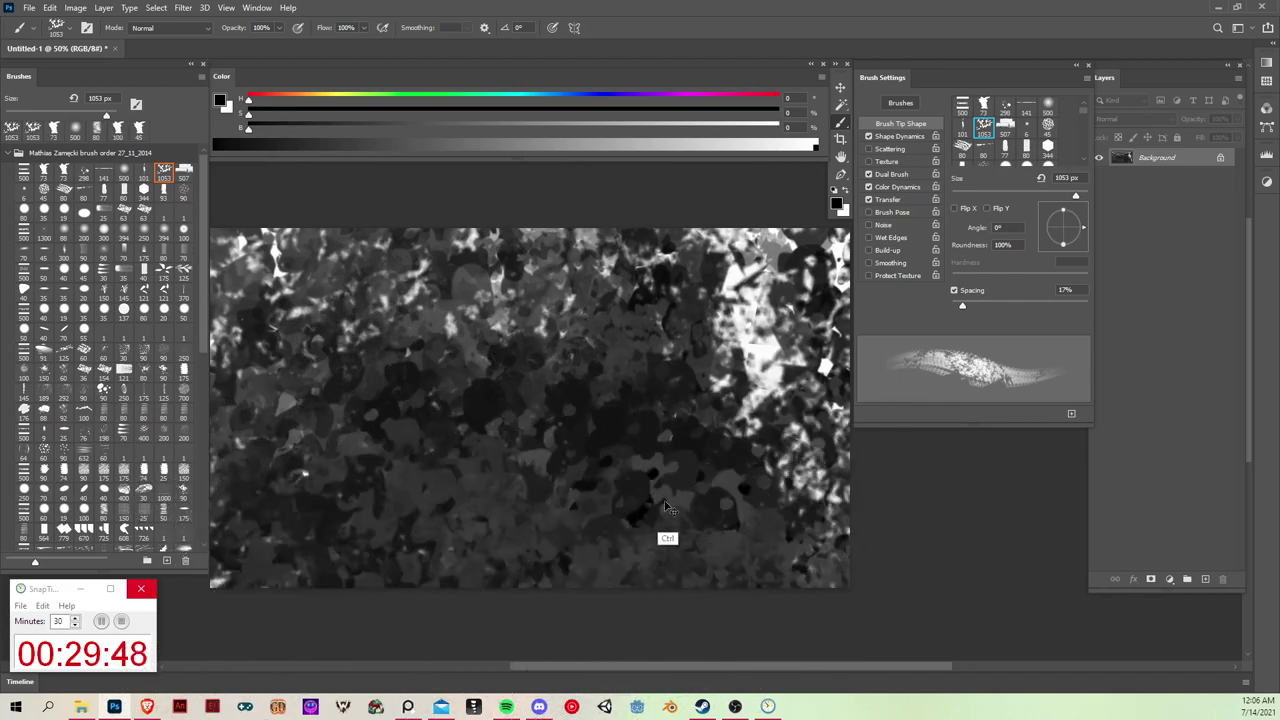
key(ctrl+u)
drag(868, 388, 835, 390)
click(1017, 291)
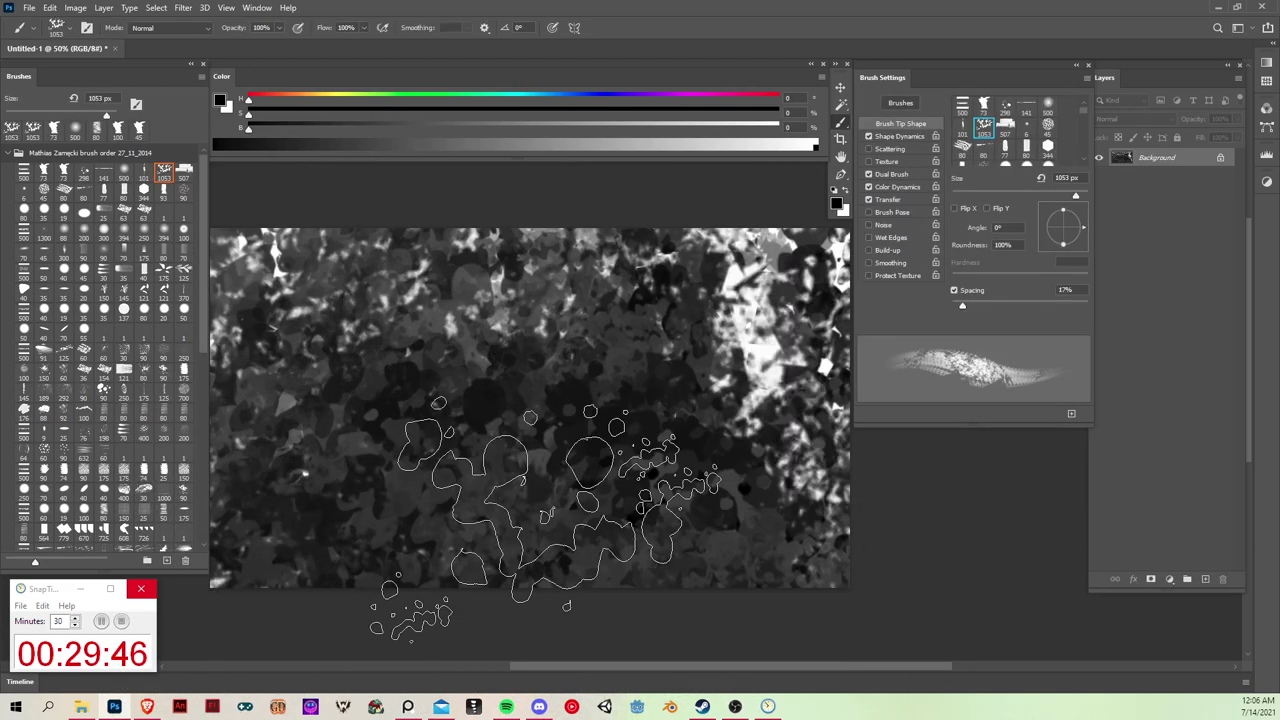
Step: Set the foreground colour to hue 227, saturation 14, brightness 32 and brush muted blue texture over the canvas
click(581, 98)
click(297, 127)
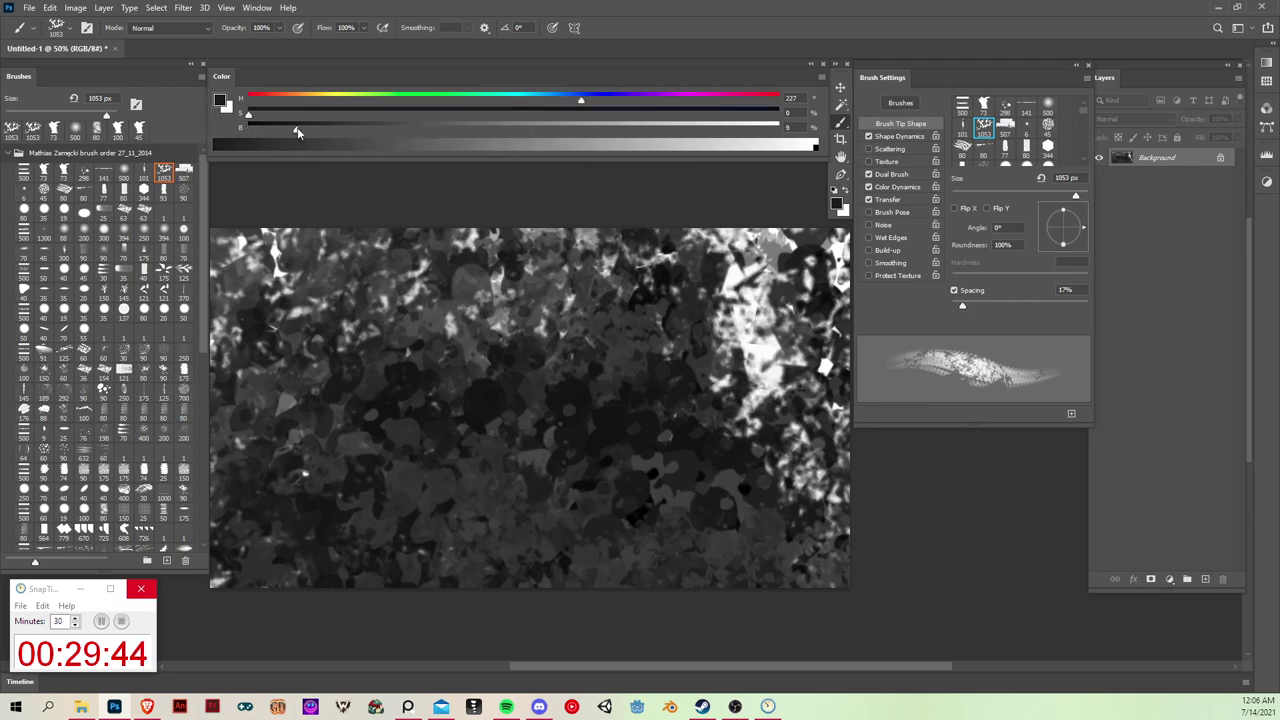
click(306, 113)
click(415, 128)
drag(351, 113, 323, 113)
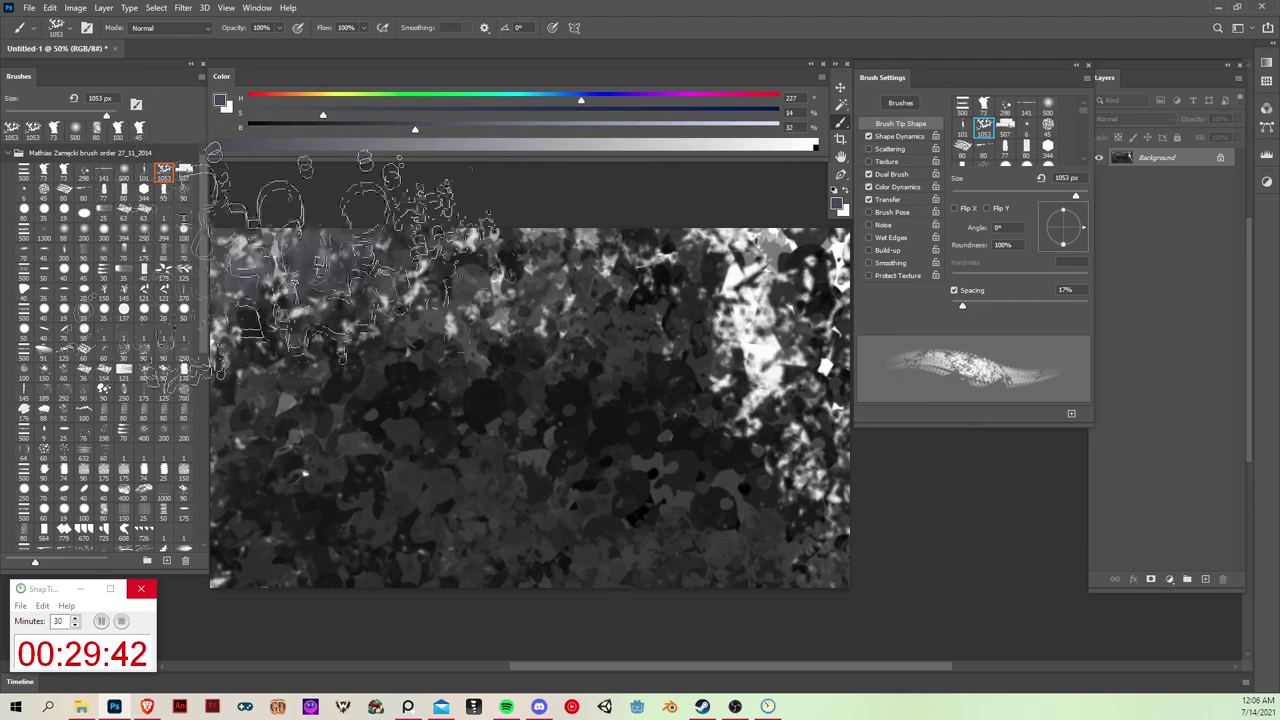
mouse_move(742, 343)
mouse_down()
mouse_move(708, 295)
mouse_move(646, 288)
mouse_move(488, 497)
mouse_move(500, 410)
mouse_up()
Step: Raise the colour's saturation to 43% and paint glowing blue texture across the canvas in Color Dodge mode
drag(492, 114, 477, 114)
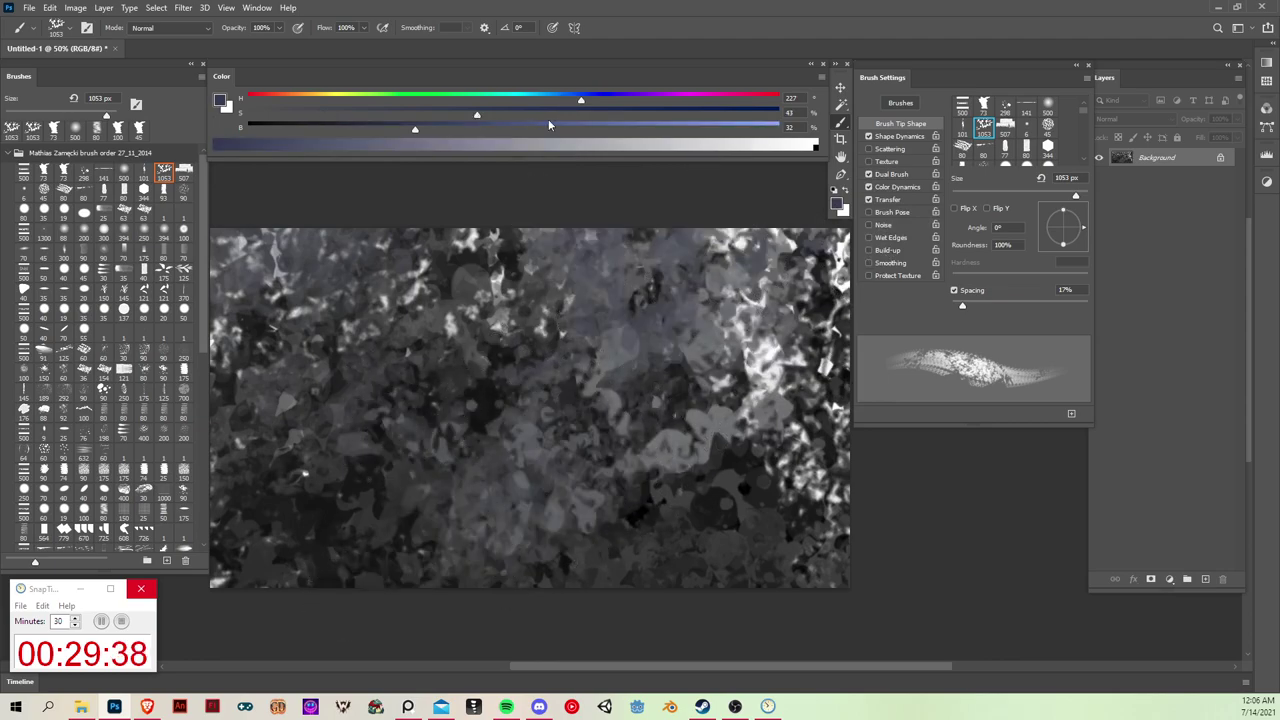
mouse_move(660, 240)
mouse_down()
mouse_move(600, 350)
mouse_move(355, 350)
mouse_move(626, 496)
mouse_up()
key(alt+shift+d)
mouse_move(712, 312)
mouse_down()
mouse_move(737, 392)
mouse_move(620, 462)
mouse_move(482, 413)
mouse_move(321, 458)
mouse_move(375, 240)
mouse_move(439, 400)
mouse_move(524, 500)
mouse_up()
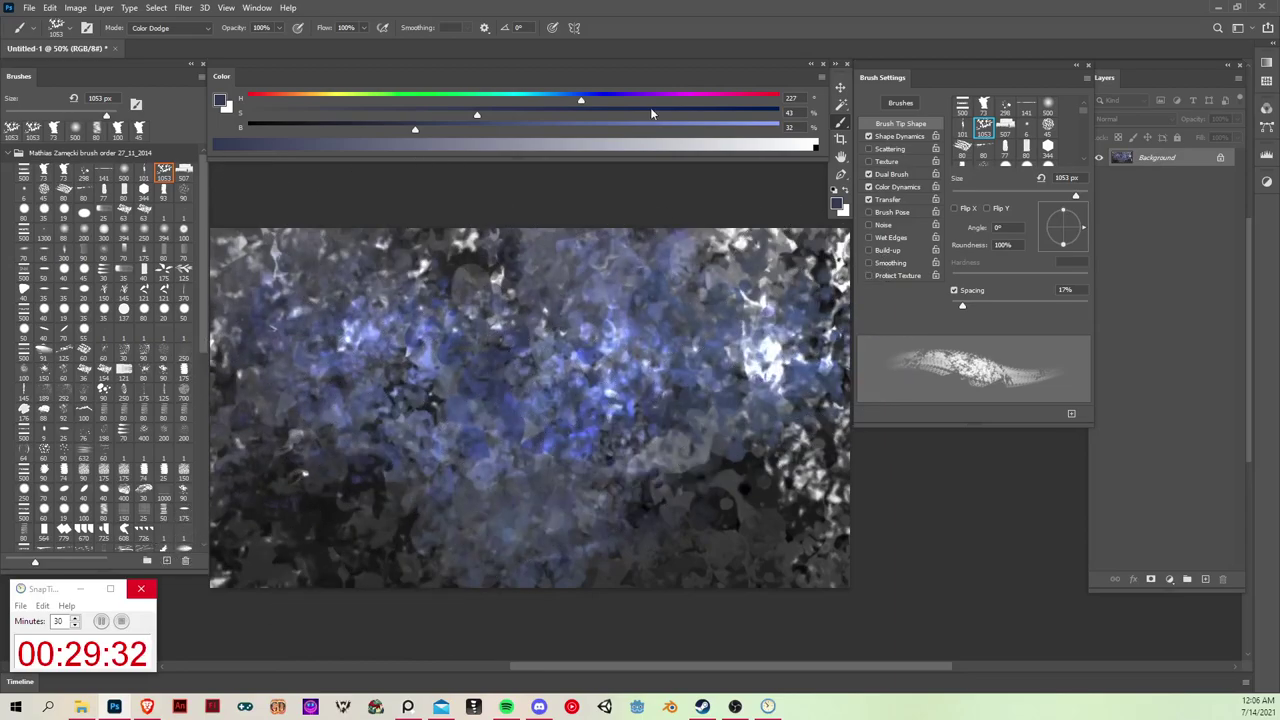
Step: Dodge pale highlights around the canvas centre with hue 165 and saturation 9, and return the brush to Normal mode
click(490, 97)
click(294, 114)
mouse_move(560, 320)
mouse_down()
mouse_move(457, 503)
mouse_move(395, 555)
mouse_up()
key(shift+alt+n)
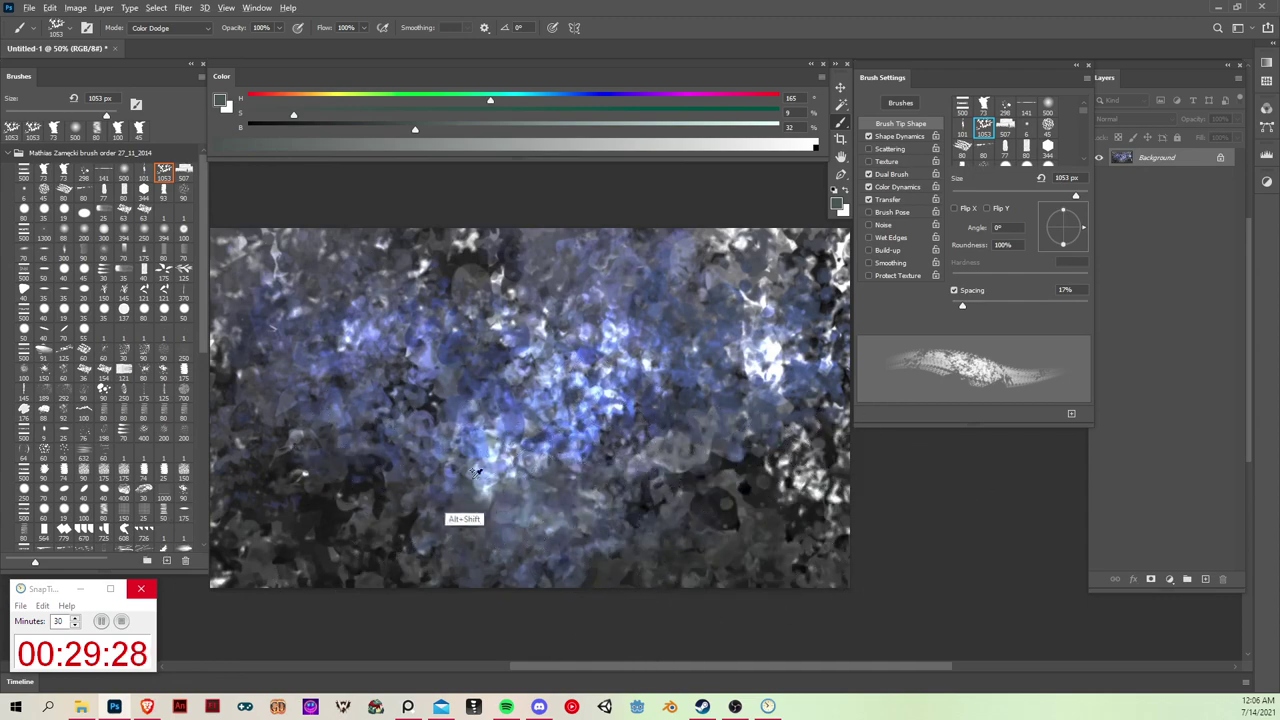
mouse_move(455, 470)
mouse_down()
mouse_move(510, 435)
mouse_move(602, 482)
mouse_up()
key(ctrl+z)
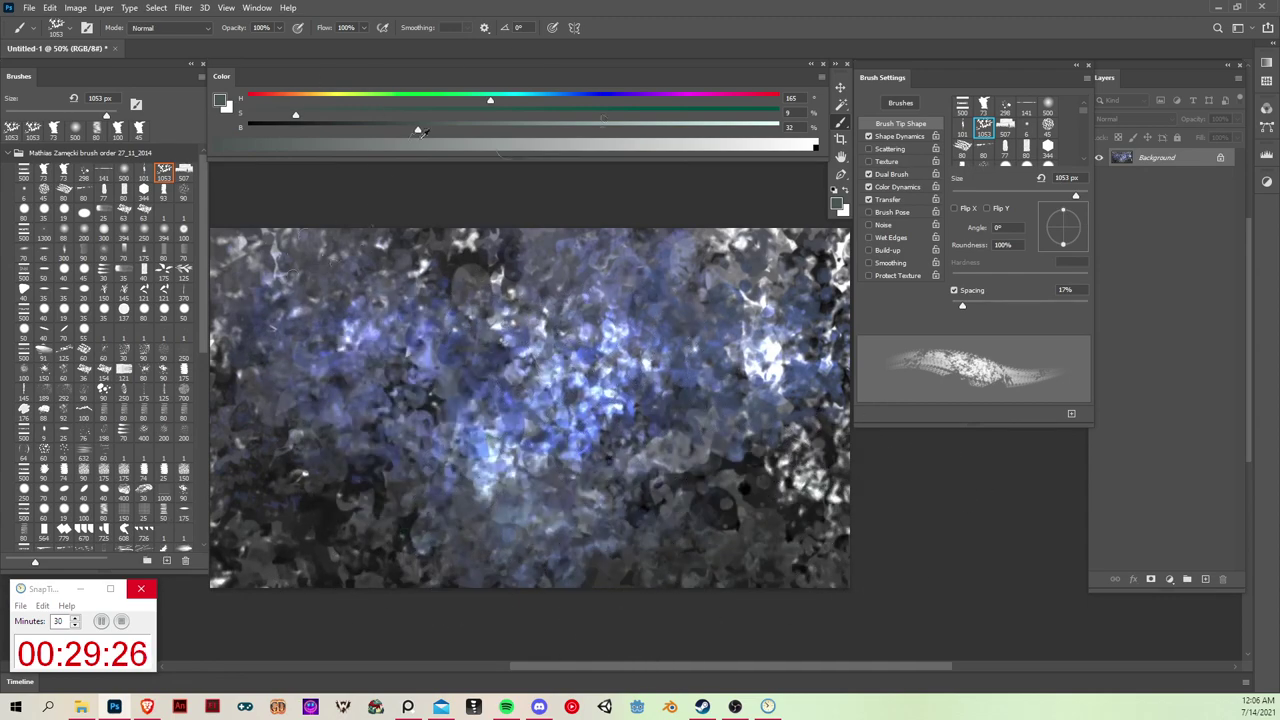
Step: Set the colour to hue 222, saturation 15, brightness 8 and brush dark texture over the bright blue areas
click(575, 97)
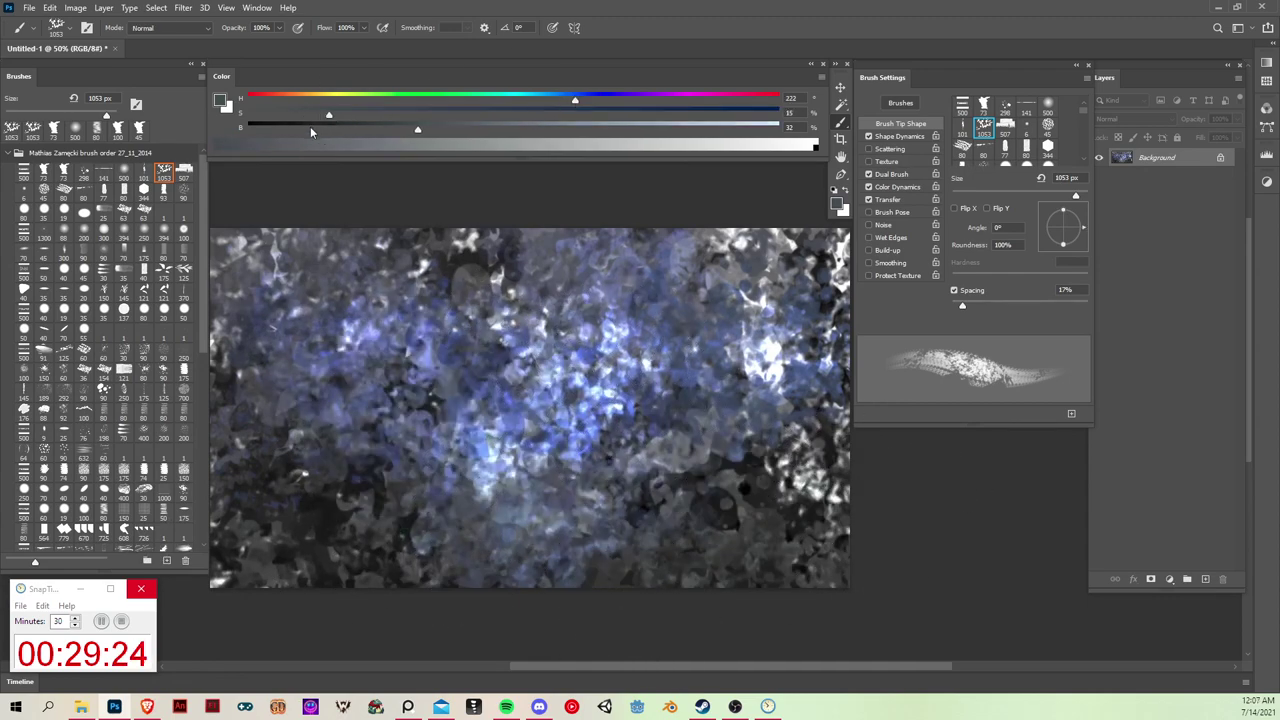
drag(310, 128, 290, 128)
mouse_move(590, 420)
mouse_down()
mouse_move(563, 371)
mouse_move(621, 389)
mouse_move(736, 316)
mouse_move(739, 386)
mouse_move(456, 539)
mouse_move(353, 389)
mouse_move(366, 326)
mouse_move(393, 356)
mouse_move(571, 404)
mouse_move(681, 349)
mouse_move(536, 391)
mouse_move(686, 456)
mouse_move(775, 372)
mouse_up()
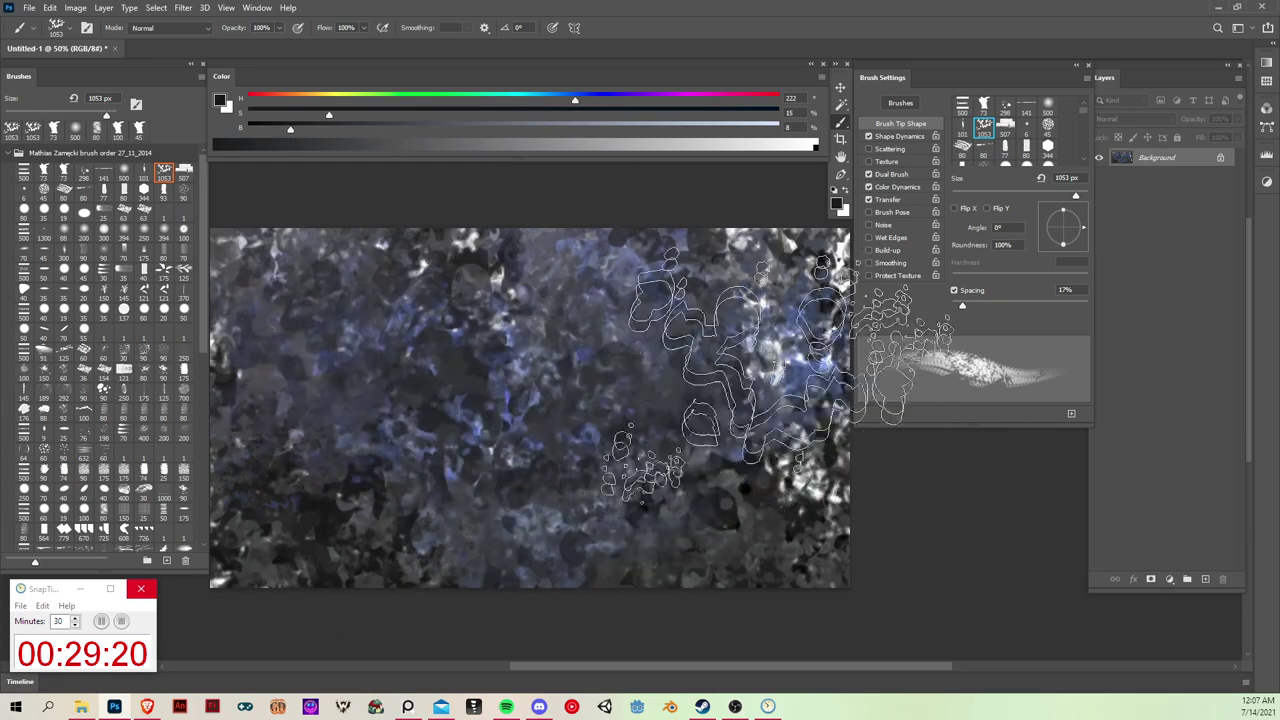
Step: Smudge the whole canvas with a 700 px Smudge brush to blend the texture into a soft, cloudy background
key(r)
key(ctrl+minus)
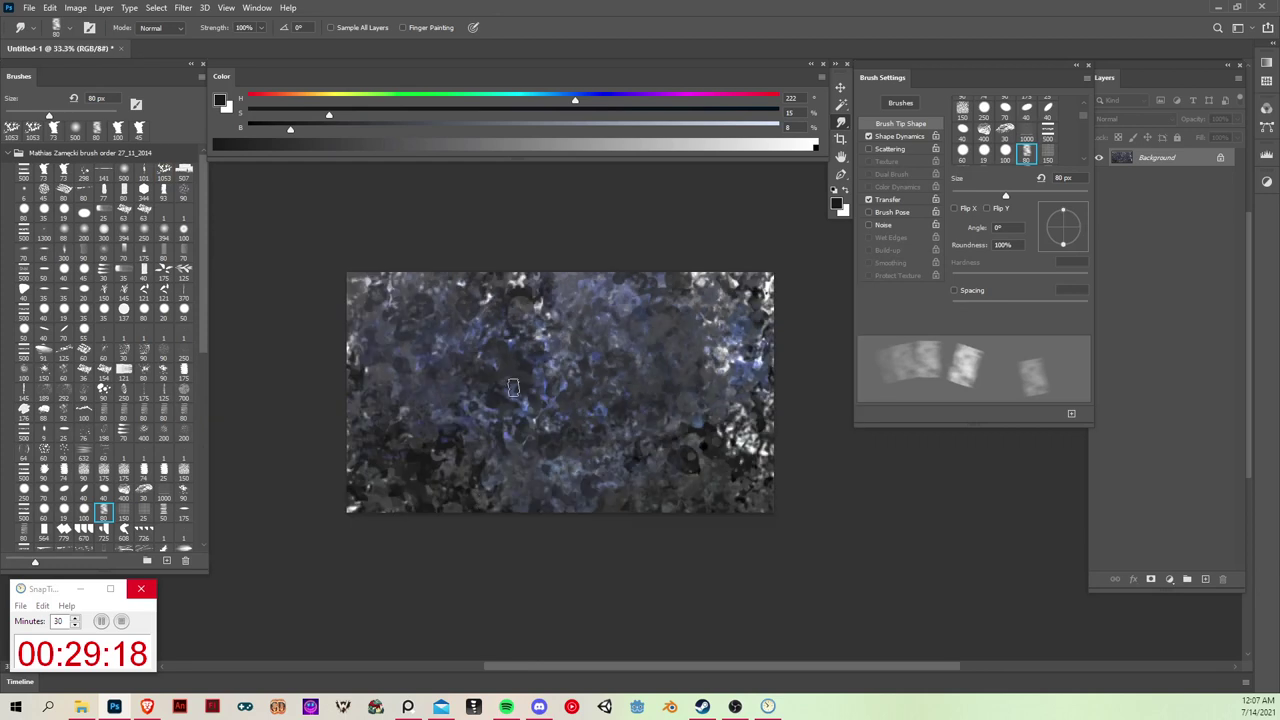
key(])
key(])
key(])
key(])
key(])
key(])
key(])
key(])
key(])
key(])
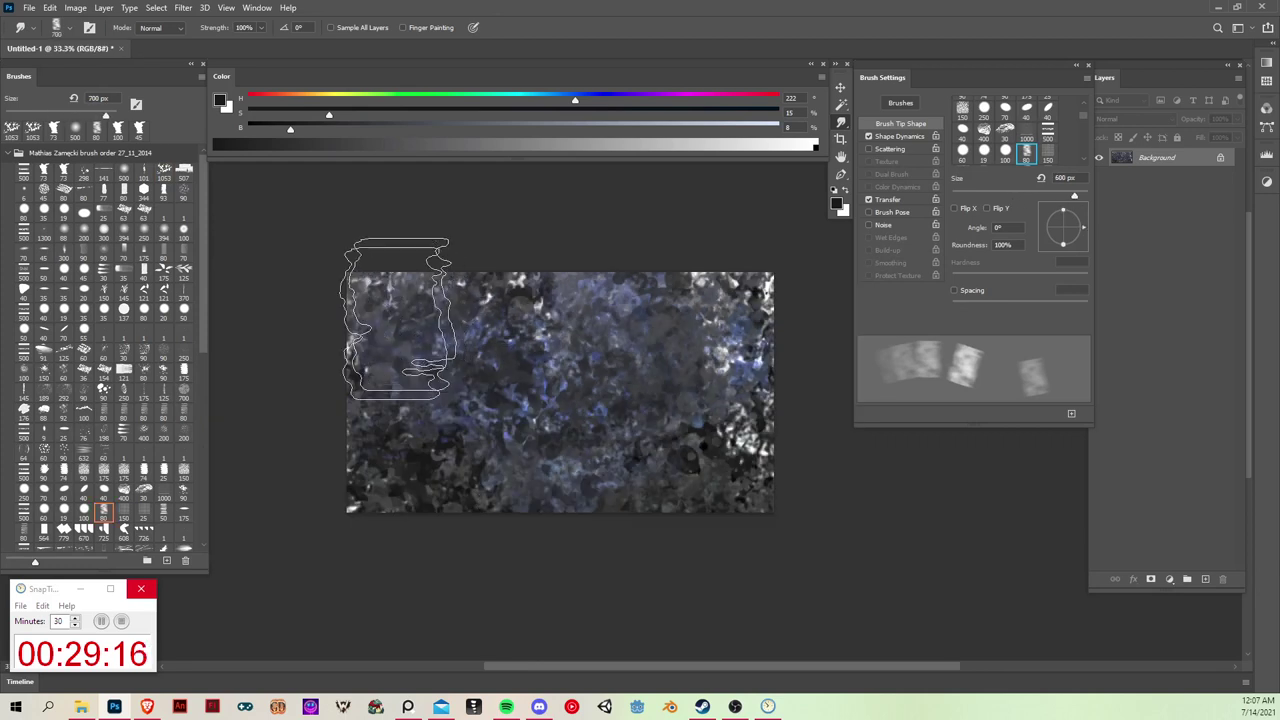
mouse_move(396, 318)
mouse_down()
mouse_move(493, 354)
mouse_move(548, 323)
mouse_move(471, 287)
mouse_move(550, 310)
mouse_move(693, 295)
mouse_move(749, 307)
mouse_move(640, 289)
mouse_move(738, 340)
mouse_move(683, 257)
mouse_move(742, 419)
mouse_move(686, 479)
mouse_move(614, 440)
mouse_move(451, 484)
mouse_move(361, 465)
mouse_move(347, 430)
mouse_move(431, 357)
mouse_move(374, 407)
mouse_move(376, 548)
mouse_move(550, 425)
mouse_move(557, 384)
mouse_move(760, 429)
mouse_move(639, 520)
mouse_move(766, 270)
mouse_up()
Step: Paint dark foliage-like masses along the left and right sides of the canvas with the splatter brush at 300 px
key(b)
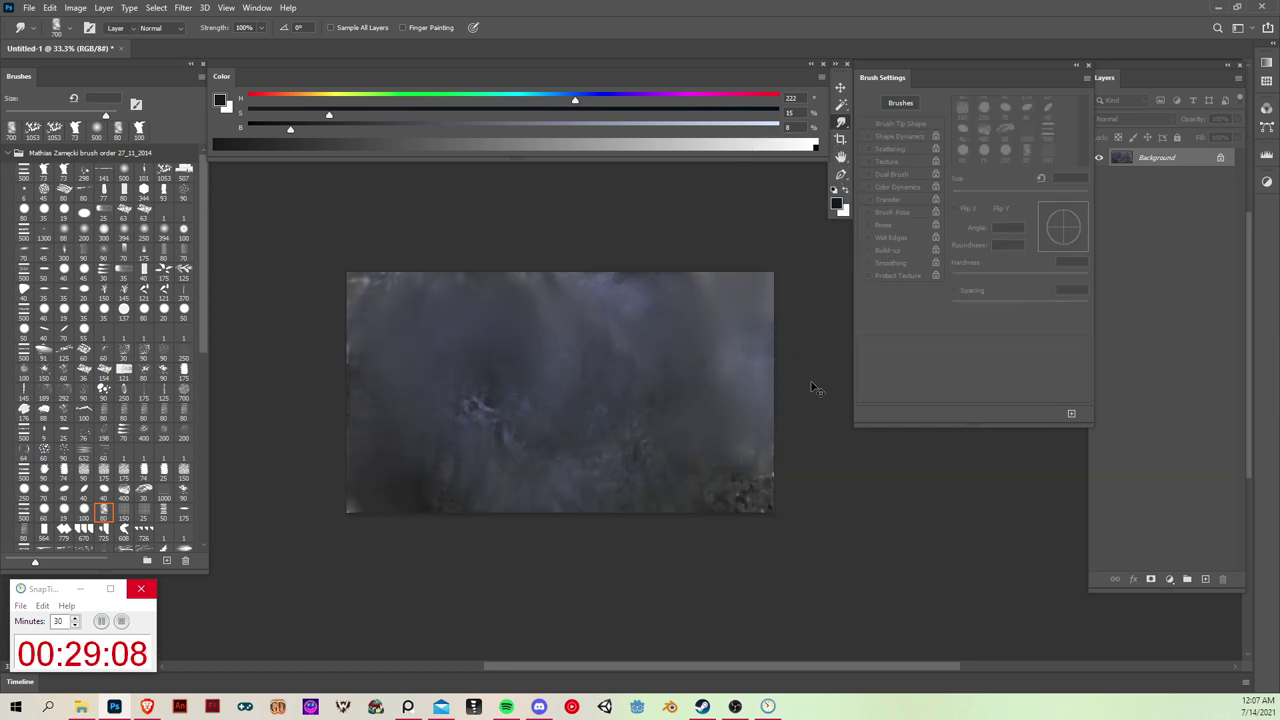
key(v)
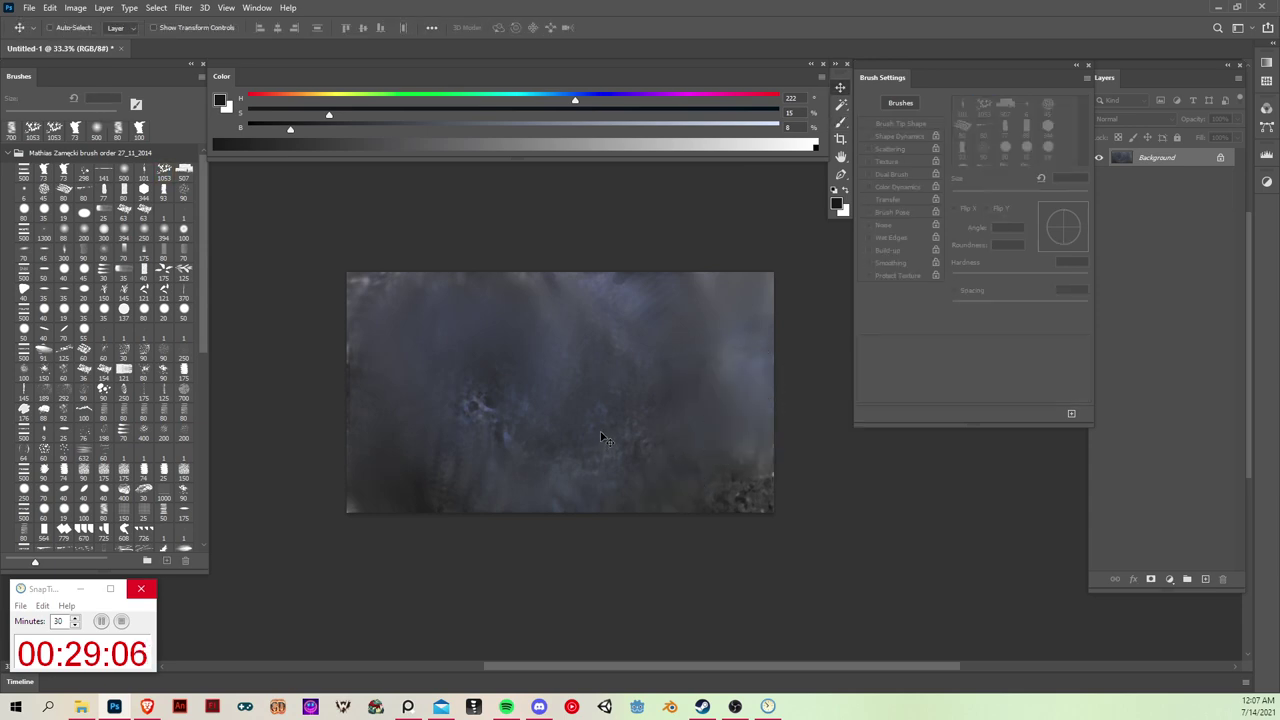
key(b)
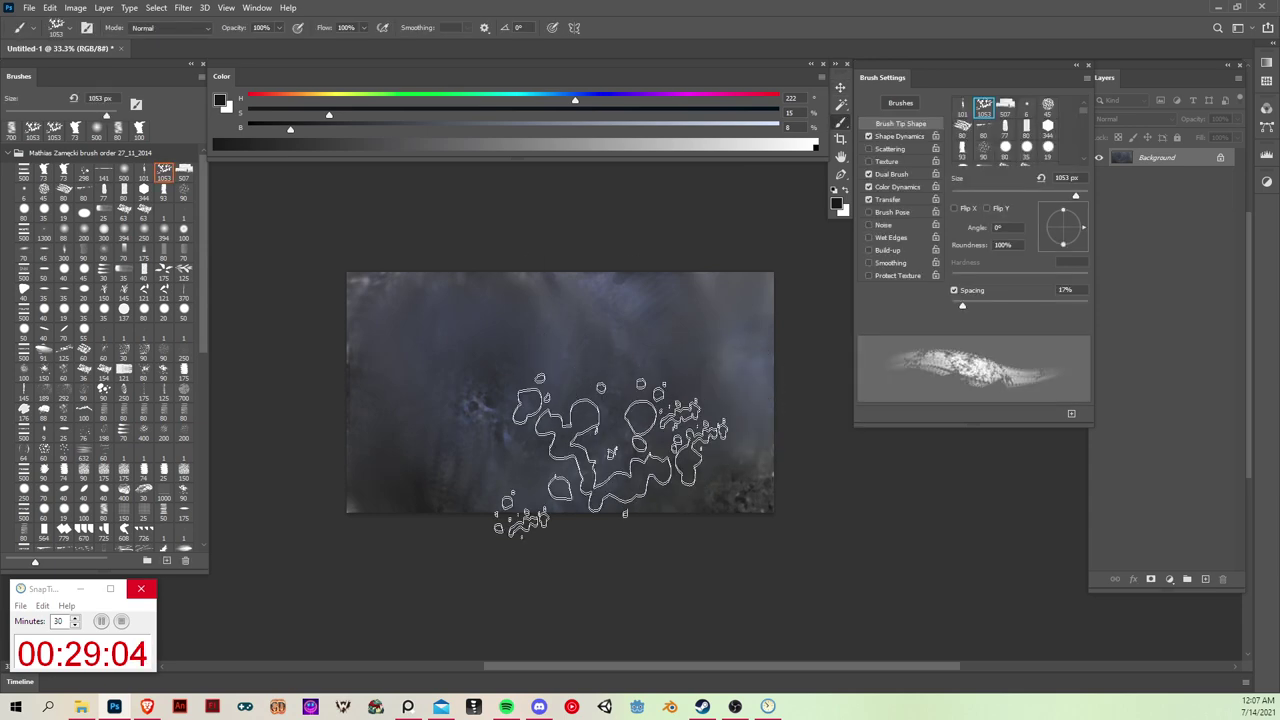
key(bracketleft)
key(bracketleft)
key(bracketleft)
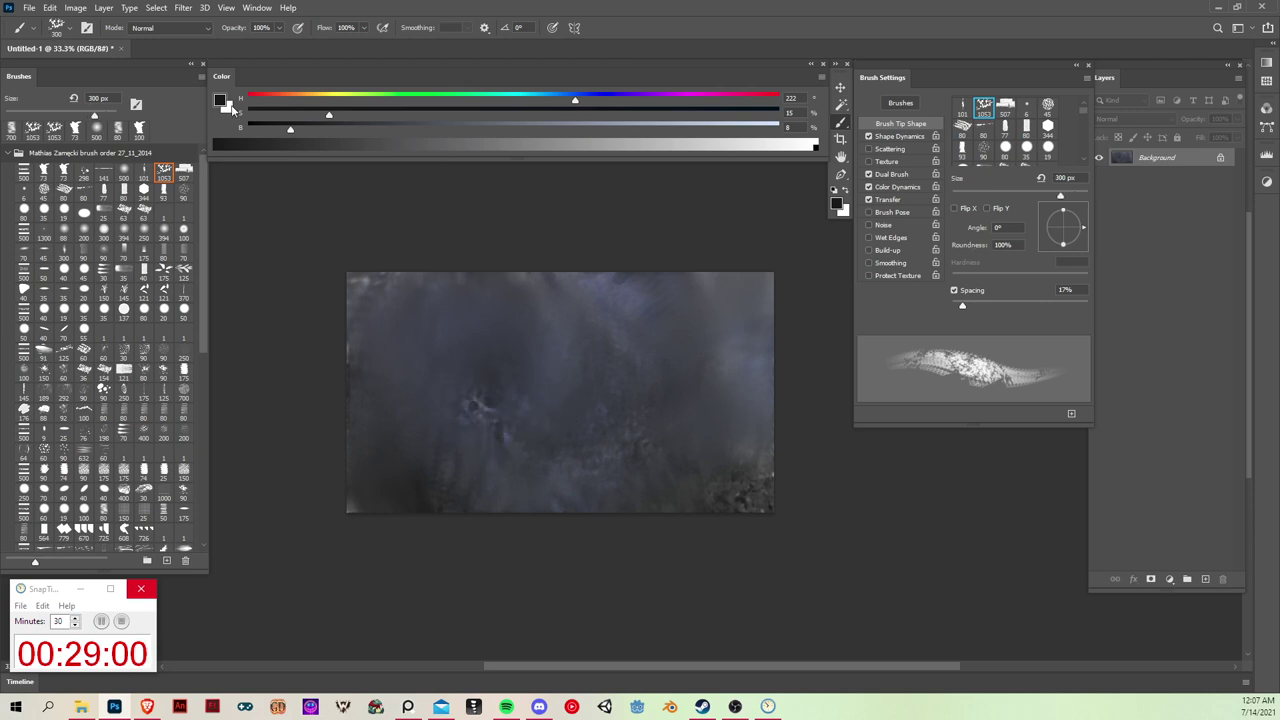
alt+click(418, 470)
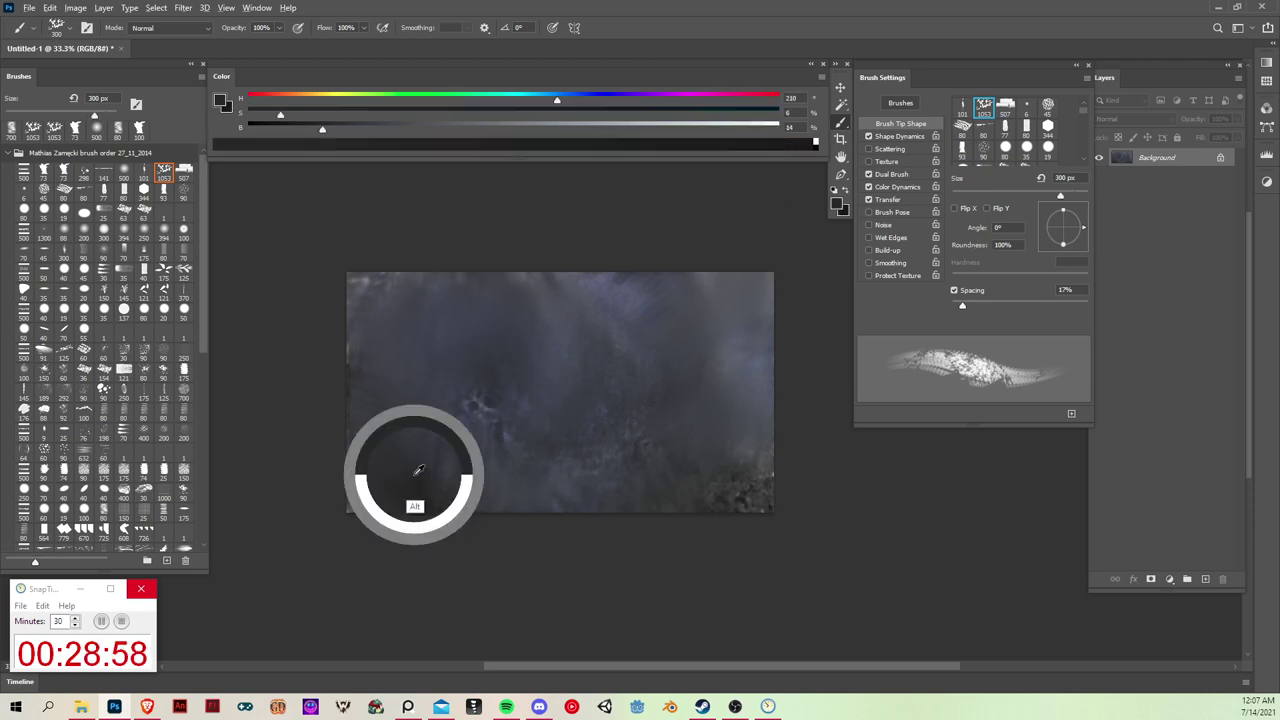
drag(354, 372, 398, 398)
key(ctrl+z)
drag(358, 340, 366, 362)
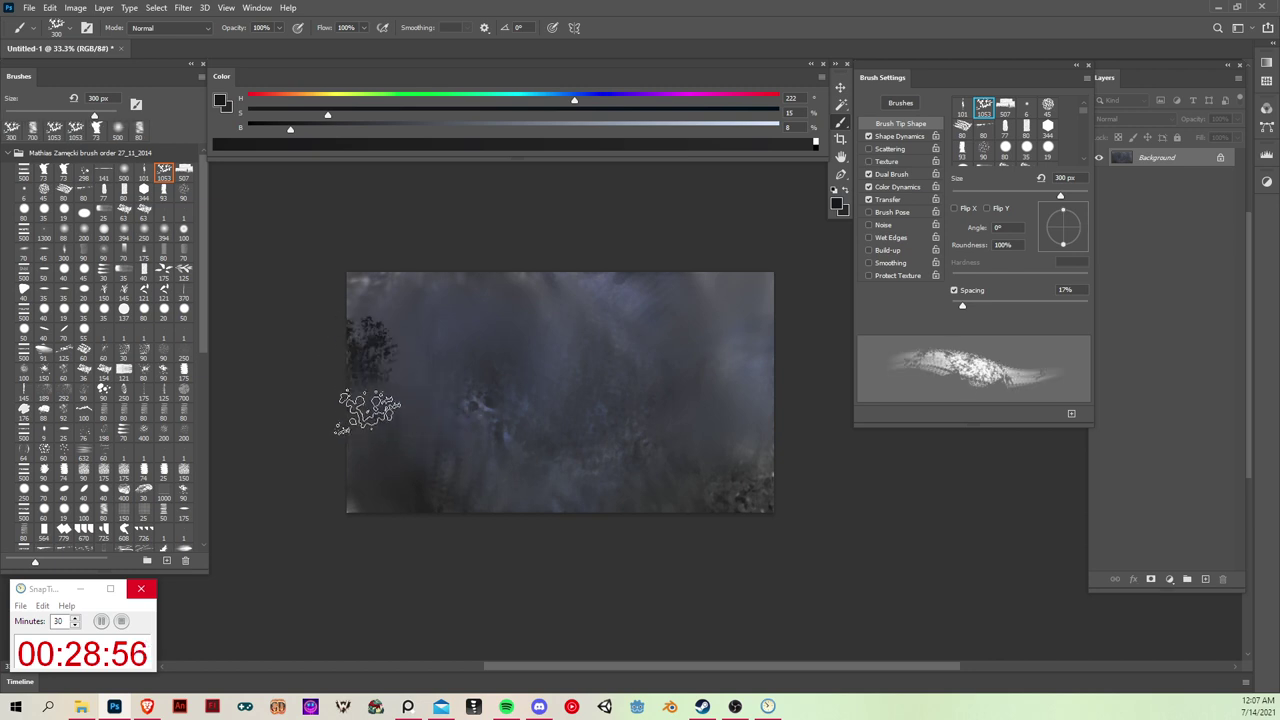
mouse_move(368, 408)
mouse_down()
mouse_move(374, 448)
mouse_move(430, 449)
mouse_move(420, 401)
mouse_move(461, 449)
mouse_move(370, 459)
mouse_move(472, 469)
mouse_move(528, 441)
mouse_move(593, 463)
mouse_move(712, 456)
mouse_move(672, 477)
mouse_move(781, 386)
mouse_move(703, 424)
mouse_move(748, 320)
mouse_move(668, 378)
mouse_move(736, 421)
mouse_move(519, 443)
mouse_move(504, 464)
mouse_move(601, 456)
mouse_move(668, 391)
mouse_move(635, 376)
mouse_move(563, 406)
mouse_move(678, 416)
mouse_move(680, 472)
mouse_up()
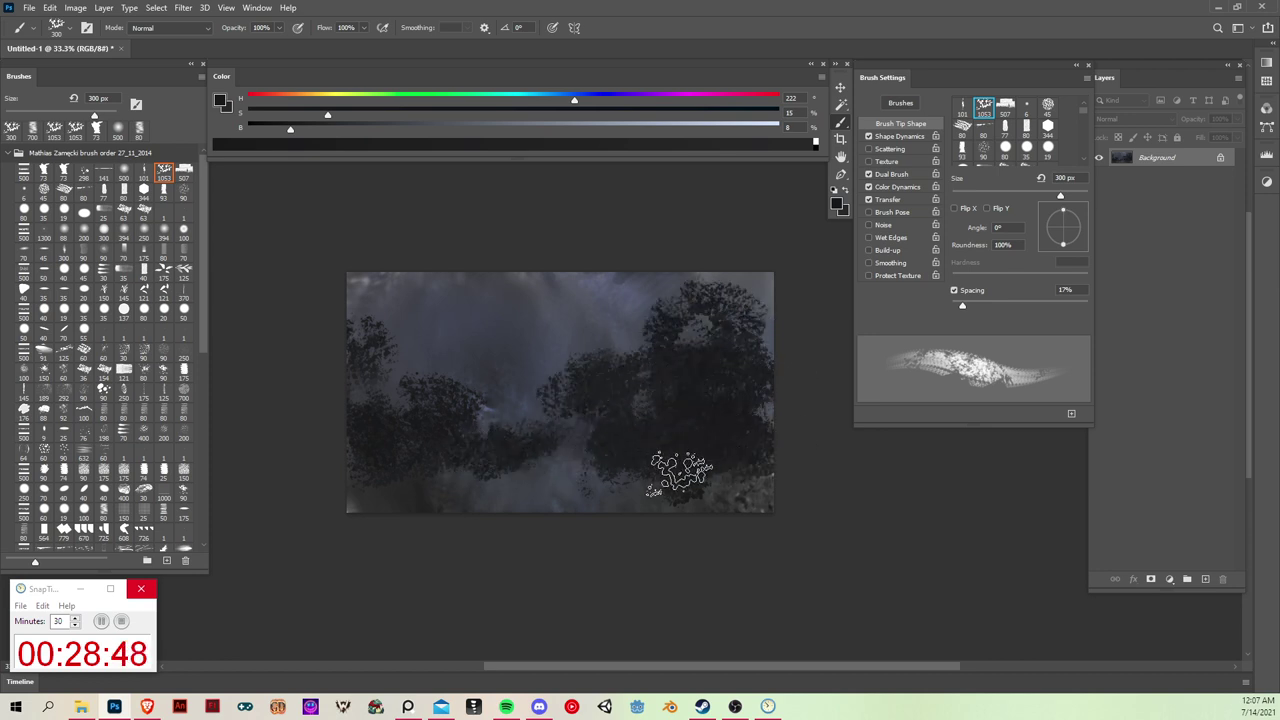
Step: Paint solid dark rock silhouettes over the left foliage with the first 73 px preset brush enlarged to 125 px
click(44, 172)
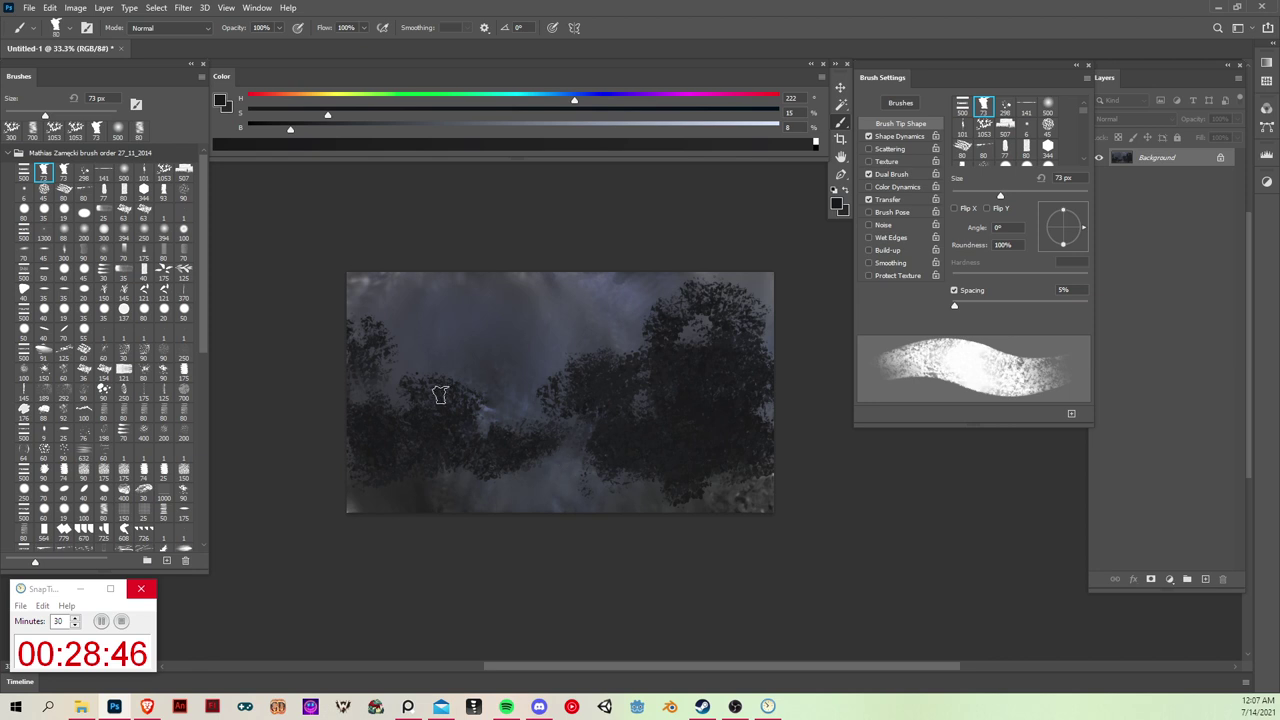
drag(366, 423, 386, 443)
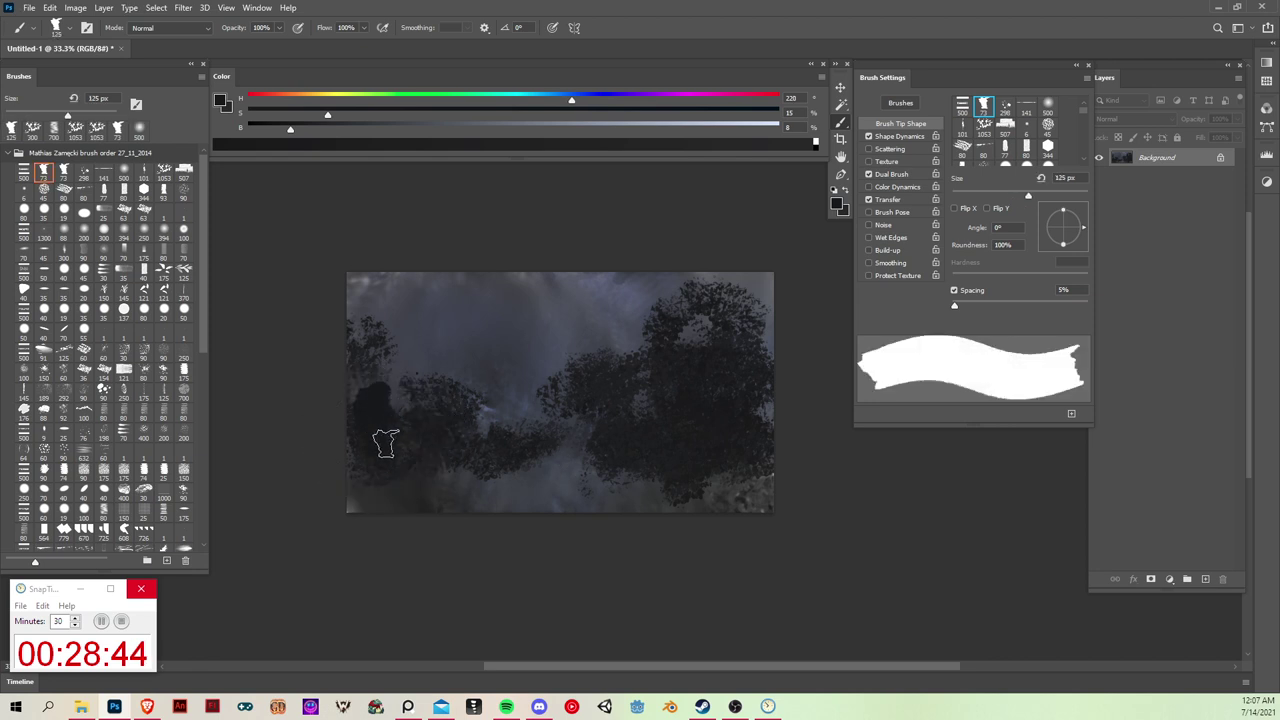
mouse_move(450, 380)
mouse_down()
mouse_move(434, 327)
mouse_move(456, 327)
mouse_move(463, 391)
mouse_move(445, 411)
mouse_move(451, 362)
mouse_move(459, 432)
mouse_move(445, 459)
mouse_move(466, 406)
mouse_move(478, 444)
mouse_move(512, 451)
mouse_move(547, 383)
mouse_move(550, 447)
mouse_move(556, 412)
mouse_move(541, 455)
mouse_move(509, 477)
mouse_up()
key(ctrl+z)
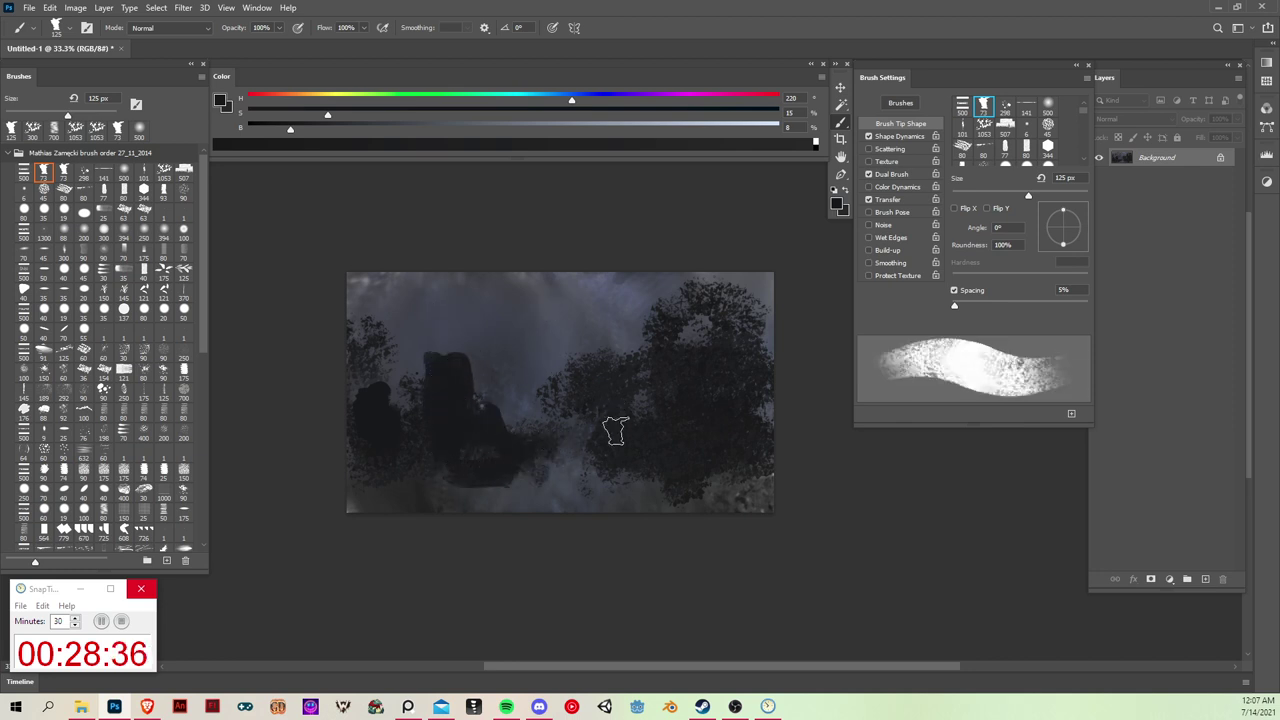
Step: Block in a tall, dark rock silhouette over the left edge and top of the right-hand foliage mass
drag(614, 470, 654, 332)
mouse_move(656, 325)
mouse_down()
mouse_move(665, 291)
mouse_move(731, 303)
mouse_up()
key(ctrl+z)
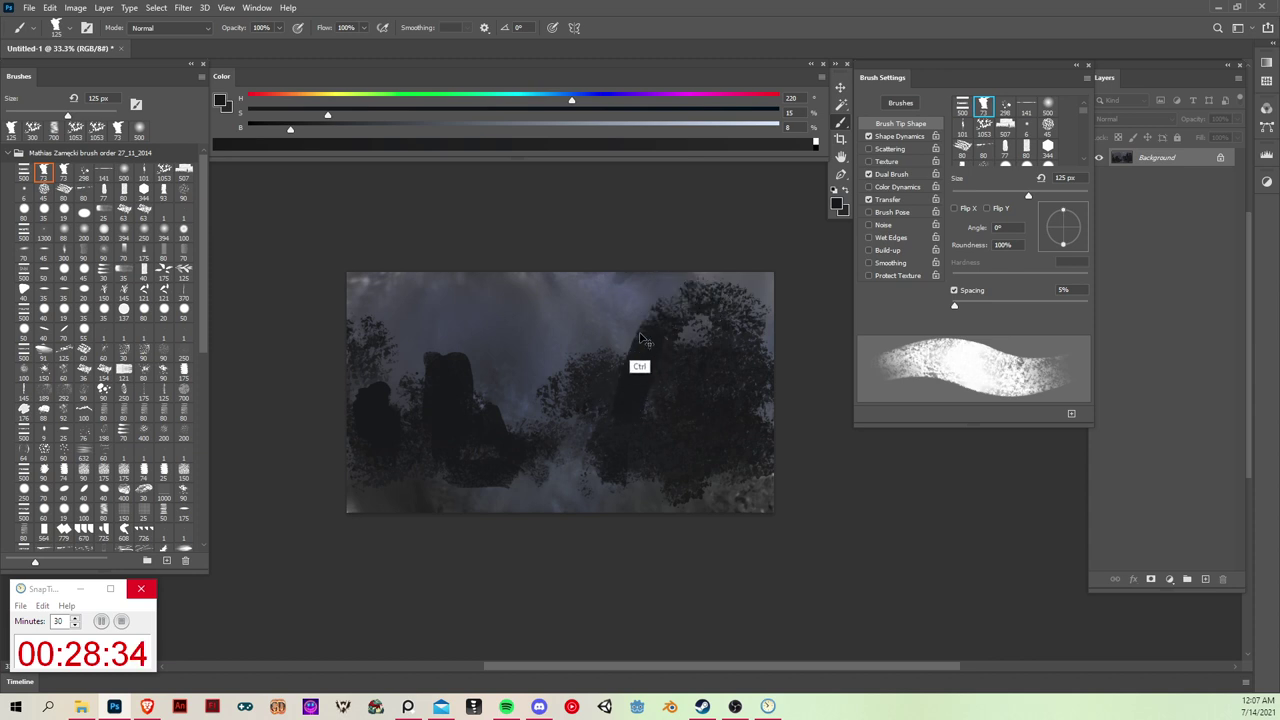
mouse_move(606, 437)
mouse_down()
mouse_move(636, 328)
mouse_move(695, 327)
mouse_up()
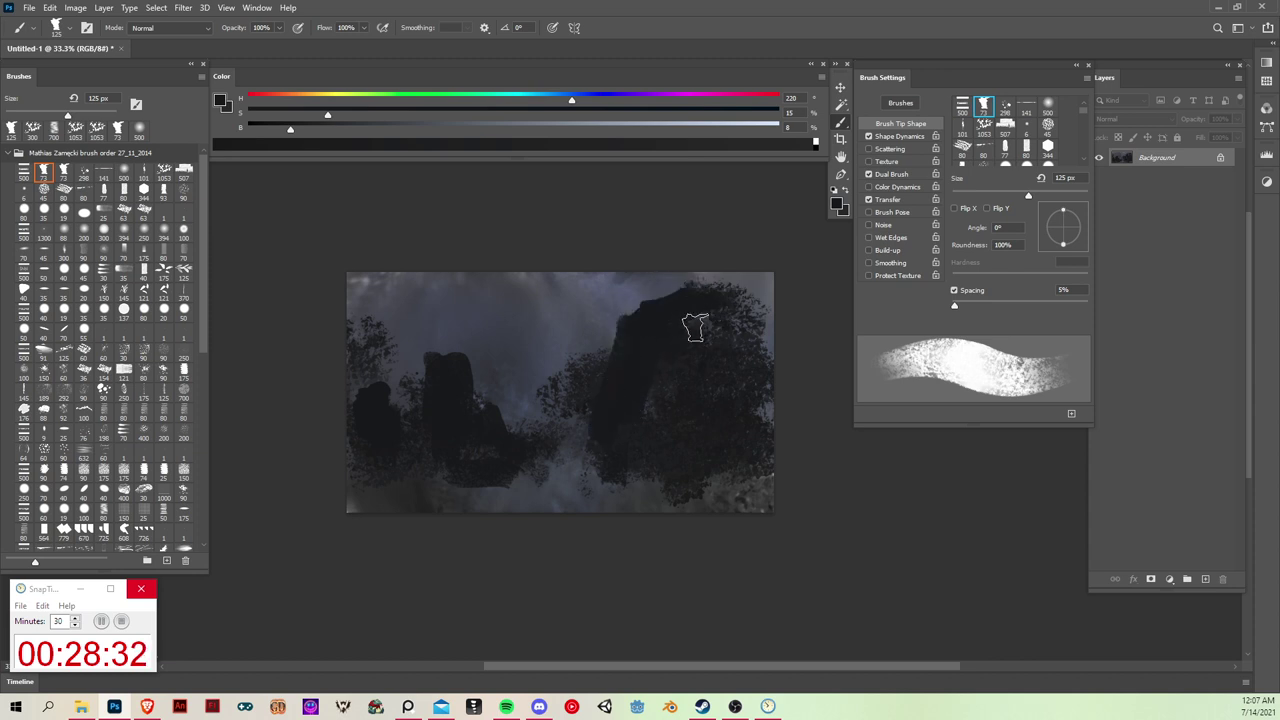
Step: Sample the grey sky and paint it over the foliage to carve the large rock's upper right slope
alt+click(743, 277)
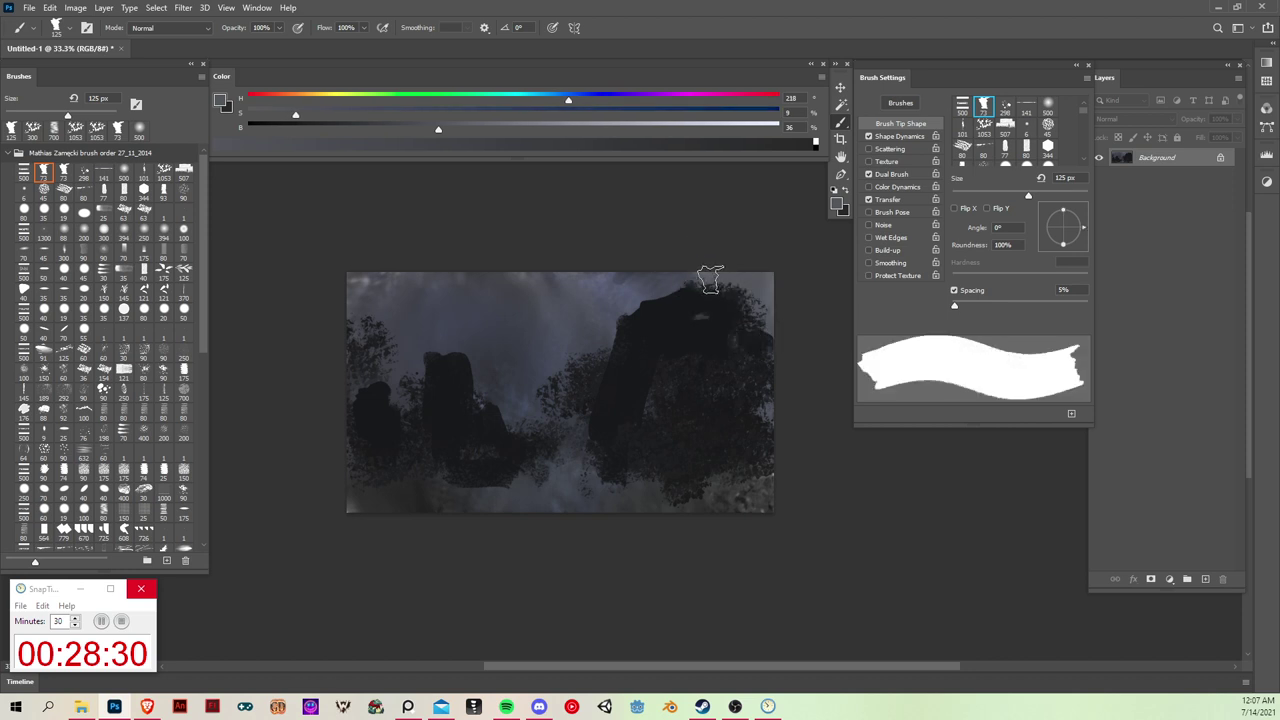
drag(709, 277, 685, 283)
drag(732, 328, 755, 356)
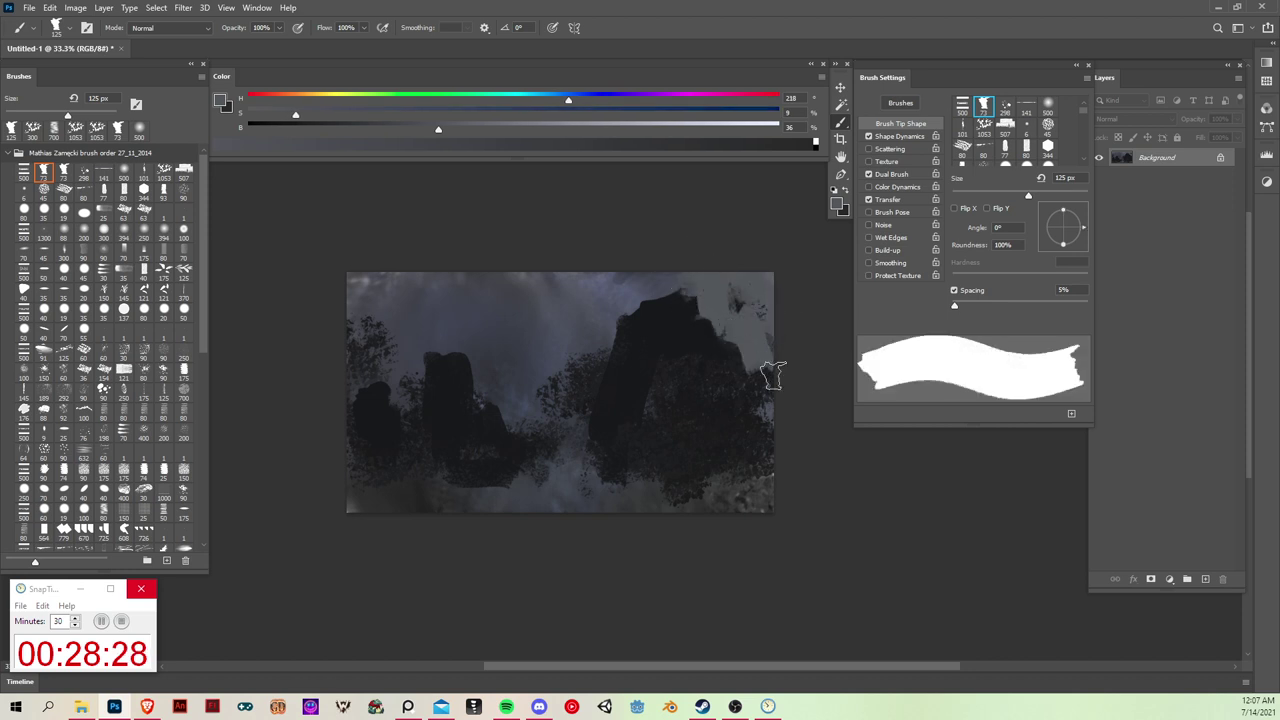
Step: Sample sky and rock tones to clear the central gap and reshape the silhouettes of the two left rocks
alt+click(575, 397)
alt+click(538, 354)
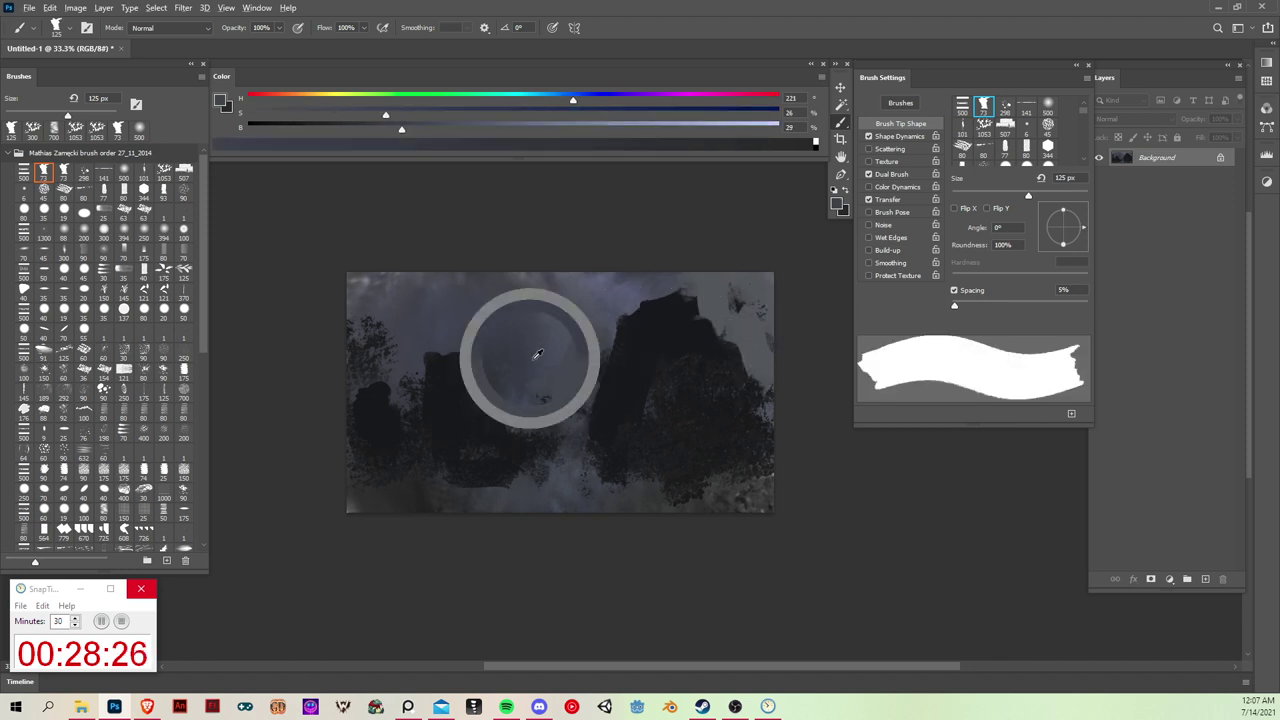
alt+click(584, 410)
alt+click(465, 330)
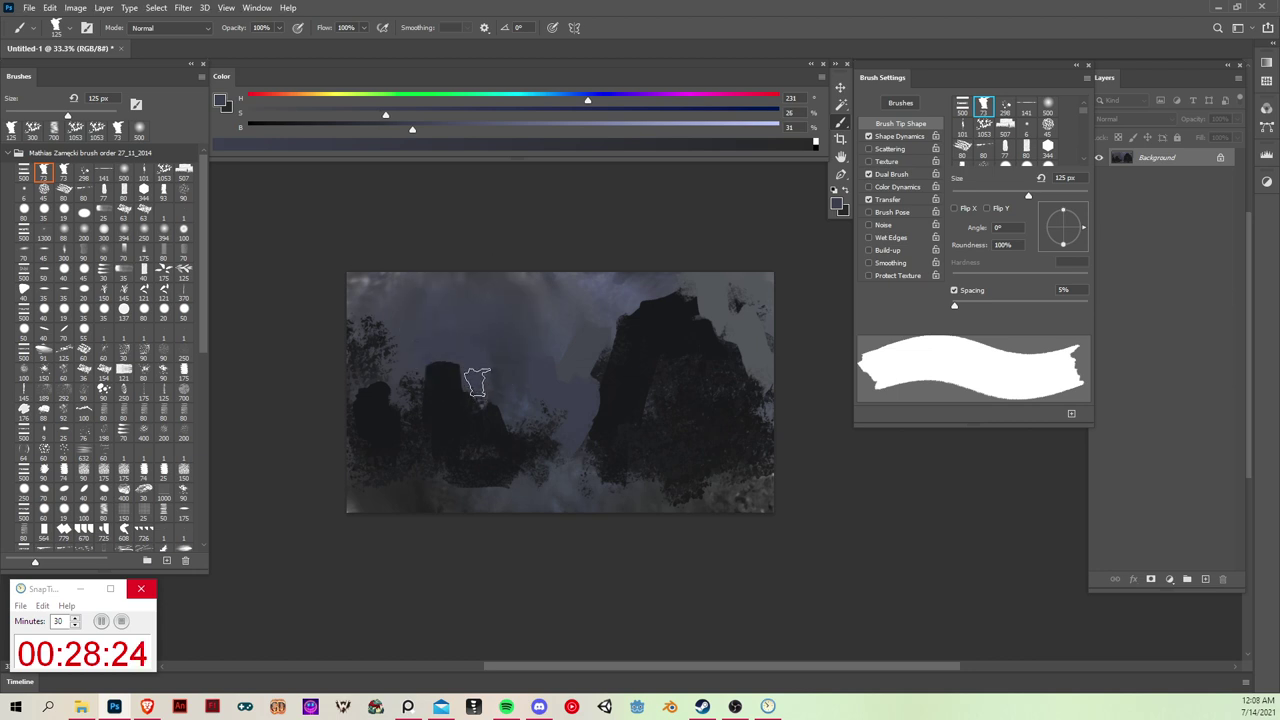
drag(477, 382, 517, 413)
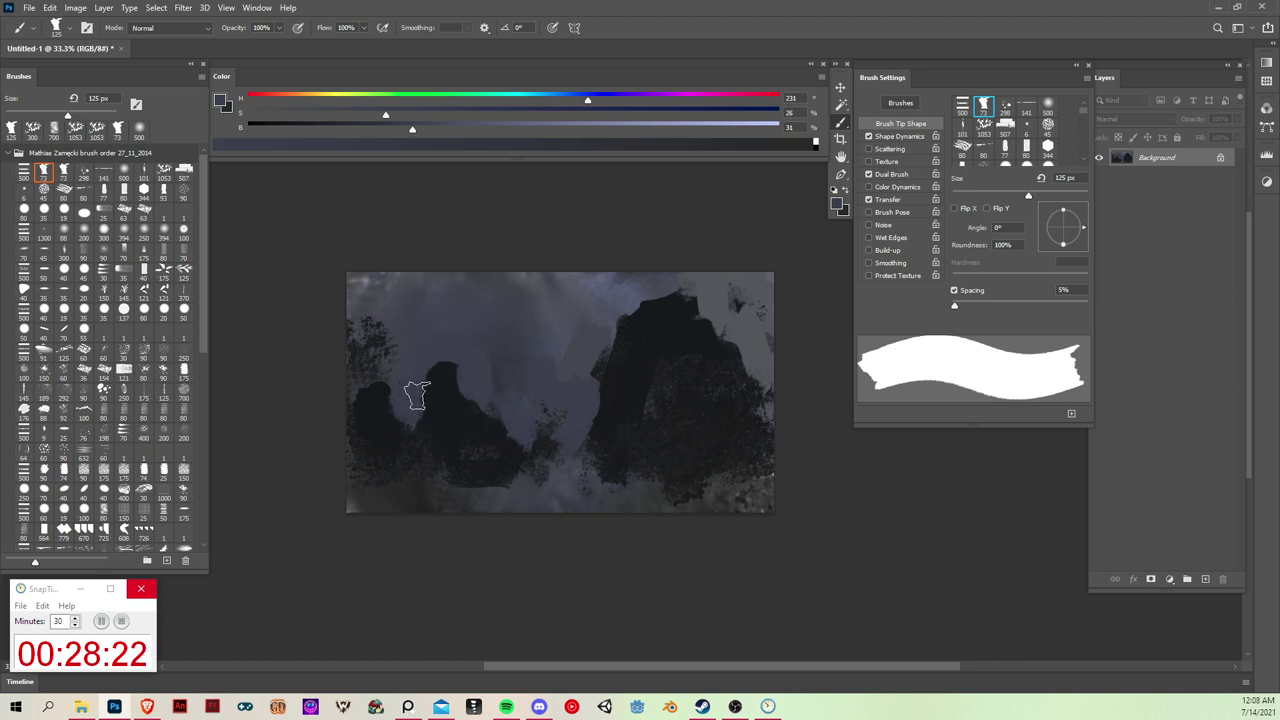
alt+click(366, 416)
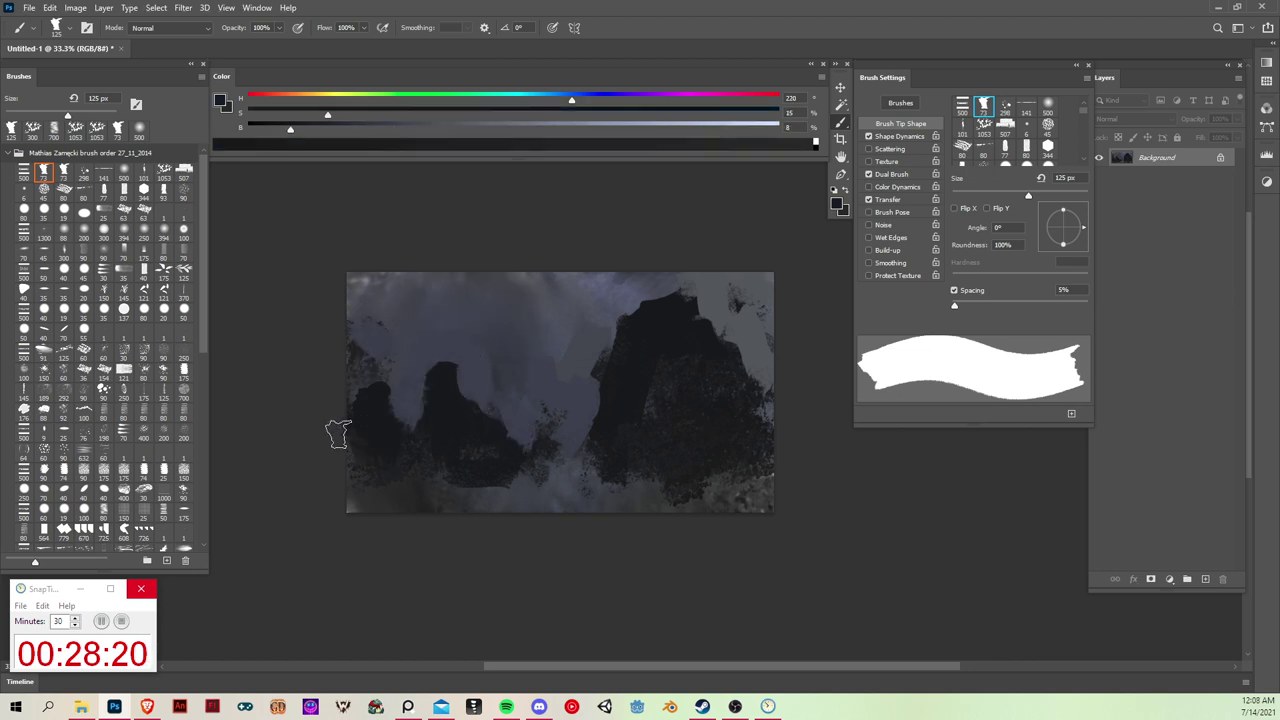
alt+click(388, 428)
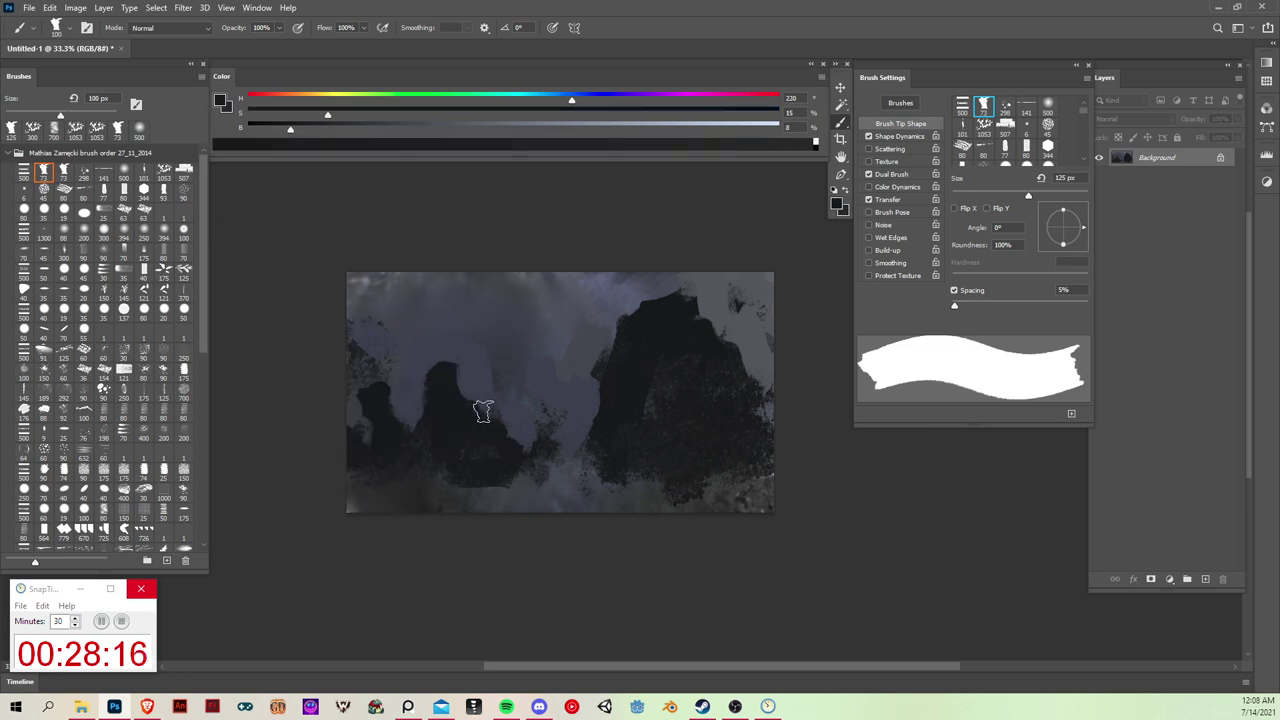
Step: Reduce the brush to 45 px and paint small dark pillars between the rocks with a sampled dark tone
key(bracketleft)
key(bracketleft)
key(bracketleft)
key(bracketleft)
key(bracketleft)
key(bracketleft)
alt+click(420, 432)
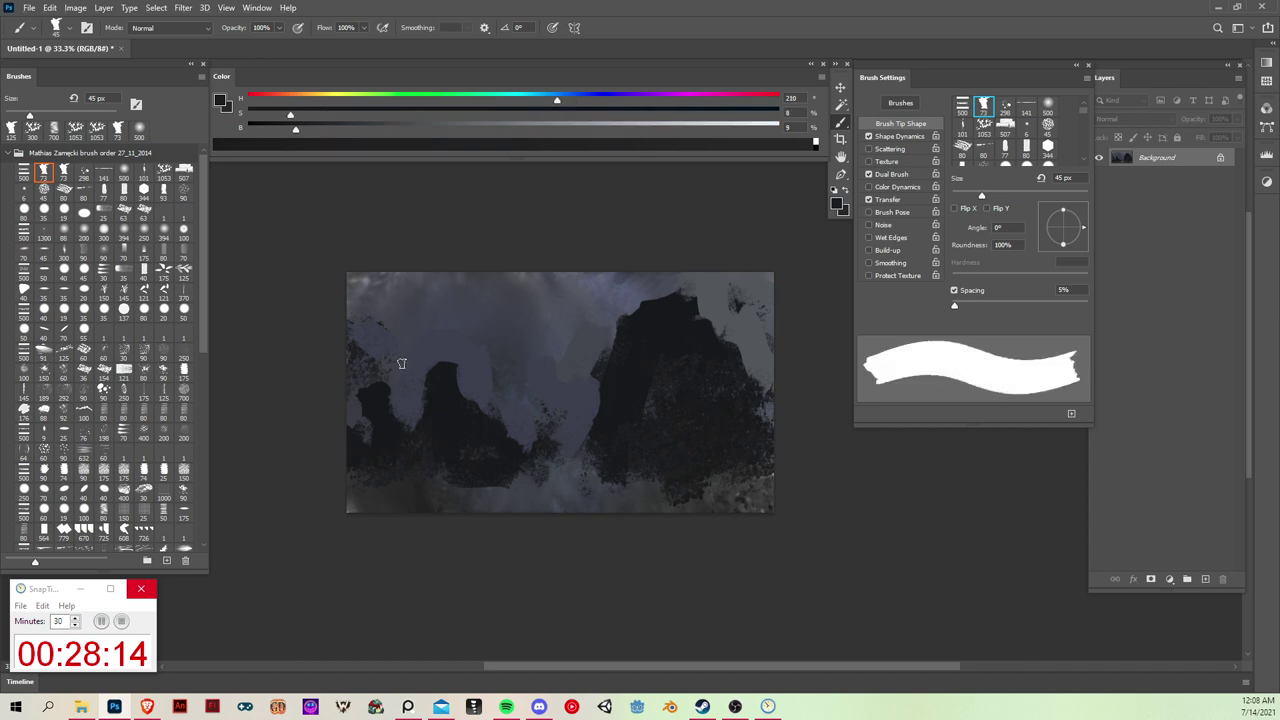
drag(410, 368, 413, 402)
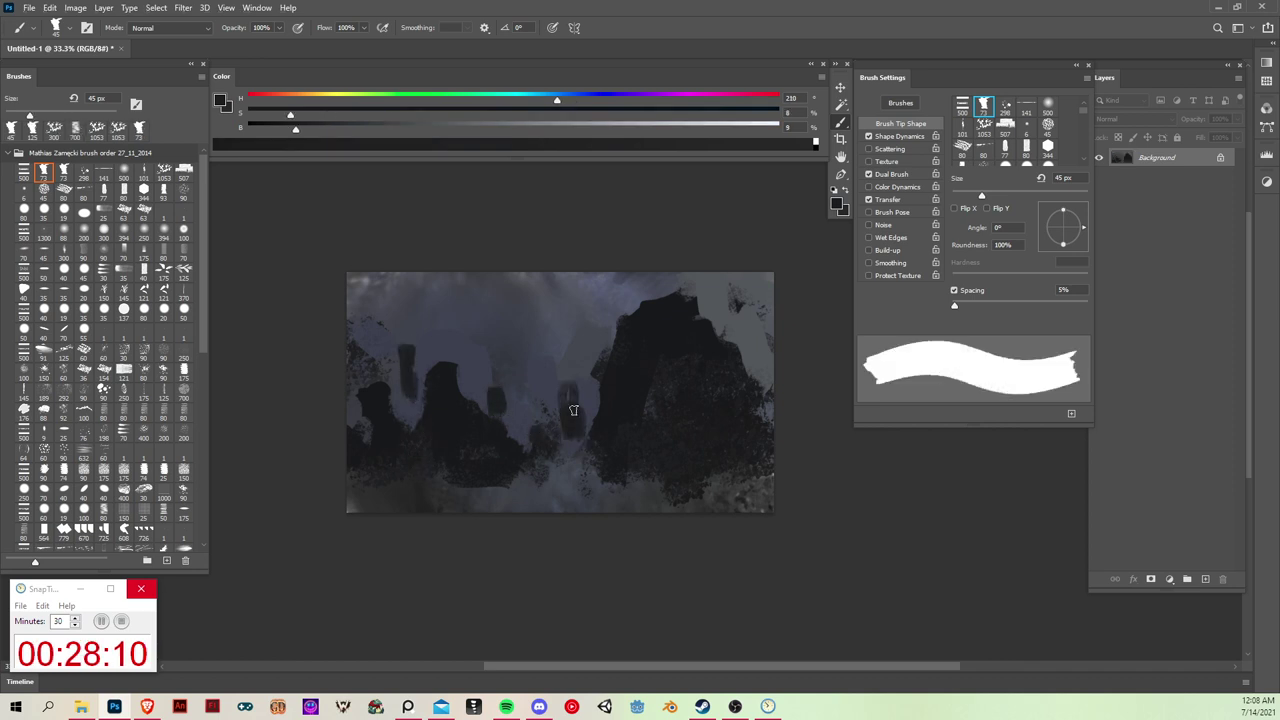
Step: Reshape the large rock's left side and summit using sampled dark rock and blue-grey sky tones
alt+click(616, 395)
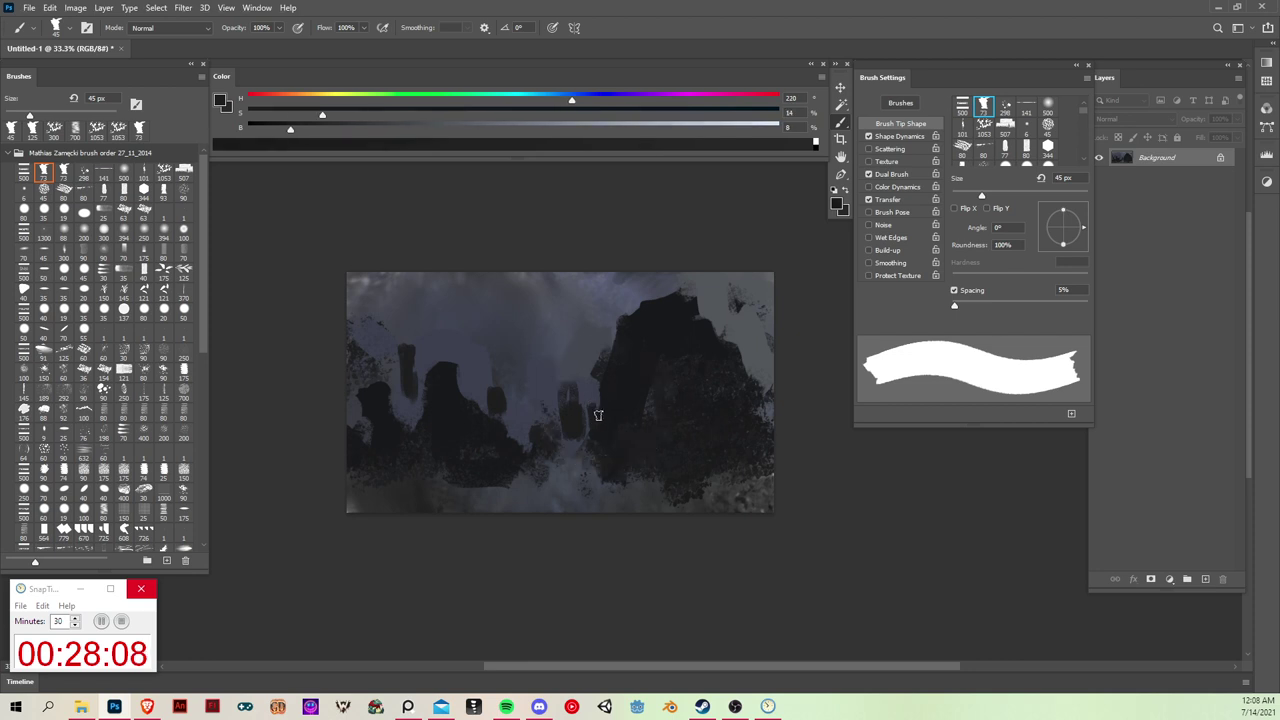
alt+click(603, 330)
drag(603, 330, 613, 382)
alt+click(672, 276)
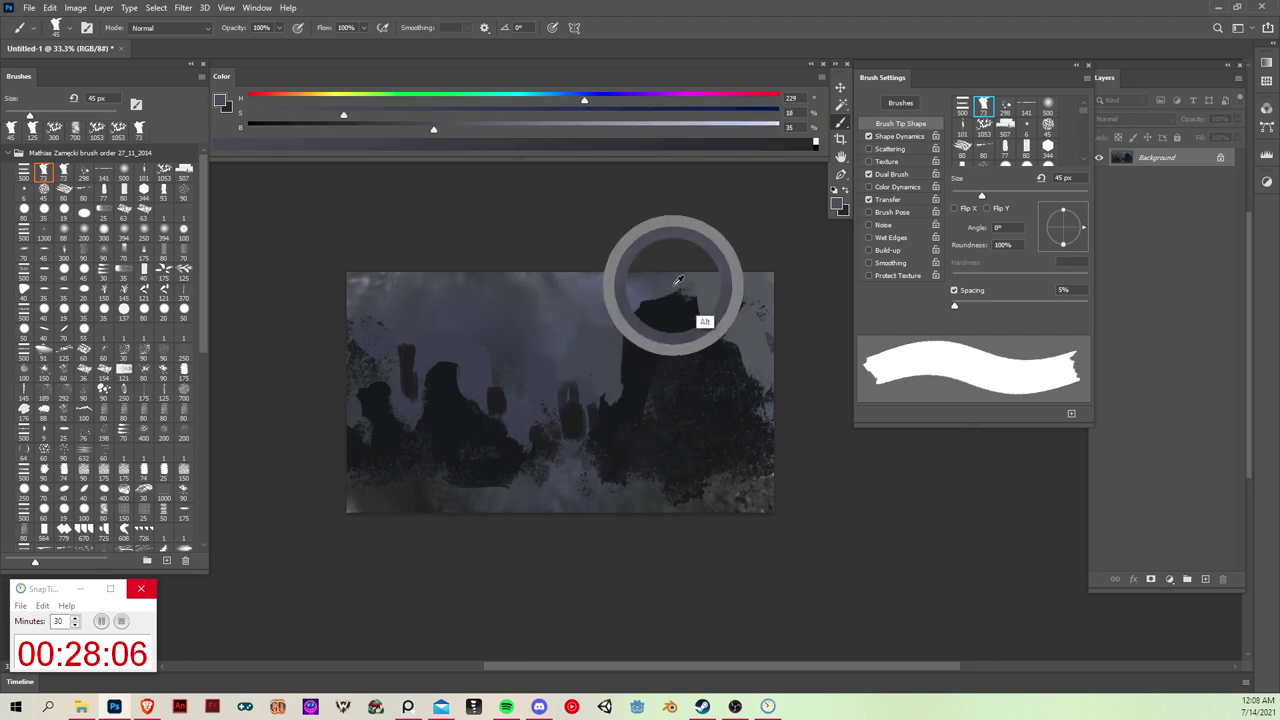
alt+click(711, 348)
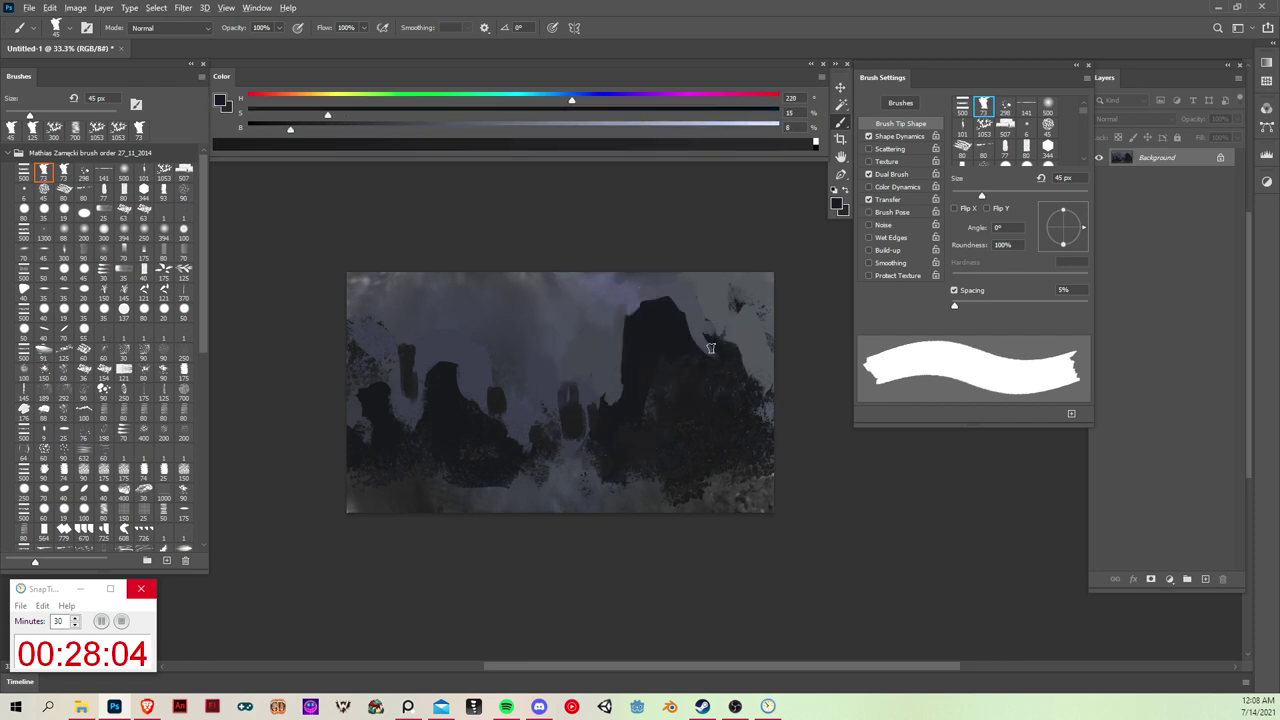
Step: Carve back the large rock's right slope with sampled sky tones and add small dark rock shapes near the right edge
alt+click(700, 356)
alt+click(704, 326)
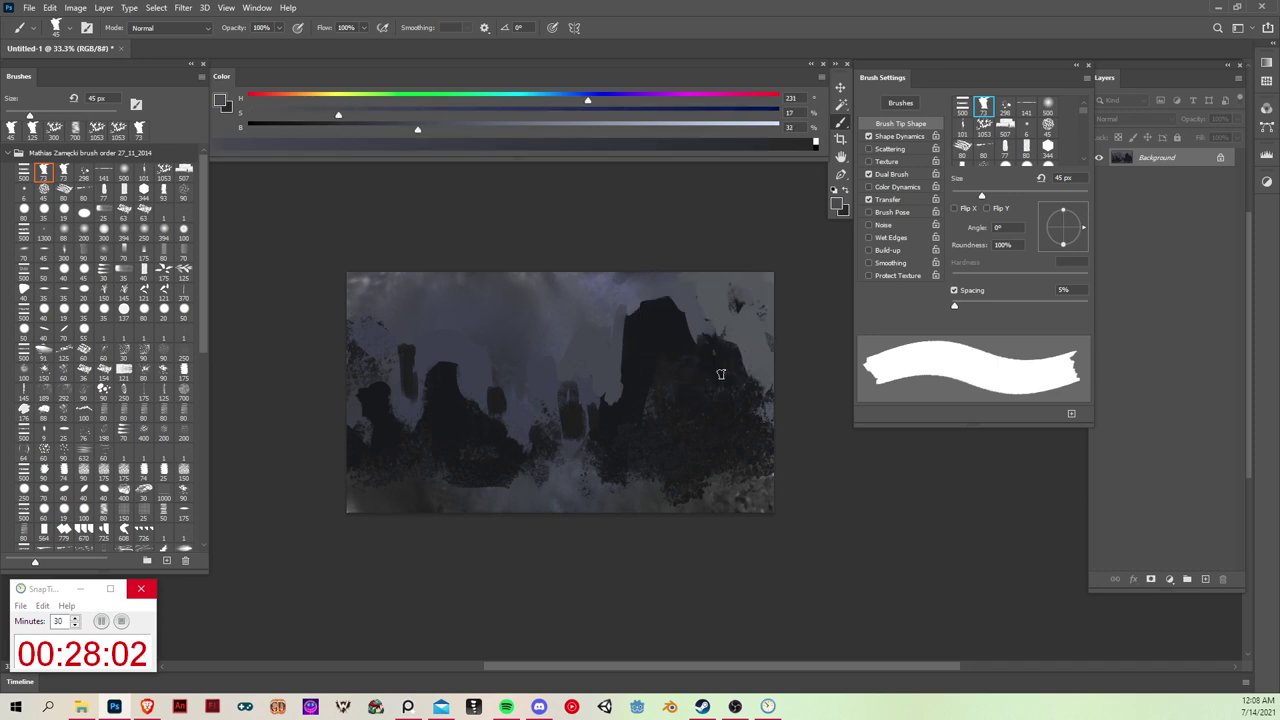
alt+click(722, 325)
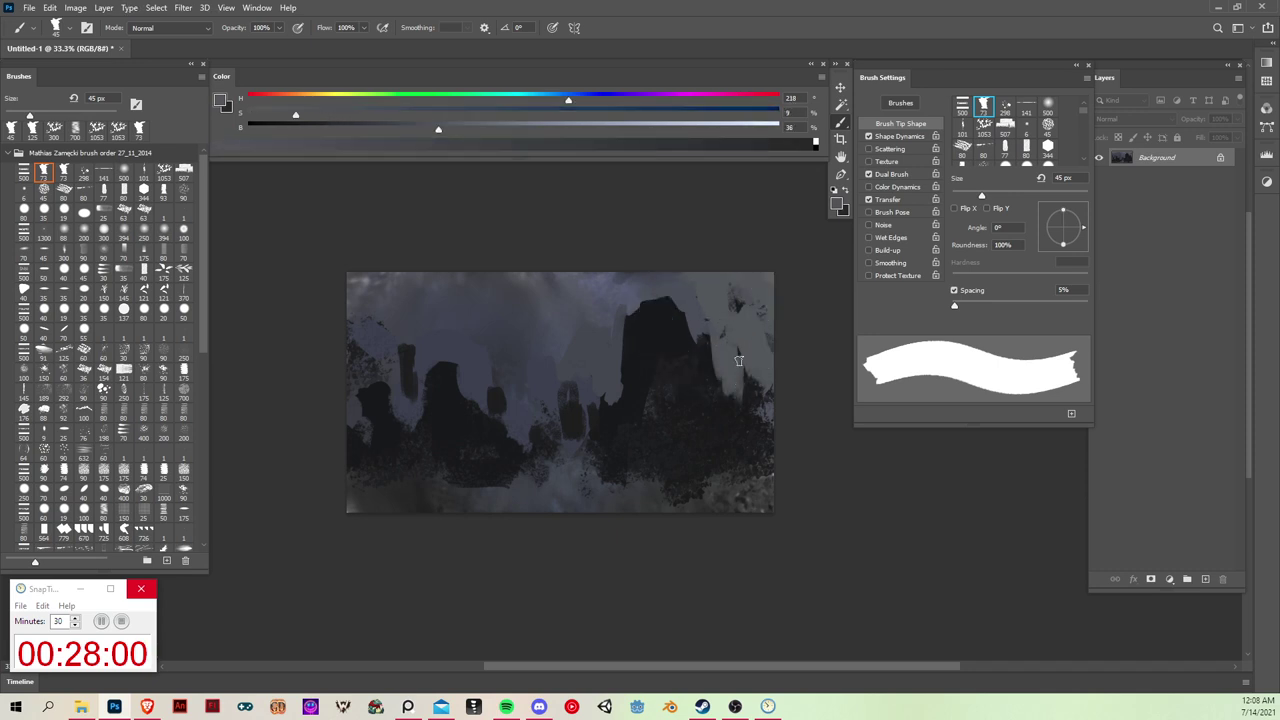
alt+click(728, 380)
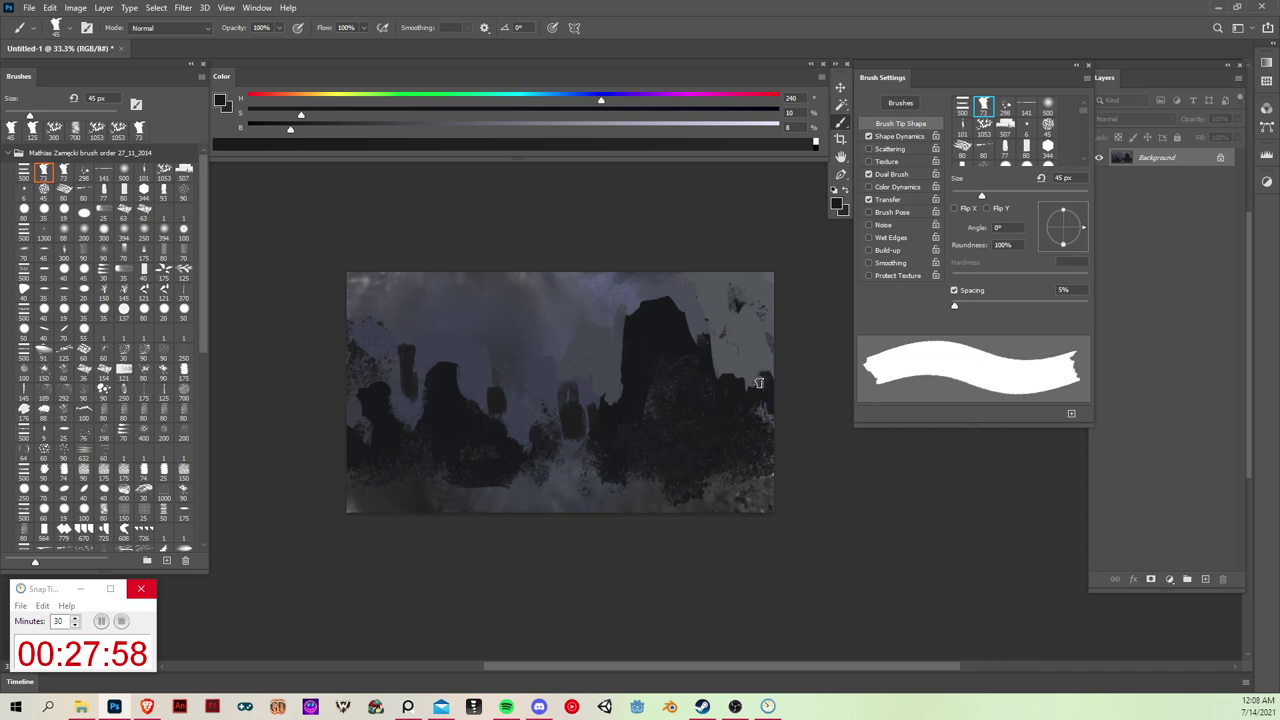
Step: Duplicate the painting onto a new layer
key(v)
key(ctrl+j)
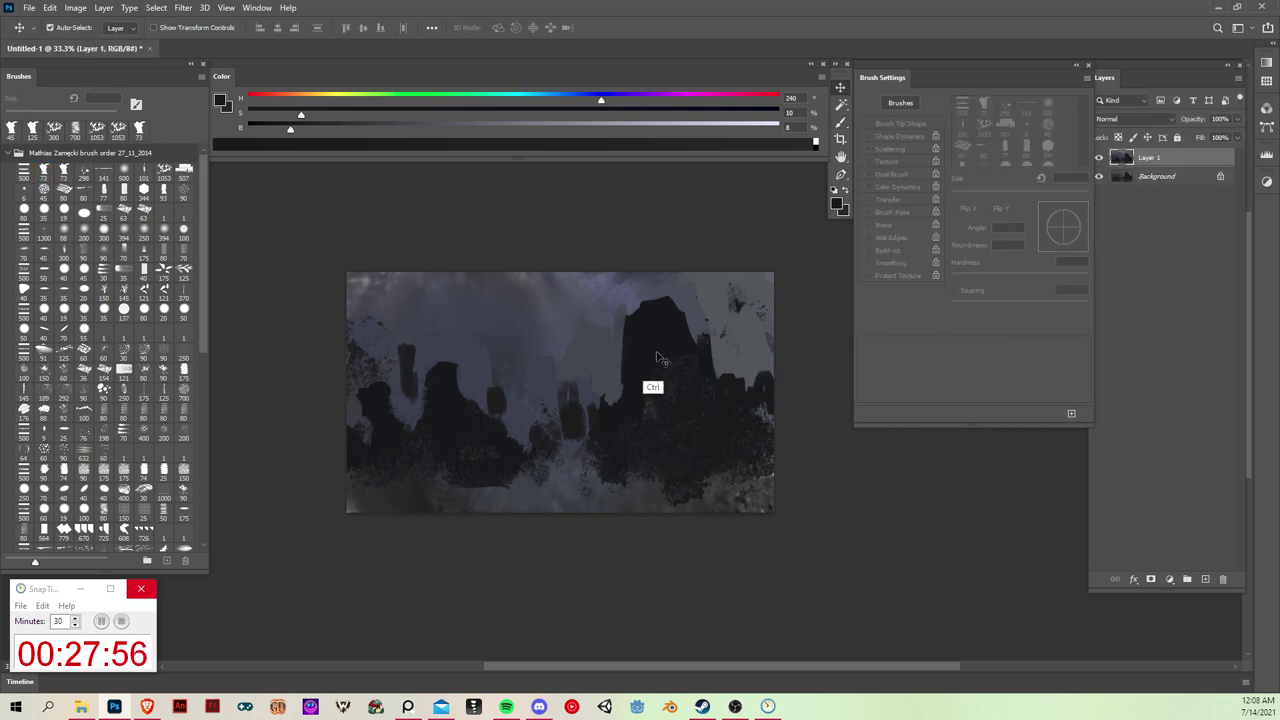
key(ctrl+t)
key(Return)
Step: Select the lower strip of the duplicate, squash it to about 37% height and stretch it sideways into flat ground
key(m)
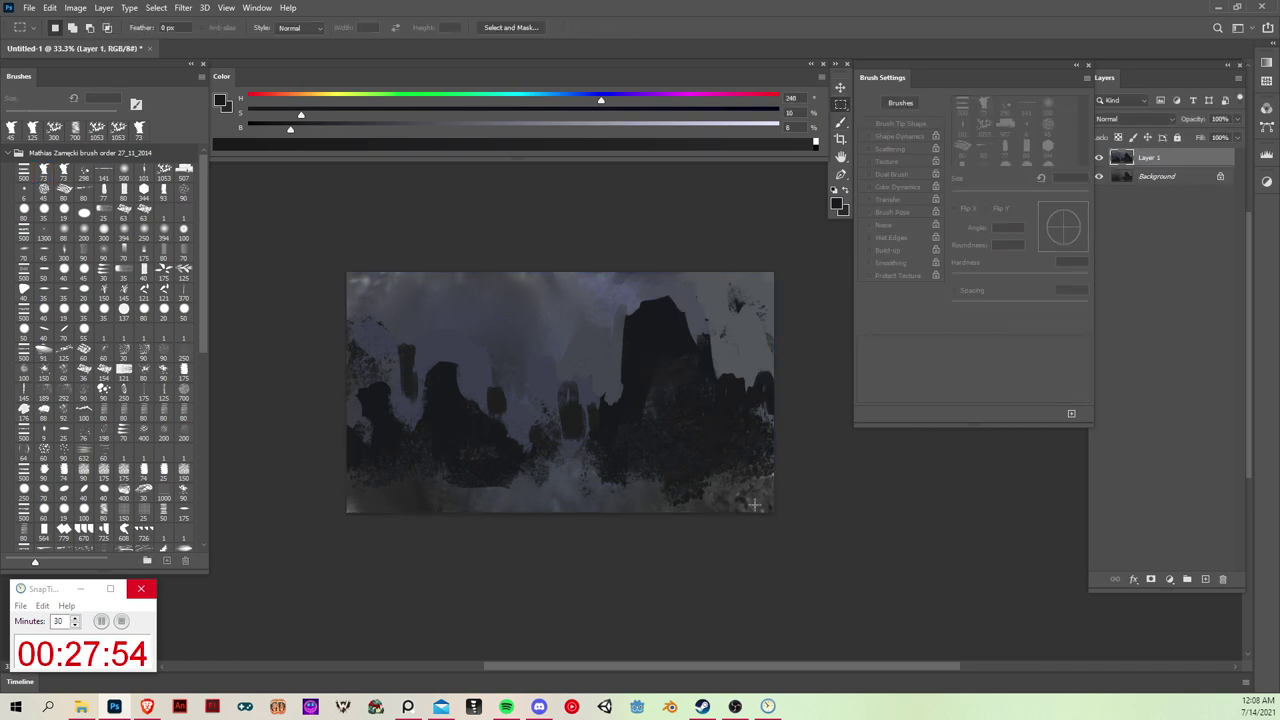
drag(783, 529, 295, 441)
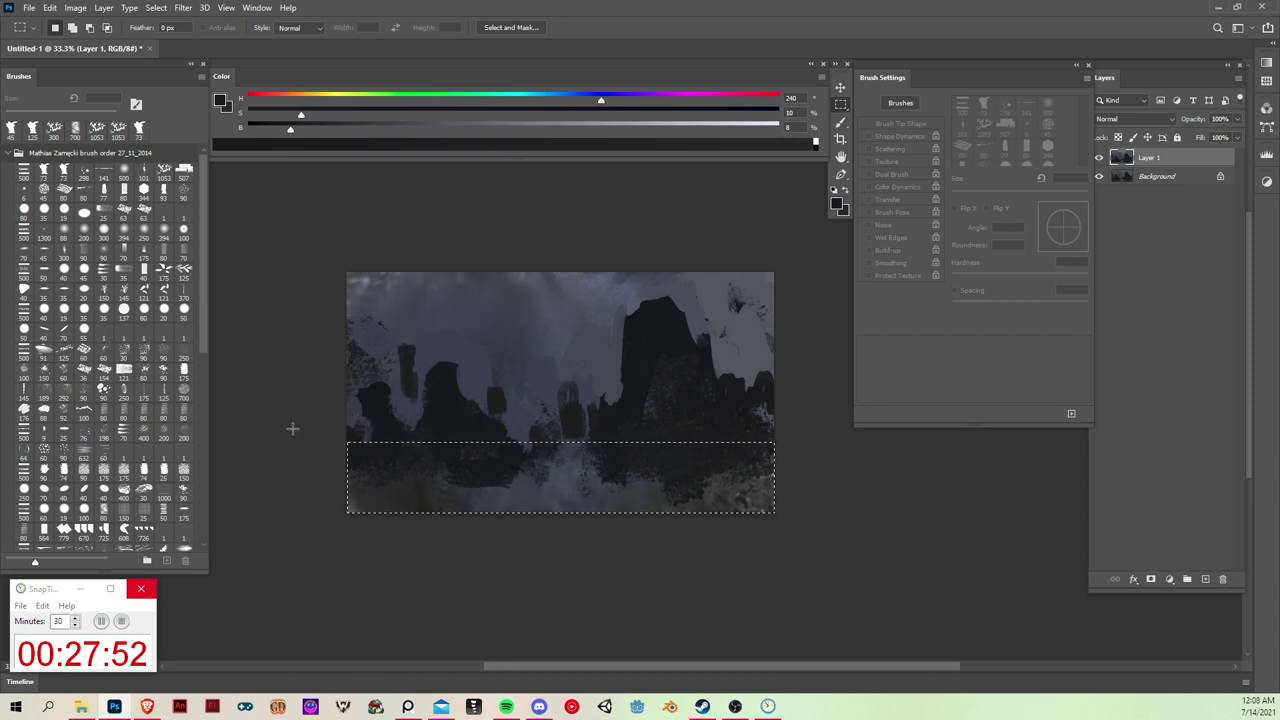
key(ctrl+d)
drag(785, 520, 229, 431)
key(ctrl+t)
drag(563, 511, 565, 459)
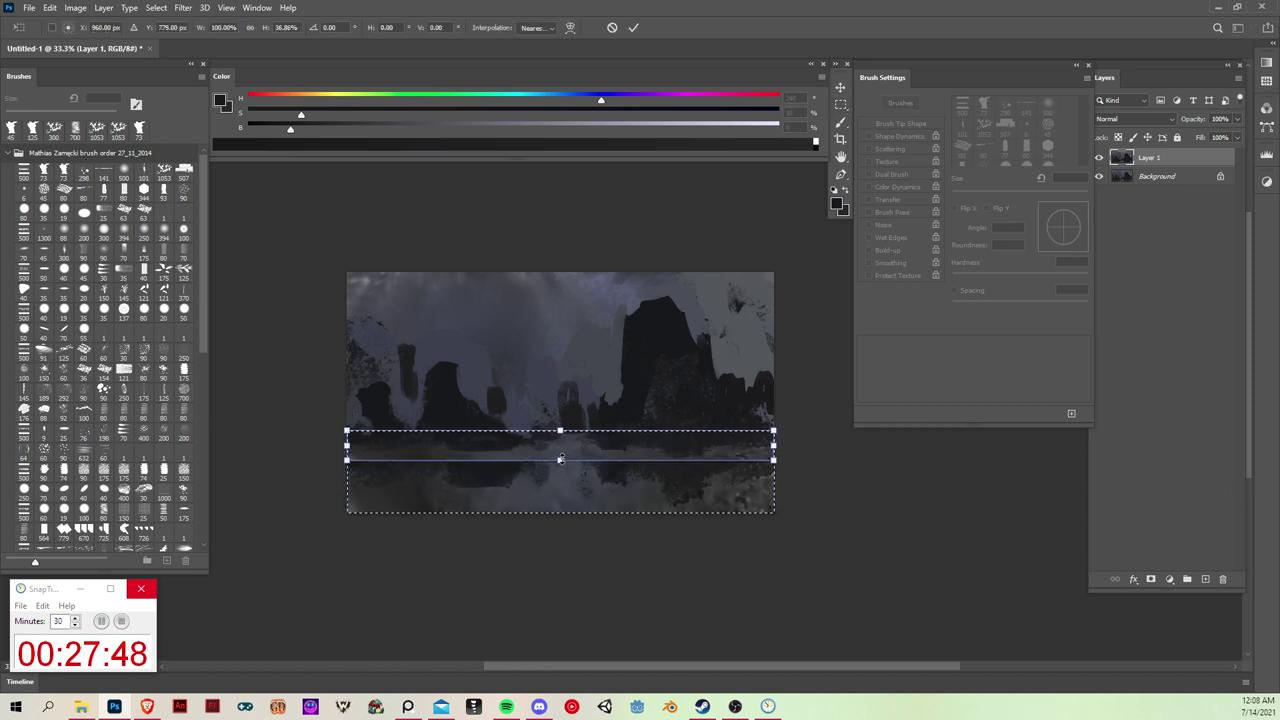
mouse_move(771, 462)
ctrl+alt+shift+mouse_down()
mouse_move(1019, 414)
mouse_move(1034, 396)
mouse_move(1081, 436)
ctrl+alt+shift+mouse_up()
key(Escape)
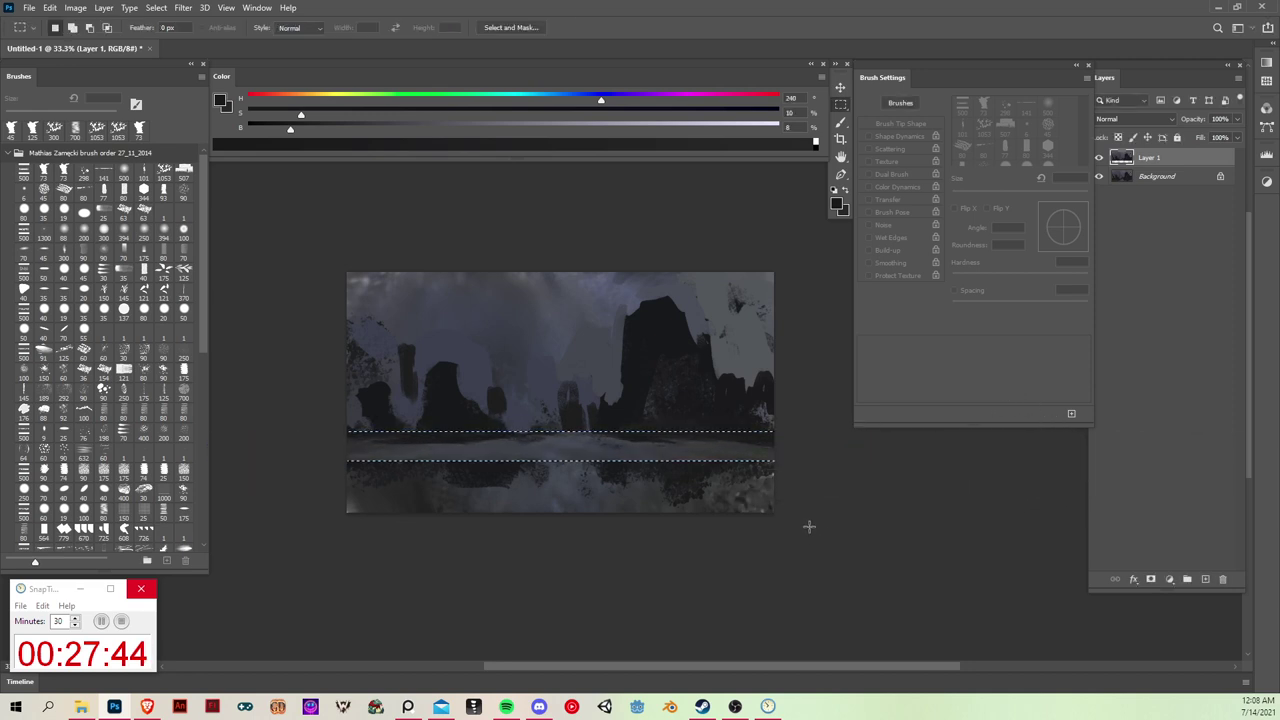
Step: Paint soft haze along the ground strip's upper edge with a 125 px soft round brush in a sampled blue-grey
key(b)
click(128, 172)
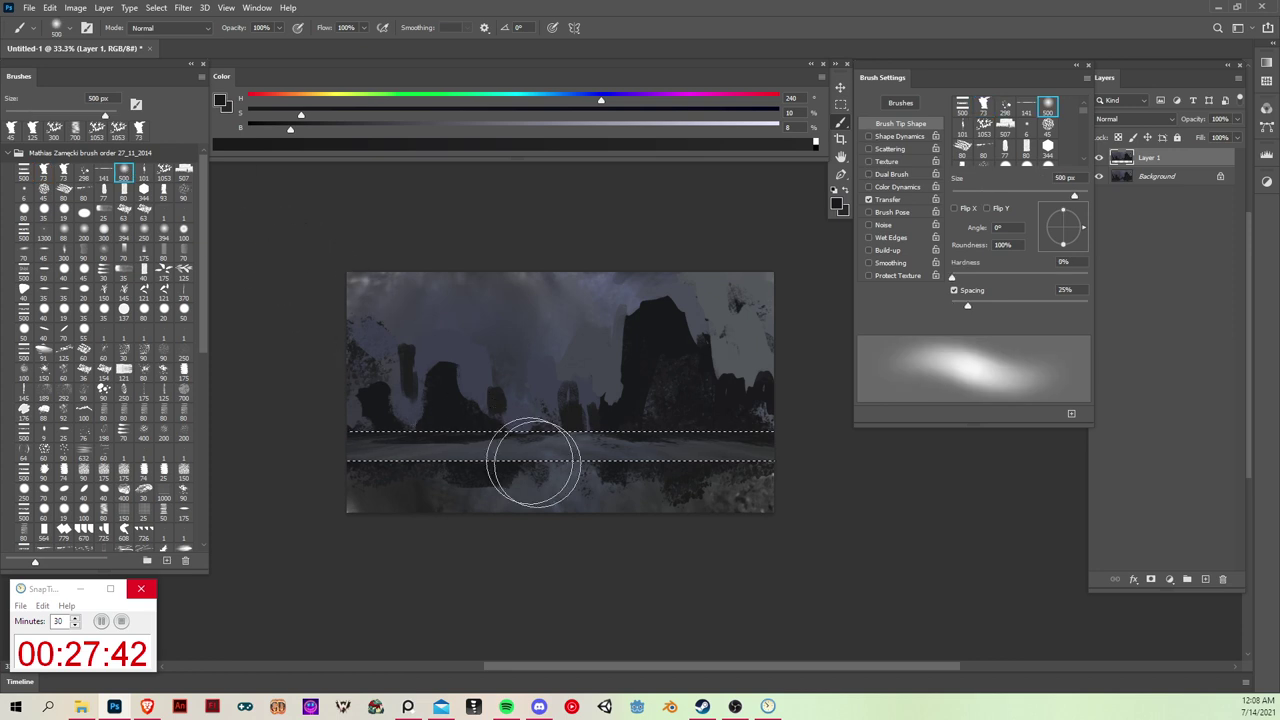
key(bracketleft)
key(bracketleft)
key(bracketleft)
key(bracketleft)
key(bracketleft)
alt+click(559, 446)
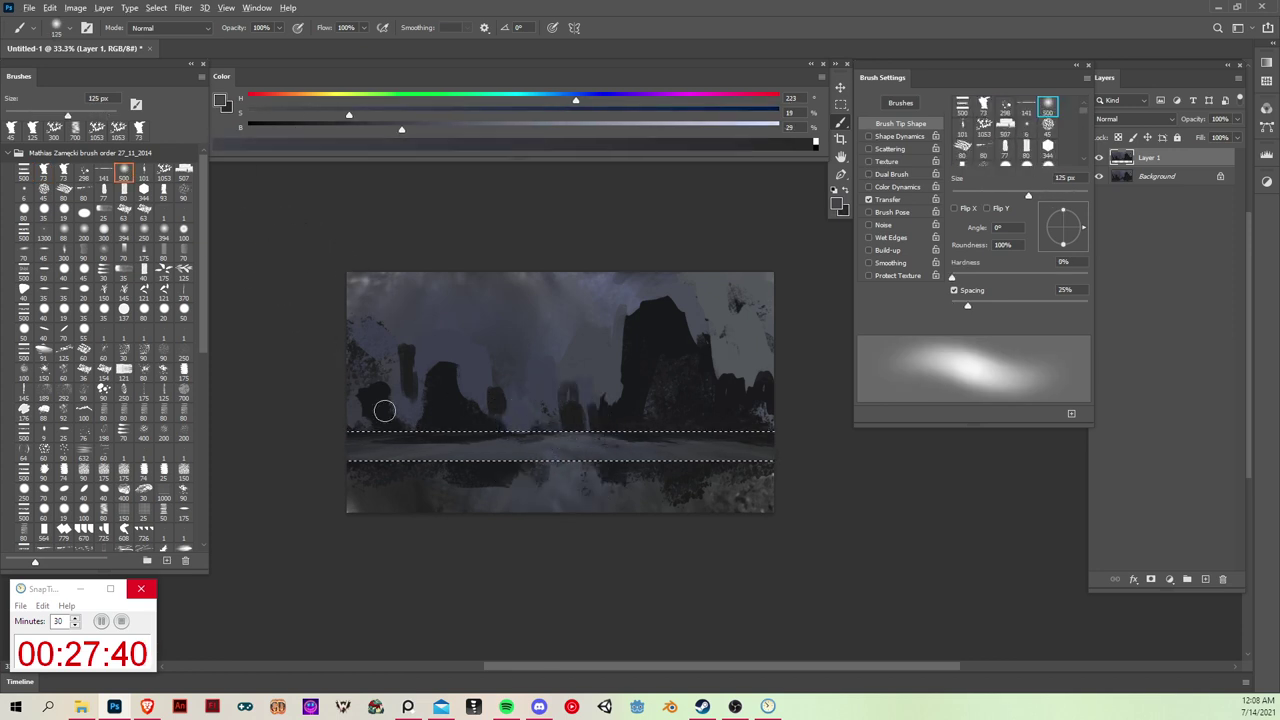
mouse_move(701, 436)
mouse_down()
mouse_move(791, 434)
mouse_move(329, 437)
mouse_up()
Step: Deselect and move the duplicate layer down until its ground strip sits along the canvas's lower edge
key(ctrl+d)
key(v)
mouse_move(712, 410)
mouse_down()
mouse_move(705, 513)
mouse_move(706, 473)
mouse_move(712, 489)
mouse_up()
Step: Select the sky and rocks above the ground strip and warp them upward so the large rock becomes taller and fills the canvas
key(m)
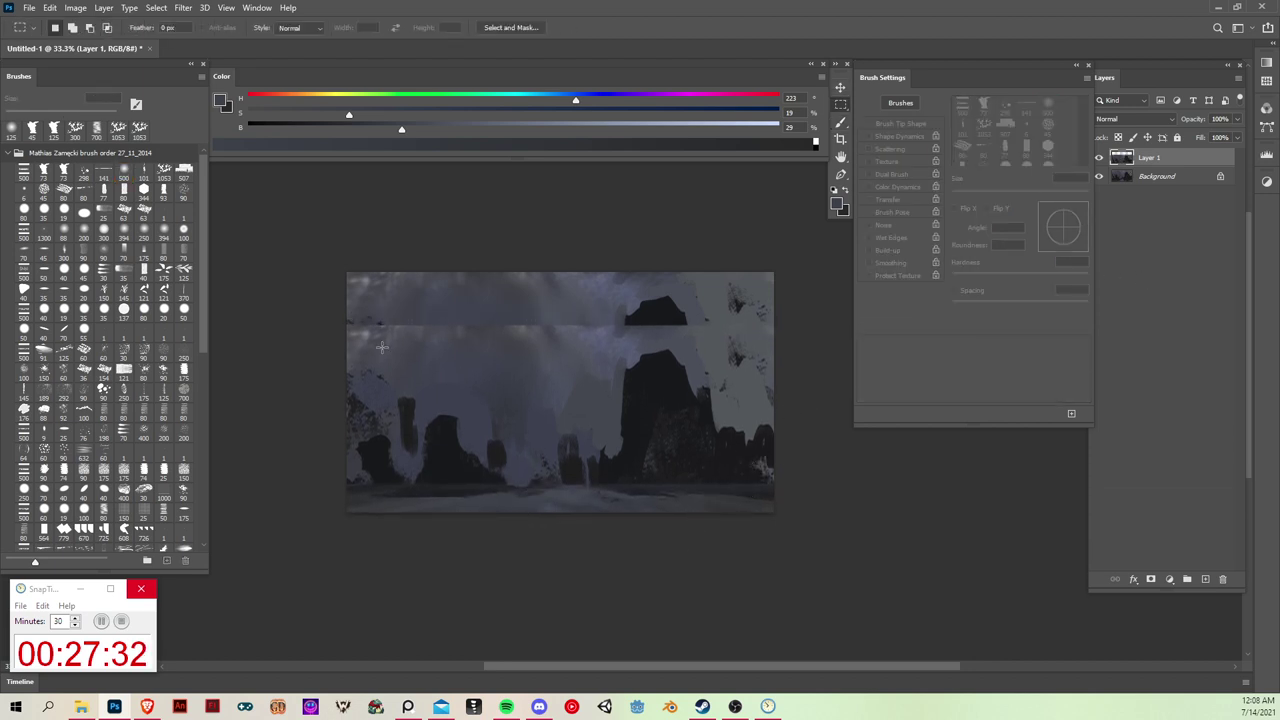
drag(381, 345, 794, 484)
key(ctrl+t)
right_click(568, 372)
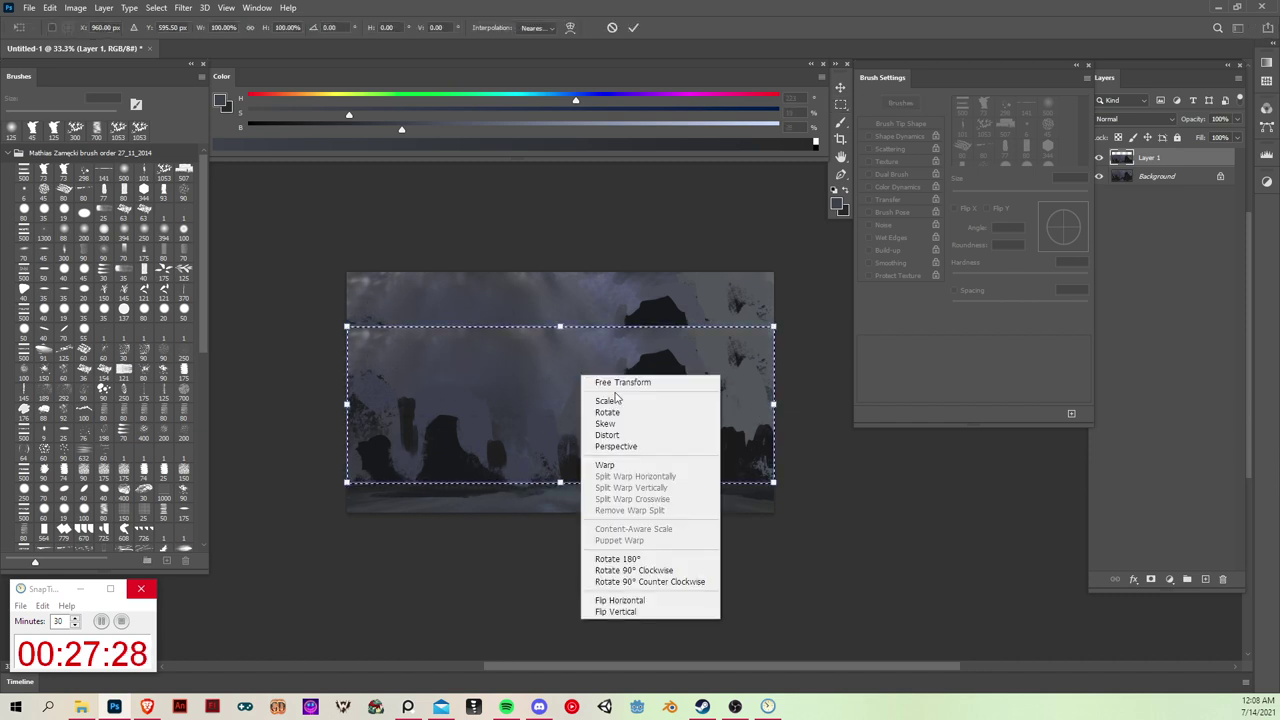
click(620, 460)
drag(655, 345, 659, 274)
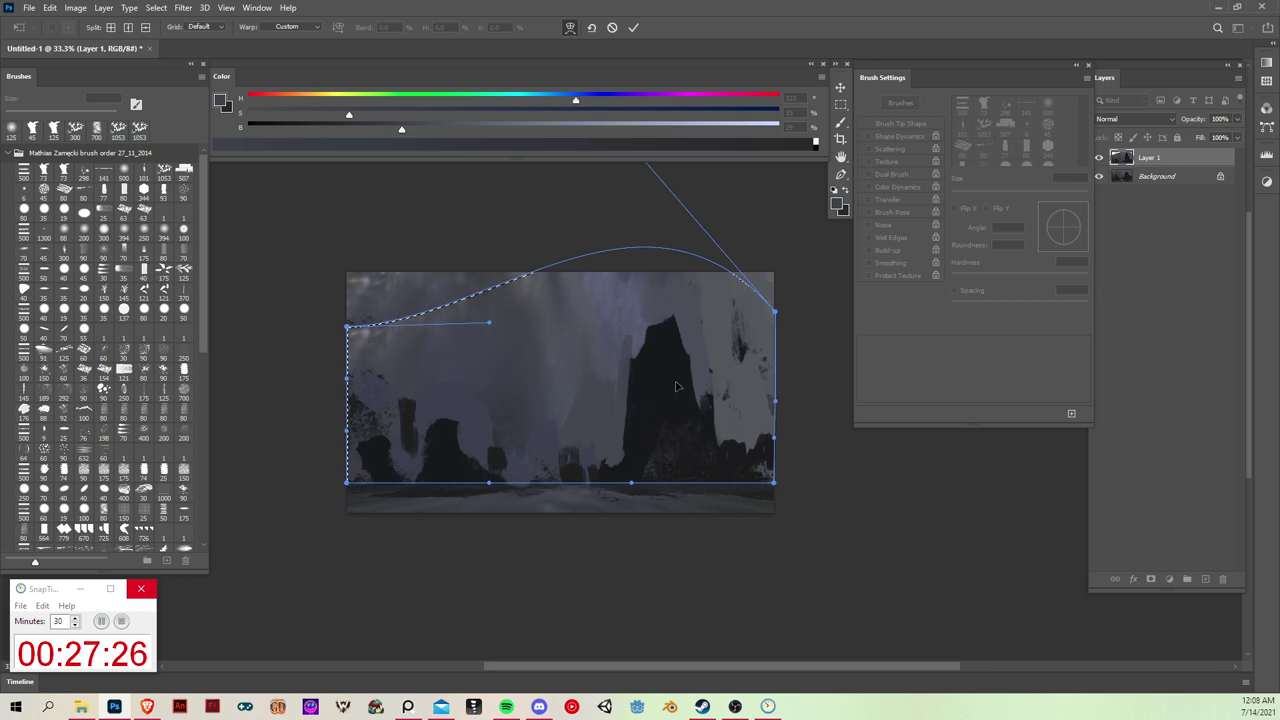
drag(773, 312, 800, 238)
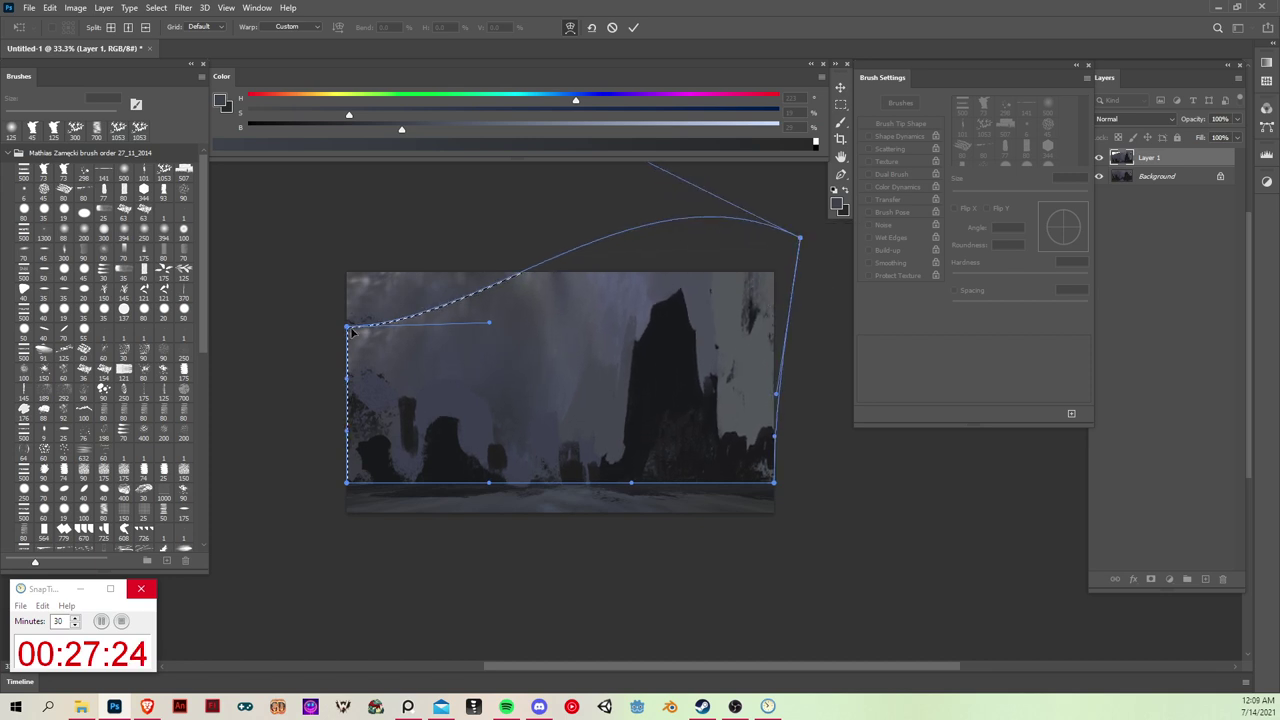
drag(347, 326, 342, 243)
drag(470, 266, 442, 257)
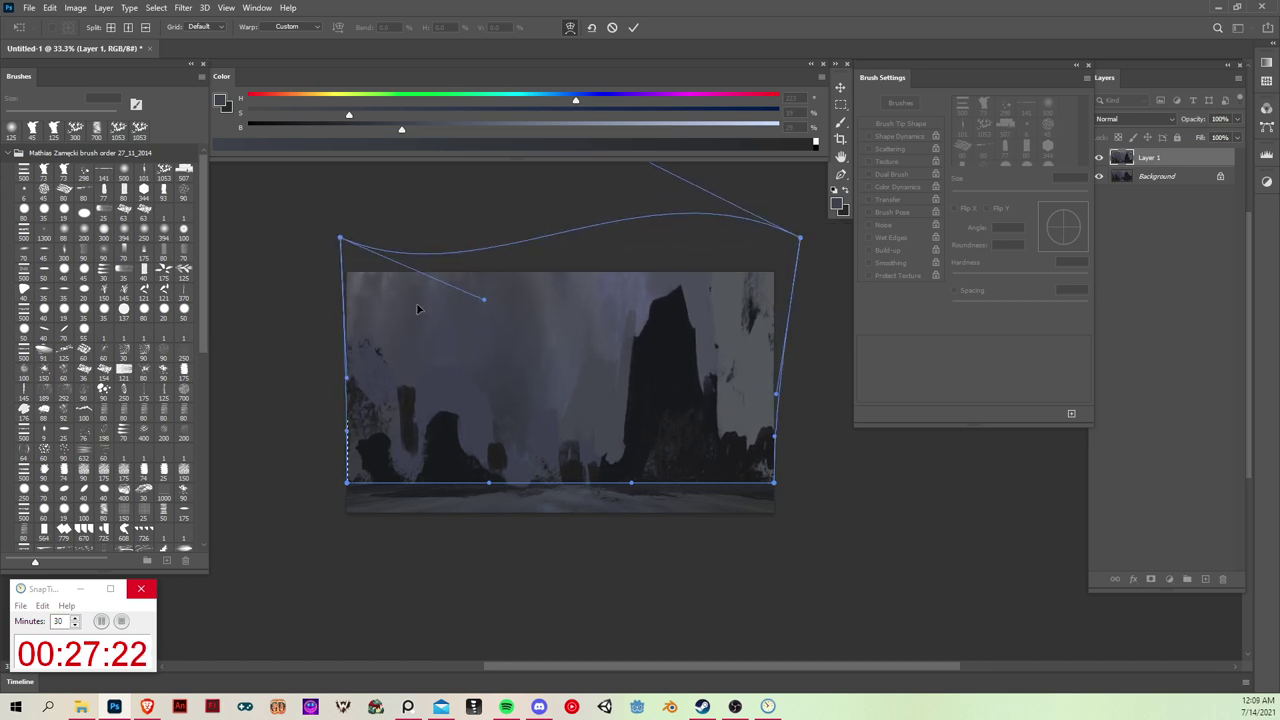
key(Return)
Step: Merge the warped layer down into the background
key(b)
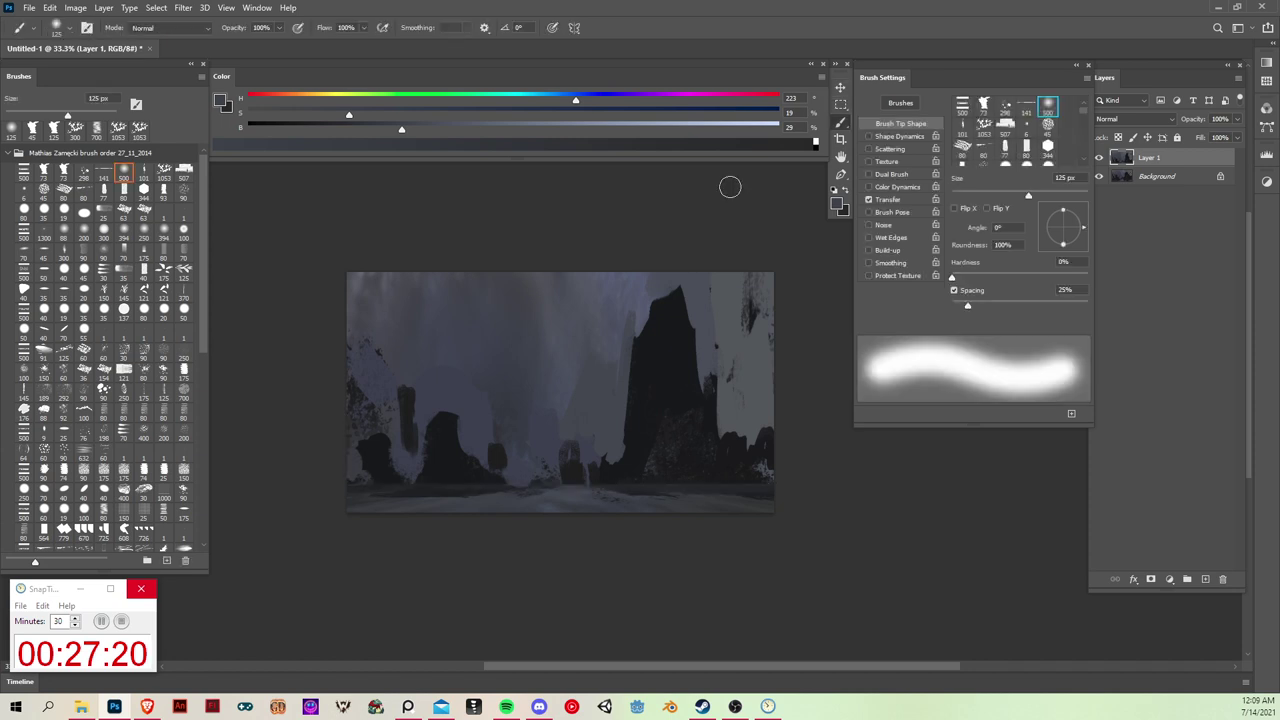
key(ctrl)
key(ctrl+e)
key(b)
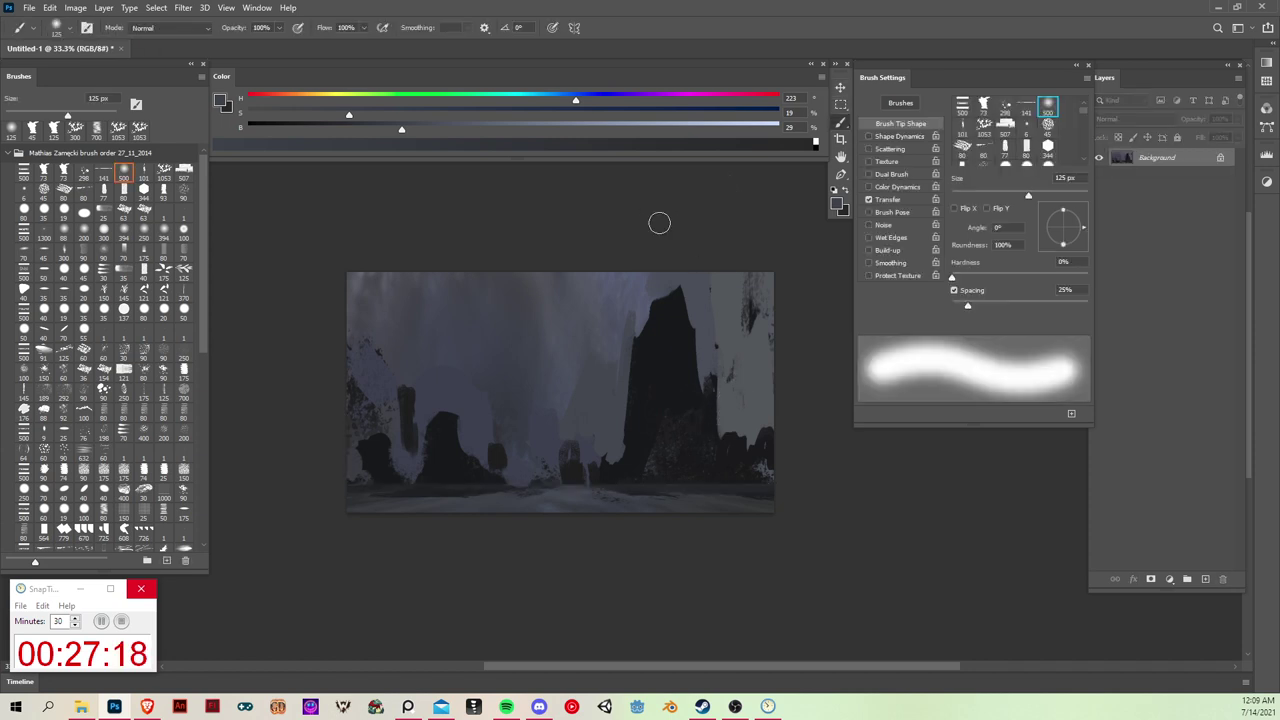
key(e)
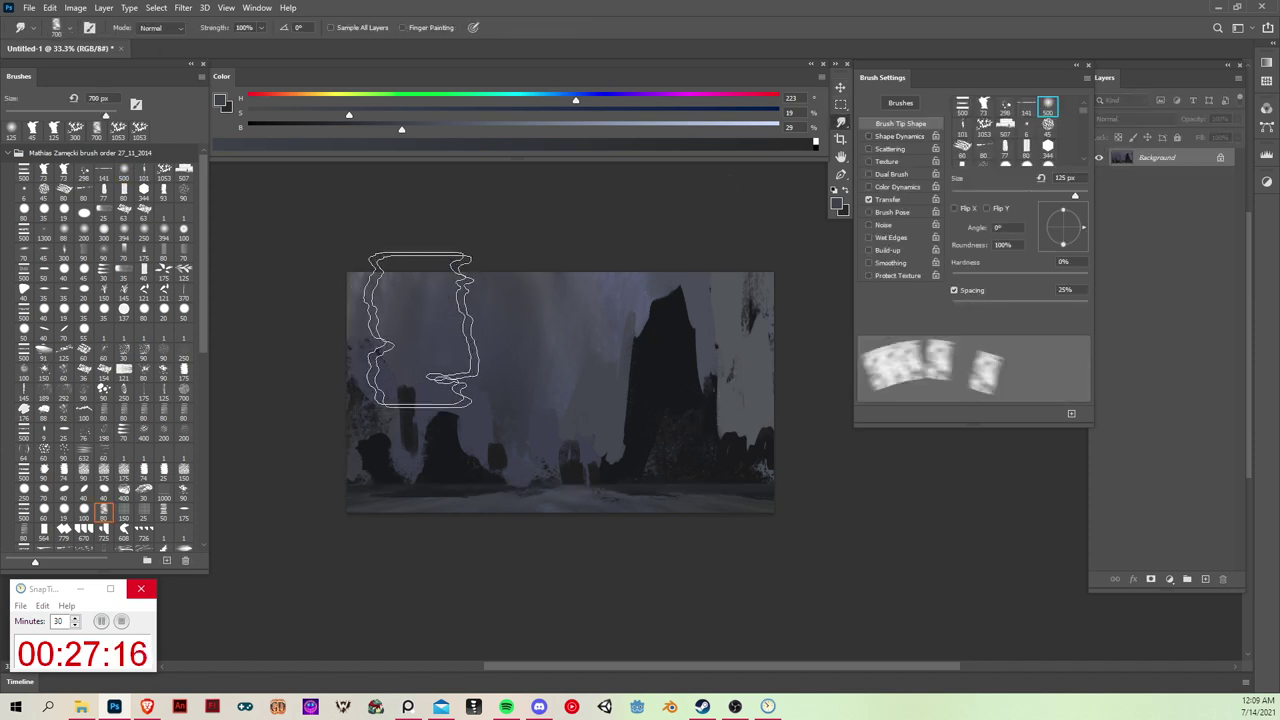
Step: Paint loose dark cloud strokes across the sky using the textured 73 px brush enlarged to 100 px and a sampled rock tone
key(b)
click(44, 172)
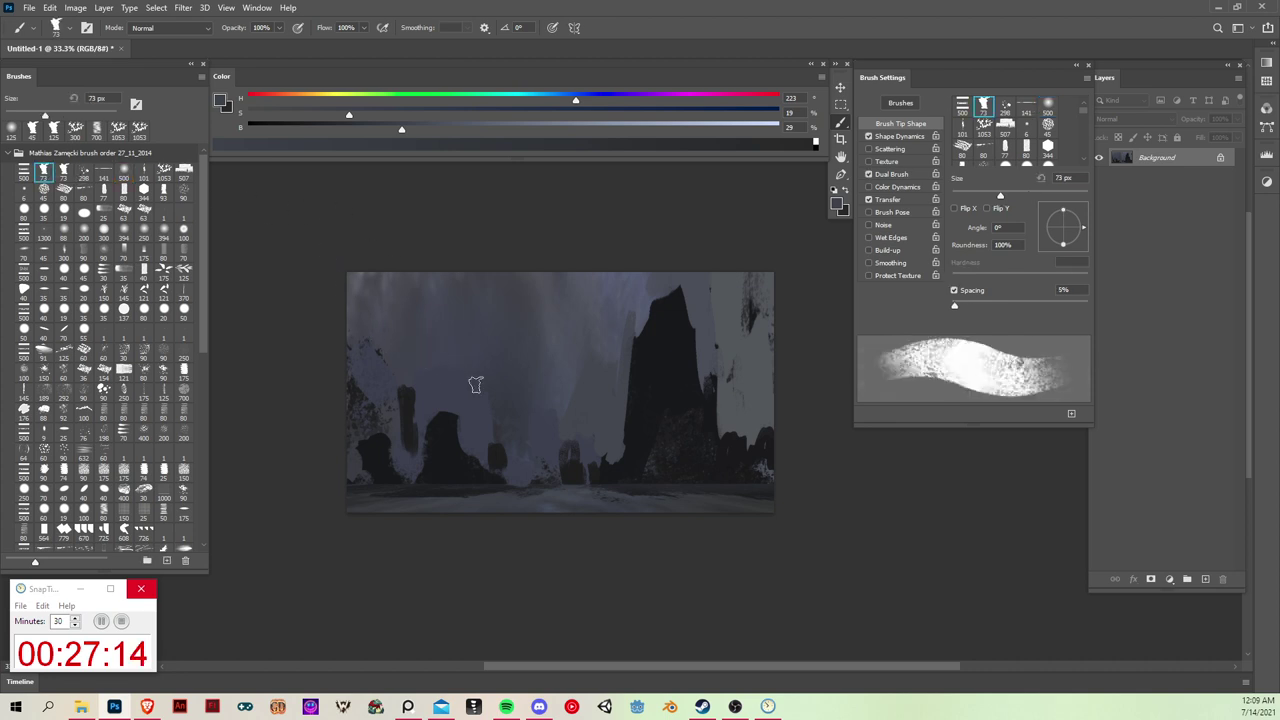
key(bracketleft)
key(bracketleft)
alt+click(429, 452)
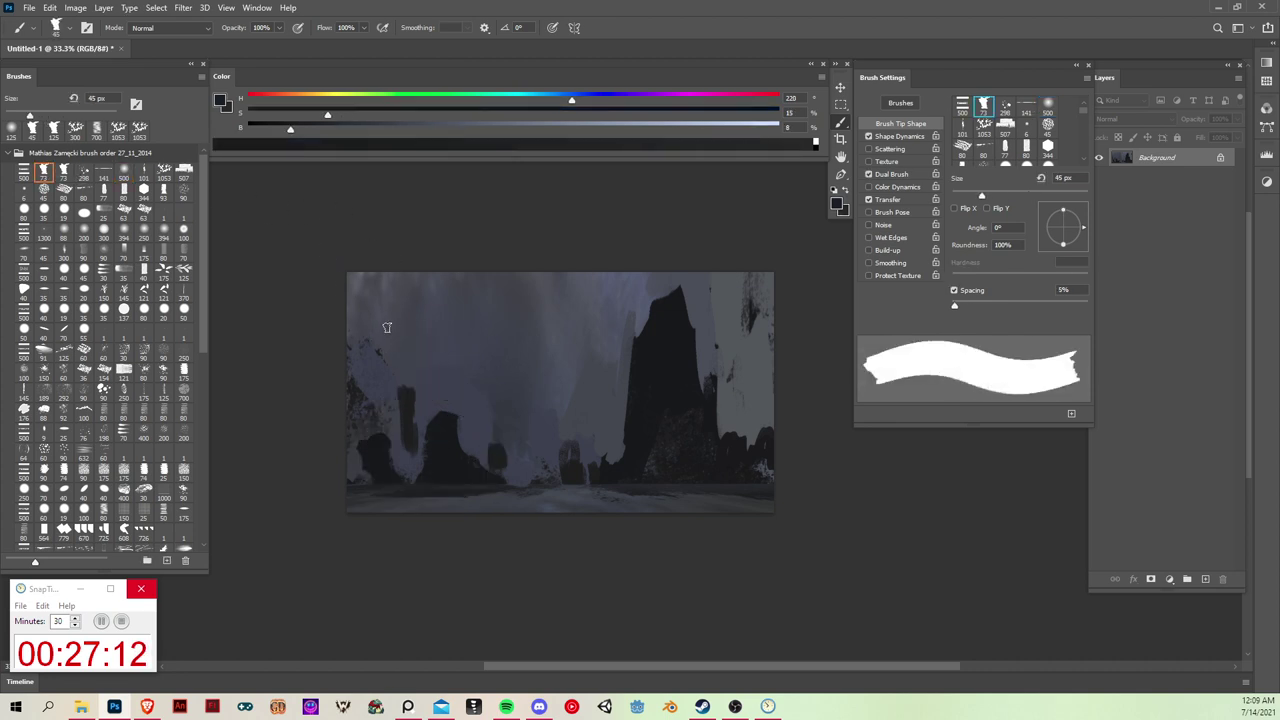
key(bracketright)
key(bracketright)
key(bracketright)
key(bracketright)
key(bracketright)
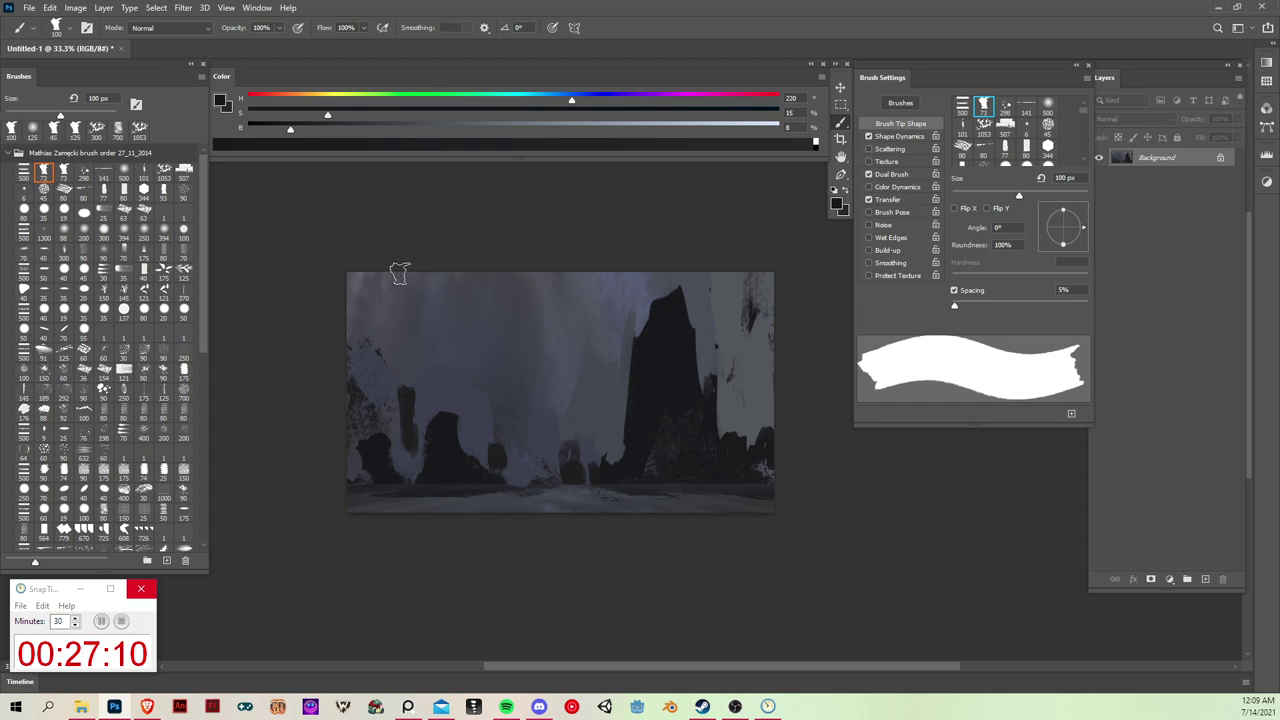
drag(400, 274, 427, 325)
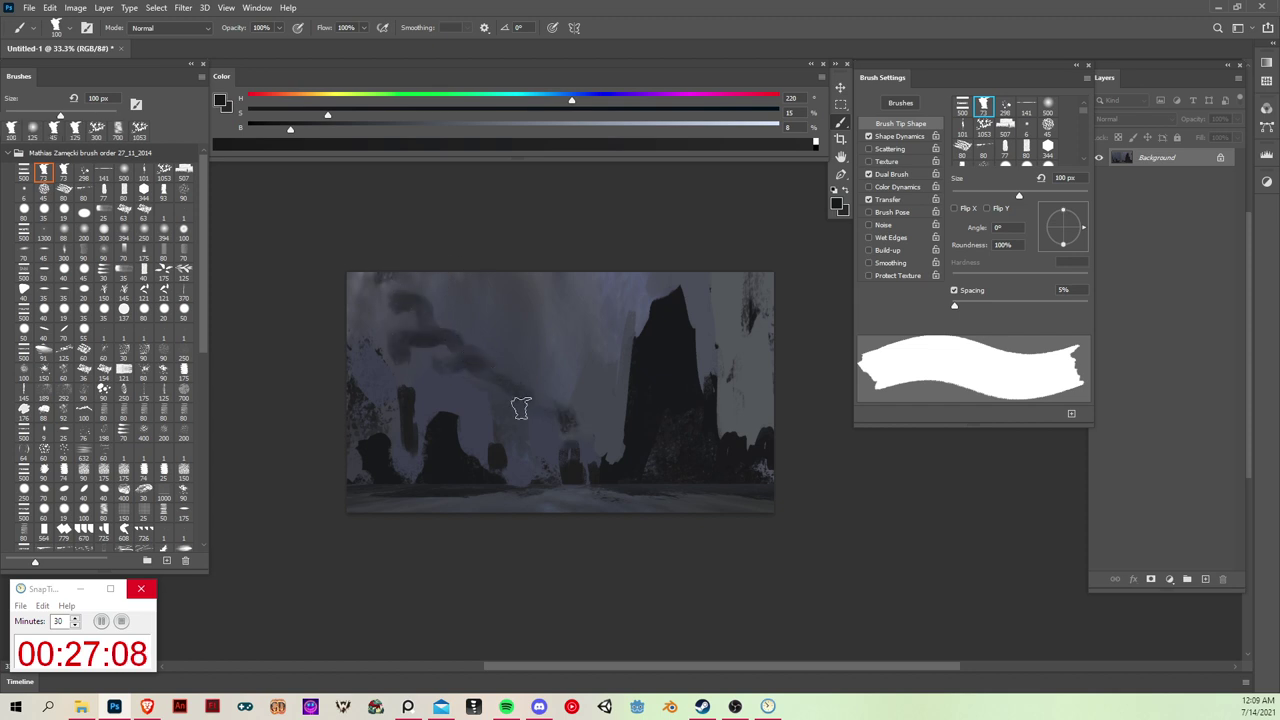
mouse_move(520, 408)
mouse_down()
mouse_move(540, 366)
mouse_move(510, 380)
mouse_up()
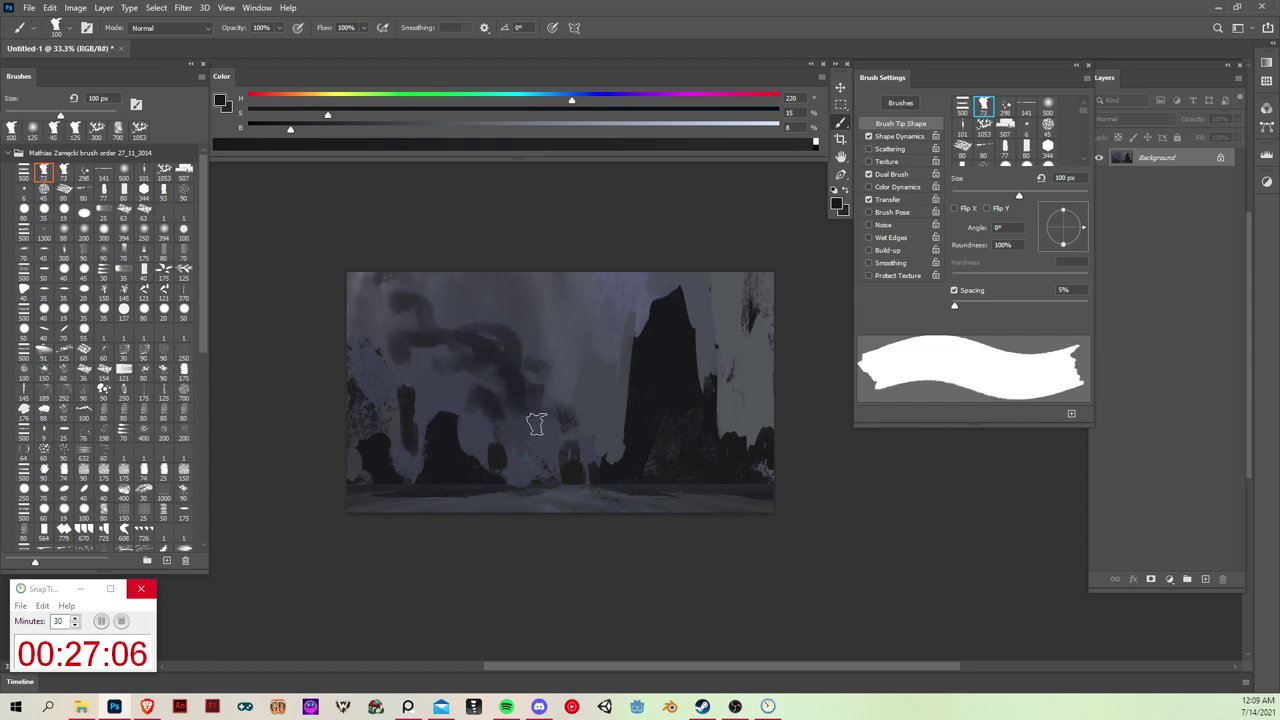
mouse_move(536, 424)
mouse_down()
mouse_move(550, 349)
mouse_move(530, 300)
mouse_move(590, 357)
mouse_up()
mouse_move(700, 237)
mouse_down()
mouse_move(729, 320)
mouse_move(771, 363)
mouse_move(755, 405)
mouse_move(752, 385)
mouse_up()
Step: Sample light grey and blue sky tones and dab lighter cloud patches beside the large rock and over the left rocks
alt+click(748, 408)
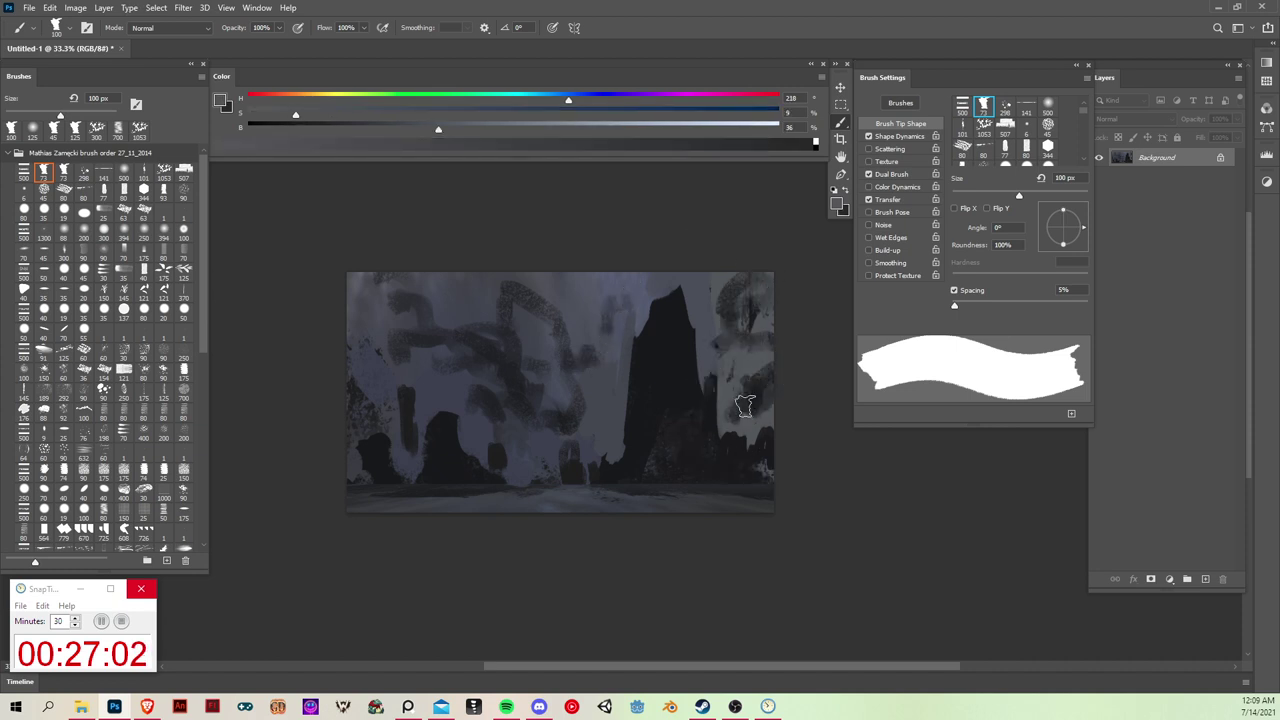
alt+click(643, 312)
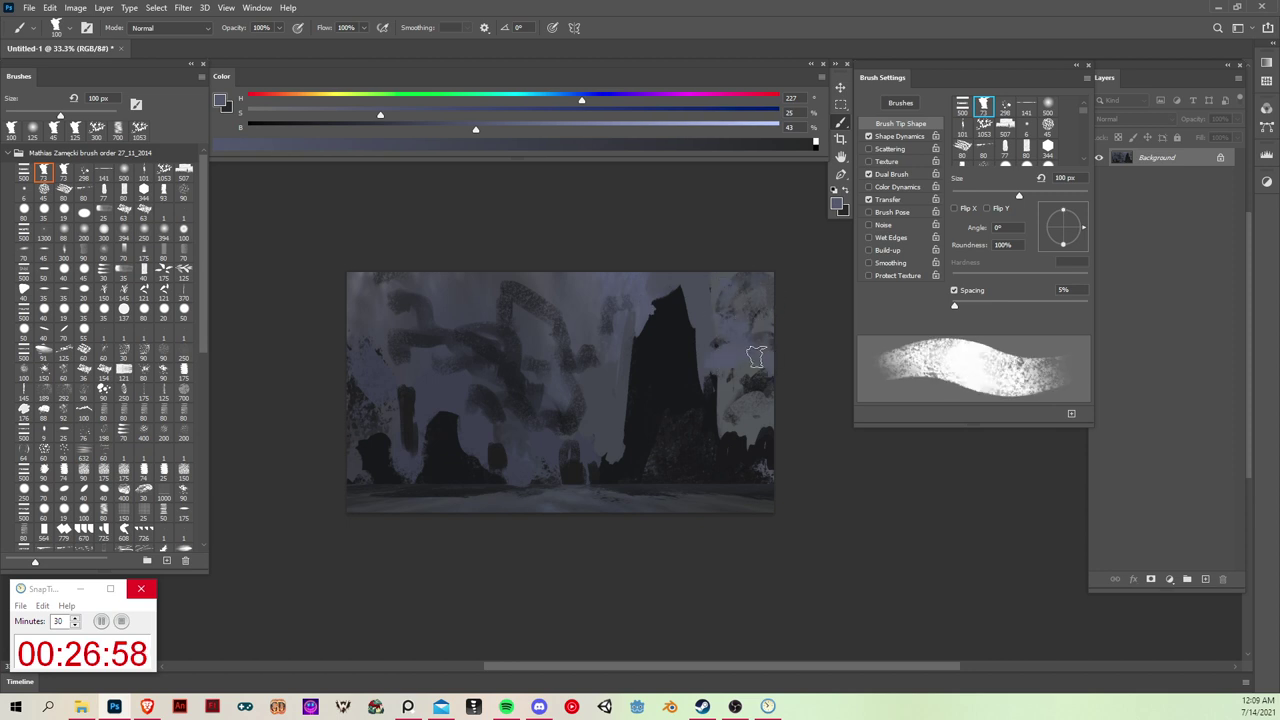
mouse_move(538, 348)
mouse_down()
mouse_move(455, 372)
mouse_move(458, 413)
mouse_up()
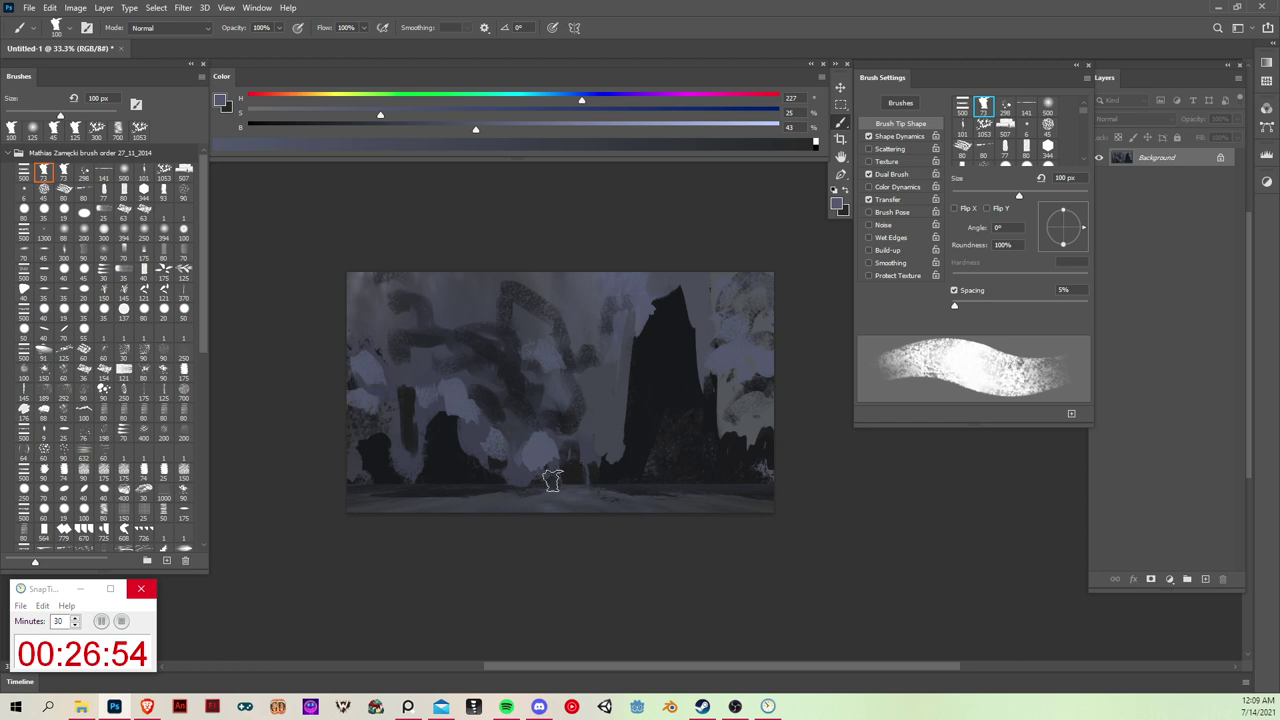
Step: Smudge the central sky strokes into soft, swirling clouds, reducing the Smudge tool's size to 125 px
key(v)
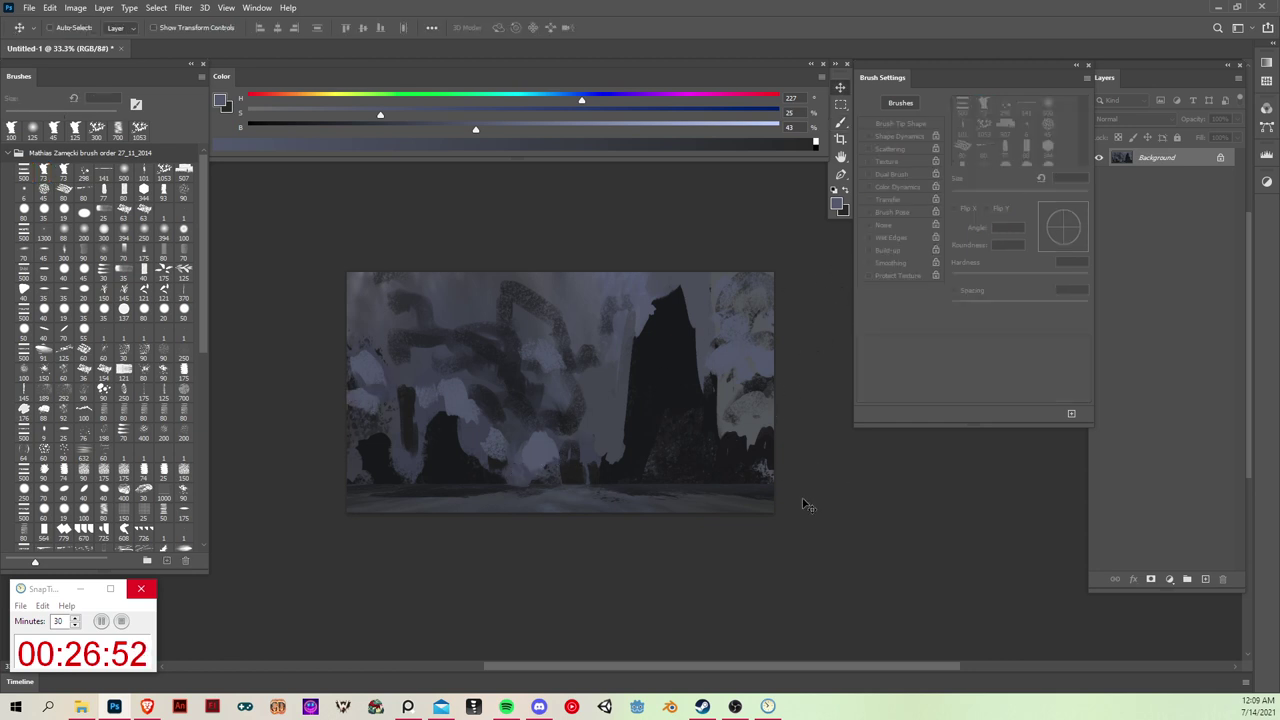
key(r)
key(bracketleft)
key(bracketleft)
key(bracketleft)
key(bracketleft)
key(bracketleft)
key(bracketleft)
key(bracketleft)
key(bracketleft)
key(bracketleft)
key(bracketleft)
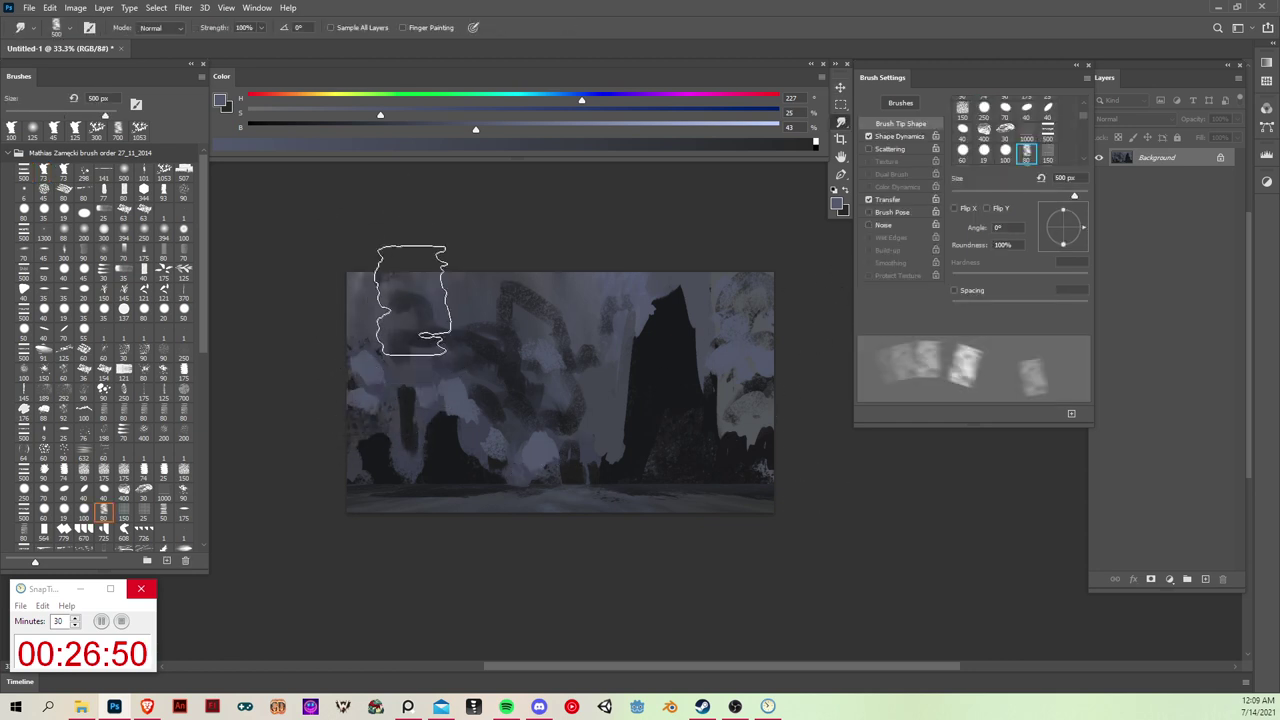
key(bracketleft)
key(bracketleft)
key(bracketleft)
key(bracketleft)
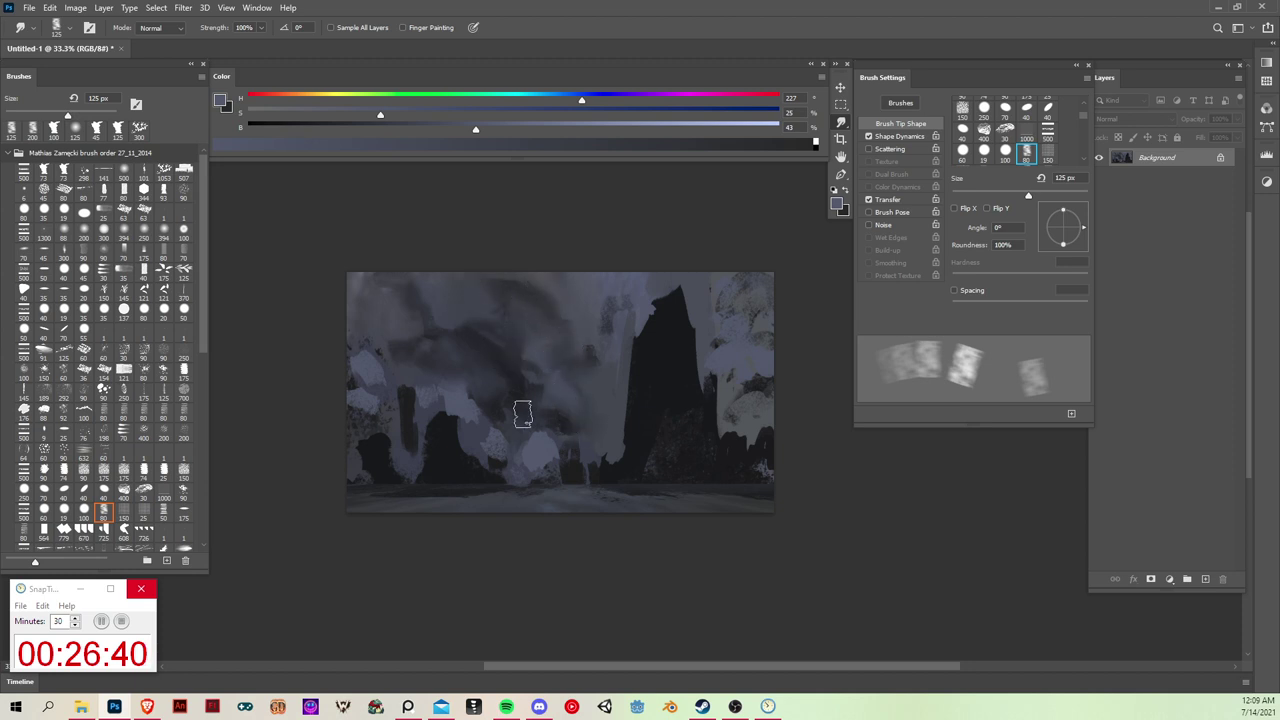
mouse_move(522, 414)
mouse_down()
mouse_move(538, 449)
mouse_move(511, 428)
mouse_up()
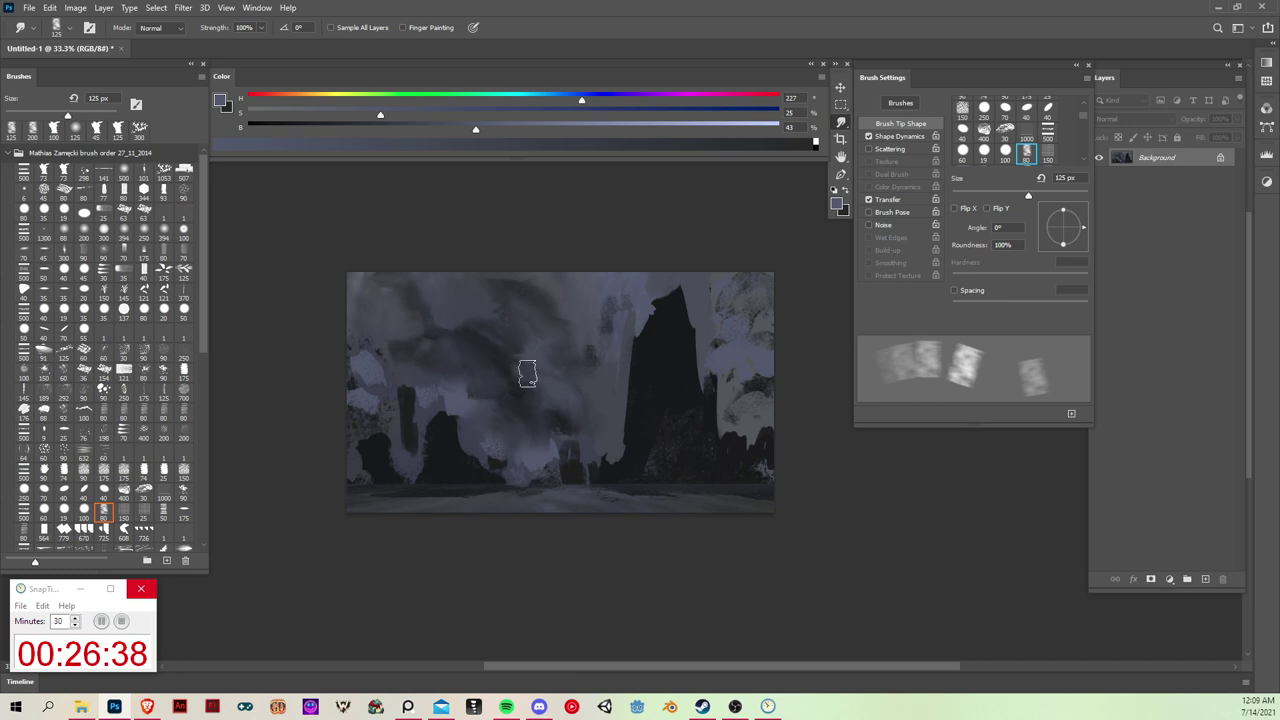
Step: Add light blue-grey cloud strokes in the central sky and smudge them with the surrounding patches into billowing mist around the left rocks
key(b)
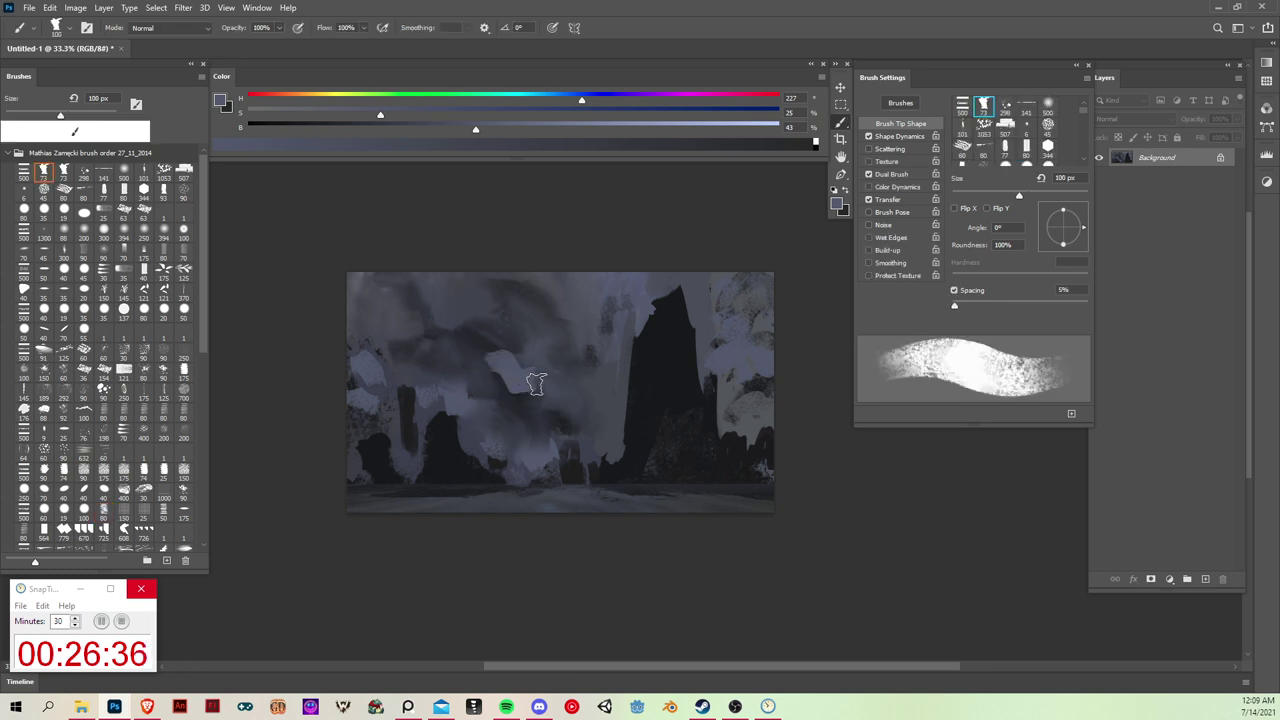
key(r)
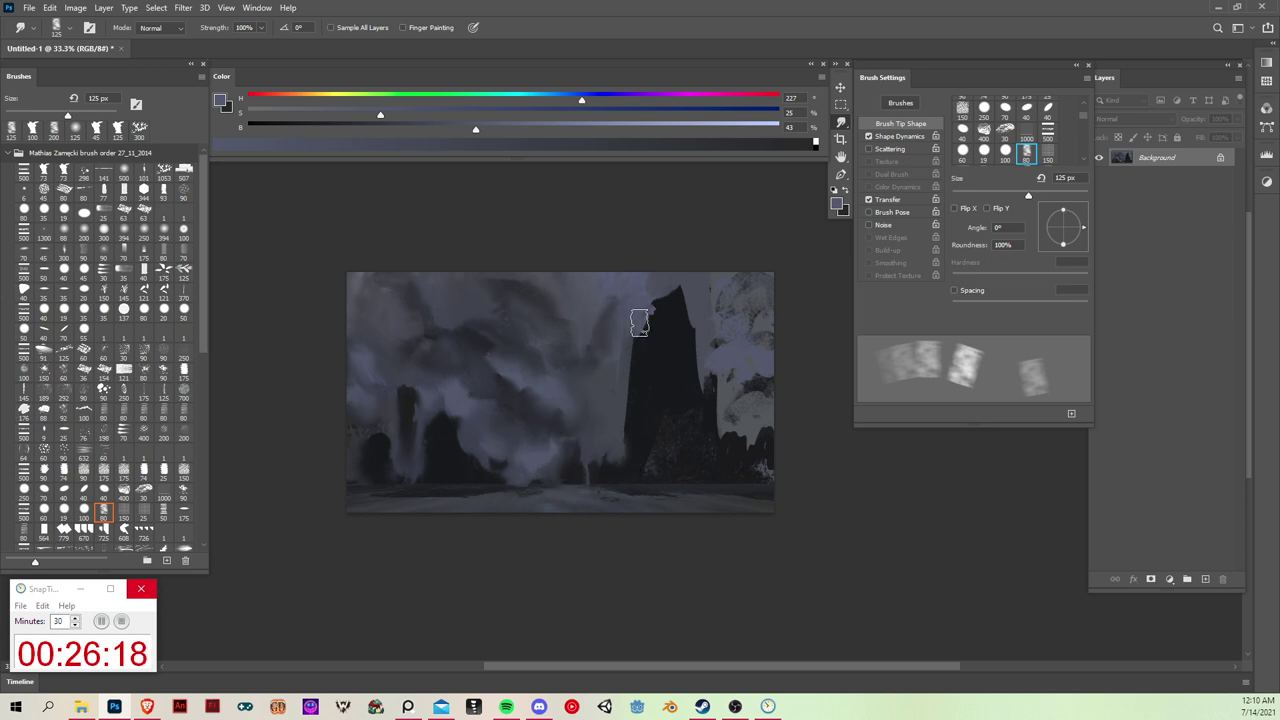
Step: Sample the sky tone beside the large rock and paint over its peak and upper flank with the 100 px textured brush to lower it
mouse_move(670, 290)
mouse_down()
mouse_move(687, 308)
mouse_move(669, 269)
mouse_move(689, 306)
mouse_move(686, 290)
mouse_up()
key(b)
alt+click(703, 285)
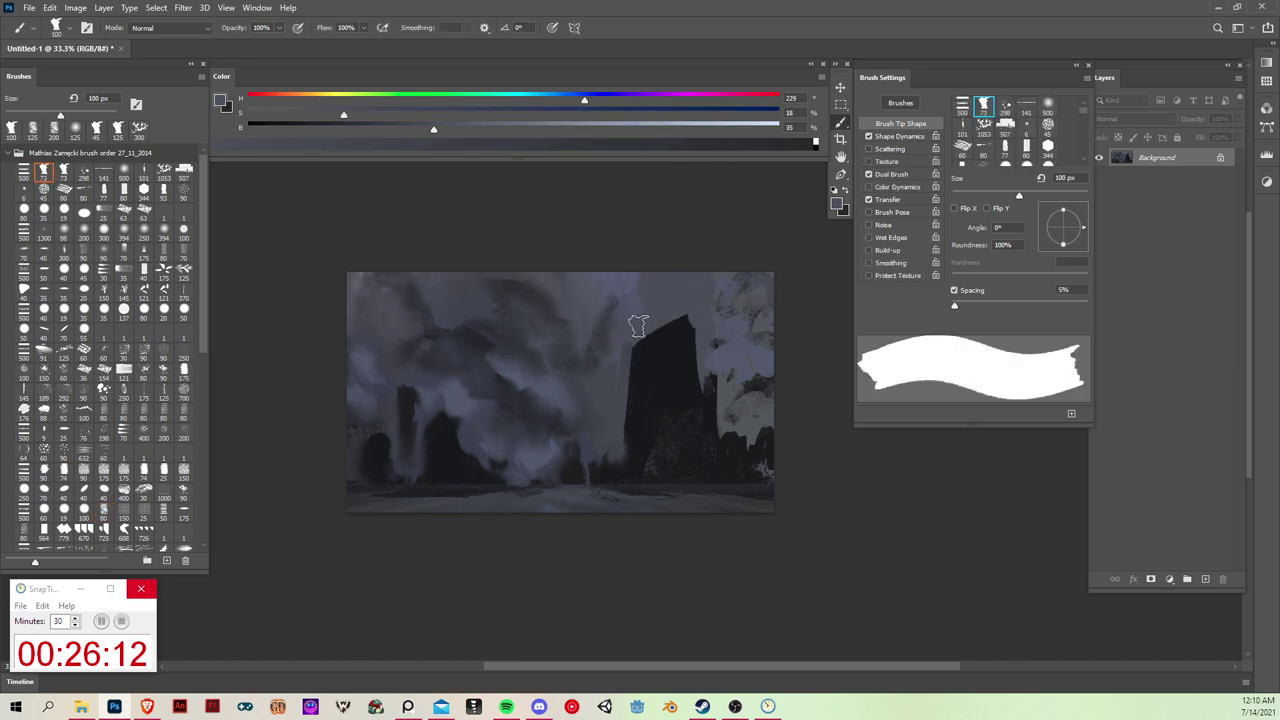
drag(648, 330, 690, 316)
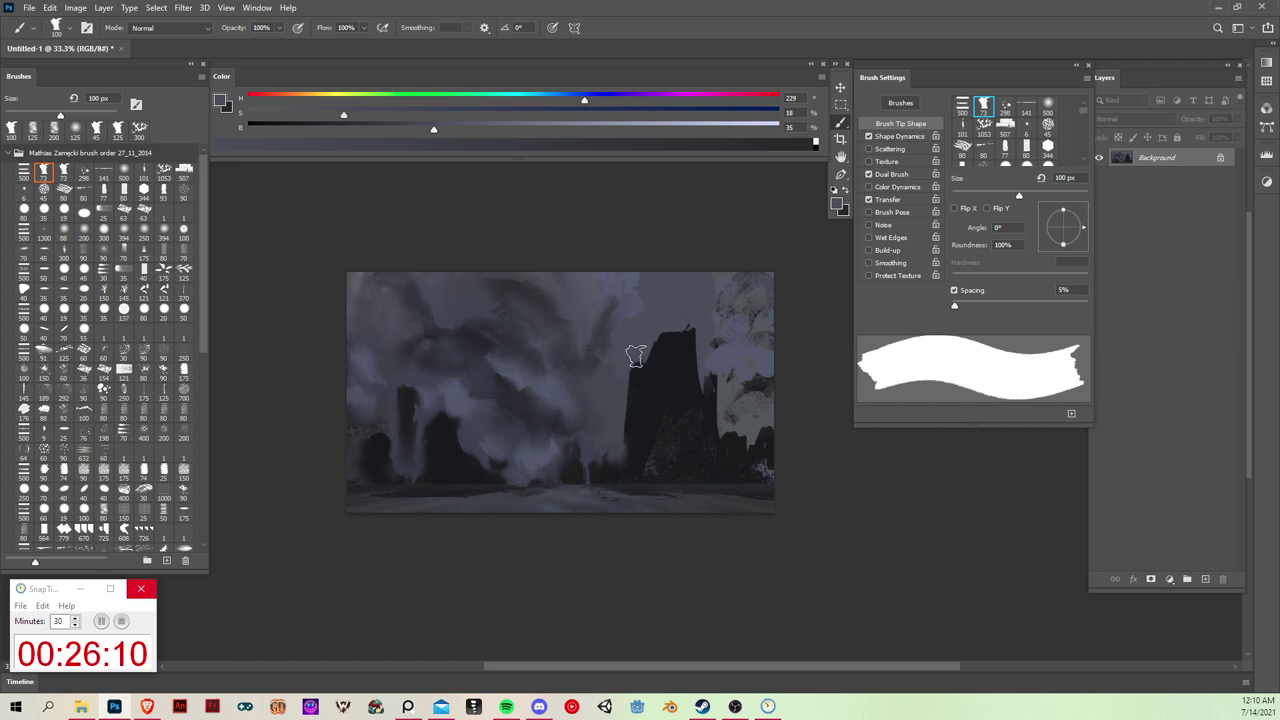
Step: Smudge the large rock's top and the blotchy texture patches along the right side into soft clouds and shadow at 125 px
key(r)
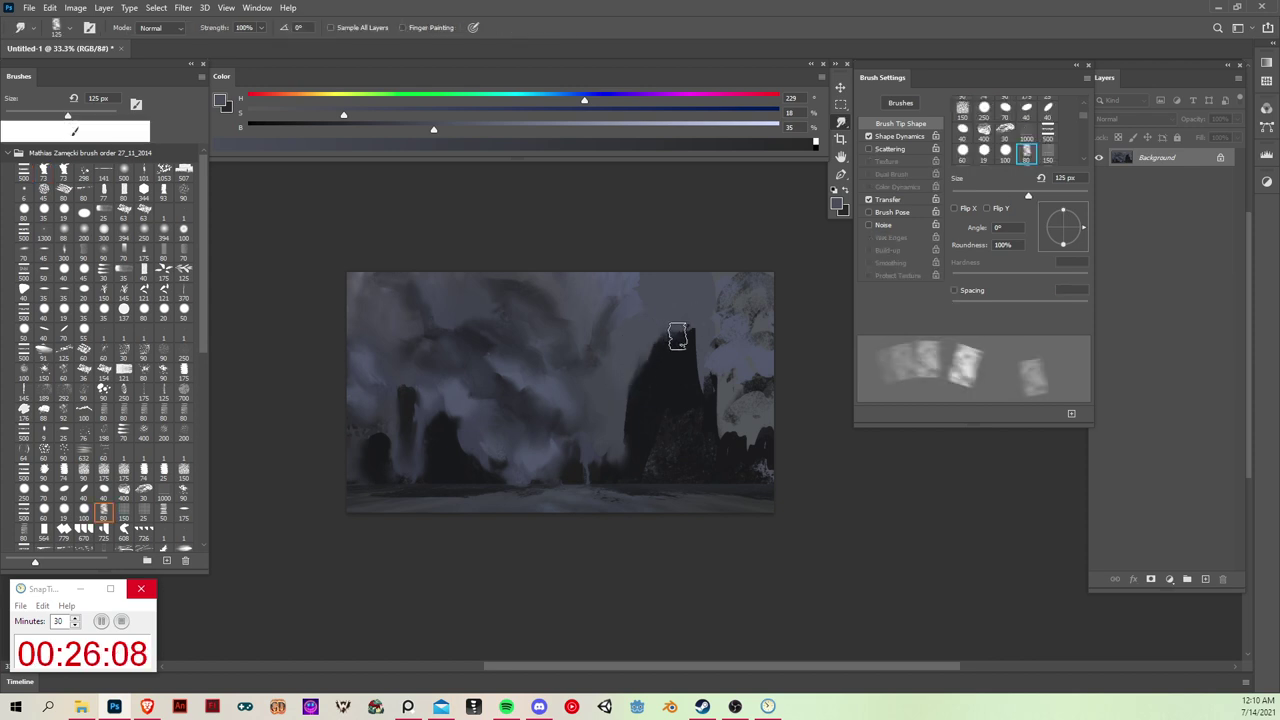
drag(677, 337, 701, 346)
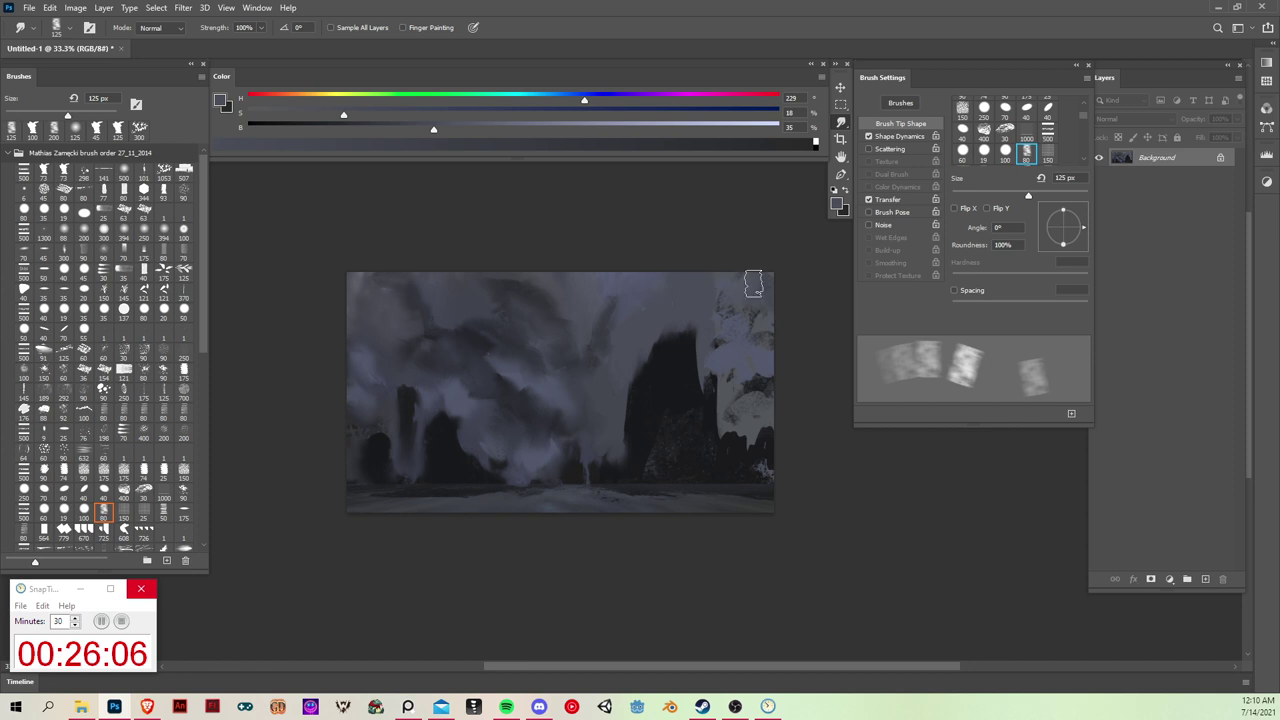
mouse_move(731, 386)
mouse_down()
mouse_move(760, 391)
mouse_move(707, 378)
mouse_up()
mouse_move(727, 432)
mouse_down()
mouse_move(726, 443)
mouse_move(778, 455)
mouse_up()
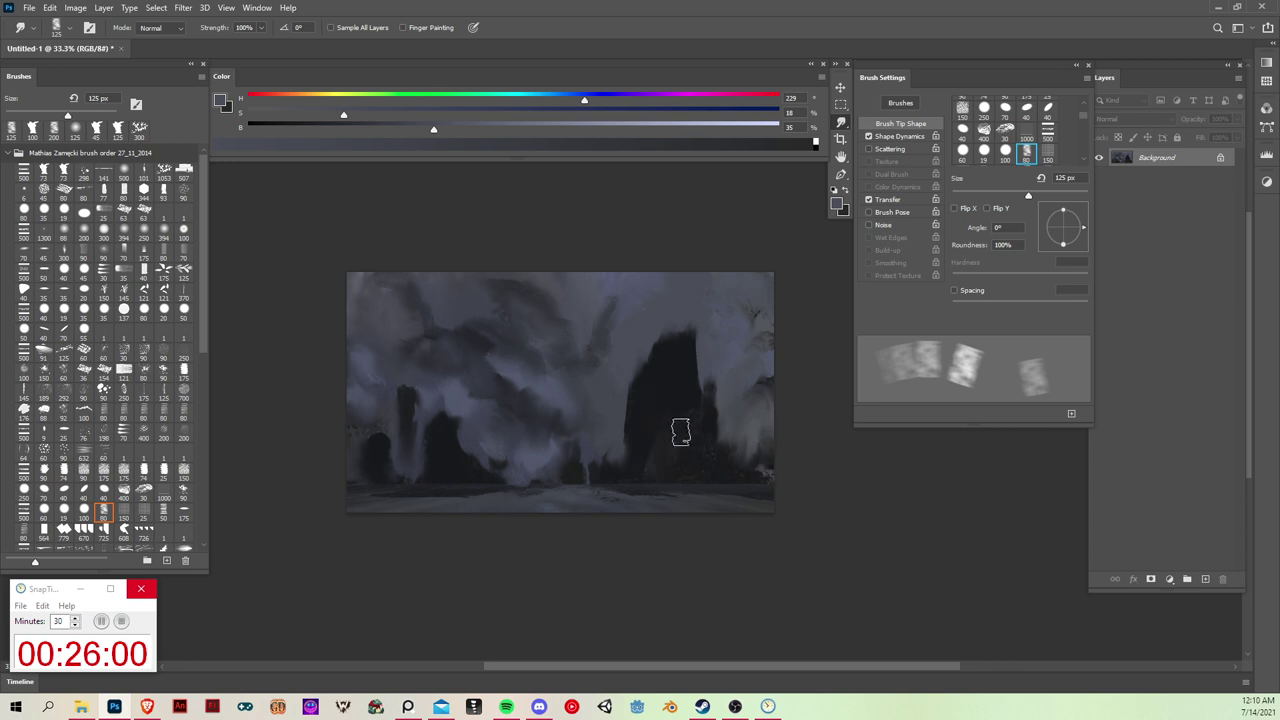
drag(681, 432, 689, 450)
Step: Select the sky and rocks above the ground with a rectangular marquee, switch to the soft round brush at 200 px, and deselect
key(b)
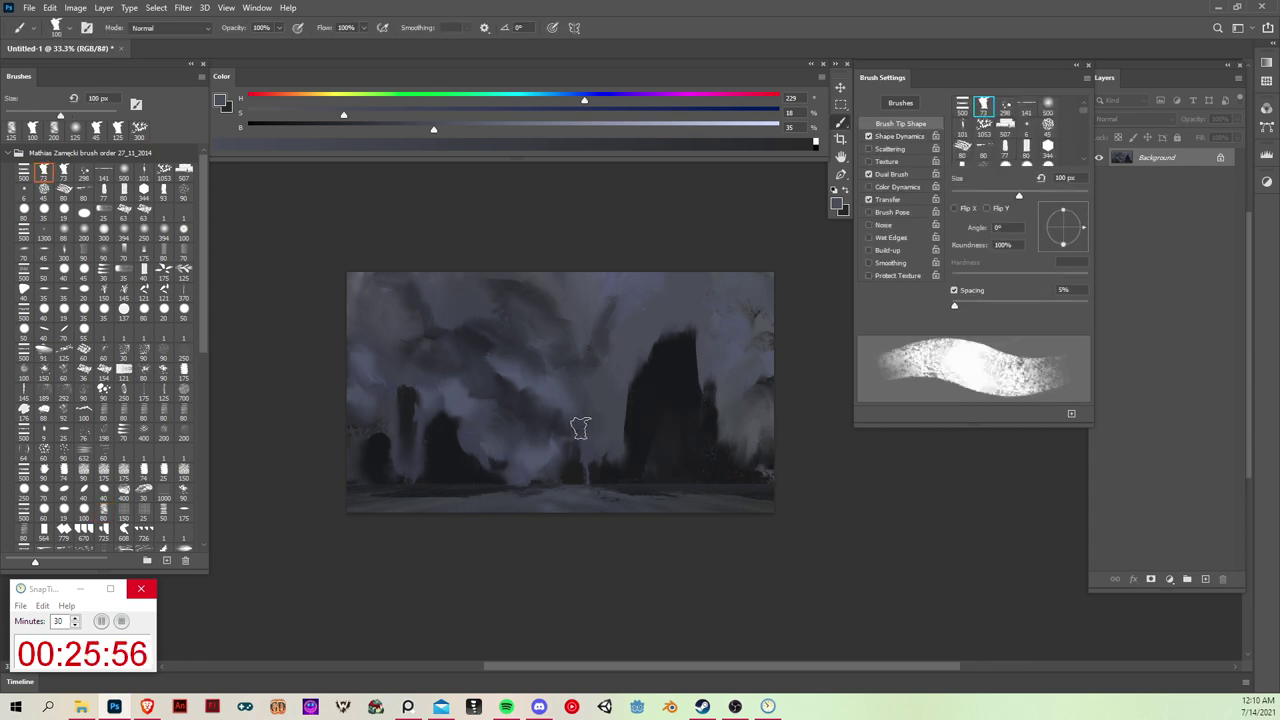
key(m)
mouse_move(337, 245)
mouse_down()
mouse_move(814, 503)
mouse_move(829, 480)
mouse_move(814, 486)
mouse_up()
key(b)
click(124, 171)
key(ctrl+d)
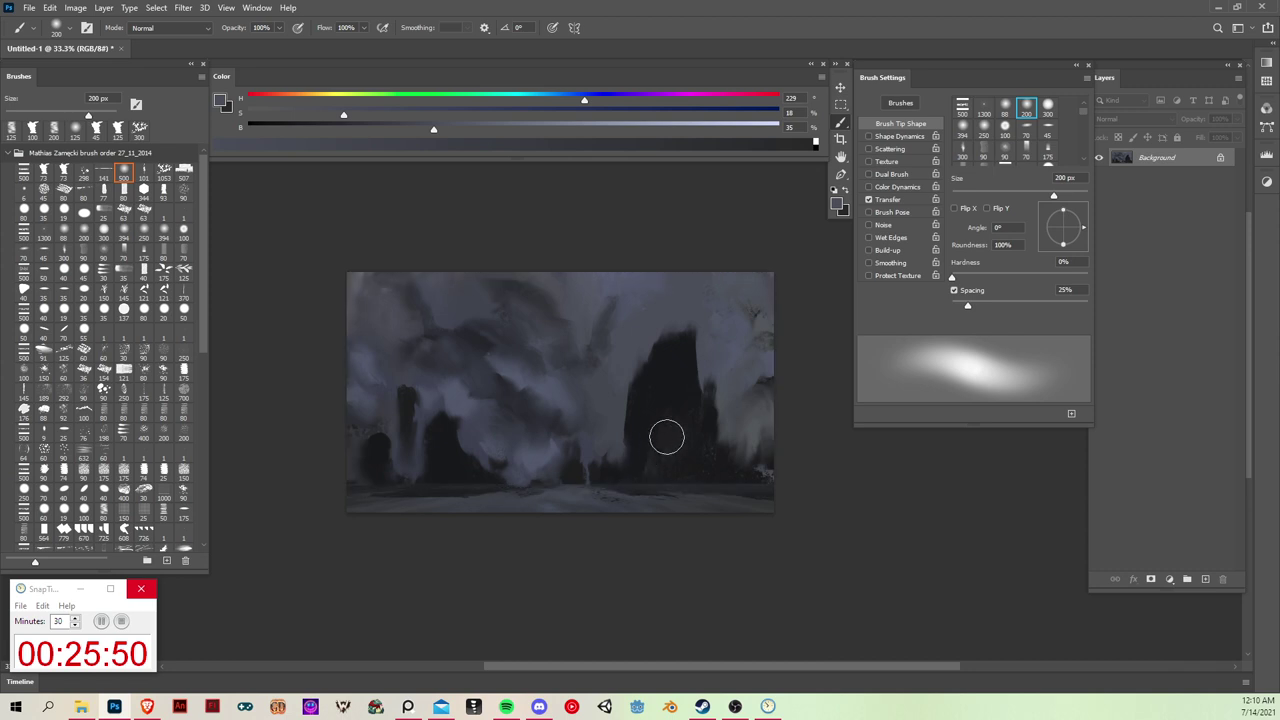
Step: Lasso the large rock's left flank and softly paint sky-toned mist inside to separate it from the central pillar, then deselect
key(l)
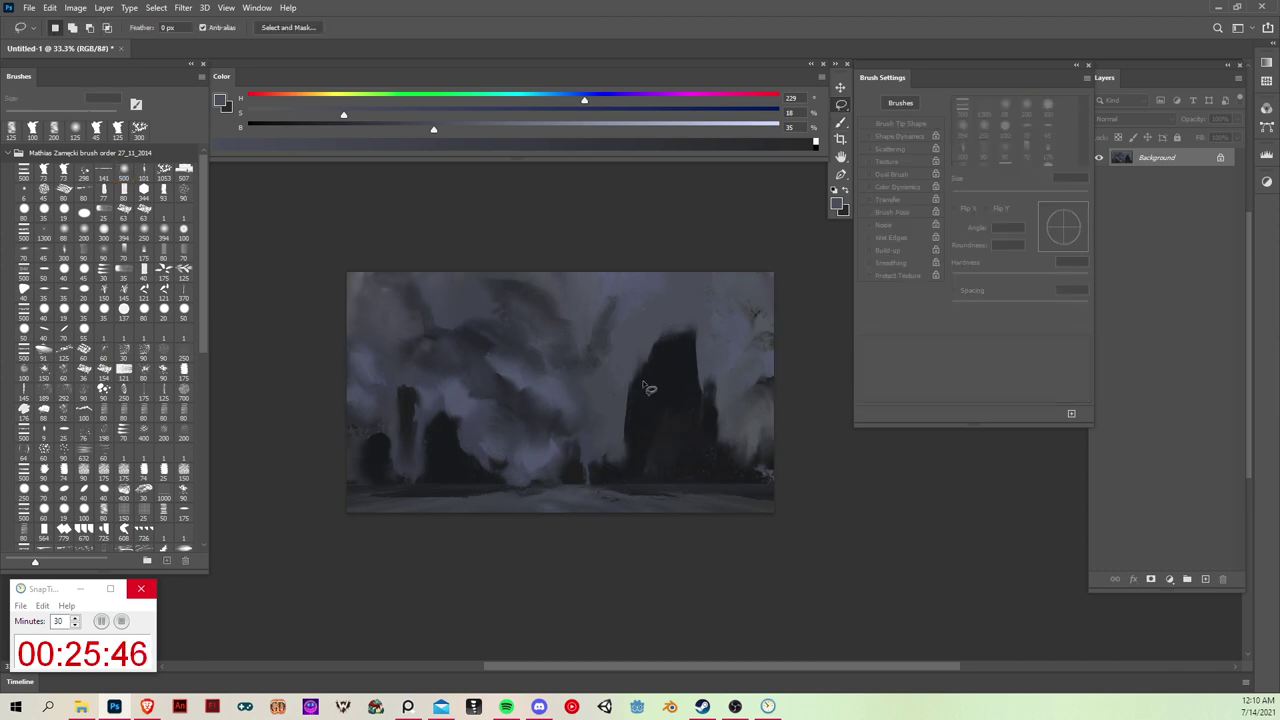
mouse_move(652, 425)
mouse_down()
mouse_move(604, 368)
mouse_move(605, 325)
mouse_up()
key(b)
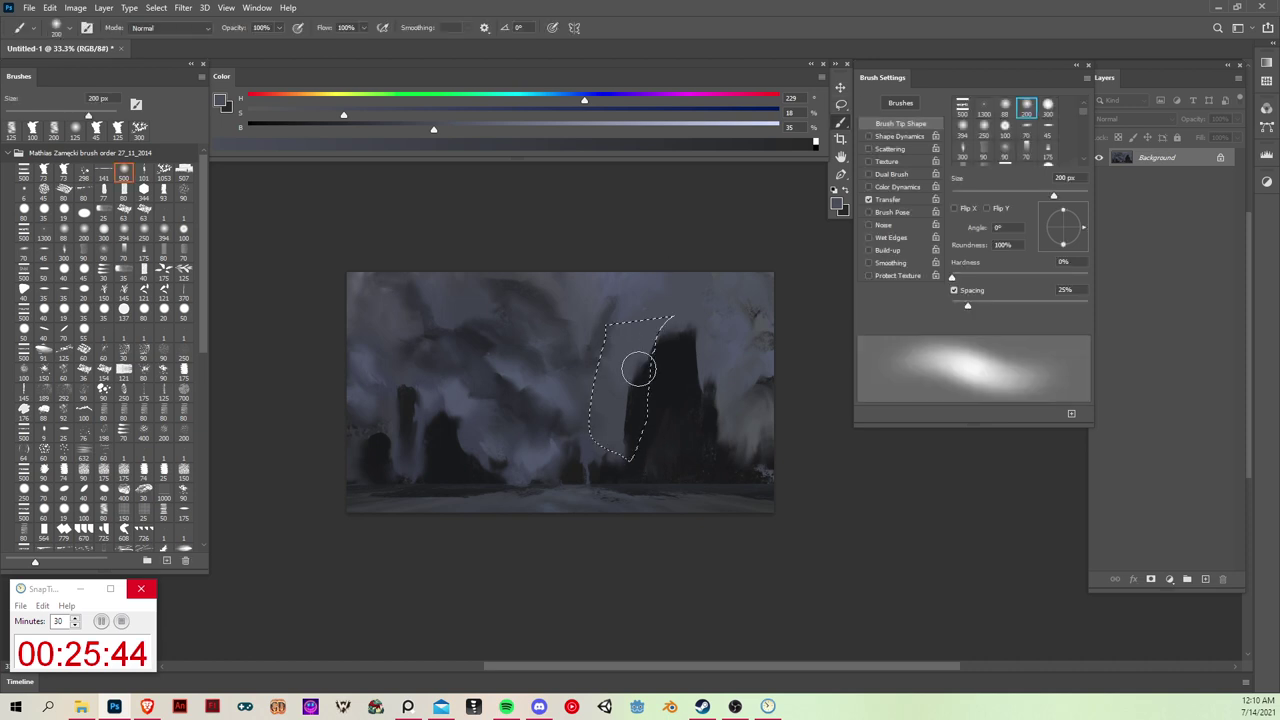
key(ctrl+d)
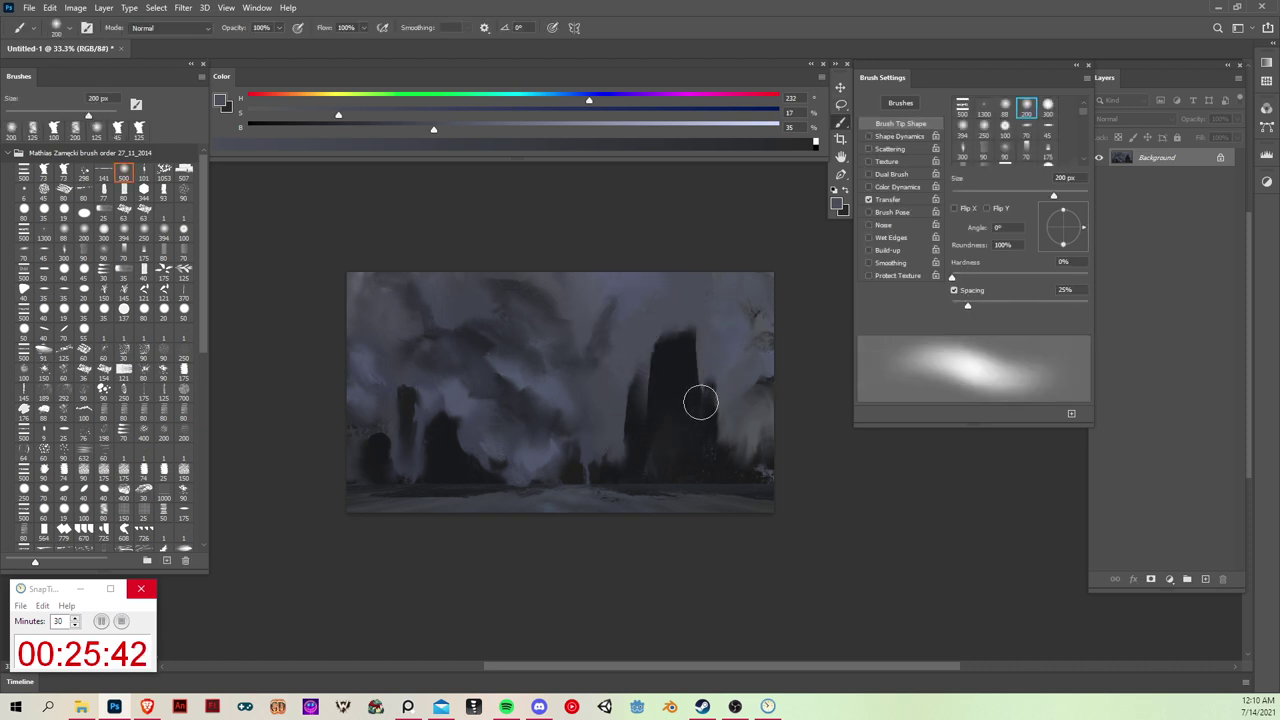
Step: Lasso a narrow wedge along the large rock's right side and mist it with the soft brush to carve out a thin spire
key(l)
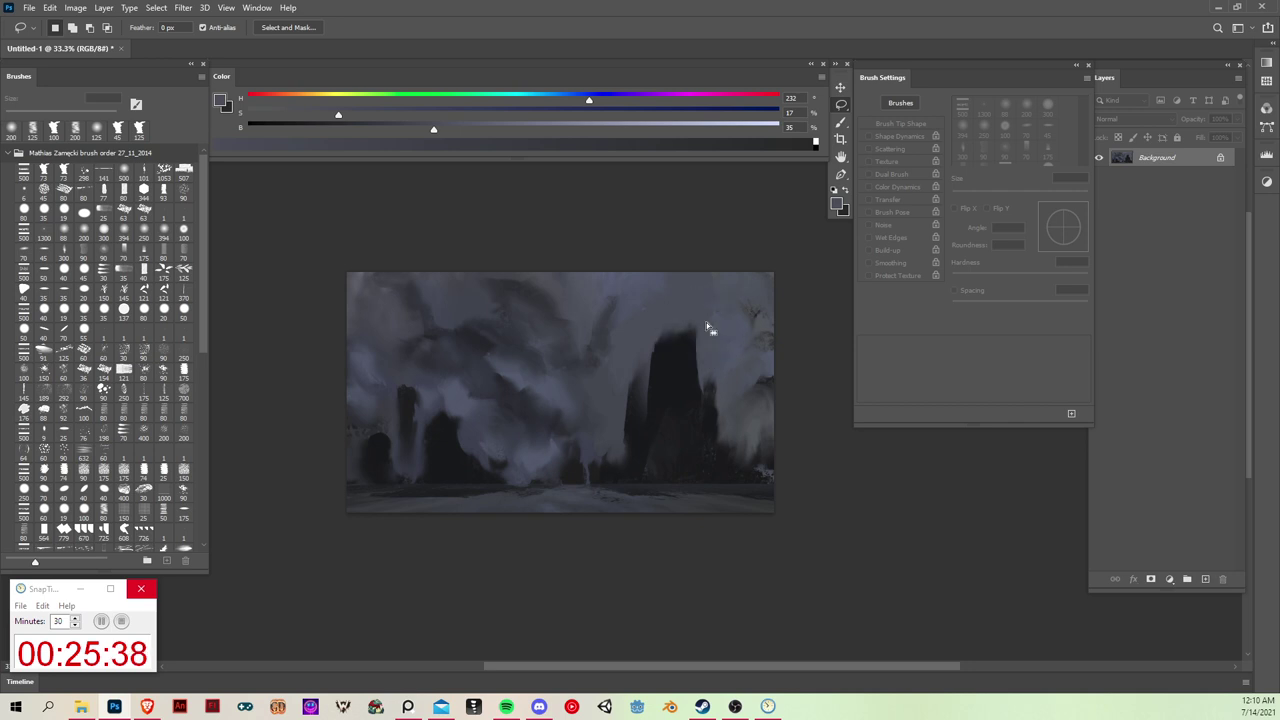
key(b)
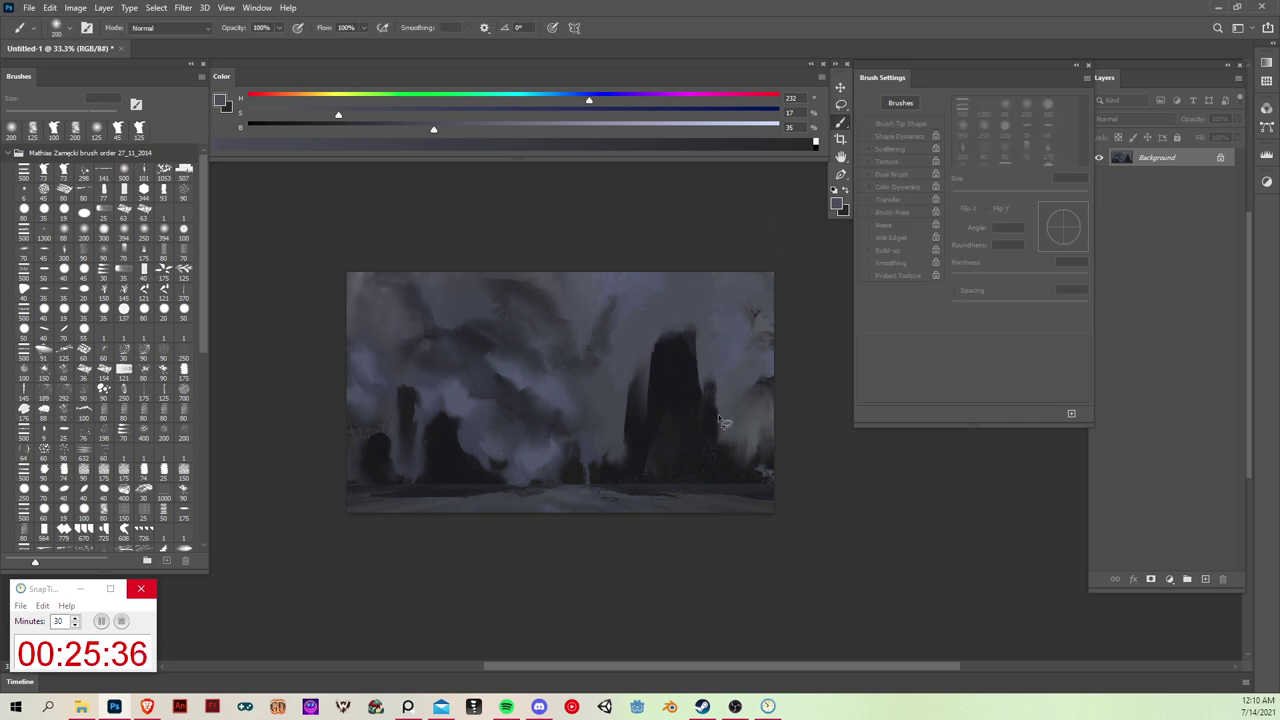
key(l)
drag(703, 413, 708, 443)
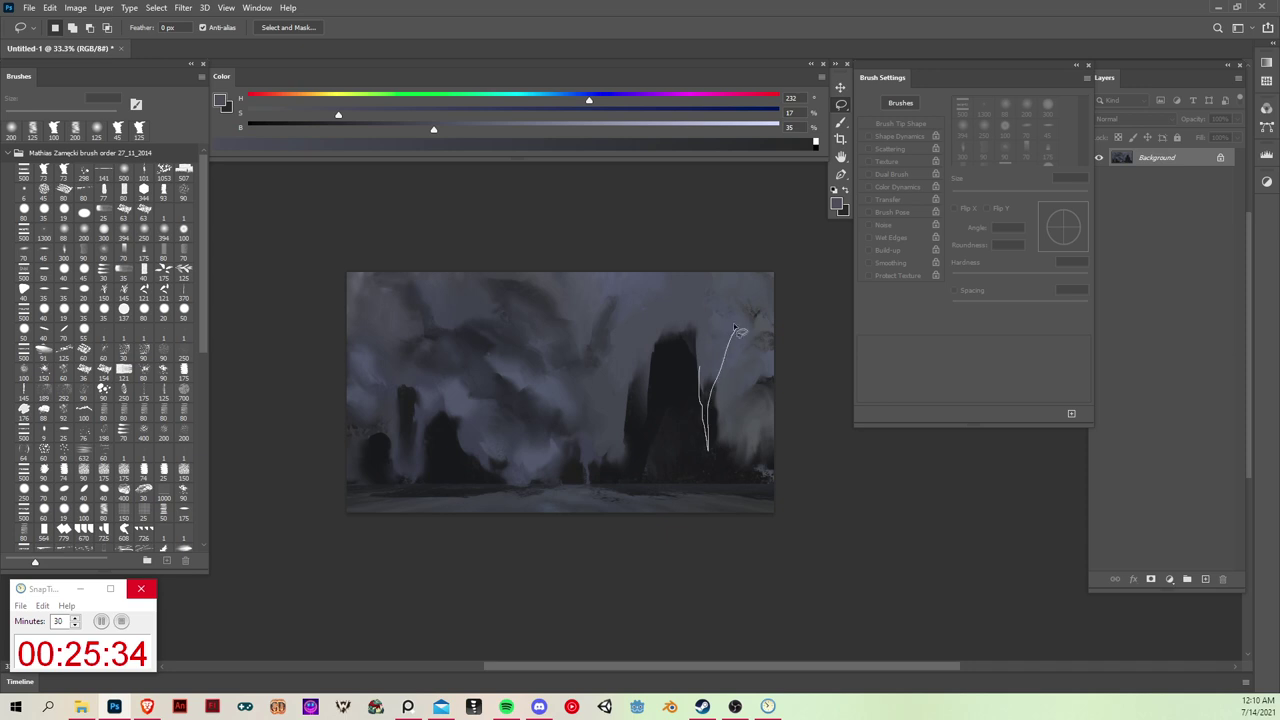
key(b)
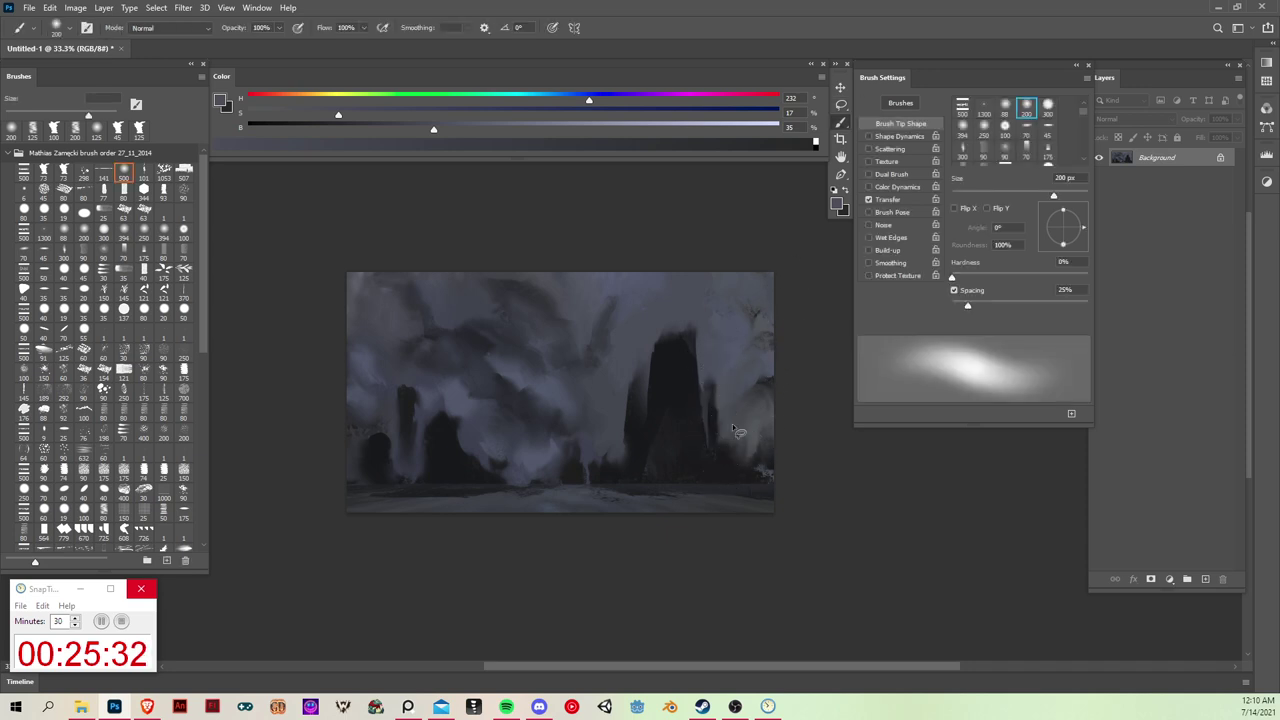
Step: Lasso the area right of the thin spire to the canvas edge, soften it with the 200 px brush, and deselect
key(l)
drag(777, 484, 790, 340)
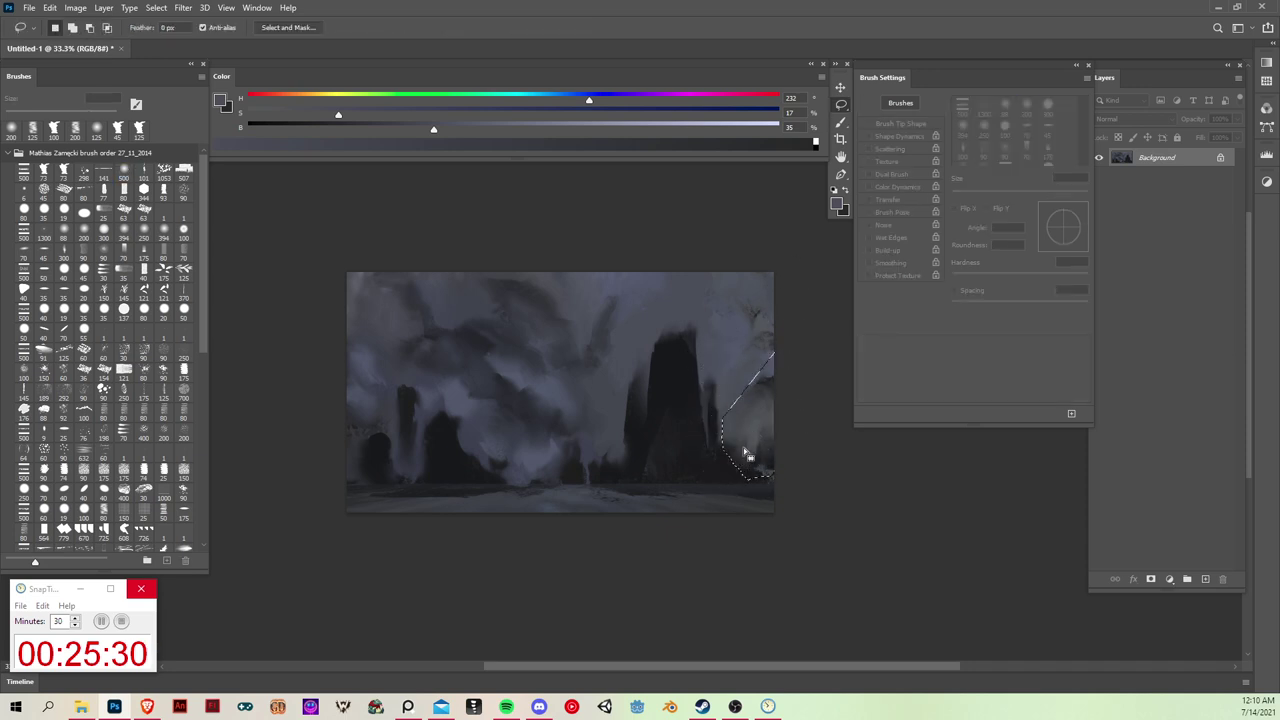
key(b)
key(ctrl+d)
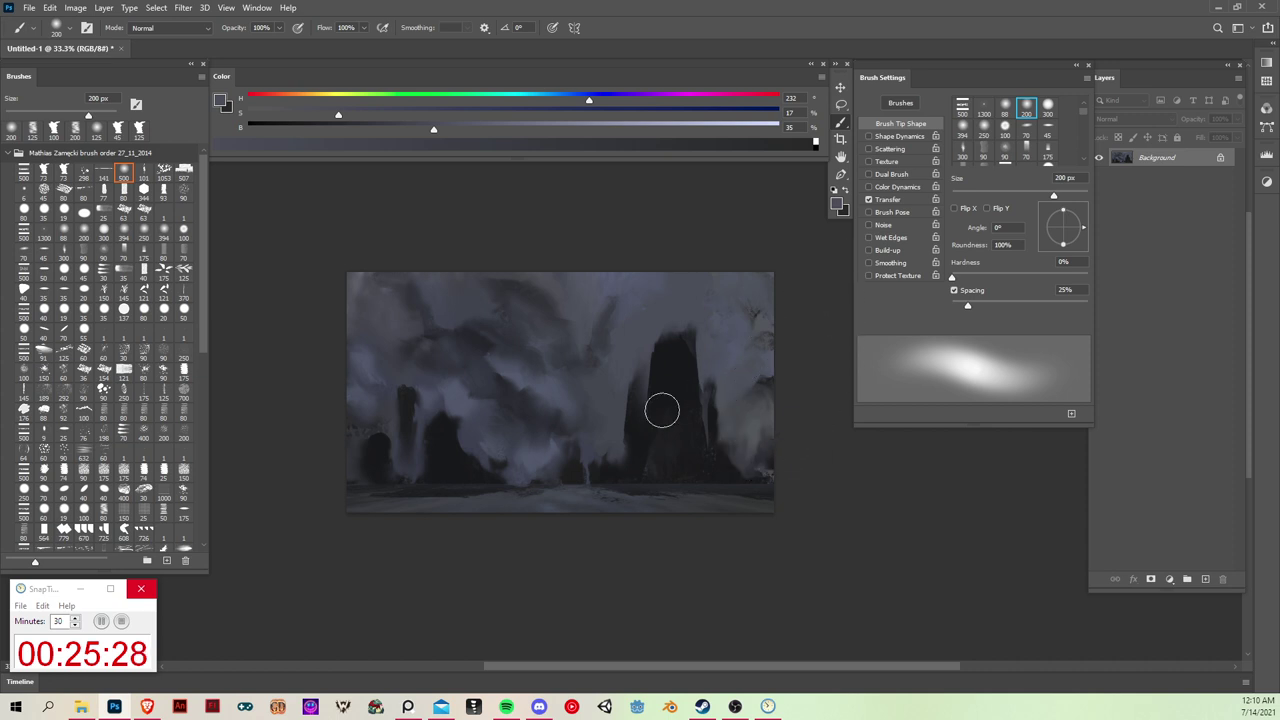
Step: Lasso the areas at the large rock's left foot and beside the small central rock, misting each softly to define sloping bases
key(l)
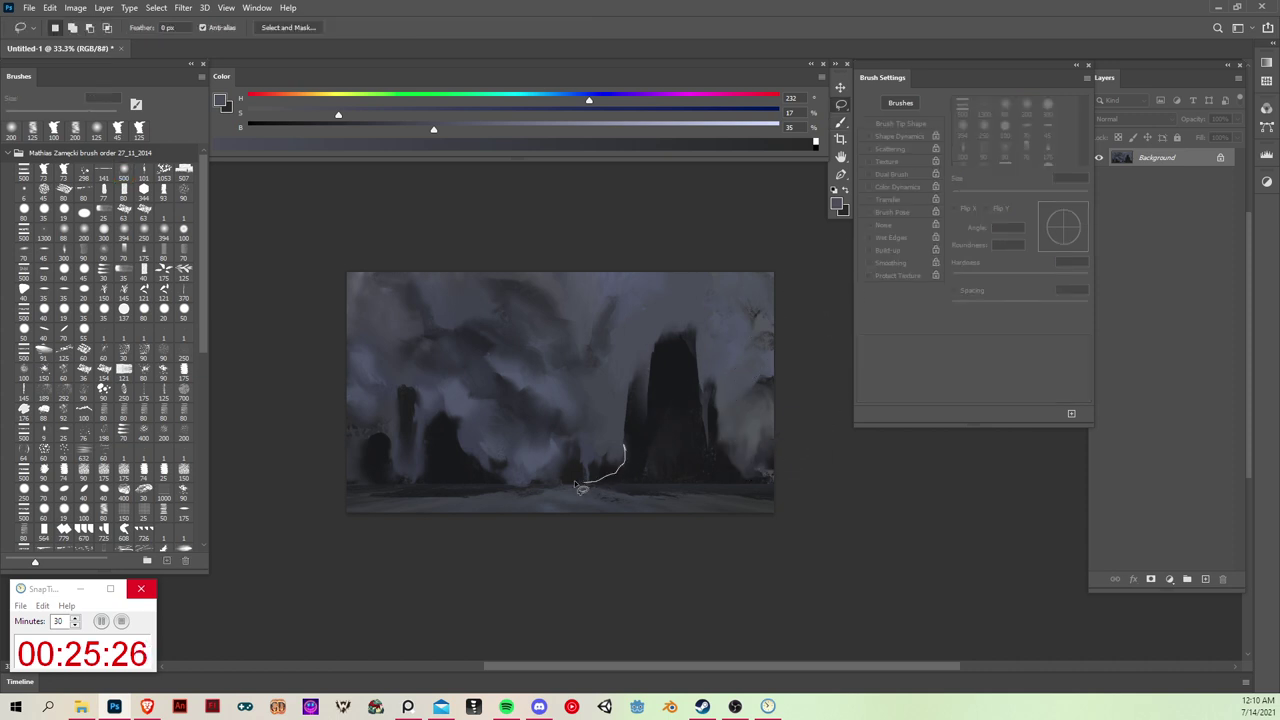
mouse_move(580, 488)
mouse_down()
mouse_move(615, 366)
mouse_move(614, 480)
mouse_up()
key(b)
key(ctrl+d)
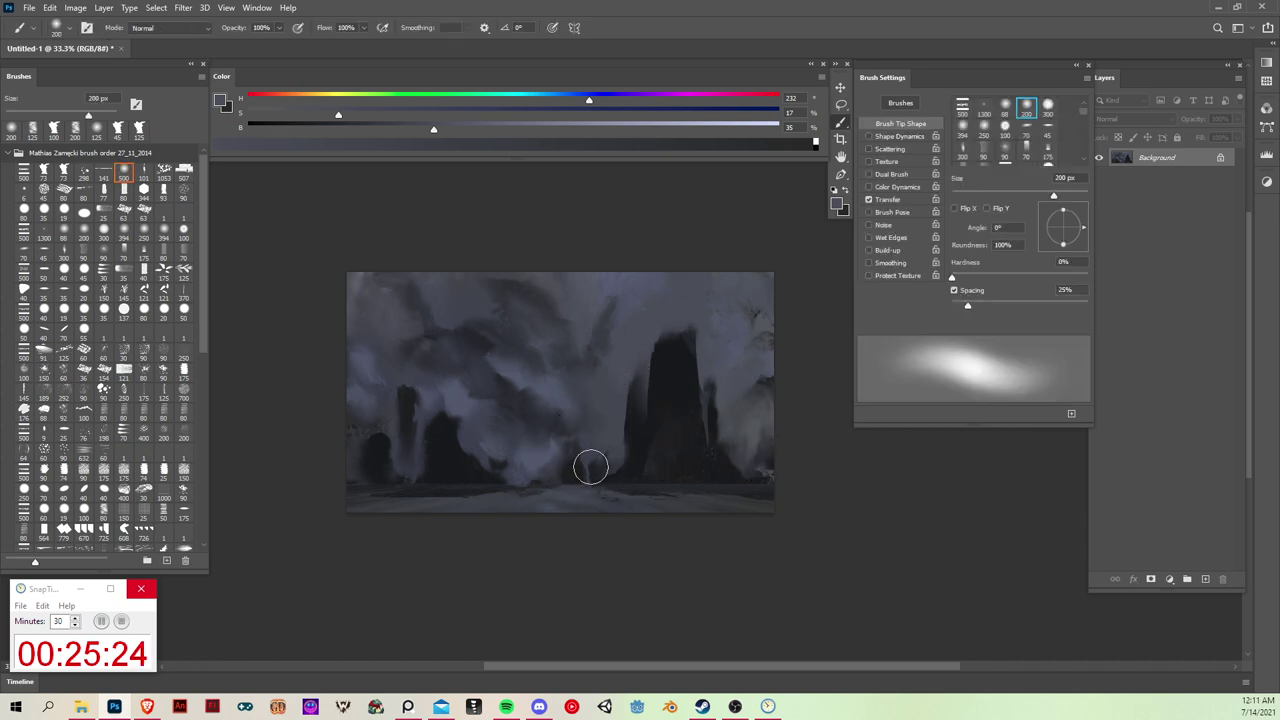
key(l)
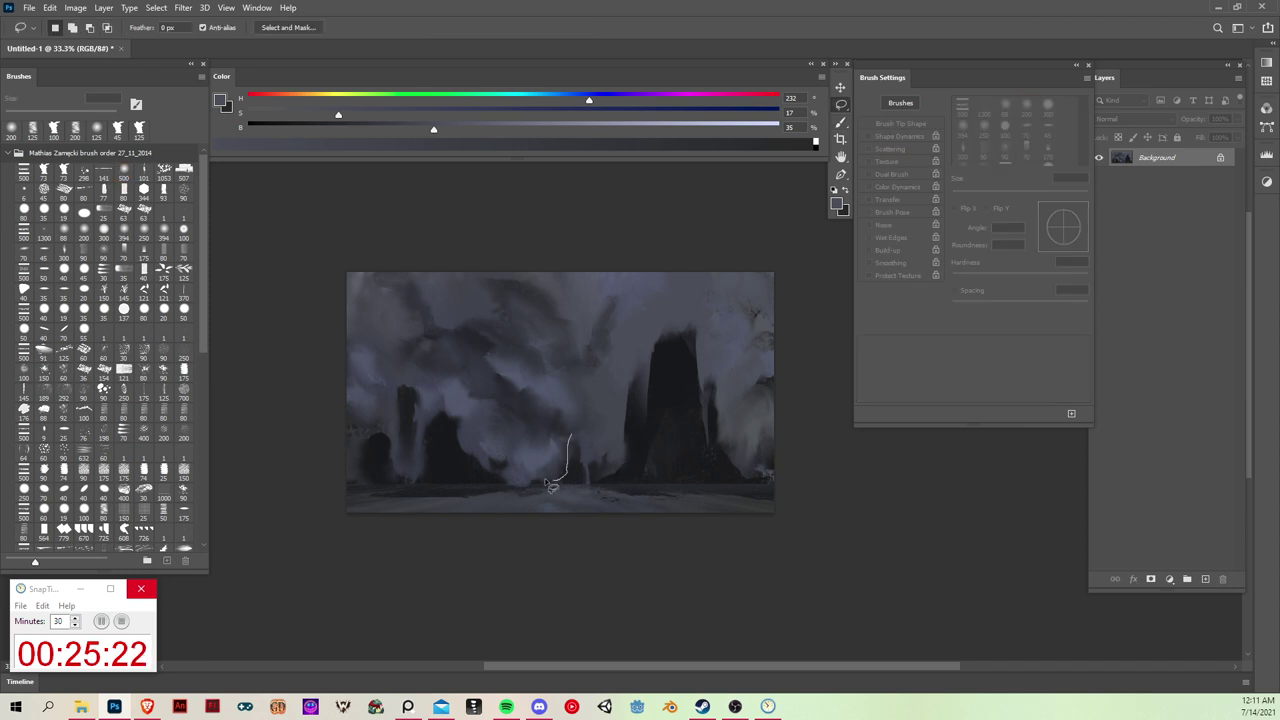
drag(546, 482, 574, 398)
key(b)
key(ctrl+d)
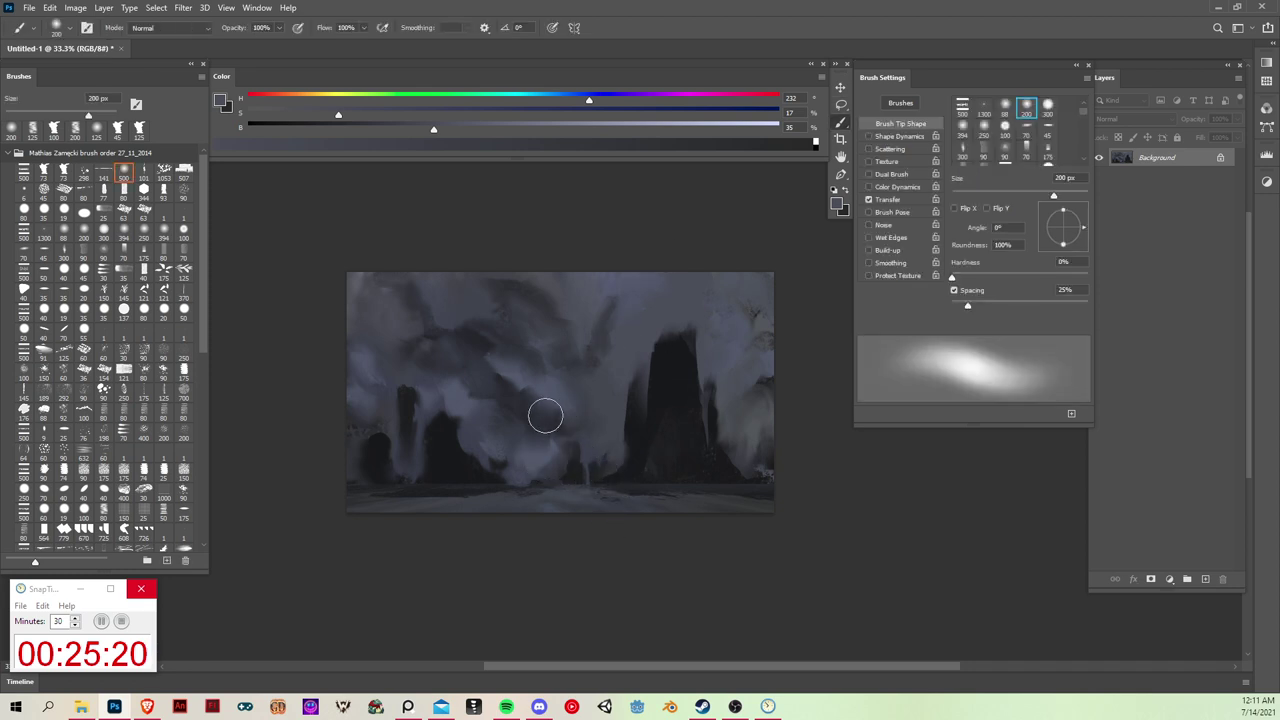
Step: Lasso along the right slope of the second left rock and brush soft mist inside to shape a flared base, then deselect
key(l)
drag(452, 428, 453, 464)
key(ctrl+d)
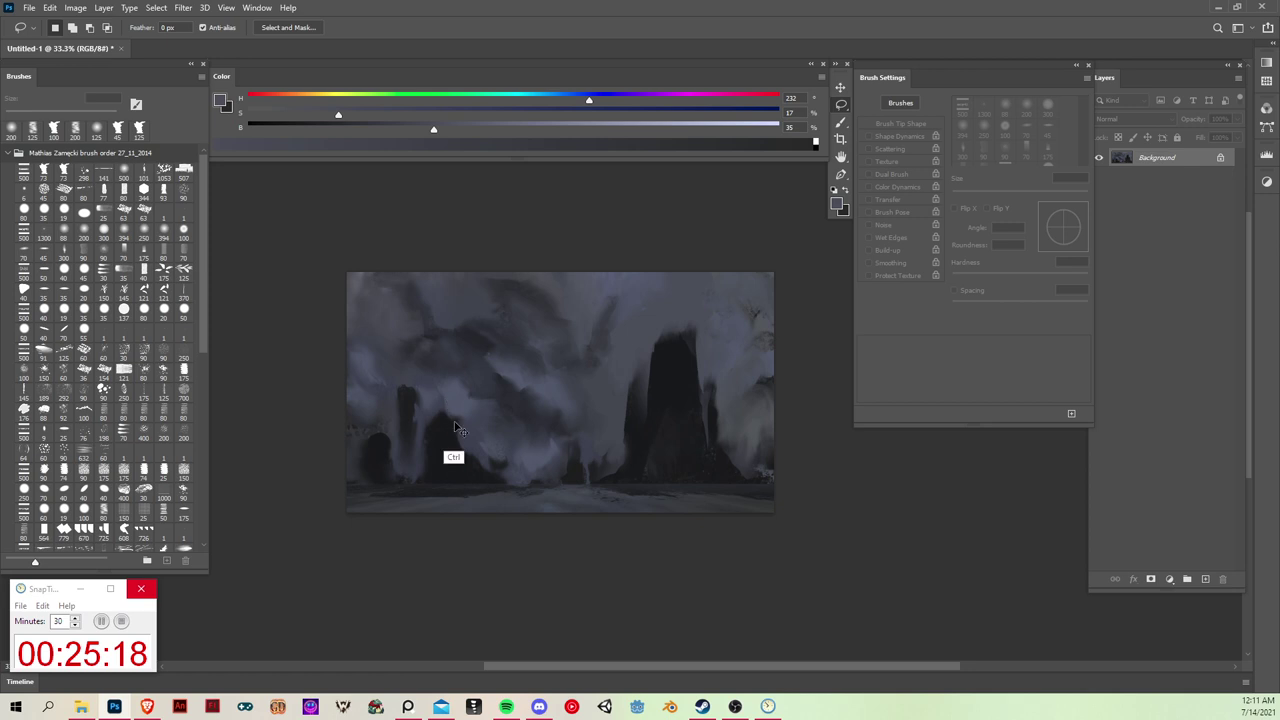
drag(441, 402, 476, 480)
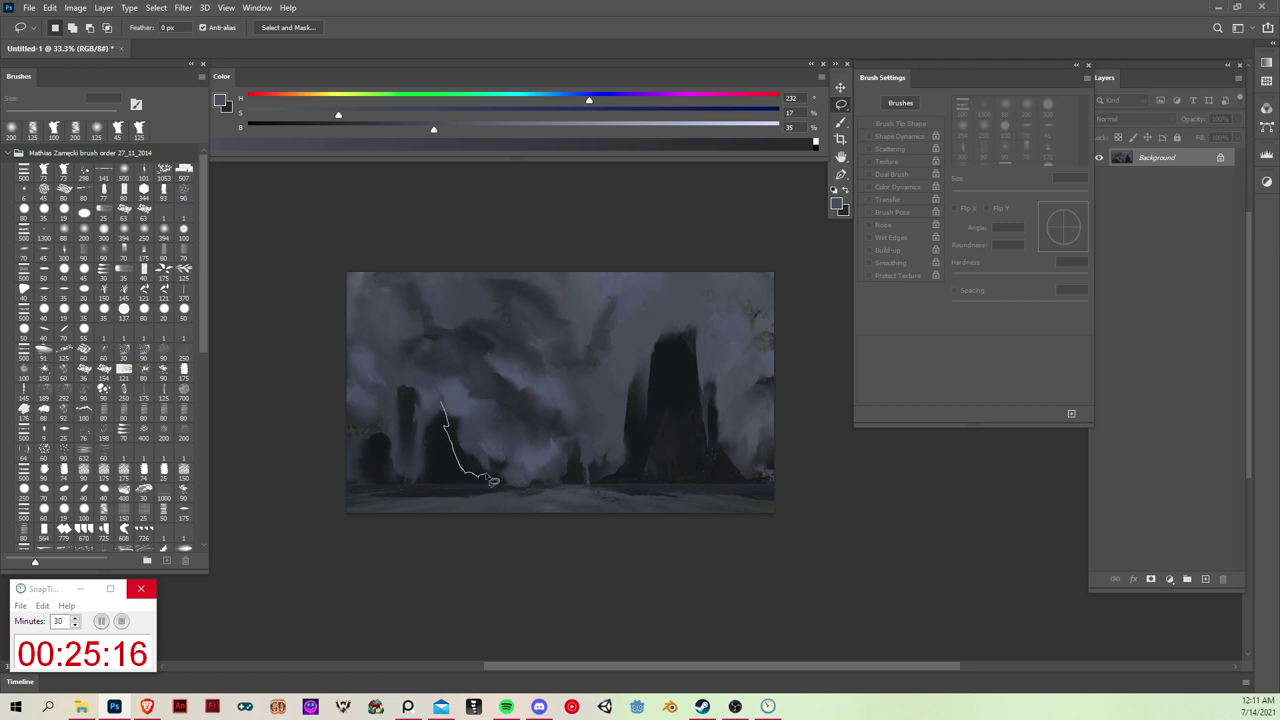
key(b)
drag(529, 418, 576, 403)
key(ctrl+d)
Step: Lasso the canvas-edge side of the leftmost rock and the gap beside it, misting both softly to sharpen the silhouettes
key(space)
key(l)
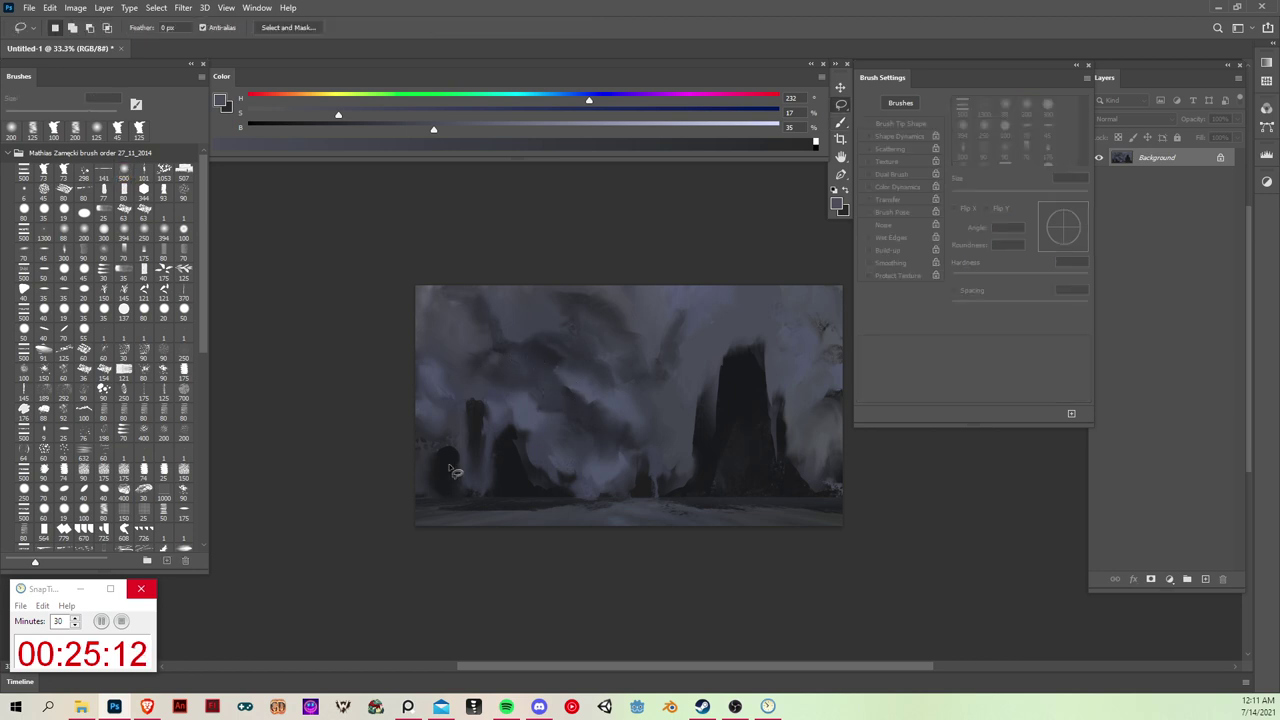
drag(430, 495, 428, 457)
key(b)
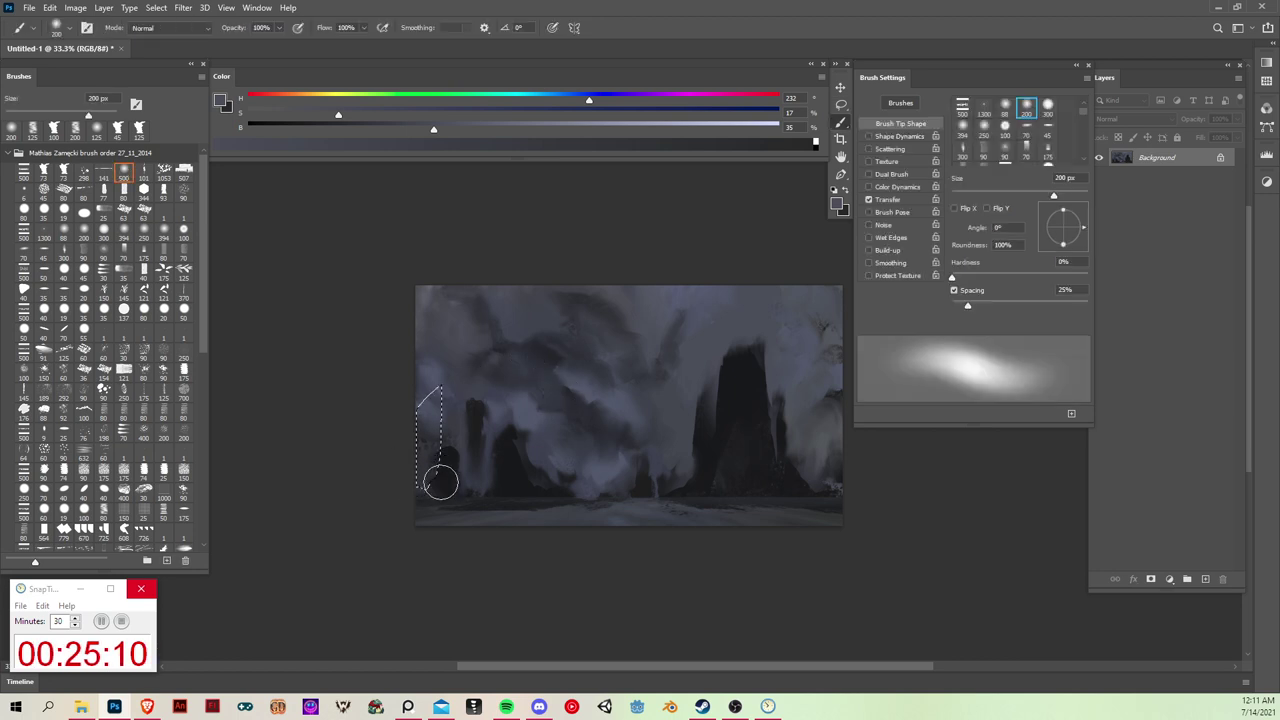
key(l)
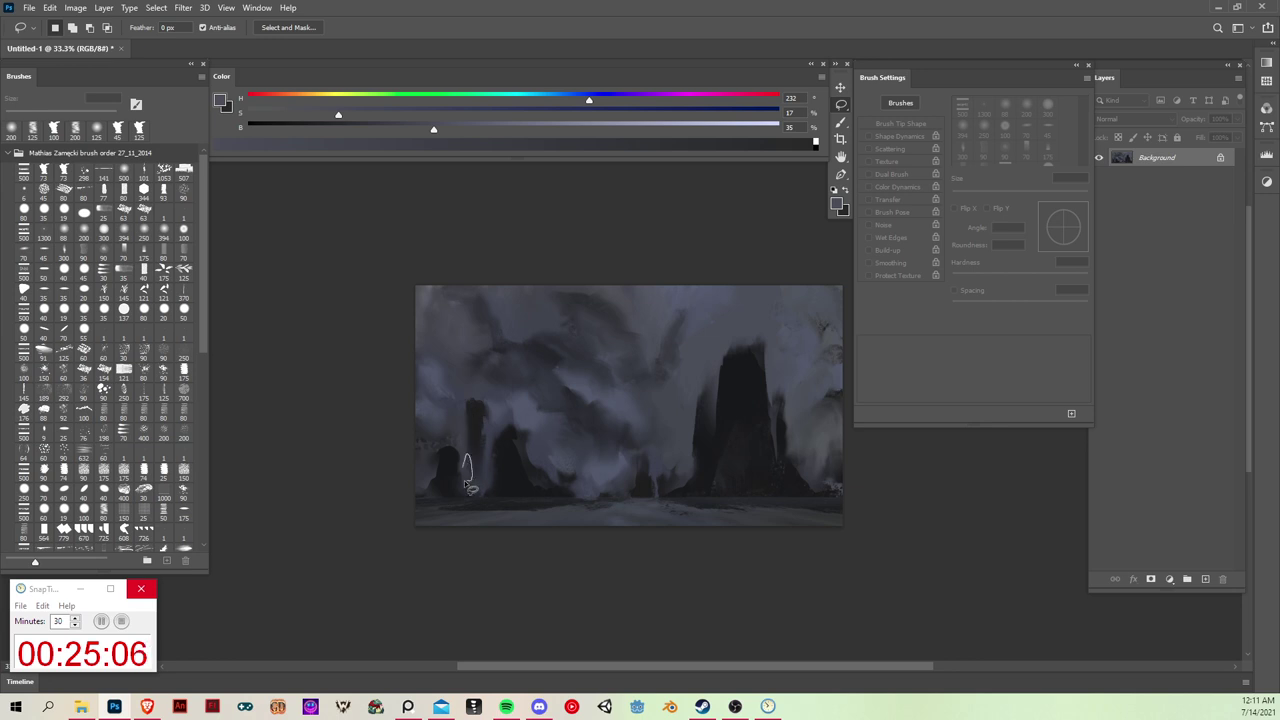
key(b)
Step: Lasso the central cloud area above the horizon and add two small patches between the small rock and the large rock's foot
key(l)
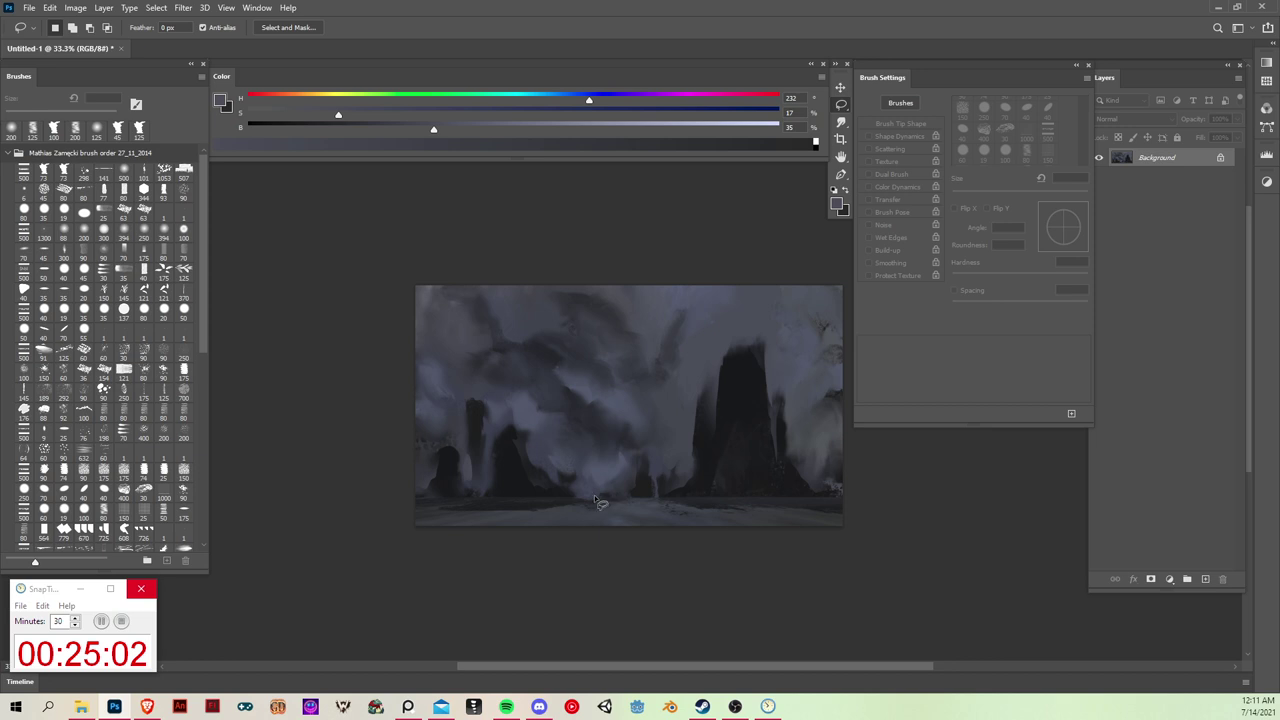
drag(626, 483, 627, 500)
key(ctrl+d)
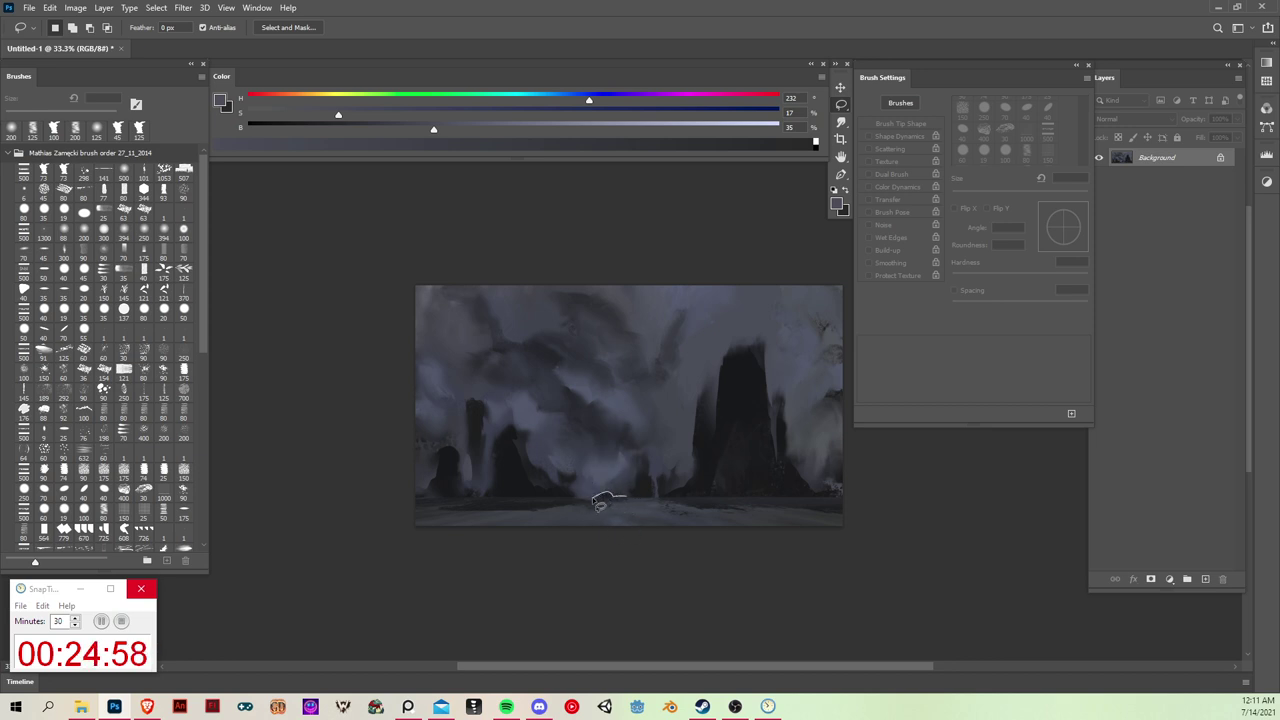
drag(598, 504, 580, 499)
mouse_move(553, 458)
mouse_down()
mouse_move(602, 407)
mouse_move(655, 426)
mouse_up()
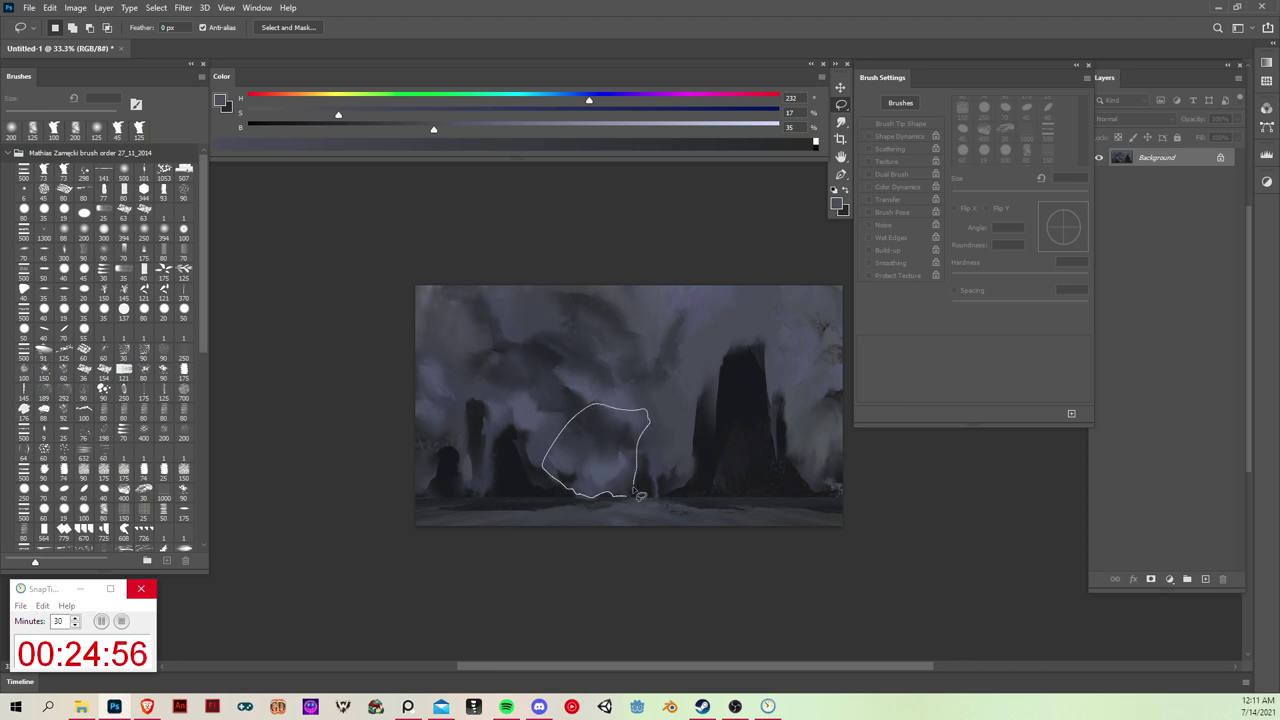
key(shift)
mouse_move(638, 494)
mouse_down()
mouse_move(691, 481)
mouse_move(674, 477)
mouse_move(688, 492)
mouse_up()
drag(770, 400, 698, 405)
Step: Sample a cloud tone, set saturation to 18% and brightness to 51%, softly paint a horizon glow inside the selection, deselect, and smudge the clouds
key(b)
alt+click(543, 506)
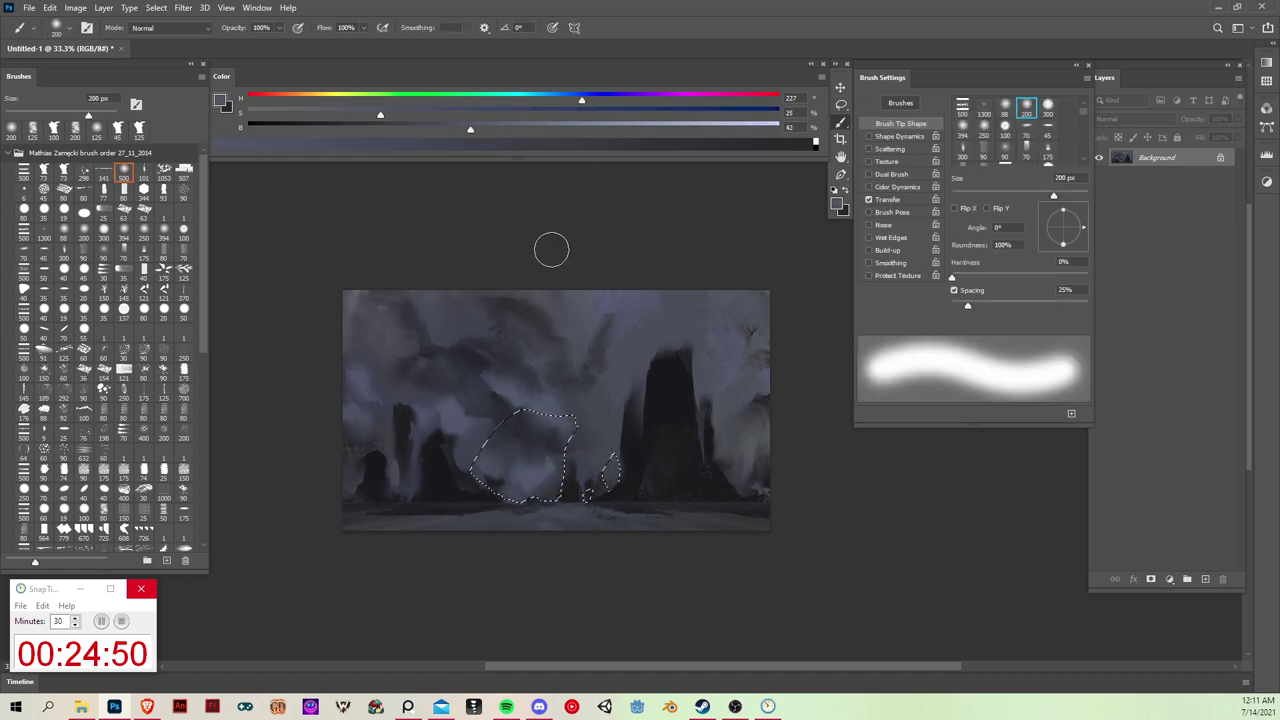
click(518, 129)
click(346, 115)
mouse_move(500, 499)
mouse_down()
mouse_move(514, 511)
mouse_move(546, 497)
mouse_move(596, 510)
mouse_move(620, 492)
mouse_move(566, 515)
mouse_move(516, 483)
mouse_up()
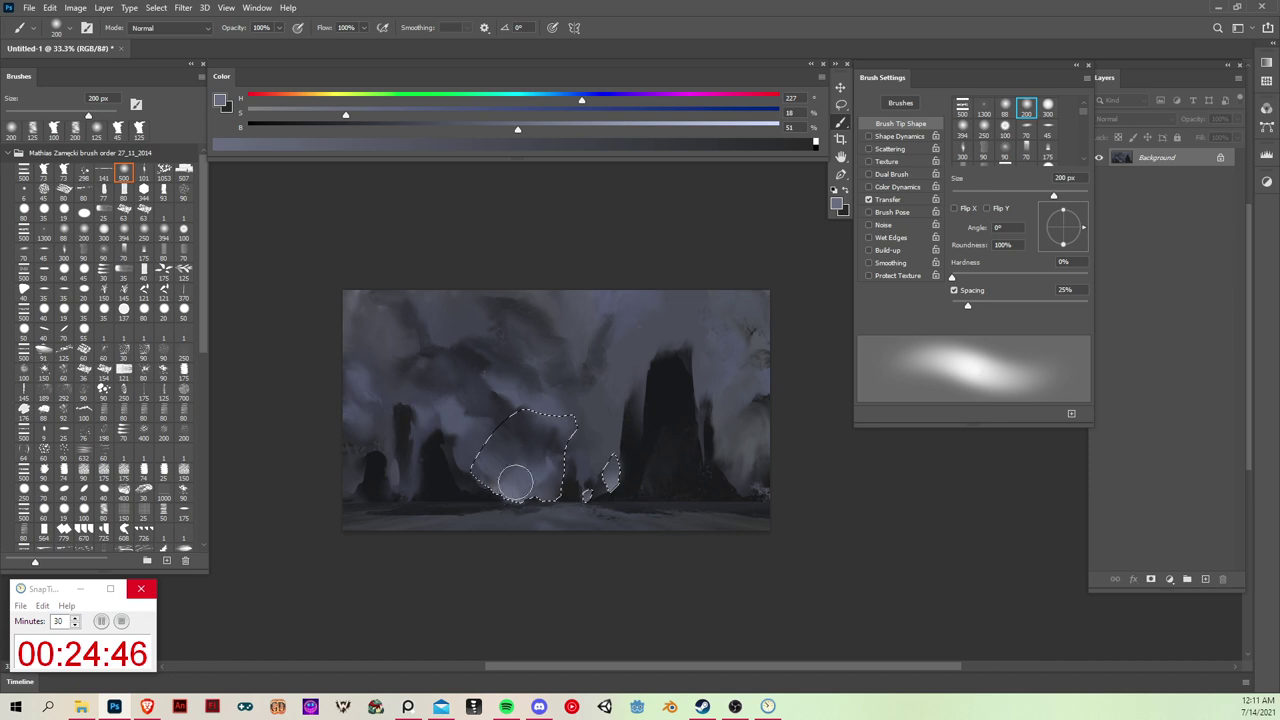
key(ctrl+d)
key(r)
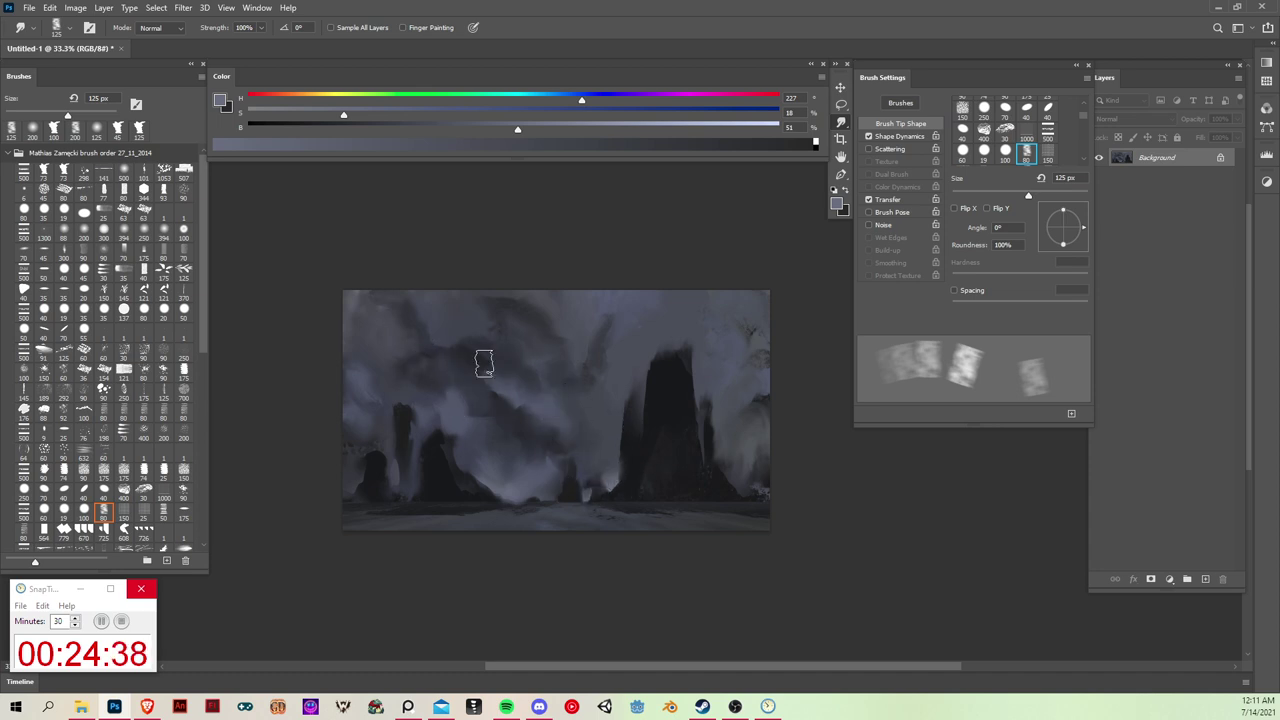
Step: Duplicate the painting onto a new layer and squeeze it horizontally from the right edge to about three-quarters of its width
key(v)
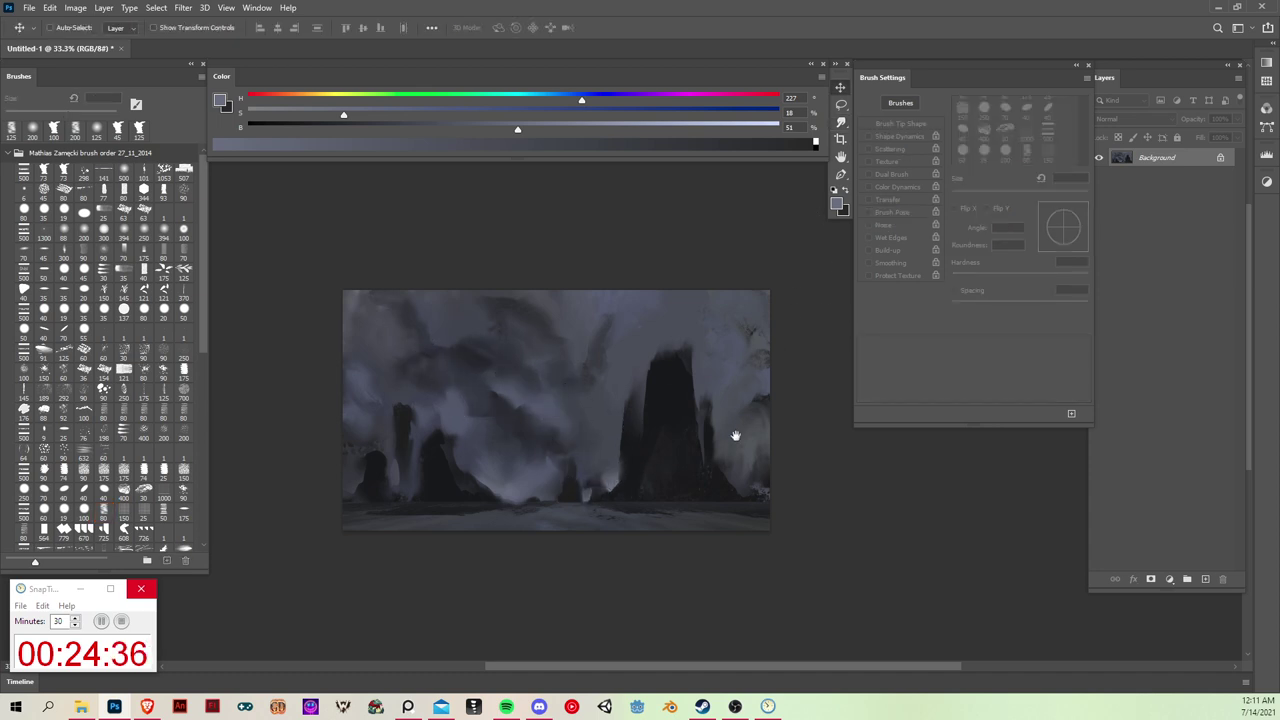
drag(735, 436, 693, 443)
key(ctrl+j)
key(ctrl+t)
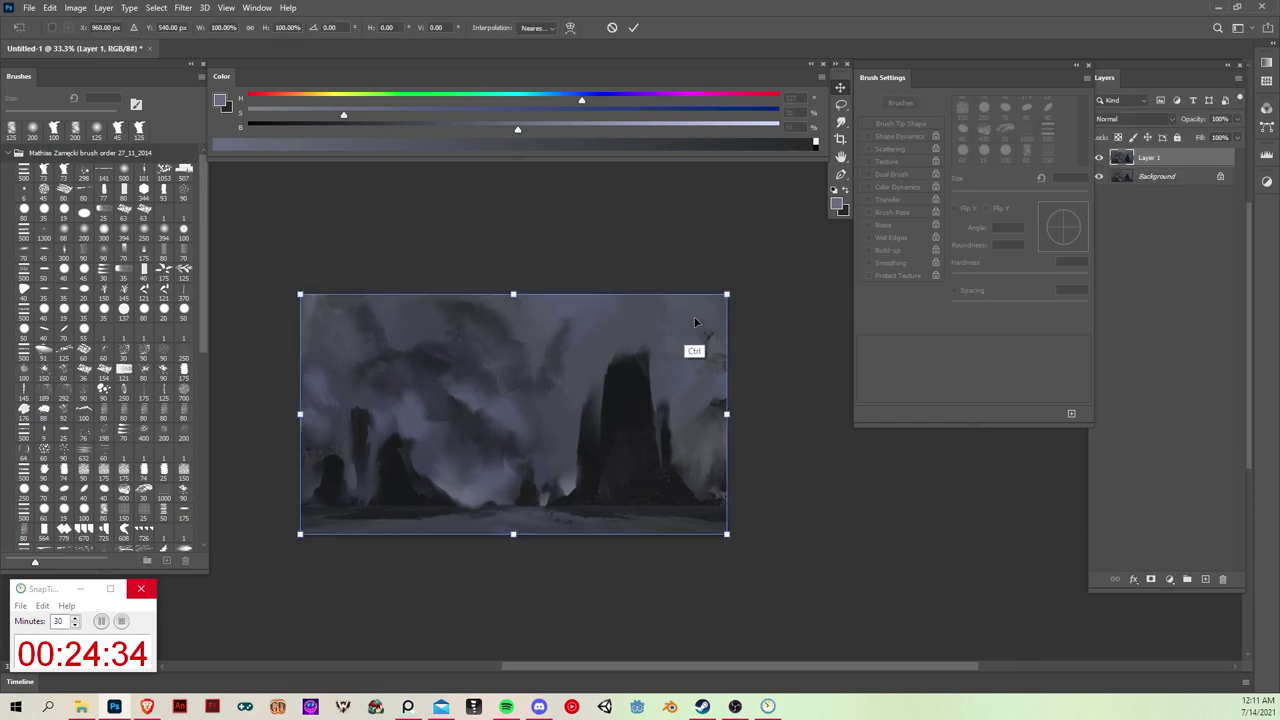
drag(718, 424, 628, 428)
key(Return)
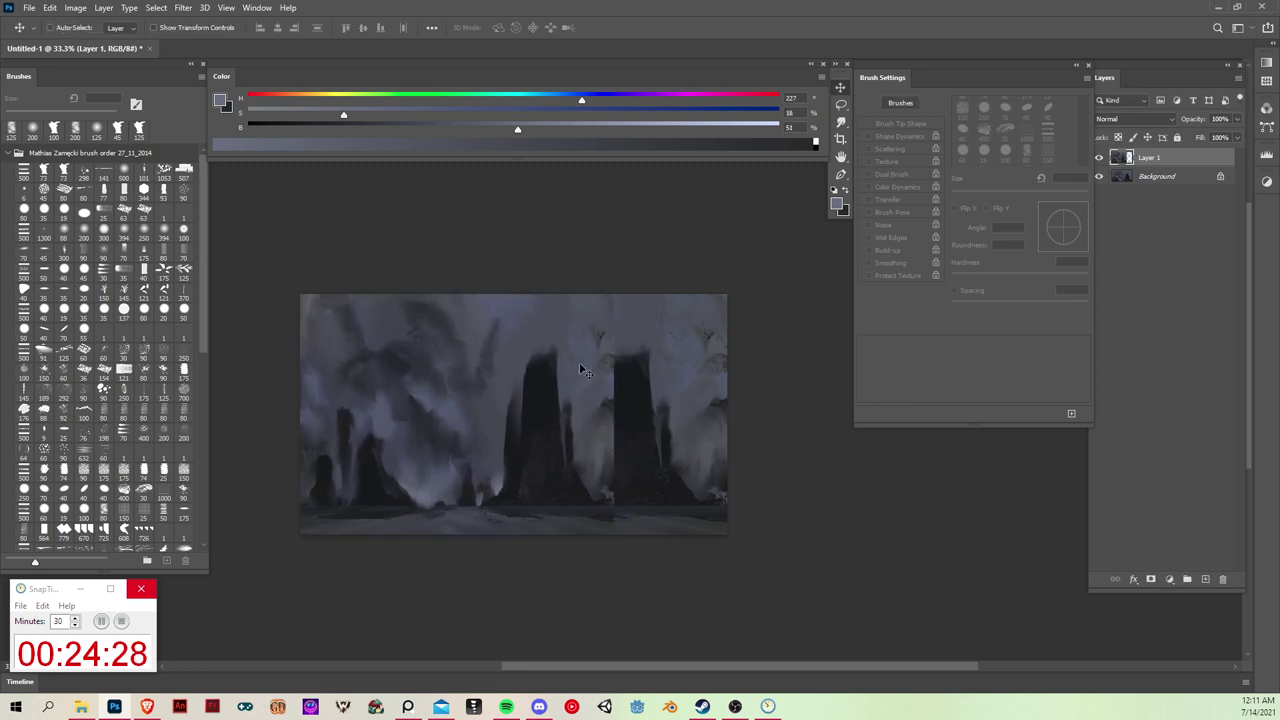
Step: Marquee-select the squeezed layer's portion holding the large rock and stretch it horizontally to the canvas's right edge
key(m)
drag(651, 246, 425, 597)
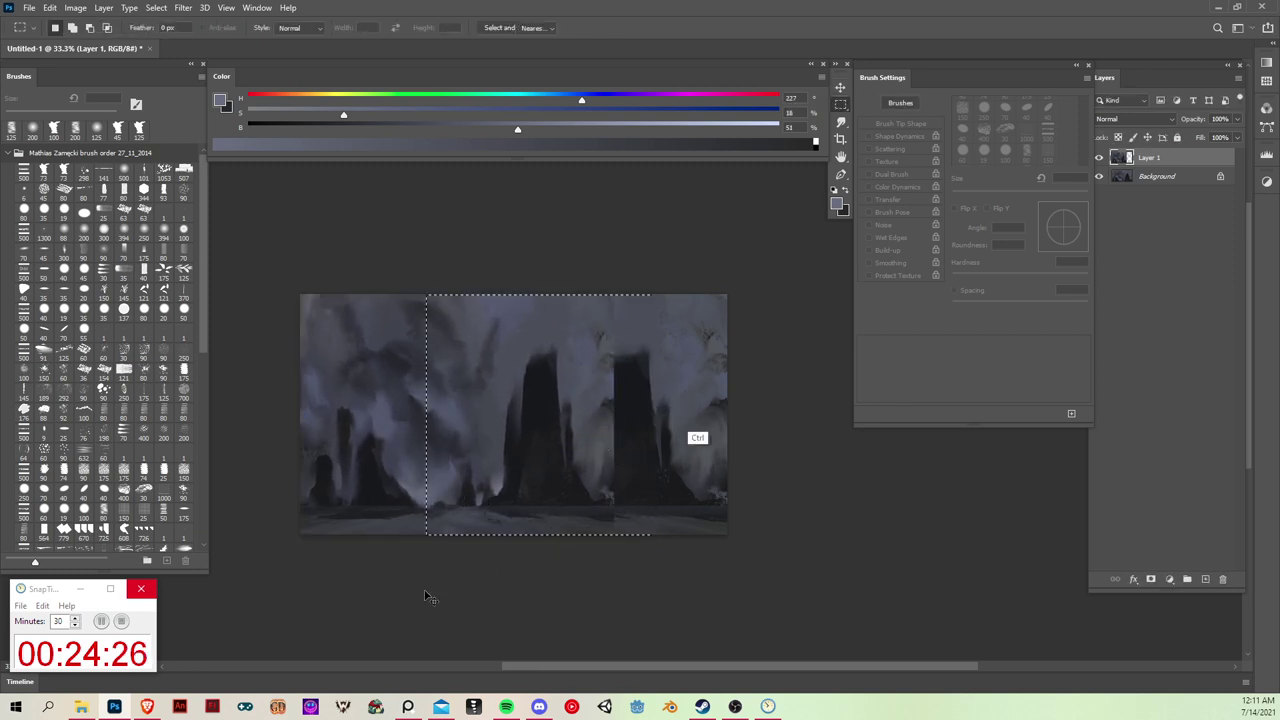
key(ctrl+t)
drag(651, 414, 786, 437)
key(Escape)
key(ctrl+t)
key(Escape)
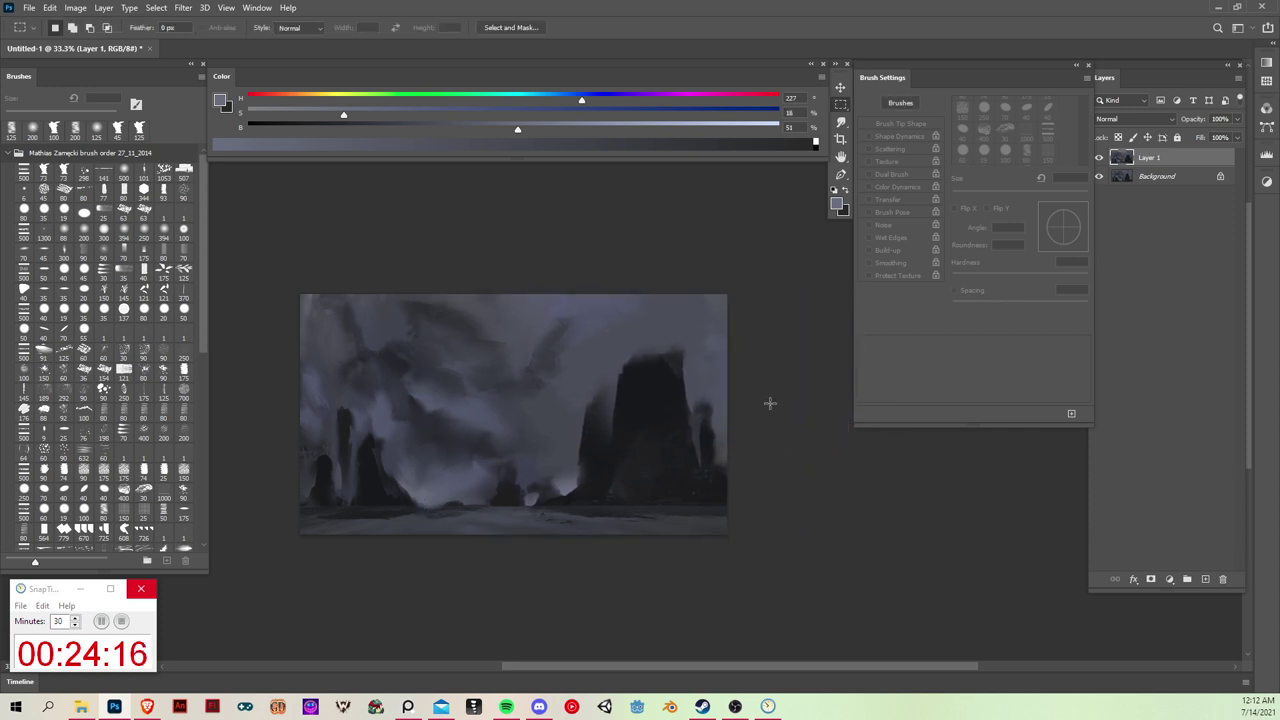
Step: With the 45 px textured brush, build up the small outer rock in sampled rock black and trim the large rock's shoulder with sampled sky tone
key(b)
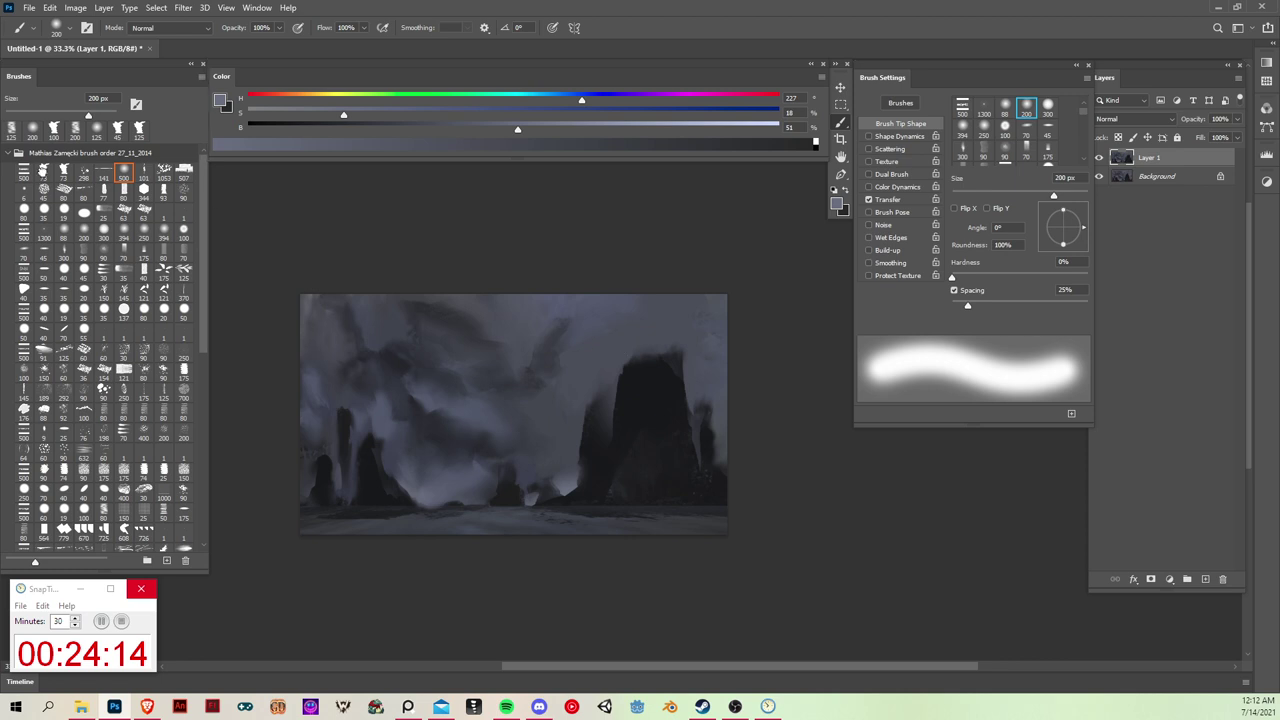
click(44, 171)
key(bracketleft)
key(bracketleft)
key(bracketleft)
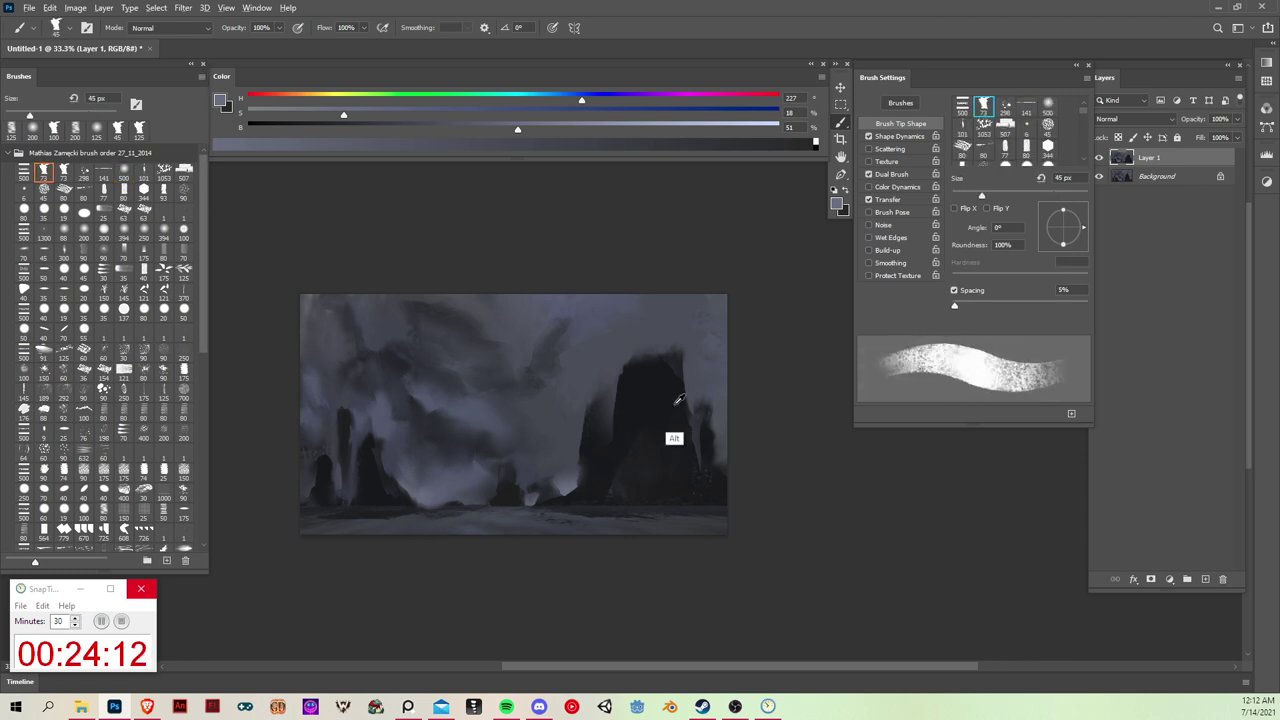
alt+click(676, 403)
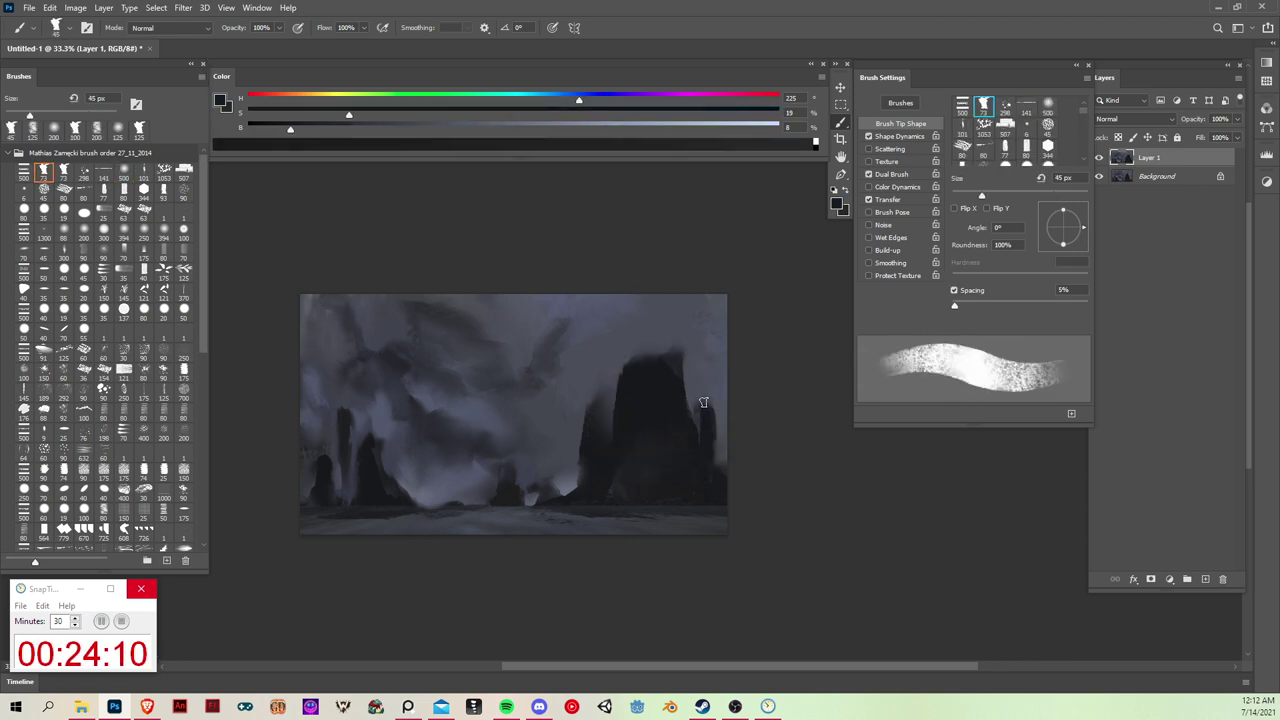
drag(704, 402, 714, 405)
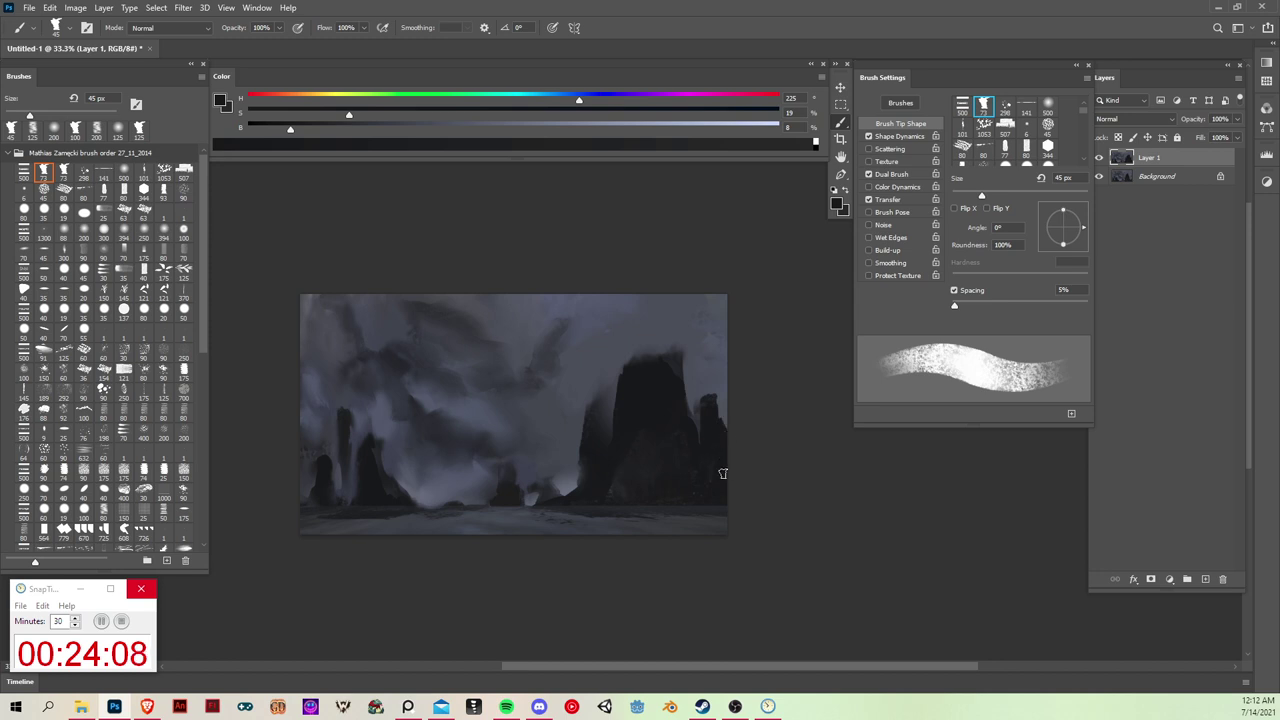
alt+click(601, 385)
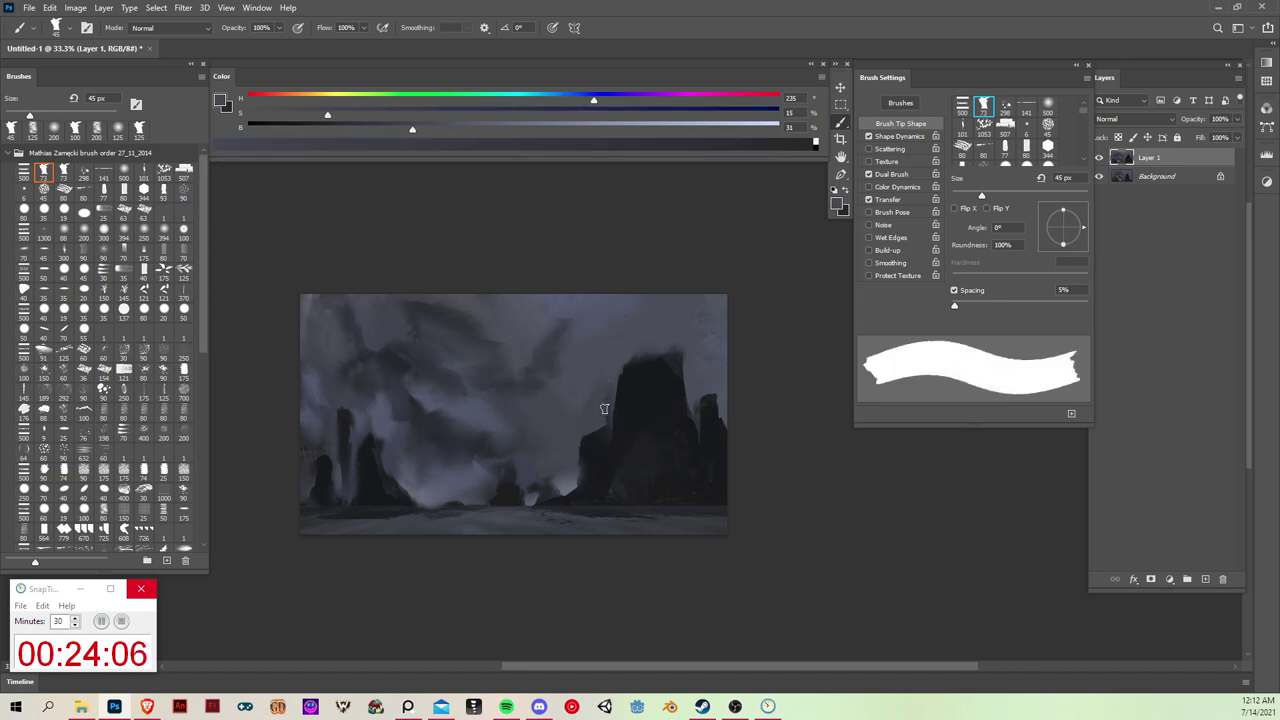
Step: Smudge the clouds beside and above the large rock with the 125 px textured smudge brush, and merge the layer into the background
key(r)
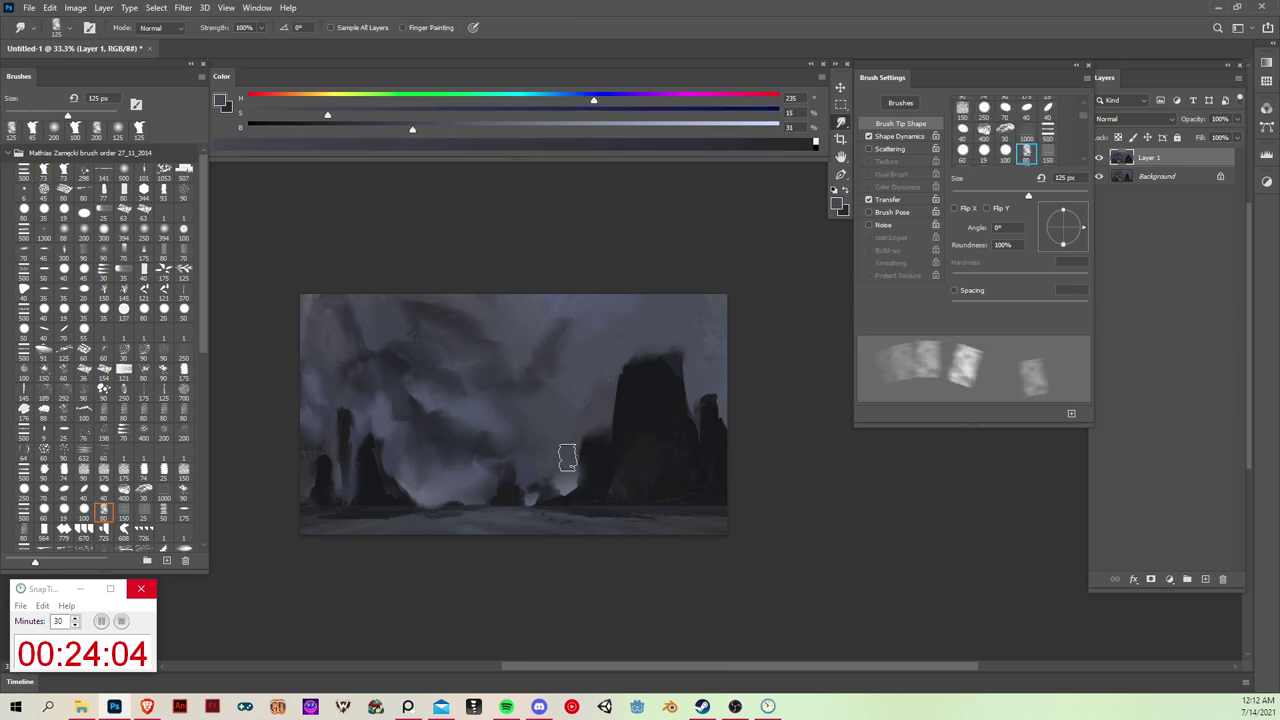
drag(567, 457, 536, 440)
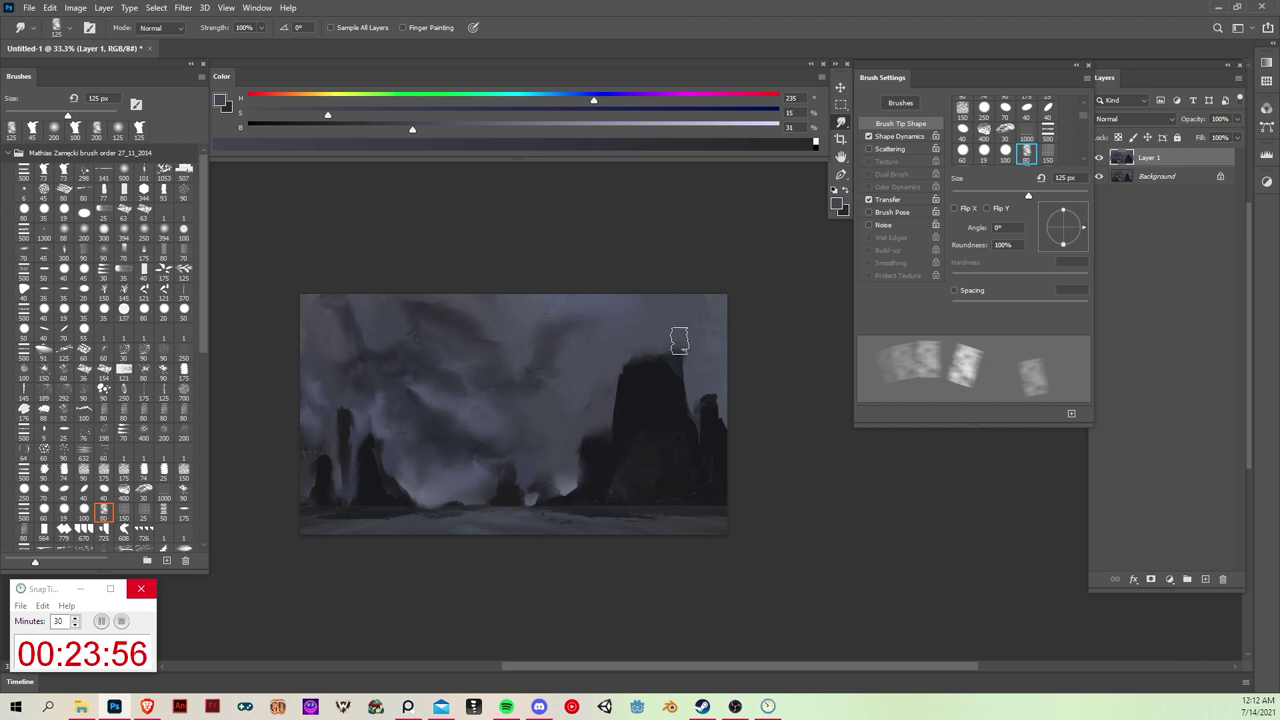
key(b)
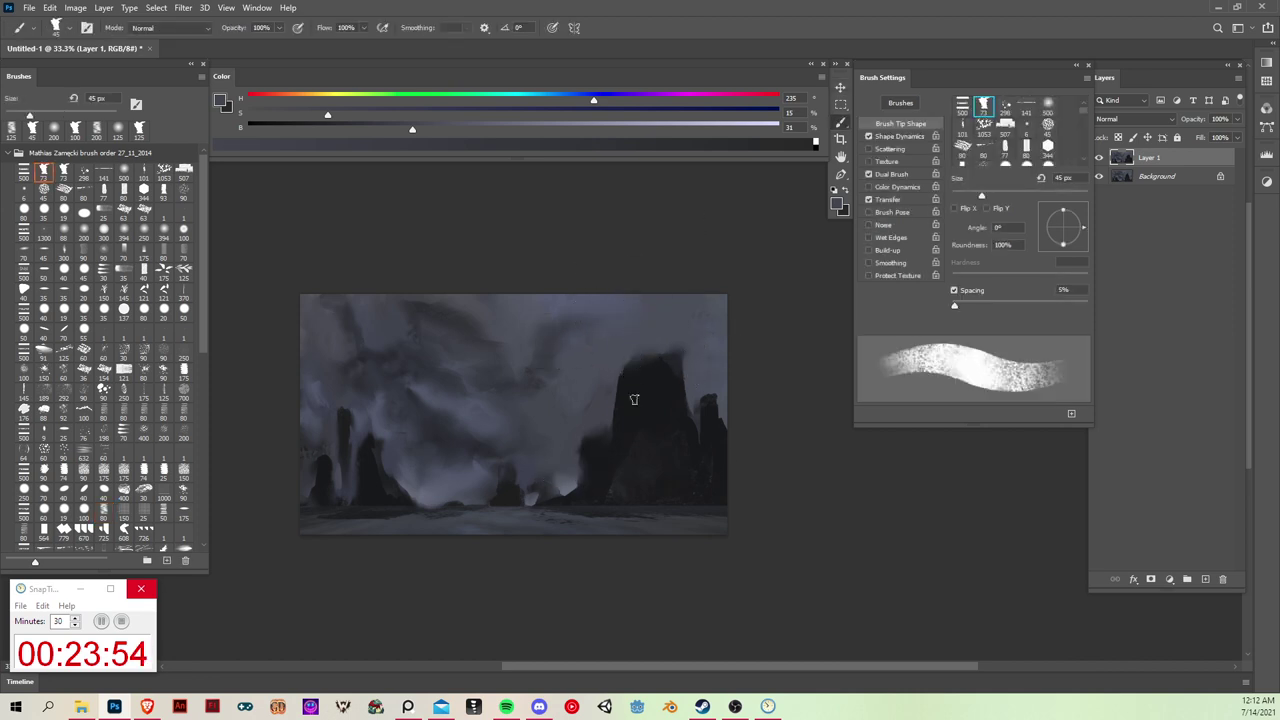
key(v)
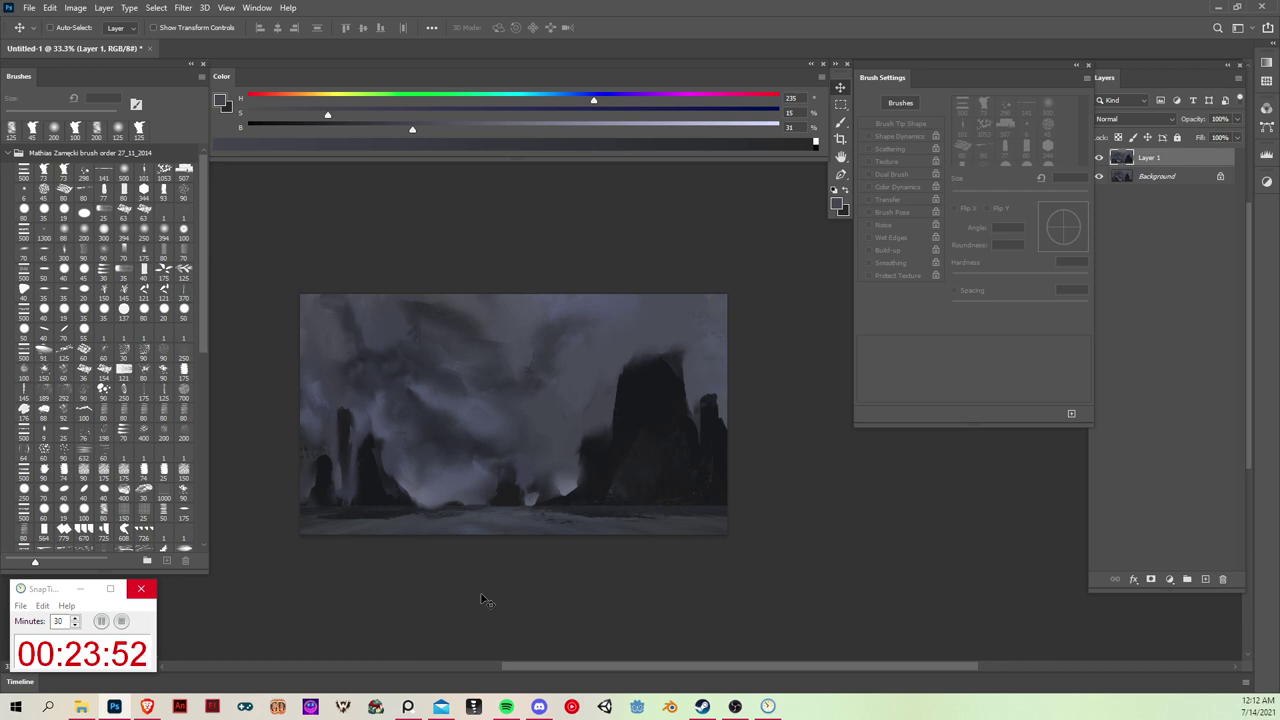
key(b)
key(v)
key(ctrl+e)
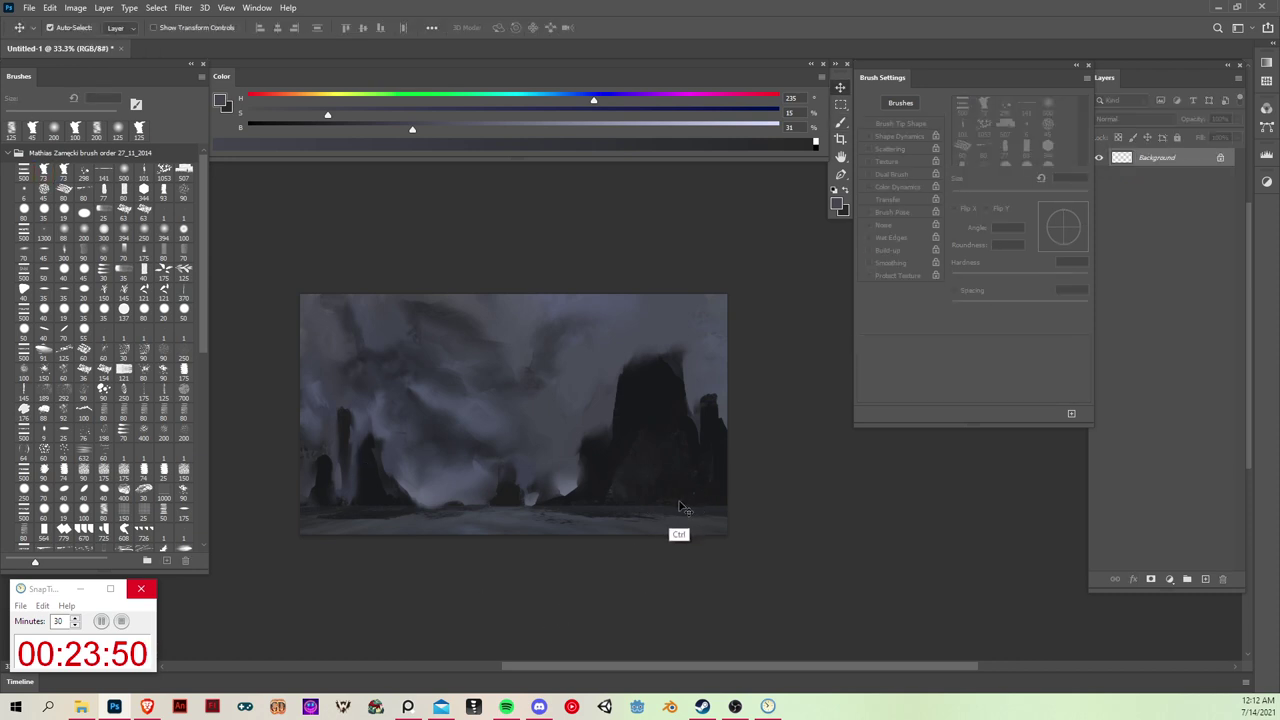
Step: Copy everything above the horizon to a new layer and flip it vertically below the horizon as a water reflection
key(m)
drag(249, 271, 757, 500)
key(ctrl+t)
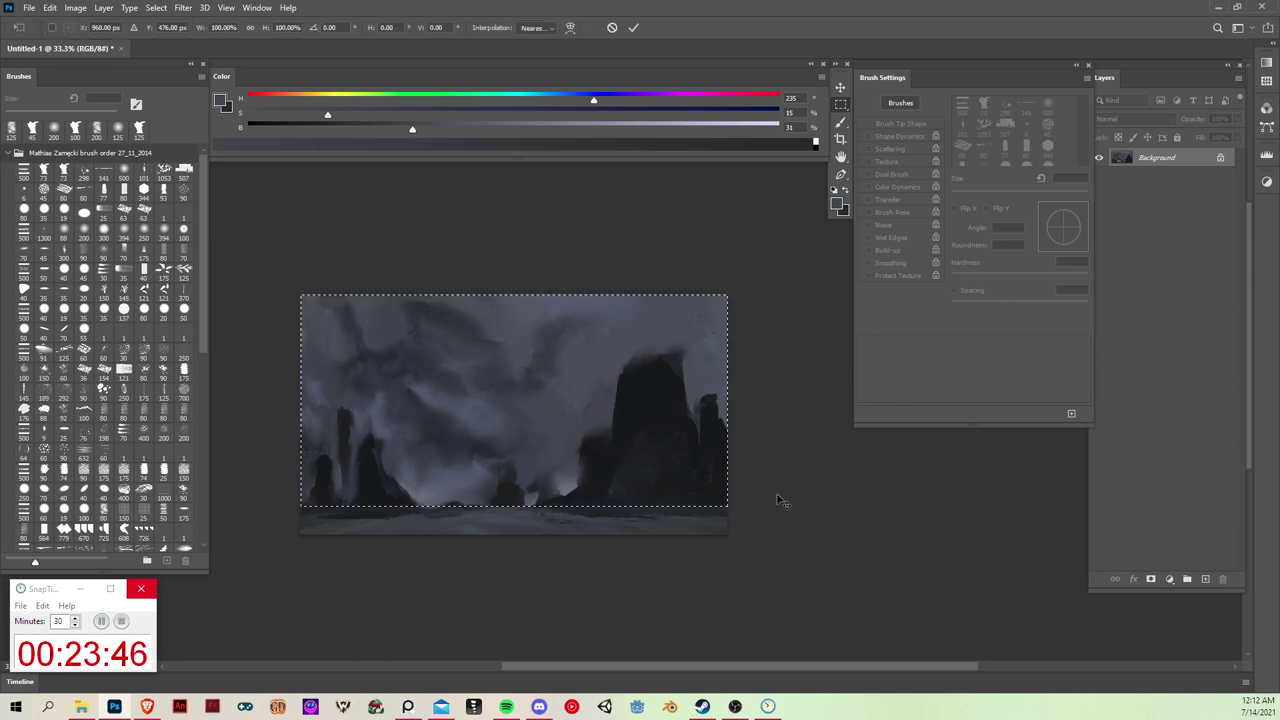
key(Escape)
key(ctrl+j)
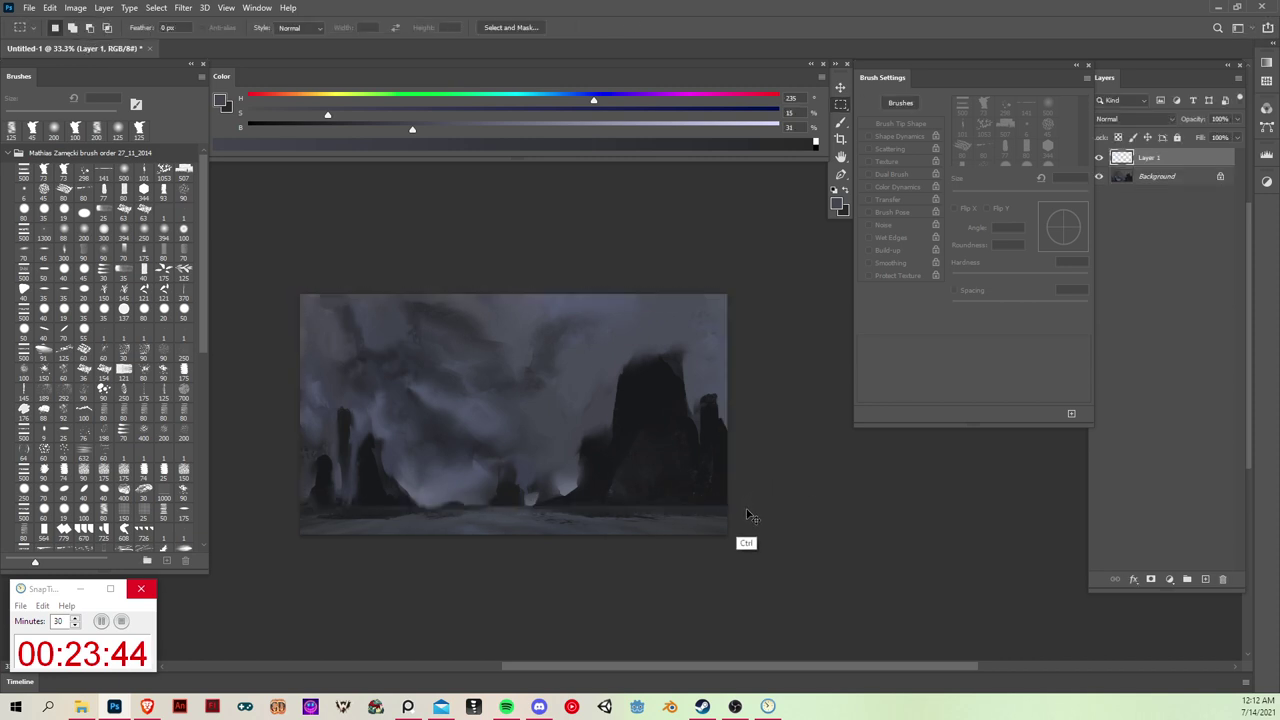
key(ctrl+shift+alt+e)
key(ctrl+t)
drag(513, 294, 545, 578)
key(Return)
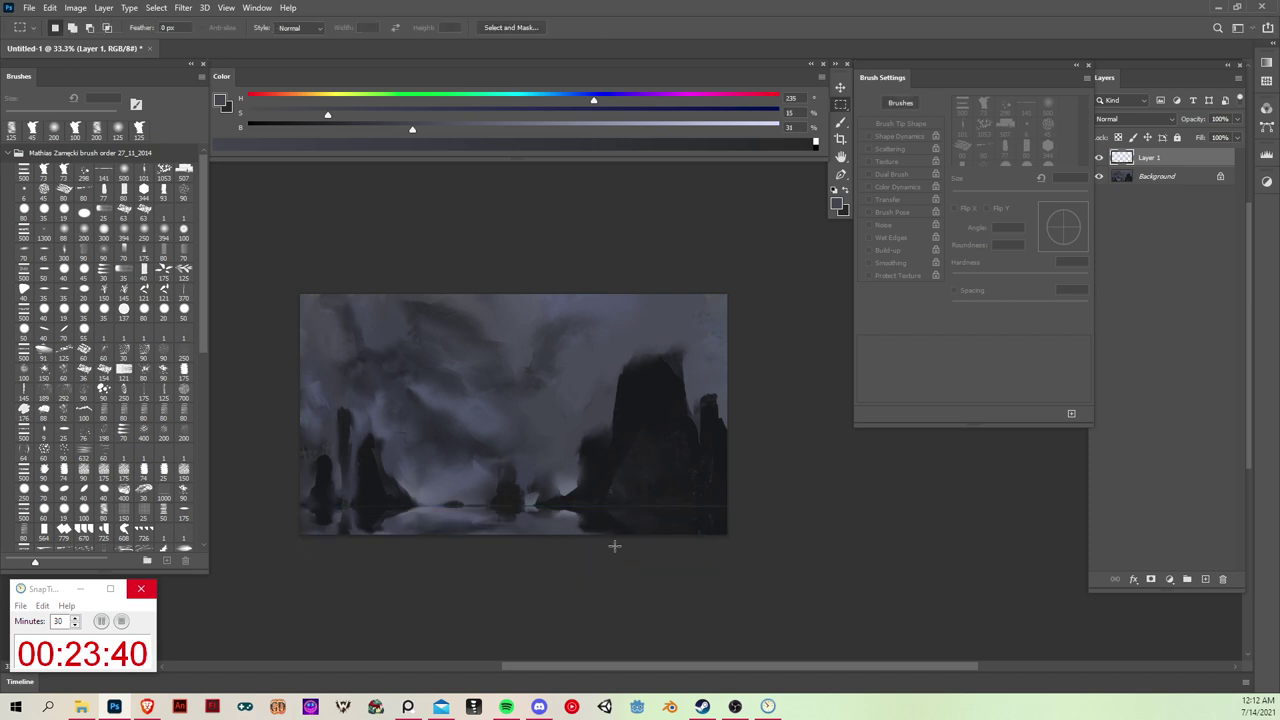
key(v)
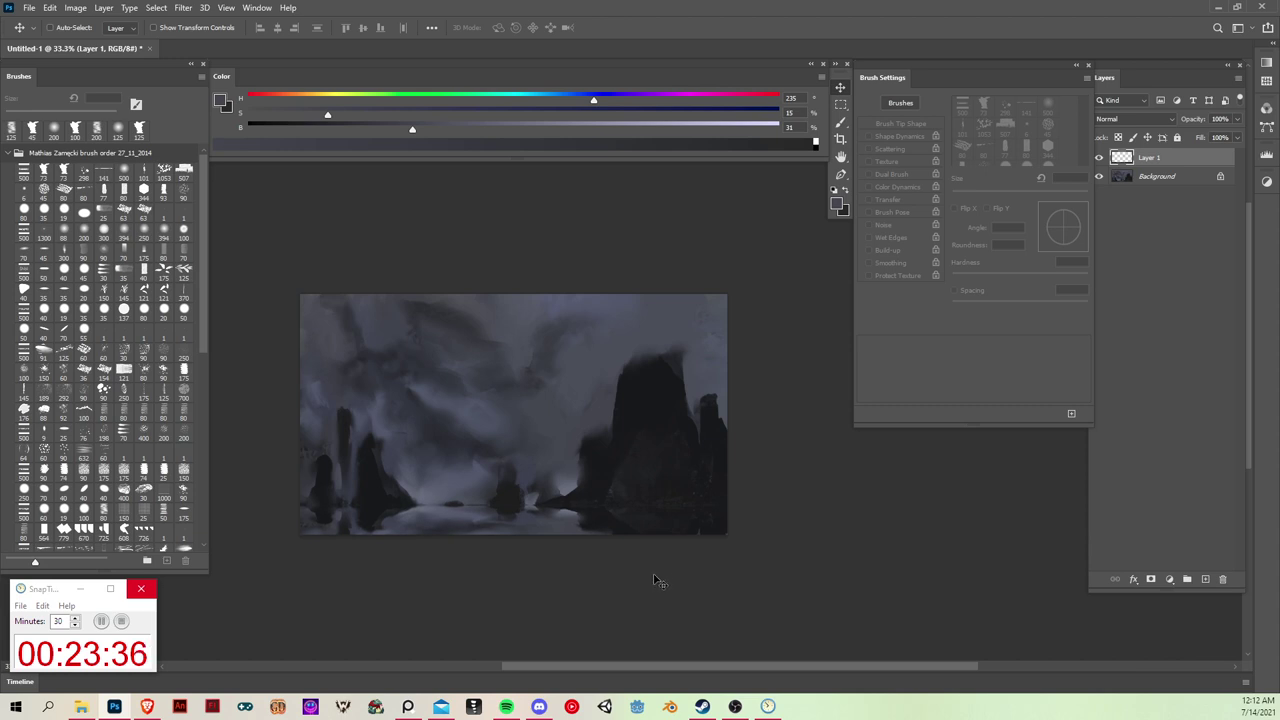
Step: Softly erase parts of the reflection along the shoreline and under the rocks with a 150 px soft eraser
key(b)
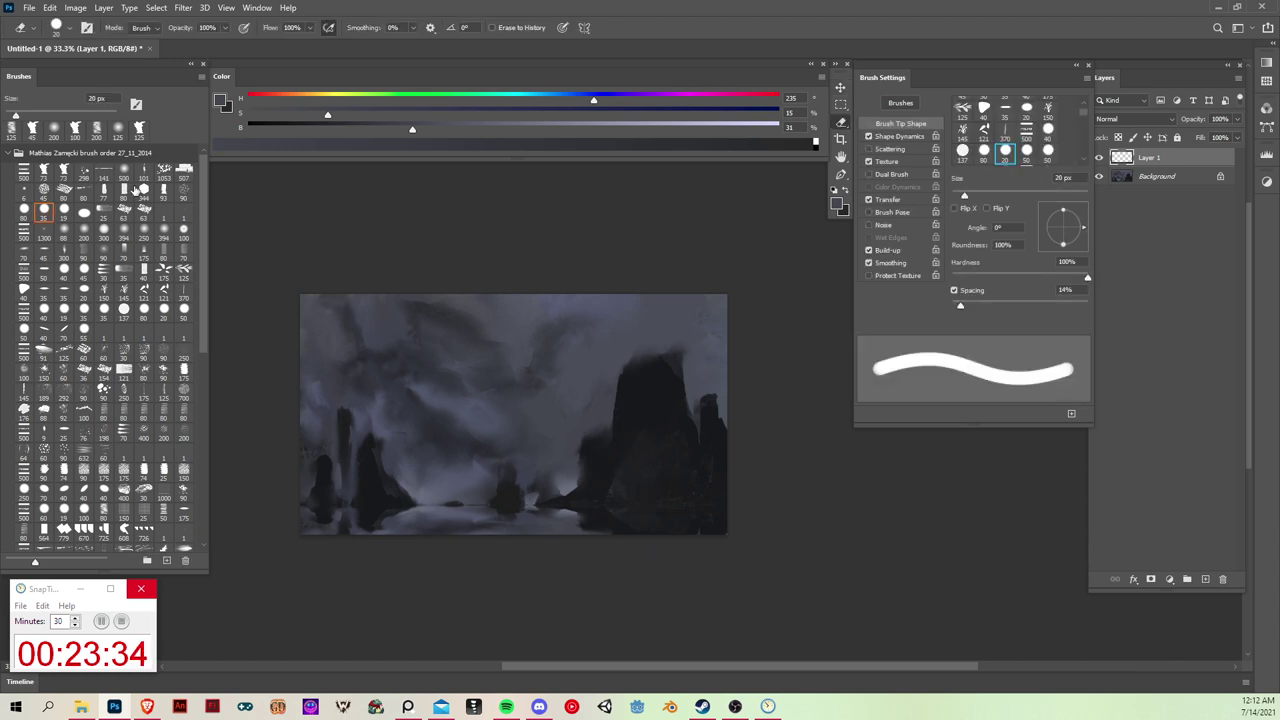
click(124, 171)
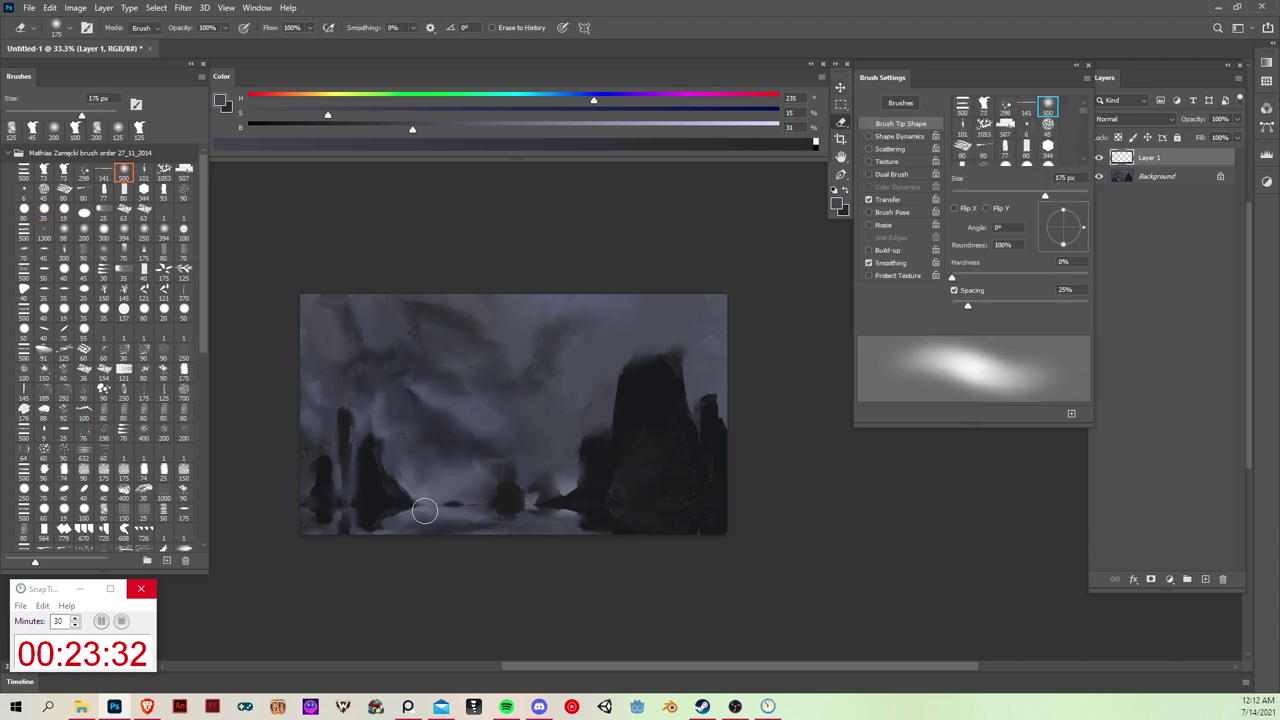
key(bracketleft)
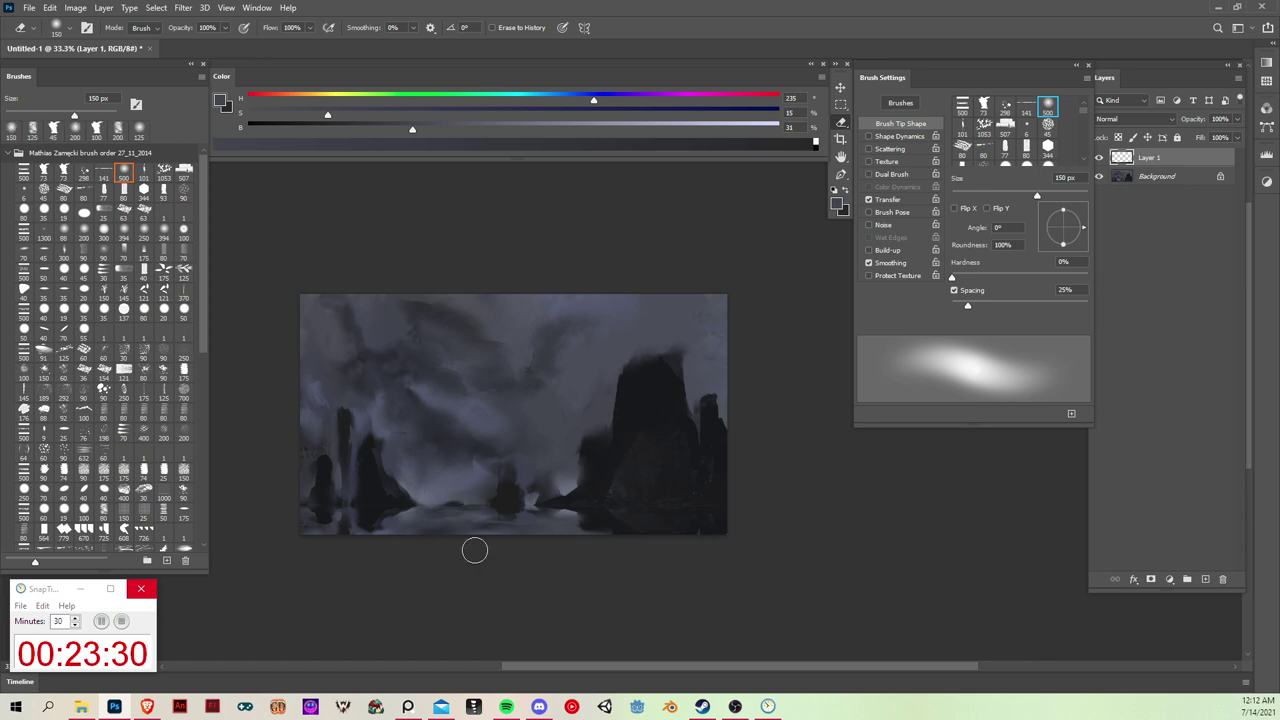
click(504, 509)
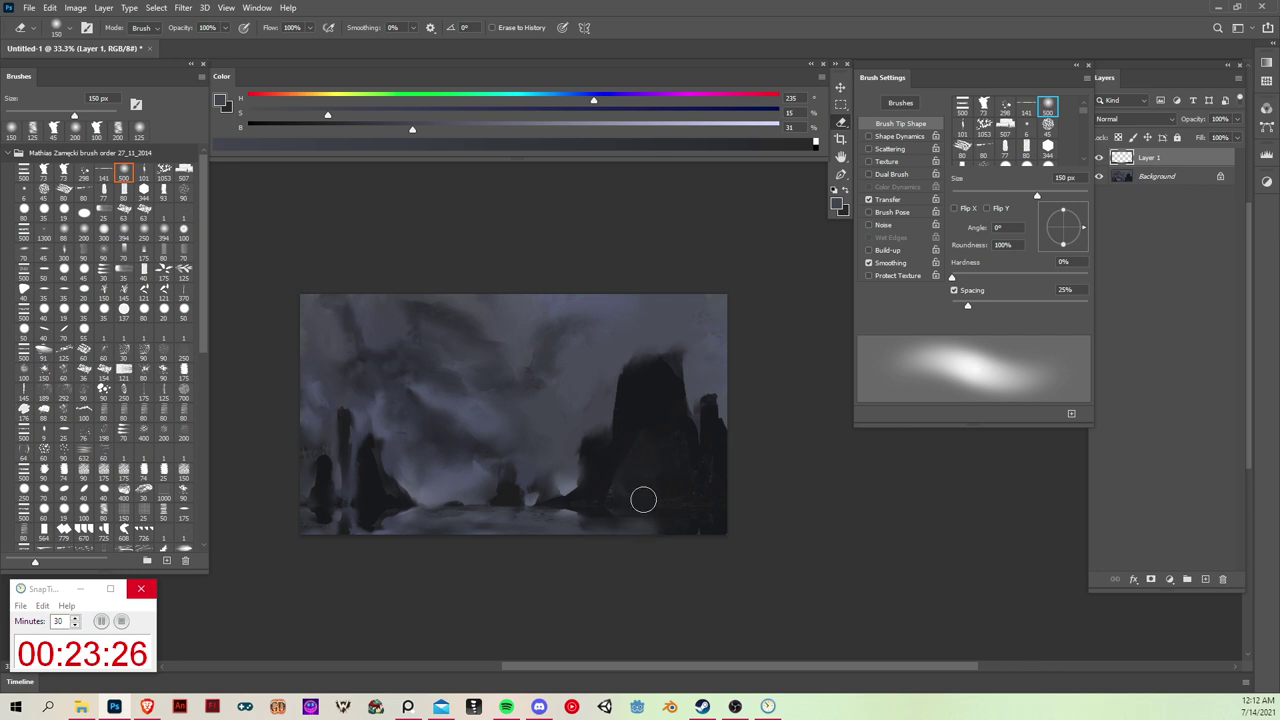
key(ctrl)
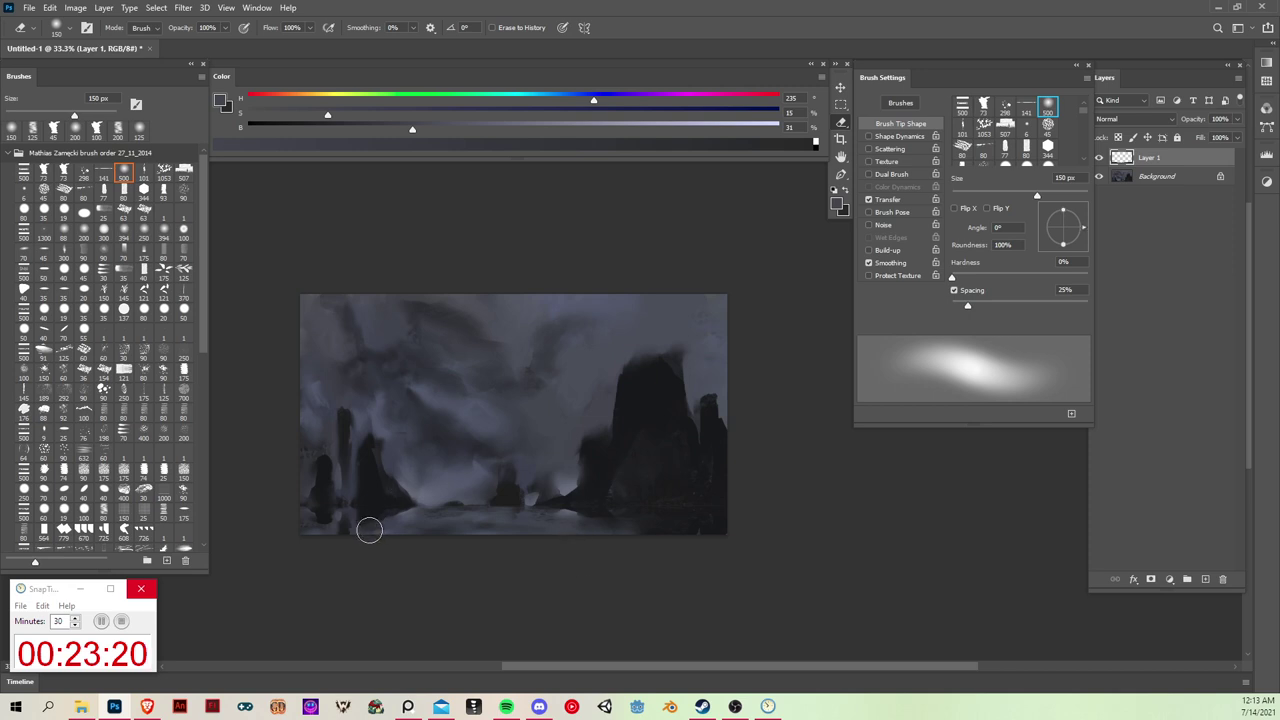
key(ctrl)
Step: Touch up the top of the thin left rock with the 45 px textured brush and merge the reflection layer into the background
key(b)
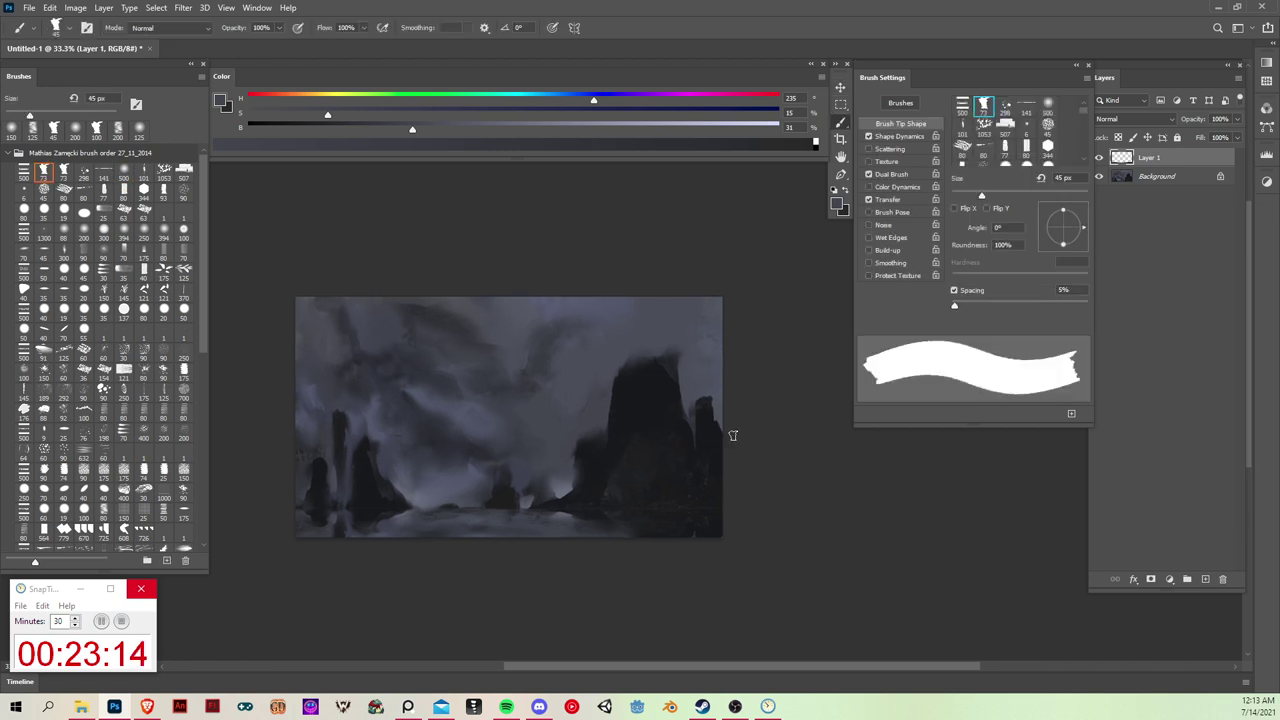
key(r)
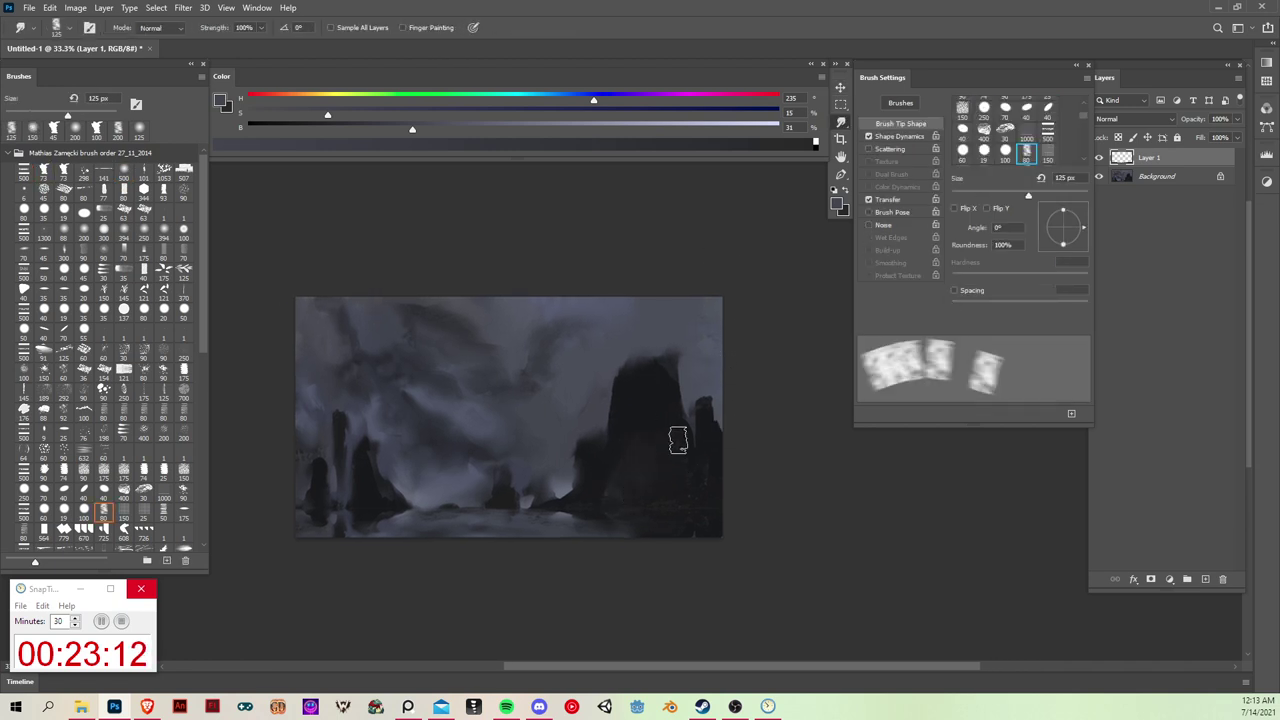
key(w)
key(b)
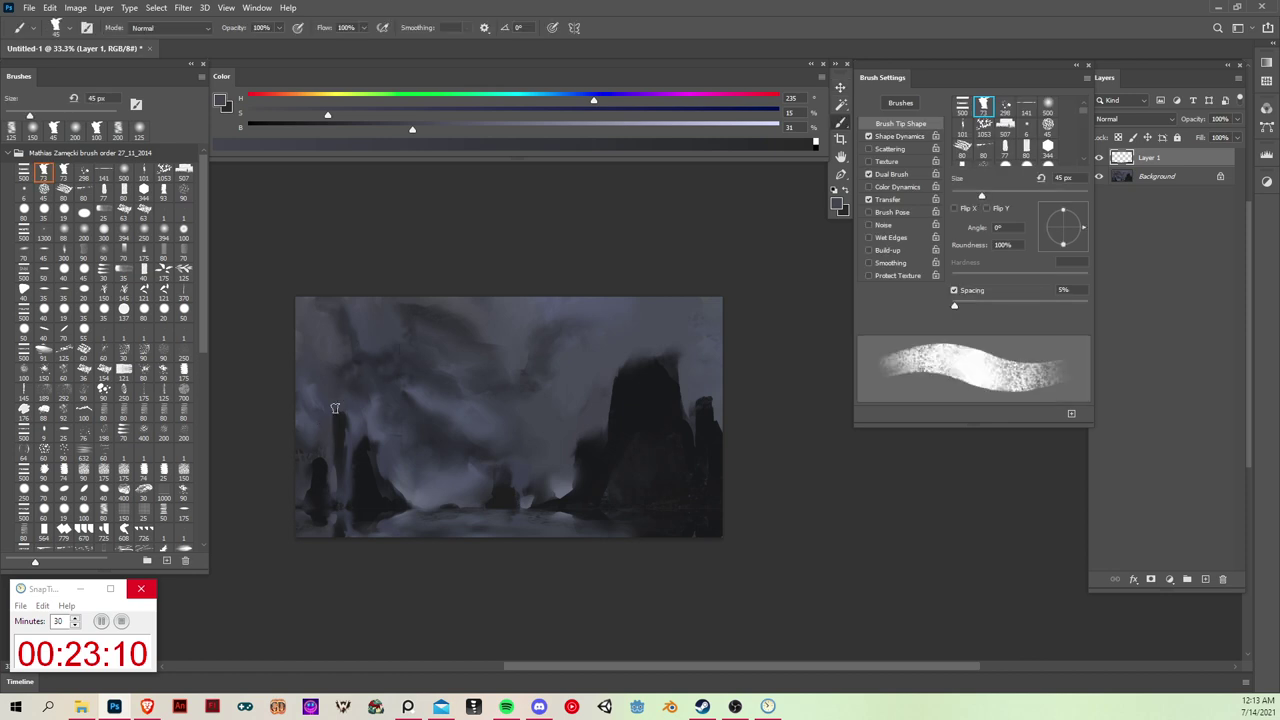
drag(335, 408, 347, 418)
key(r)
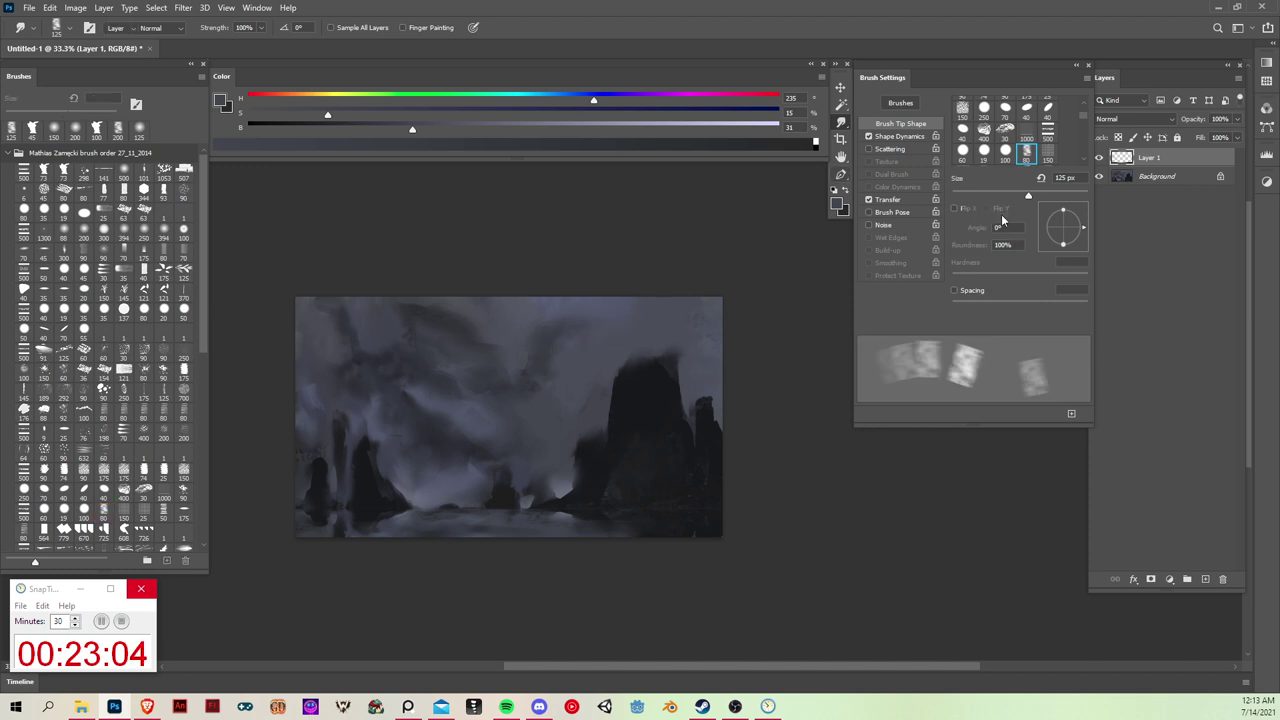
key(v)
key(Delete)
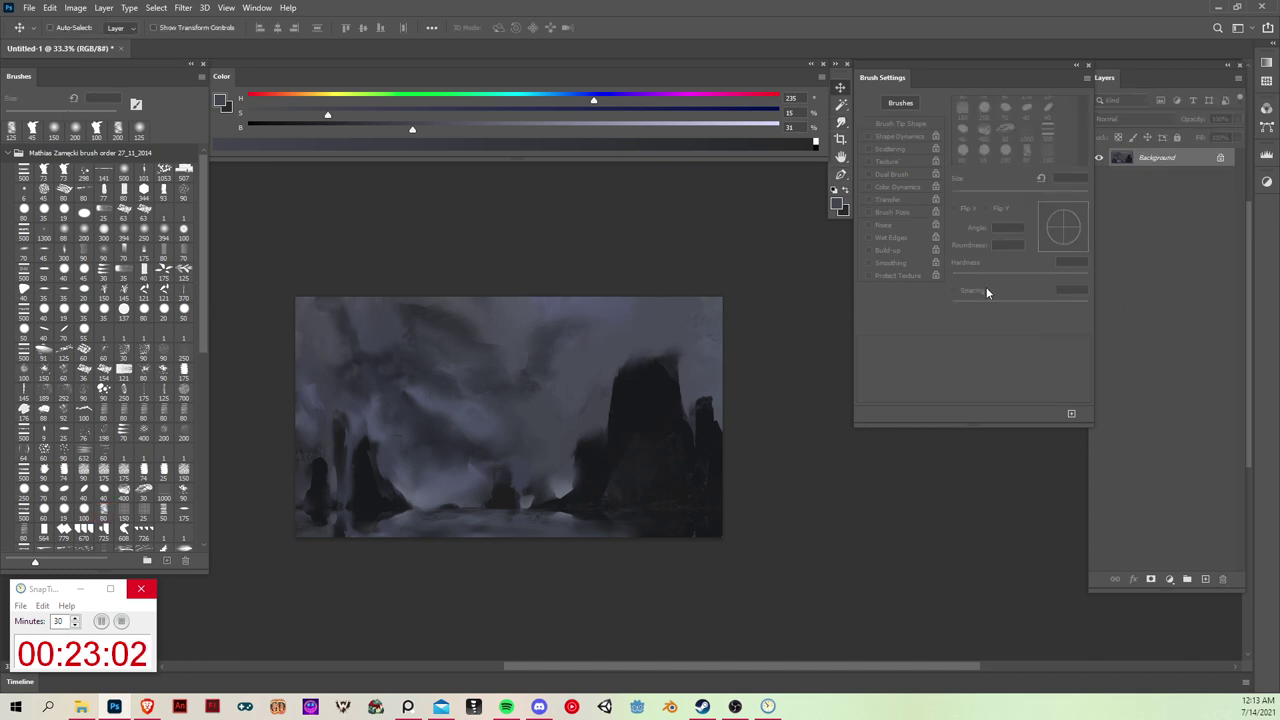
Step: Add a new layer and cover the canvas with white texture using the 1053 px splatter brush
click(1205, 579)
key(b)
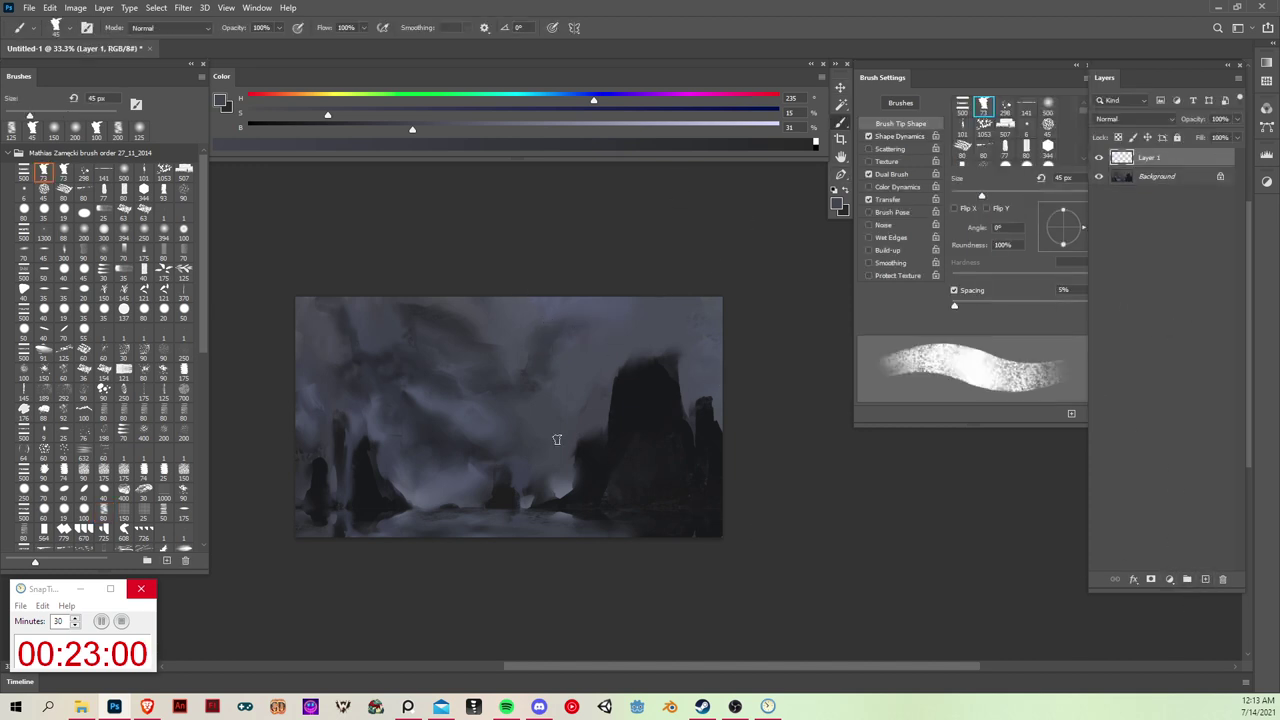
click(164, 172)
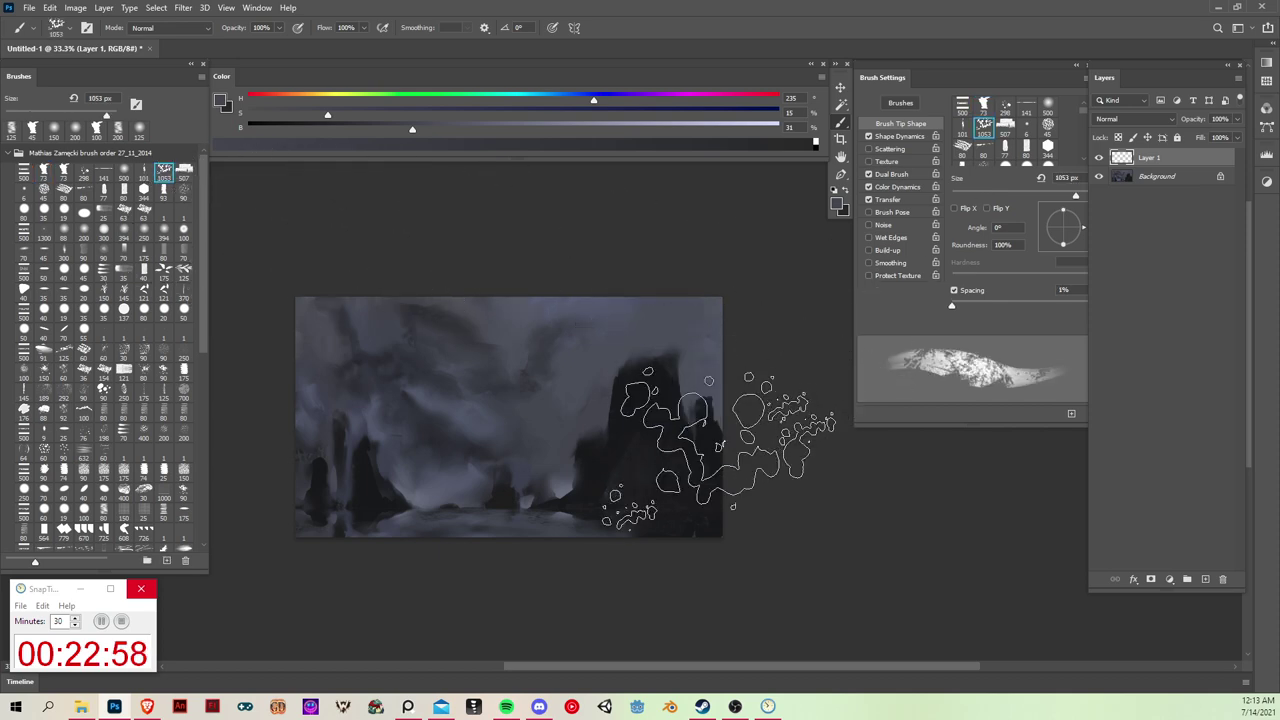
key(d)
key(x)
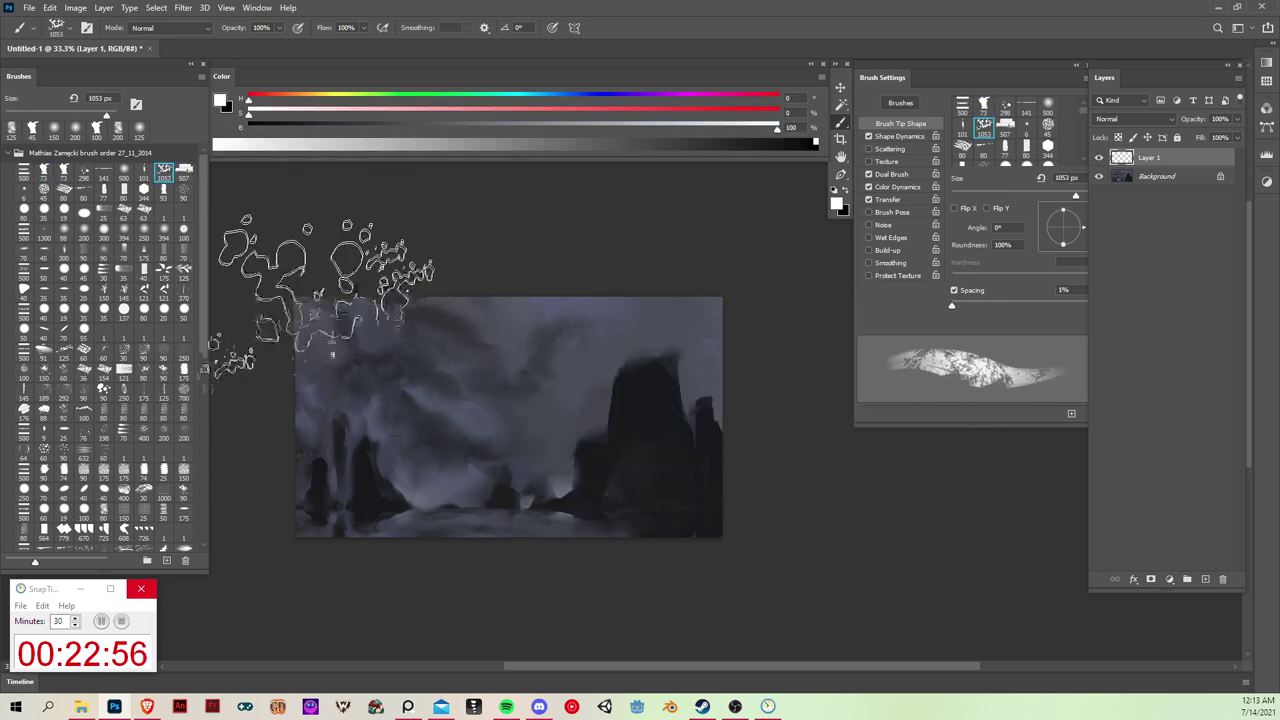
mouse_move(390, 290)
mouse_down()
mouse_move(332, 520)
mouse_move(565, 335)
mouse_move(515, 505)
mouse_move(666, 518)
mouse_move(643, 286)
mouse_move(691, 309)
mouse_move(757, 285)
mouse_up()
Step: Squash the white texture to 11.67% height over the water and spread its lower edge in perspective to 237.87% width
key(ctrl+t)
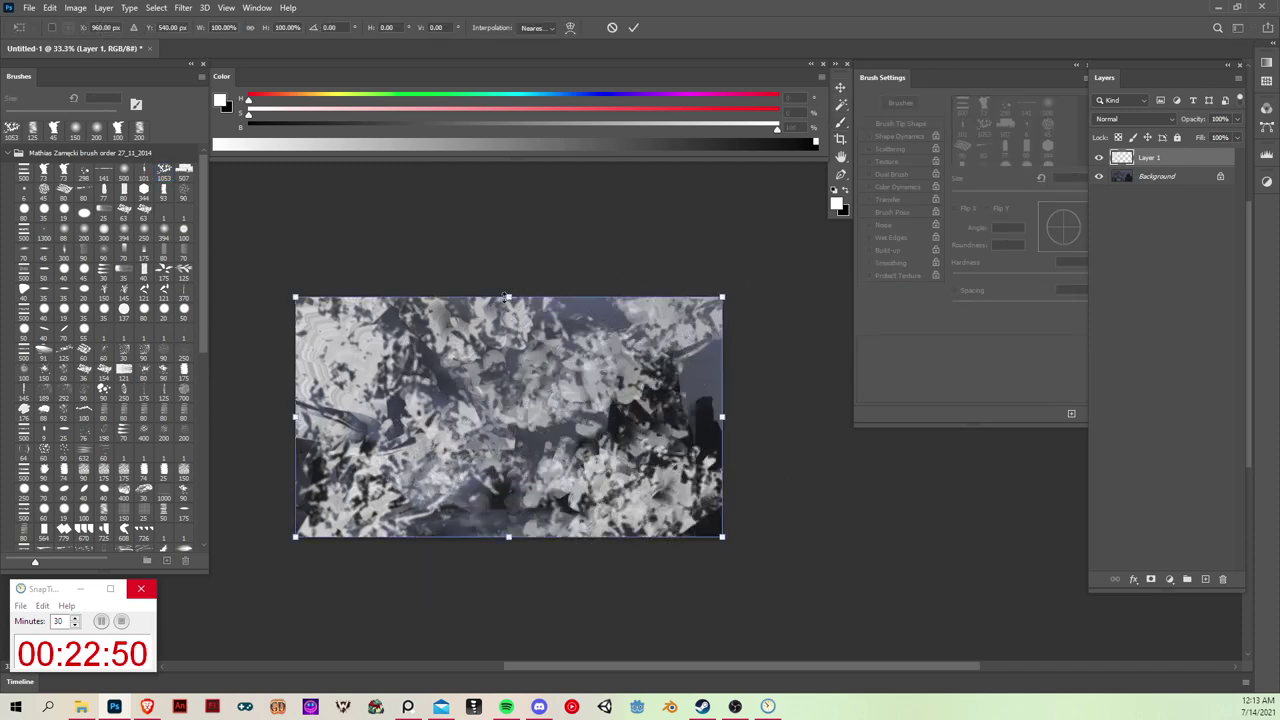
drag(508, 297, 512, 510)
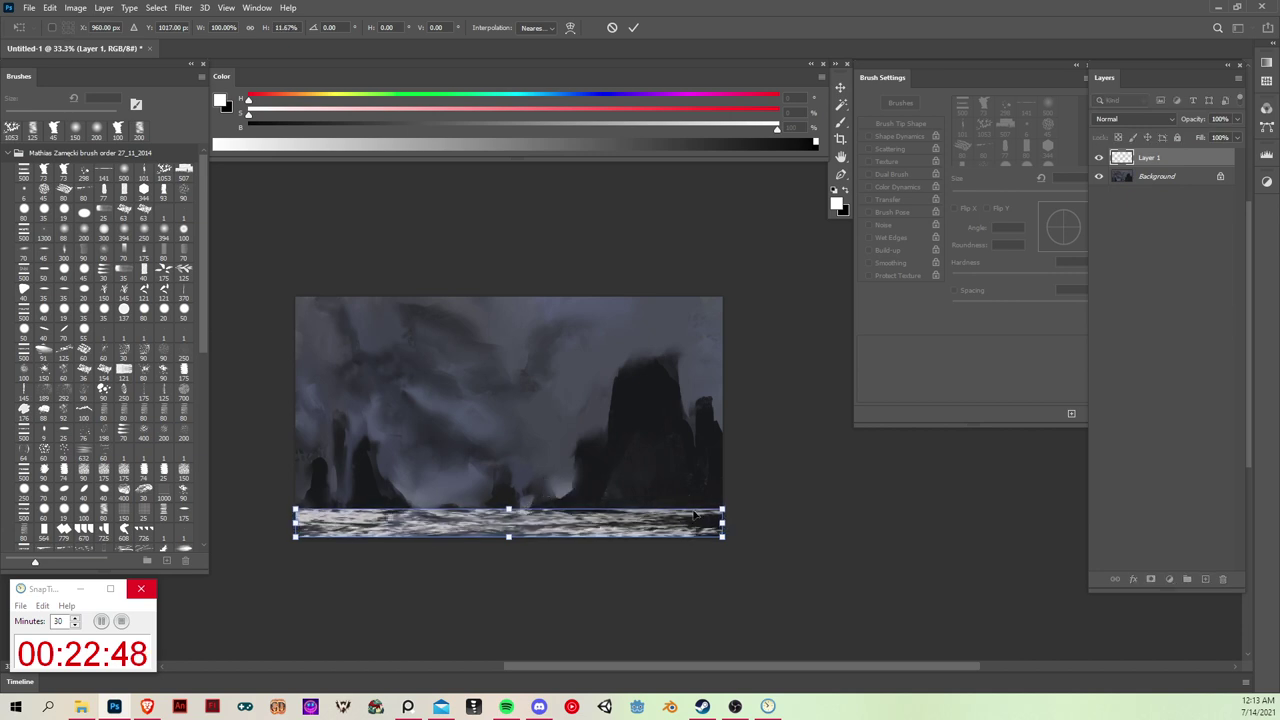
drag(722, 537, 963, 513)
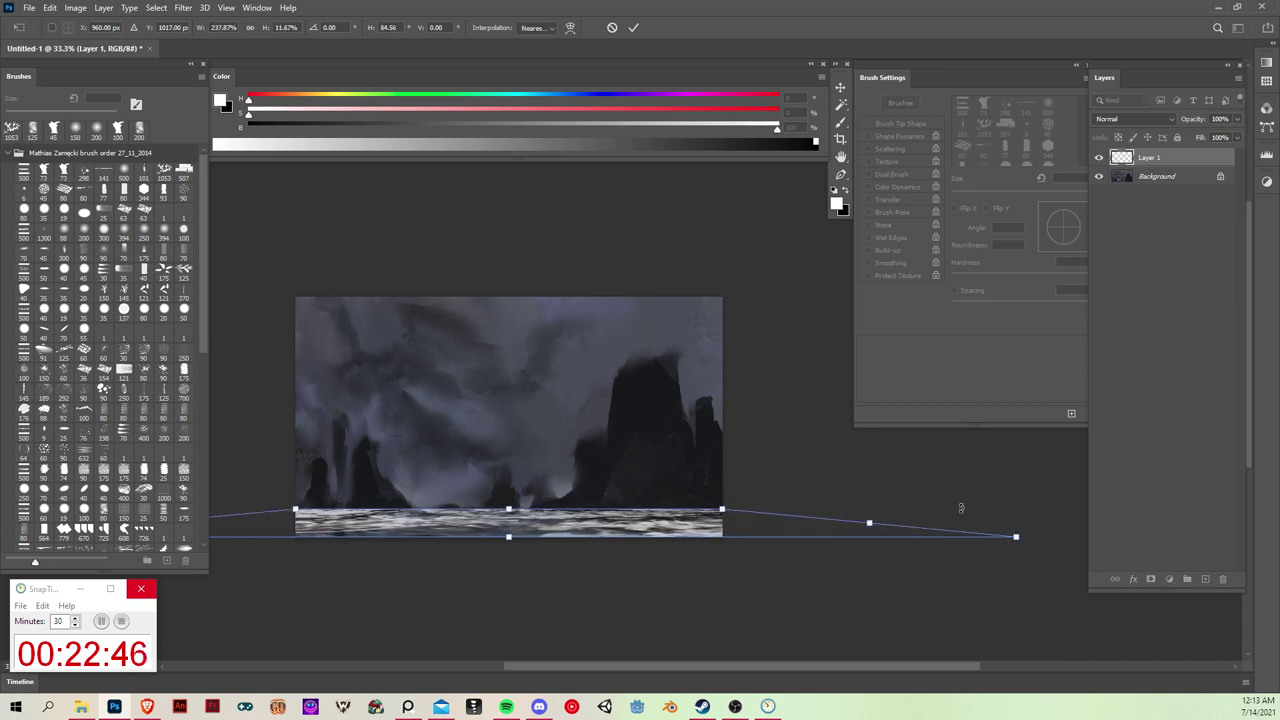
key(Return)
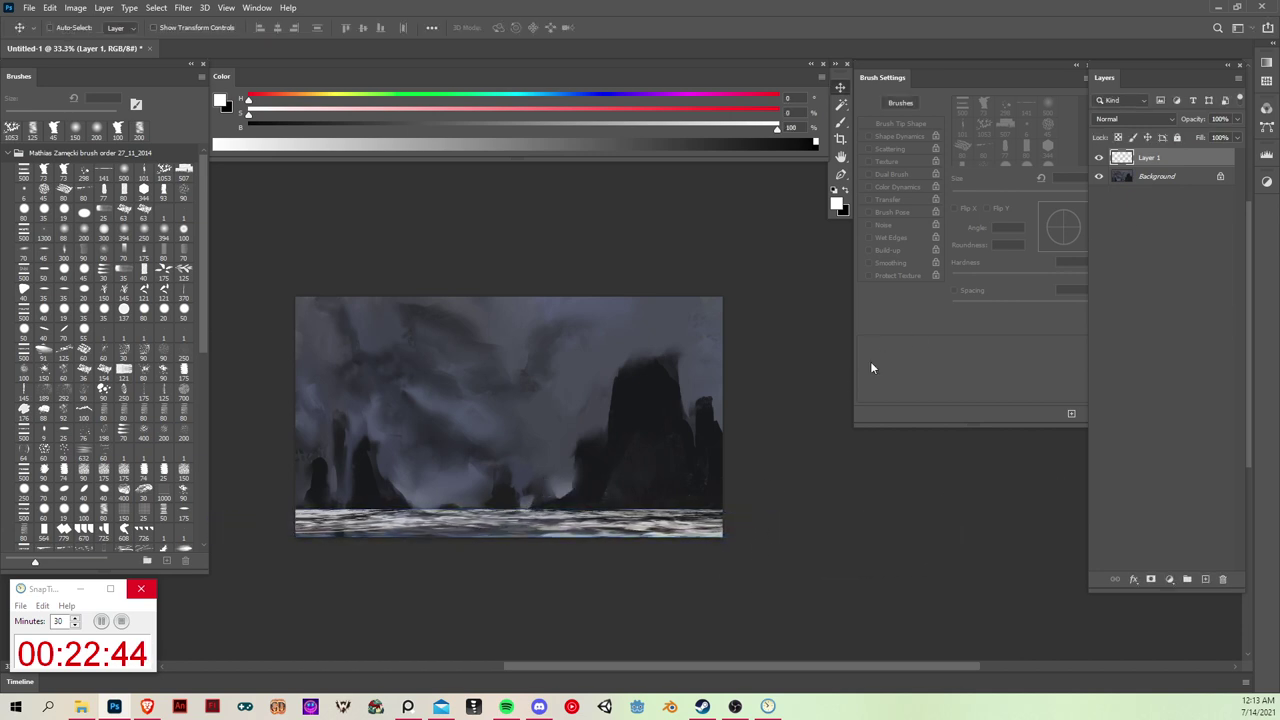
Step: Lock the texture layer's transparent pixels and tint the white ripples dark blue-grey (H 227, S 25, B 22) with the 500 px soft brush
key(b)
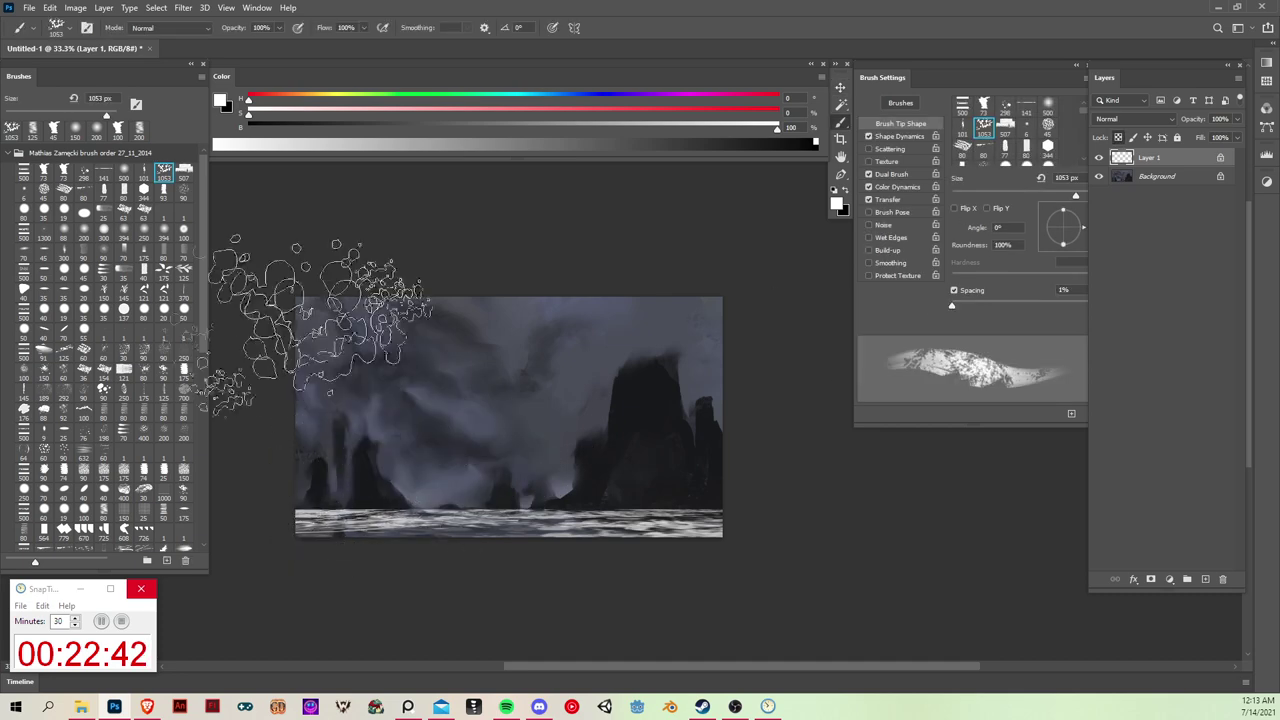
click(123, 172)
alt+click(452, 490)
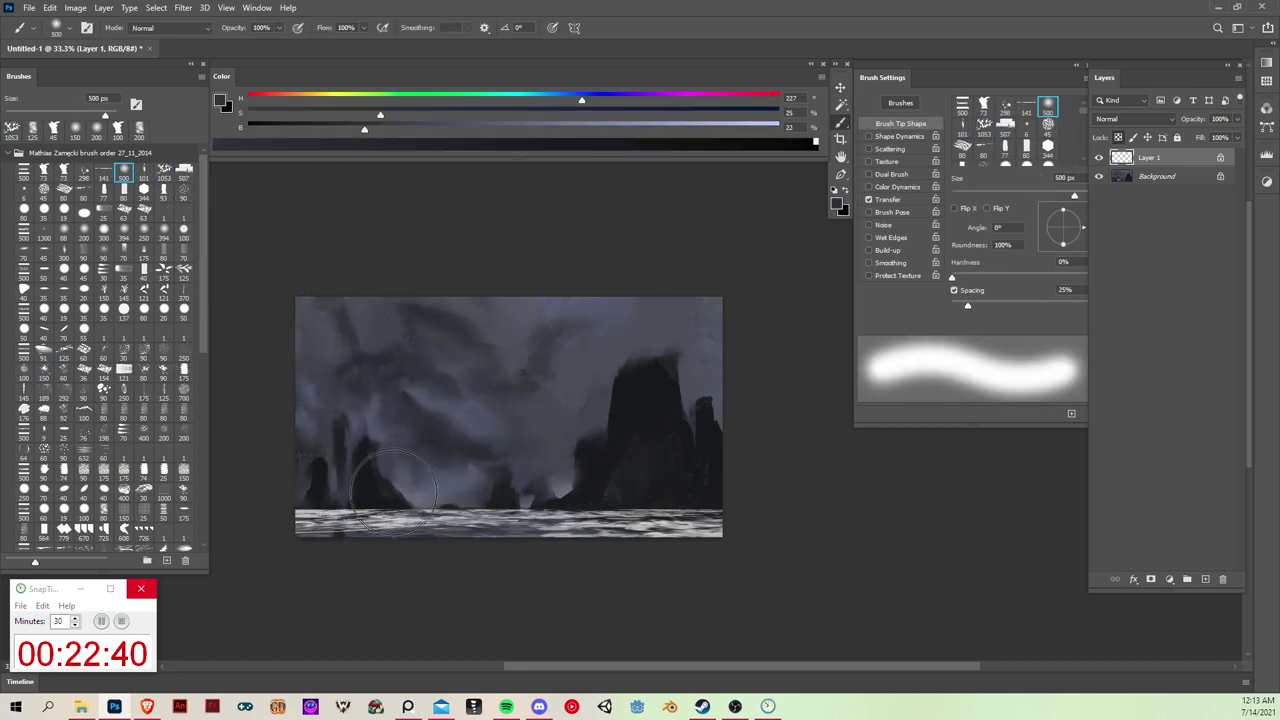
mouse_move(300, 522)
mouse_down()
mouse_move(464, 538)
mouse_move(578, 485)
mouse_move(652, 537)
mouse_move(757, 520)
mouse_up()
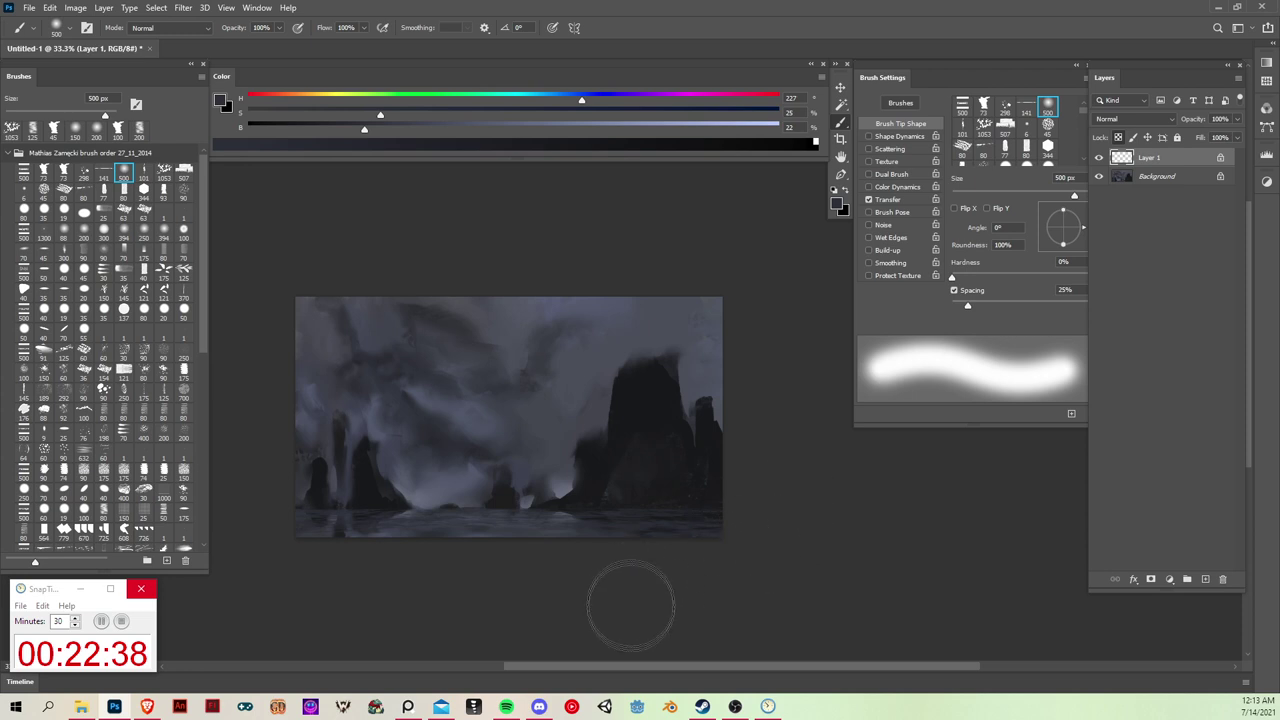
Step: Darken the ripples beneath the right and left rocks with near-black sampled from the tall rock, using the soft brush at 500 and 200 px
alt+click(640, 430)
mouse_move(618, 478)
mouse_down()
mouse_move(603, 492)
mouse_move(671, 497)
mouse_move(700, 548)
mouse_up()
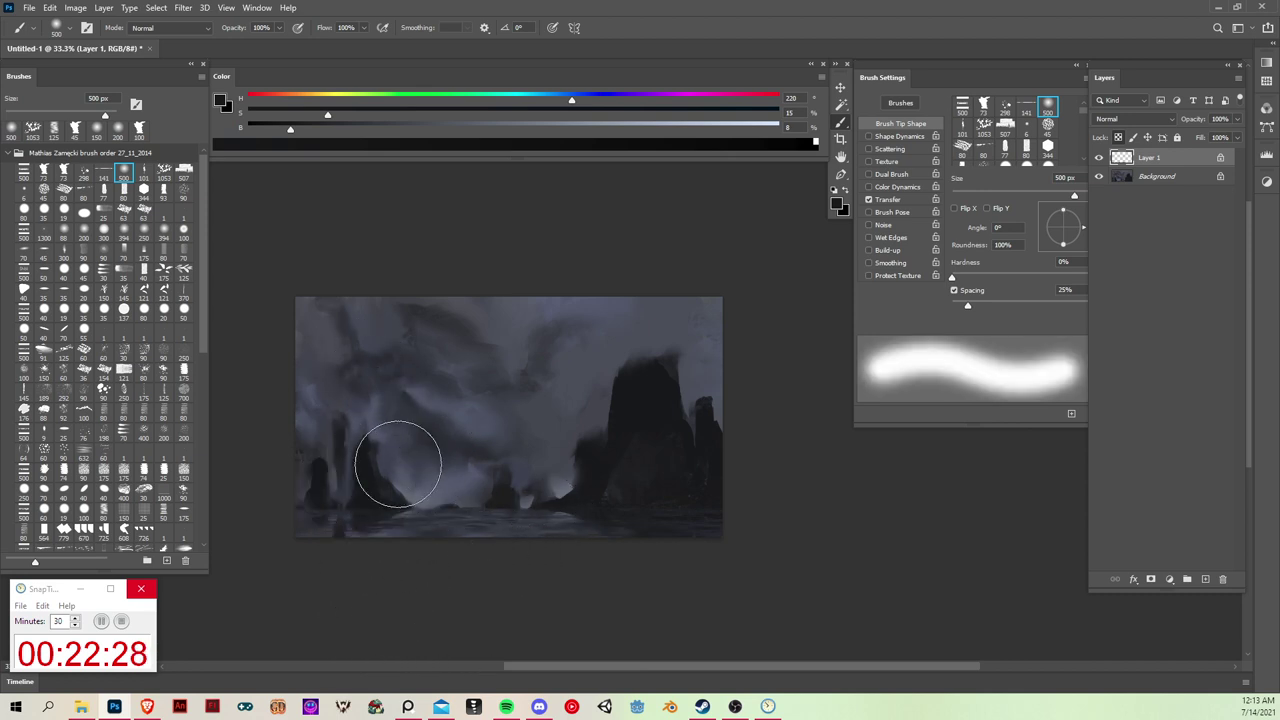
key(bracketleft)
key(bracketleft)
key(bracketleft)
key(bracketleft)
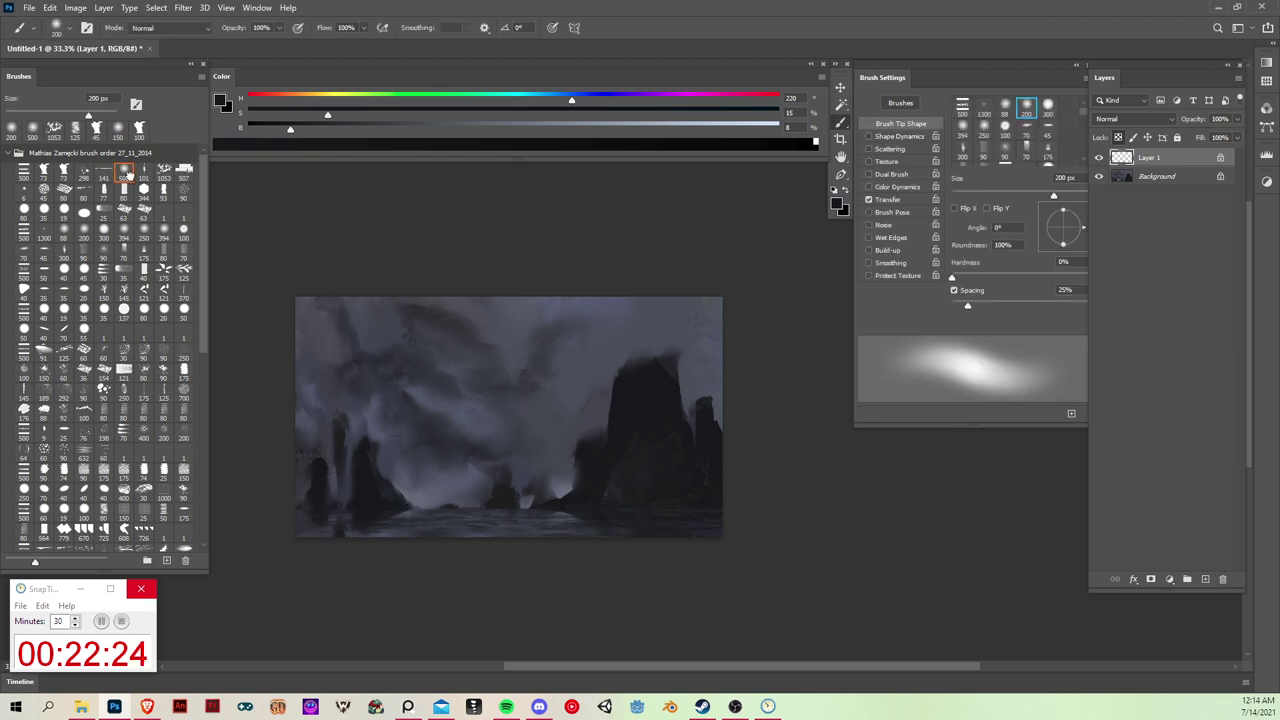
click(126, 172)
key(bracketleft)
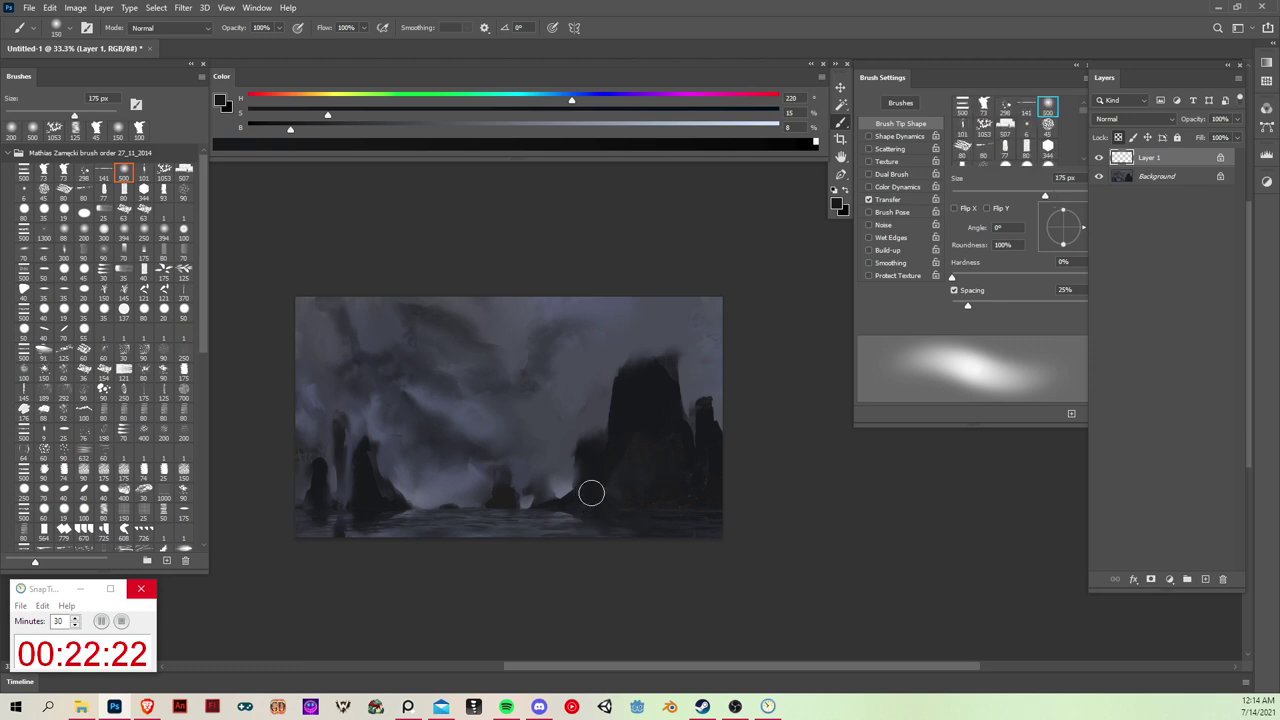
Step: Sample the pale sky above the horizon and lighten the ripples between the rocks with the soft brush at 90 to 200 px
key(bracketleft)
key(bracketleft)
key(bracketleft)
key(bracketleft)
alt+click(564, 487)
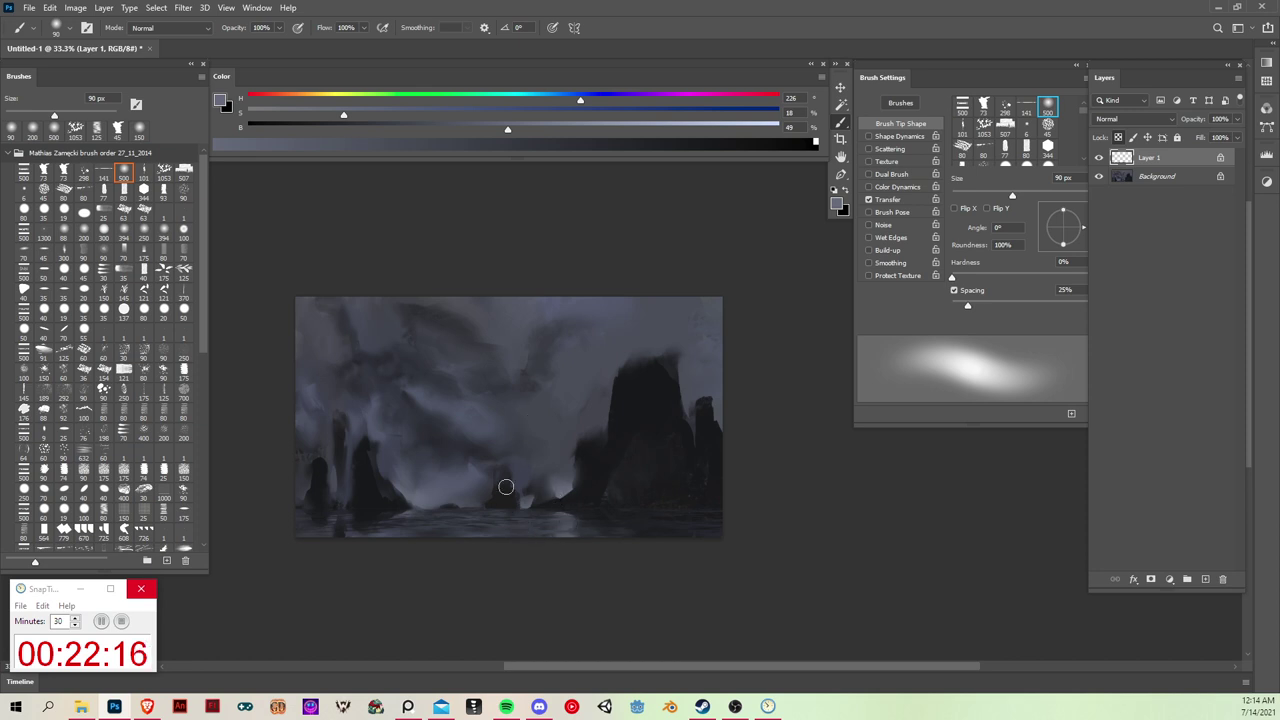
key(bracketright)
key(bracketright)
key(bracketright)
key(bracketright)
key(bracketright)
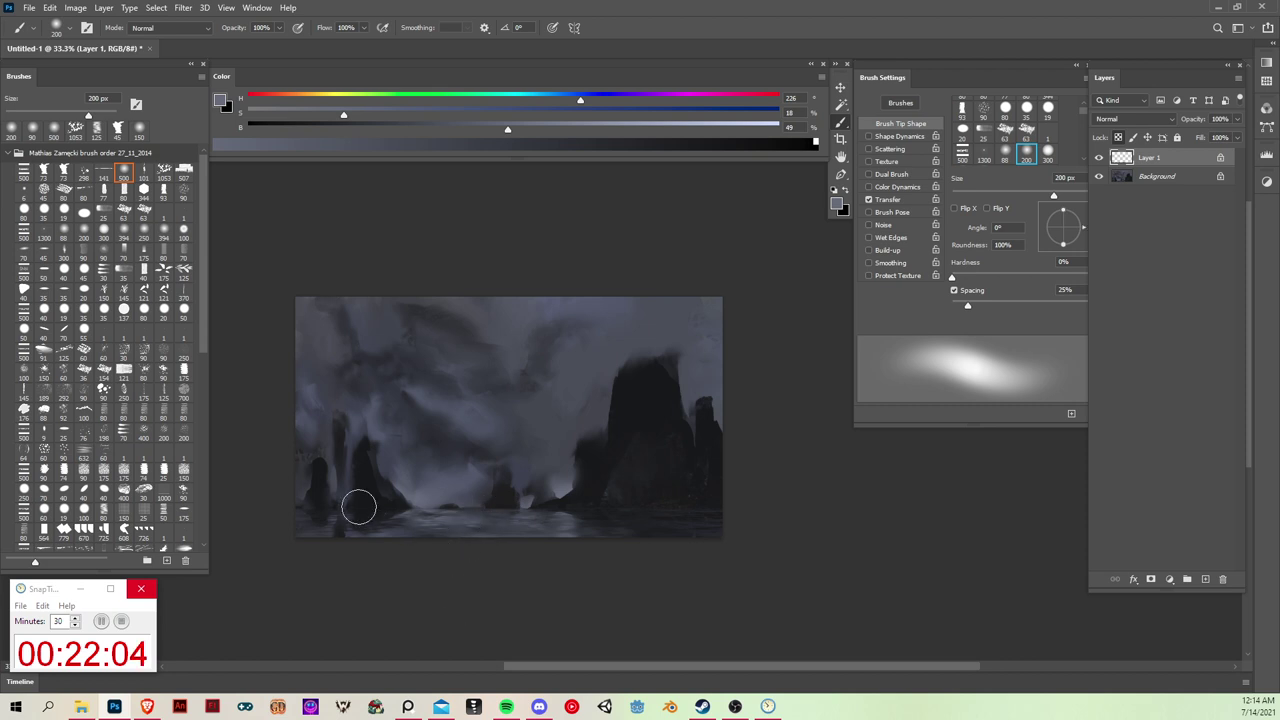
Step: Try a 200 px Color Dodge highlight on the water beneath the left rocks, undo it and restore Normal brush mode
key(alt+shift)
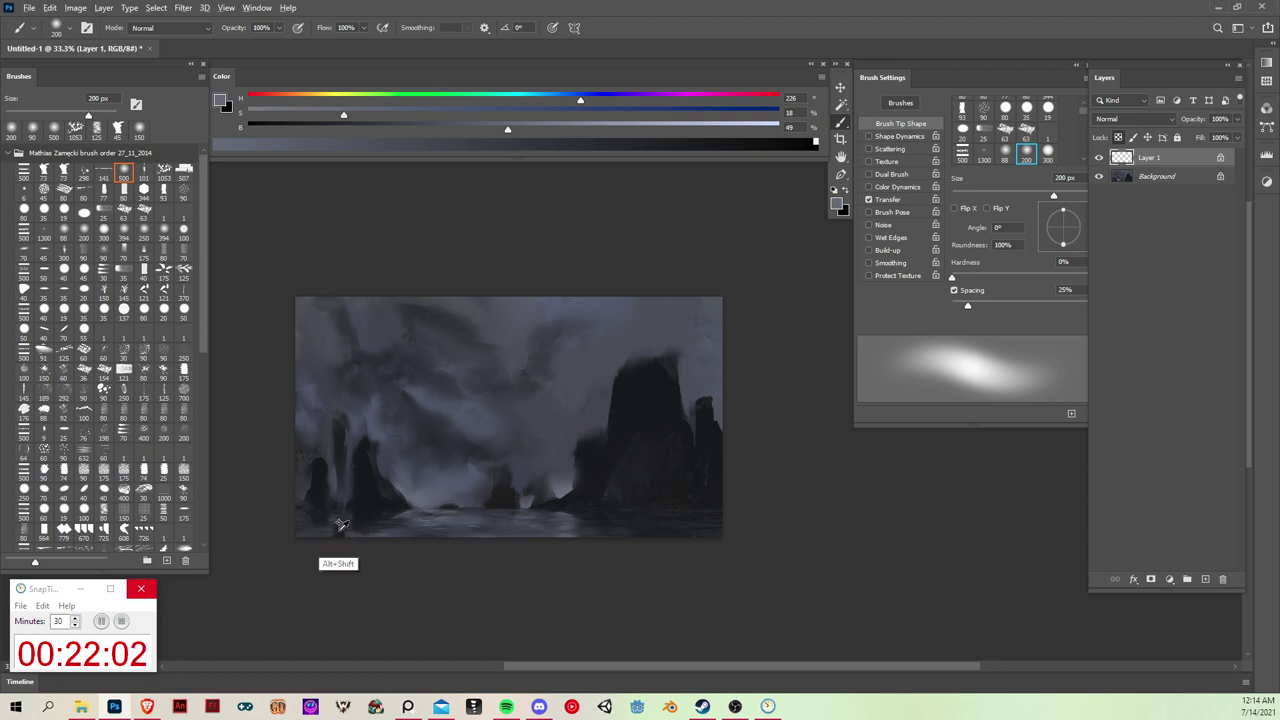
key(alt+shift+d)
key(alt+shift)
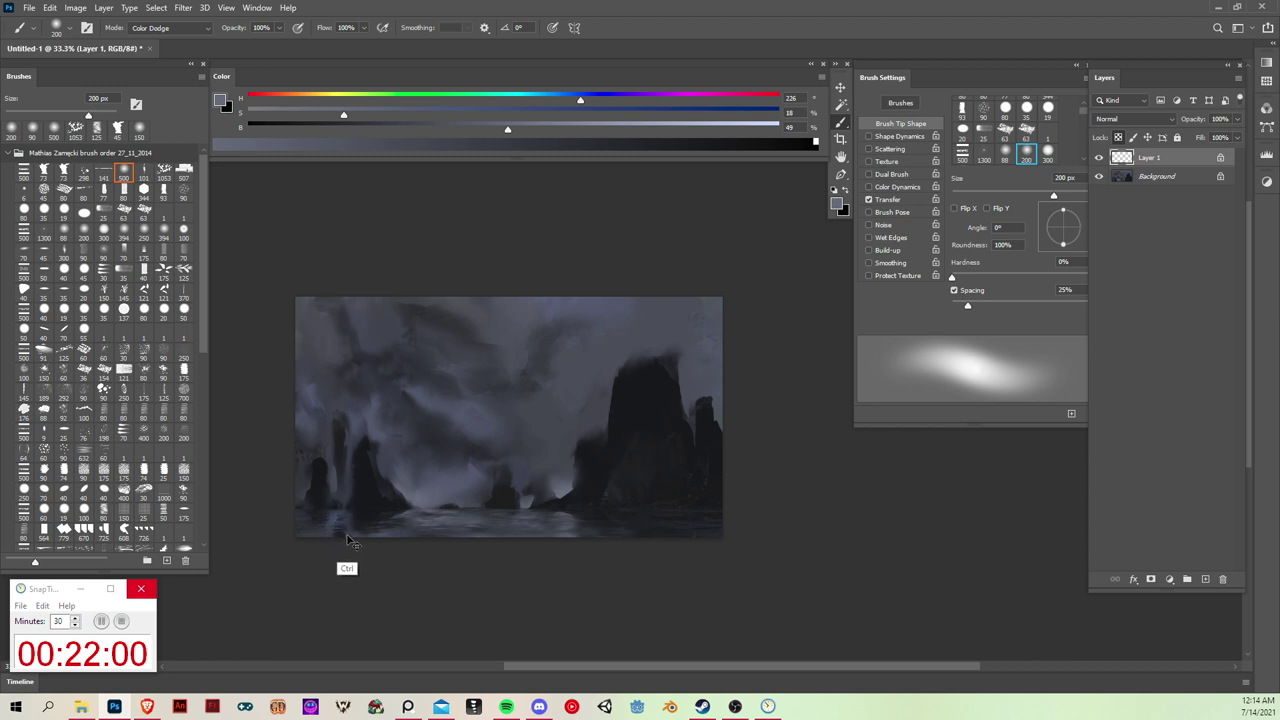
key(alt+shift+n)
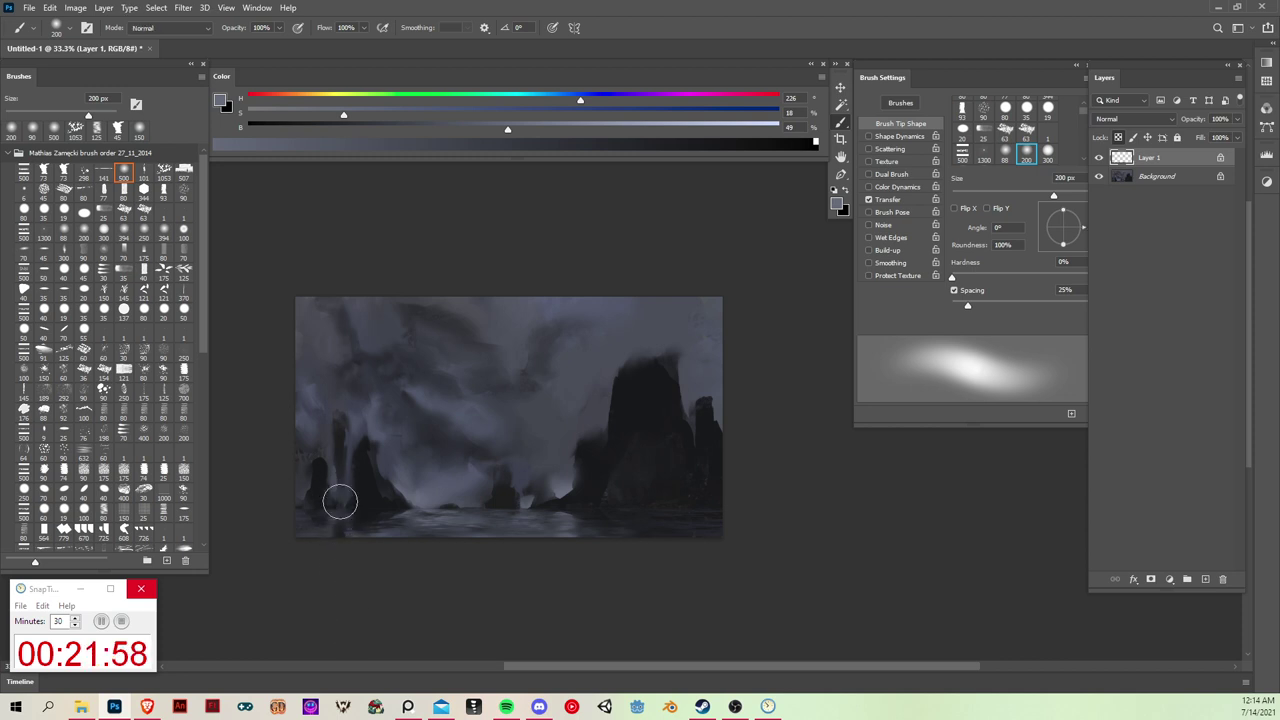
key(ctrl)
Step: Lighten the small ripples beneath the left rocks with the soft brush at 100 px in Normal mode
key(bracketleft)
key(bracketleft)
key(bracketleft)
key(bracketleft)
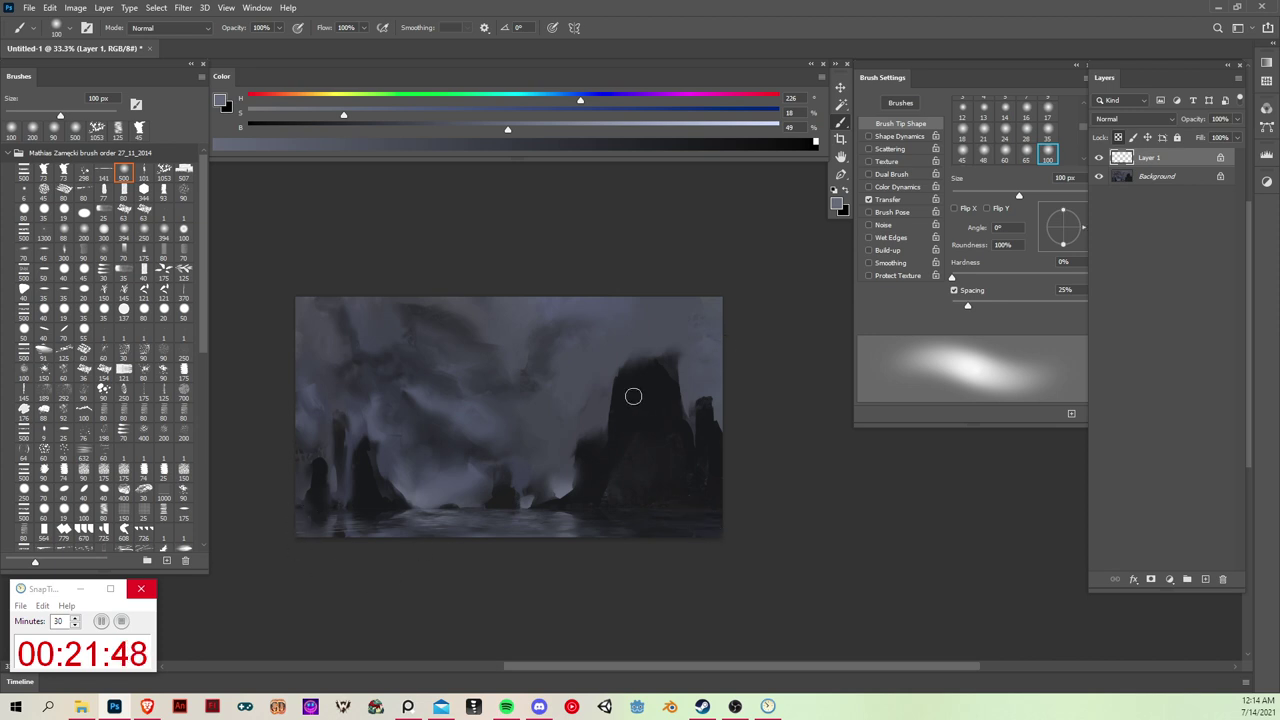
Step: Set the soft brush to 300 px and Color Dodge mode, and try a broad highlight on the water near the central gap
key(bracketright)
key(bracketright)
key(bracketright)
key(bracketright)
key(bracketright)
key(bracketright)
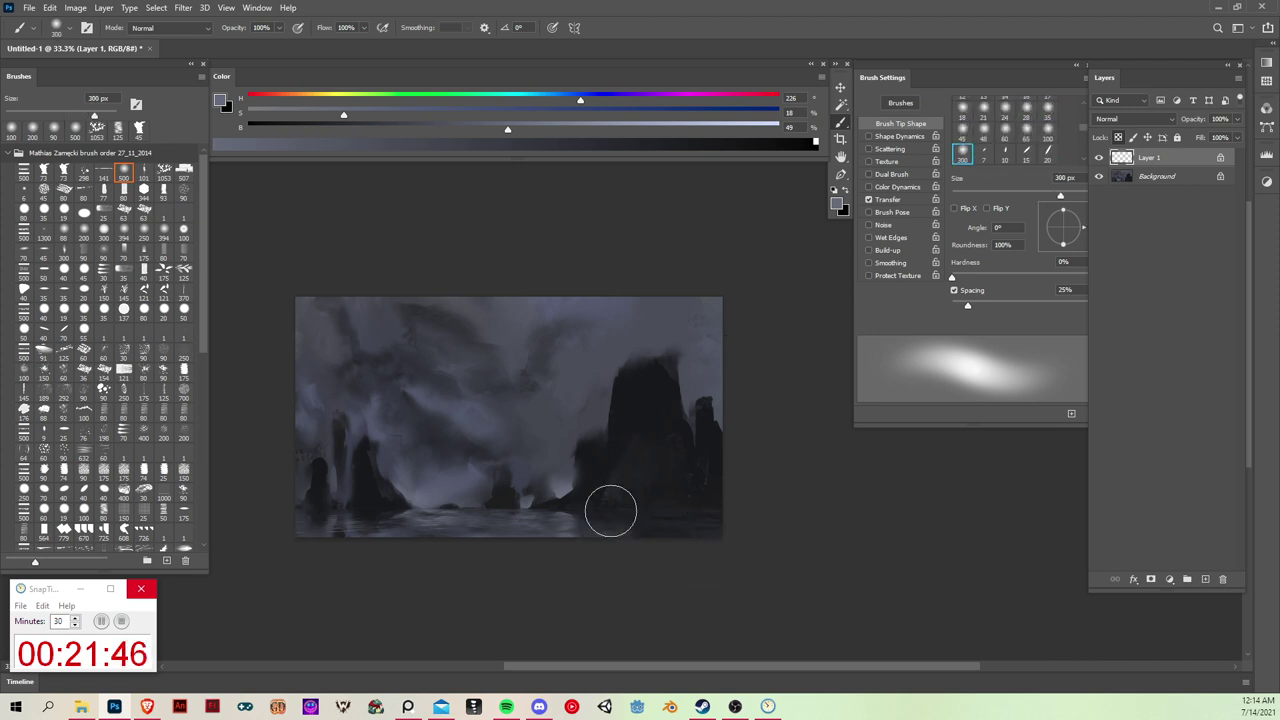
key(shift+alt+d)
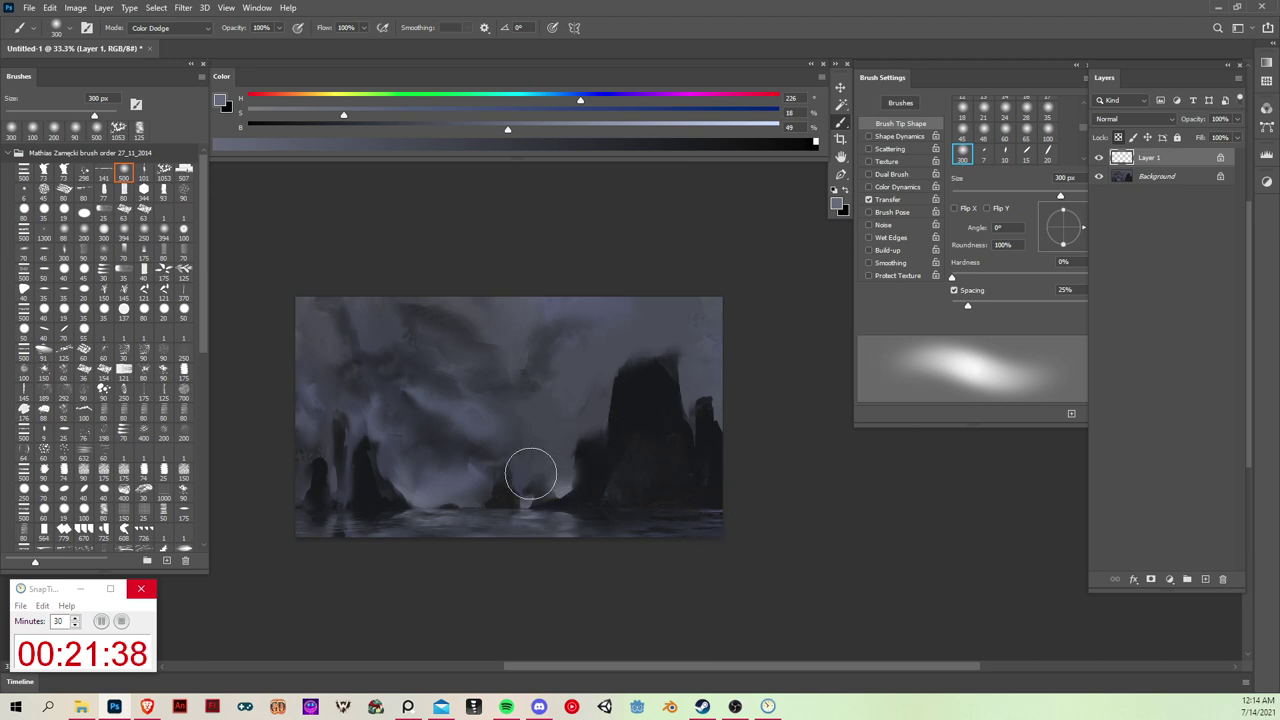
key(ctrl)
drag(527, 481, 547, 481)
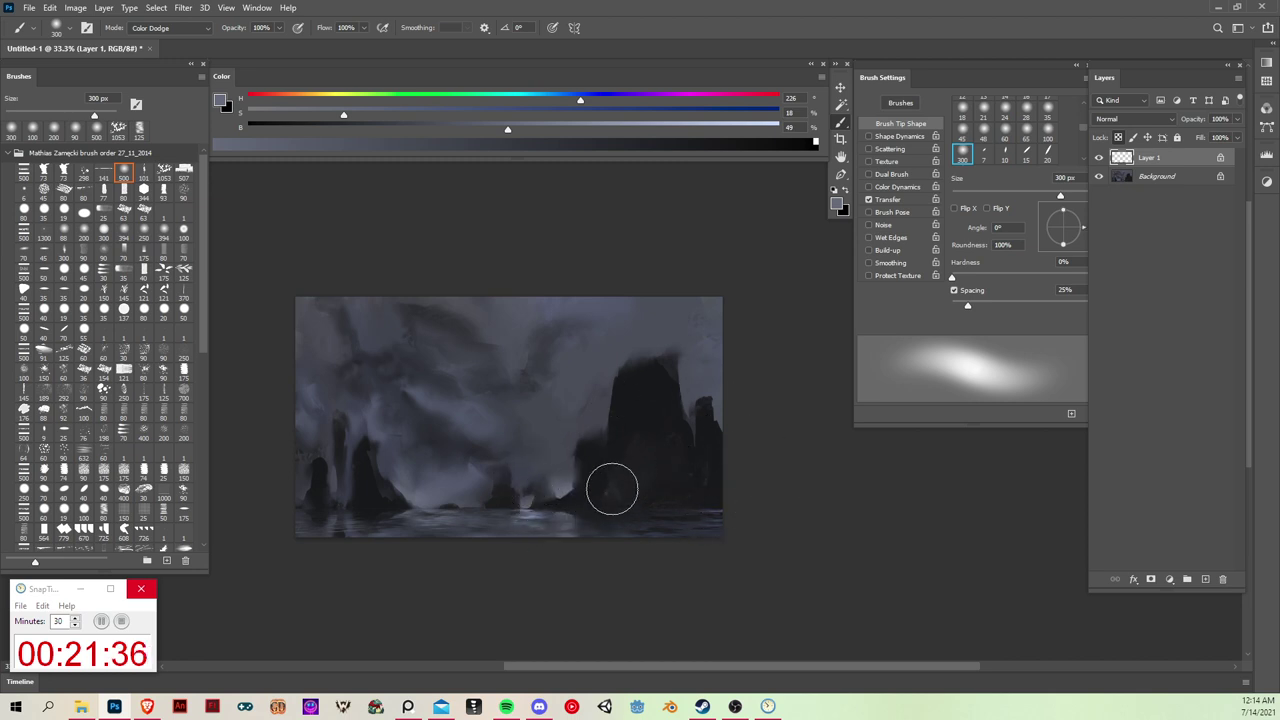
key(ctrl)
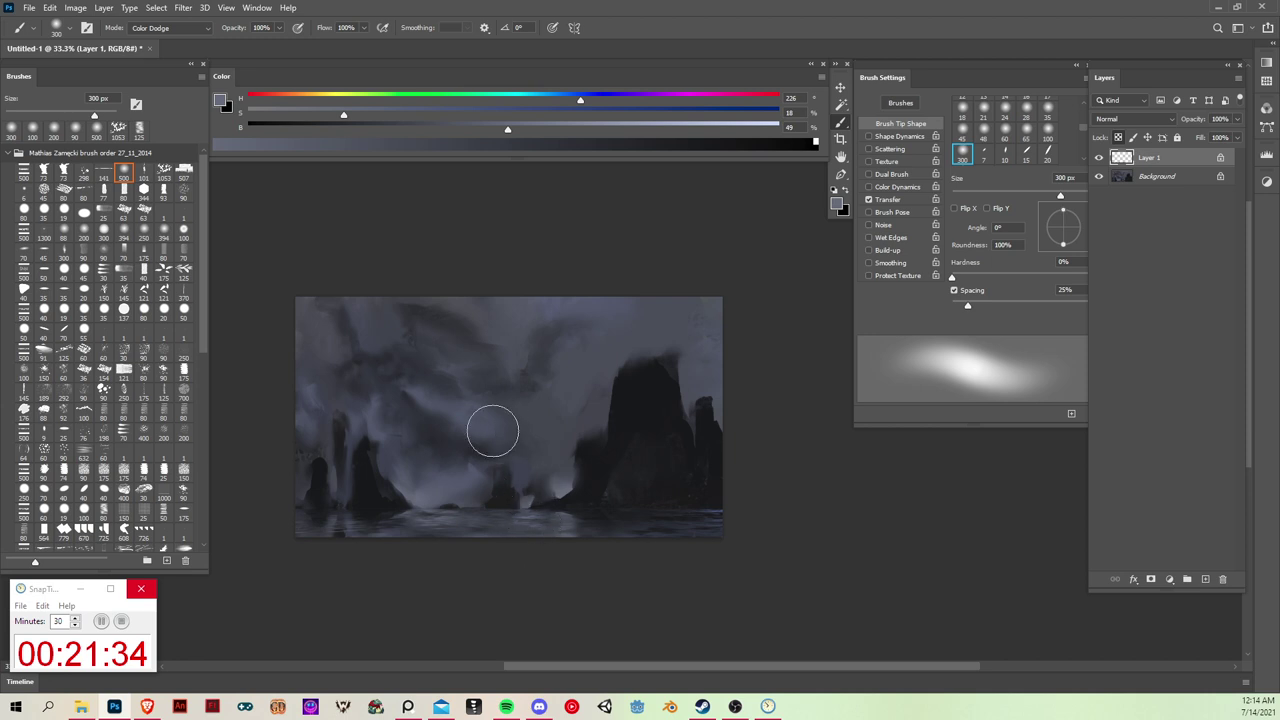
Step: Paint small Color Dodge glints on the water with the 80 px soft brush and merge the layer into the background
key(bracketleft)
key(bracketleft)
key(bracketleft)
key(bracketleft)
key(bracketleft)
key(bracketleft)
key(bracketleft)
key(bracketleft)
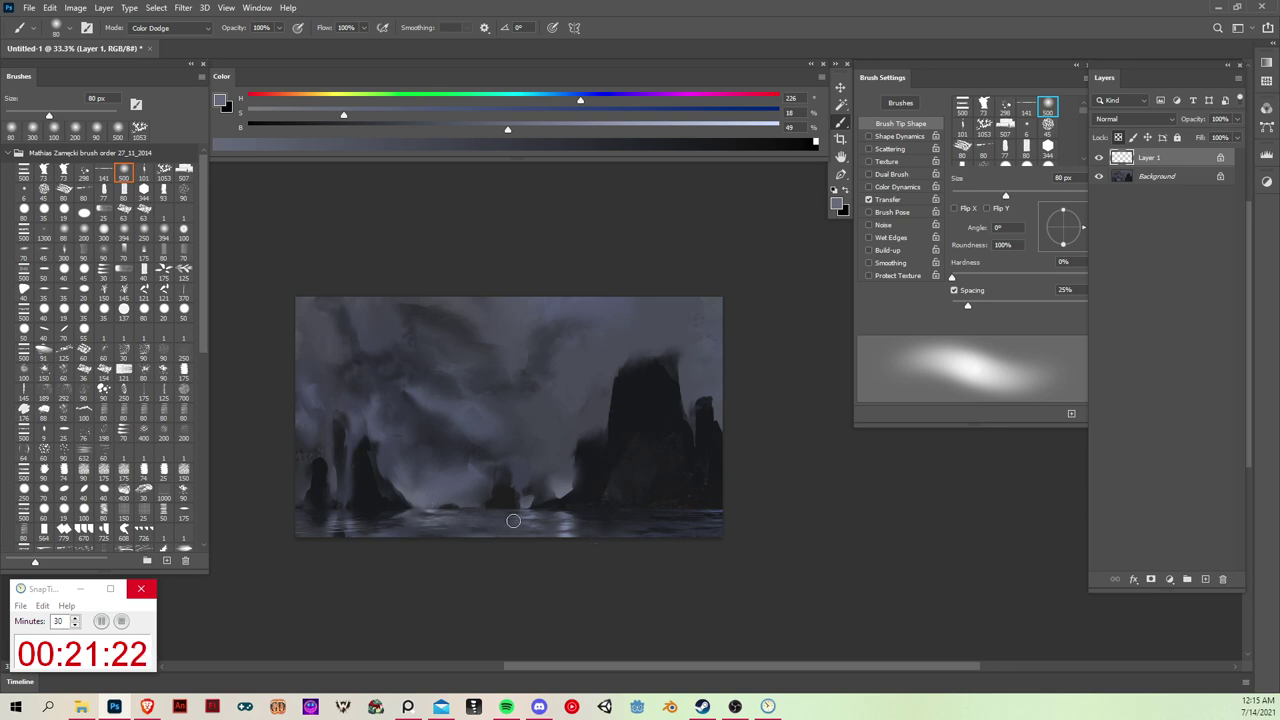
key(ctrl+e)
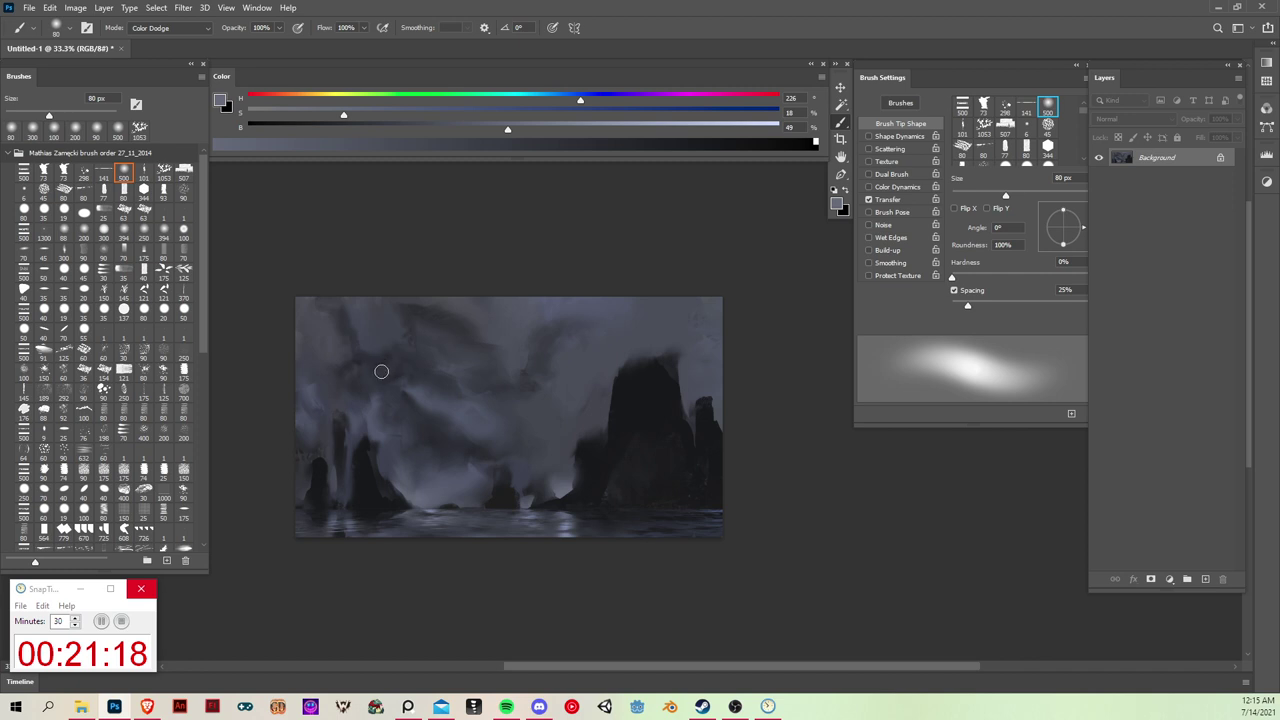
Step: Smudge the clouds in the upper-left sky with the textured smudge brush at about 300 px
key(r)
key(])
key(])
key(])
key(])
key(])
key(])
key(])
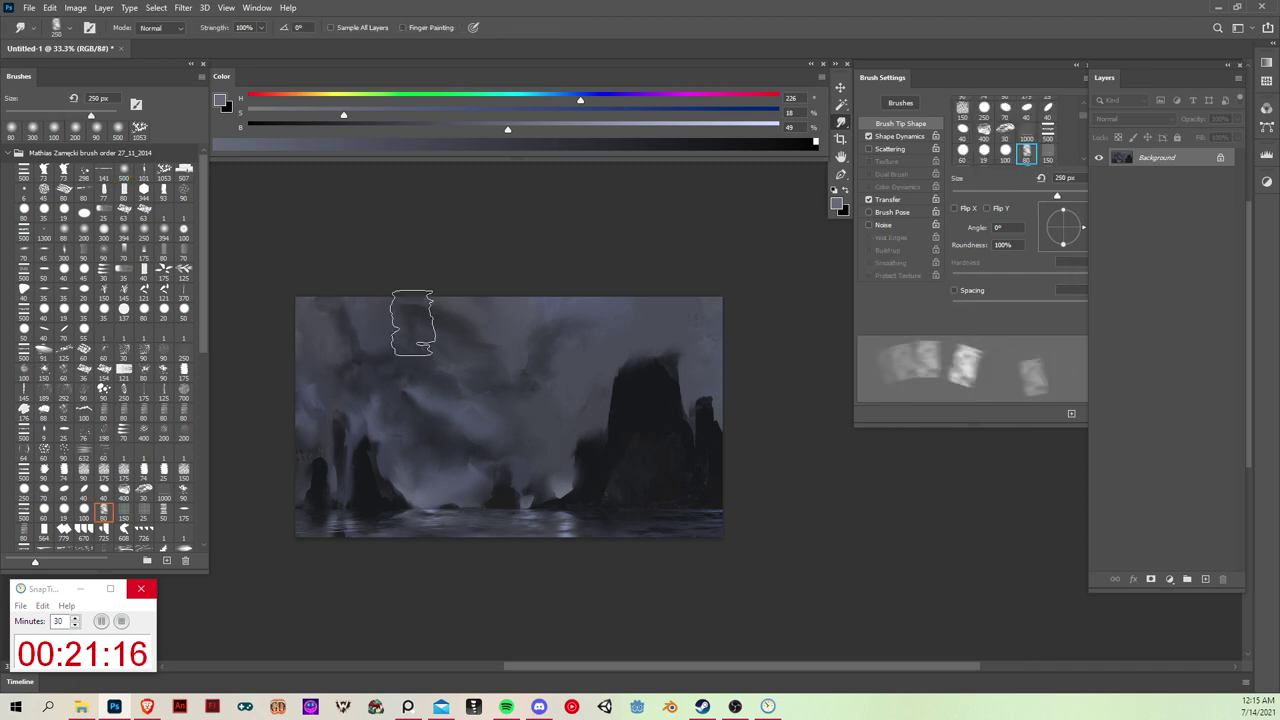
key([)
key([)
key([)
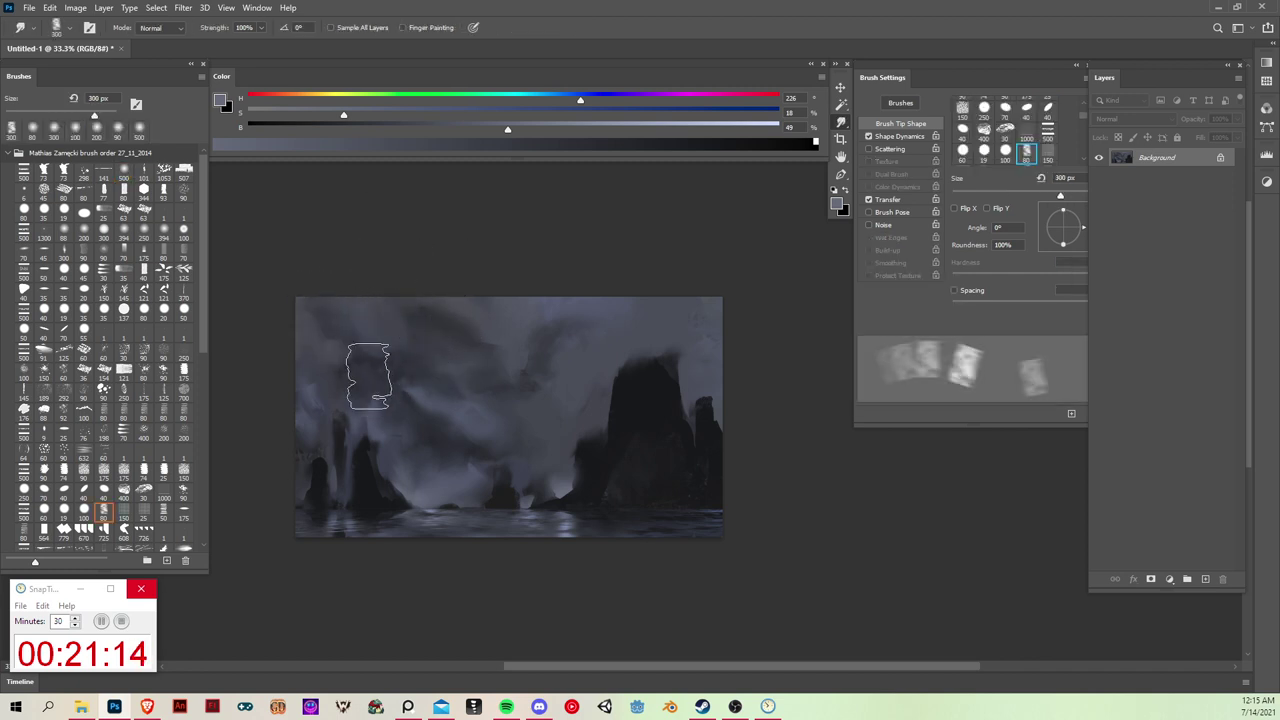
Step: Select the dark cloud tones across the sky with the Magic Wand, discarding the first selection
key(w)
click(530, 388)
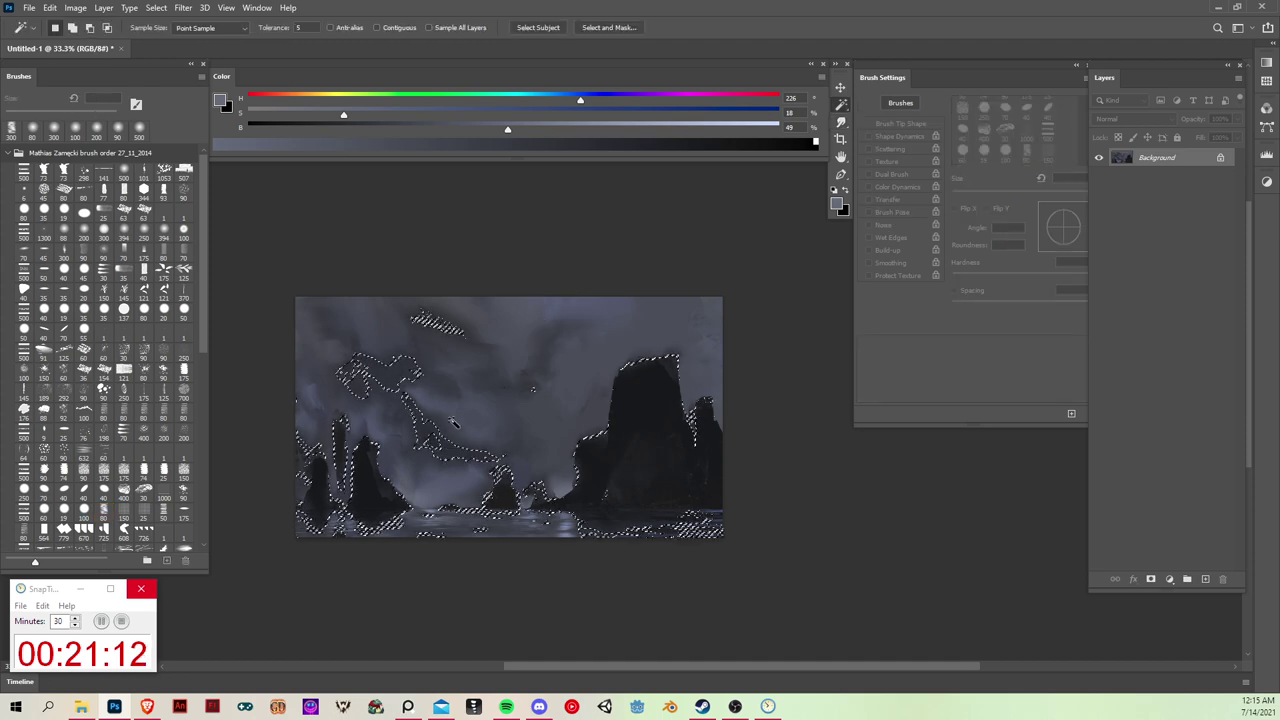
key(ctrl+d)
click(459, 444)
Step: Paint a blue Color Dodge glow (H 219, S 24, B 37) through the selection above the small central rock with the 500 px soft brush, and deselect
key(v)
key(b)
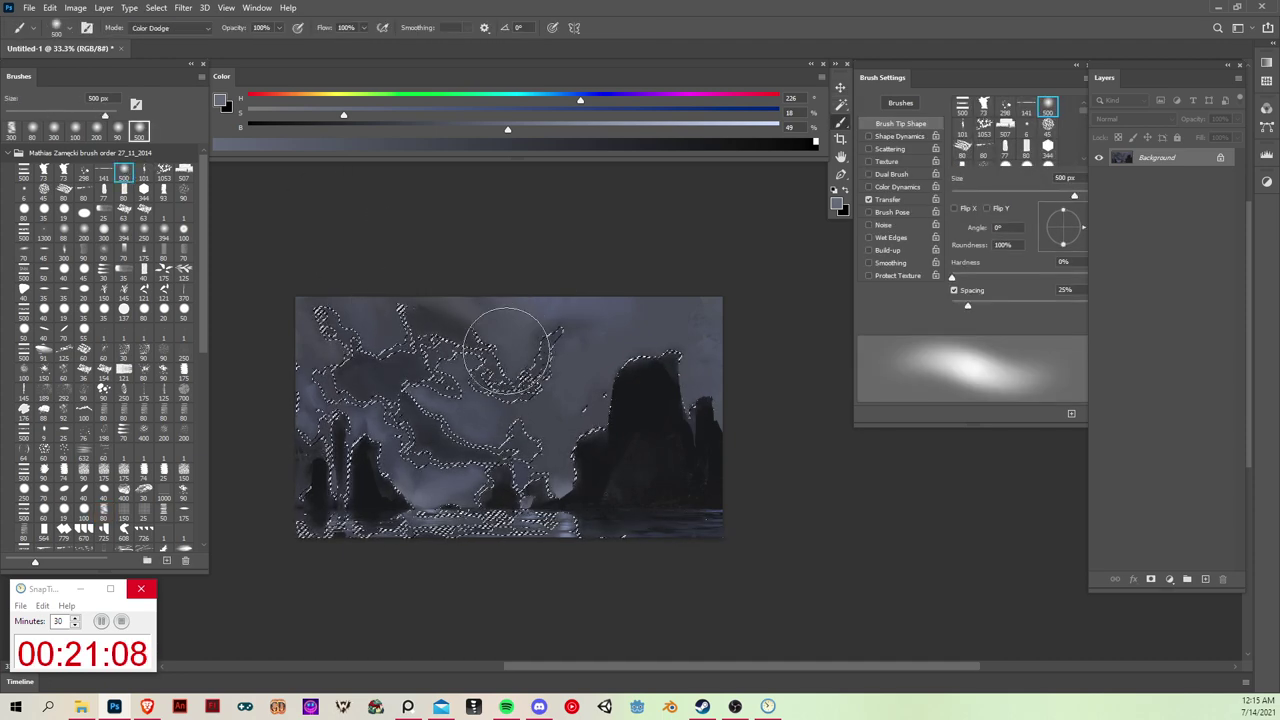
alt+click(520, 471)
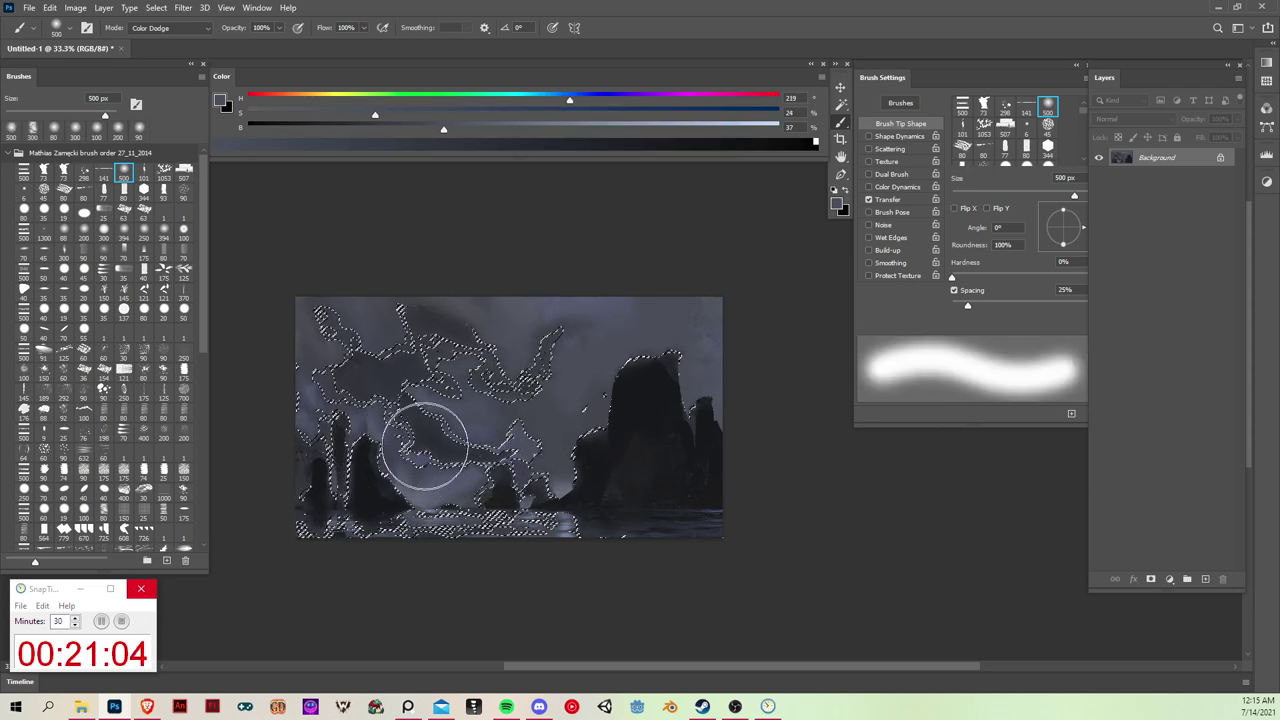
mouse_move(425, 446)
mouse_down()
mouse_move(469, 459)
mouse_move(338, 391)
mouse_move(312, 410)
mouse_move(314, 435)
mouse_move(303, 426)
mouse_move(622, 397)
mouse_move(570, 480)
mouse_move(550, 448)
mouse_move(608, 443)
mouse_move(526, 349)
mouse_up()
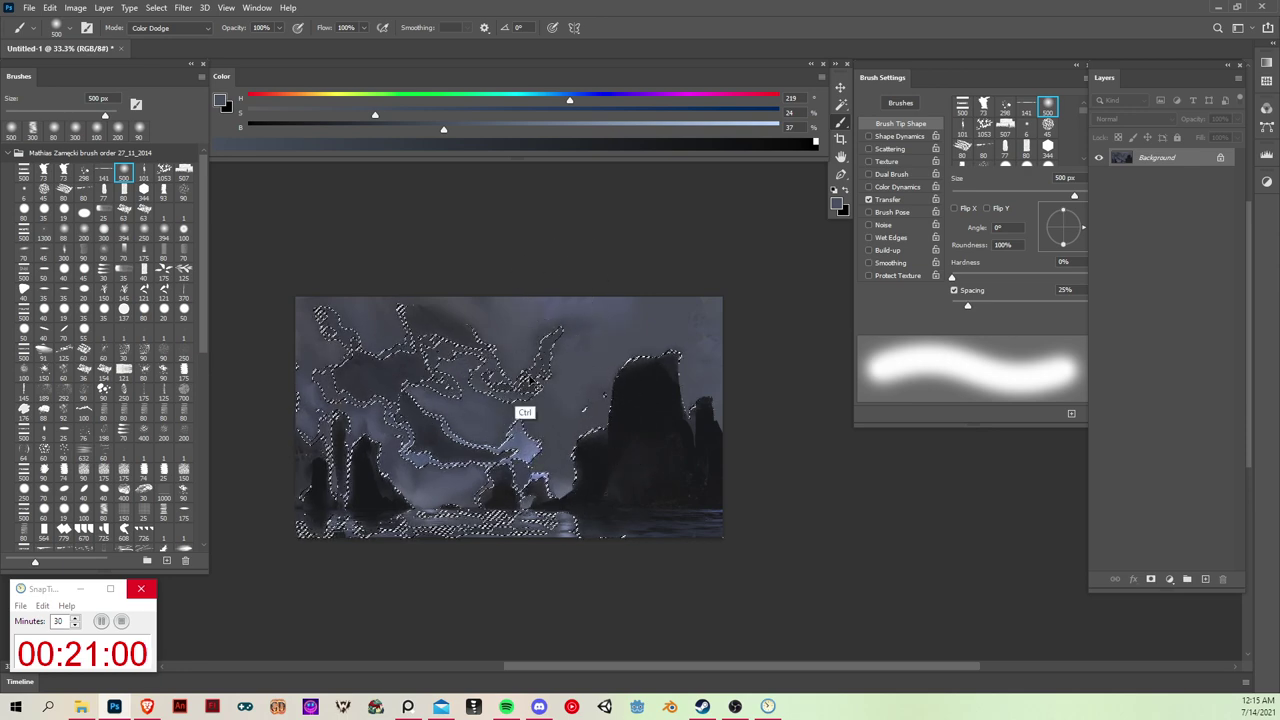
key(ctrl+d)
Step: Select the pale cloud tones near the horizon with the Magic Wand and try a Color Dodge glow inside them
key(w)
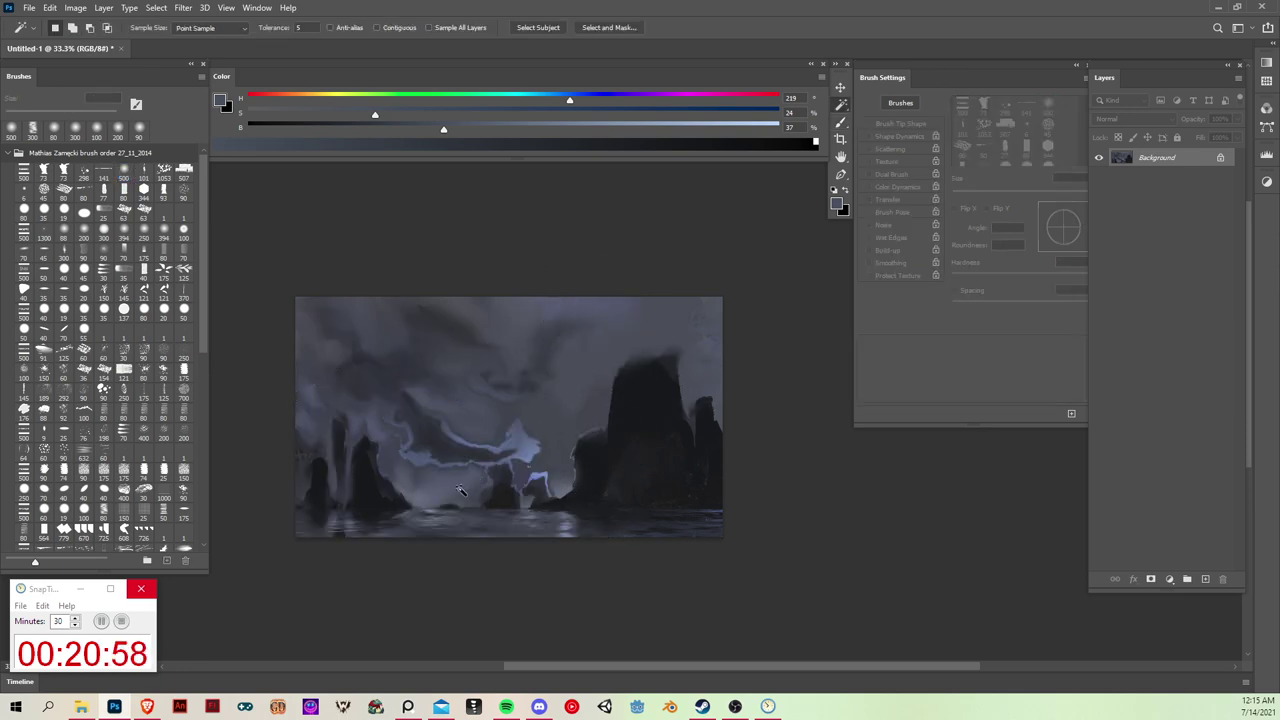
click(476, 484)
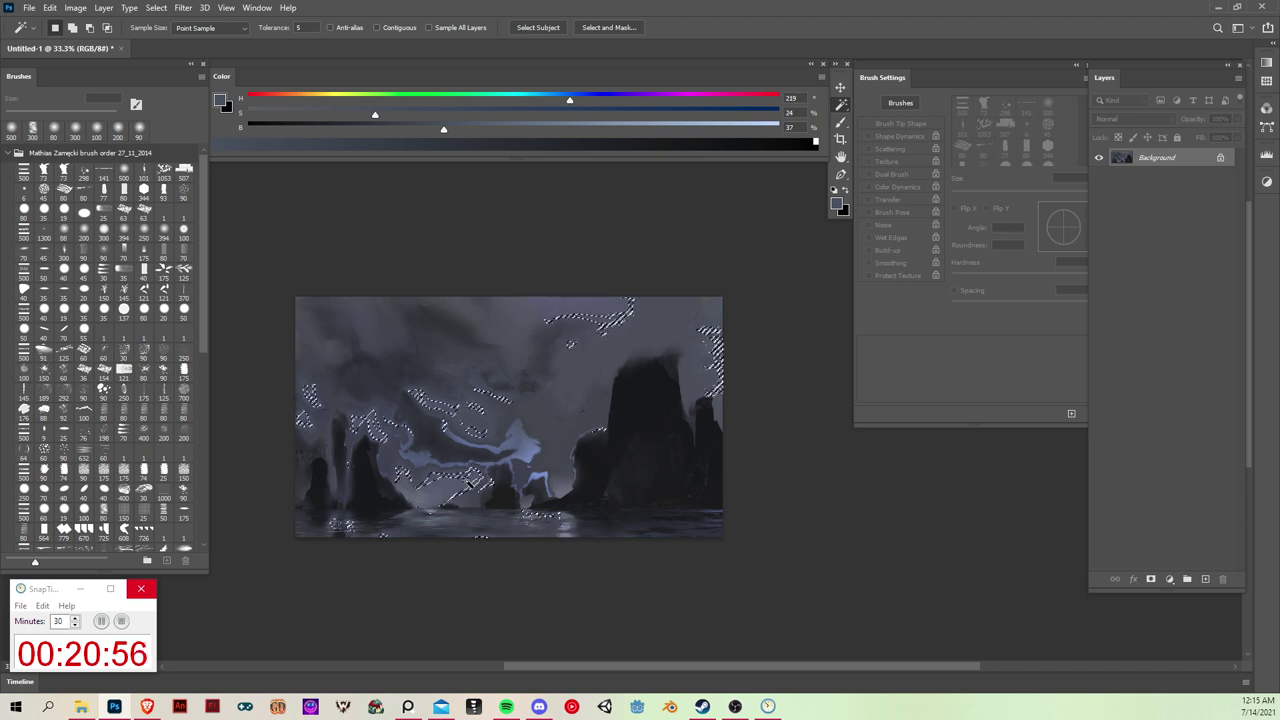
key(b)
key(ctrl)
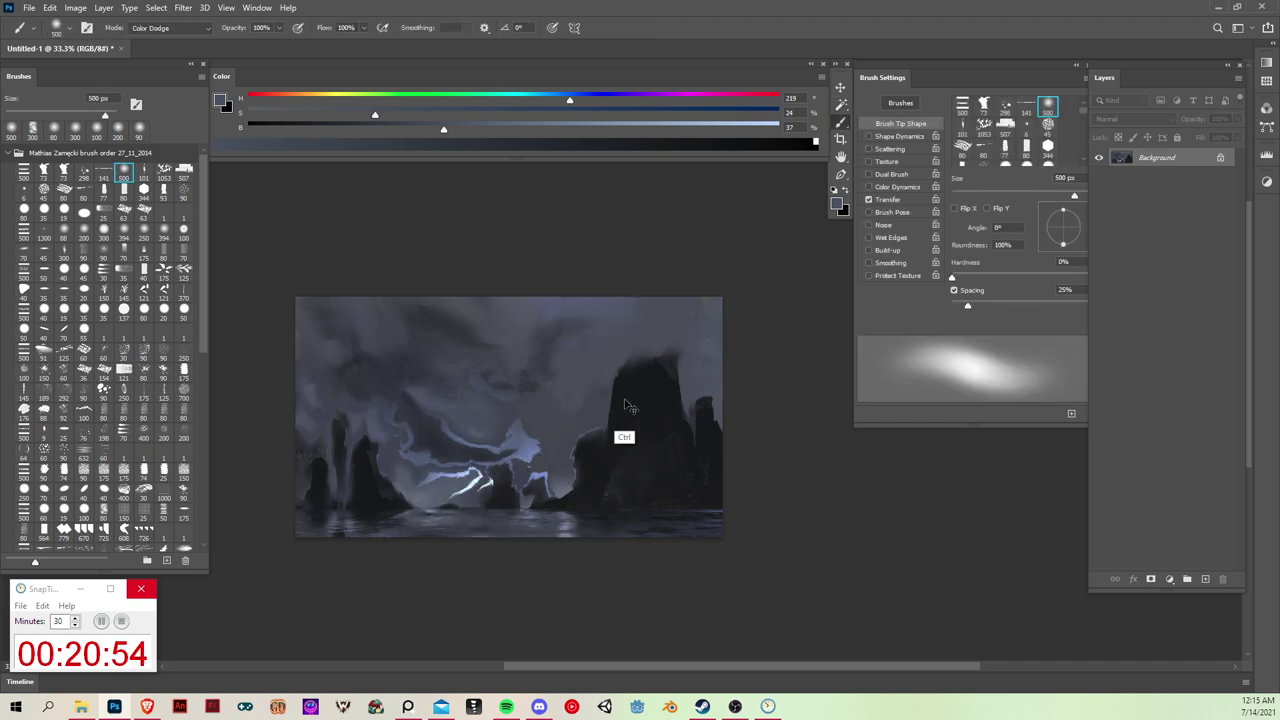
key(ctrl)
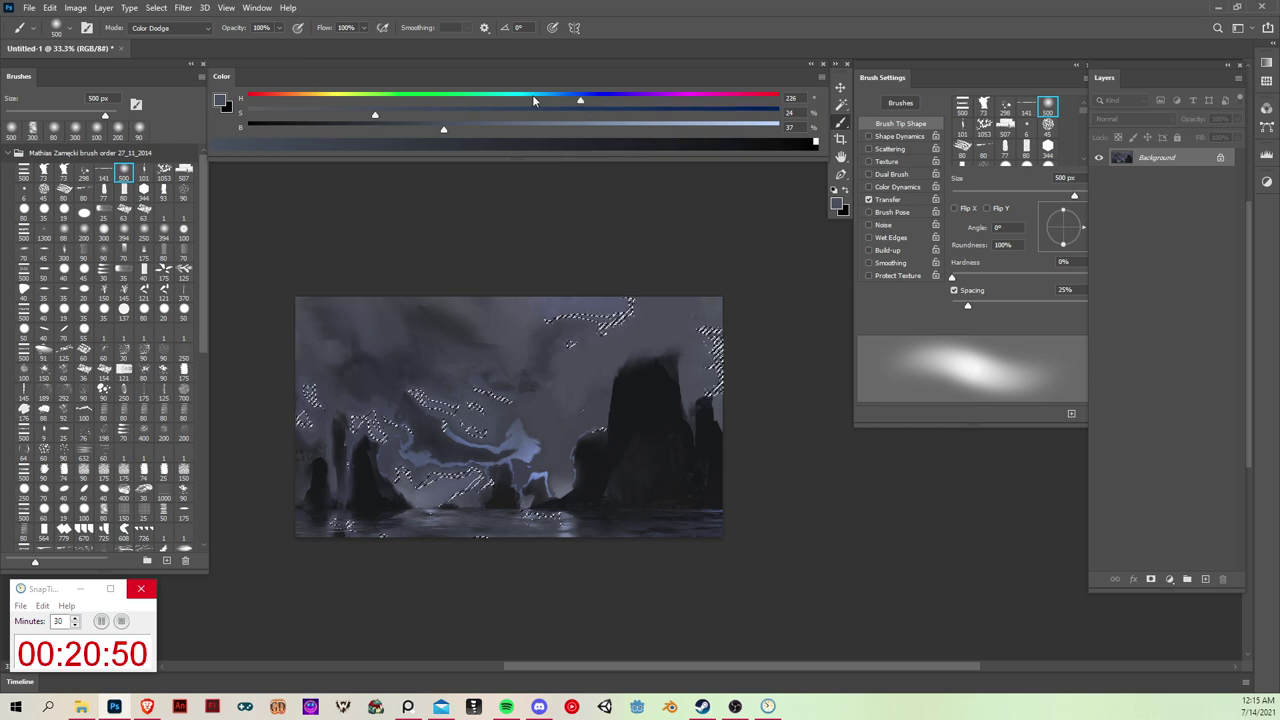
Step: Try a warm Color Dodge tint at hue 19 within the selected sky areas near the tall rock, undo it and deselect
drag(570, 100, 276, 100)
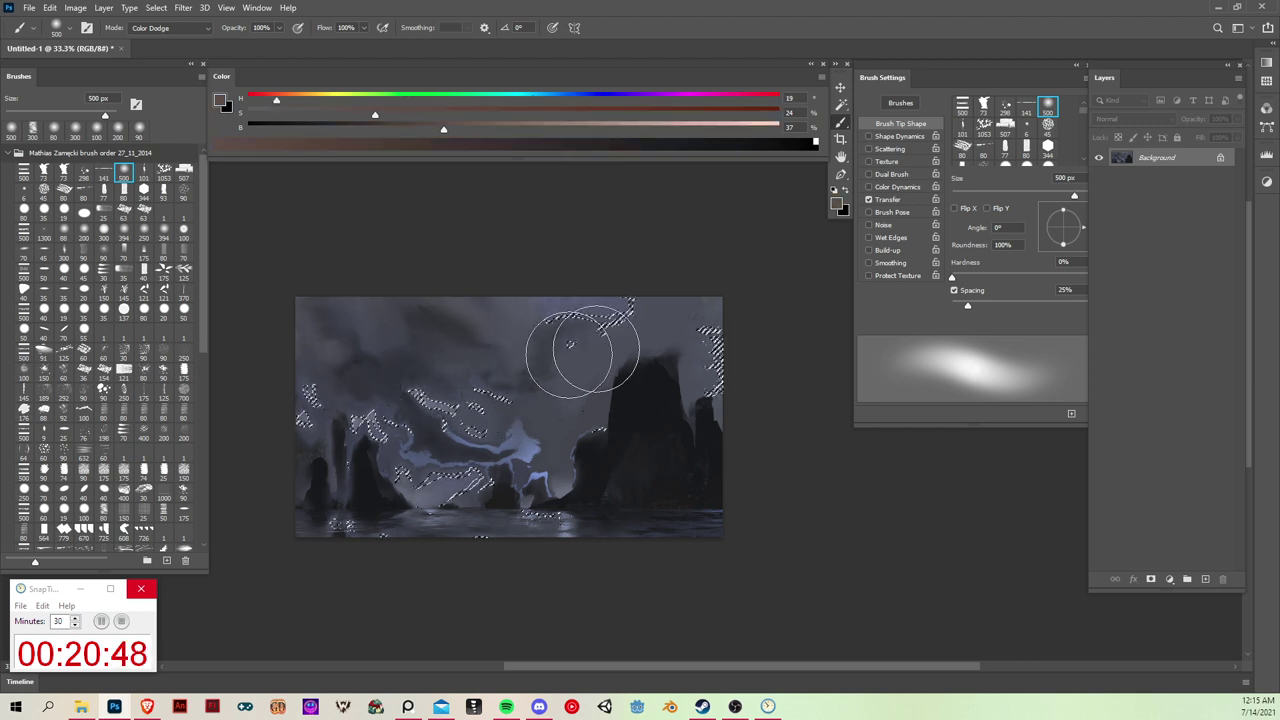
key(ctrl)
key(ctrl)
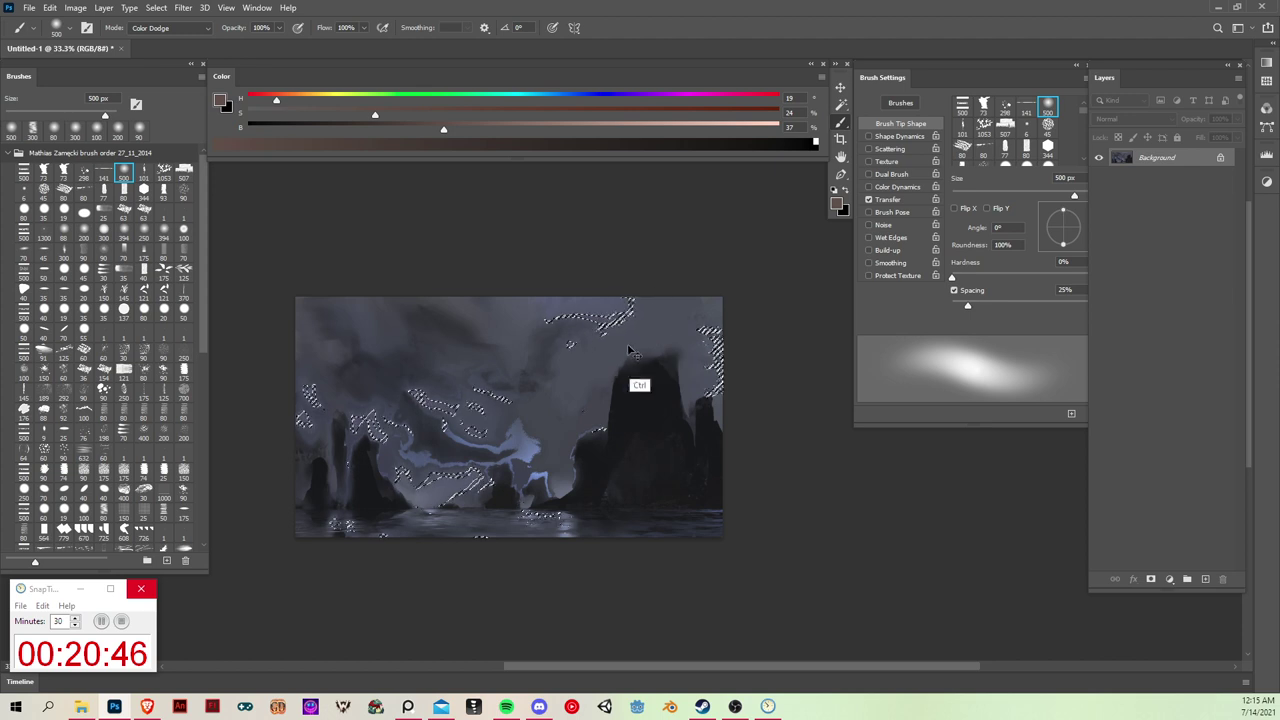
key(ctrl+d)
Step: Smudge the glow in the gap beside the right rock and soften that rock's lit edge with a reduced textured smudge brush
key(r)
key([)
key([)
key([)
key([)
key([)
key([)
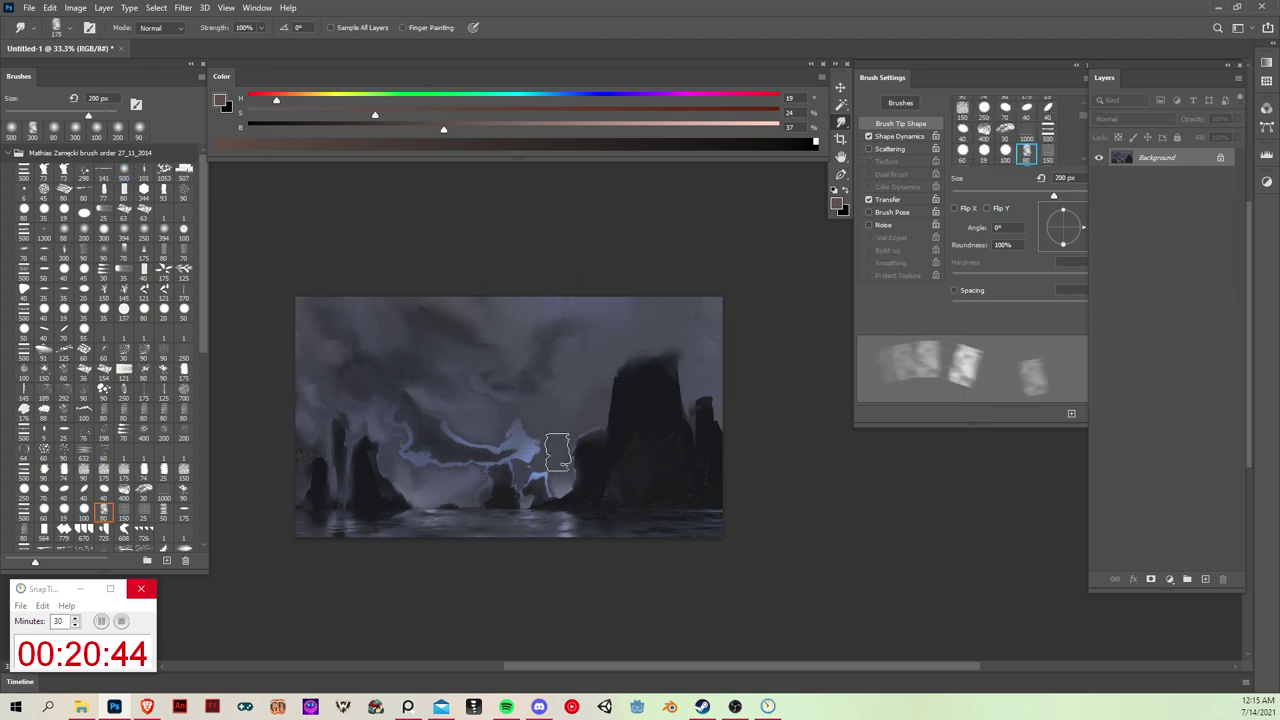
drag(531, 497, 534, 496)
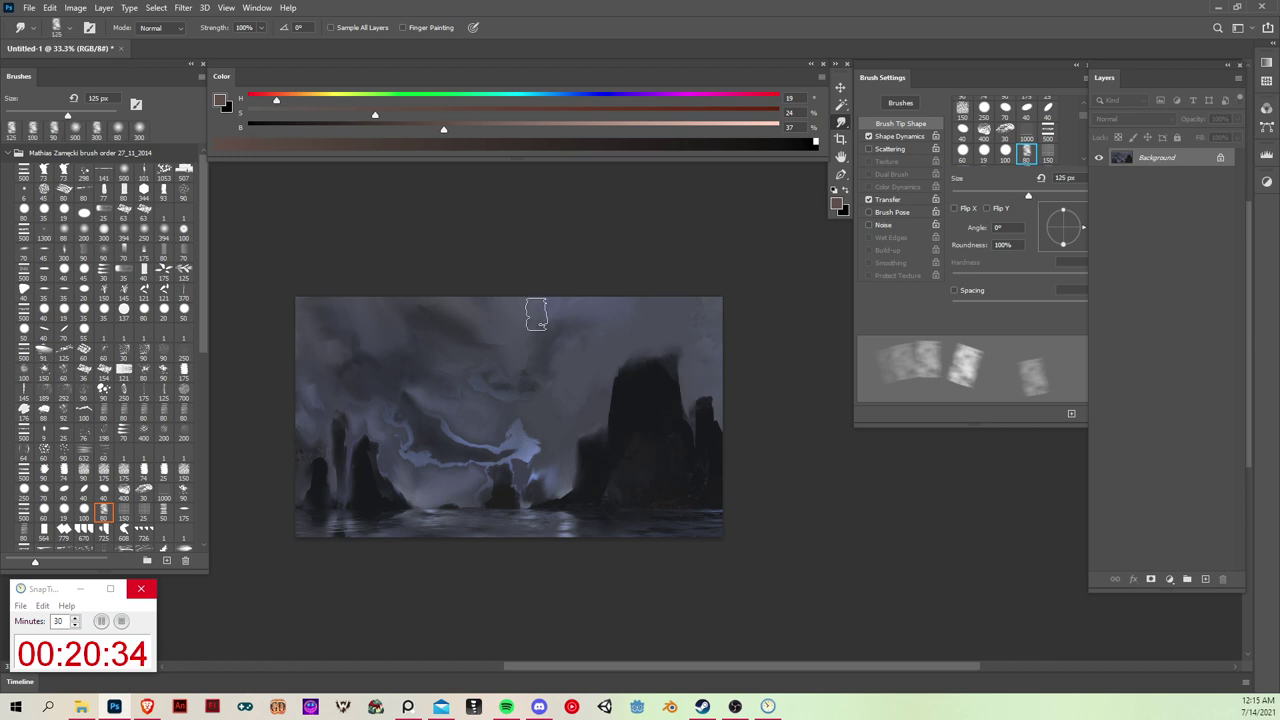
Step: Smudge the remaining blue glow bands into the clouds and around the small central rock, reducing the smudge brush from 175 to 90 px
key(bracketright)
key(bracketright)
key(bracketright)
key(bracketright)
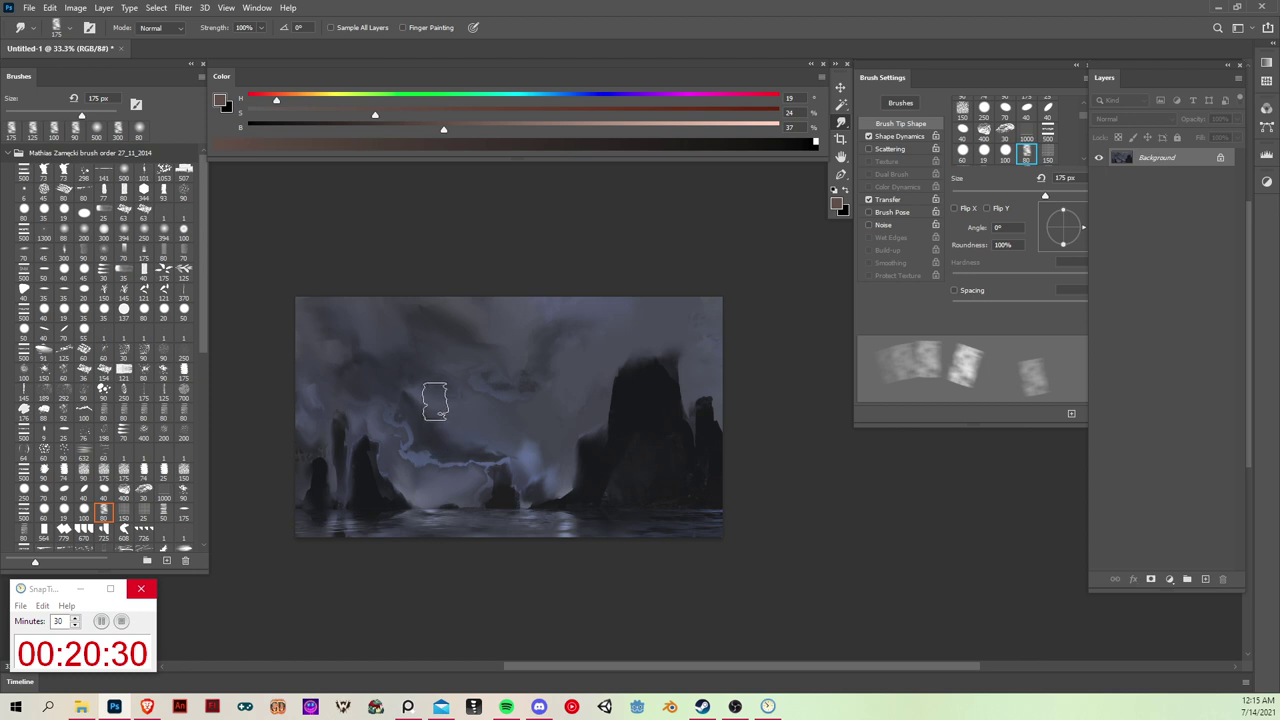
key(bracketleft)
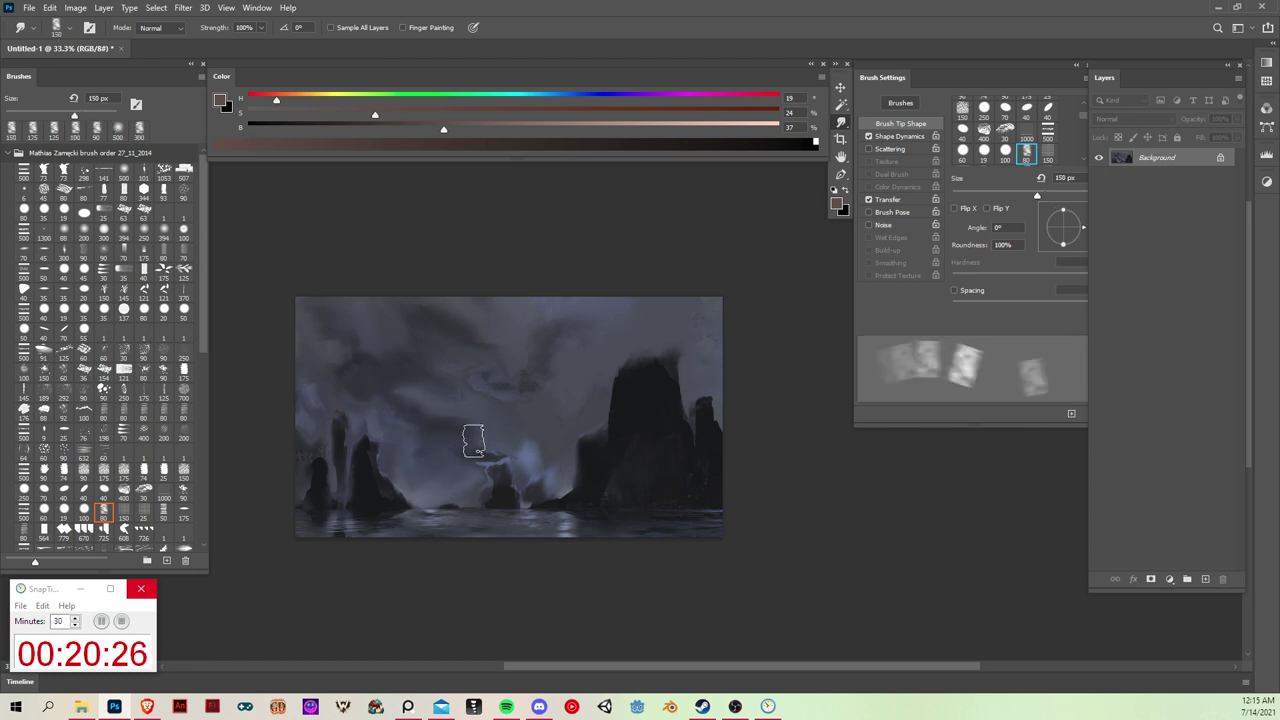
key(bracketleft)
key(bracketleft)
key(bracketleft)
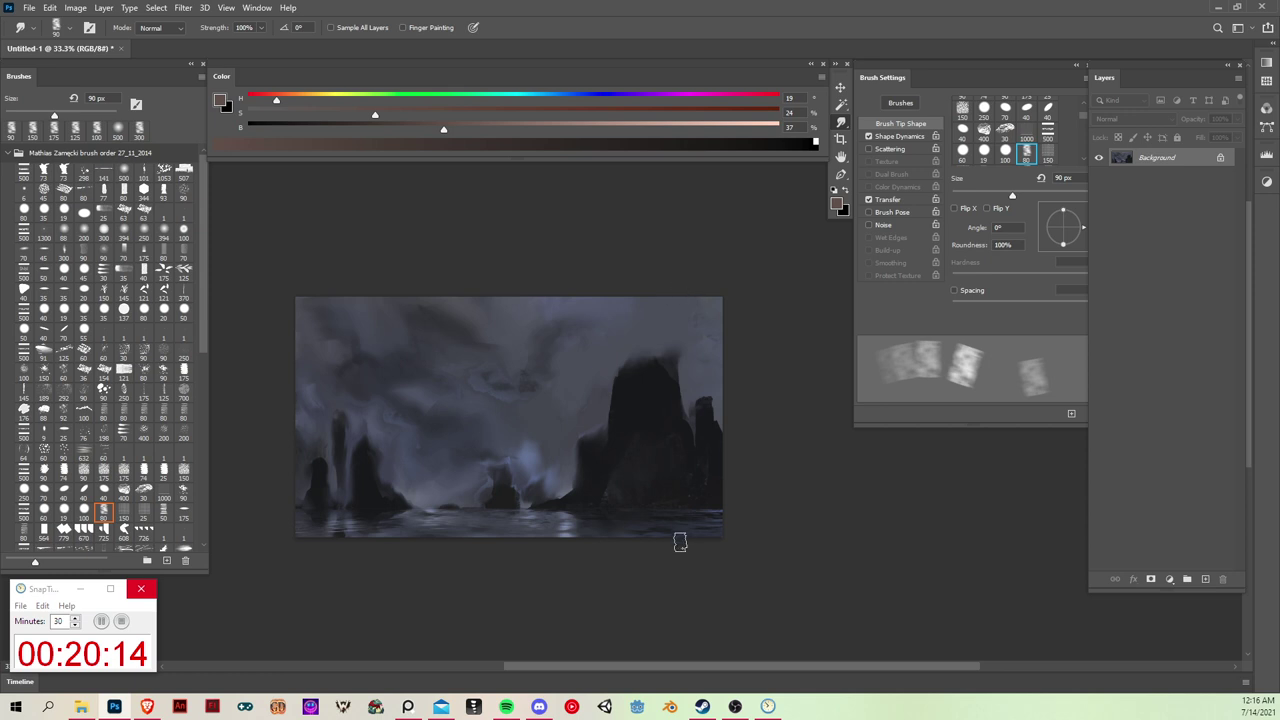
Step: Choose the 35 px hard round brush, enlarge it to 40 px and set its blend mode to Normal
key(v)
key(ctrl)
key(v)
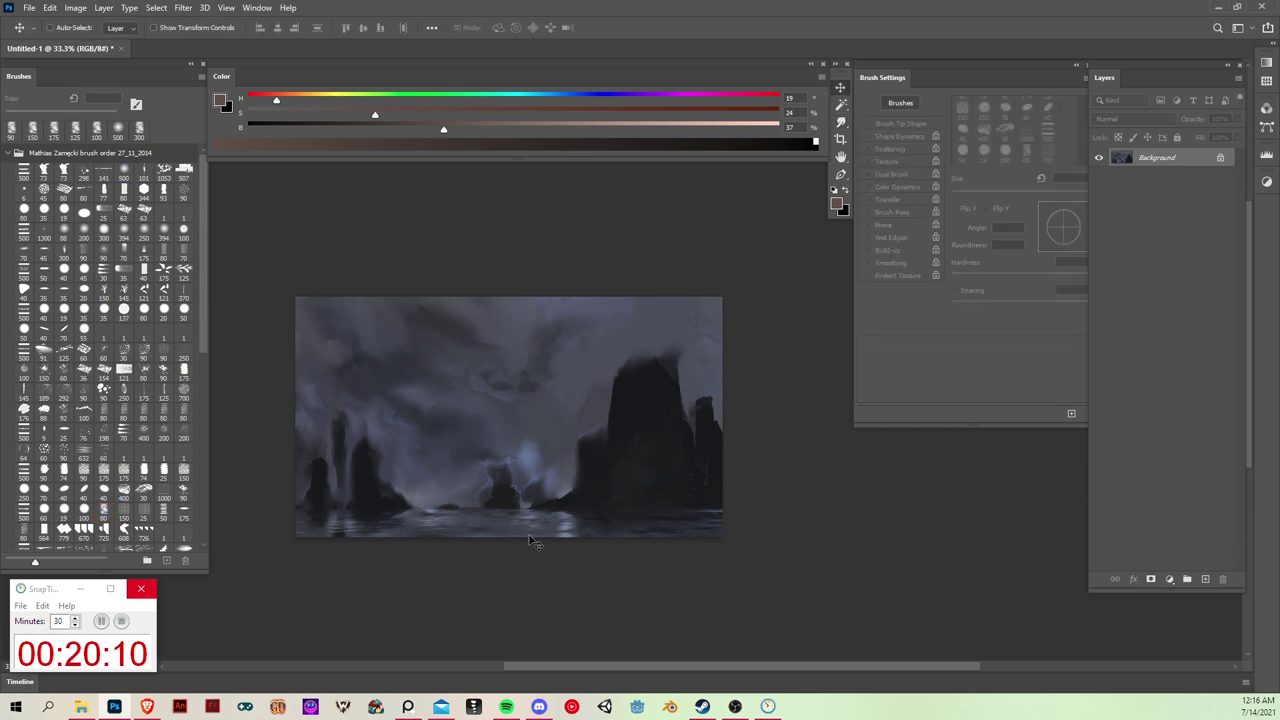
key(b)
click(45, 172)
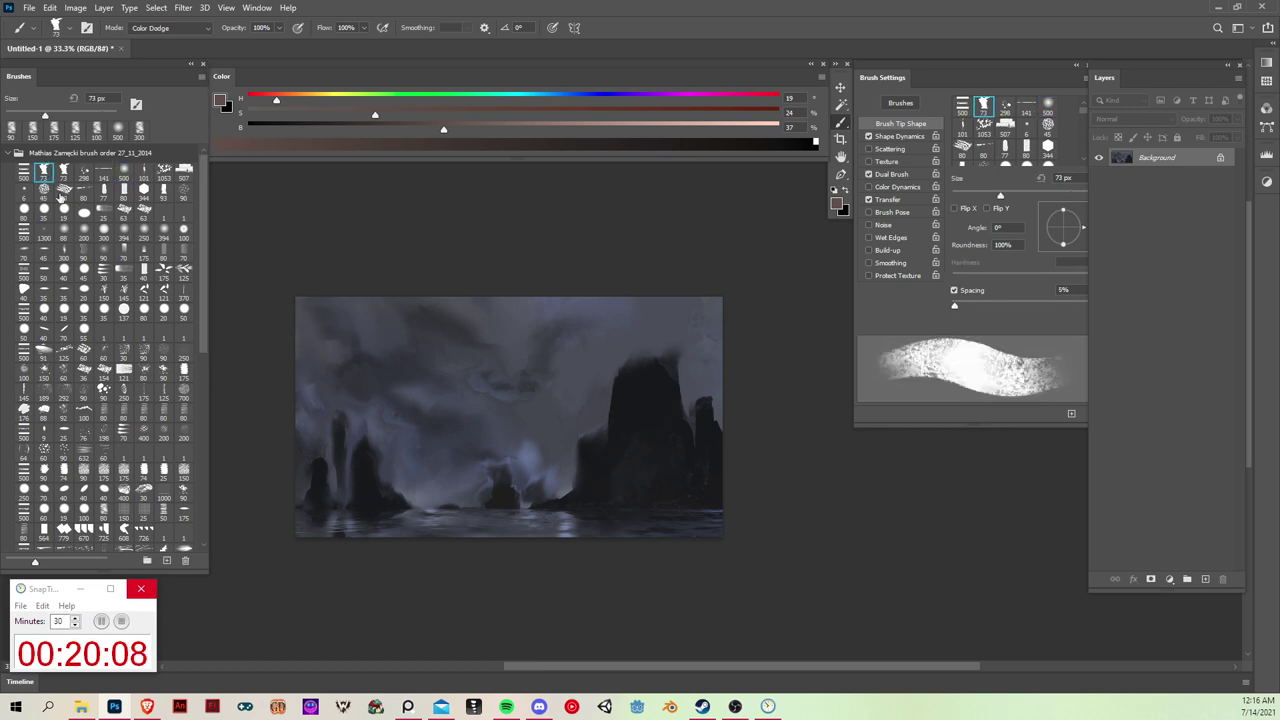
click(44, 211)
key(bracketleft)
key(bracketleft)
key(bracketright)
key(bracketright)
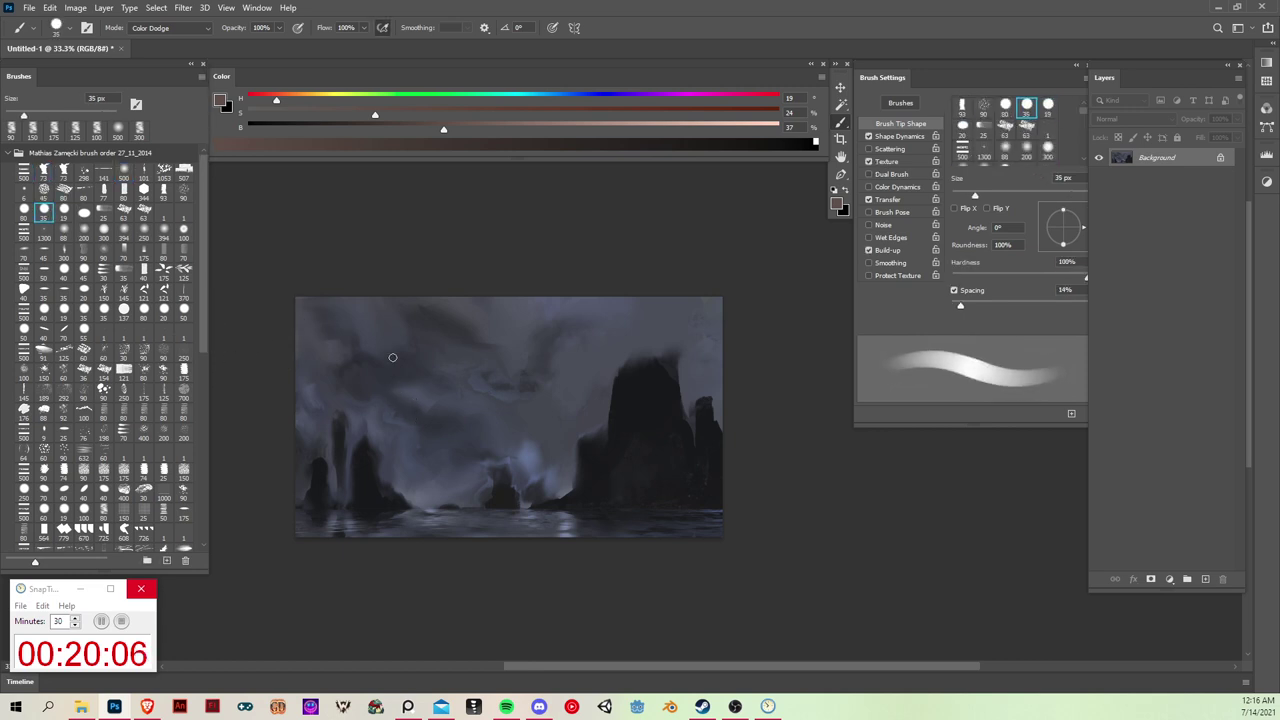
key(bracketright)
alt+click(379, 427)
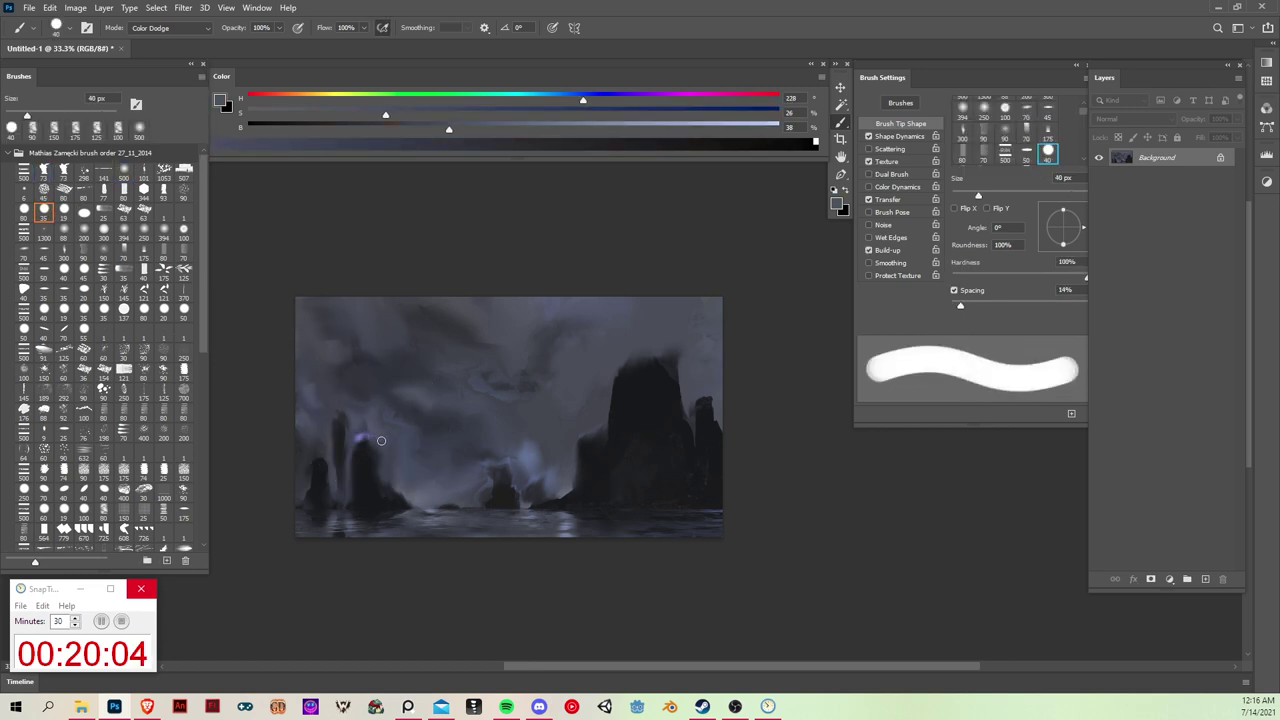
key(ctrl)
key(shift+alt+n)
Step: Trim the top and right slope of the largest rock in the left group with sampled blue-grey sky tones
alt+click(375, 429)
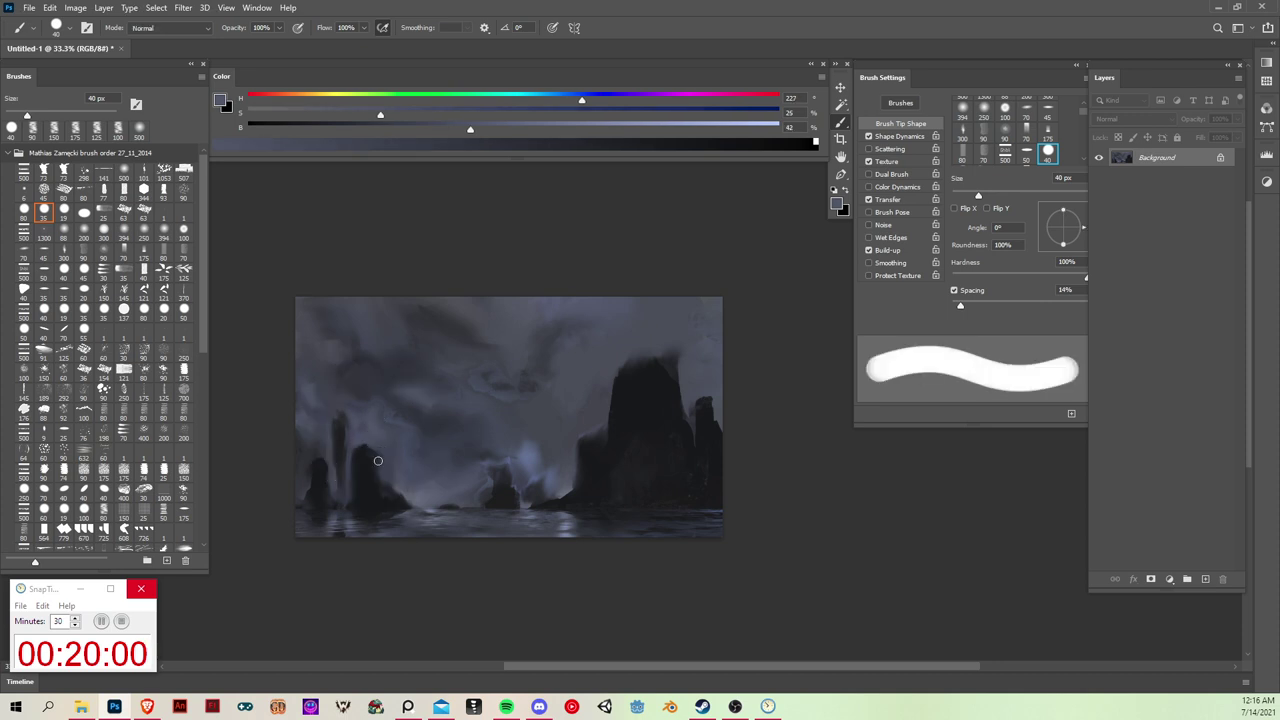
alt+click(384, 466)
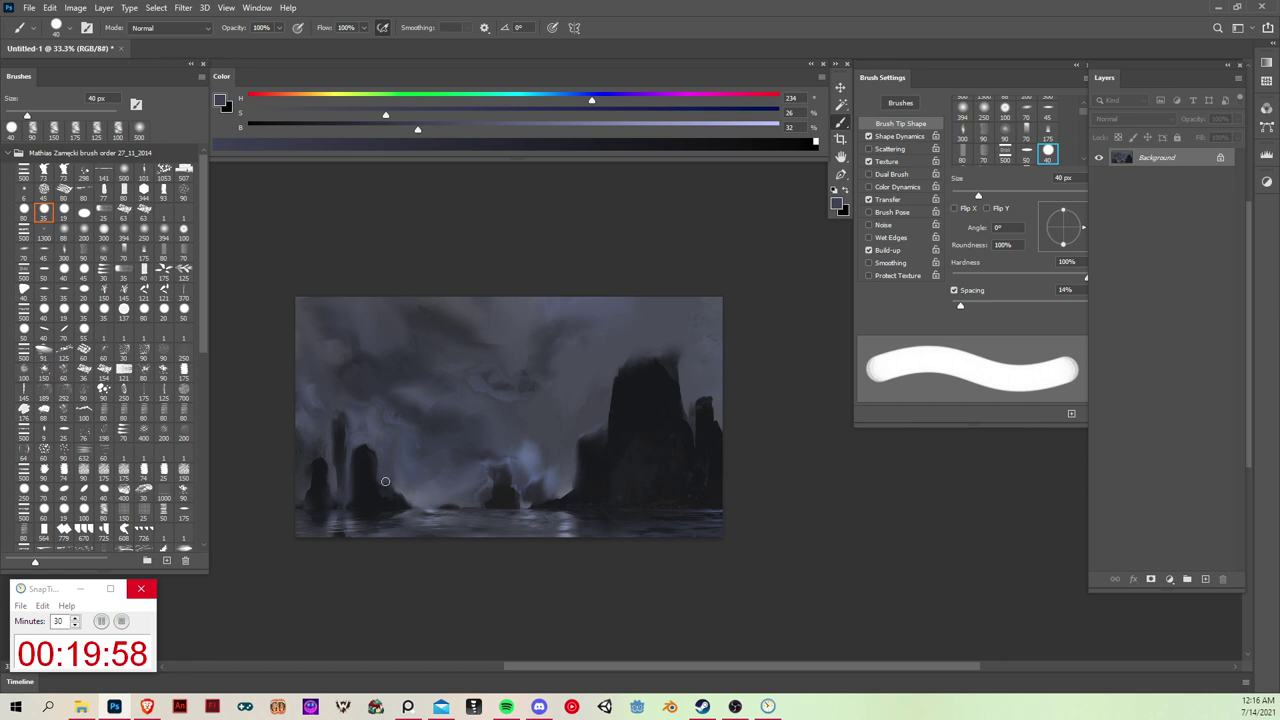
alt+click(408, 486)
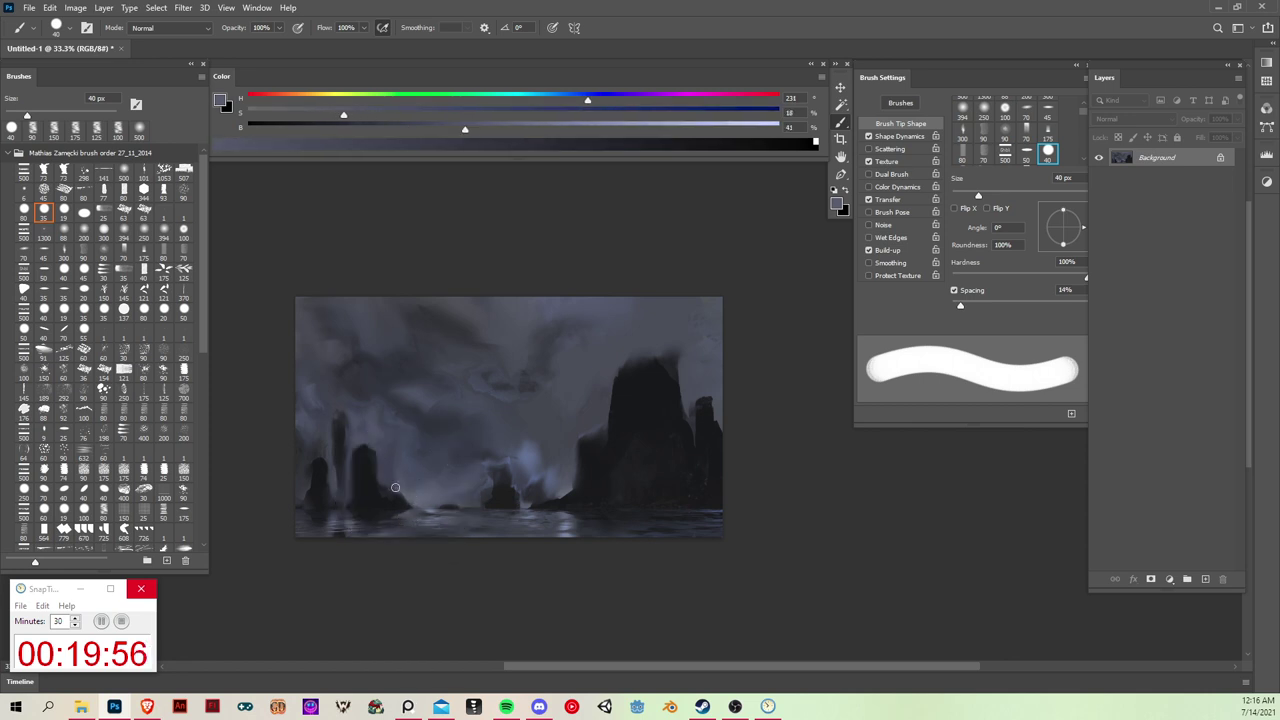
alt+click(410, 497)
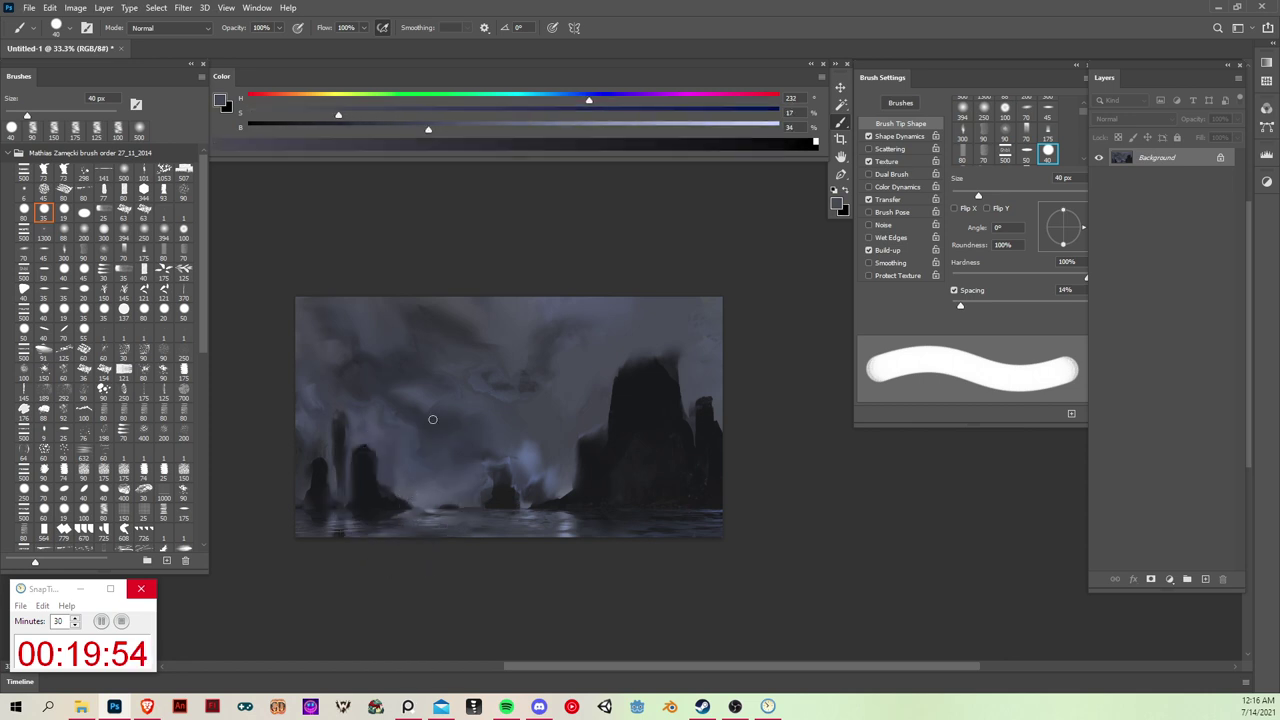
alt+click(421, 496)
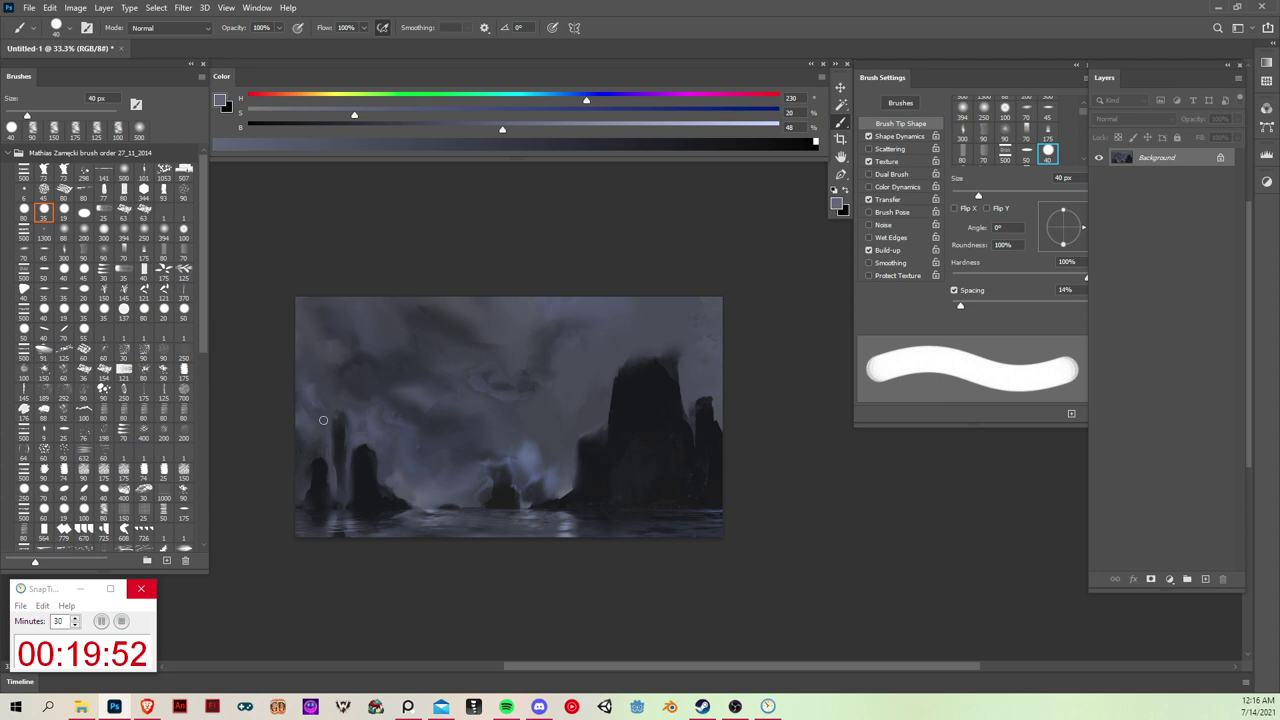
Step: Reshape the gaps and narrow silhouettes of the left rock group using sampled sky and dark rock tones
alt+click(358, 440)
alt+click(350, 489)
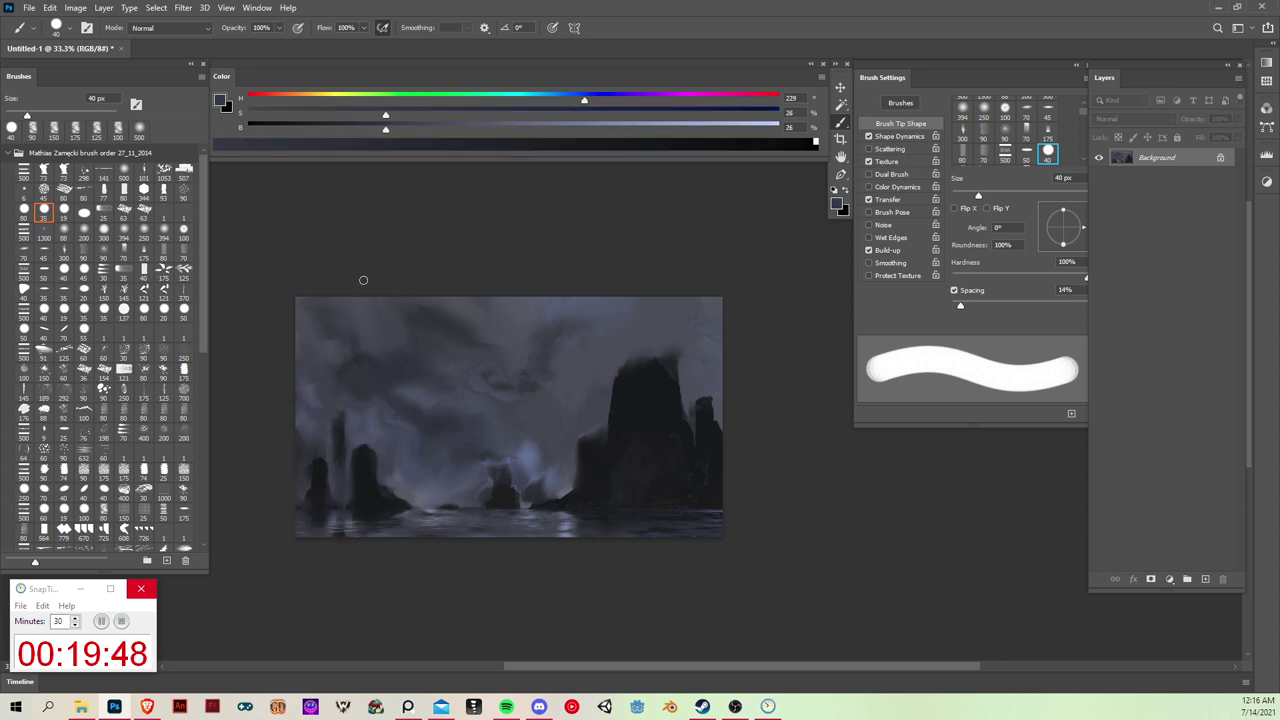
alt+click(365, 472)
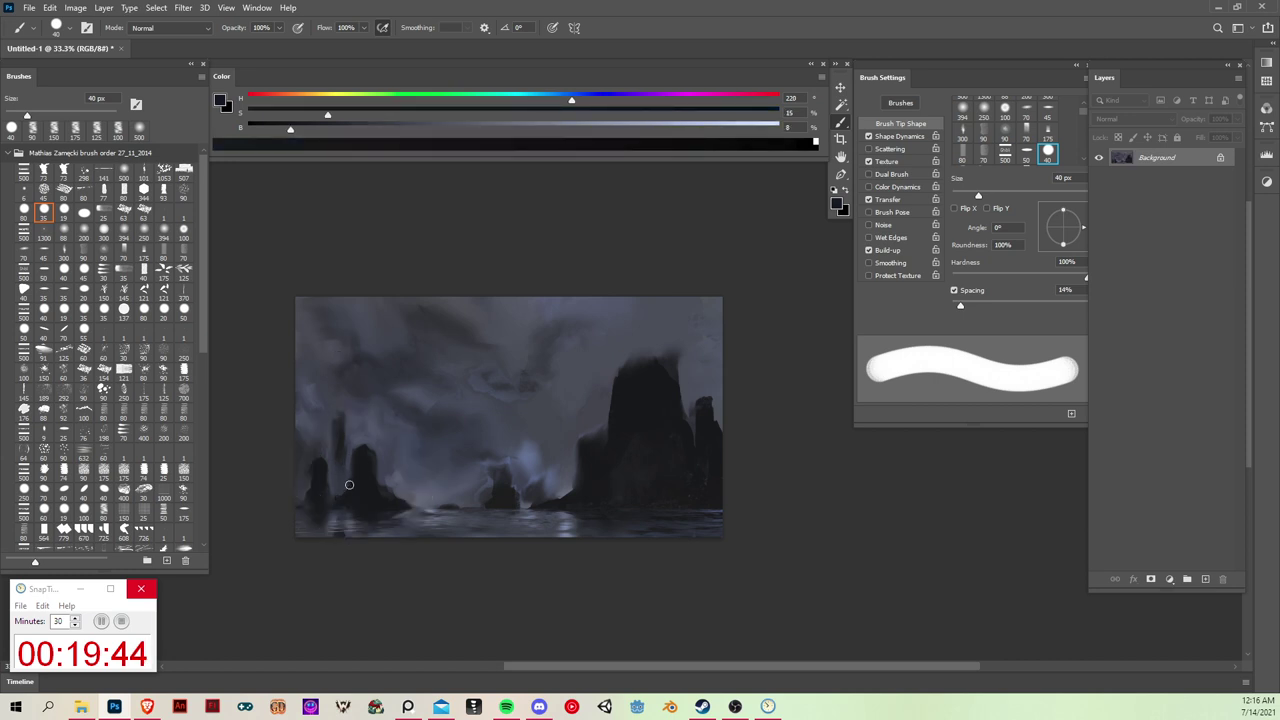
alt+click(304, 507)
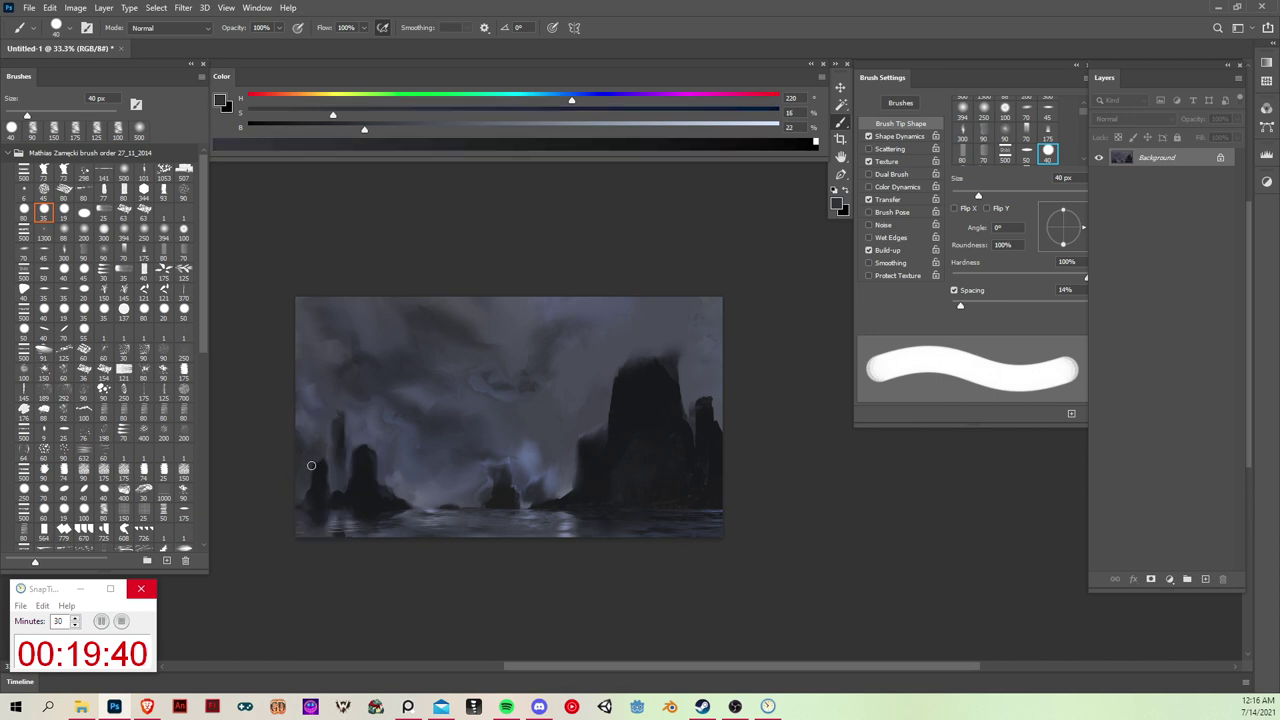
alt+click(330, 464)
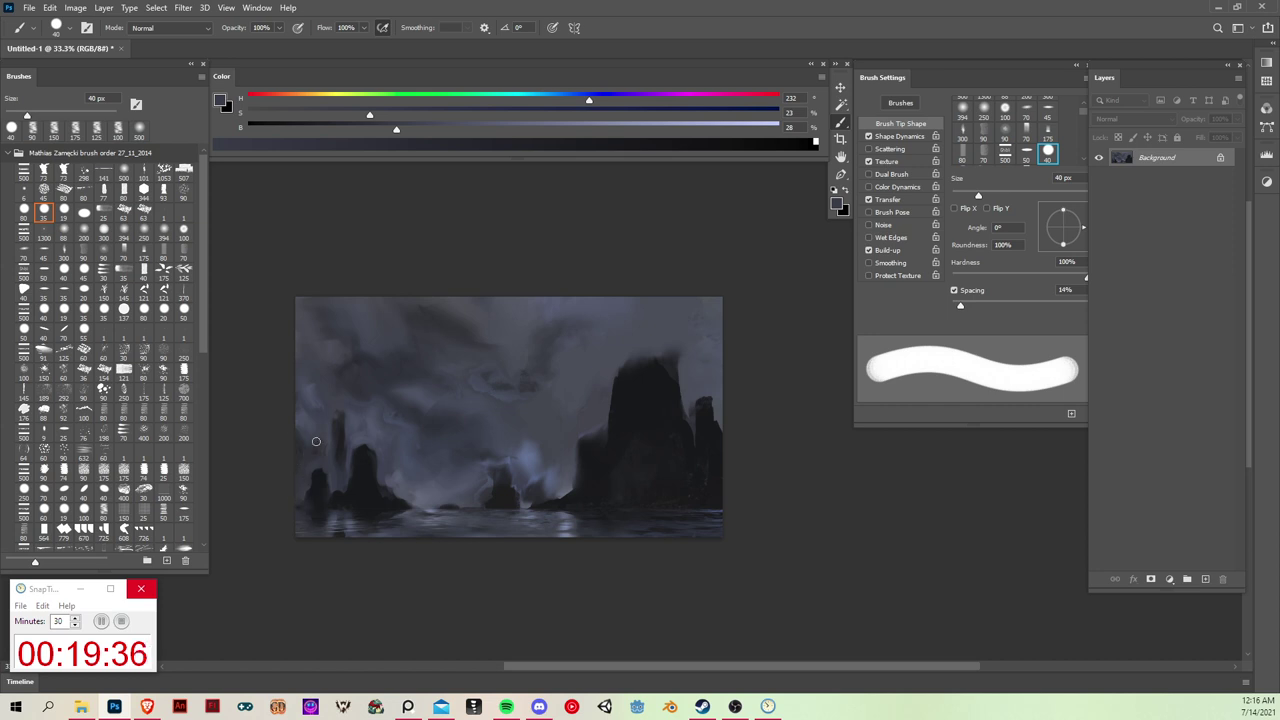
Step: Repaint the small central rock in a sampled near-black tone, add a smaller rounded rock beside it and smudge around it
alt+click(500, 476)
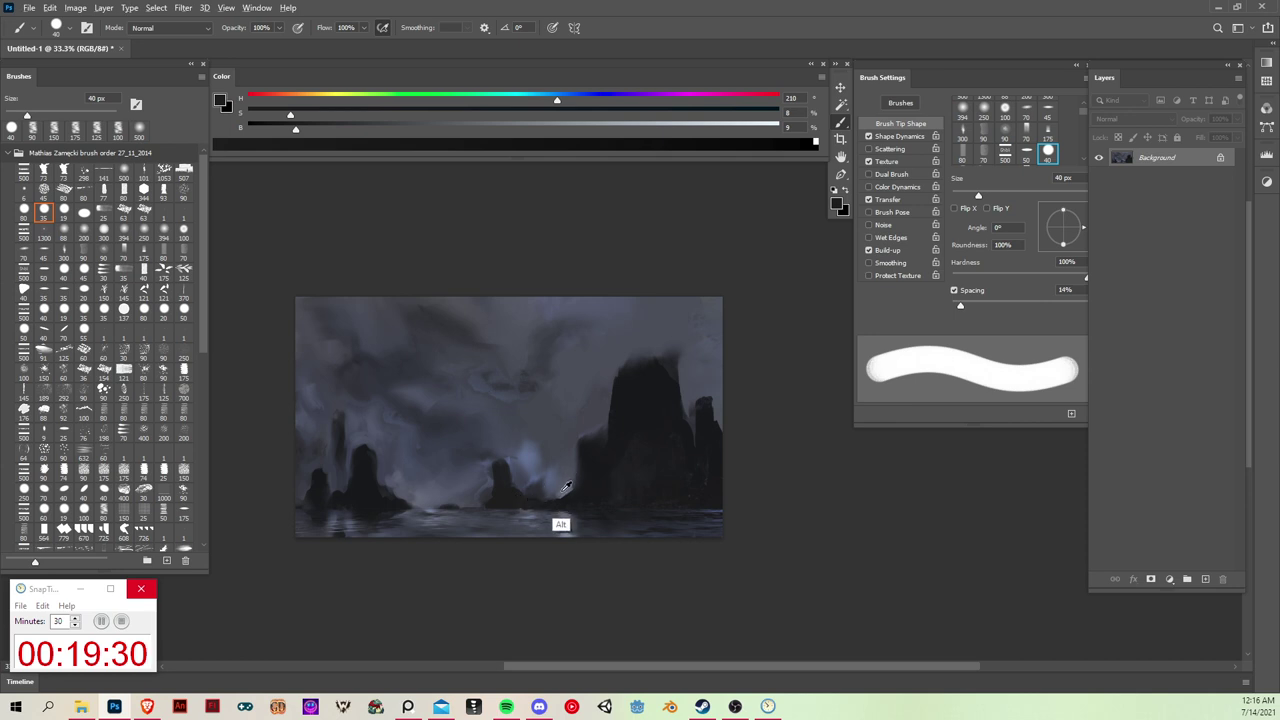
alt+click(523, 489)
alt+click(539, 497)
drag(538, 494, 540, 498)
key(r)
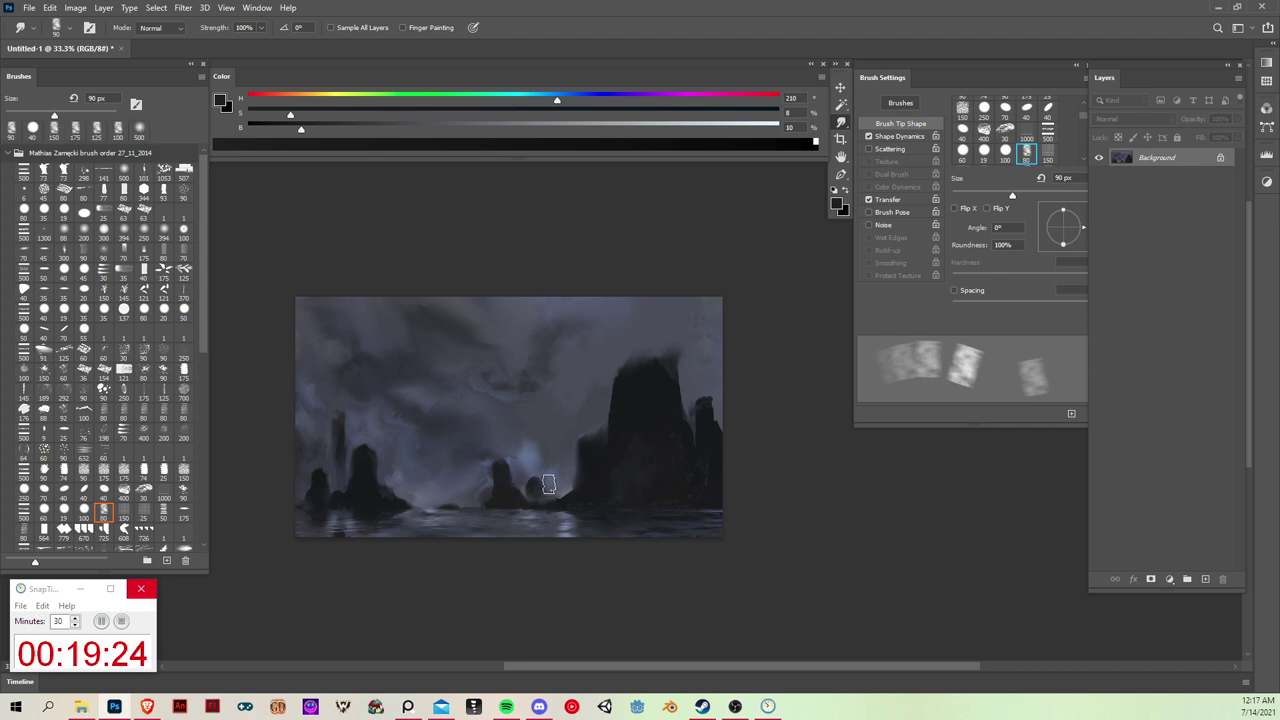
Step: Paint sampled blue tones along the central rock's left edge and the horizon, and smudge them into the sky
key(b)
alt+click(486, 497)
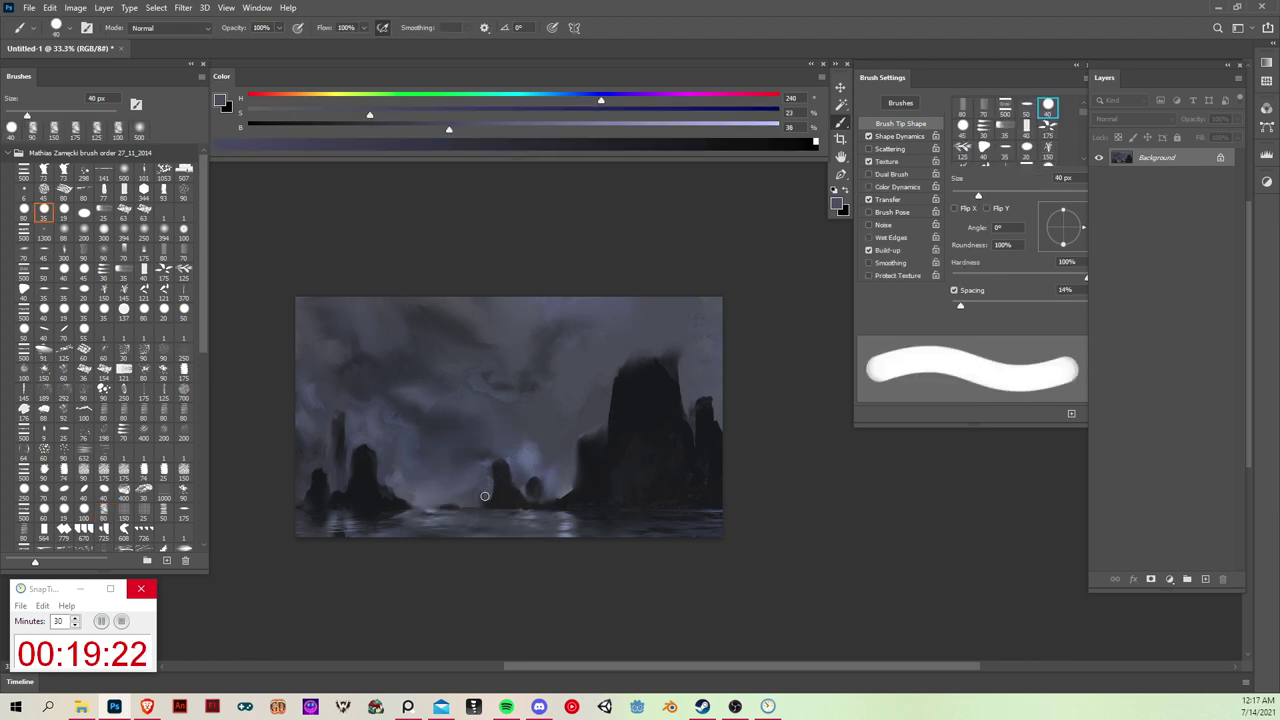
alt+click(487, 491)
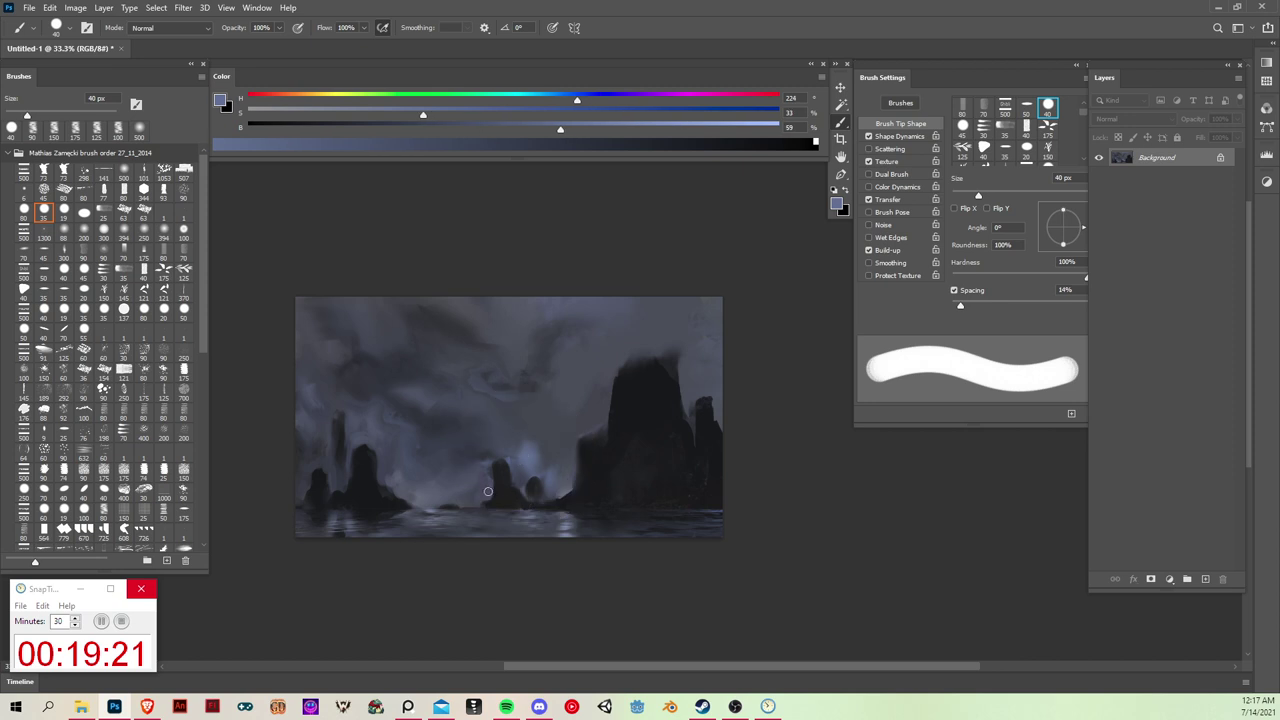
alt+click(431, 505)
key(r)
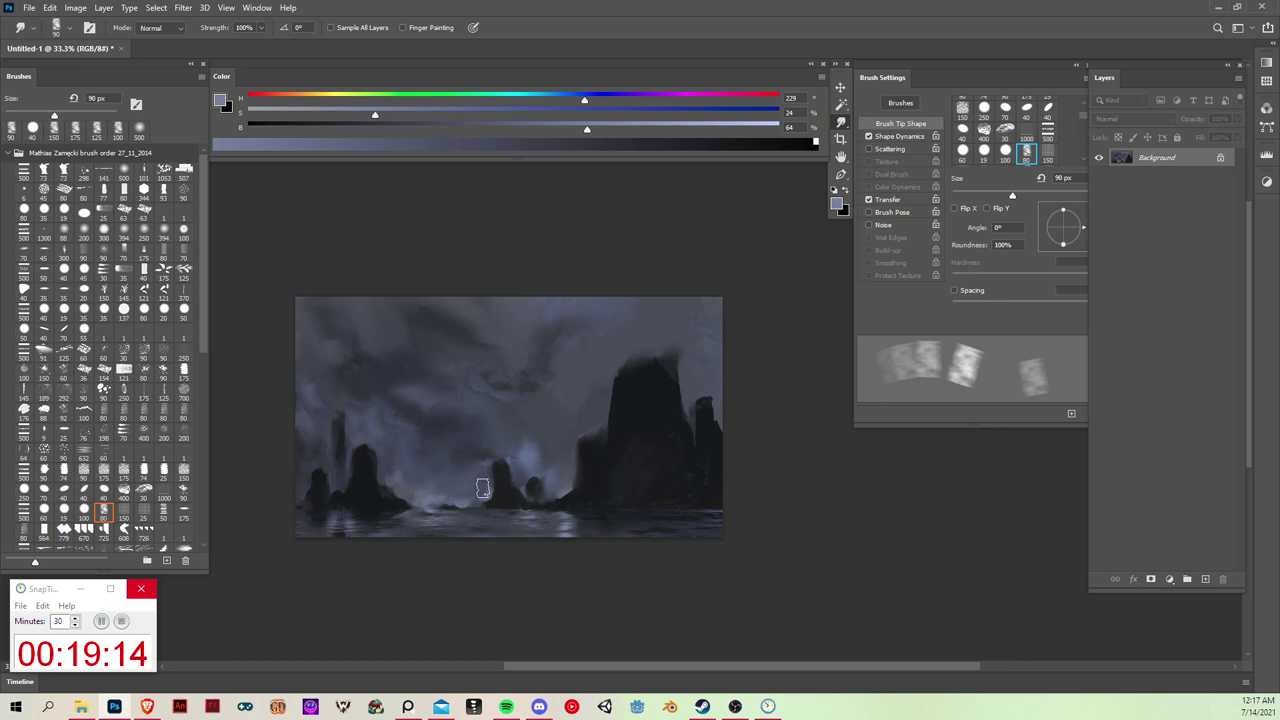
Step: Refine the central rock and the smaller rock beside it with sampled sky blue, and smudge the sky above them
key(b)
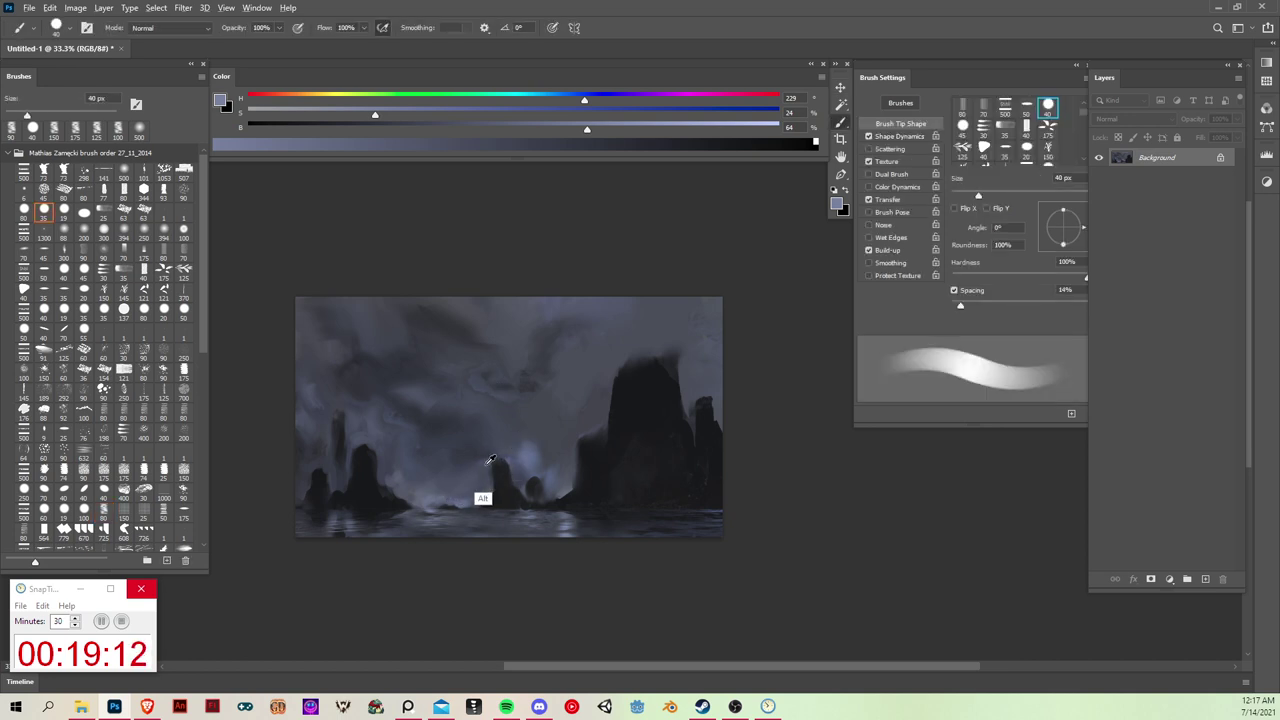
alt+click(498, 455)
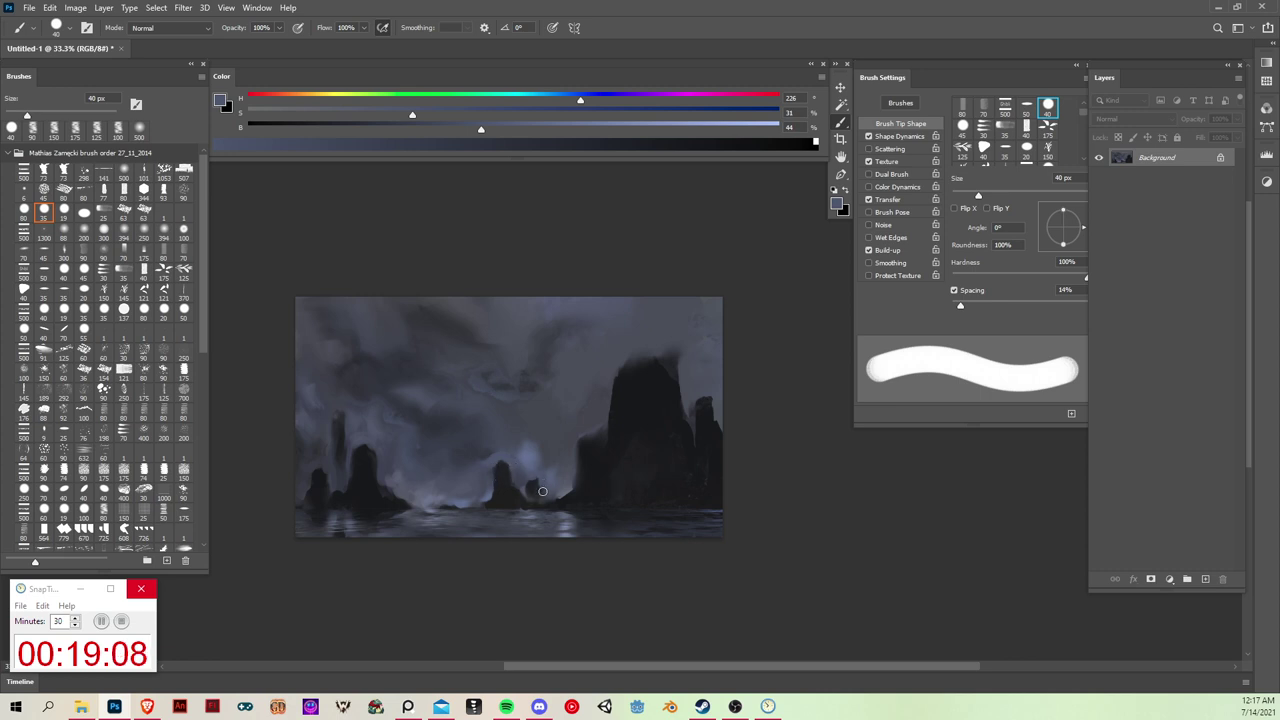
key(r)
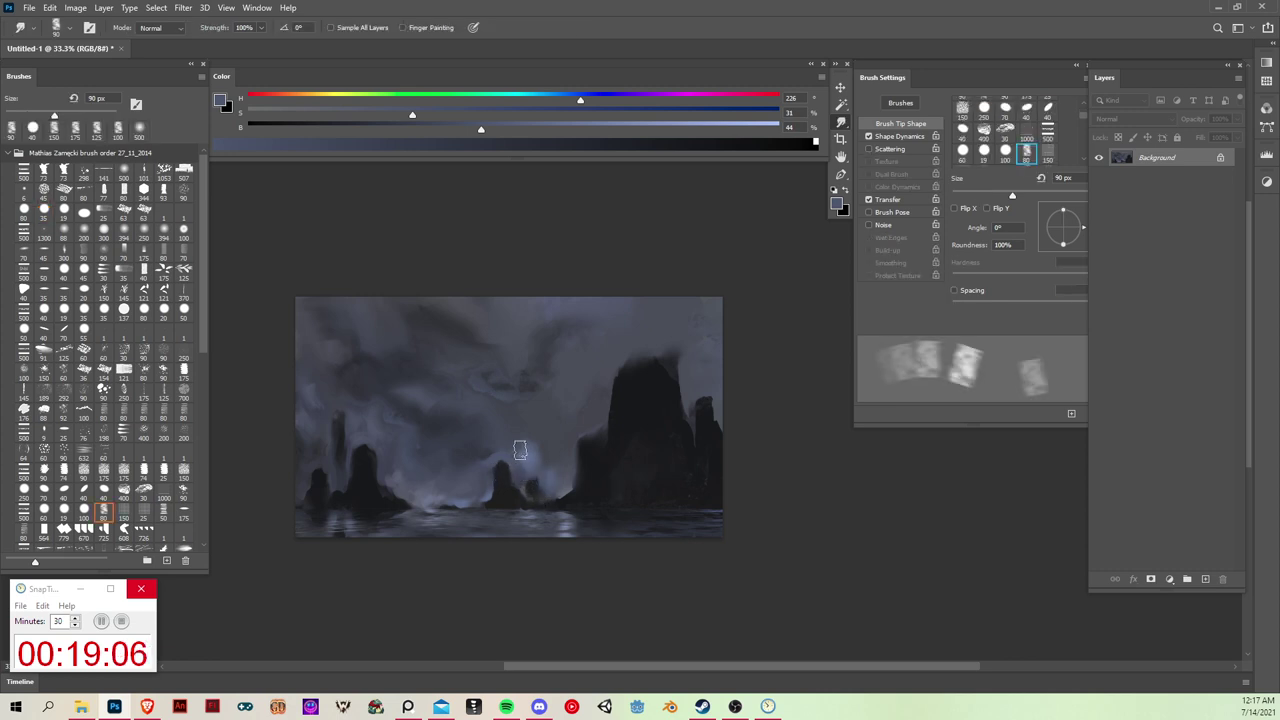
Step: Enlarge the round brush to 100 px and dab sampled blue-grey cloud puffs into the middle and left sky
key(b)
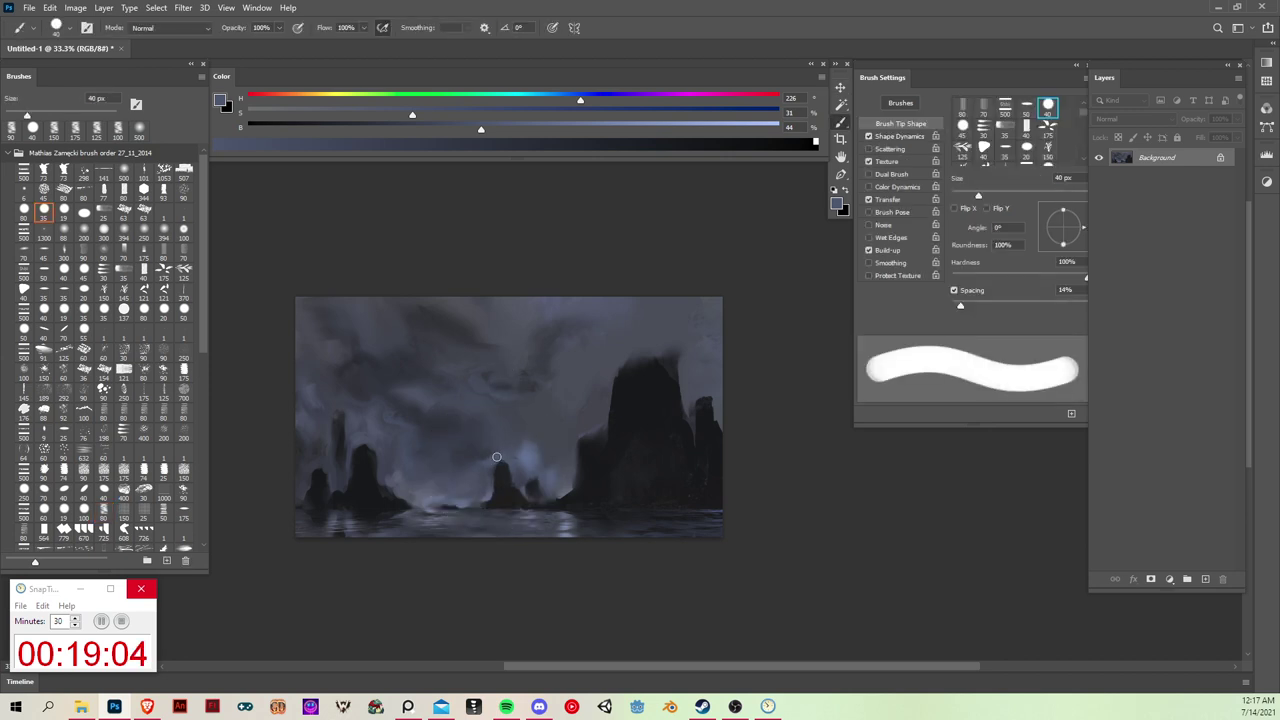
key(bracketright)
key(bracketright)
key(bracketright)
key(bracketright)
key(bracketright)
key(bracketright)
key(bracketright)
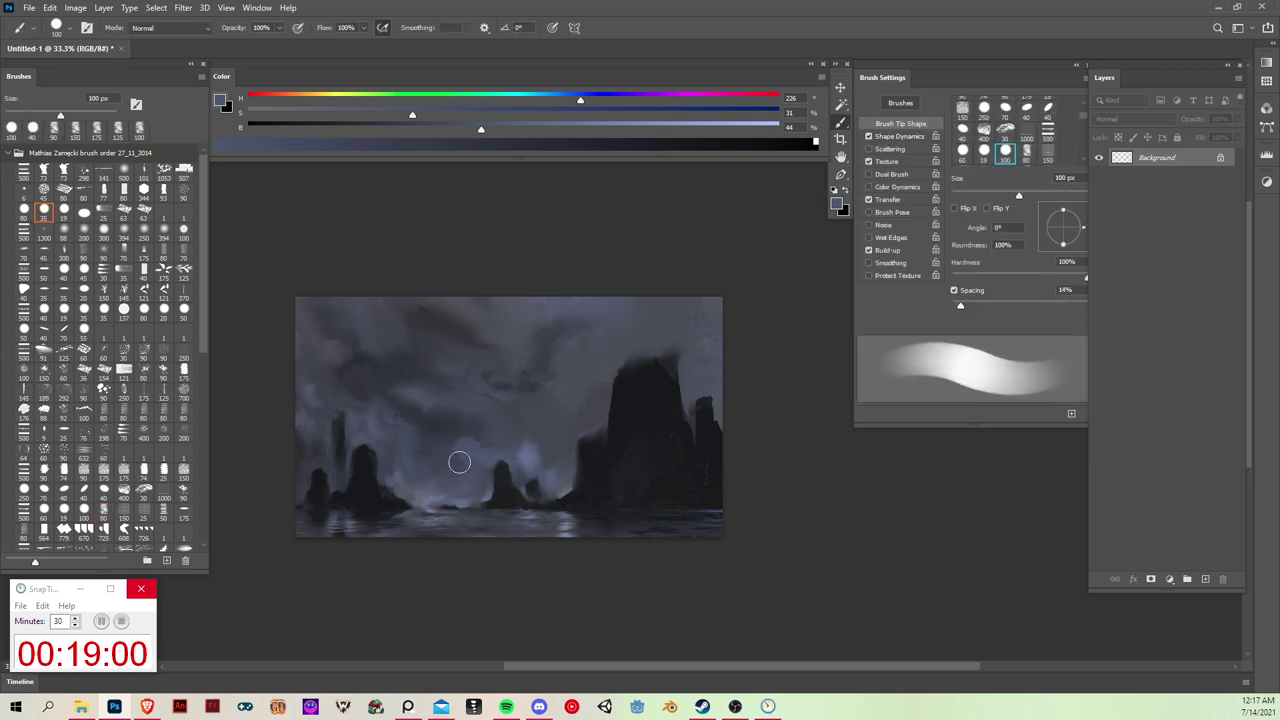
alt+click(416, 393)
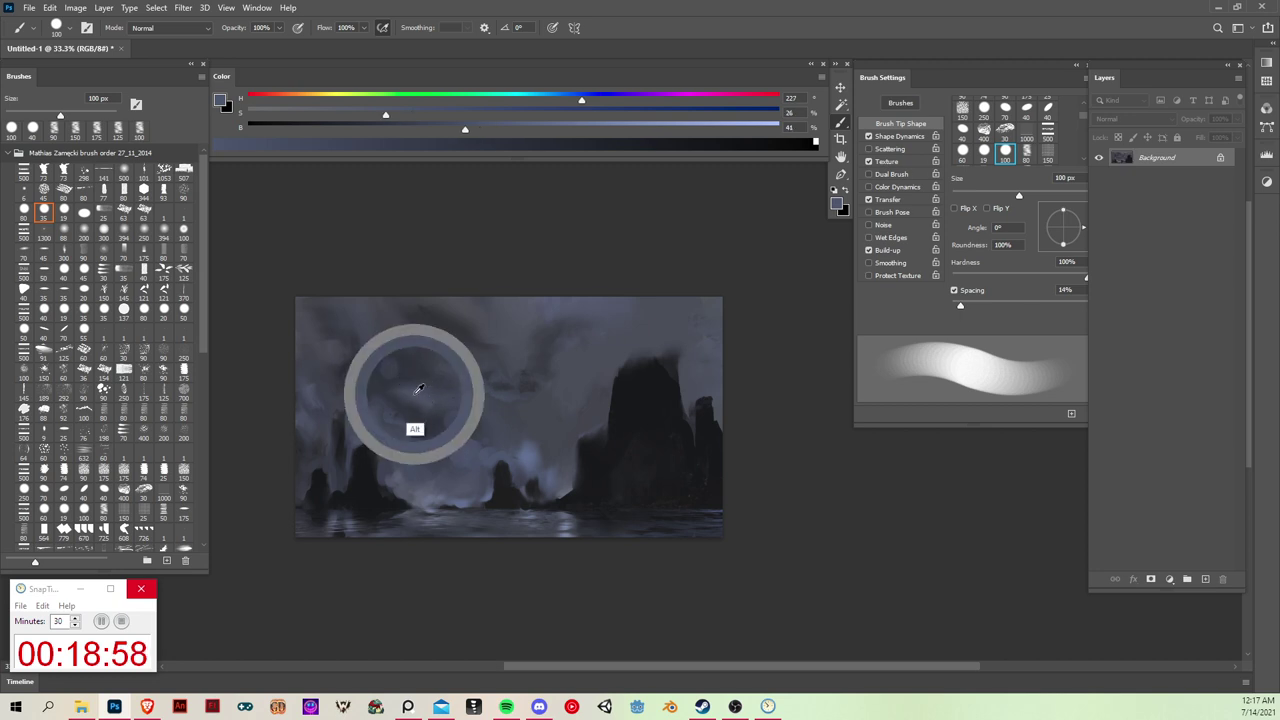
drag(398, 383, 424, 375)
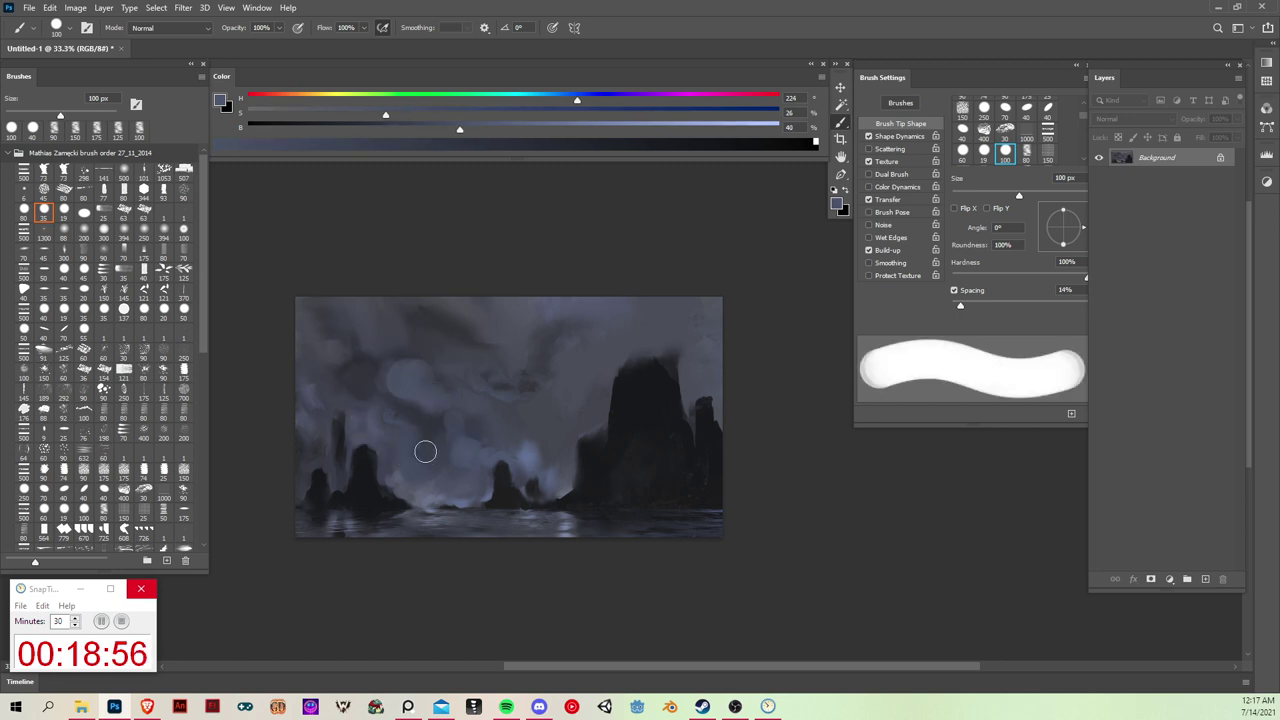
Step: Enlarge the round brush to 200 px and paint broad sampled grey-blue patches in the sky around the tall right rock
key(ctrl+minus)
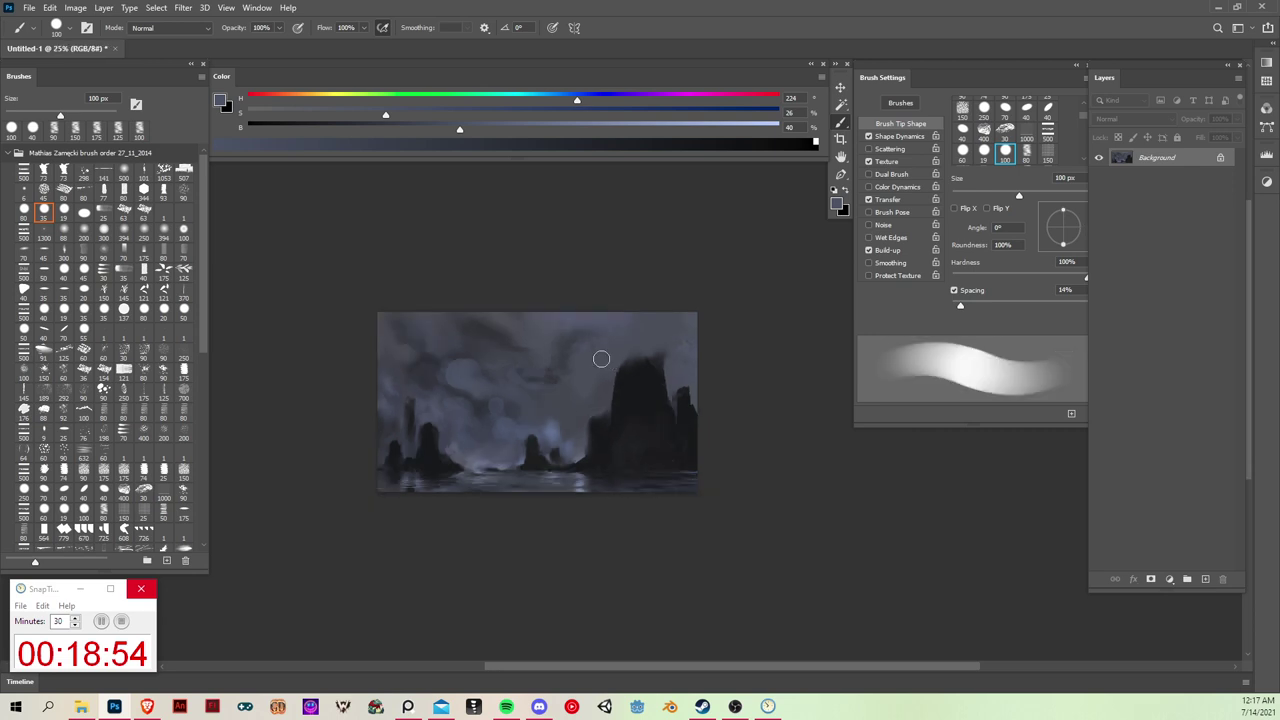
key(bracketright)
key(bracketright)
key(bracketright)
key(bracketright)
alt+click(571, 418)
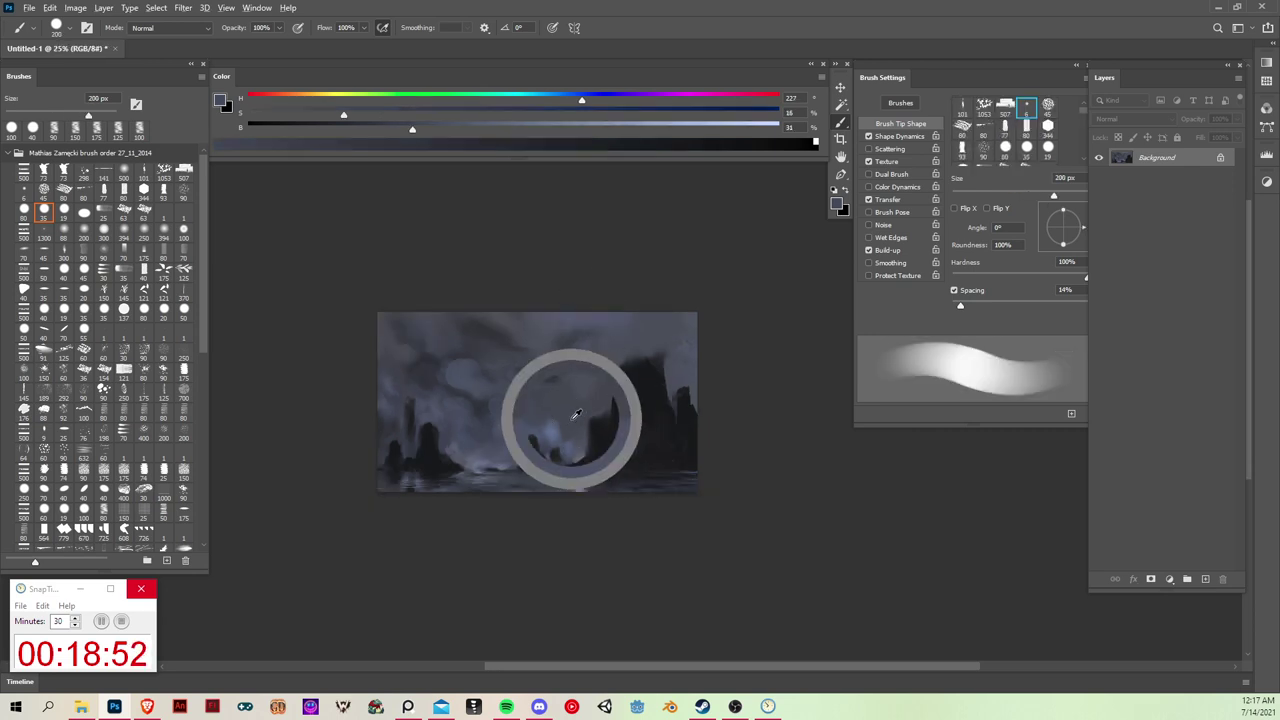
alt+click(560, 378)
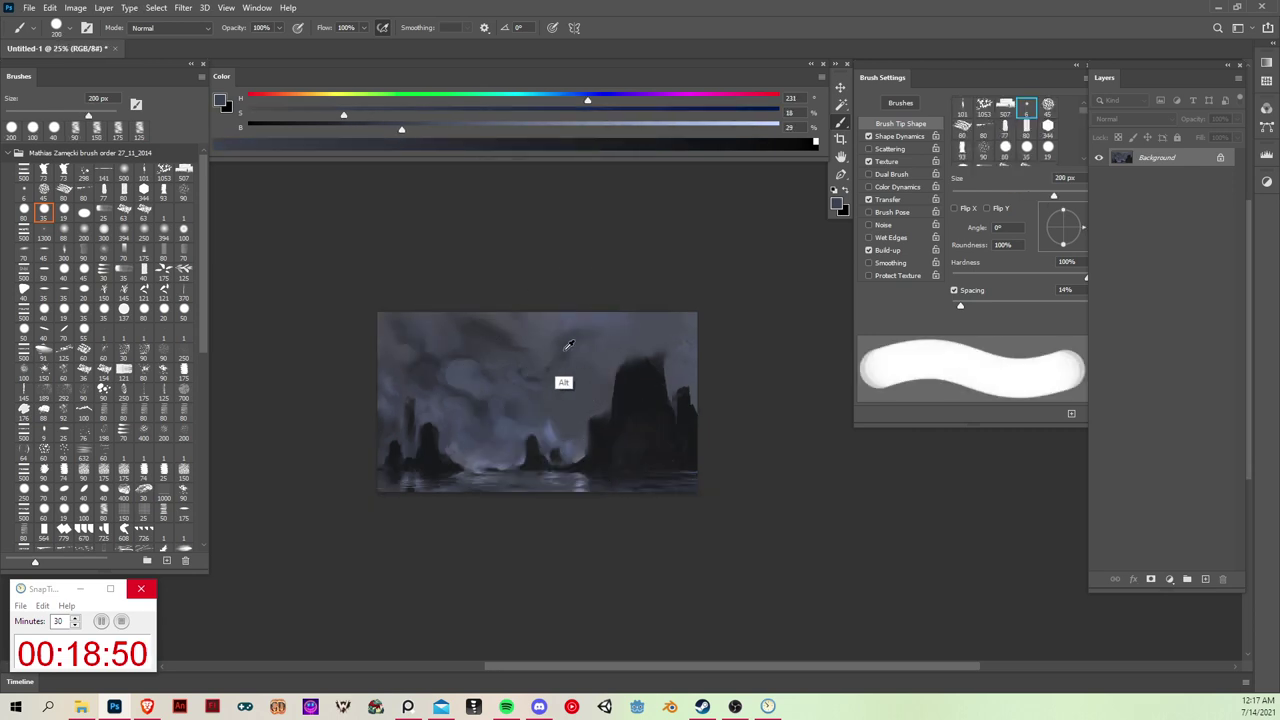
drag(700, 326, 698, 347)
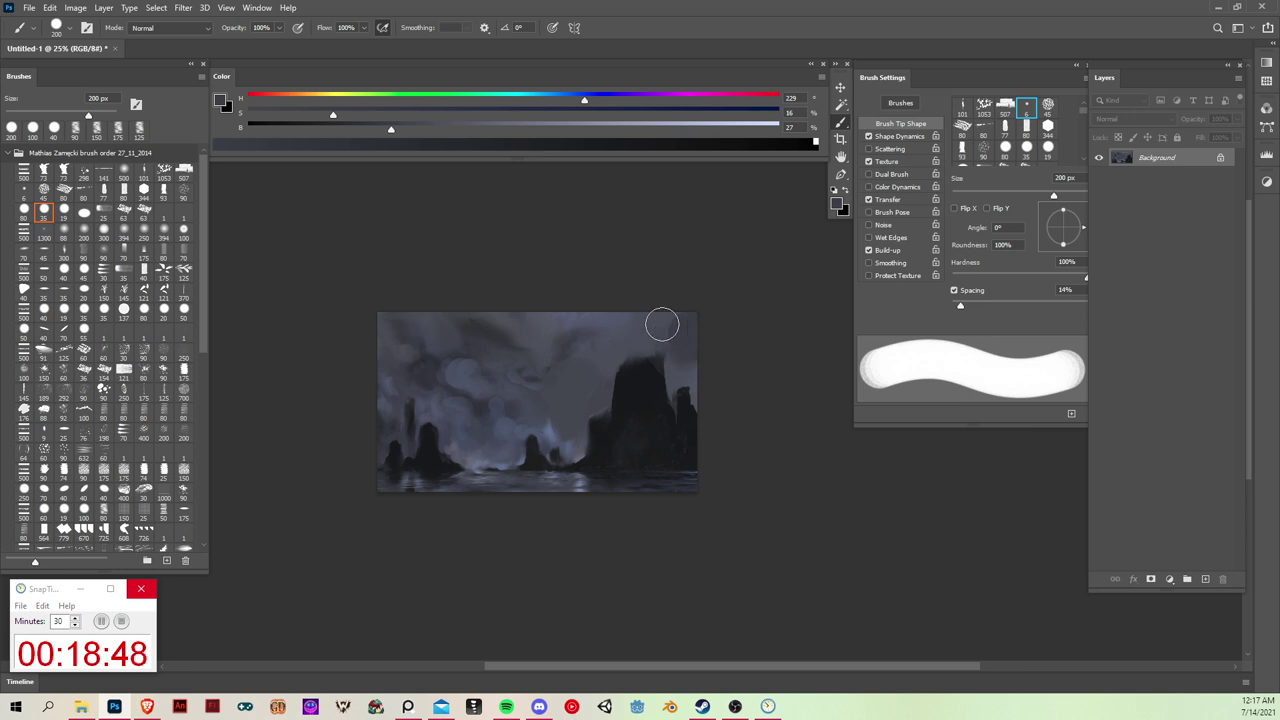
mouse_move(587, 368)
mouse_down()
mouse_move(528, 310)
mouse_move(590, 384)
mouse_up()
alt+click(597, 370)
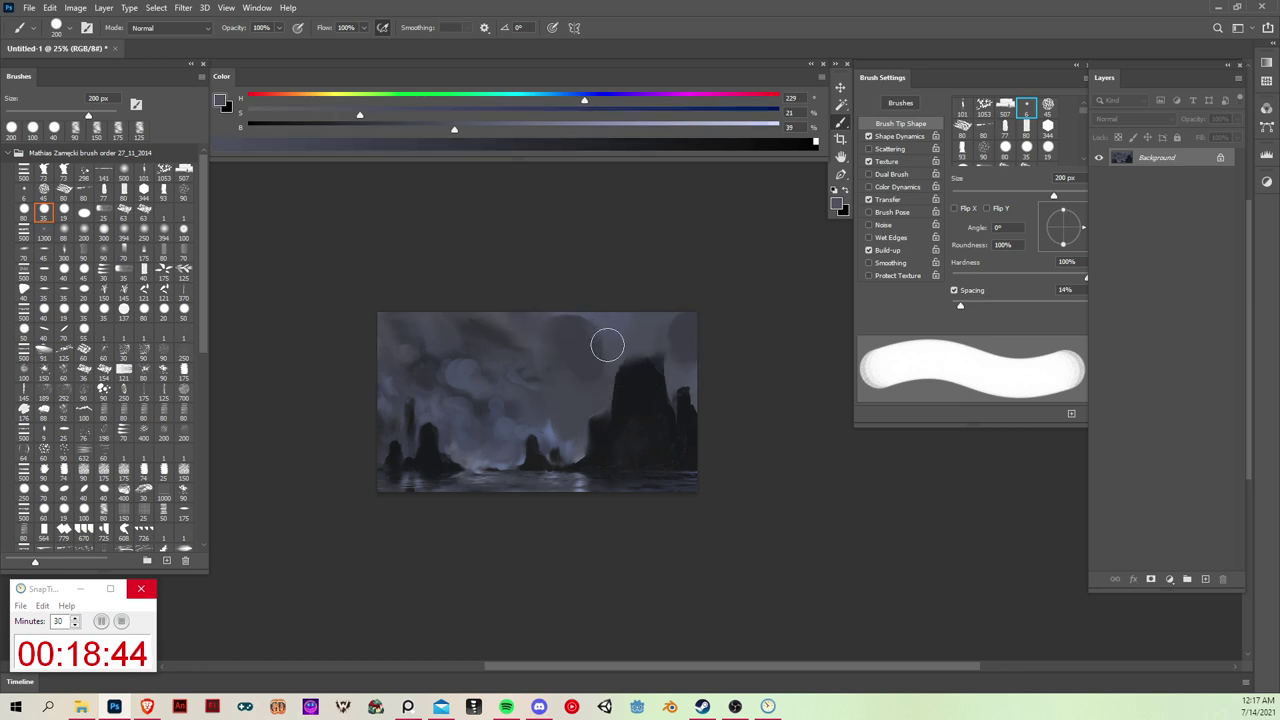
Step: Block in large overlapping light and dark cloud shapes across the left and central sky with sampled blue-grey tones
mouse_move(511, 365)
mouse_down()
mouse_move(528, 377)
mouse_move(462, 333)
mouse_up()
alt+click(558, 407)
alt+click(423, 372)
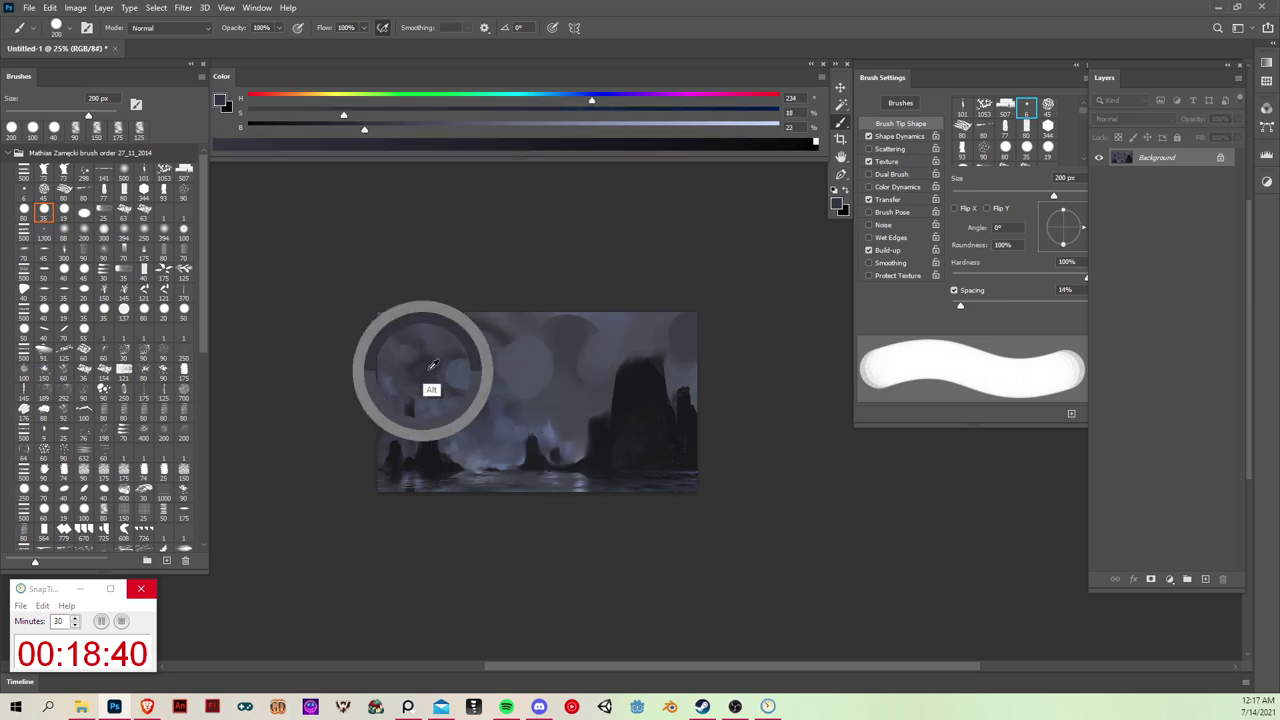
alt+click(425, 371)
drag(400, 320, 406, 366)
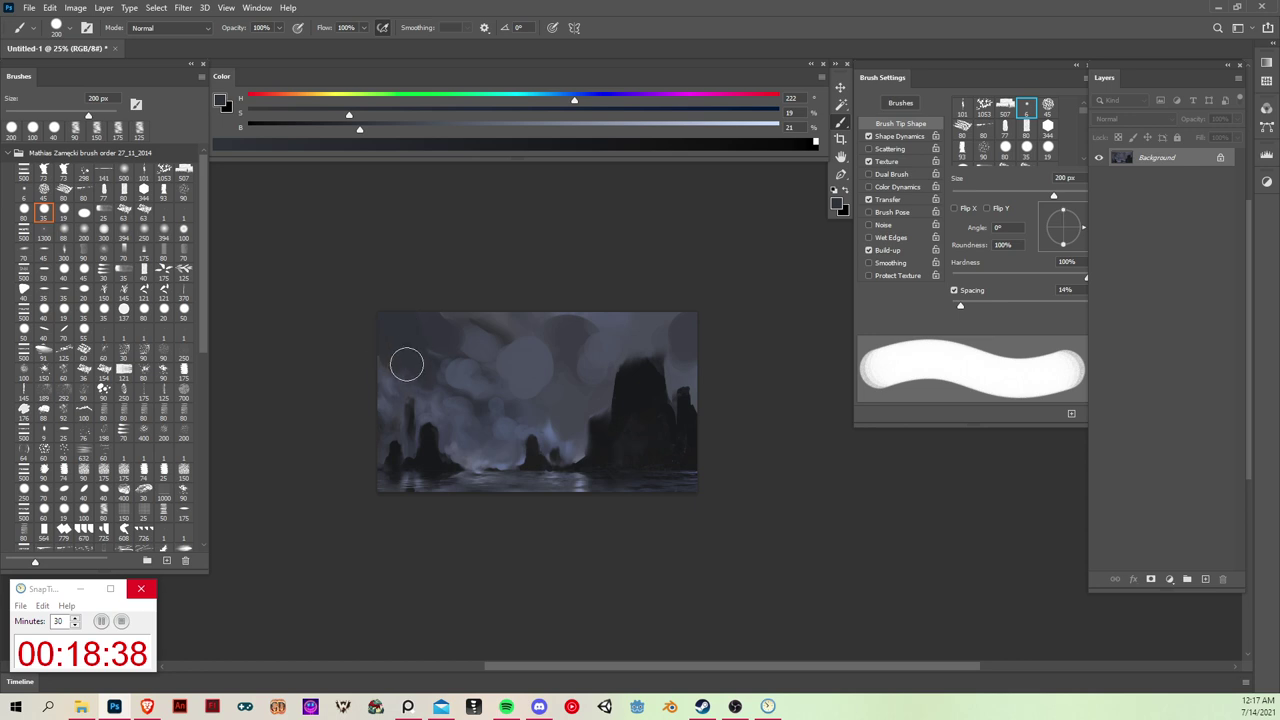
alt+click(489, 411)
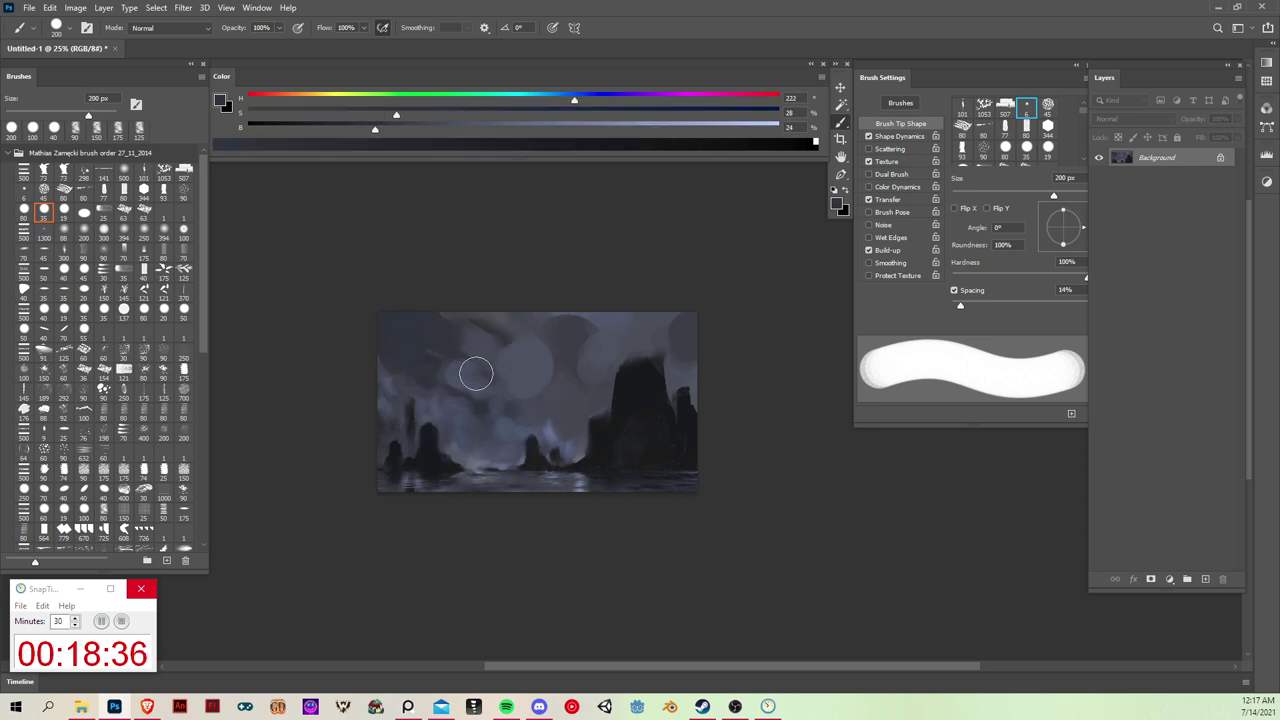
mouse_move(443, 391)
mouse_down()
mouse_move(478, 419)
mouse_move(510, 412)
mouse_move(487, 330)
mouse_move(482, 373)
mouse_move(507, 327)
mouse_move(542, 346)
mouse_move(558, 405)
mouse_up()
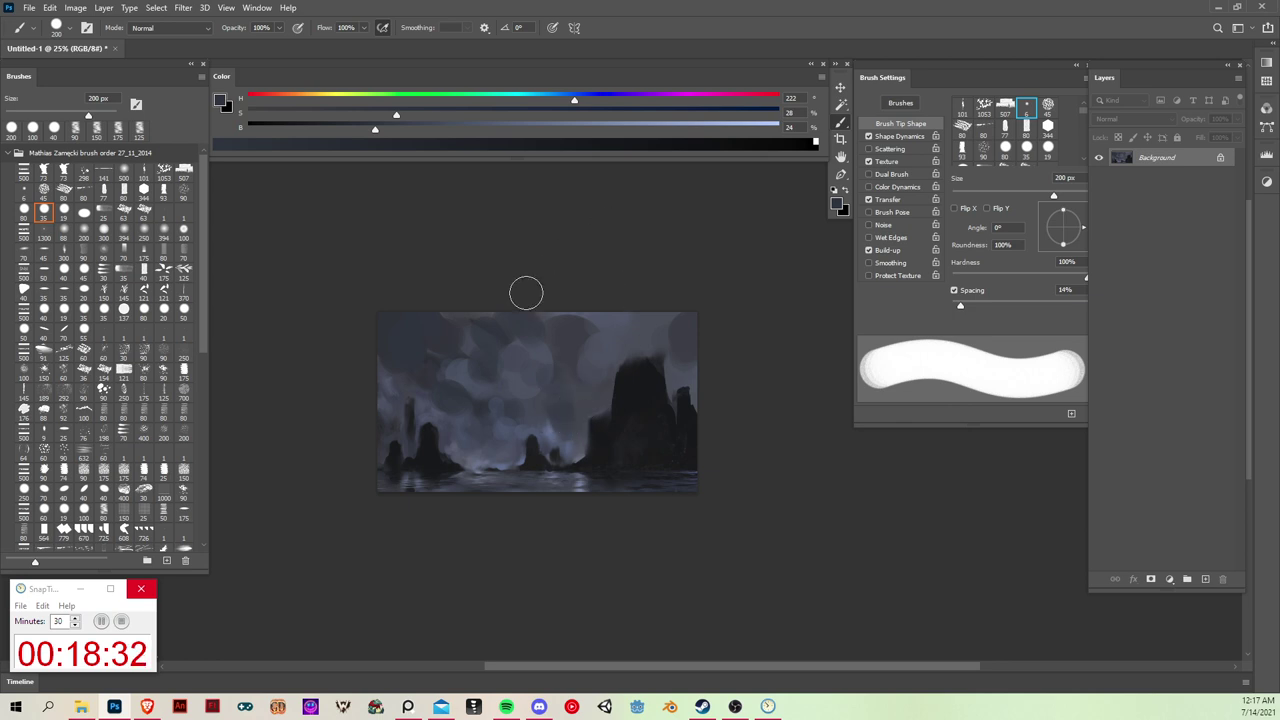
Step: Enlarge the textured smudge brush to 200 px and blend the round sky patches into soft clouds
key(r)
key(bracketright)
key(bracketright)
key(bracketright)
key(bracketright)
key(bracketright)
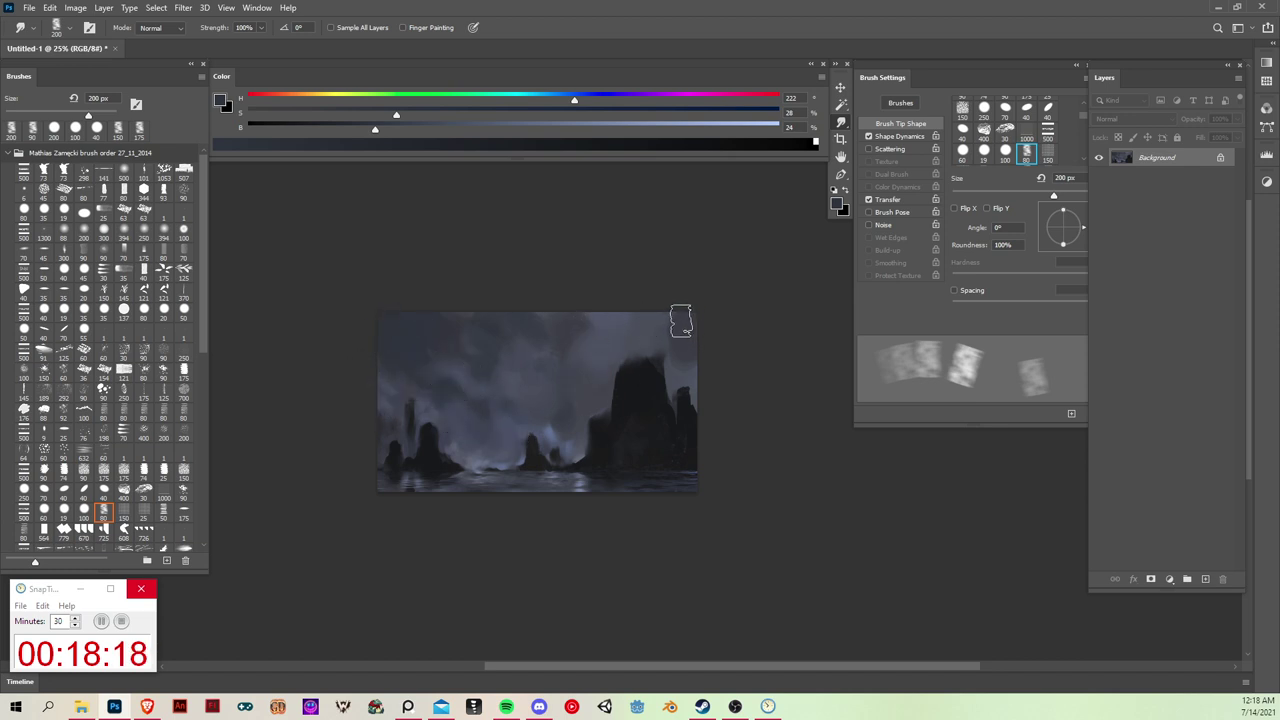
Step: Select the dark rock silhouettes with the Magic Wand, starting from the tall right rock
key(b)
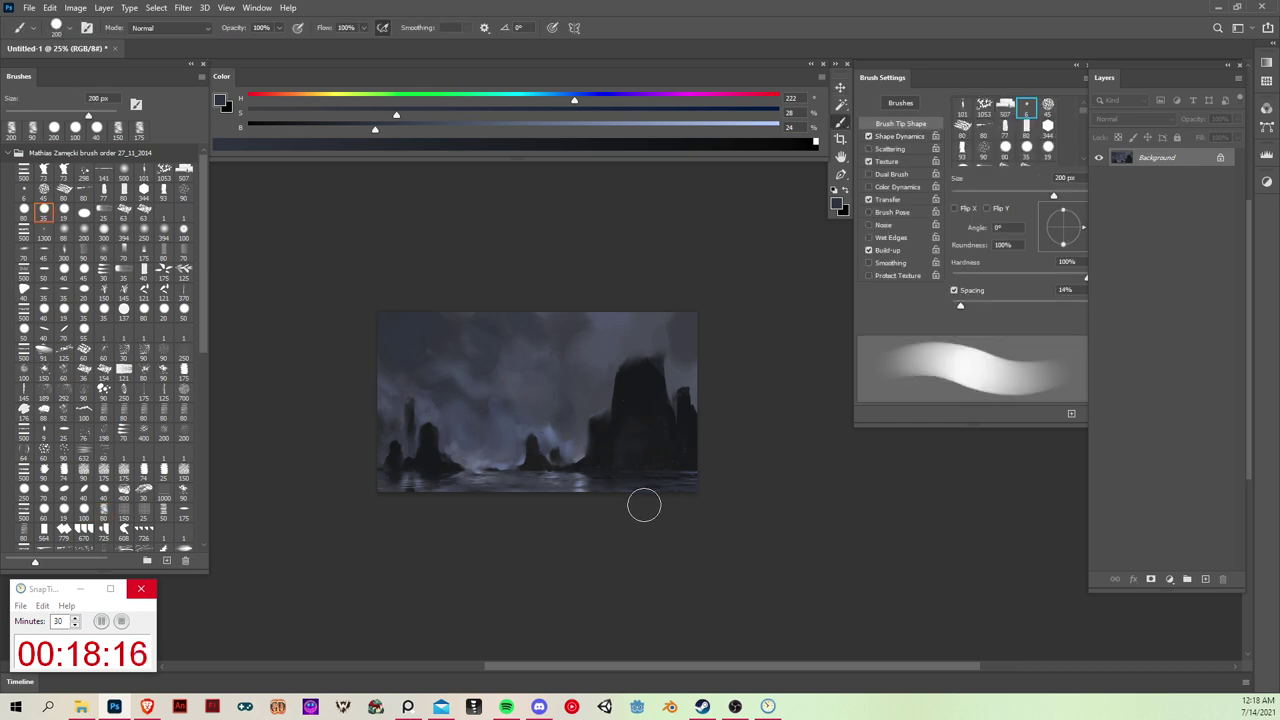
drag(678, 562, 661, 526)
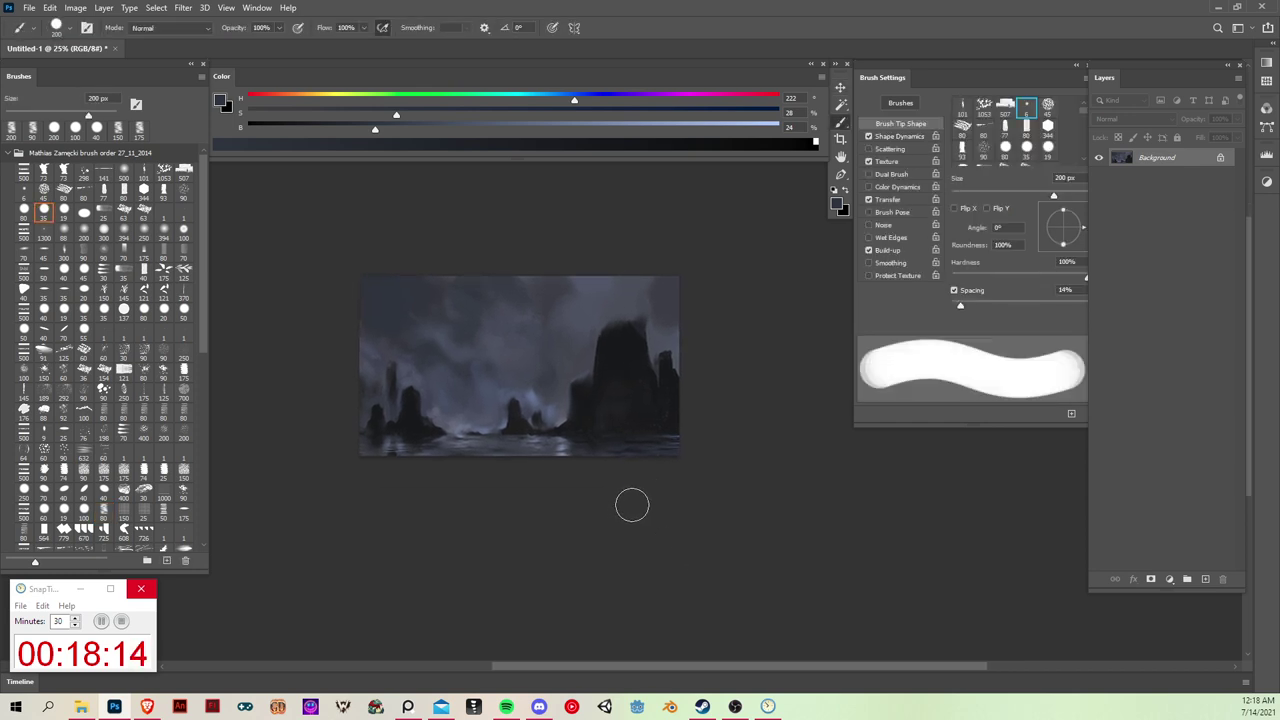
scroll(628, 508, up, 1)
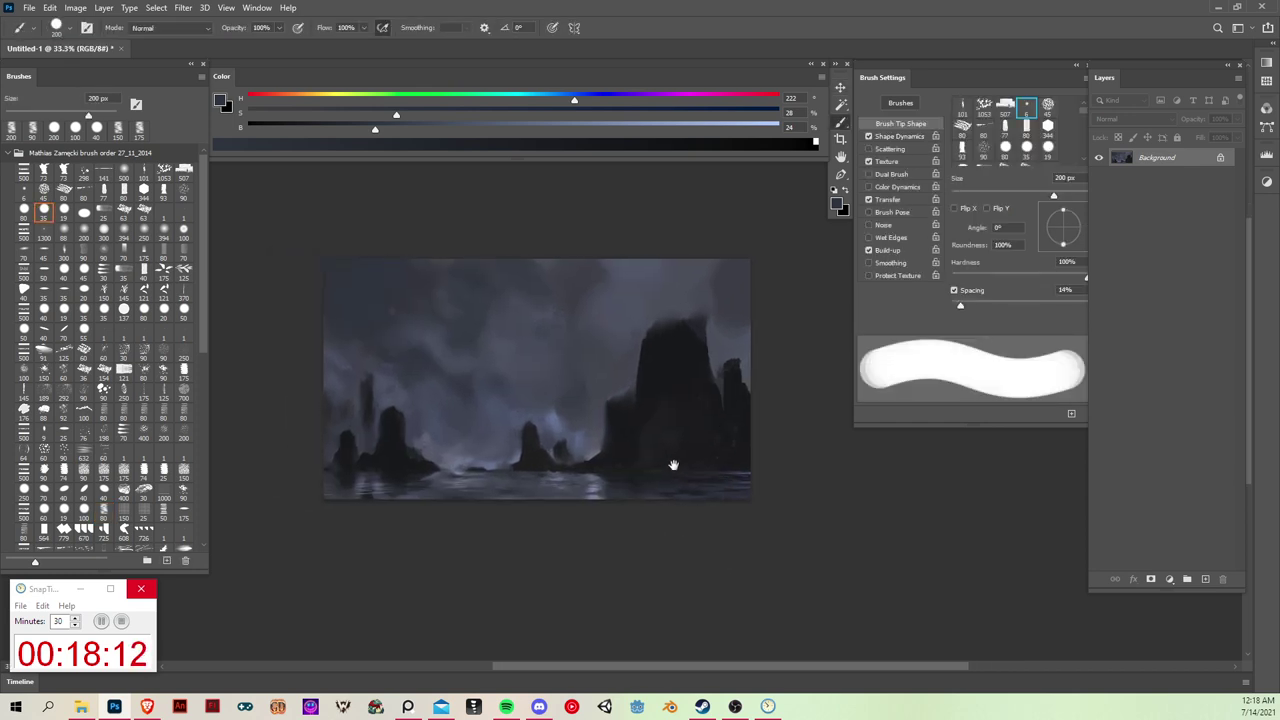
key(w)
click(708, 338)
key(b)
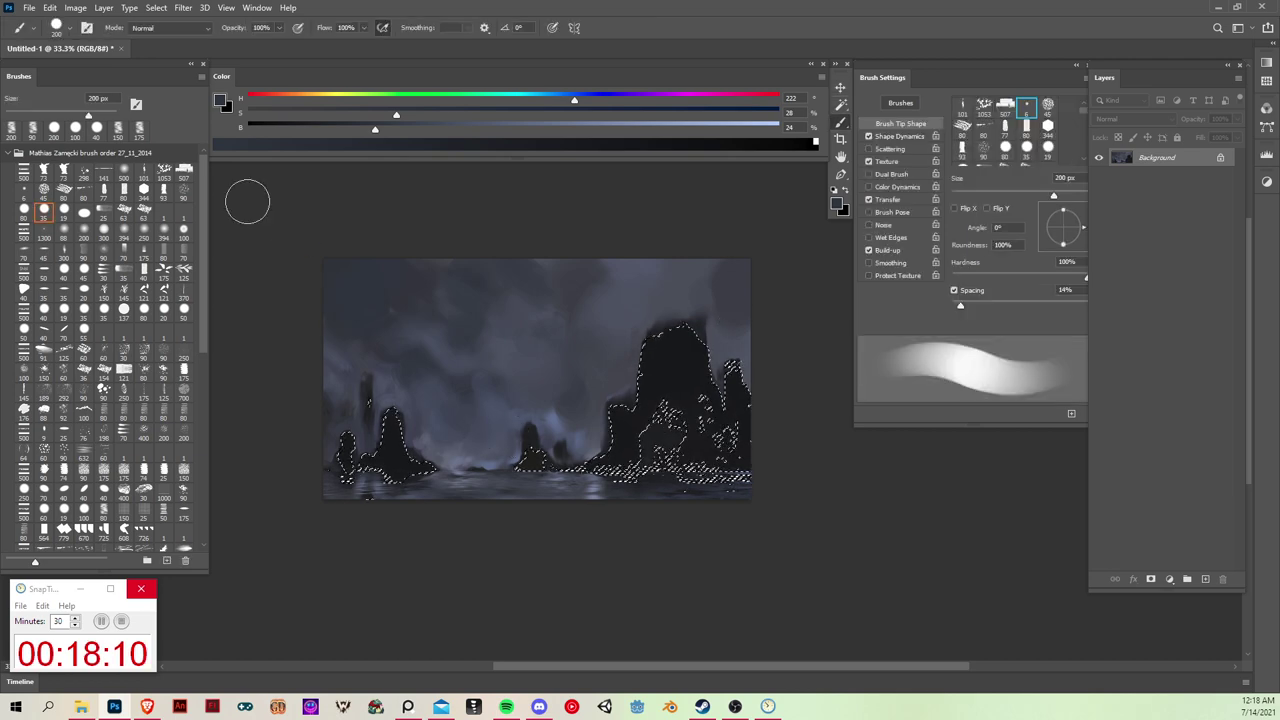
Step: Paint dark green texture (H 104, S 28, B 10) inside the selected rocks with the 700 px speckled texture brush, and deselect
key(bracketleft)
key(bracketleft)
key(bracketleft)
key(bracketleft)
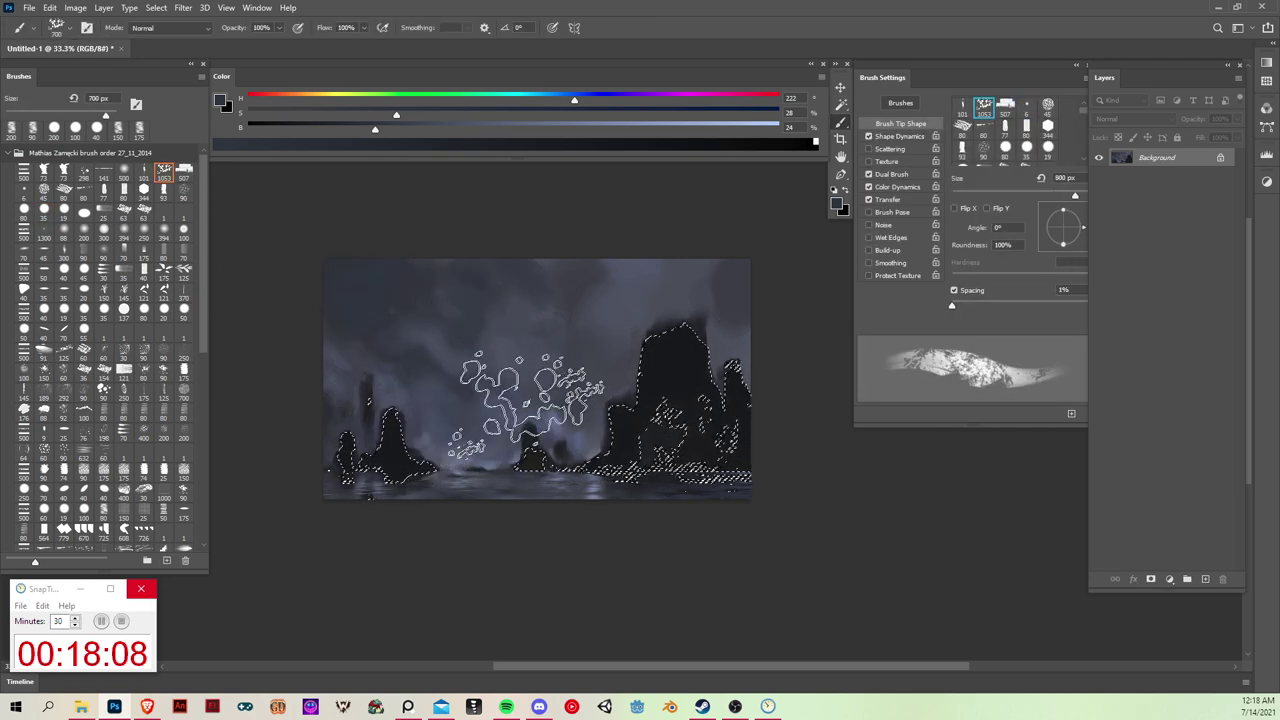
alt+click(388, 468)
alt+click(394, 454)
alt+click(385, 475)
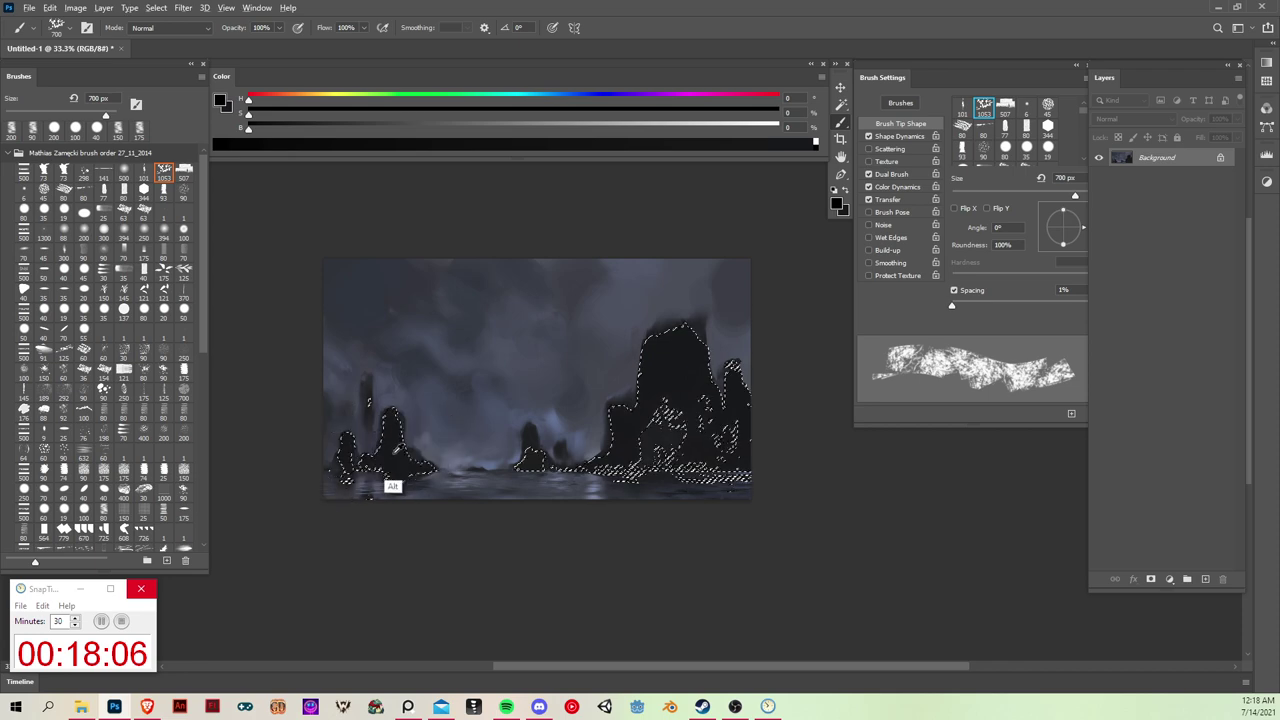
click(401, 98)
click(397, 113)
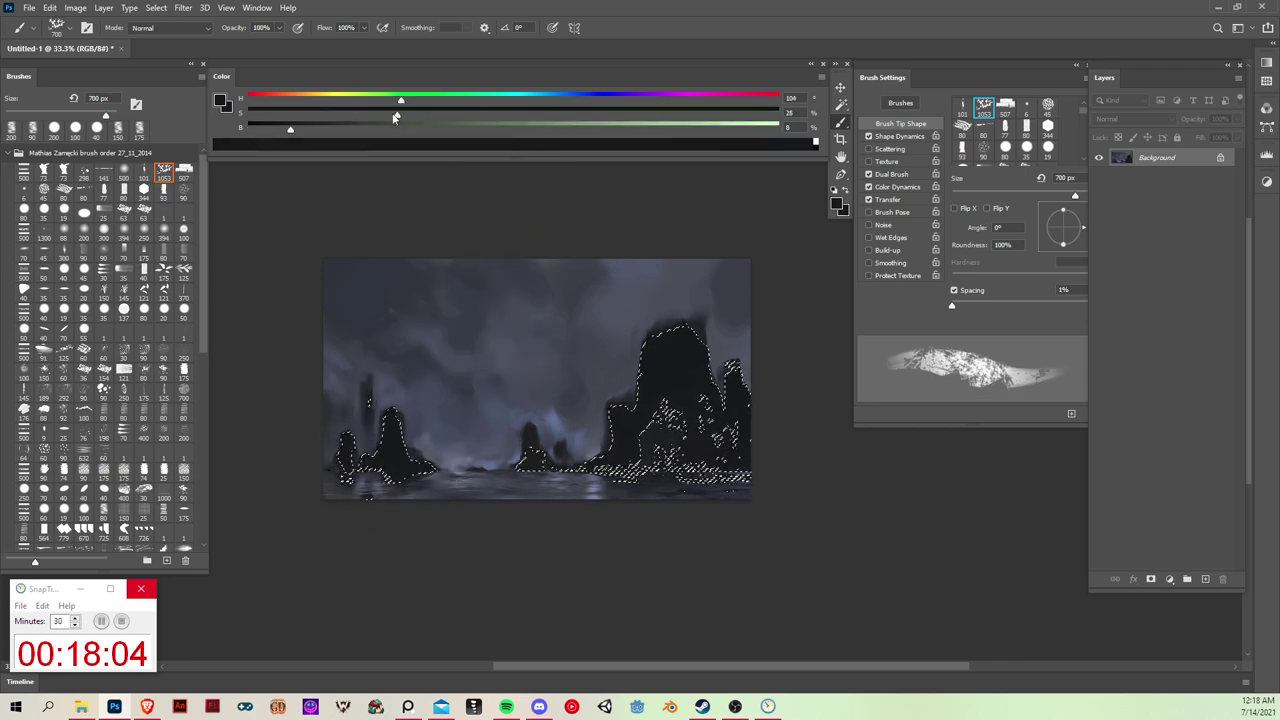
click(301, 128)
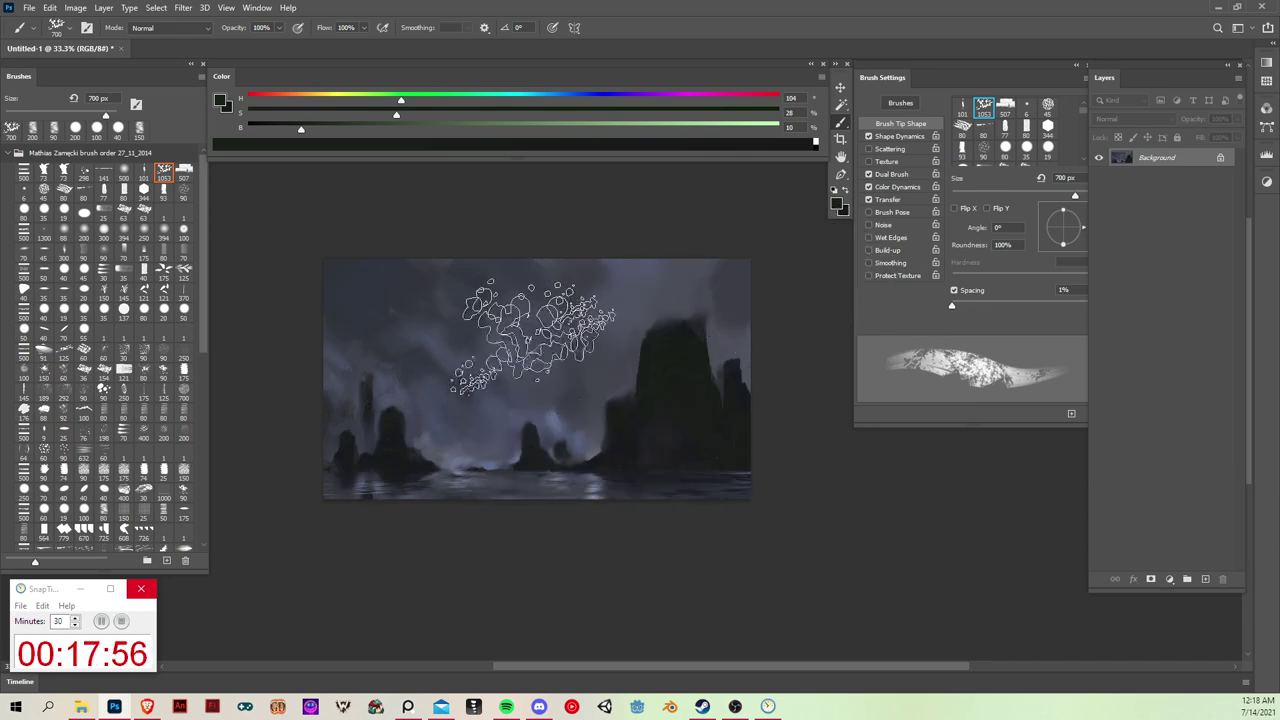
drag(718, 318, 692, 323)
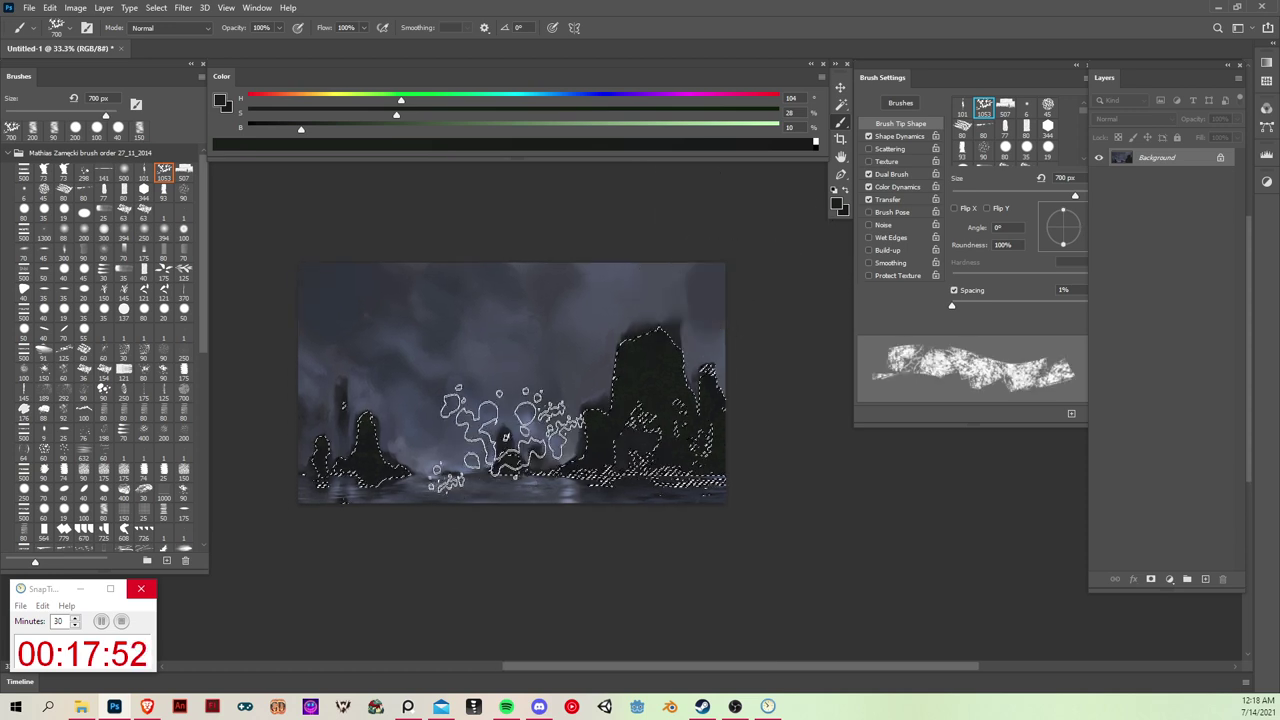
key(v)
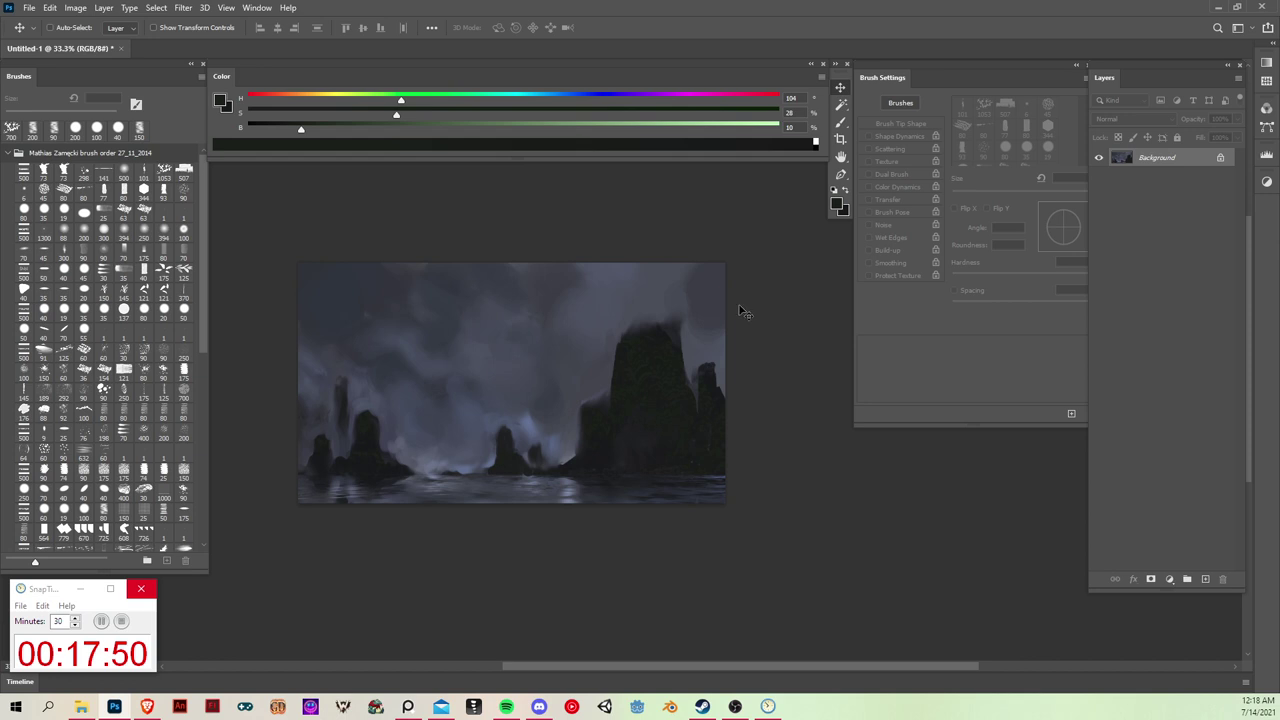
Step: Shrink the 298 px splatter brush to 150 px and dab sampled grey-blue and dark tones around the base of the large right rock
key(b)
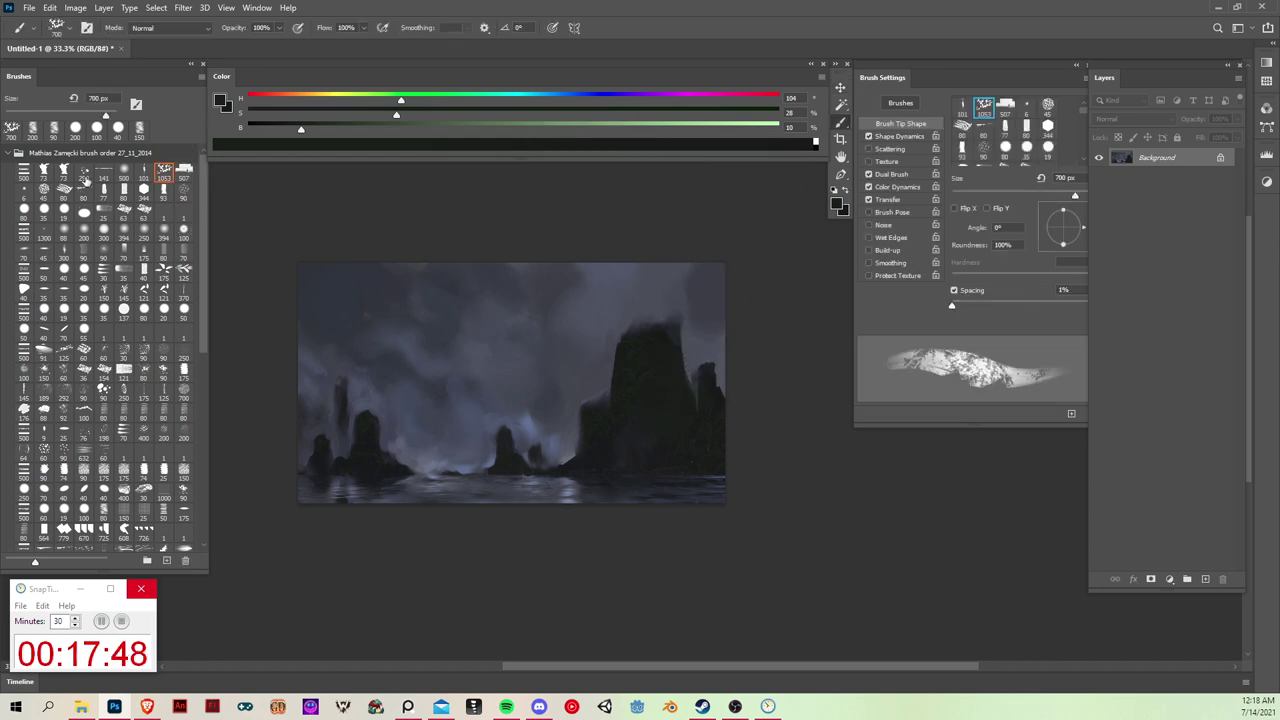
click(84, 172)
alt+click(650, 368)
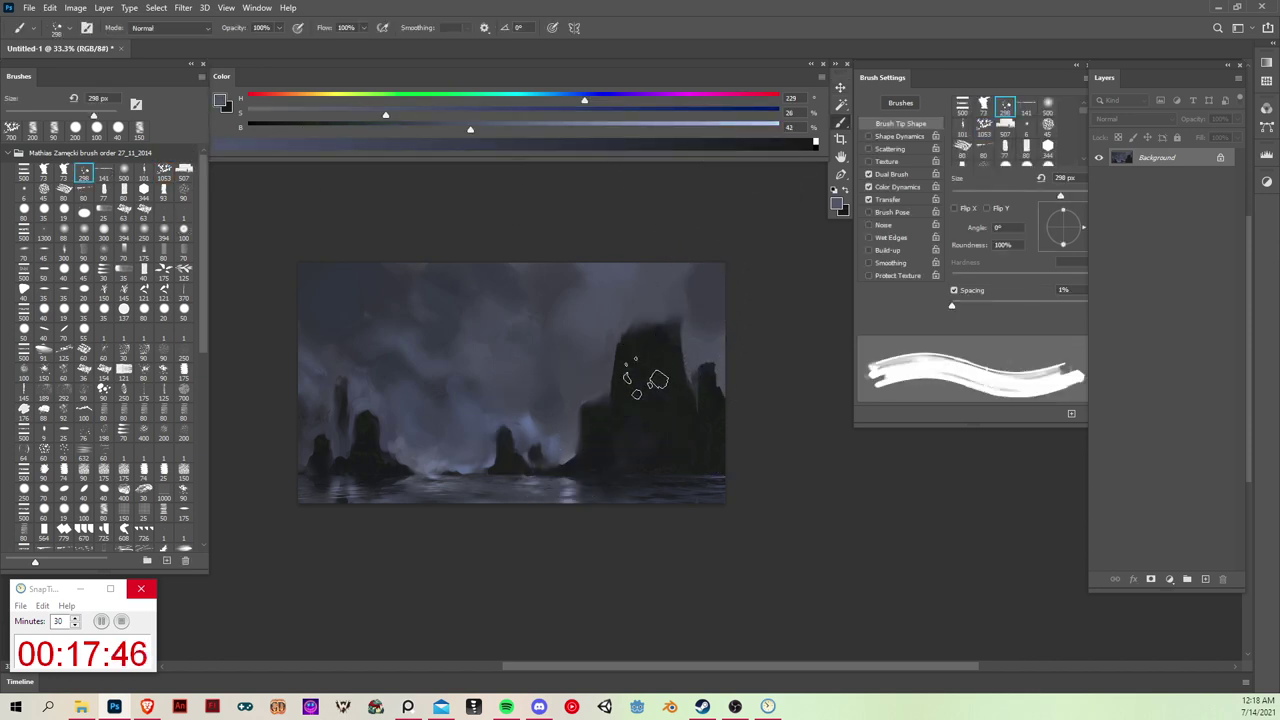
key(bracketleft)
key(bracketleft)
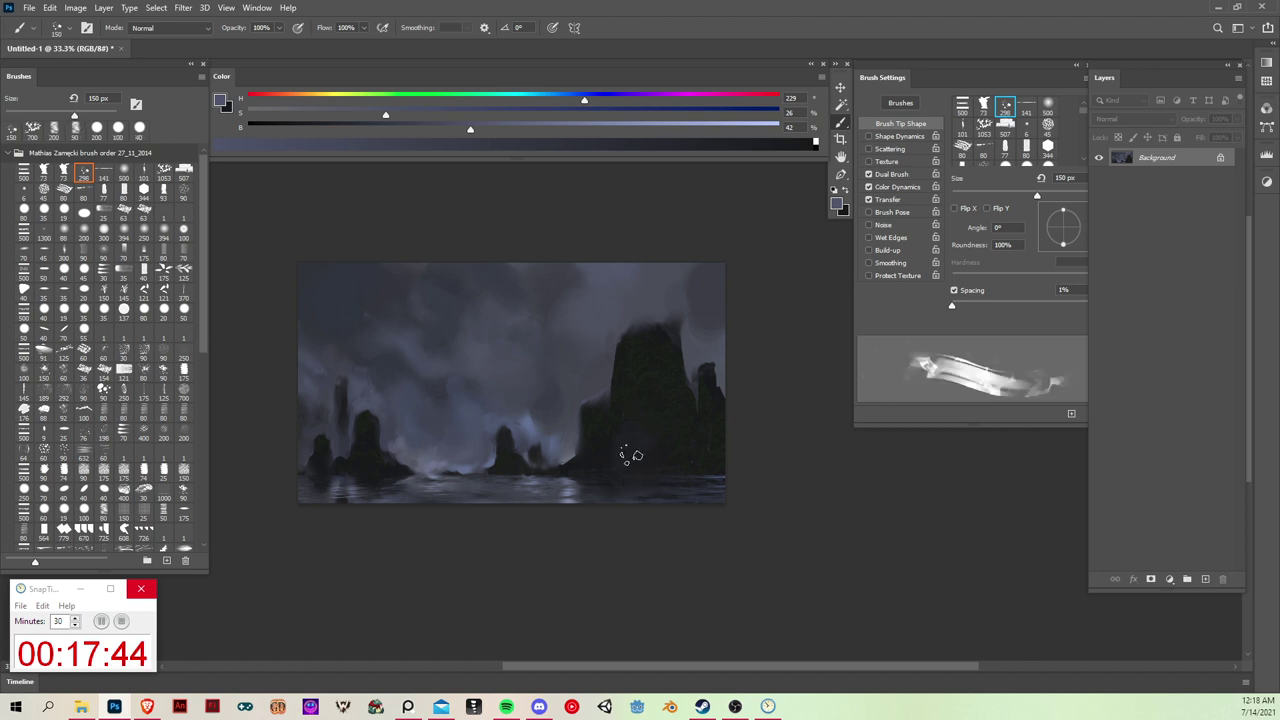
alt+click(571, 449)
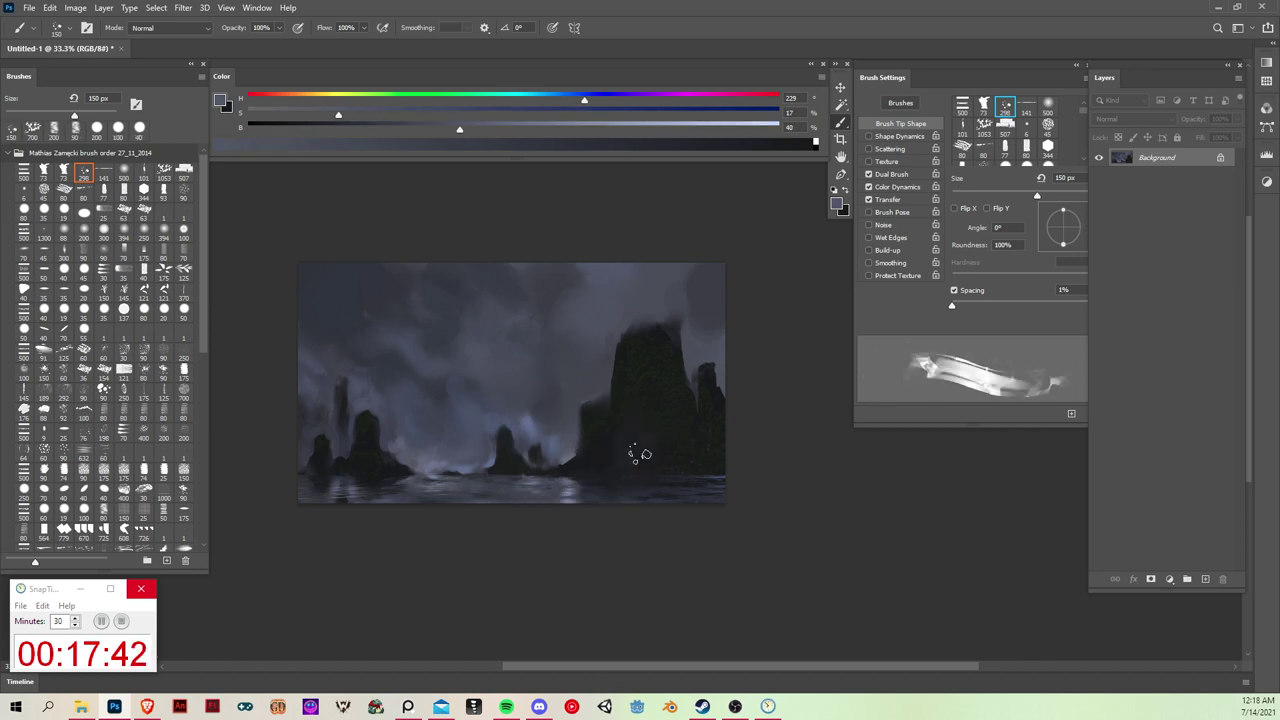
alt+click(624, 428)
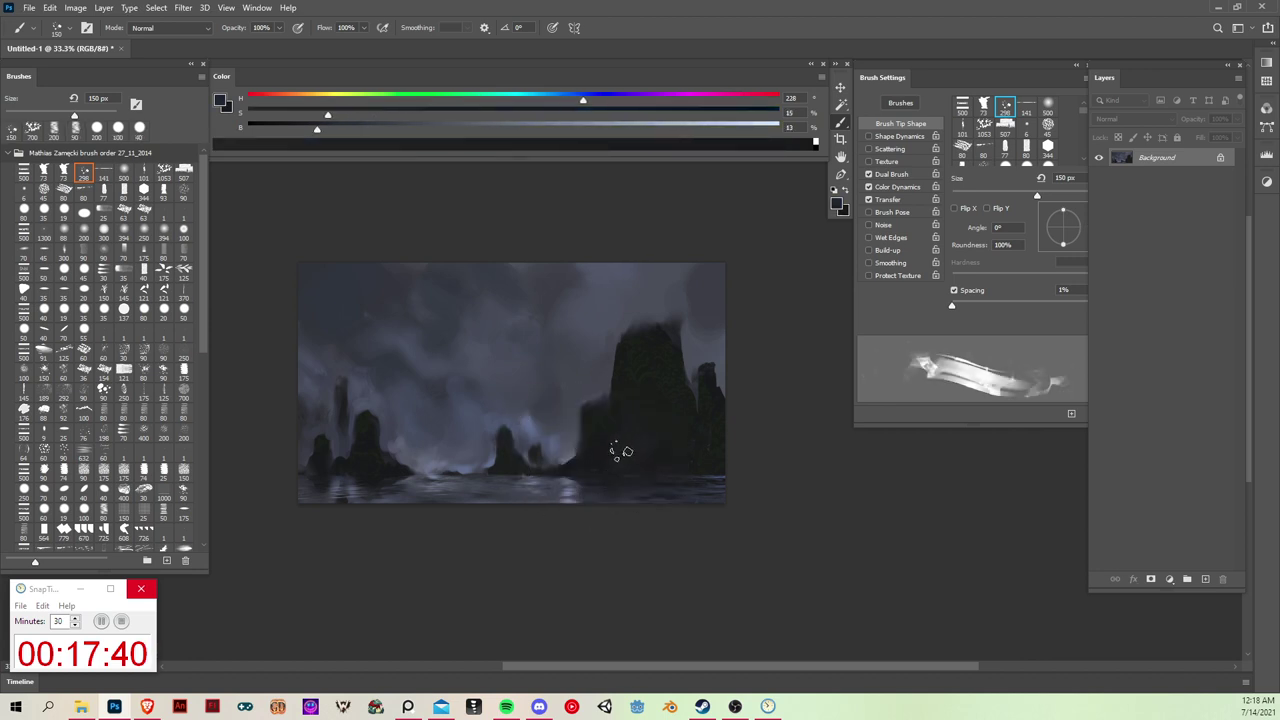
Step: Refine the rock edges and bases with the 25 px flat brush, using a dark tone sampled from the right rock
click(104, 212)
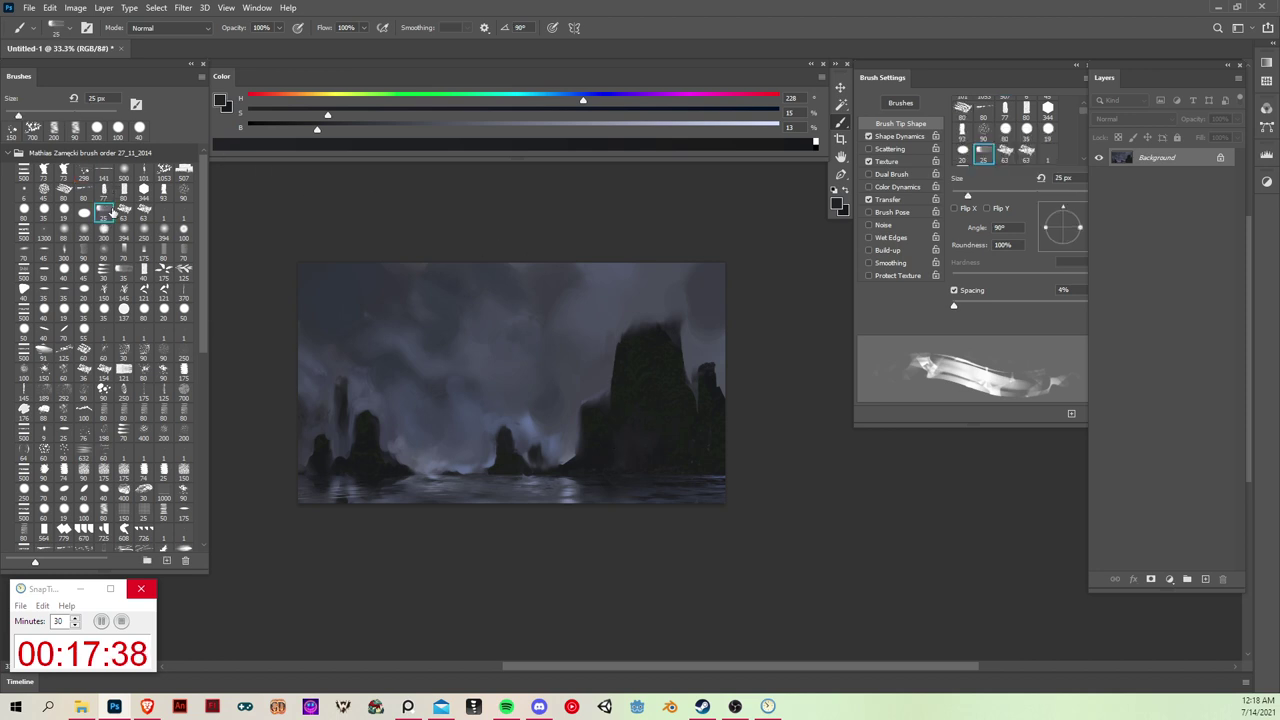
alt+click(619, 450)
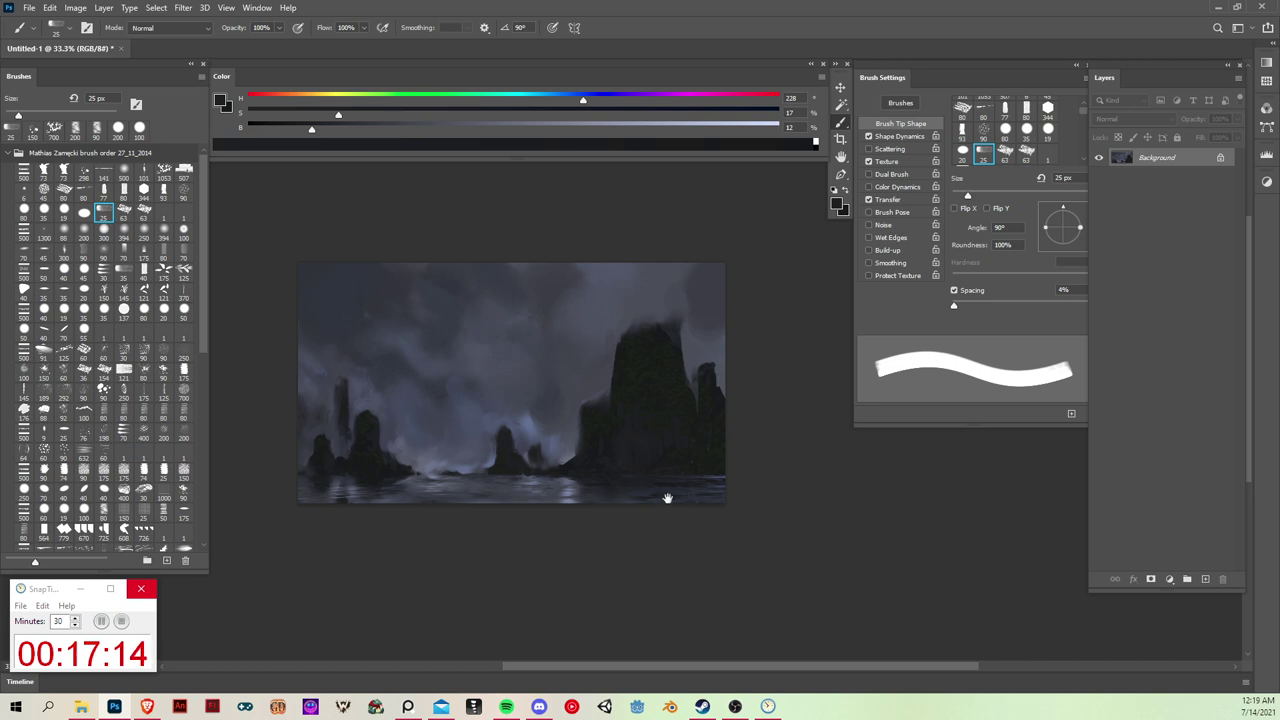
mouse_move(667, 497)
mouse_down()
mouse_move(621, 491)
mouse_move(656, 485)
mouse_up()
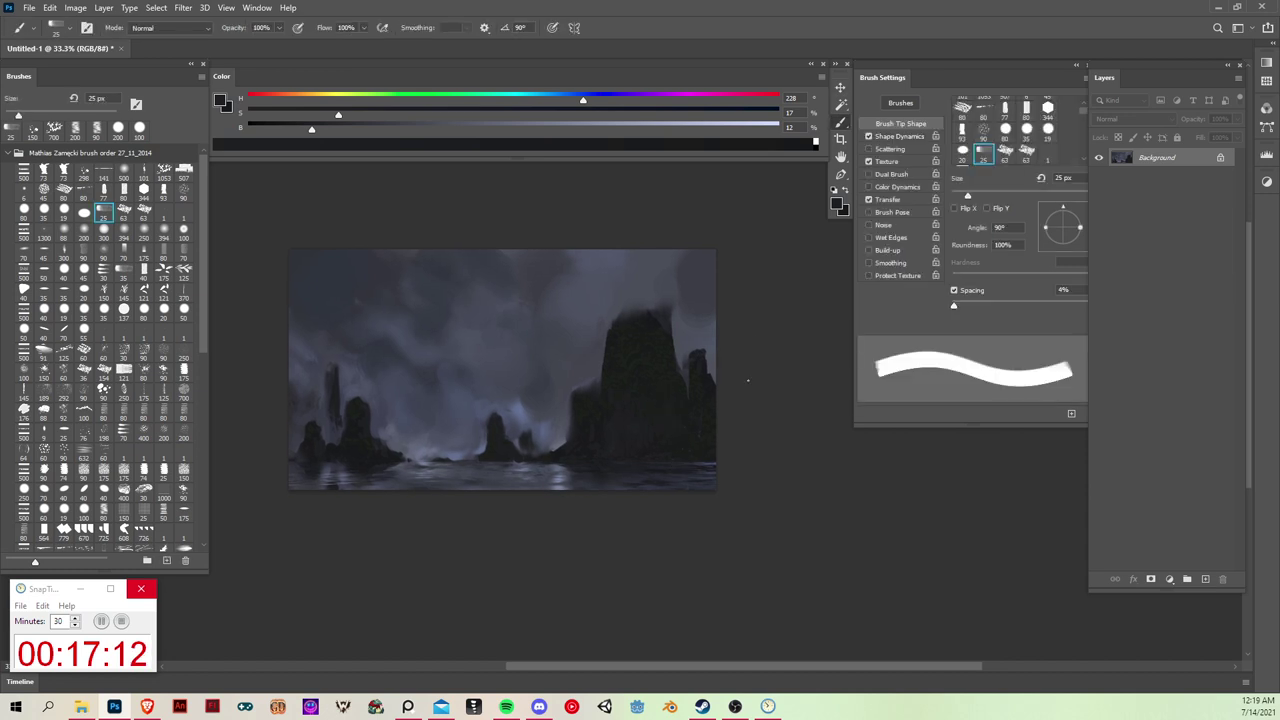
key(v)
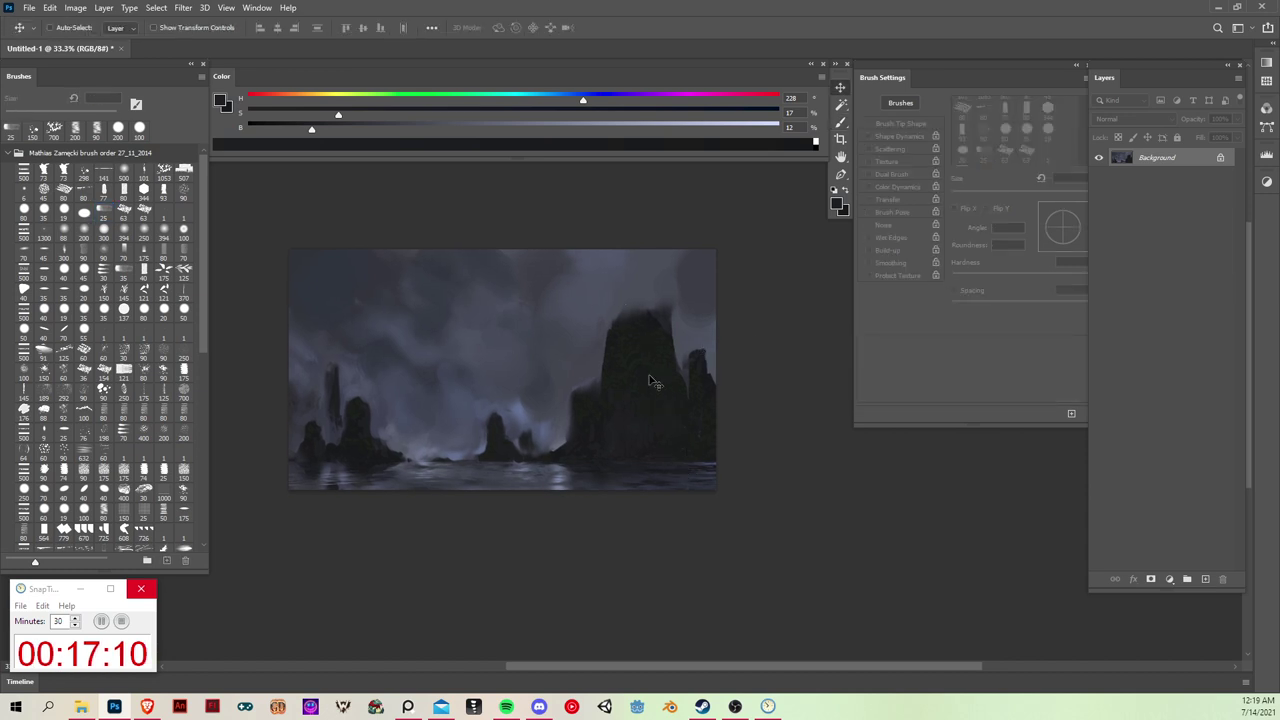
Step: Add a new layer and cover the sky with sampled dark blue-grey texture using the 1053 px speckled brush
click(1206, 579)
key(b)
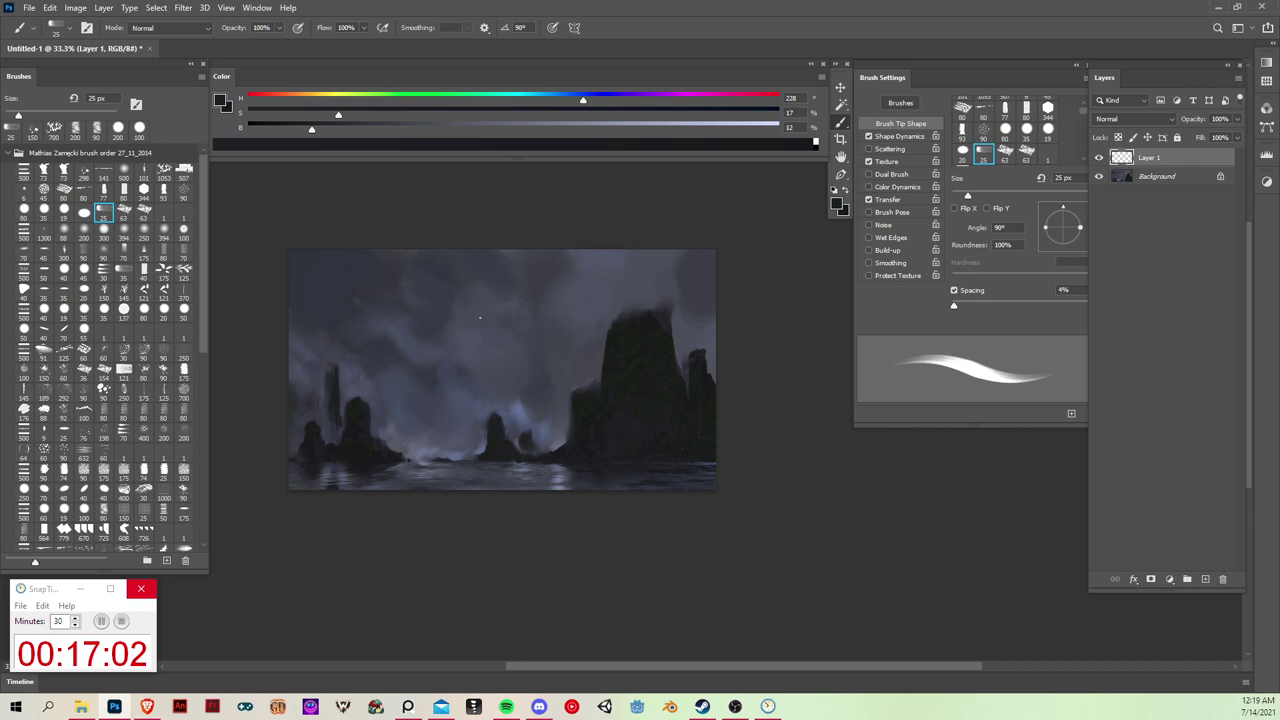
key(v)
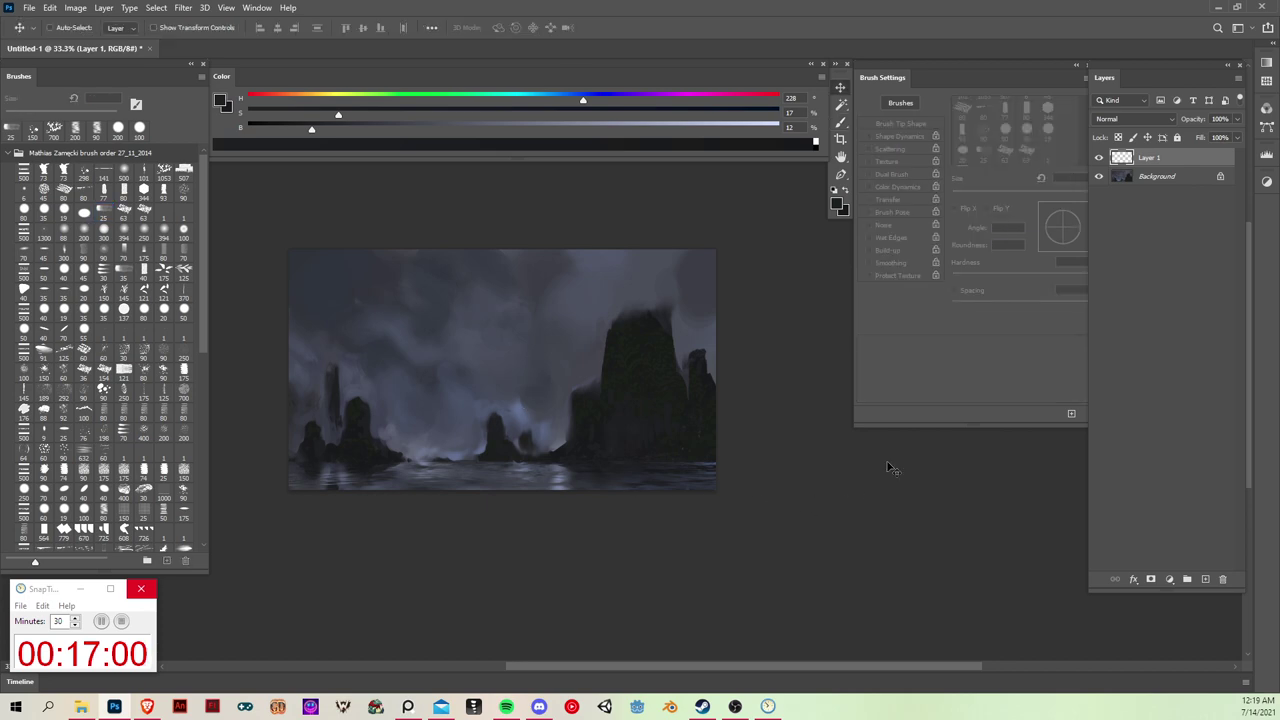
click(162, 170)
alt+click(320, 292)
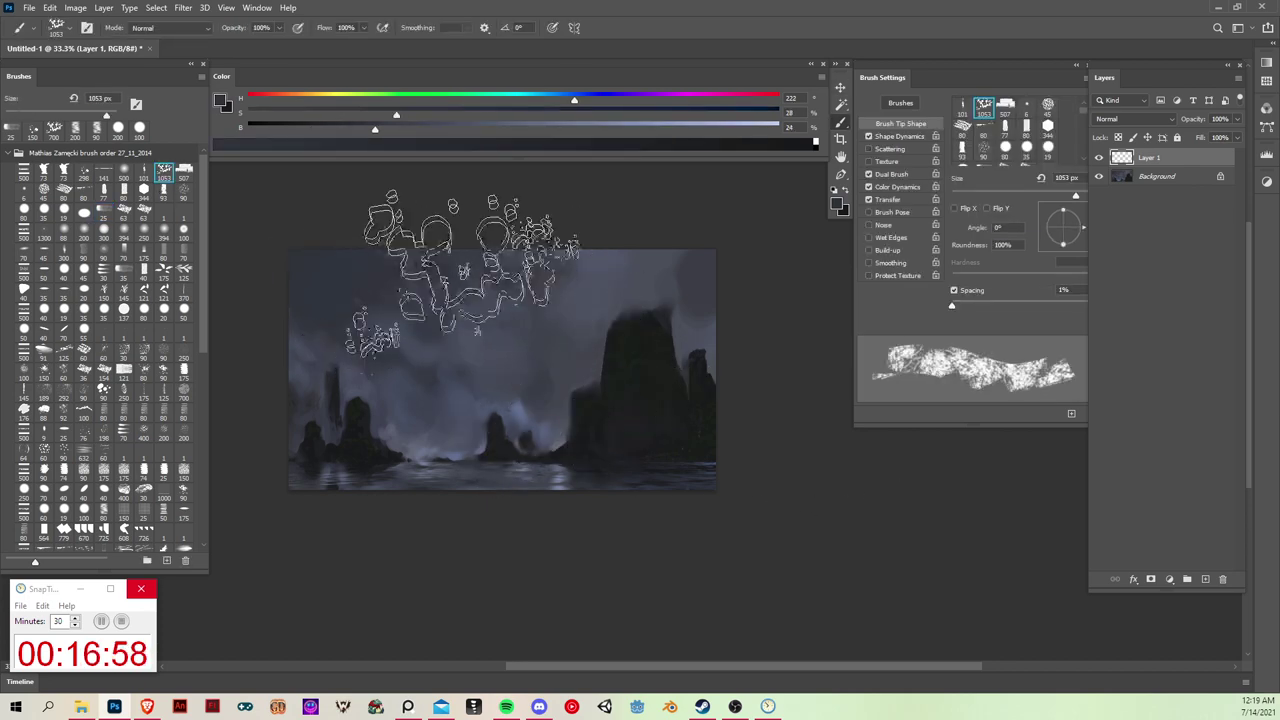
mouse_move(462, 272)
mouse_down()
mouse_move(518, 272)
mouse_move(388, 400)
mouse_move(630, 356)
mouse_move(602, 385)
mouse_up()
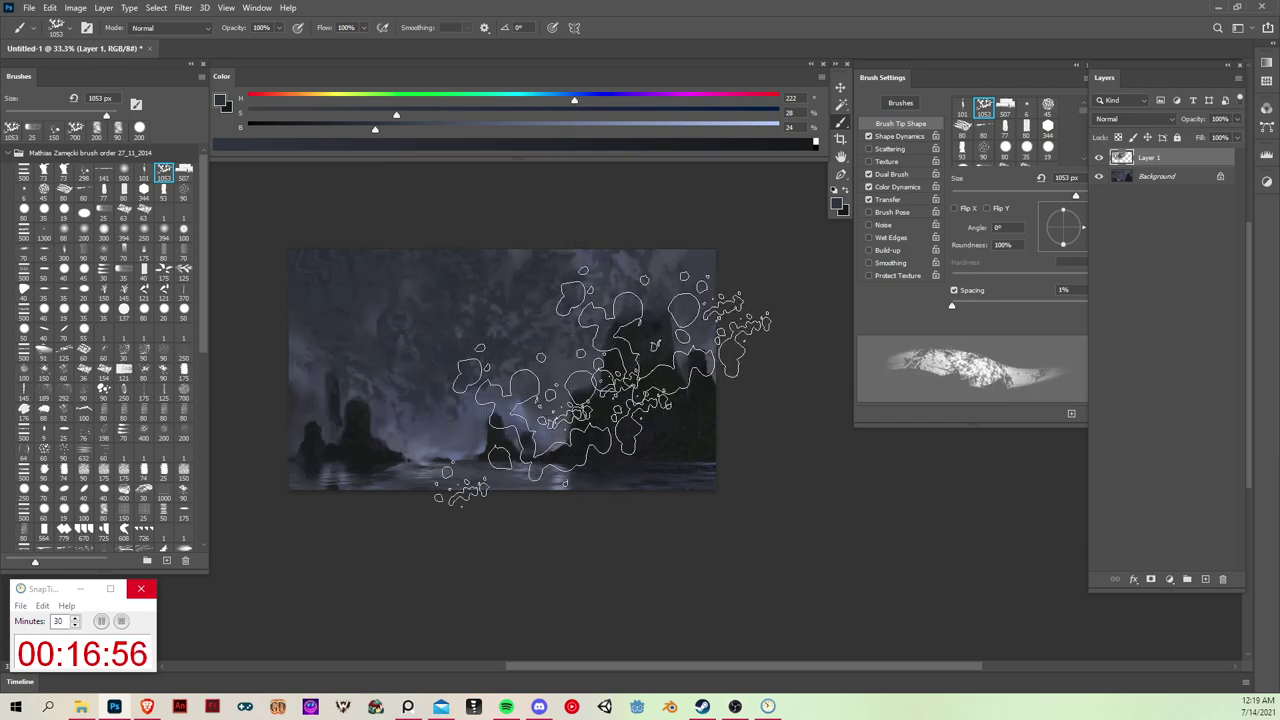
key(ctrl+z)
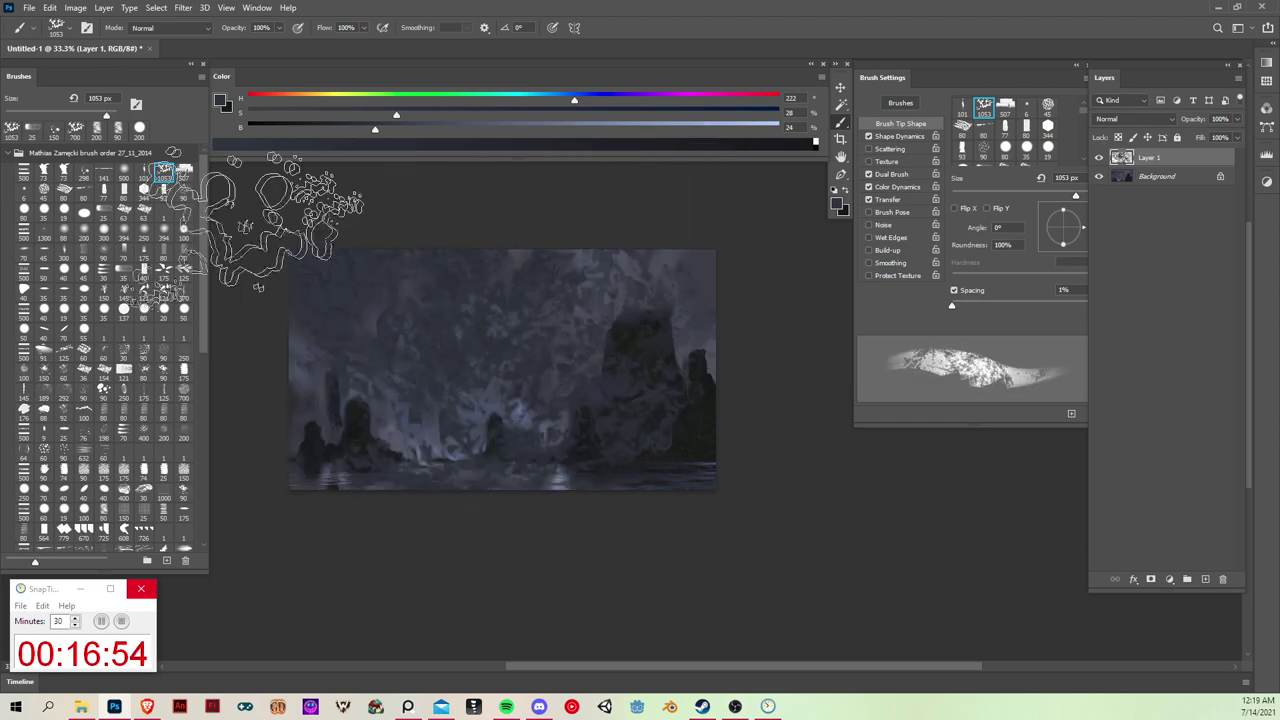
Step: Erase soft patches from the cloud texture layer with the round eraser brush enlarged to 200 px
key(e)
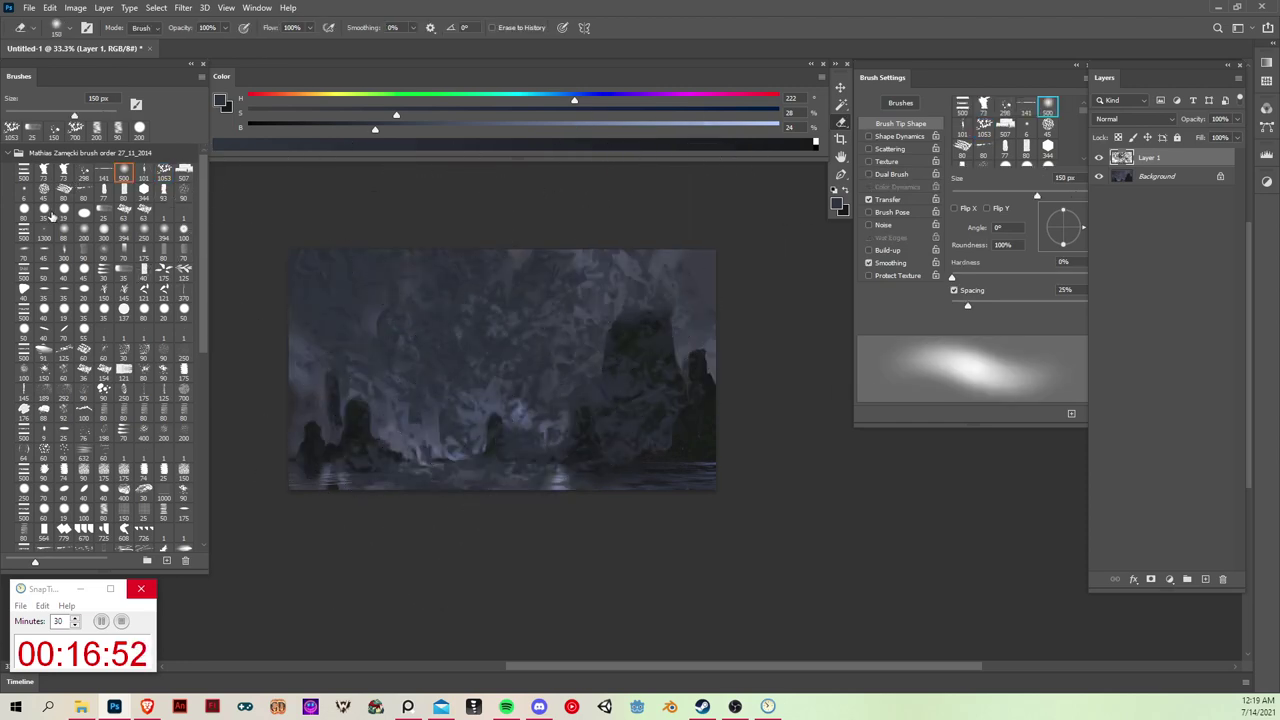
click(44, 210)
key(bracketright)
key(bracketright)
key(bracketright)
key(bracketright)
key(bracketright)
key(bracketright)
key(bracketright)
key(bracketright)
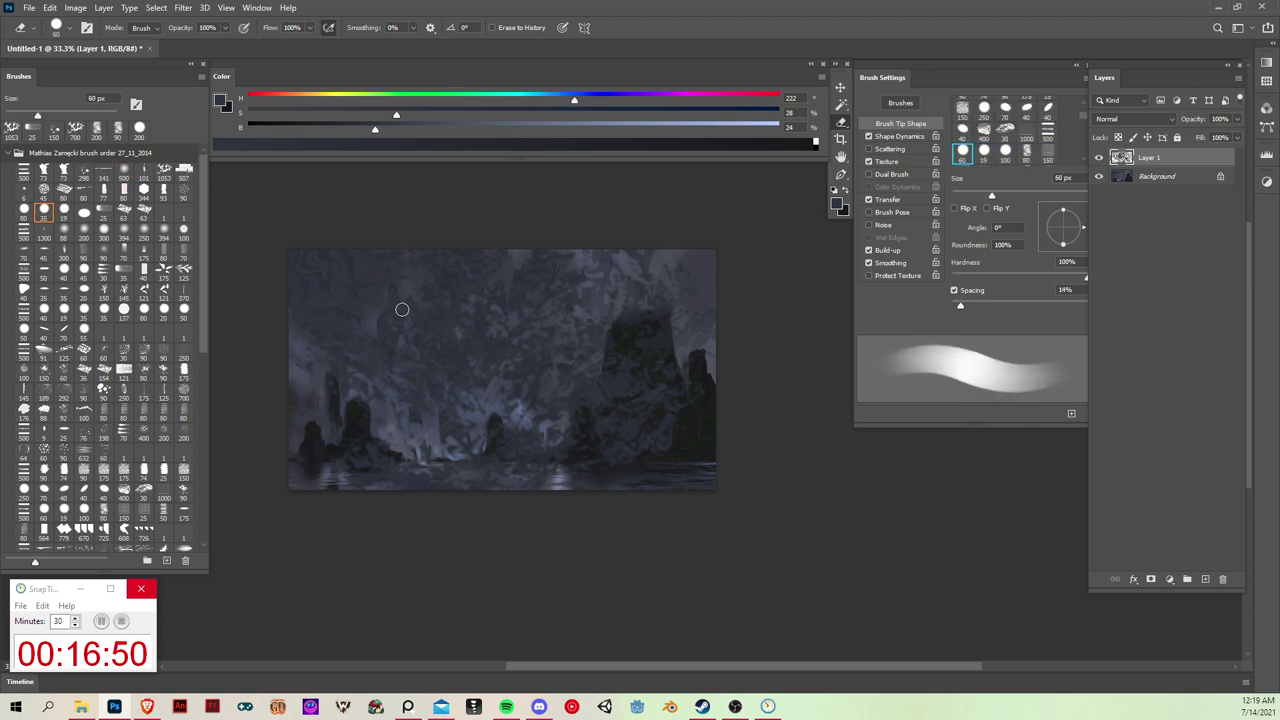
key(bracketright)
key(bracketright)
key(bracketright)
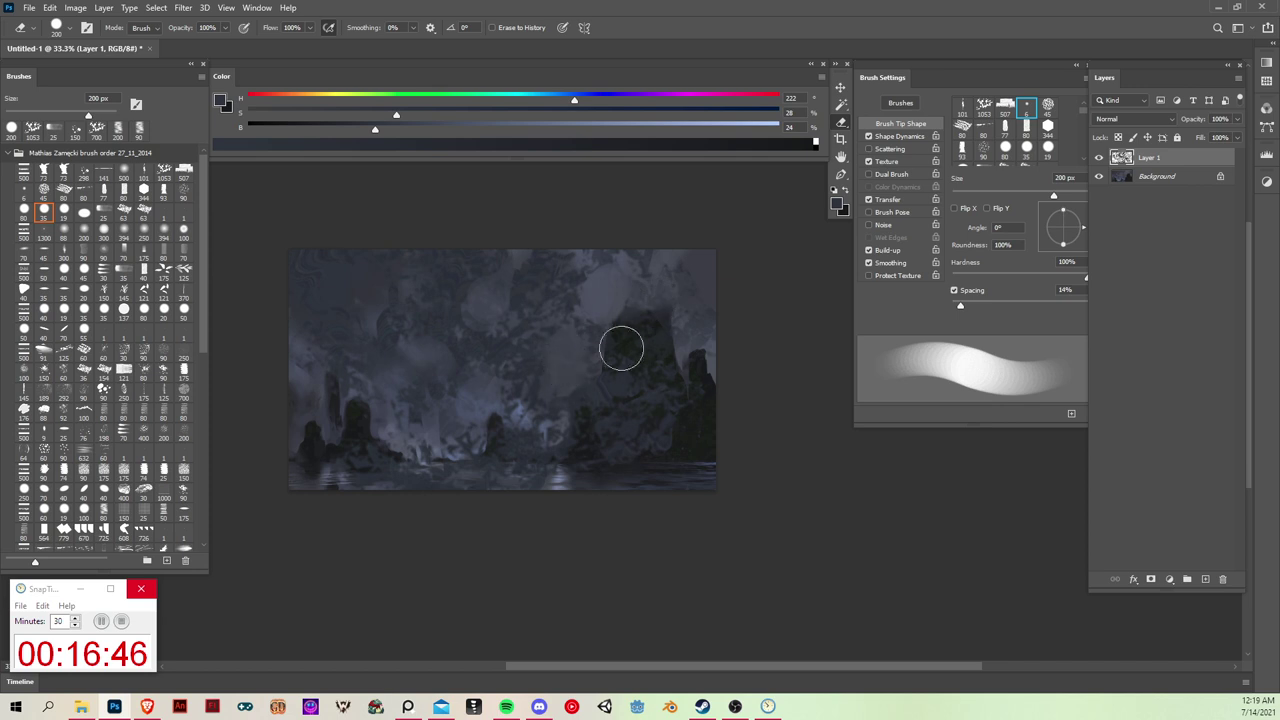
Step: Enlarge the Smudge brush and blend the speckled texture layer into soft, streaky clouds
key(r)
key(bracketright)
key(bracketright)
key(bracketright)
key(bracketright)
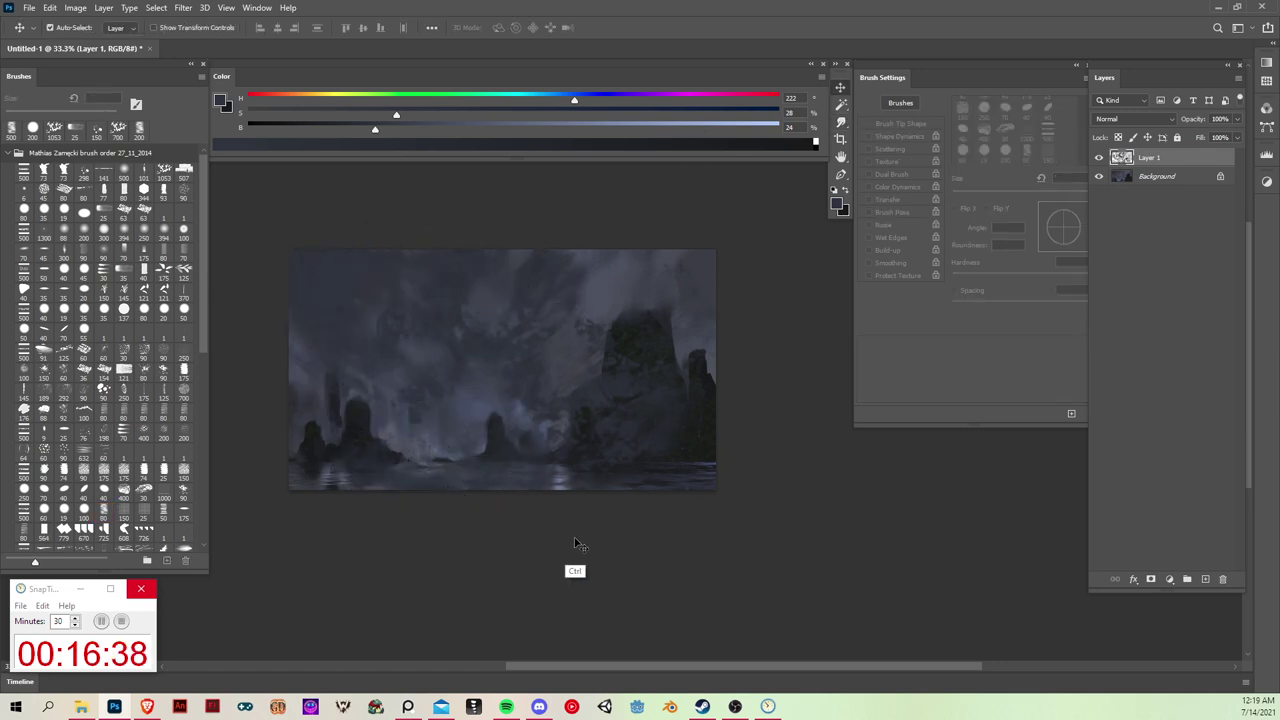
Step: Try to compress the cloud texture layer vertically and warp it into sweeping, curved clouds above the horizon
key(ctrl+t)
drag(505, 492, 517, 447)
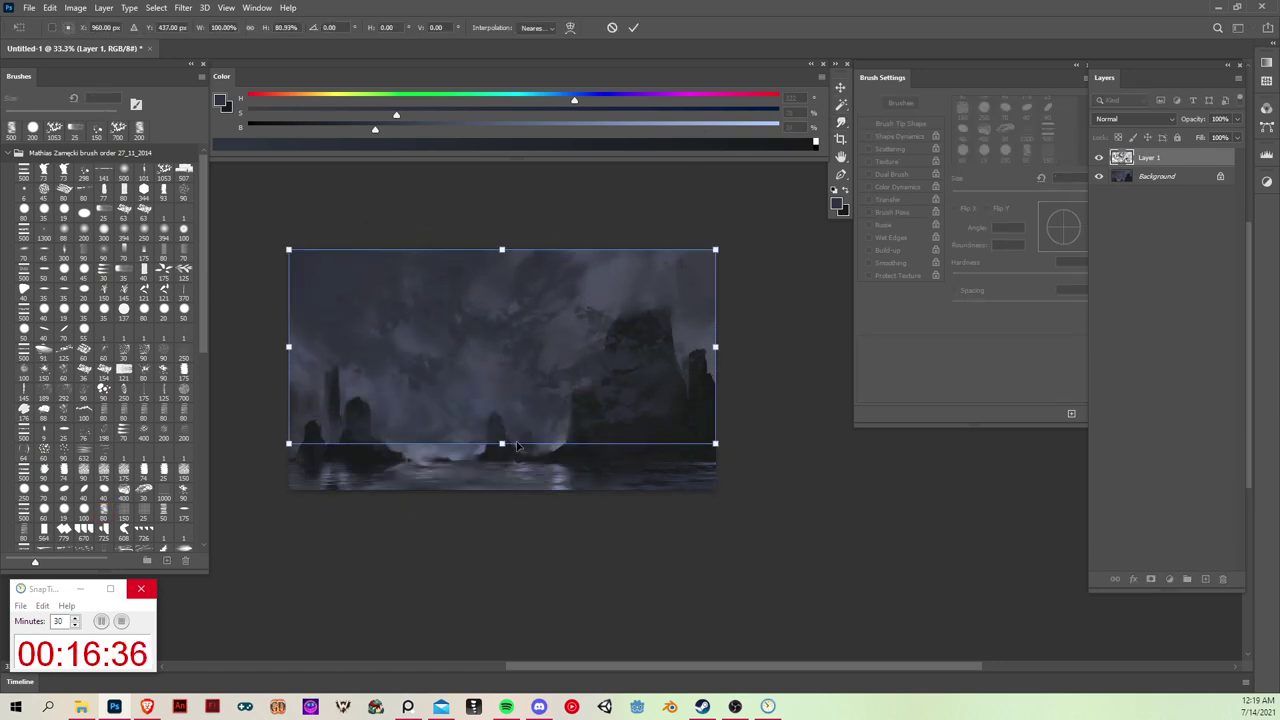
right_click(541, 404)
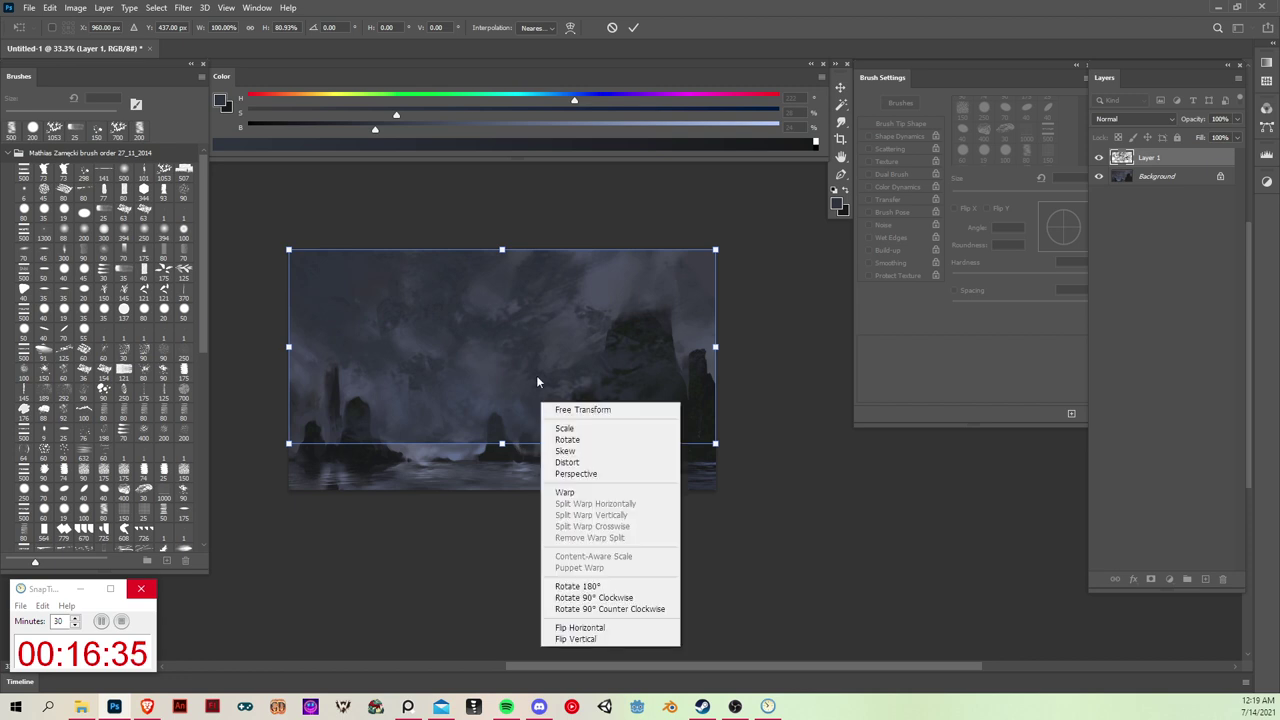
click(587, 493)
drag(703, 263, 906, 166)
drag(722, 296, 630, 322)
drag(420, 335, 516, 243)
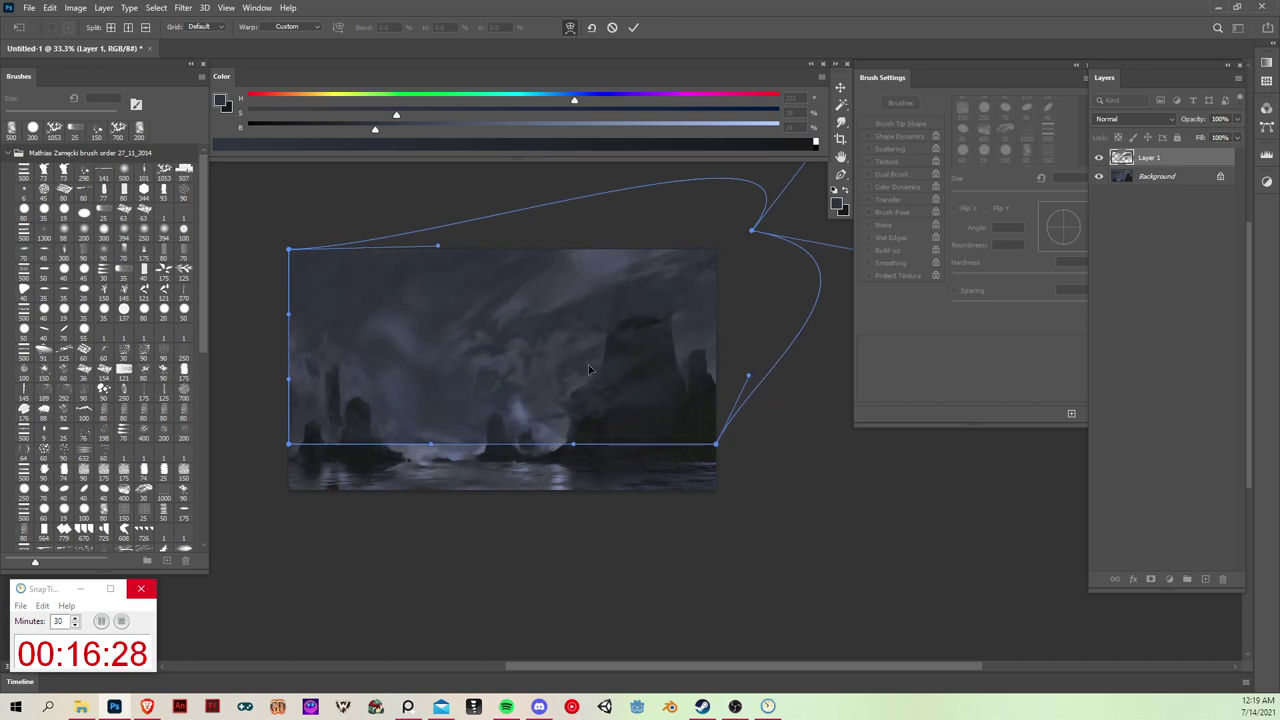
drag(589, 370, 560, 345)
drag(737, 306, 800, 296)
drag(379, 295, 239, 284)
drag(397, 271, 455, 317)
drag(312, 268, 232, 194)
drag(307, 361, 251, 391)
drag(684, 368, 737, 391)
mouse_move(701, 431)
mouse_down()
mouse_move(703, 470)
mouse_move(711, 458)
mouse_move(690, 432)
mouse_up()
mouse_move(522, 428)
mouse_down()
mouse_move(536, 486)
mouse_move(500, 438)
mouse_up()
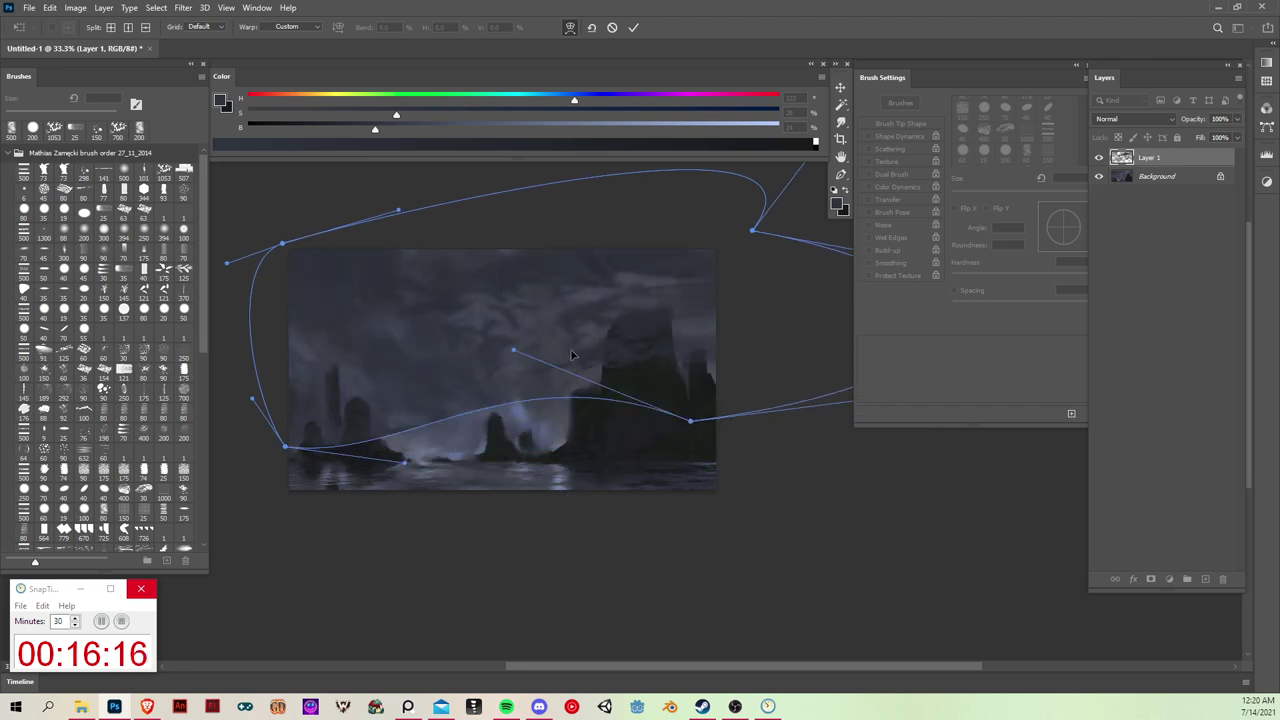
key(Return)
Step: Free-transform the cloud texture layer, compressing its height to about 86% so its lower edge meets the waterline
key(ctrl+t)
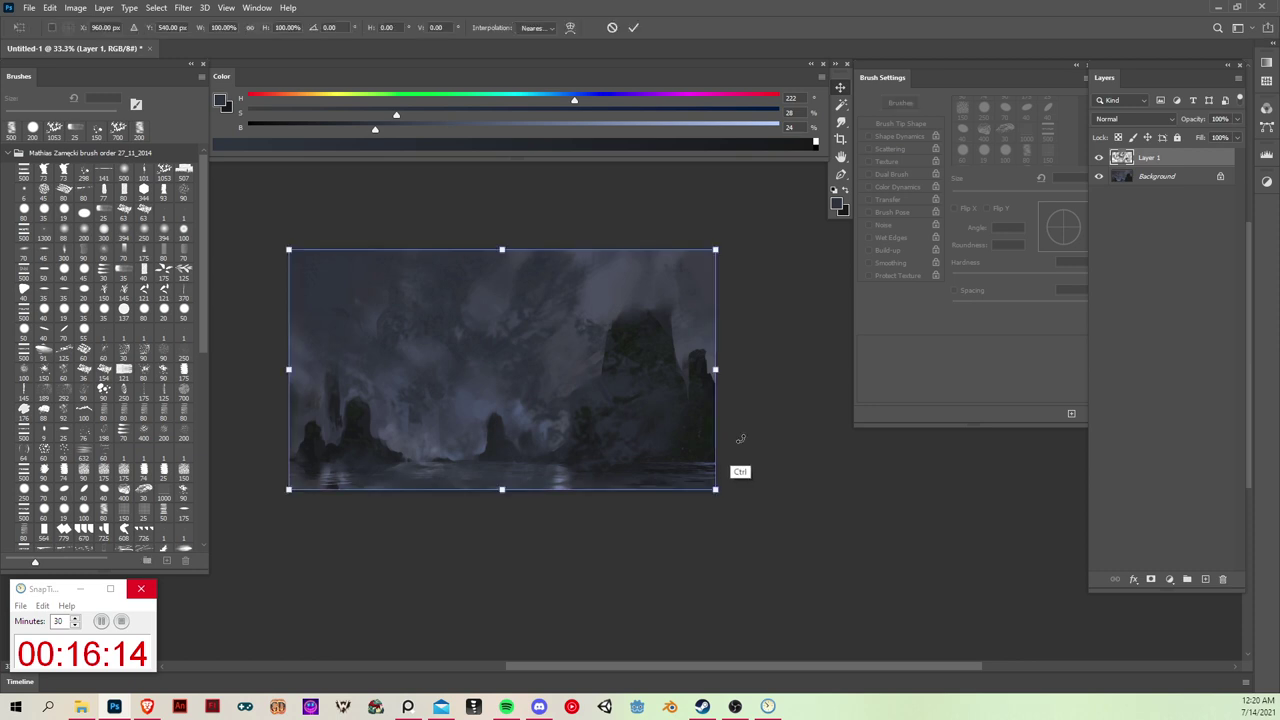
drag(519, 489, 519, 456)
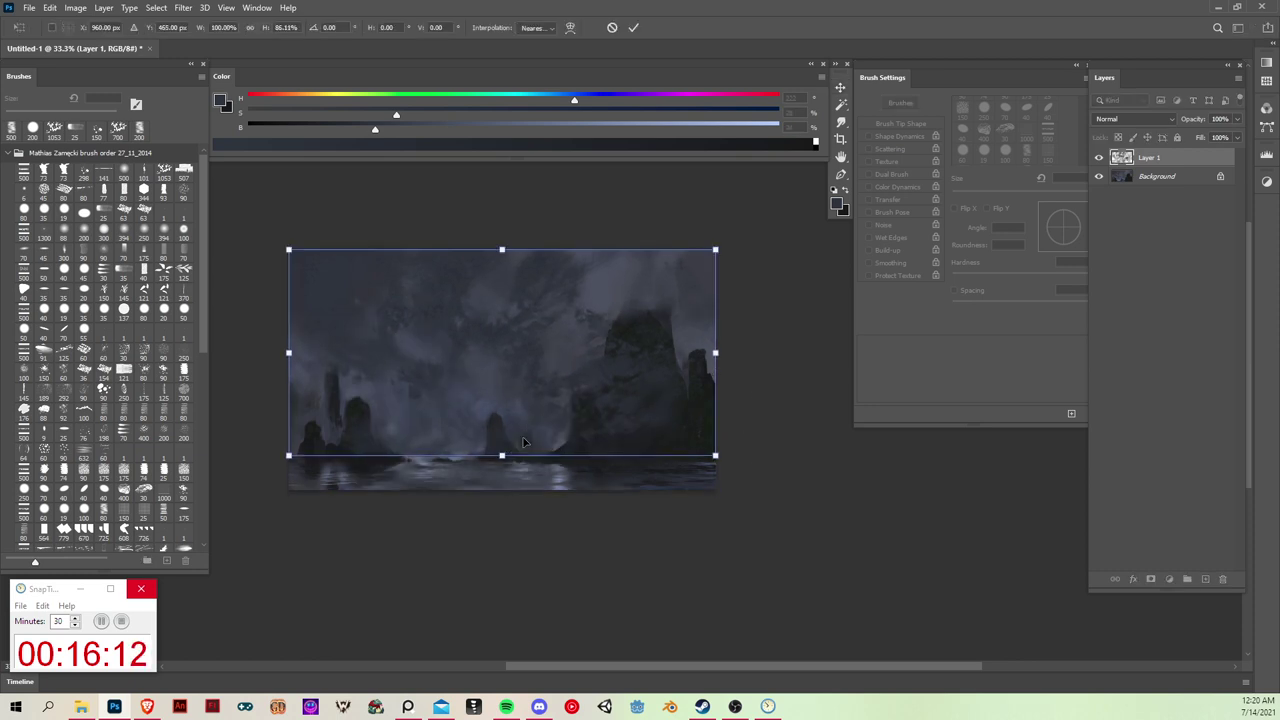
scroll(620, 360, down, 2)
Step: Warp the cloud texture layer, bulging both side edges outward beyond the canvas to stretch the clouds diagonally
right_click(610, 365)
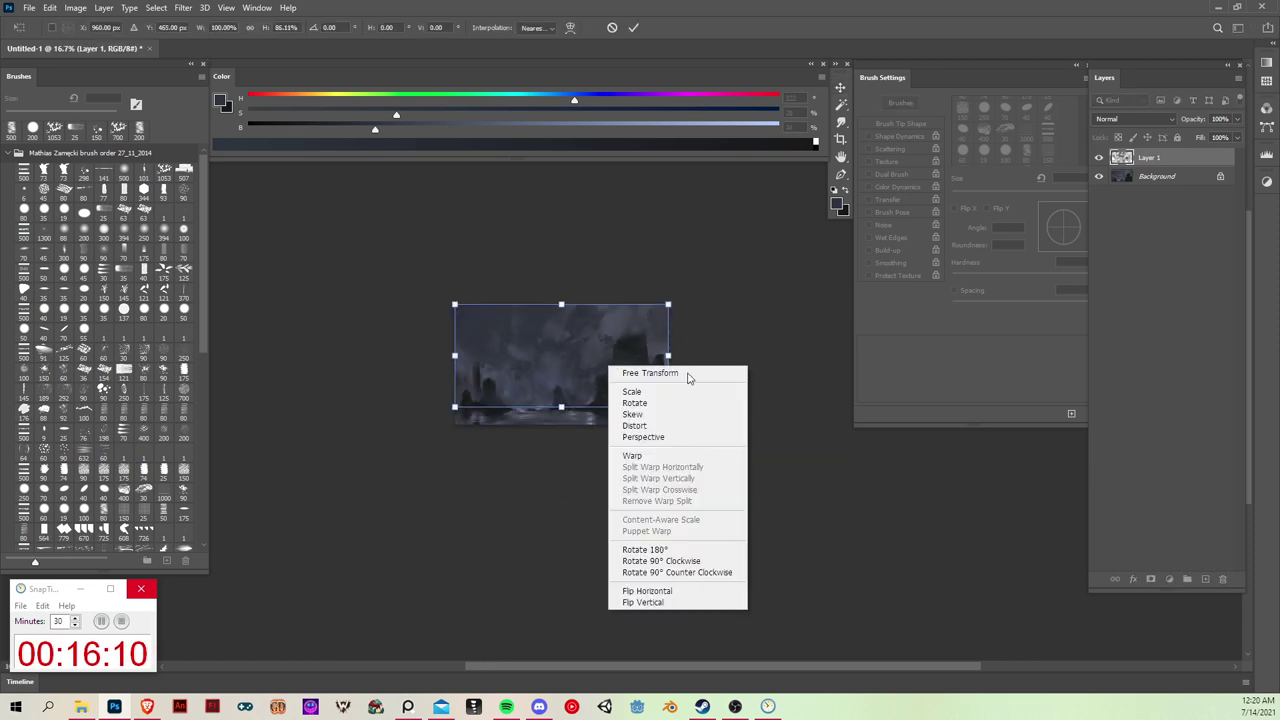
click(625, 455)
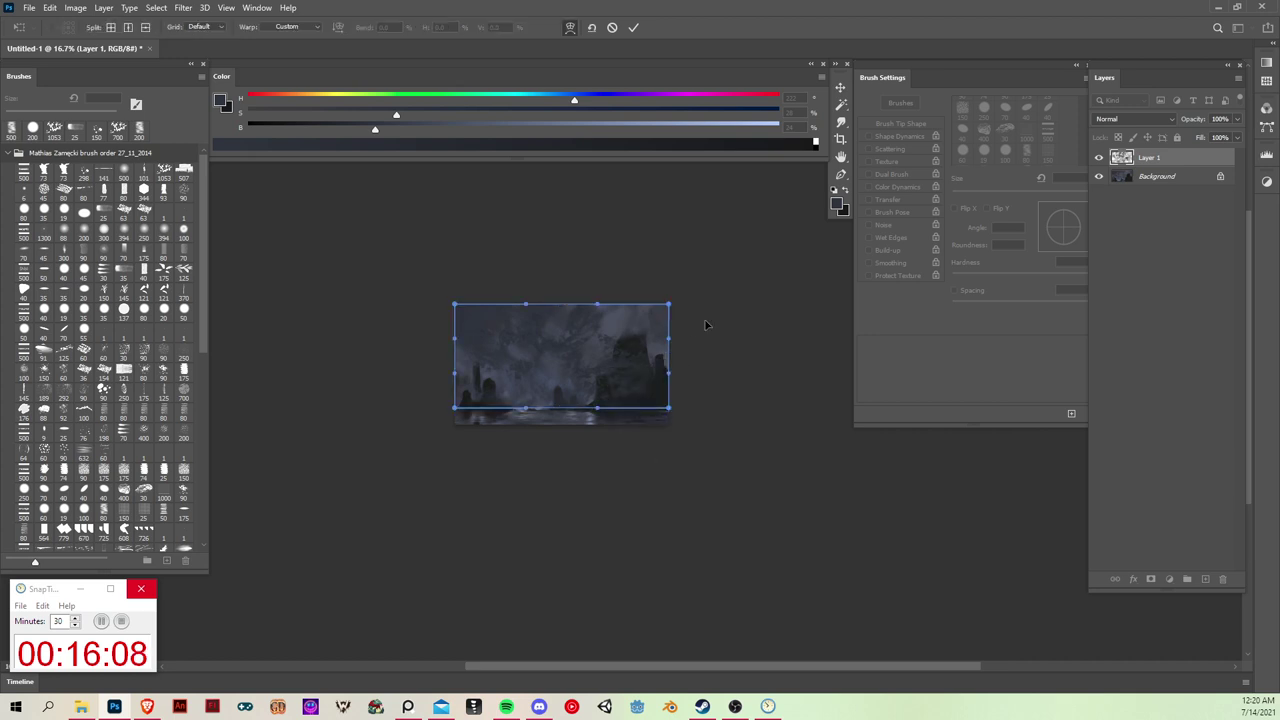
drag(706, 323, 738, 291)
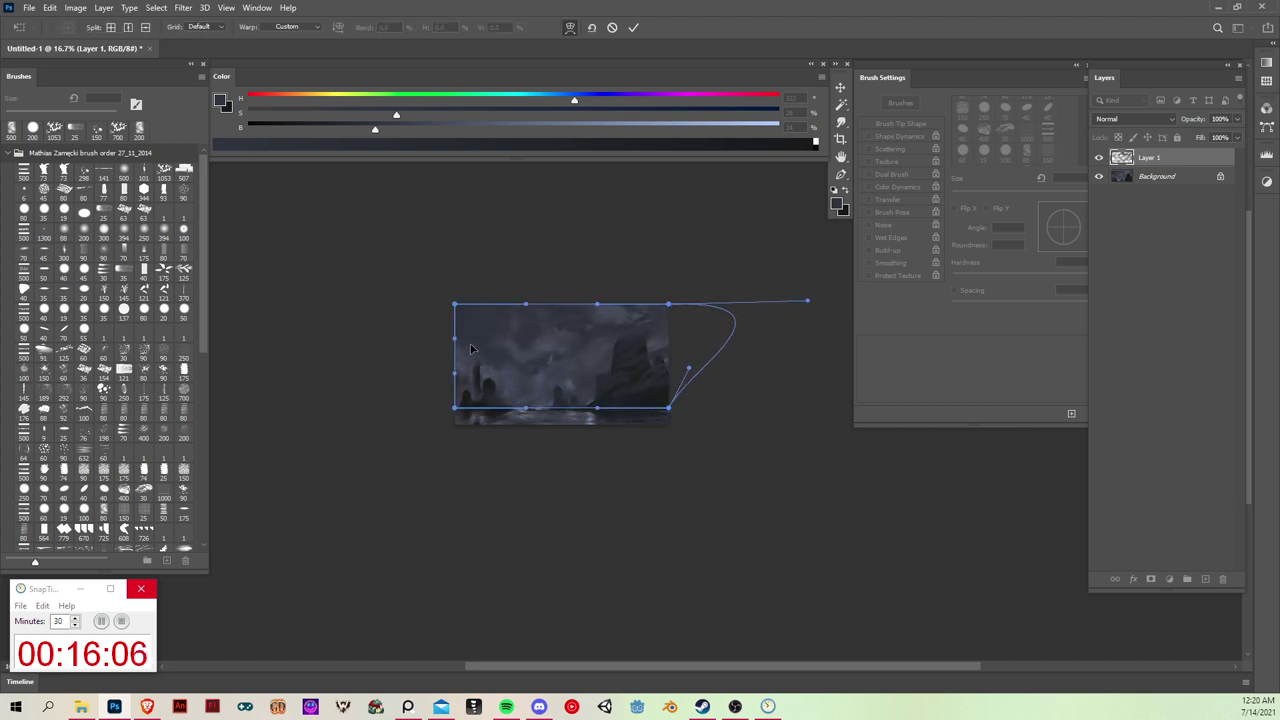
drag(458, 337, 388, 328)
drag(508, 321, 467, 388)
Step: Refine the cloud warp by pulling its upper-right part up and outward and adjusting the lower area, and apply it
drag(627, 345, 644, 327)
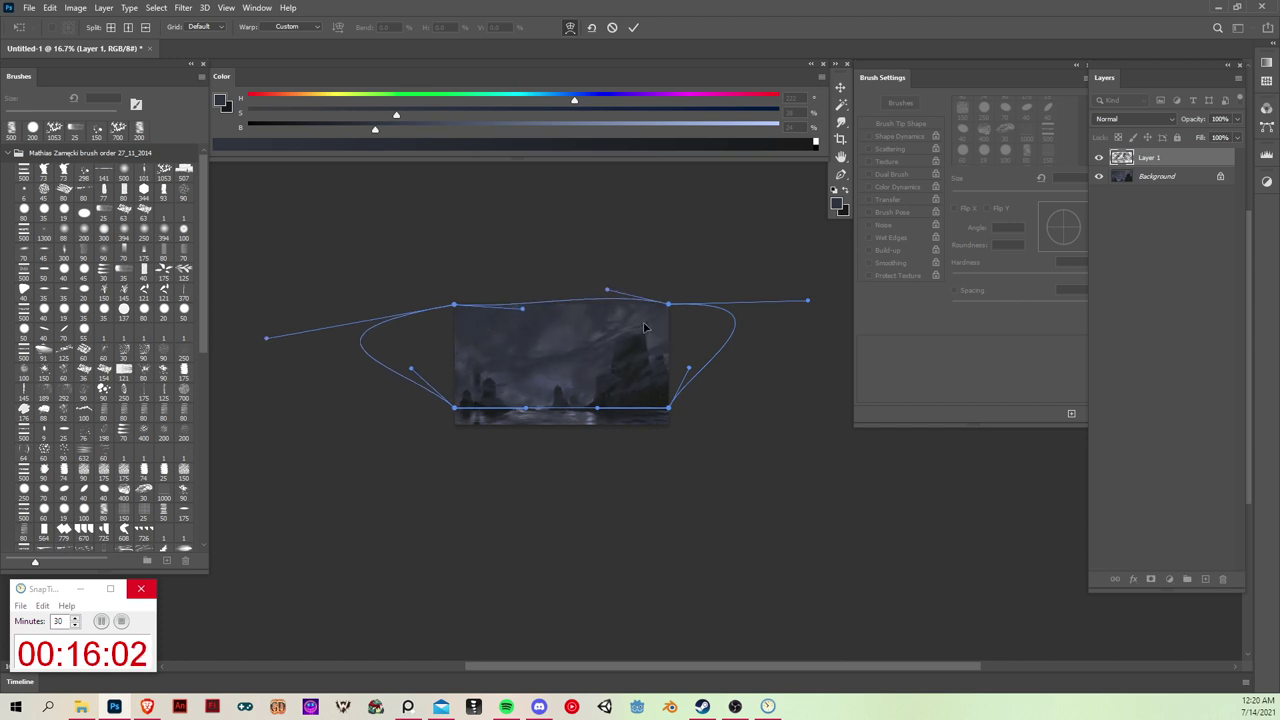
drag(472, 379, 462, 388)
drag(641, 350, 632, 351)
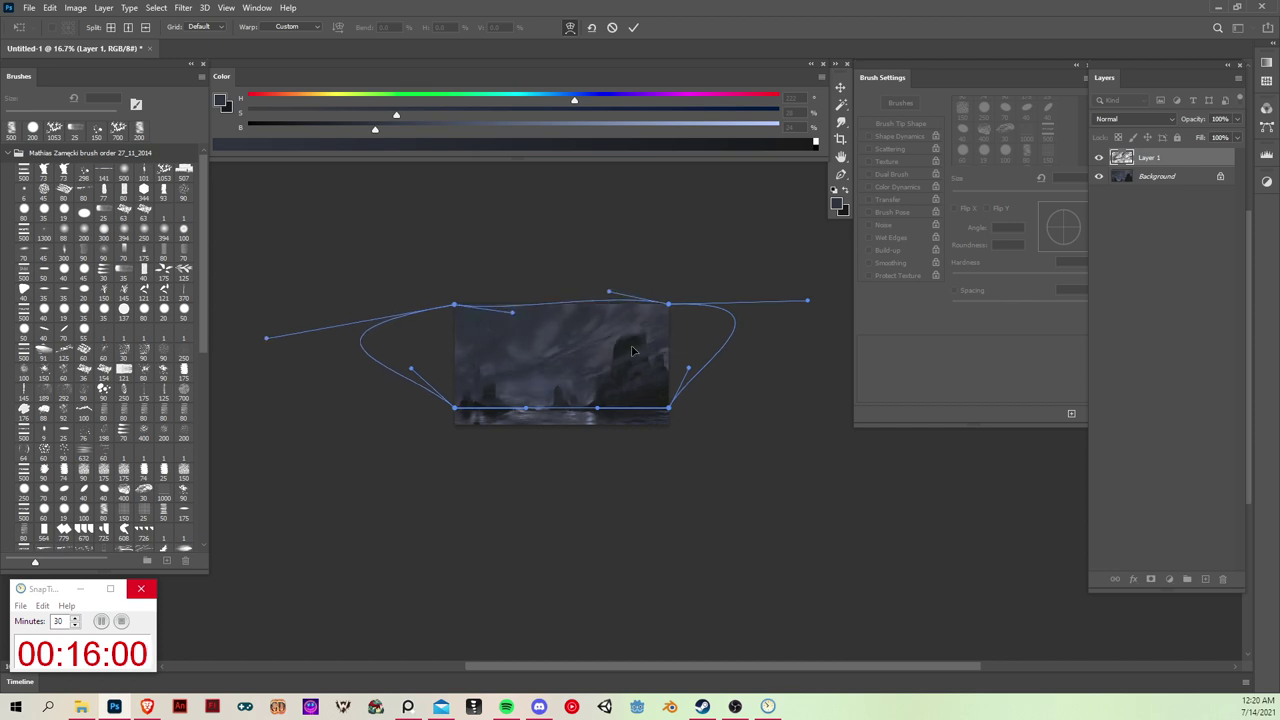
drag(696, 308, 762, 264)
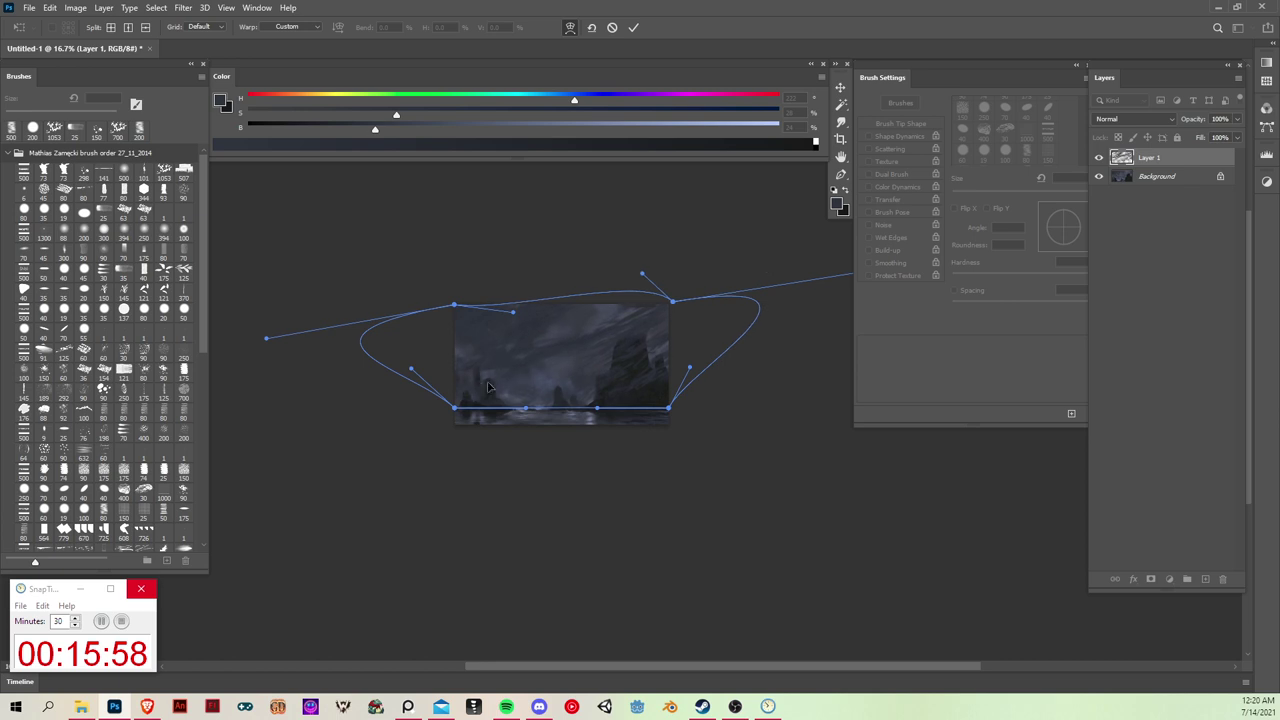
drag(626, 349, 657, 372)
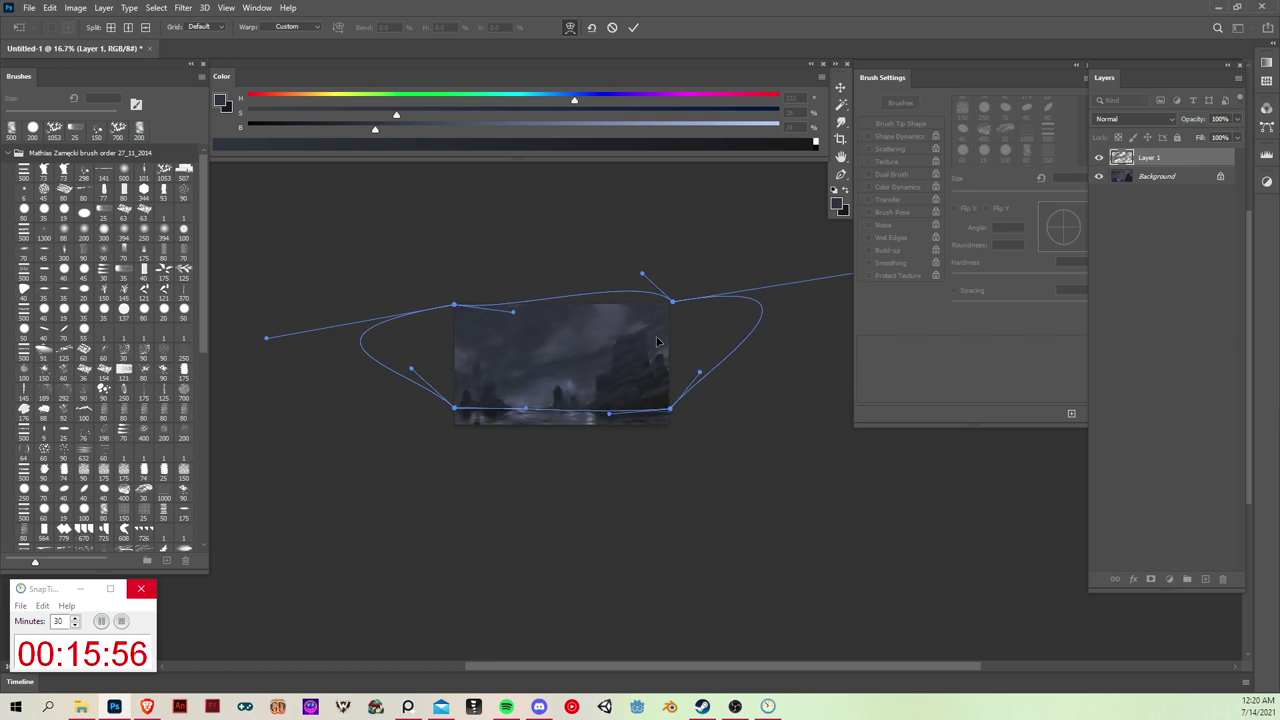
drag(557, 405, 407, 409)
drag(671, 381, 702, 373)
key(Return)
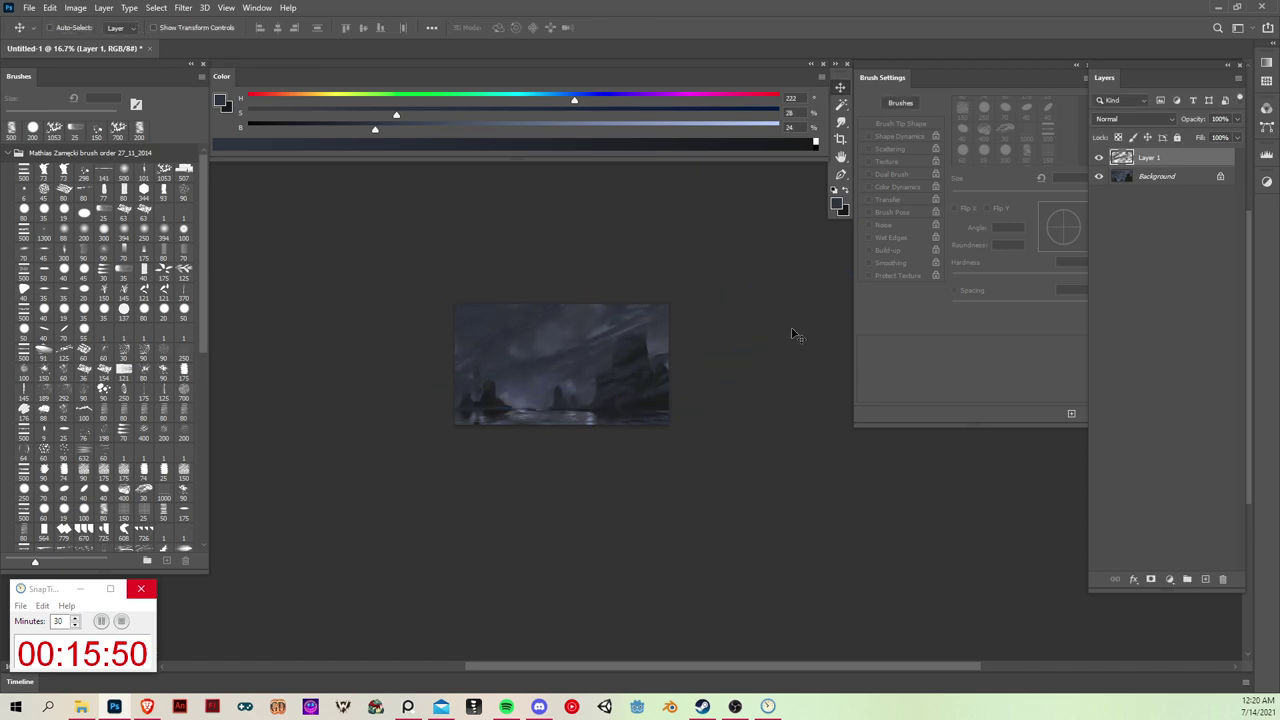
Step: Erase the cloud texture covering the large right-hand rocks with the 500 px soft round eraser, reducing it to 150 px for tighter areas
key(ctrl+plus)
key(e)
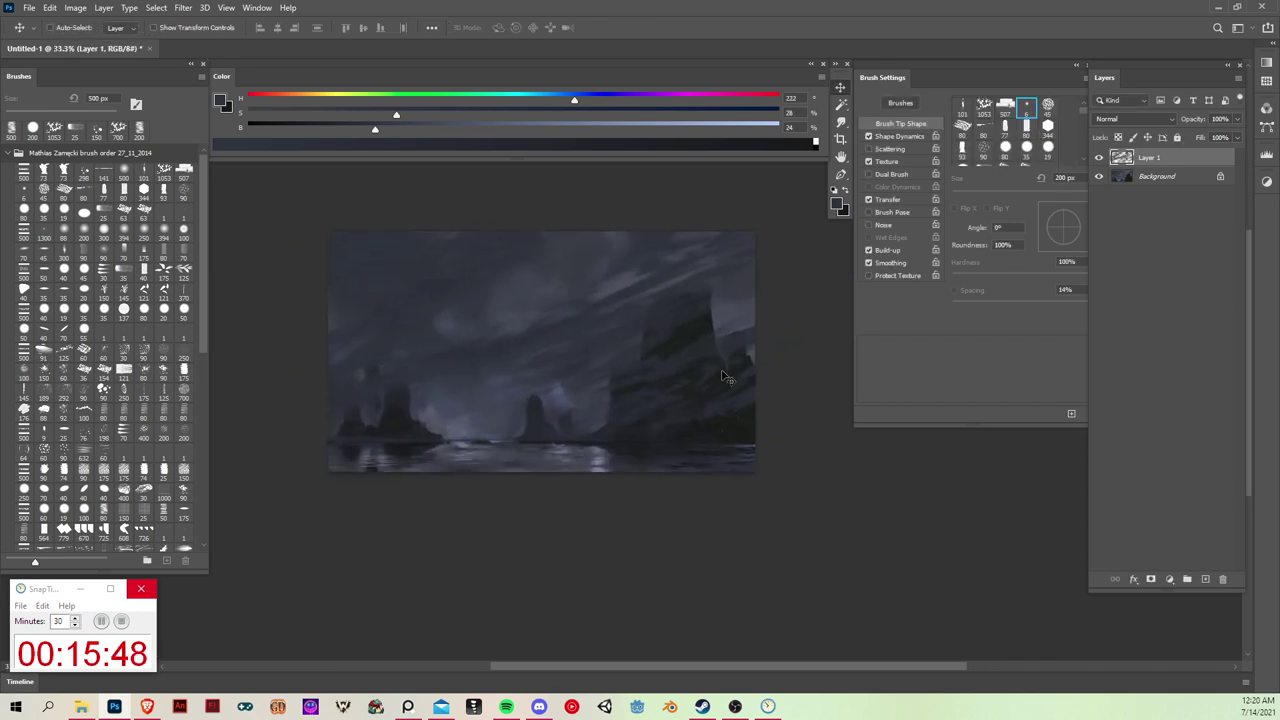
click(123, 172)
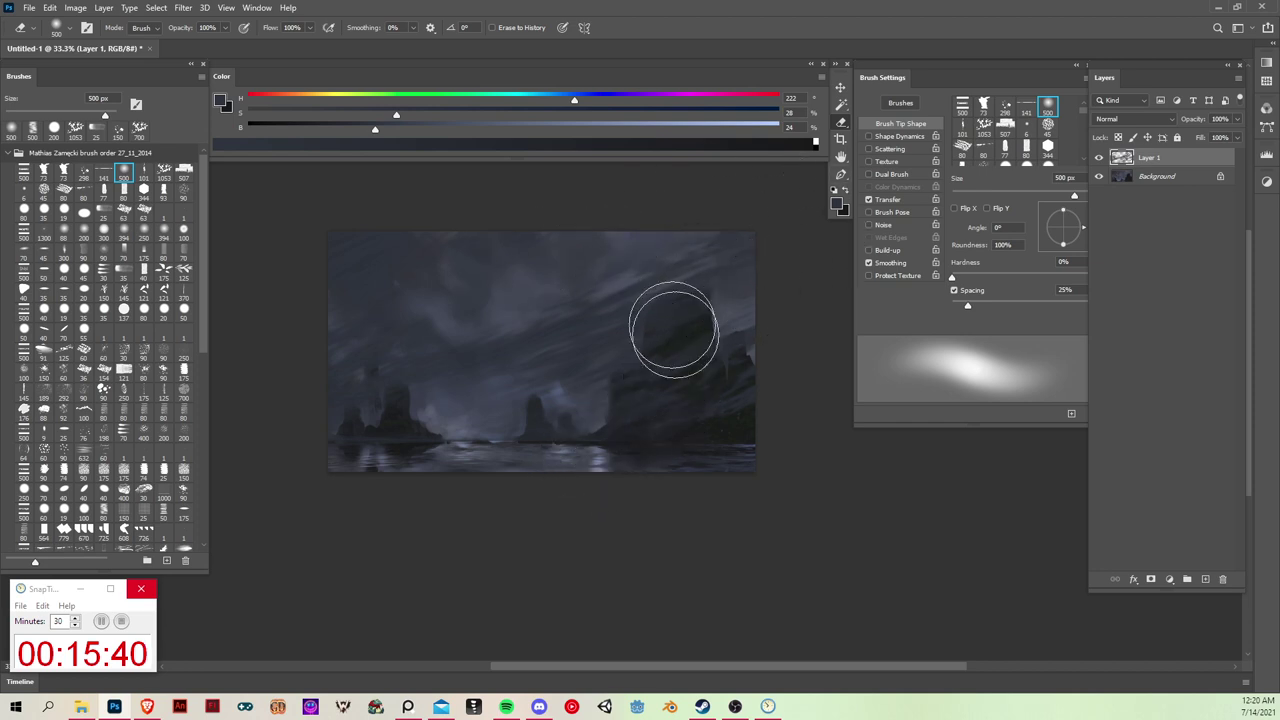
key(bracketleft)
key(bracketleft)
key(bracketleft)
key(bracketleft)
key(bracketleft)
key(bracketleft)
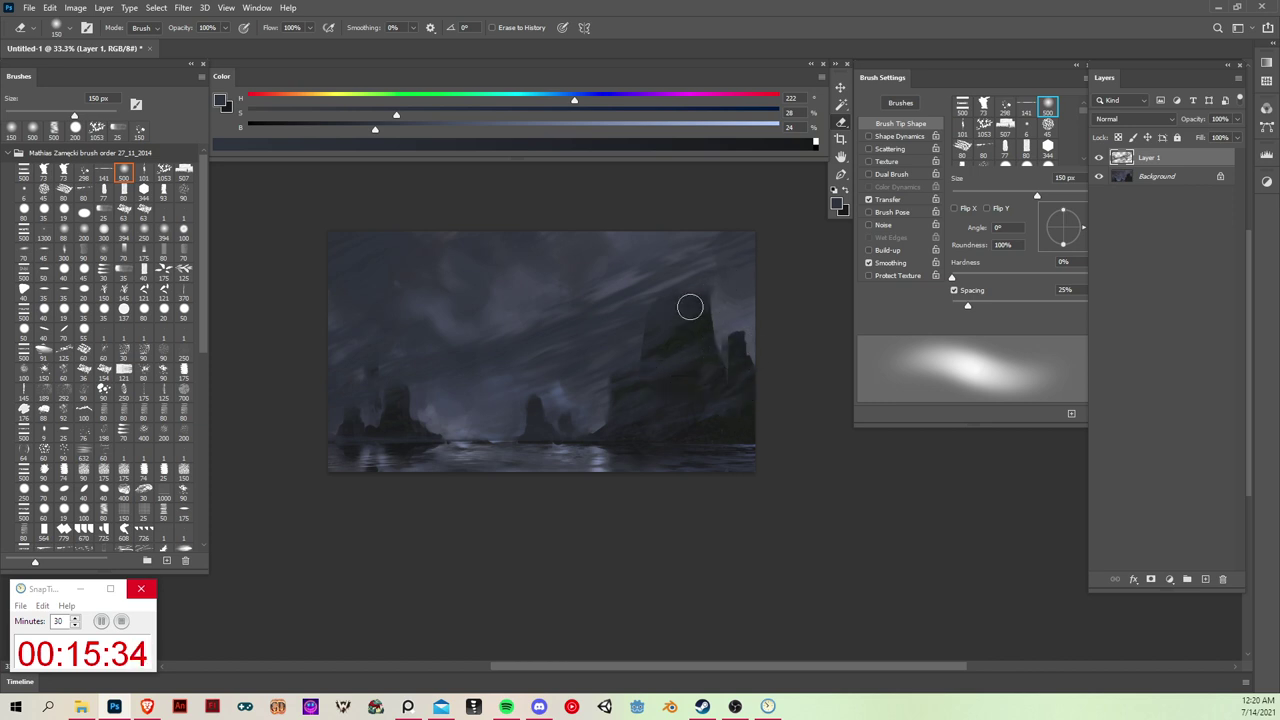
Step: Undo the latest eraser strokes and softly erase cloud texture over the left rocks and central sky with the 150 px eraser
drag(676, 276, 558, 350)
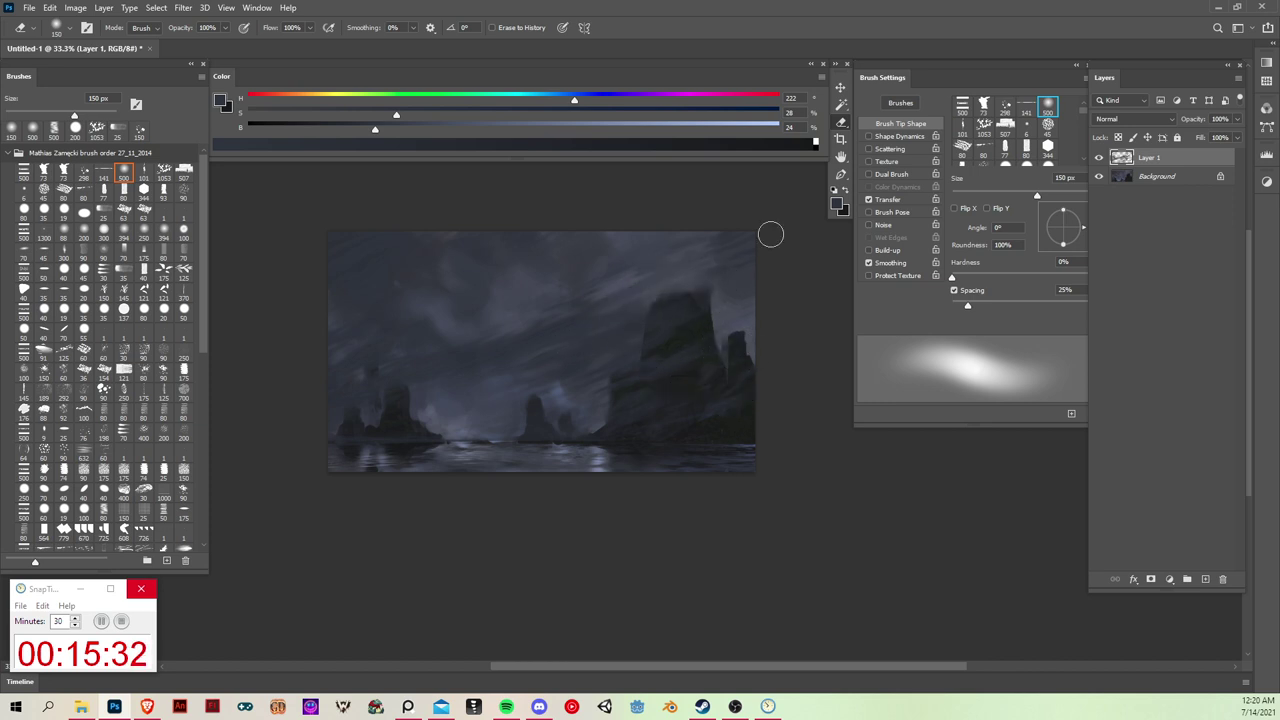
key(ctrl+z)
key(ctrl+z)
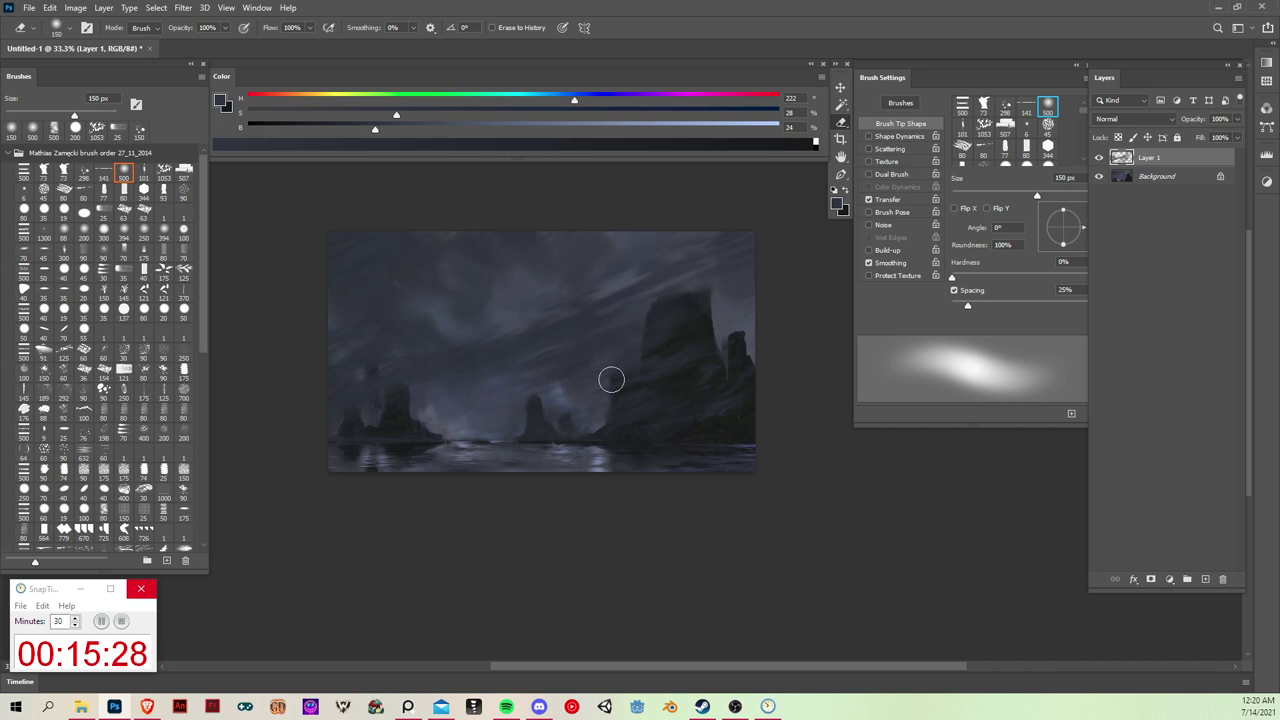
drag(406, 387, 518, 344)
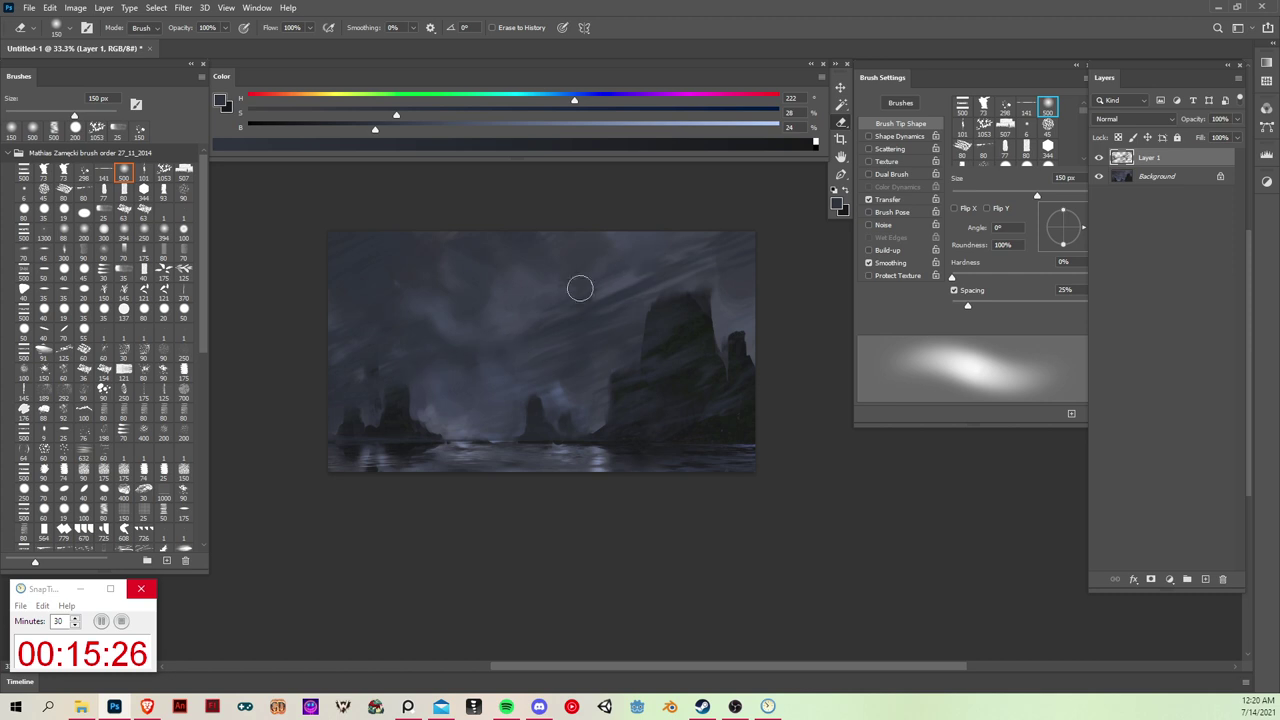
mouse_move(580, 288)
mouse_down()
mouse_move(540, 320)
mouse_move(603, 319)
mouse_up()
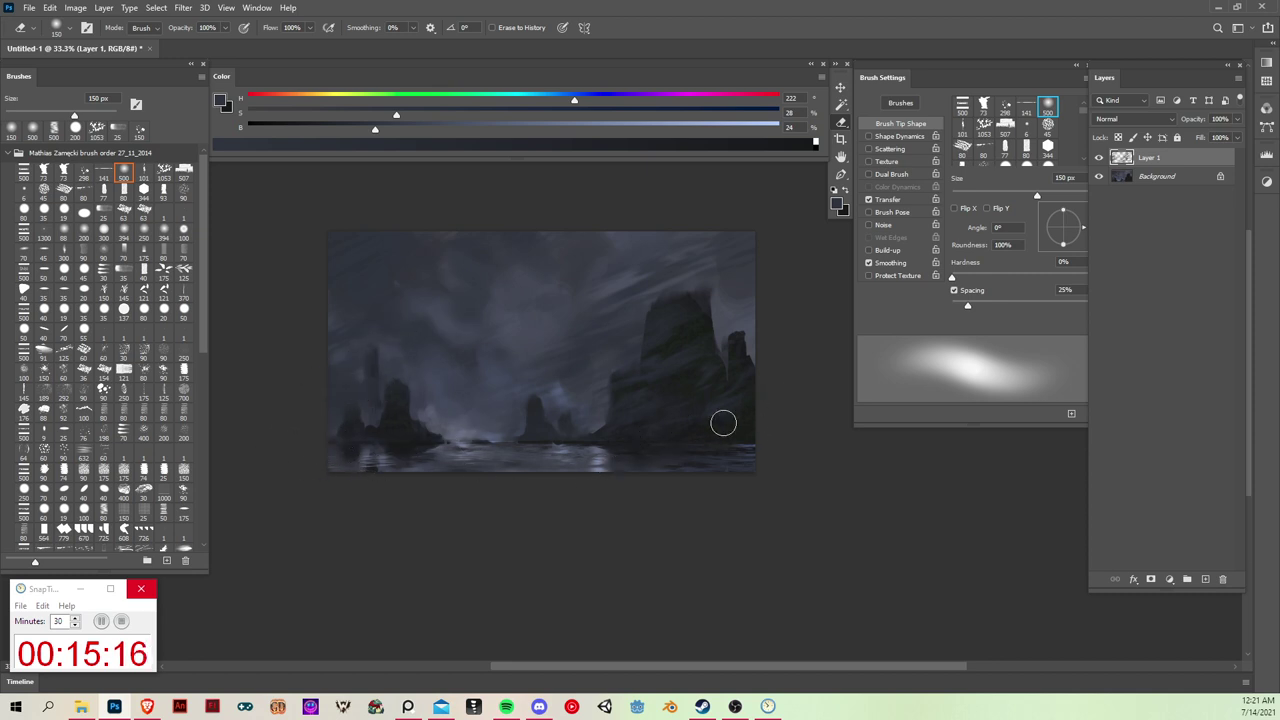
Step: Add a new layer directly above the Background and hide Layer 1
key(v)
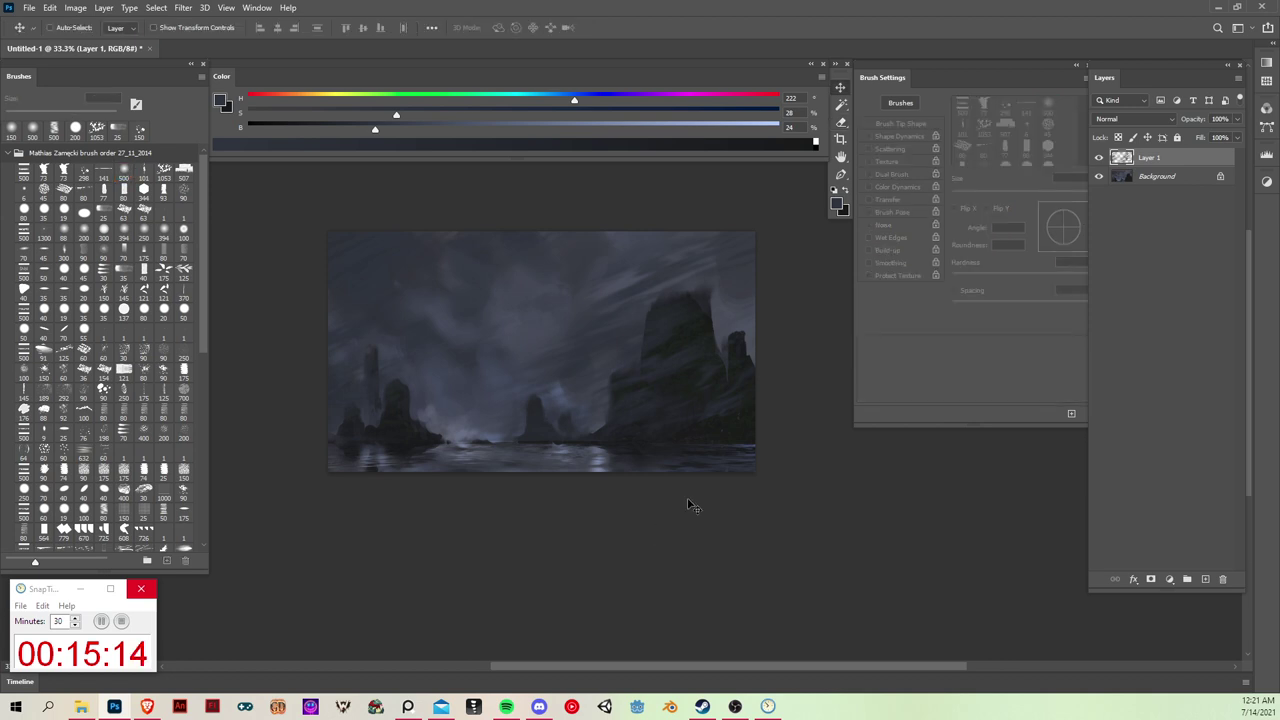
click(1190, 182)
click(1207, 581)
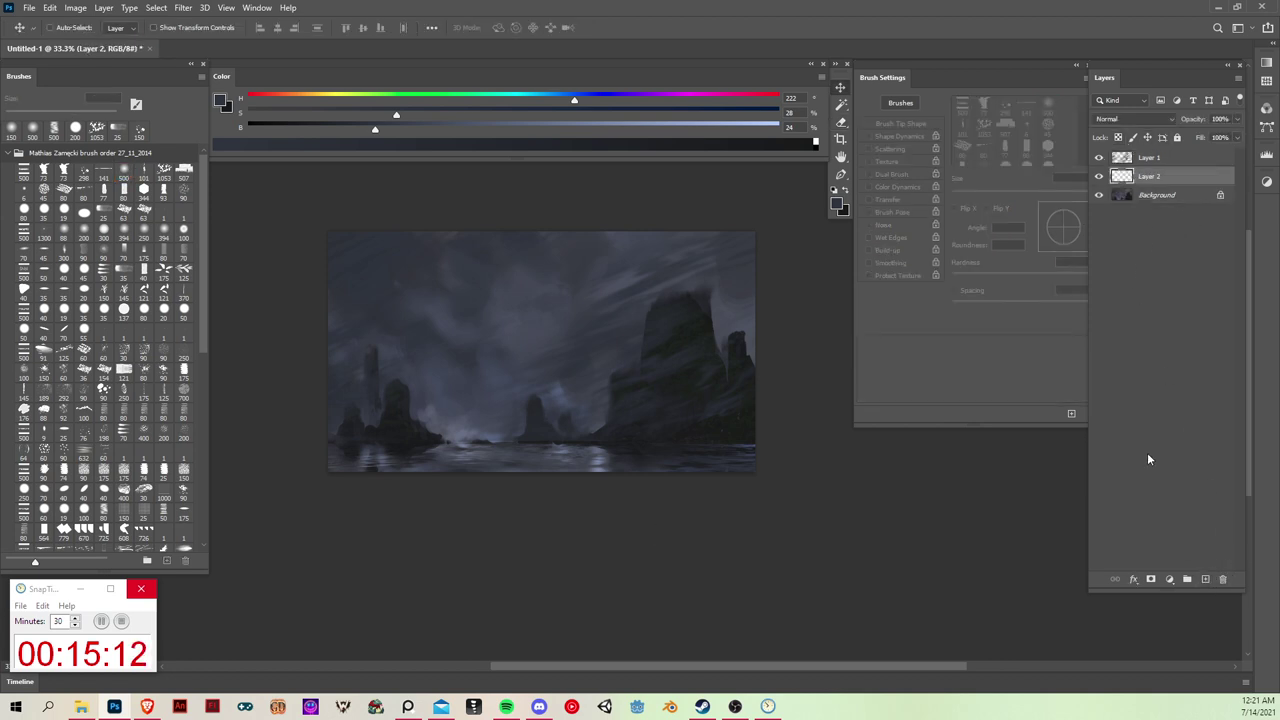
key(b)
click(1099, 157)
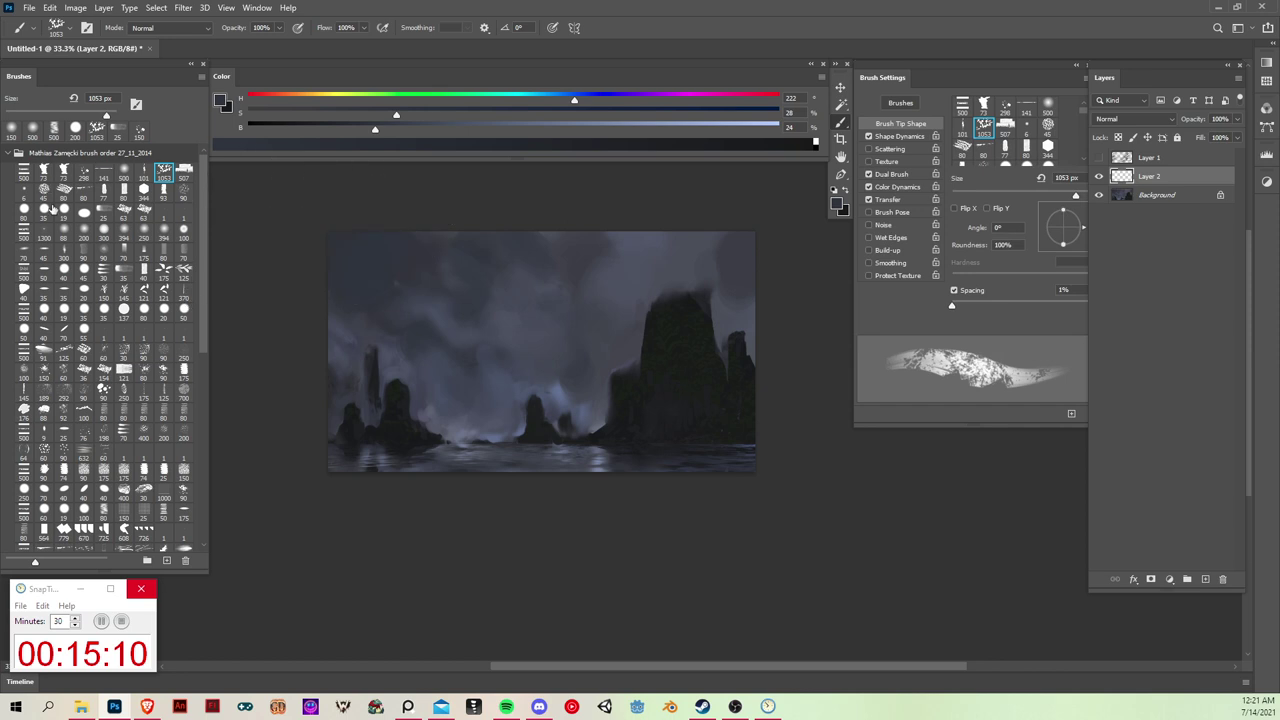
Step: Choose the first textured 73 brush, size it to 15 px, and sample the dark green of the large cliff
click(63, 210)
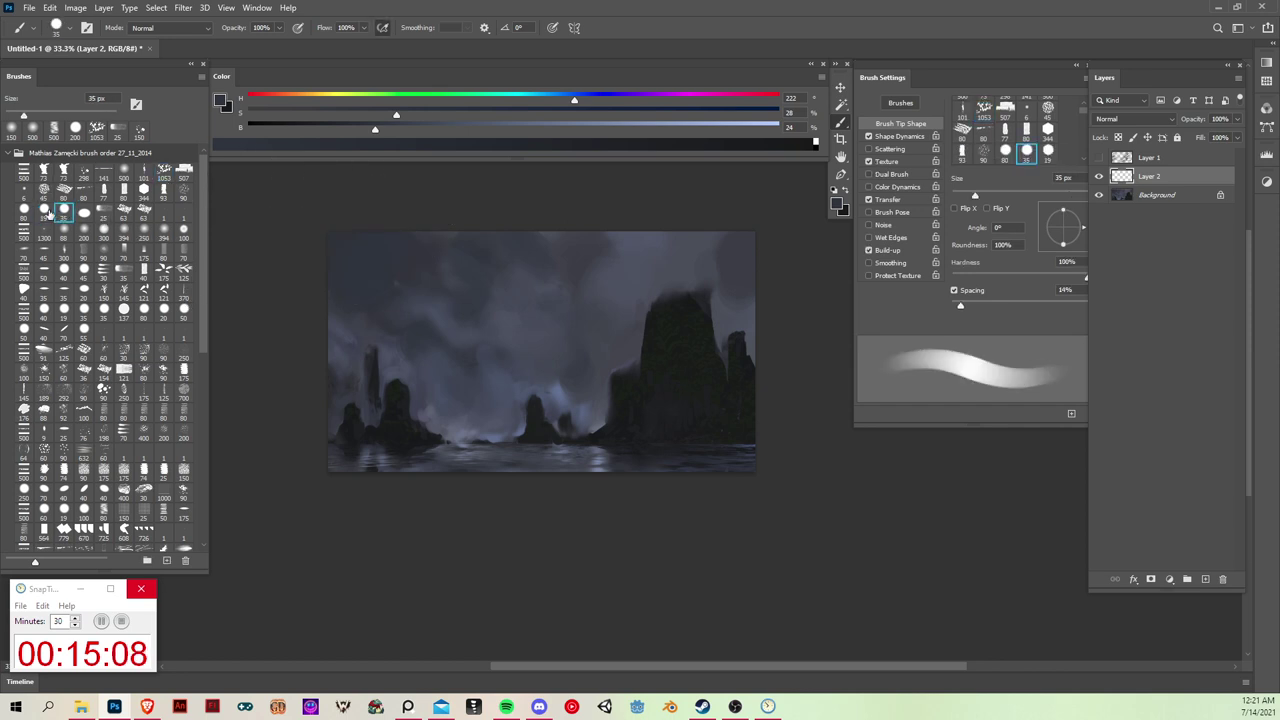
click(43, 170)
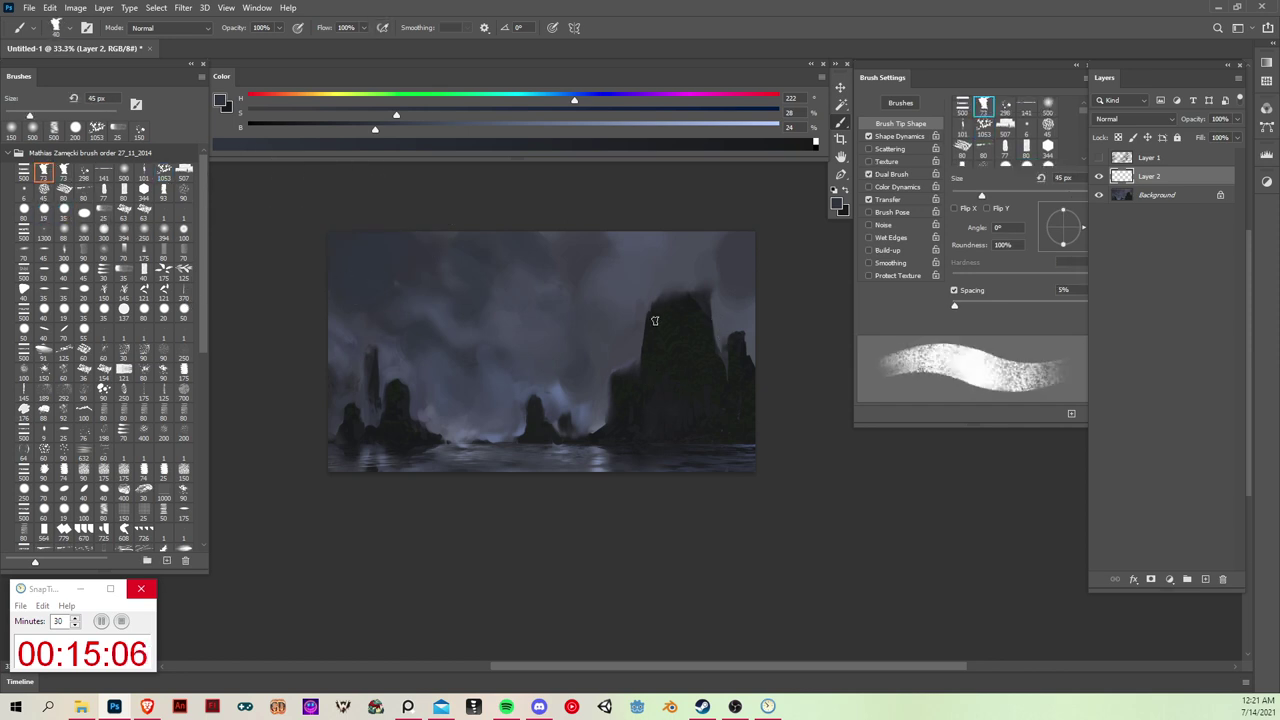
key(bracketleft)
key(ctrl+plus)
drag(666, 406, 563, 430)
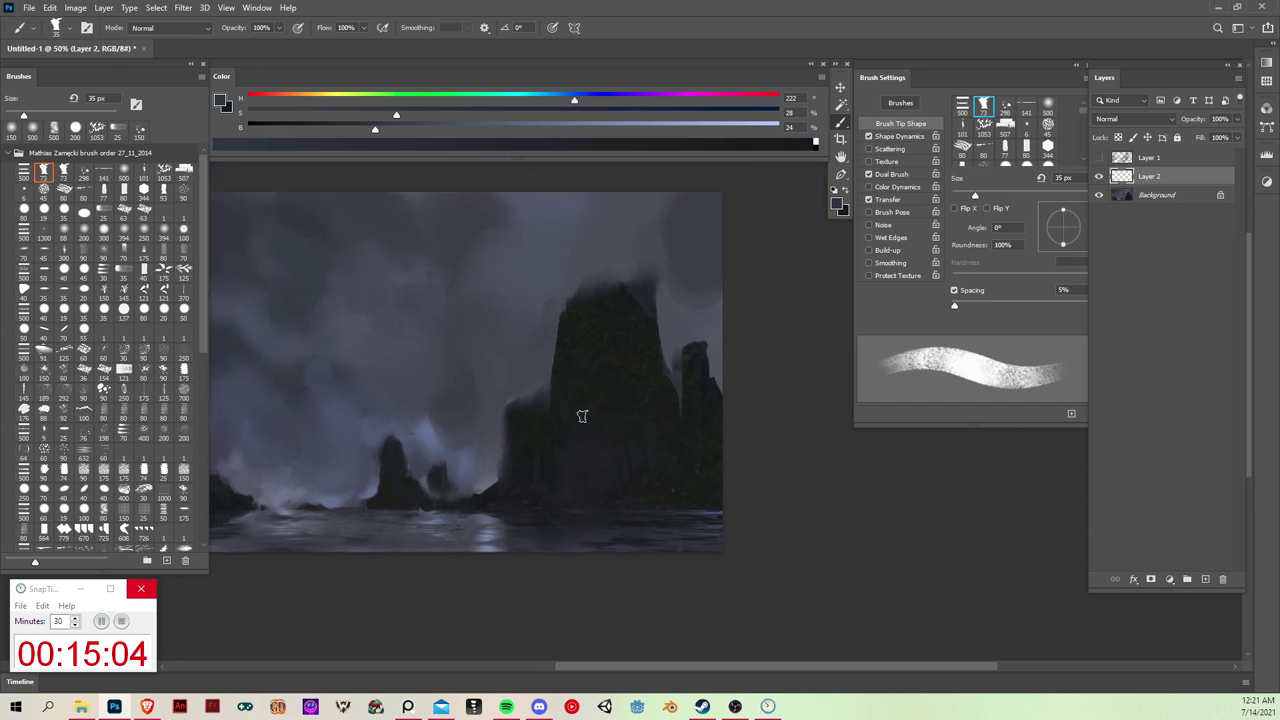
key(bracketleft)
key(bracketleft)
key(bracketleft)
key(bracketleft)
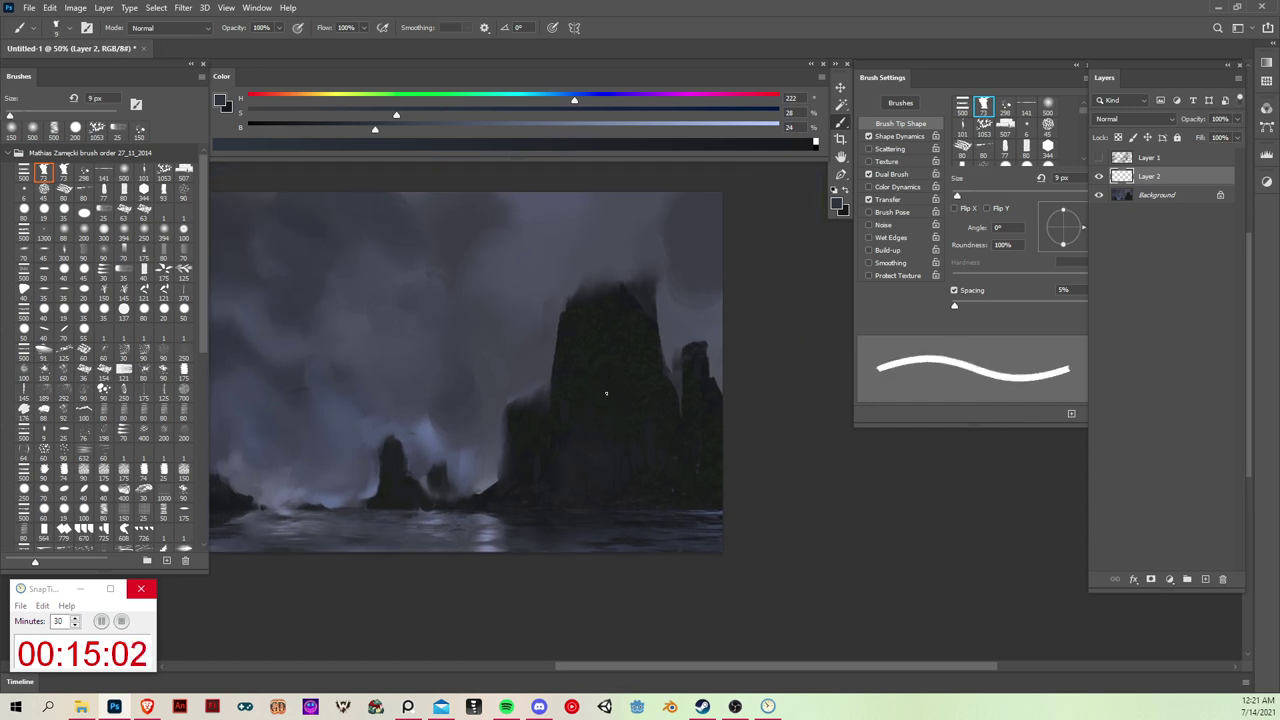
key(bracketright)
key(bracketright)
drag(601, 399, 603, 425)
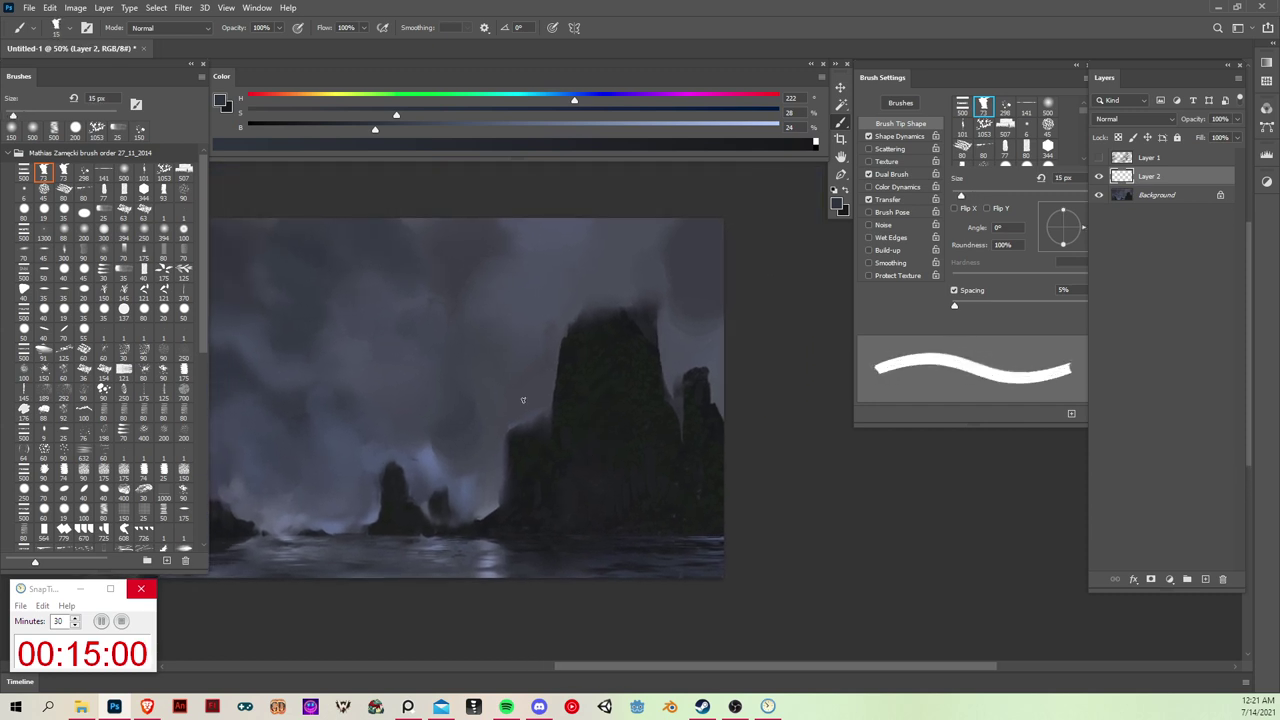
alt+click(519, 447)
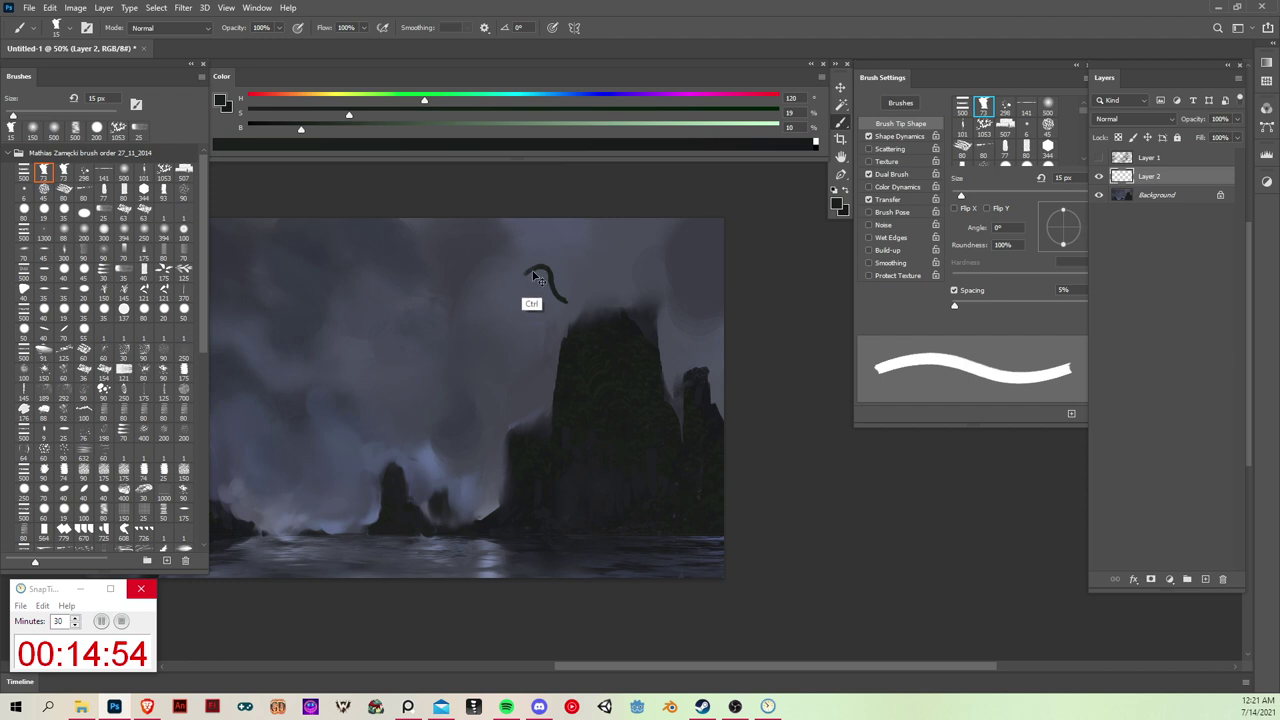
key(ctrl+z)
mouse_move(520, 288)
mouse_down()
mouse_move(576, 294)
mouse_move(547, 265)
mouse_move(579, 293)
mouse_move(537, 268)
mouse_move(562, 293)
mouse_move(565, 280)
mouse_move(576, 302)
mouse_move(572, 283)
mouse_move(588, 293)
mouse_move(571, 306)
mouse_move(587, 305)
mouse_move(565, 285)
mouse_move(571, 308)
mouse_move(581, 284)
mouse_up()
key(ctrl+z)
key(ctrl+z)
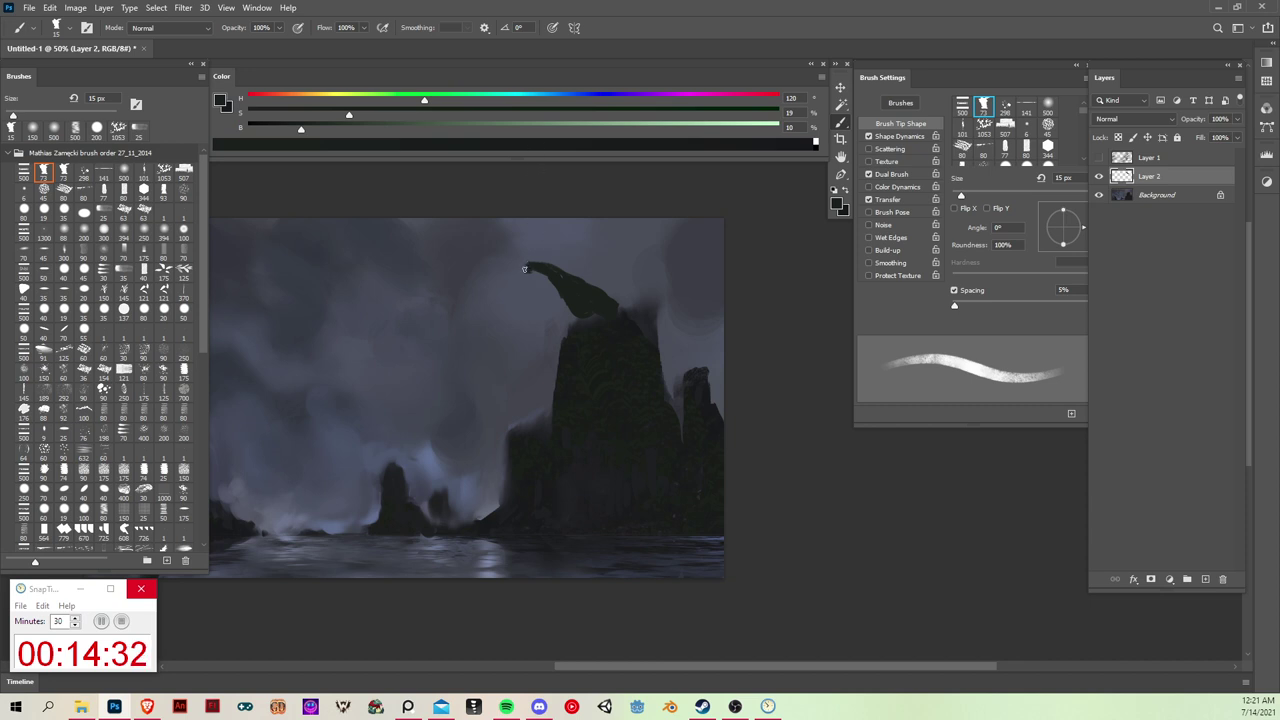
Step: Paint the dragon's snout at the end of the neck and add pointed horns on its head using small lasso selections
drag(524, 269, 528, 272)
key(l)
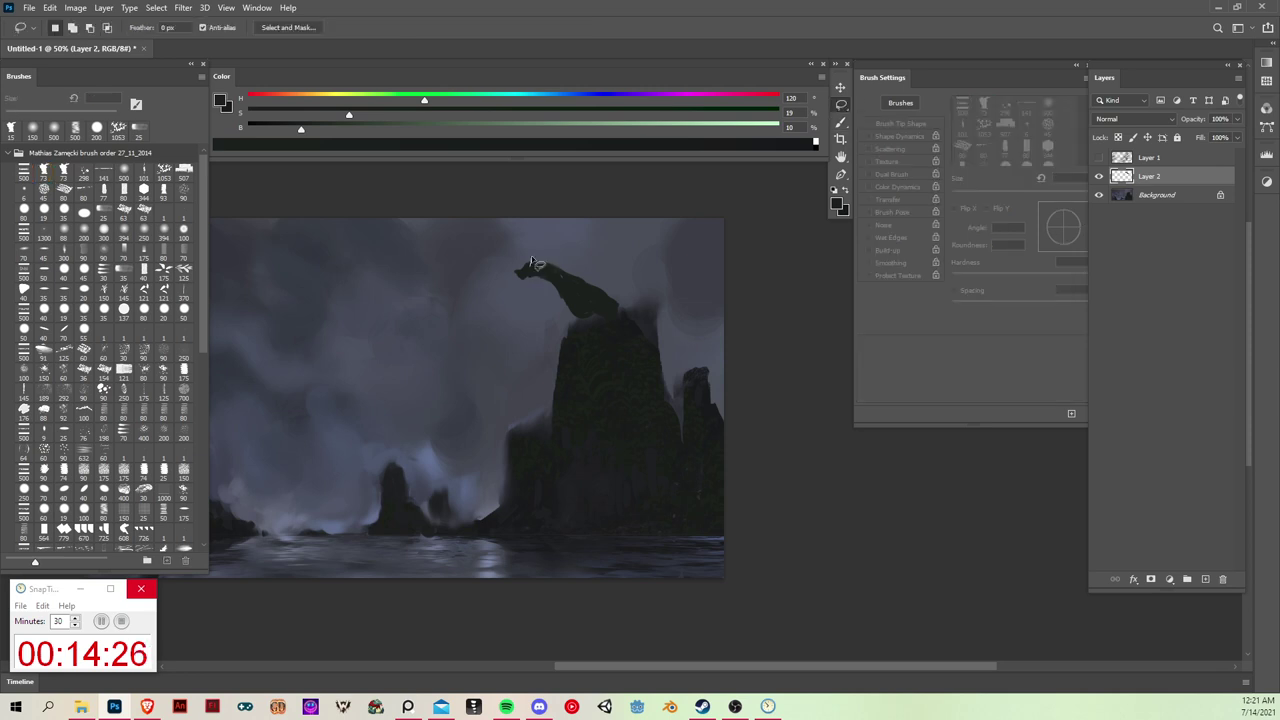
mouse_move(531, 266)
mouse_down()
mouse_move(548, 248)
mouse_move(538, 264)
mouse_up()
key(b)
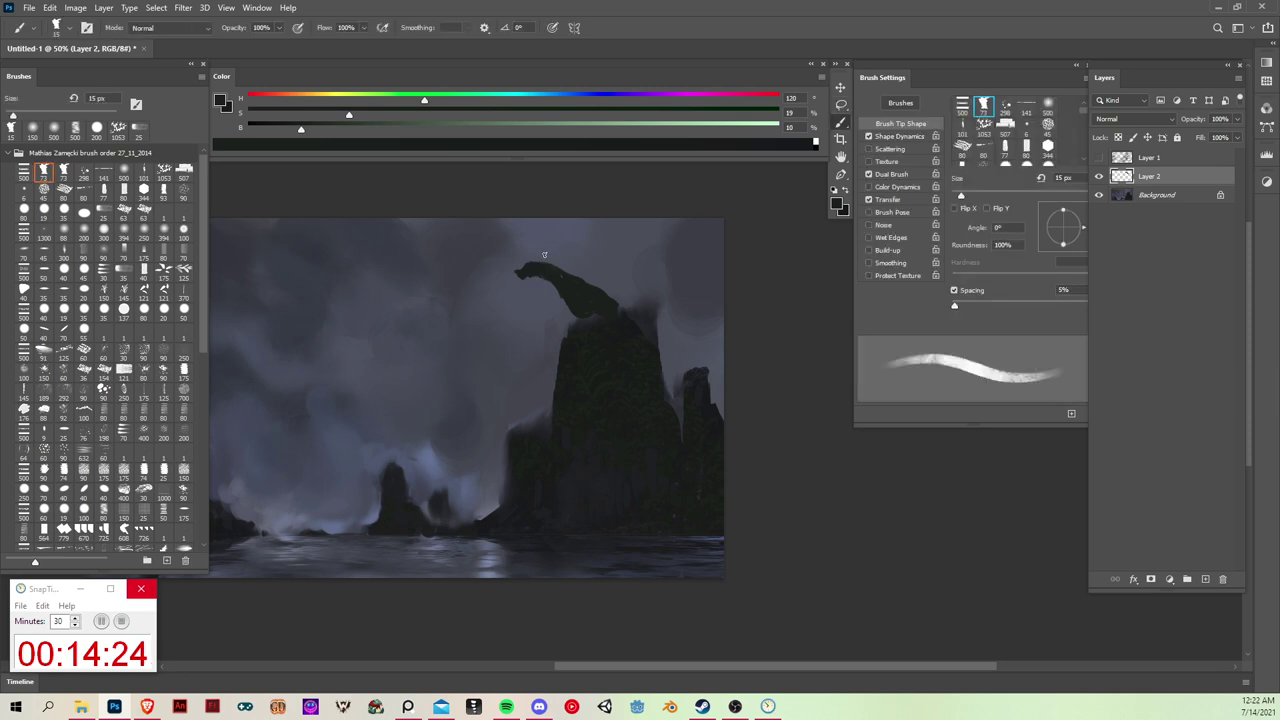
key(l)
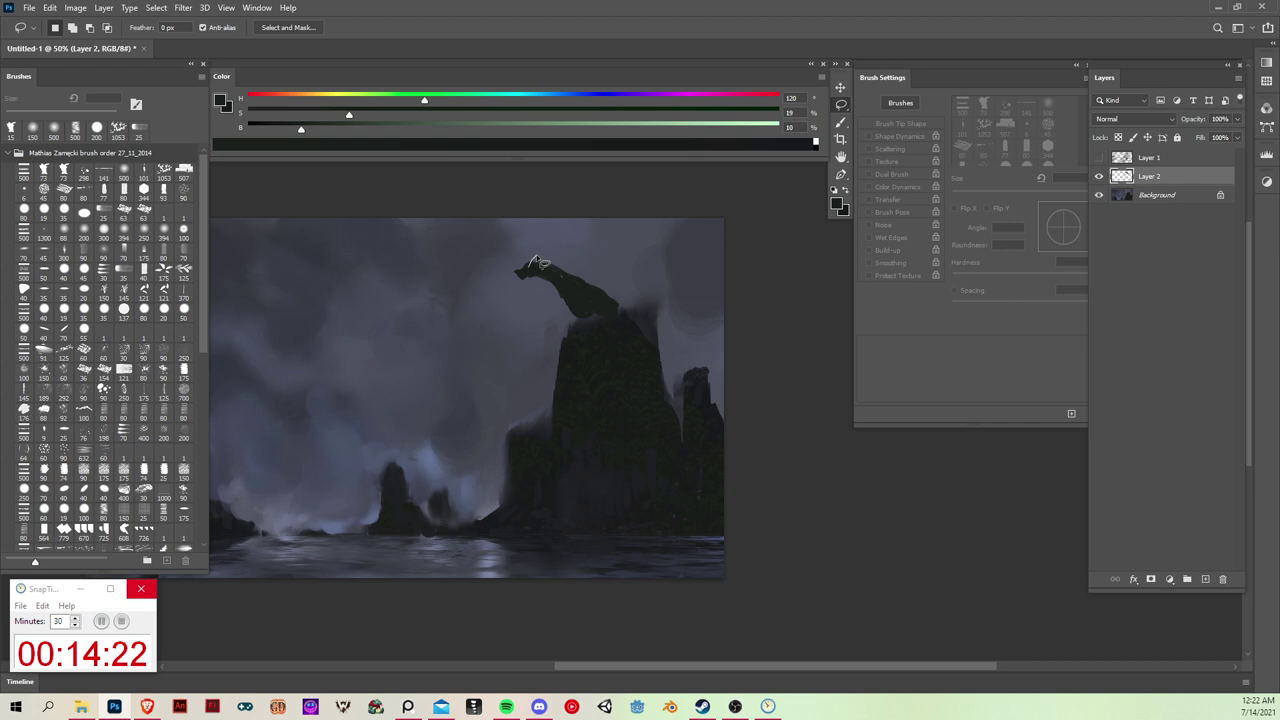
mouse_move(537, 263)
mouse_down()
mouse_move(560, 250)
mouse_move(538, 266)
mouse_up()
key(b)
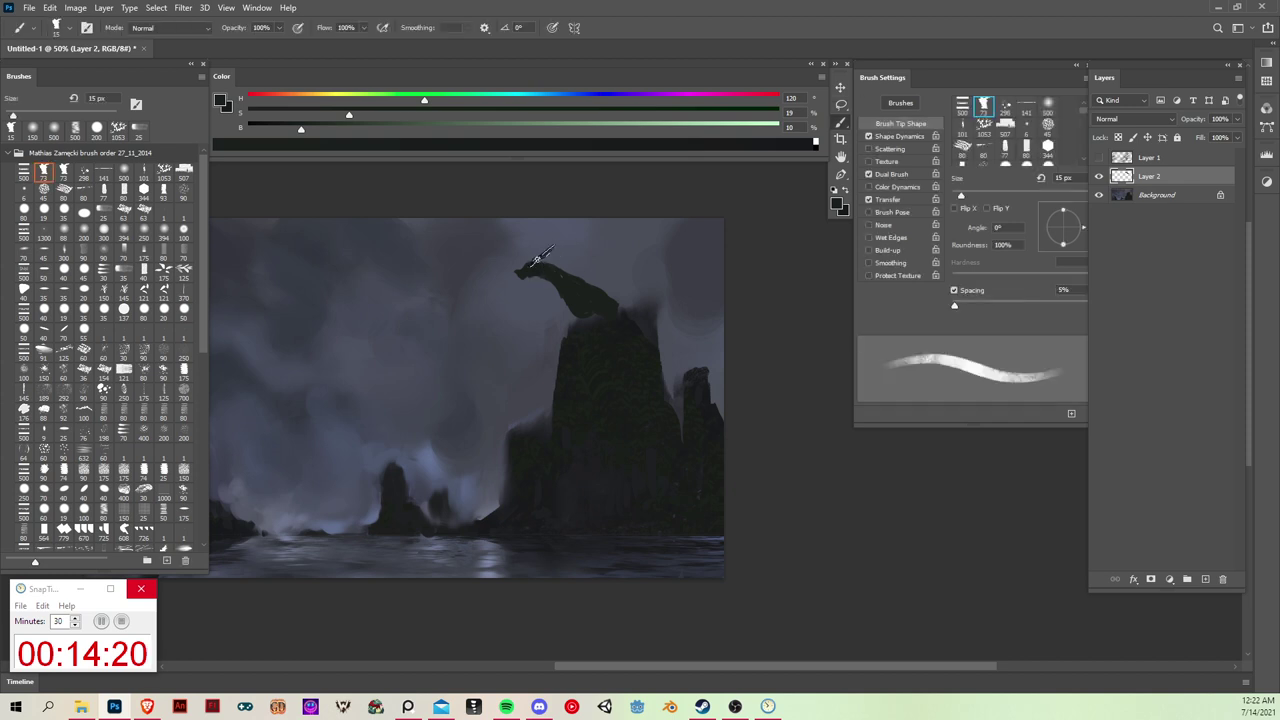
key(l)
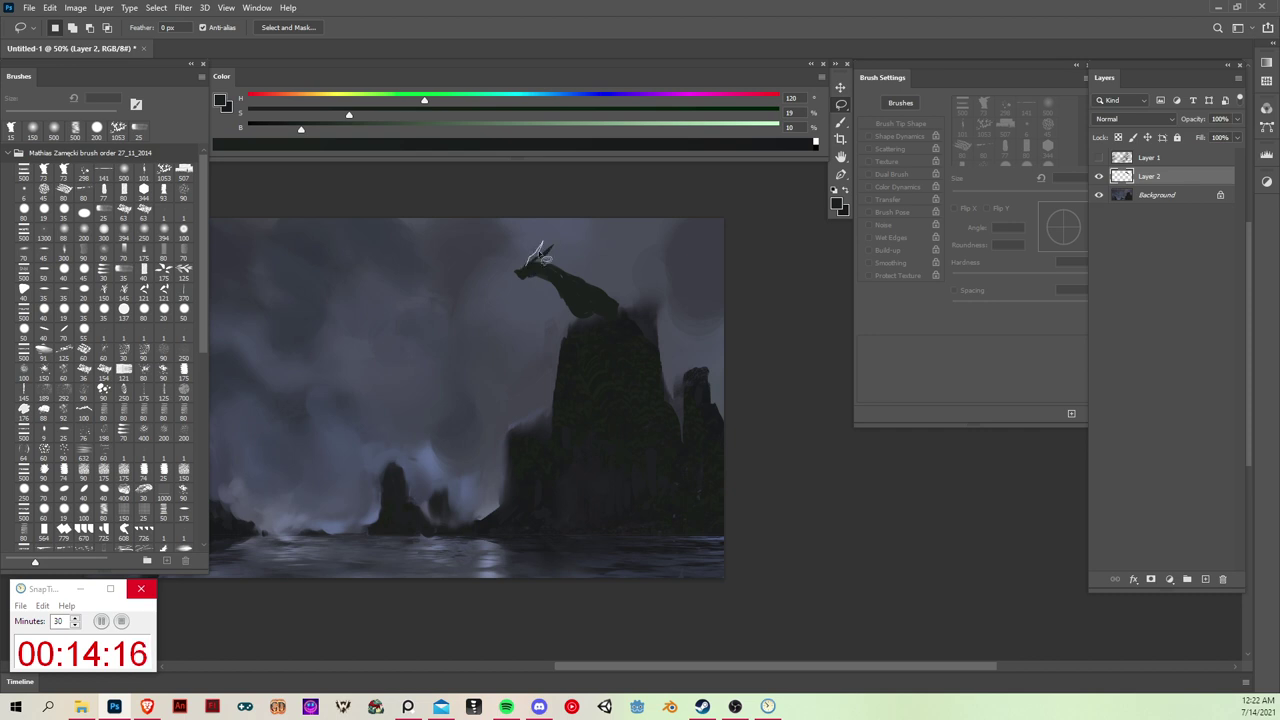
key(b)
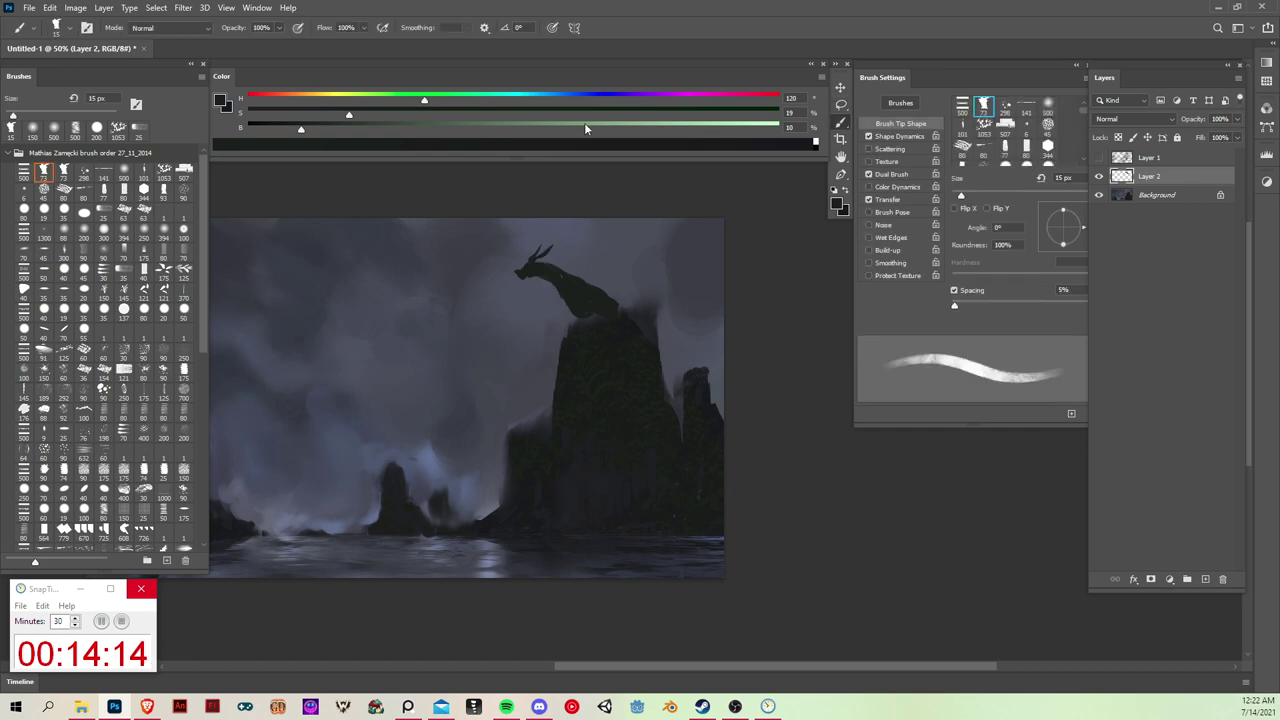
Step: Resample the dragon's dark green and paint lasso-shaped spikes along the back of its neck
alt+click(542, 276)
key(l)
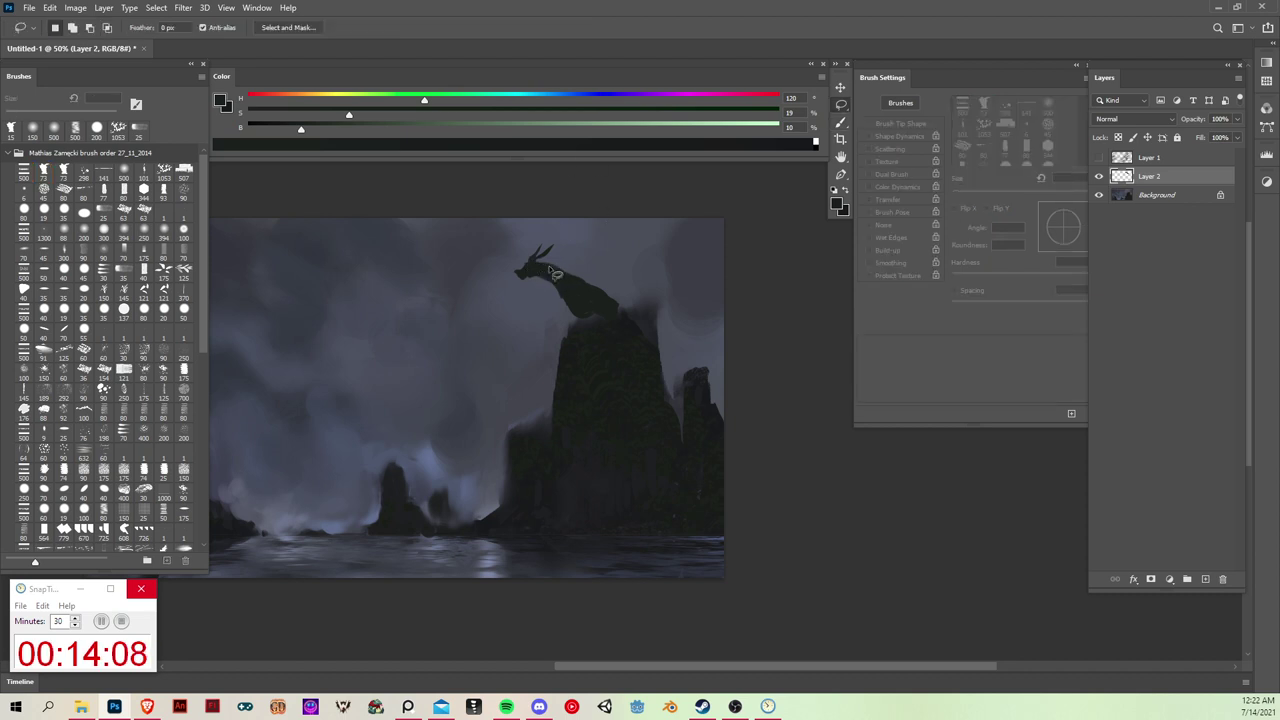
mouse_move(549, 267)
mouse_down()
mouse_move(643, 304)
mouse_move(601, 311)
mouse_up()
key(b)
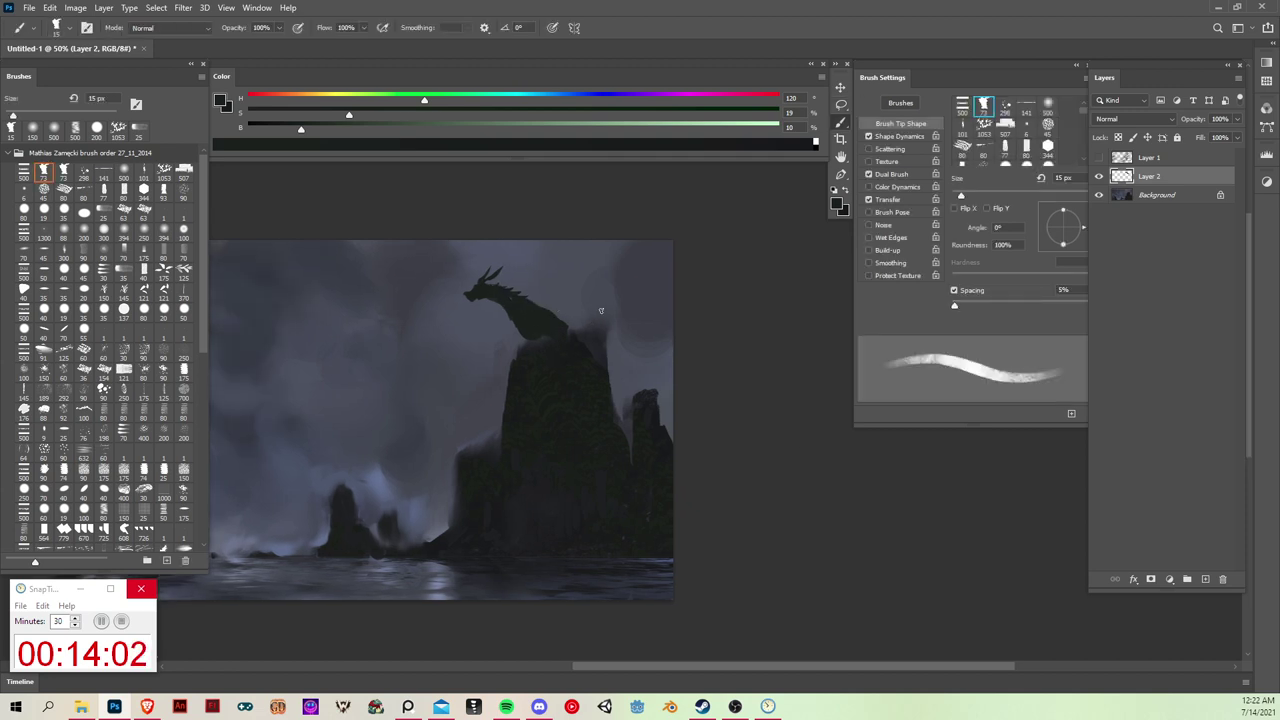
Step: Shape the dragon's front legs where the body meets the clifftop, using the lasso and the 15 px brush
key(l)
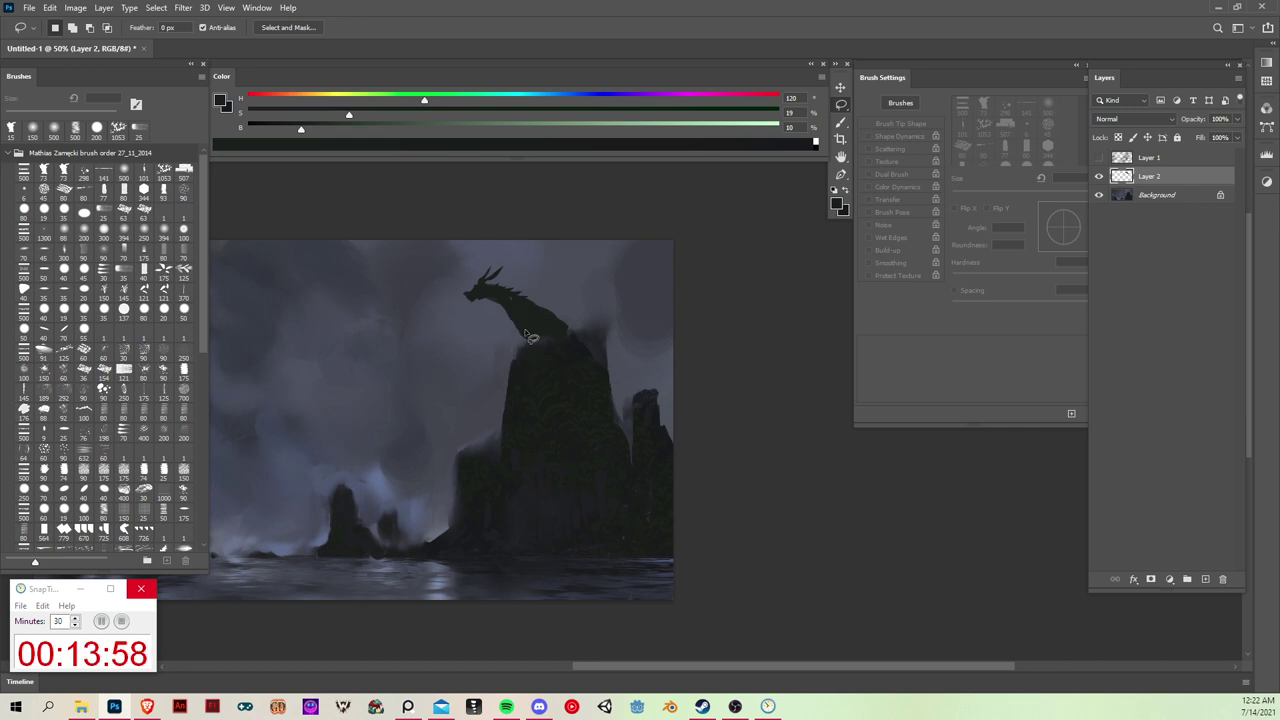
key(b)
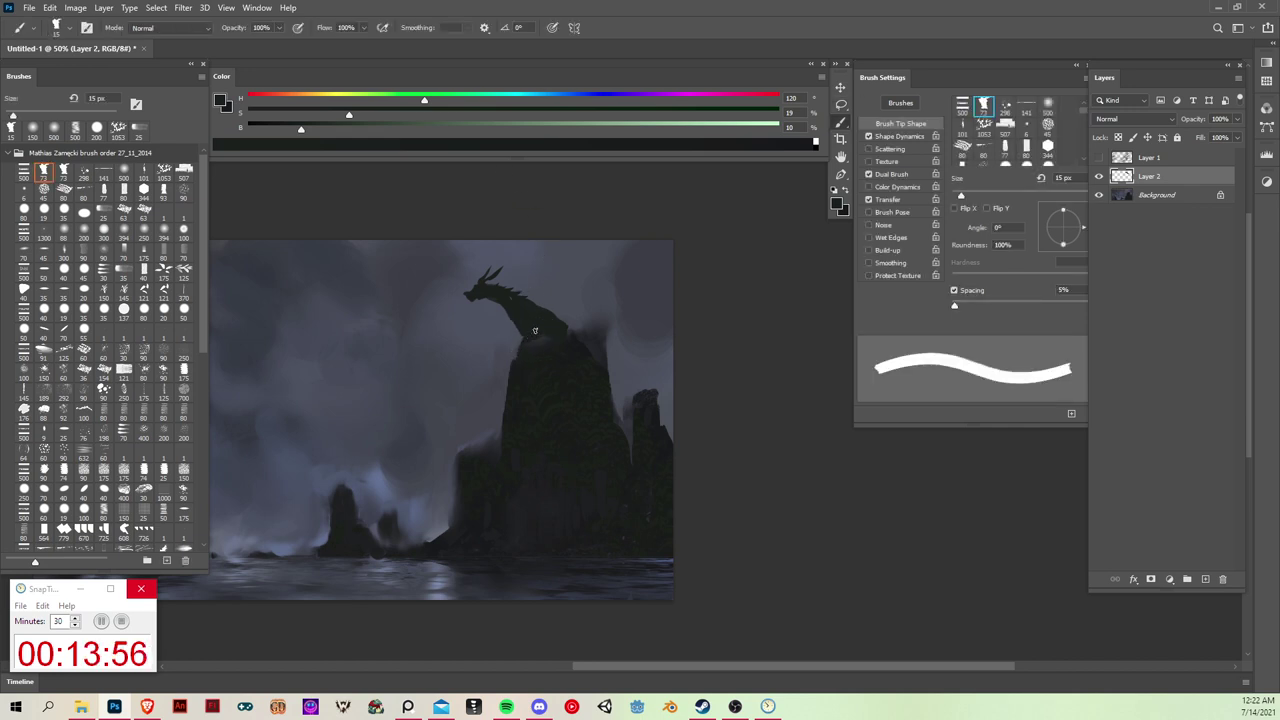
ctrl+drag(547, 318, 524, 340)
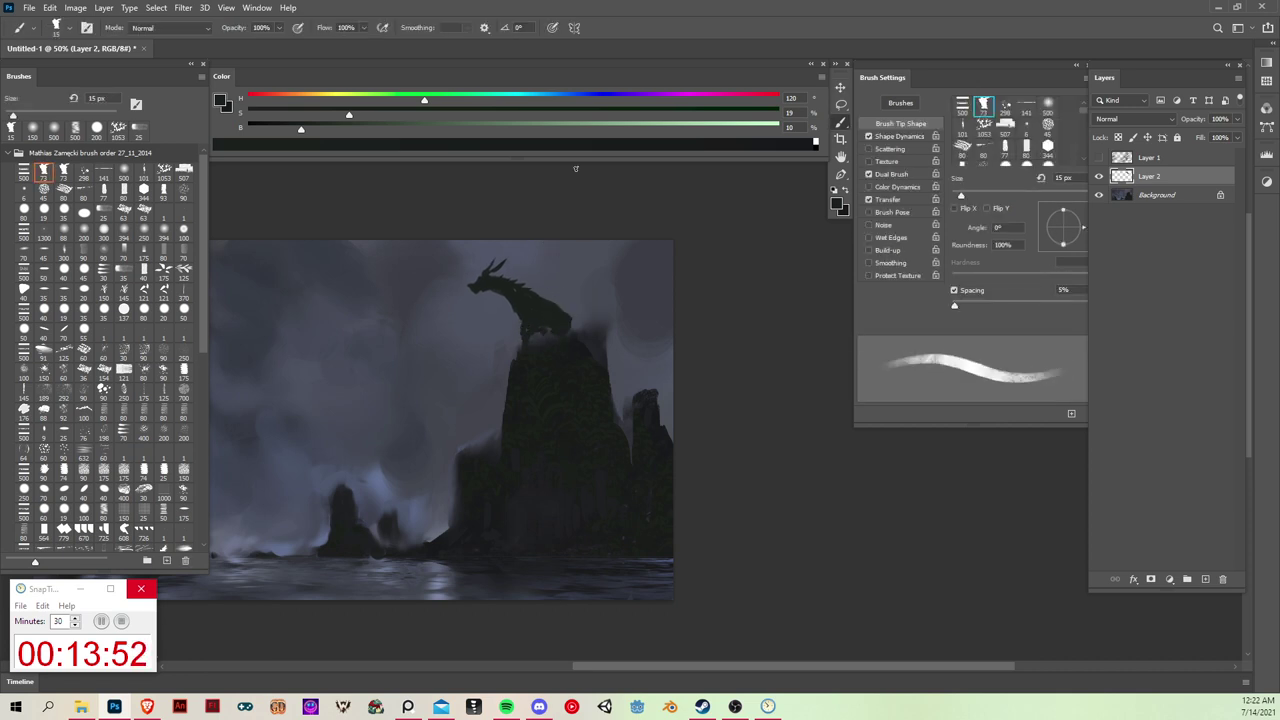
Step: Add a new layer above Layer 2 and lasso a large raised wing from the dragon's back to the canvas edge
key(l)
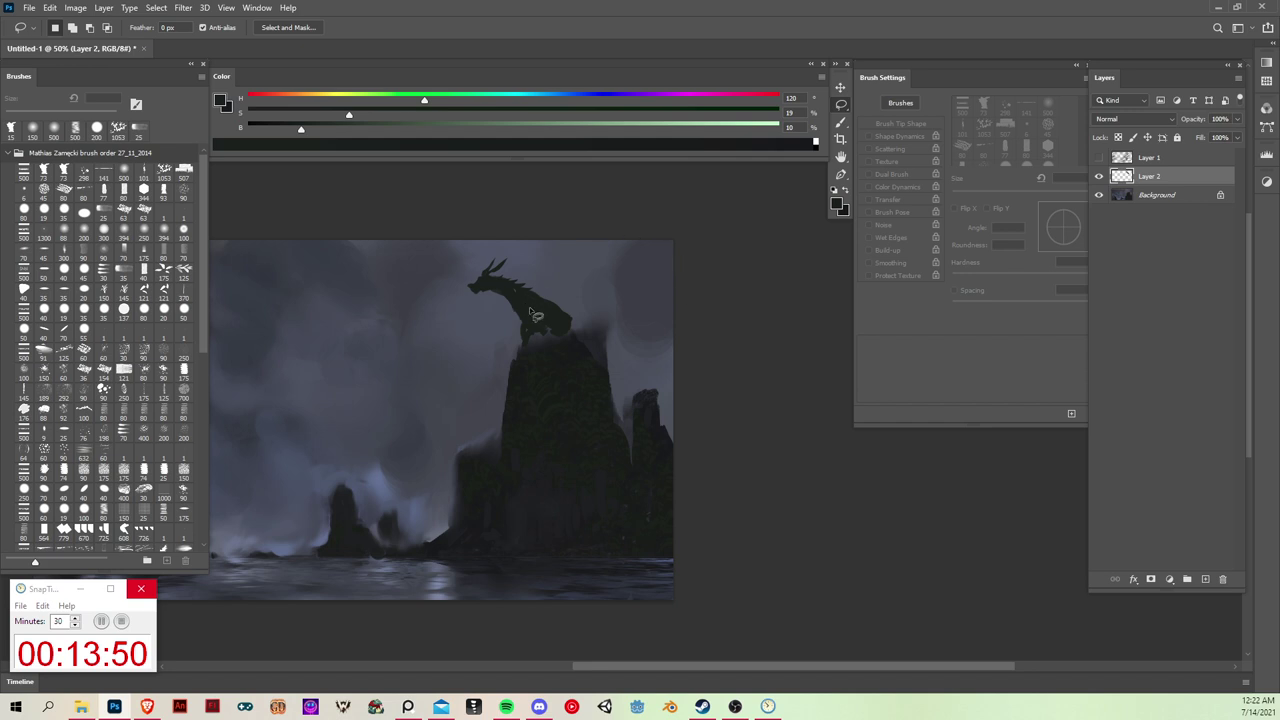
click(1207, 580)
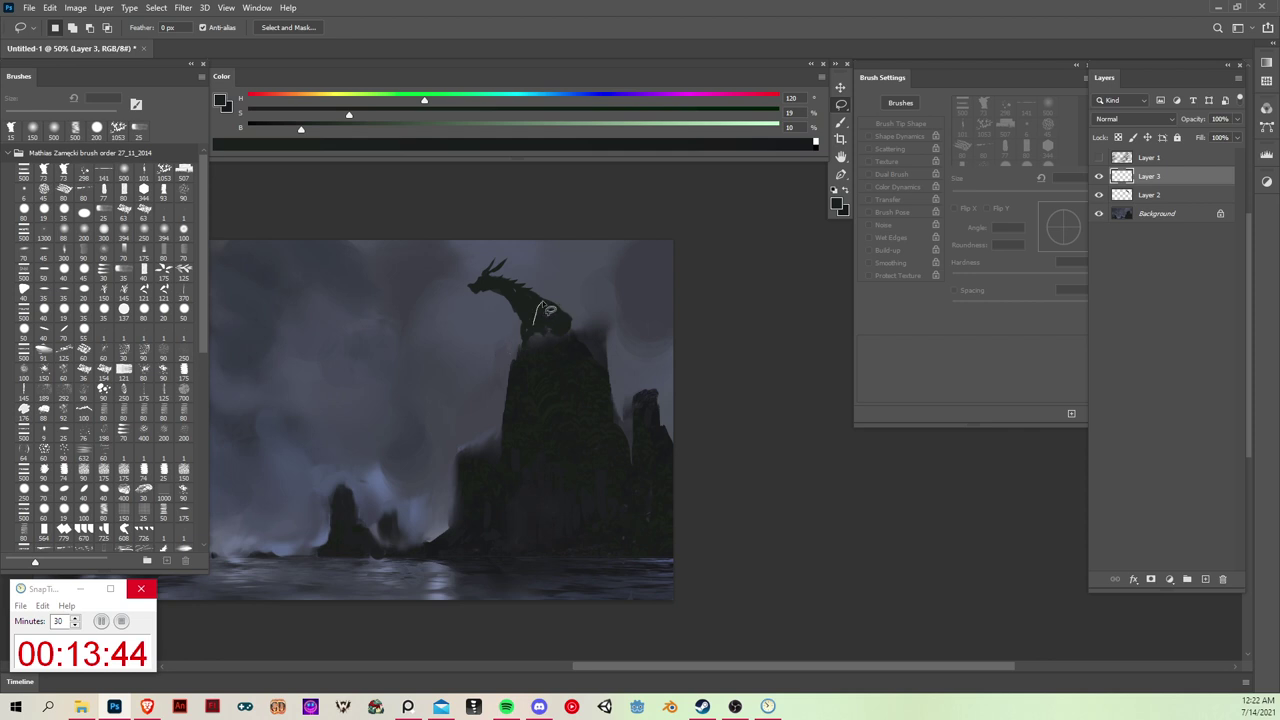
mouse_move(541, 305)
mouse_down()
mouse_move(614, 251)
mouse_move(597, 273)
mouse_move(672, 236)
mouse_move(585, 265)
mouse_move(523, 323)
mouse_move(531, 334)
mouse_move(607, 305)
mouse_move(691, 228)
mouse_move(637, 261)
mouse_move(591, 243)
mouse_move(546, 308)
mouse_up()
key(ctrl+d)
key(v)
Step: Fill the wing selection with dark green using the brush at 60 px, and clear the selection
key(b)
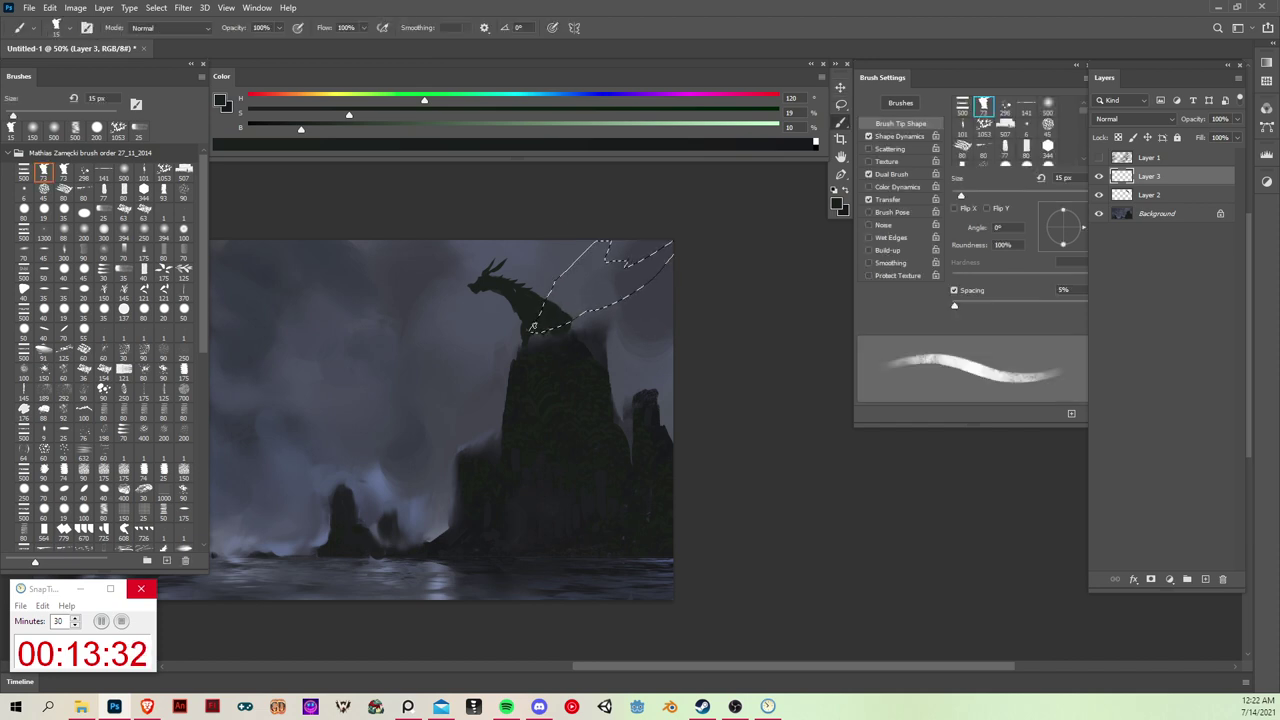
key(bracketright)
key(bracketright)
mouse_move(597, 238)
mouse_down()
mouse_move(564, 294)
mouse_move(624, 236)
mouse_move(581, 298)
mouse_move(651, 275)
mouse_up()
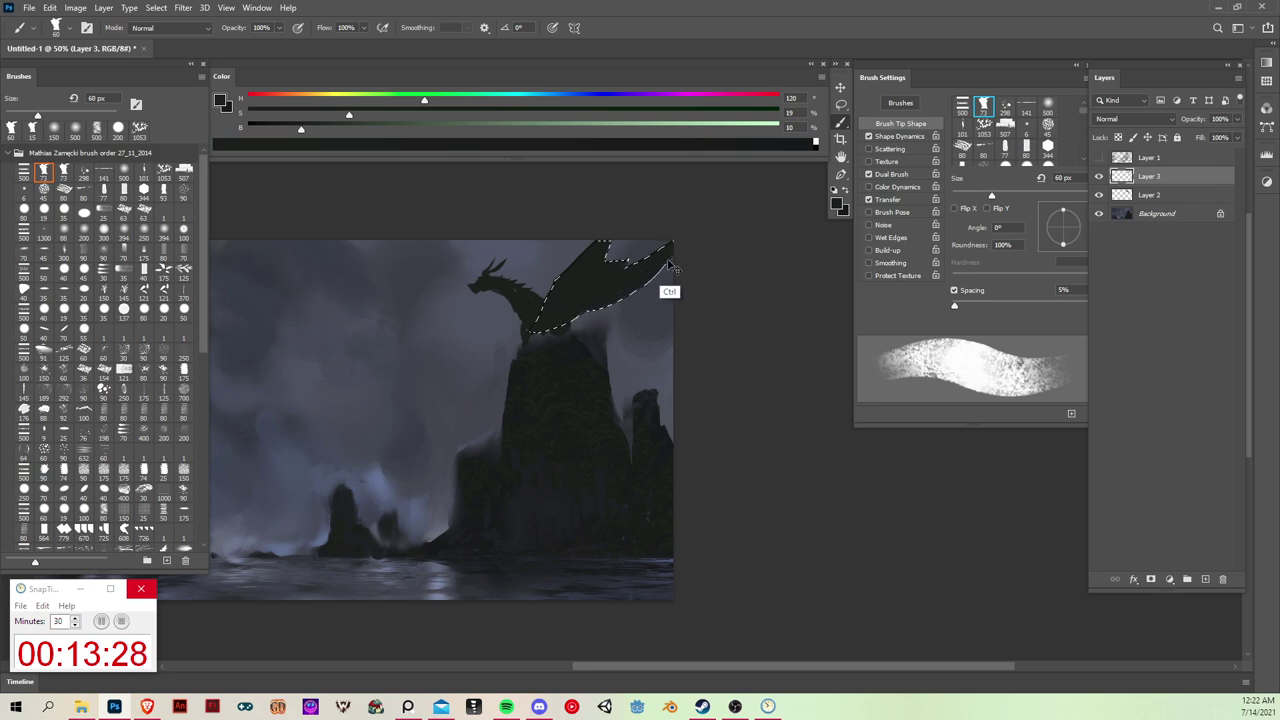
key(ctrl+d)
key(v)
key(l)
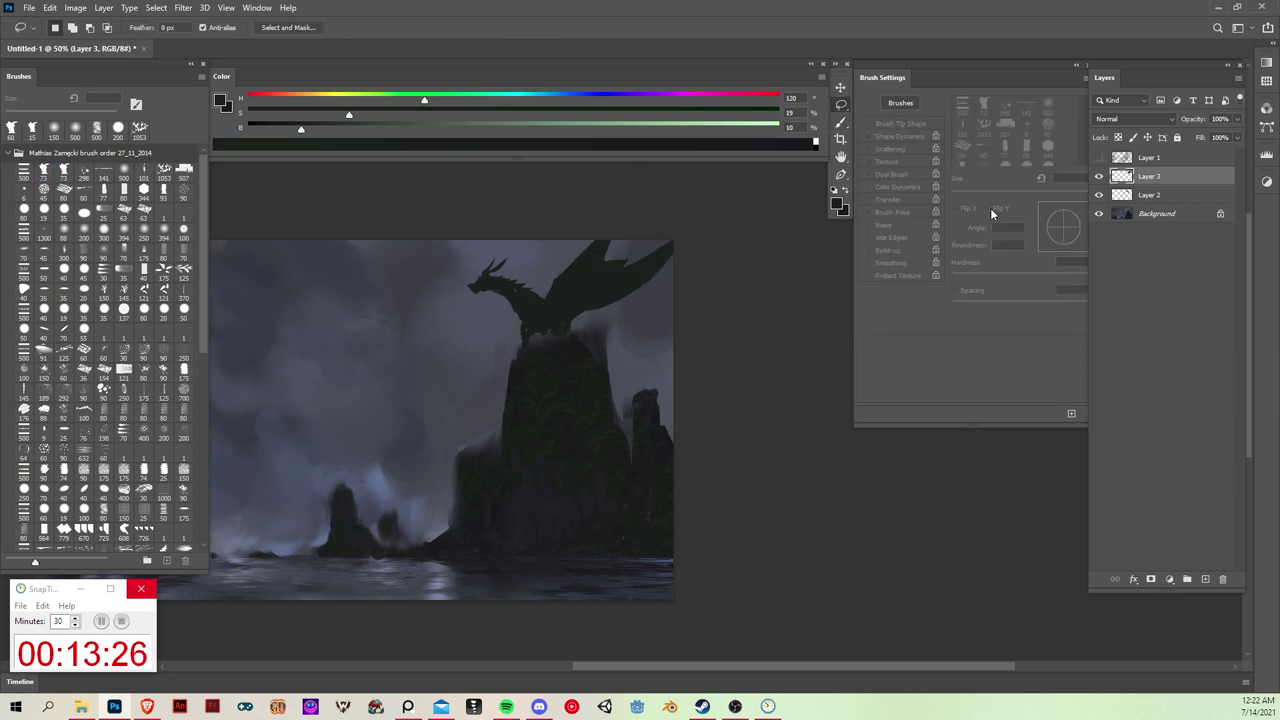
Step: On Layer 2, lasso the dragon's far wing and shade it dark green with the soft round brush at 150 px
click(1122, 193)
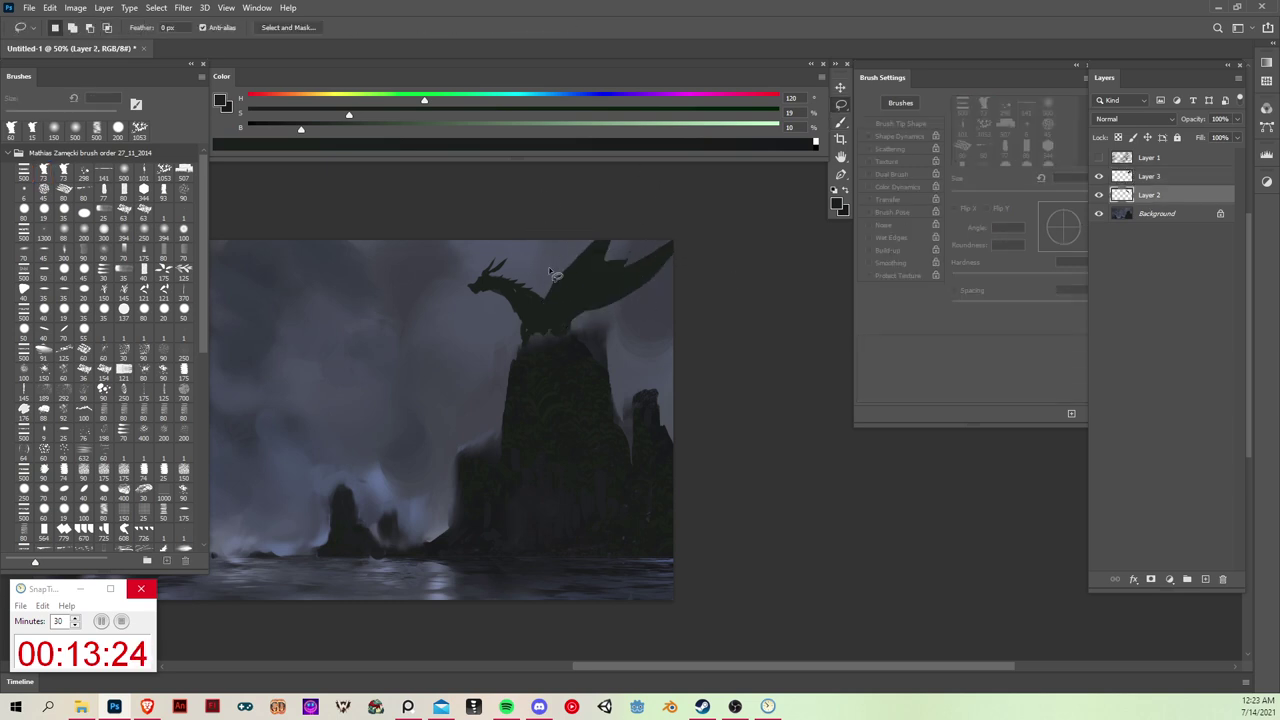
mouse_move(565, 242)
mouse_down()
mouse_move(542, 305)
mouse_move(596, 280)
mouse_move(604, 244)
mouse_move(566, 242)
mouse_up()
key(b)
click(124, 172)
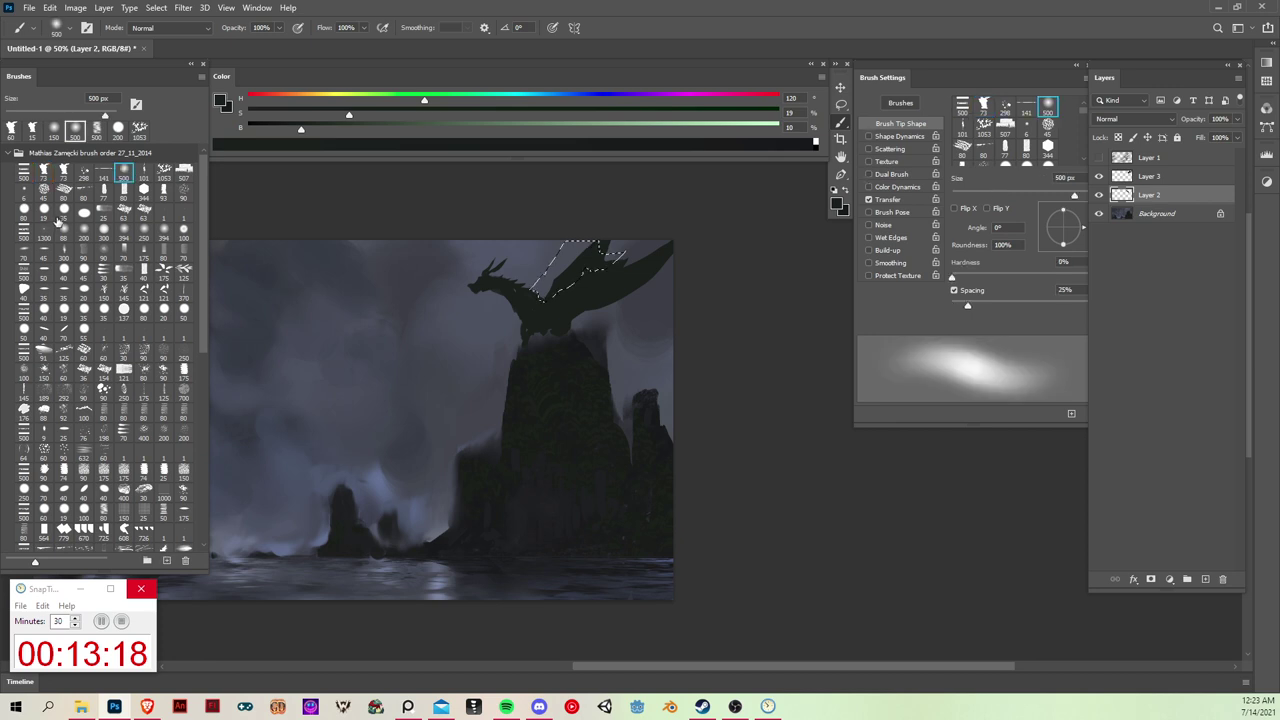
key(bracketleft)
key(bracketleft)
key(bracketleft)
key(bracketleft)
key(bracketleft)
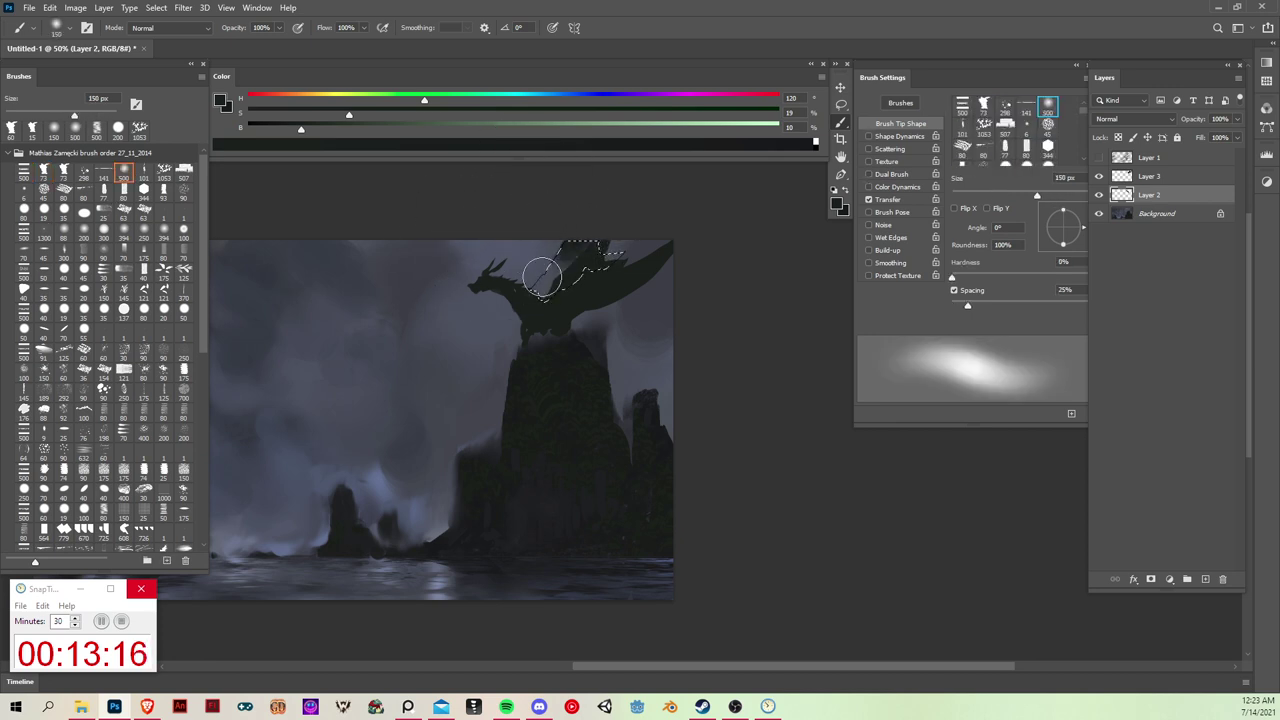
mouse_move(553, 291)
mouse_down()
mouse_move(643, 235)
mouse_move(623, 277)
mouse_up()
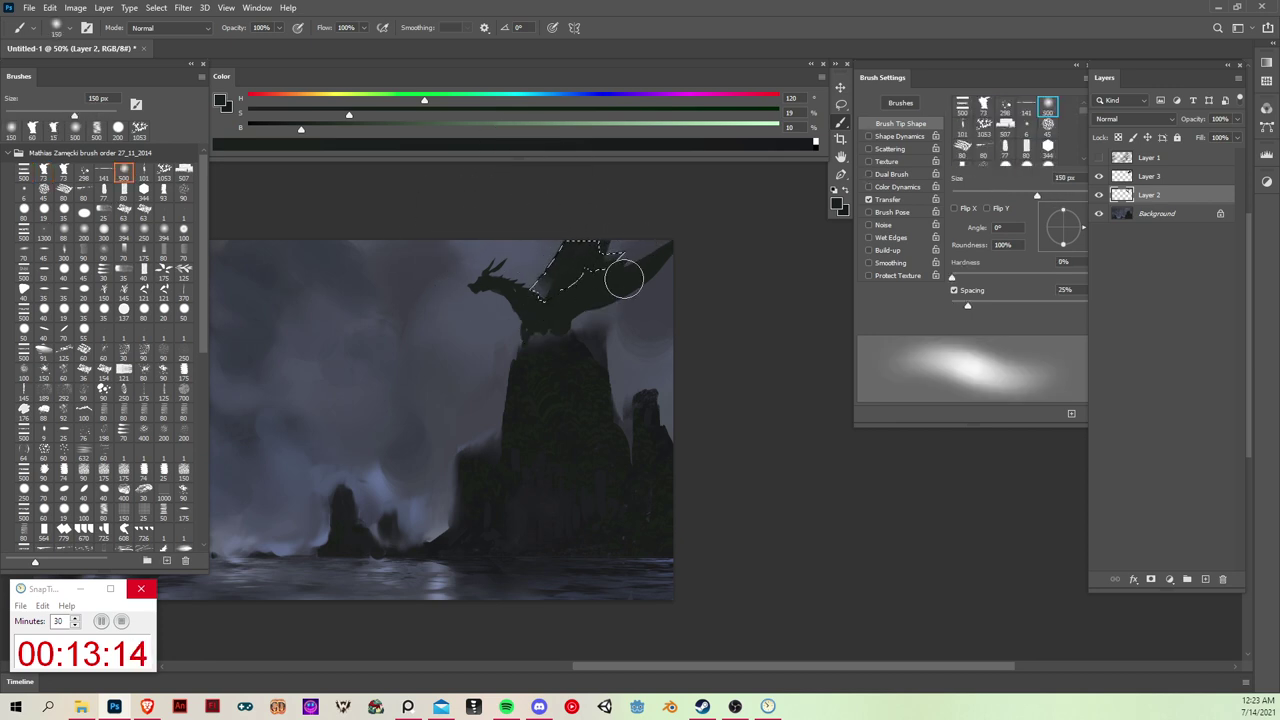
key(ctrl+d)
key(ctrl+z)
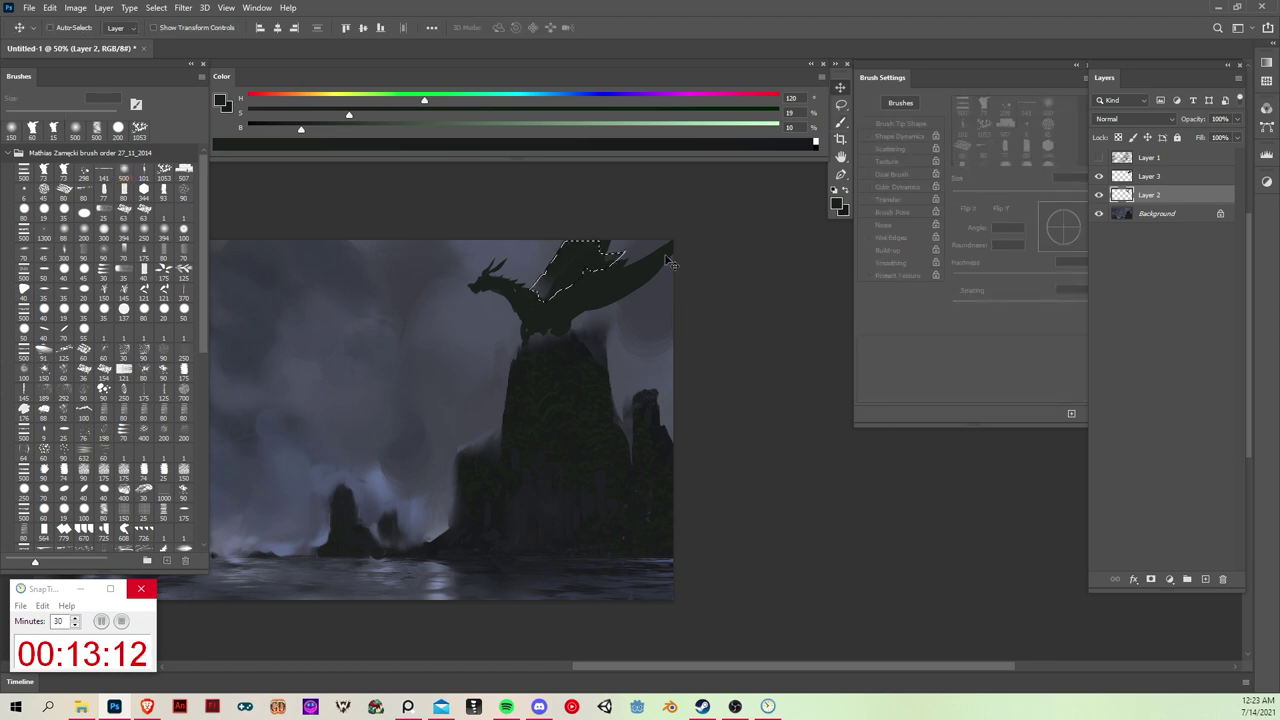
Step: Soften the far wing with sampled sky grey and dark green using the 150 px soft brush, and clear the selection
alt+click(527, 260)
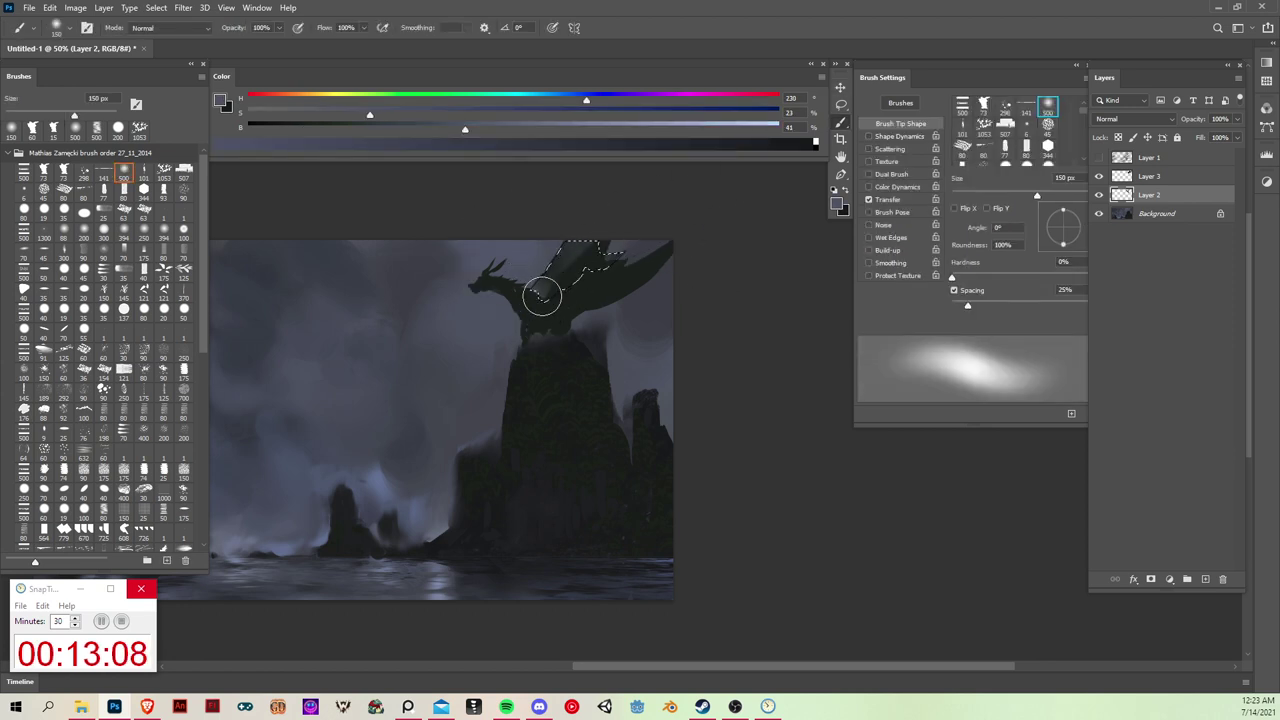
key(ctrl+d)
alt+click(548, 254)
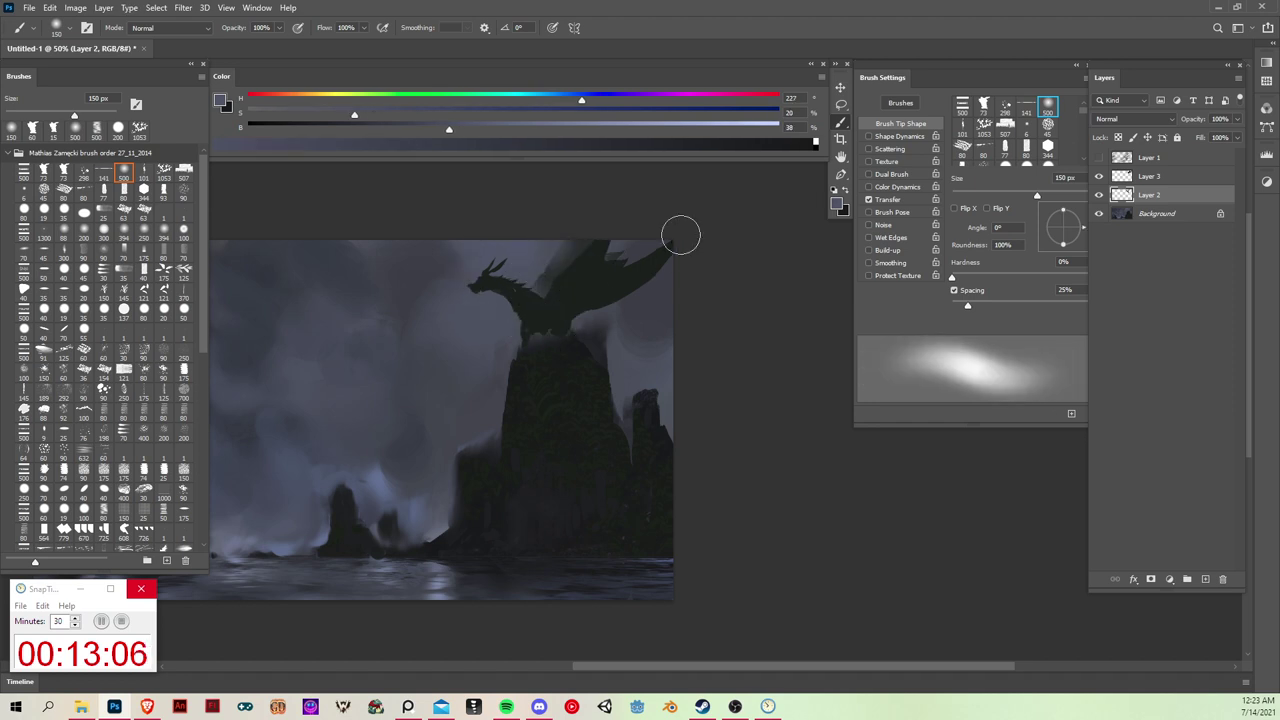
key(ctrl+shift+d)
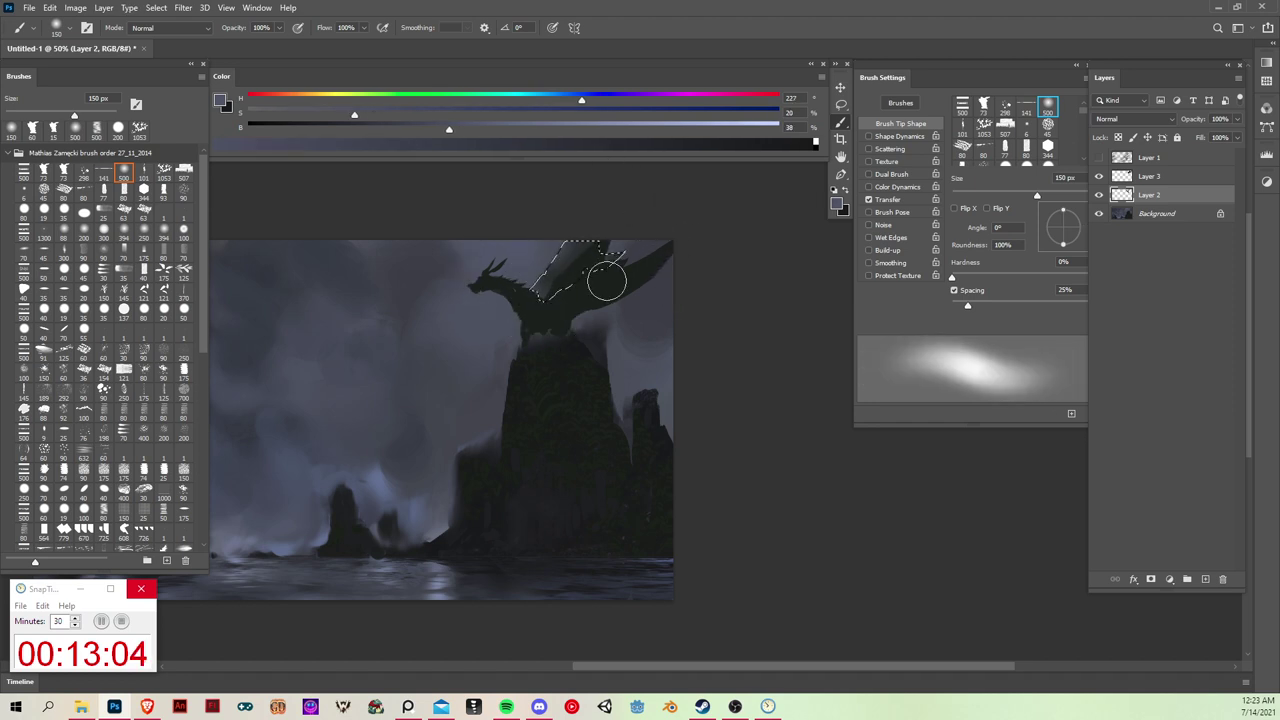
alt+click(527, 303)
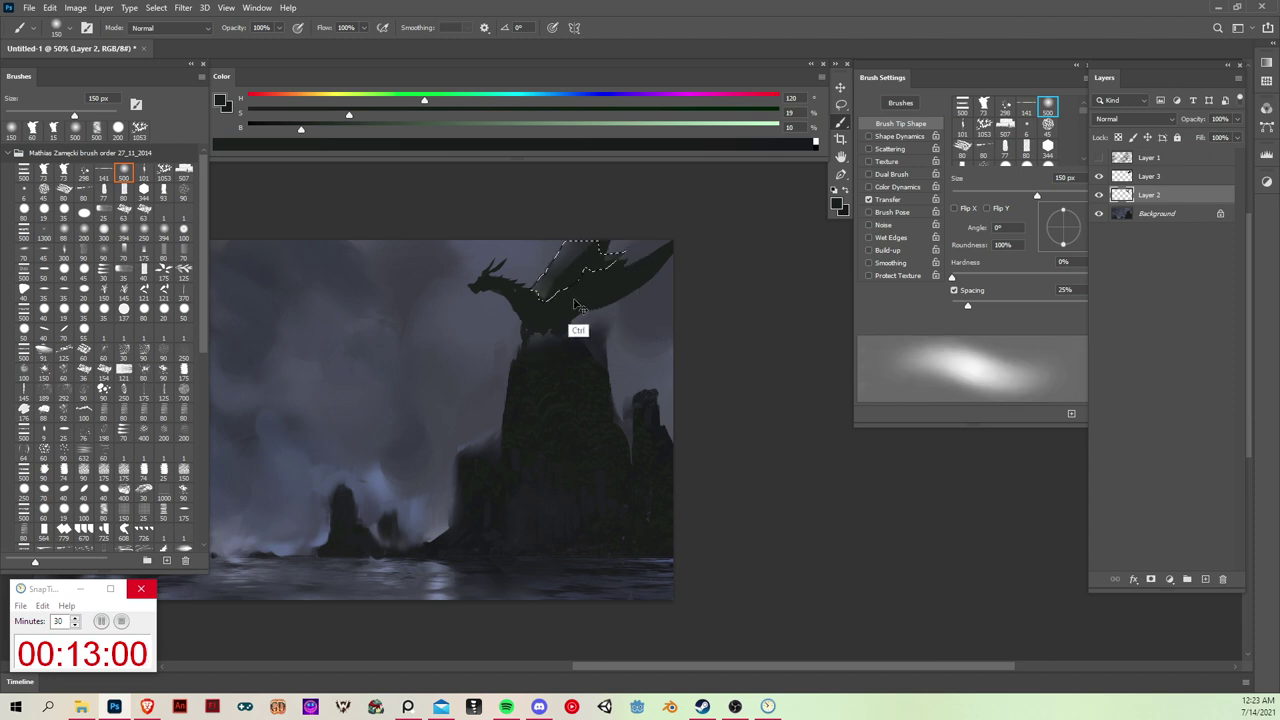
key(ctrl+d)
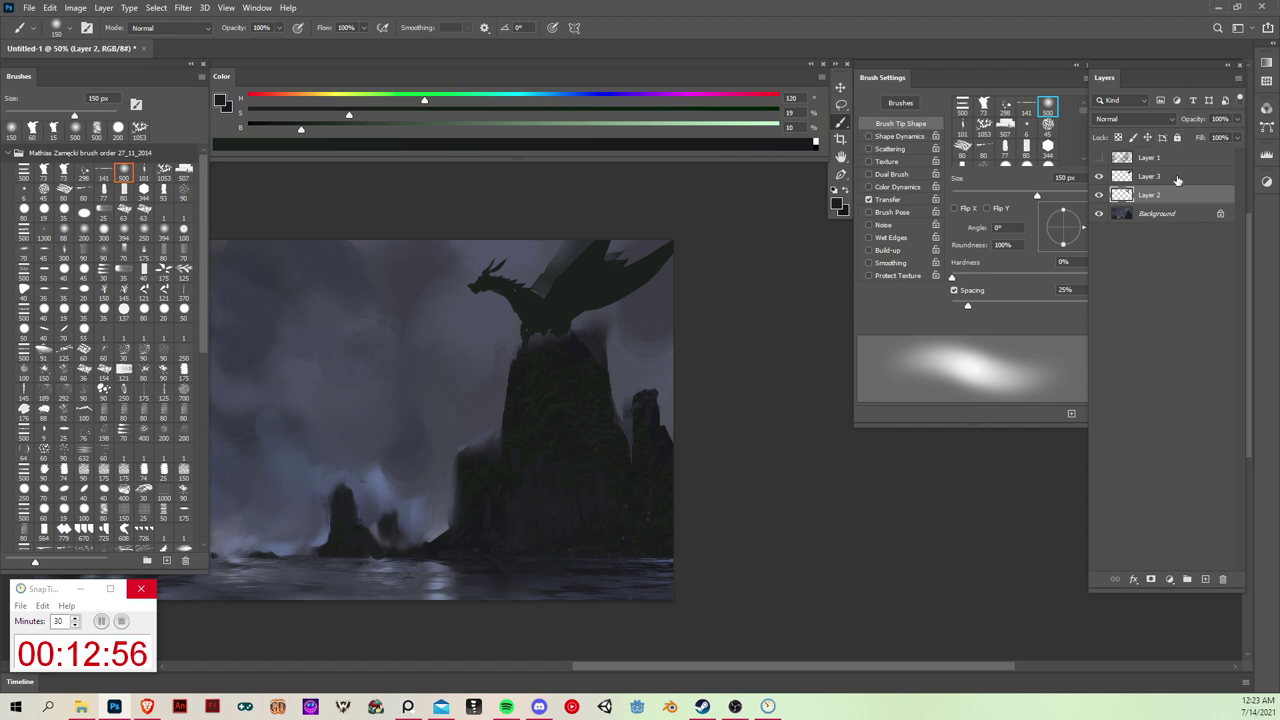
Step: Lock Layer 2's transparent pixels and haze the dragon's neck and chest with sampled sky blue-grey, using the soft brush at 80 px
click(1118, 137)
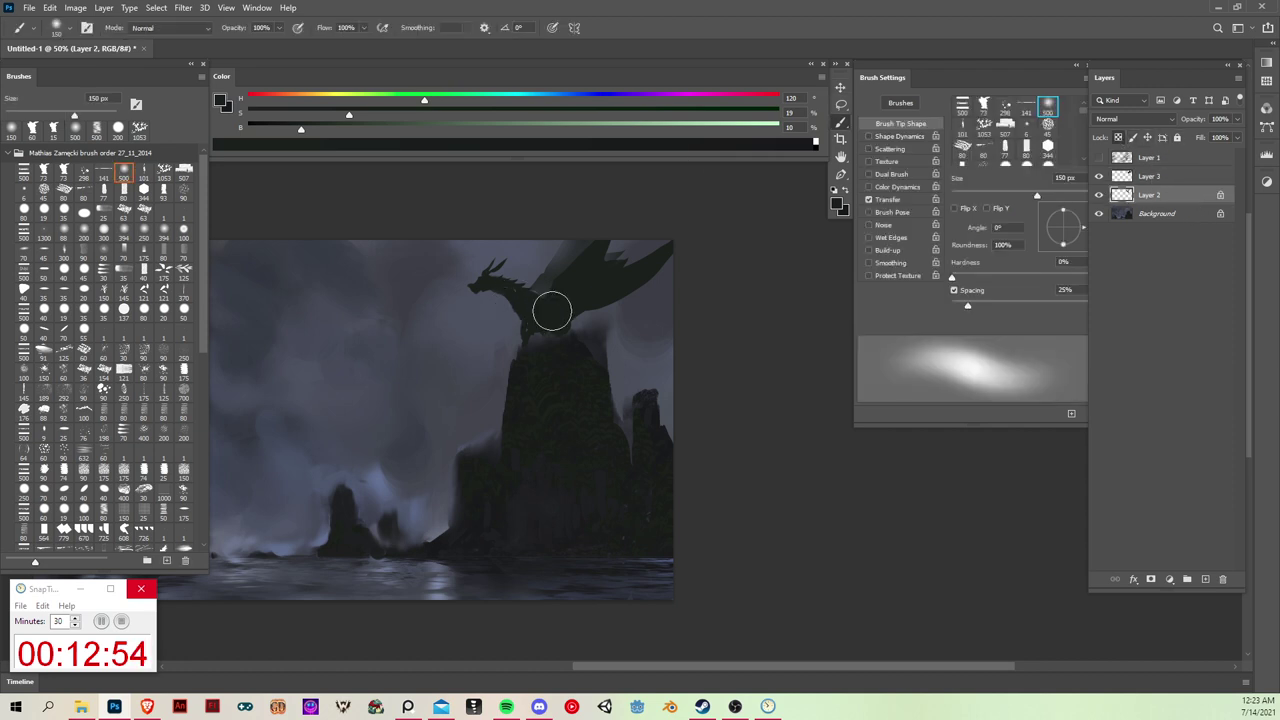
alt+click(483, 329)
key([)
key([)
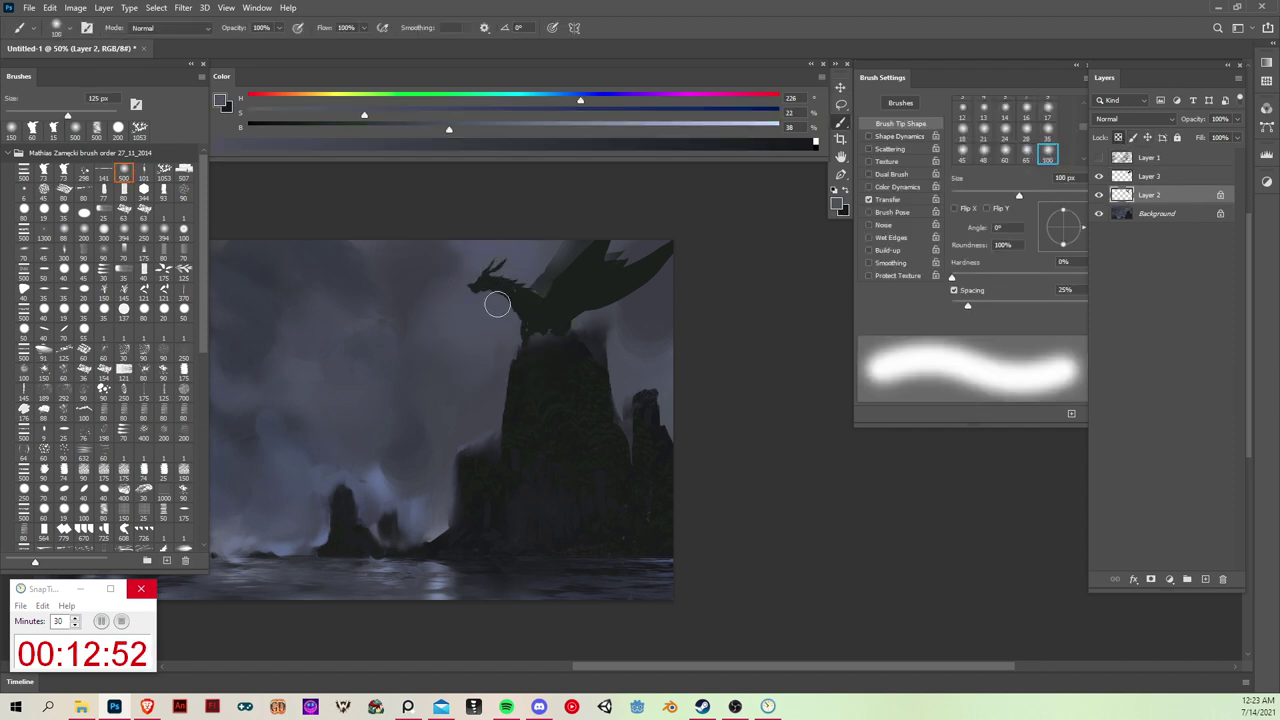
key(period)
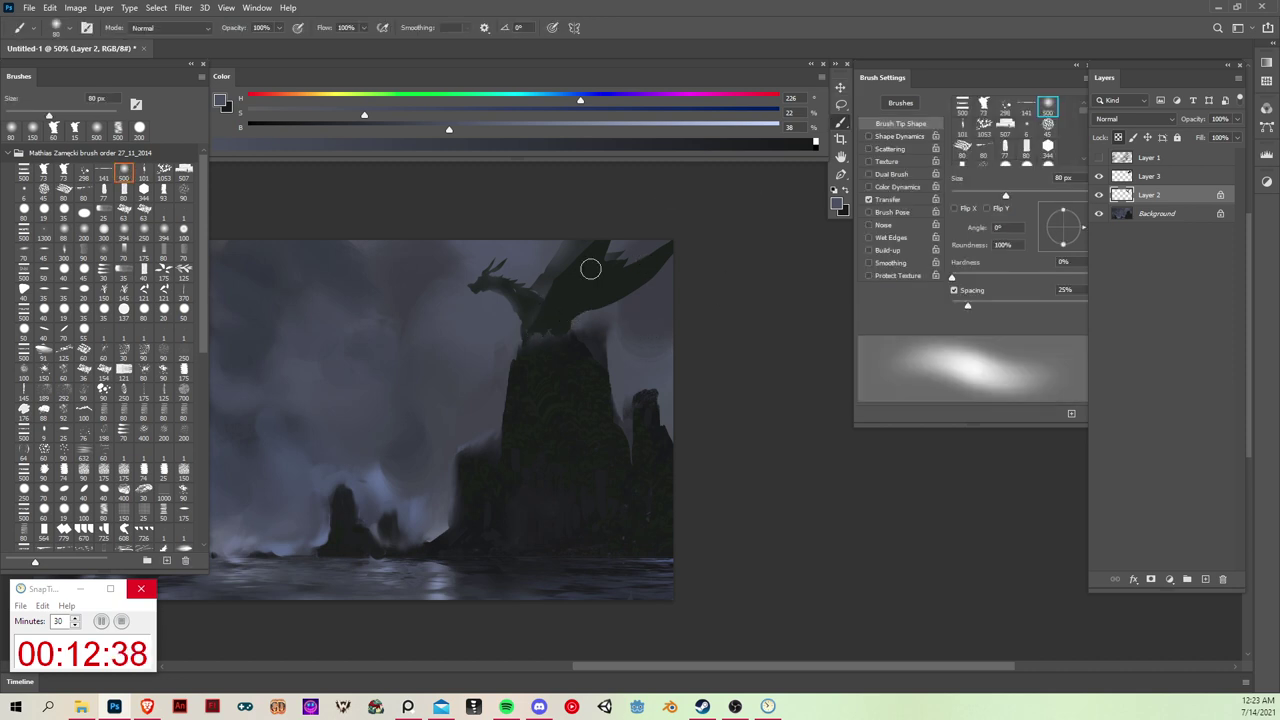
Step: Unlock Layer 2's transparent pixels and paint a curved dark green tail hanging over the cliff's edge with the hard round brush at 25 px
click(1171, 218)
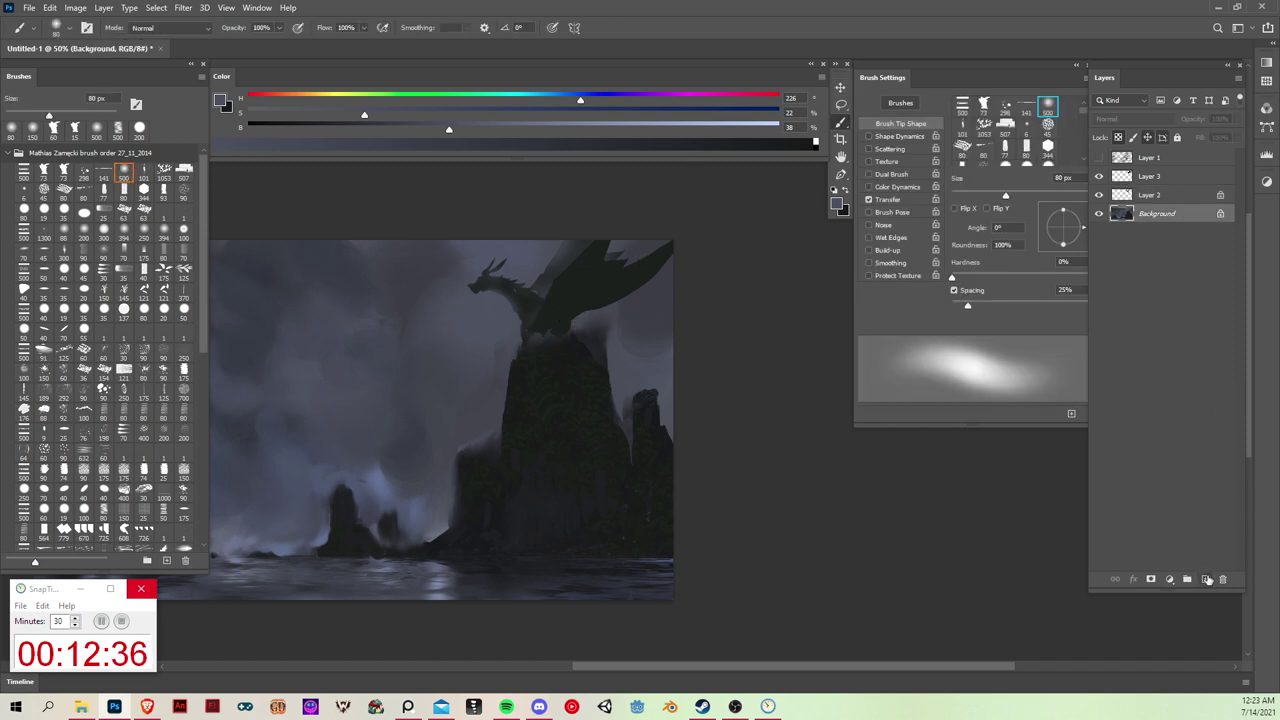
click(1171, 196)
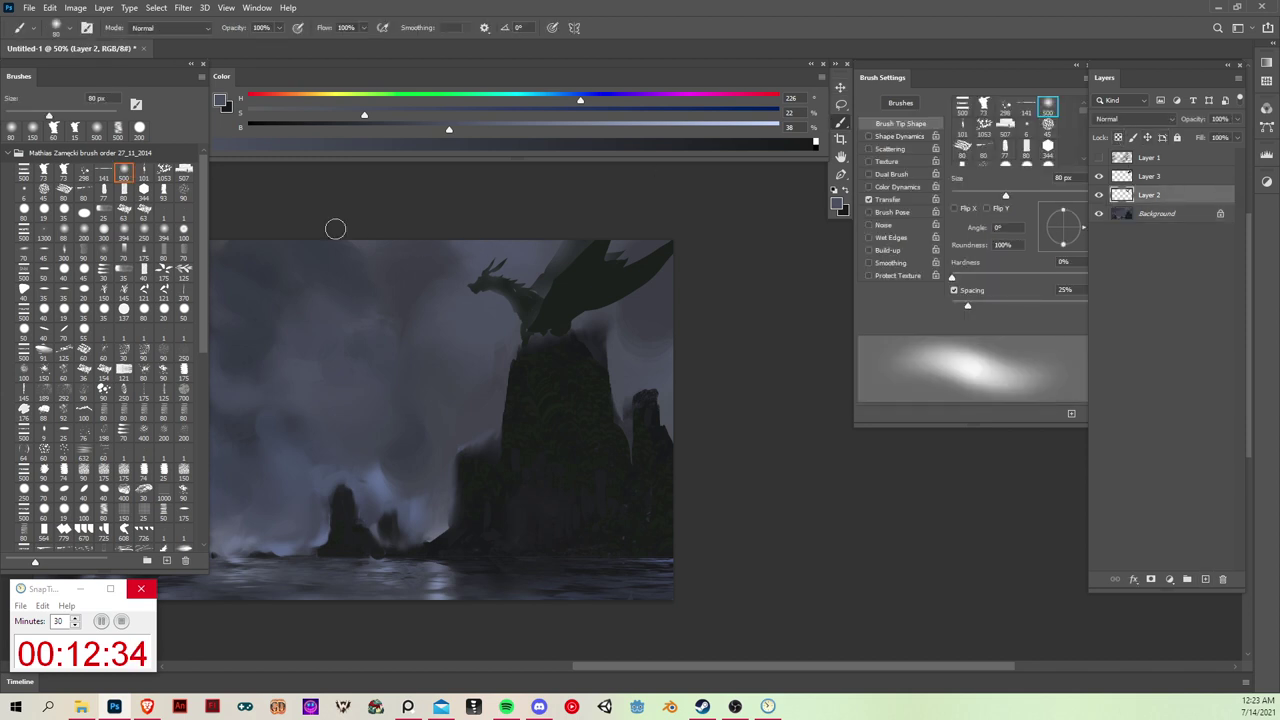
click(64, 211)
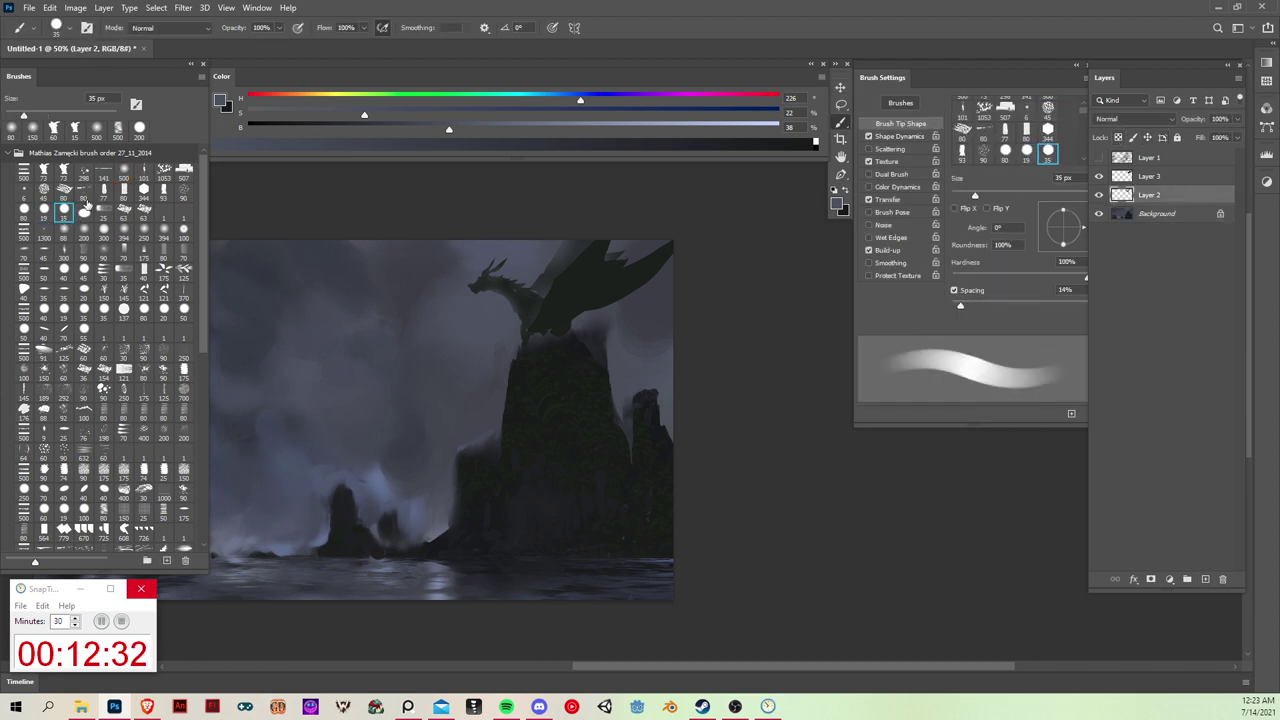
click(44, 210)
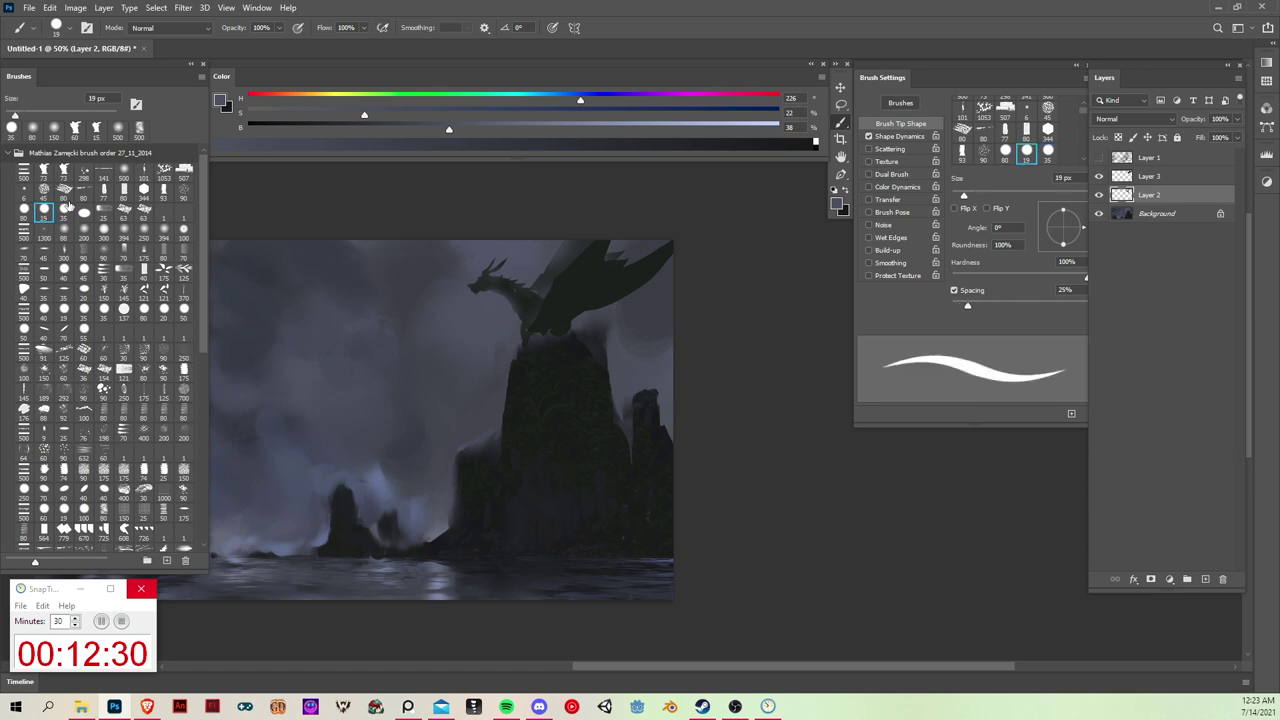
key(])
key(])
alt+click(556, 314)
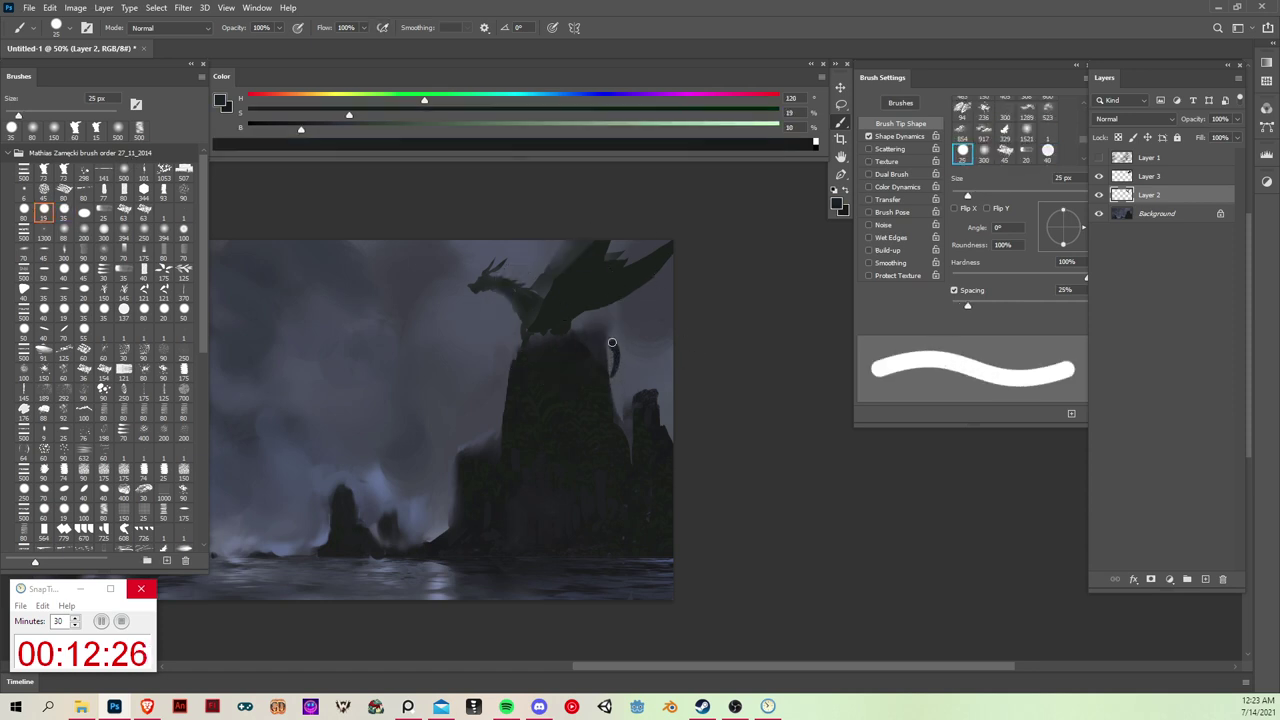
drag(598, 330, 615, 374)
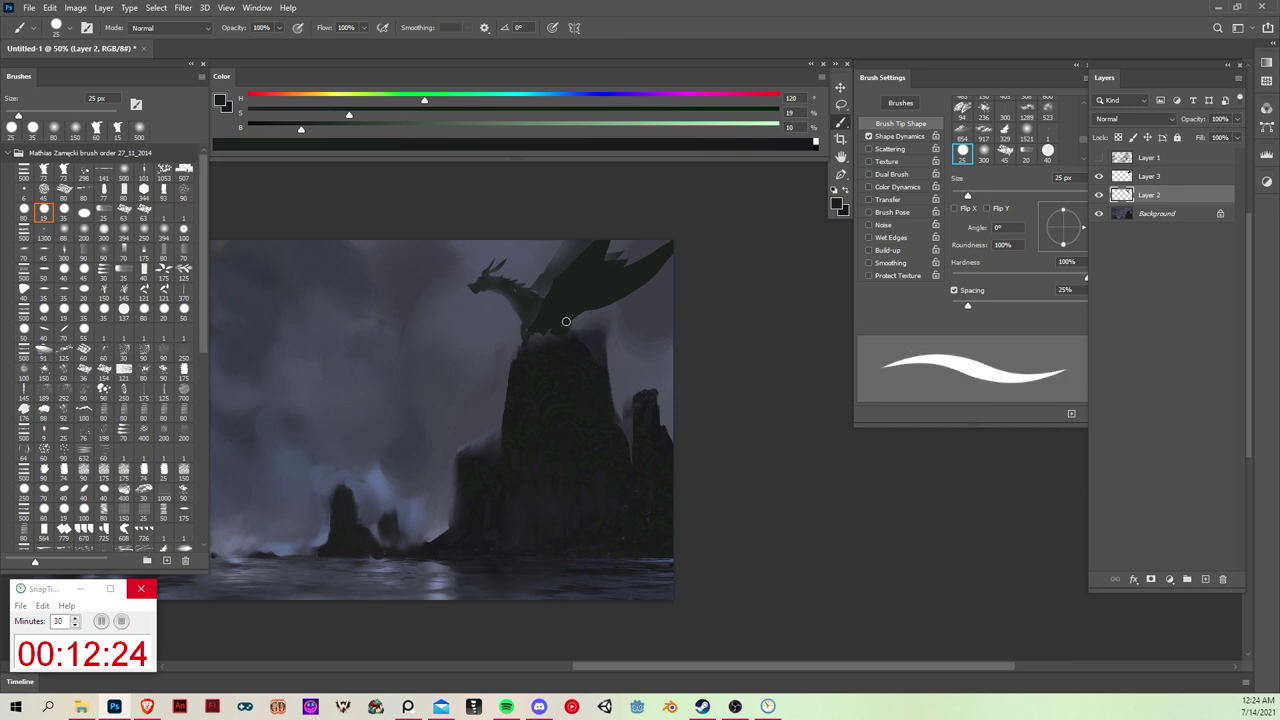
key(ctrl+z)
drag(566, 322, 630, 368)
key(ctrl+z)
key(ctrl+shift+z)
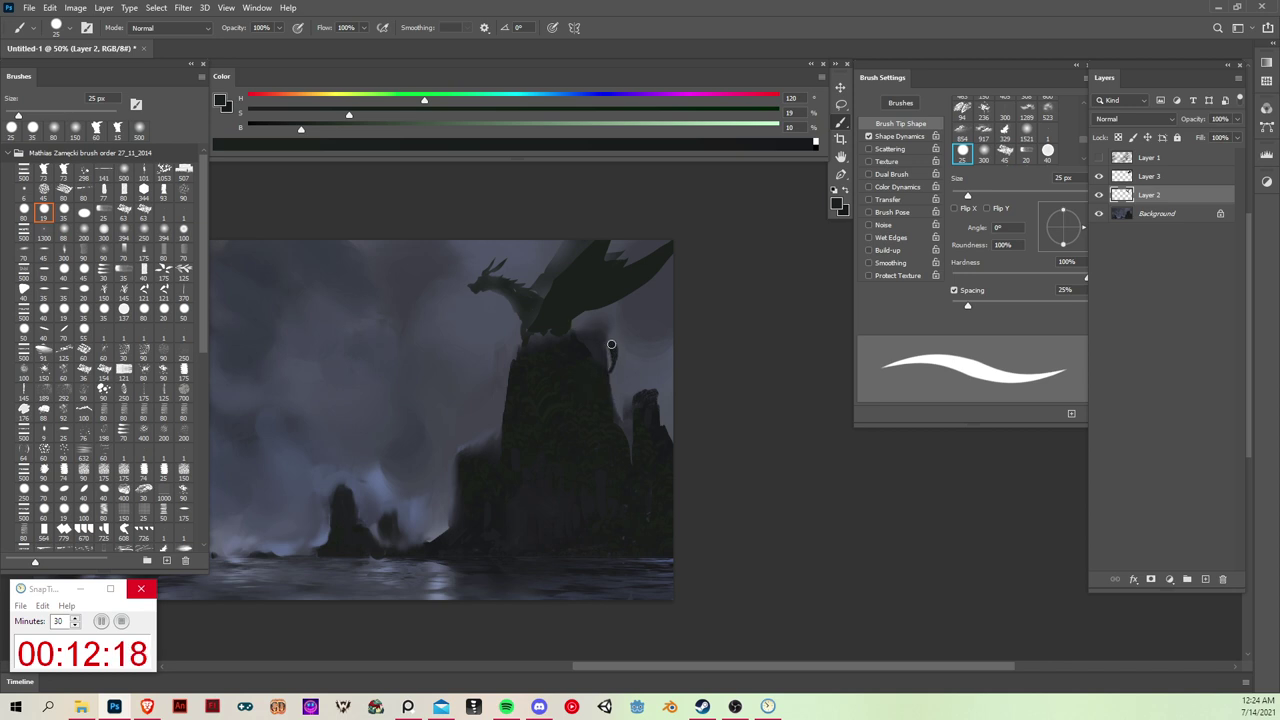
drag(611, 344, 587, 328)
key(ctrl+z)
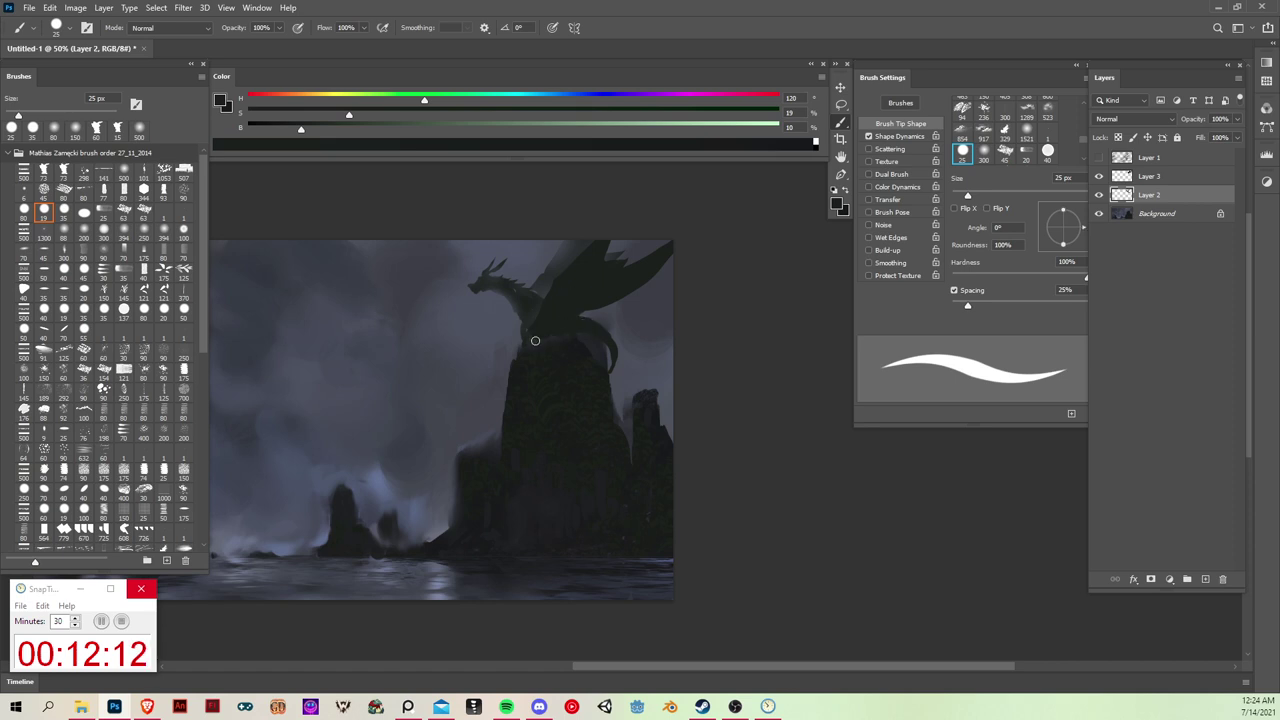
Step: Darken the clifftop beneath the dragon with sampled cliff colour using the textured round brush at 60 px, and lock Layer 2's transparent pixels
click(64, 213)
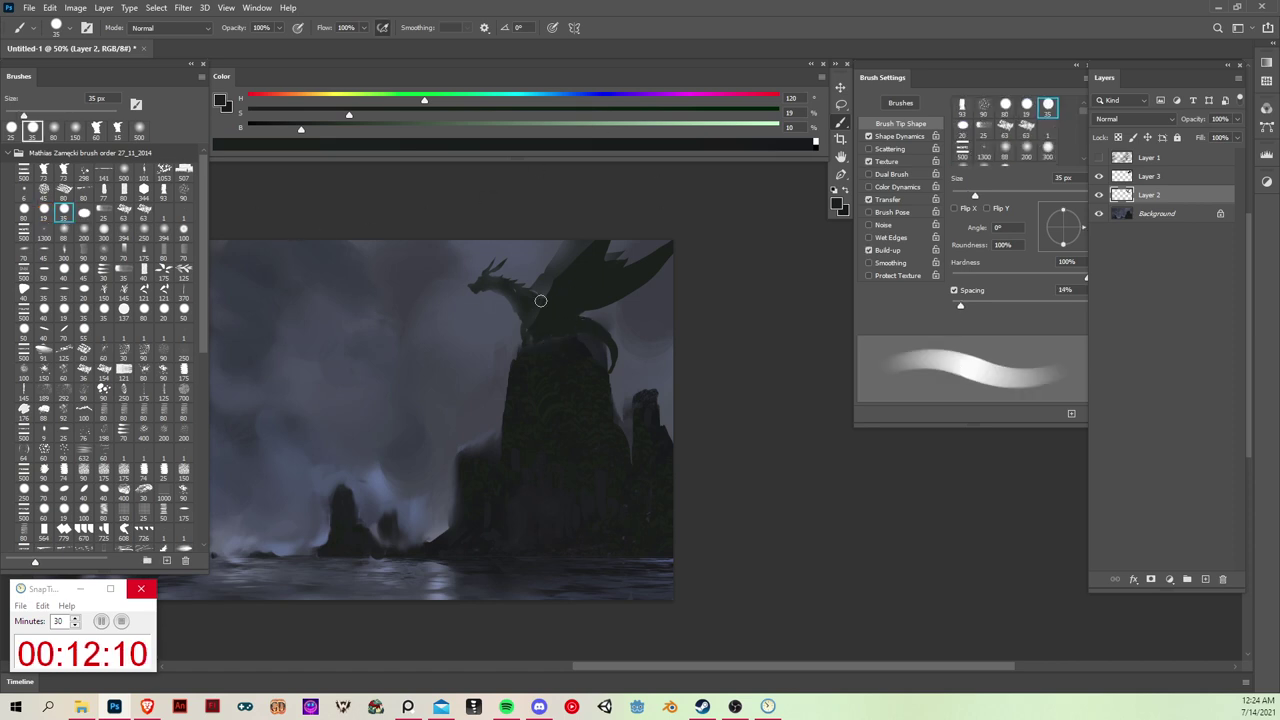
key(bracketright)
key(bracketright)
key(bracketright)
key(bracketright)
alt+click(572, 357)
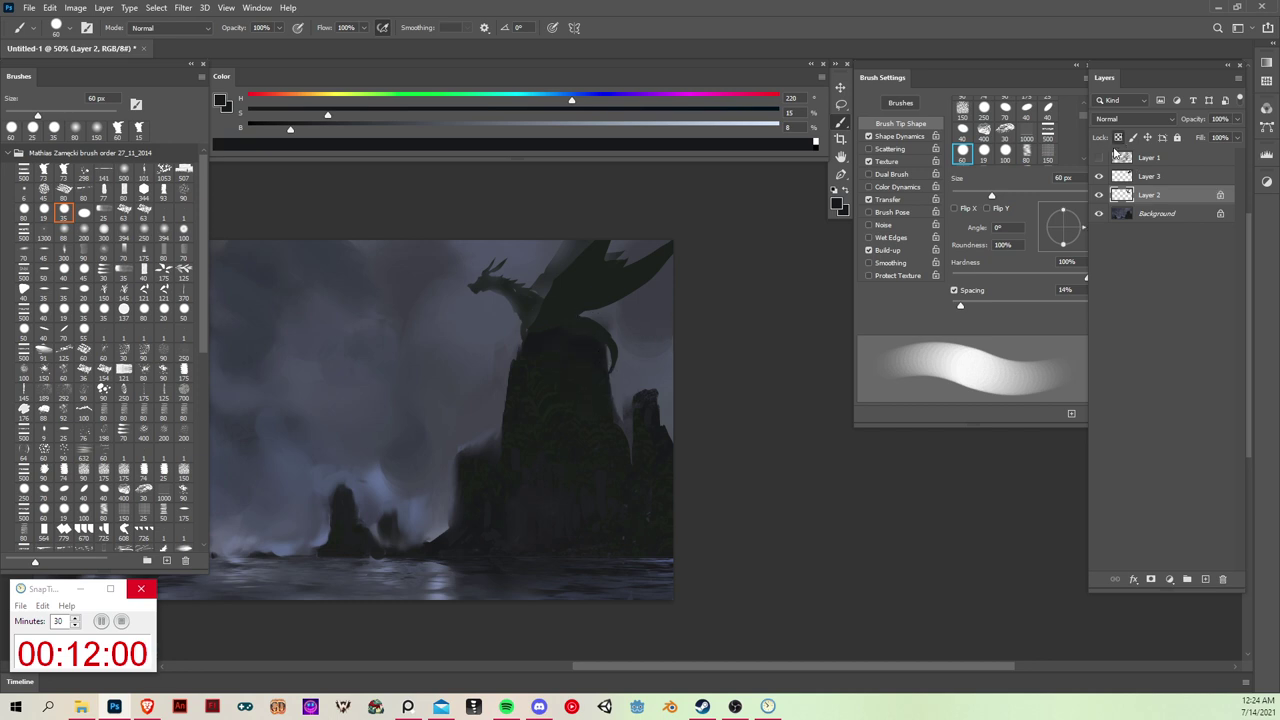
click(1176, 181)
key(ctrl+e)
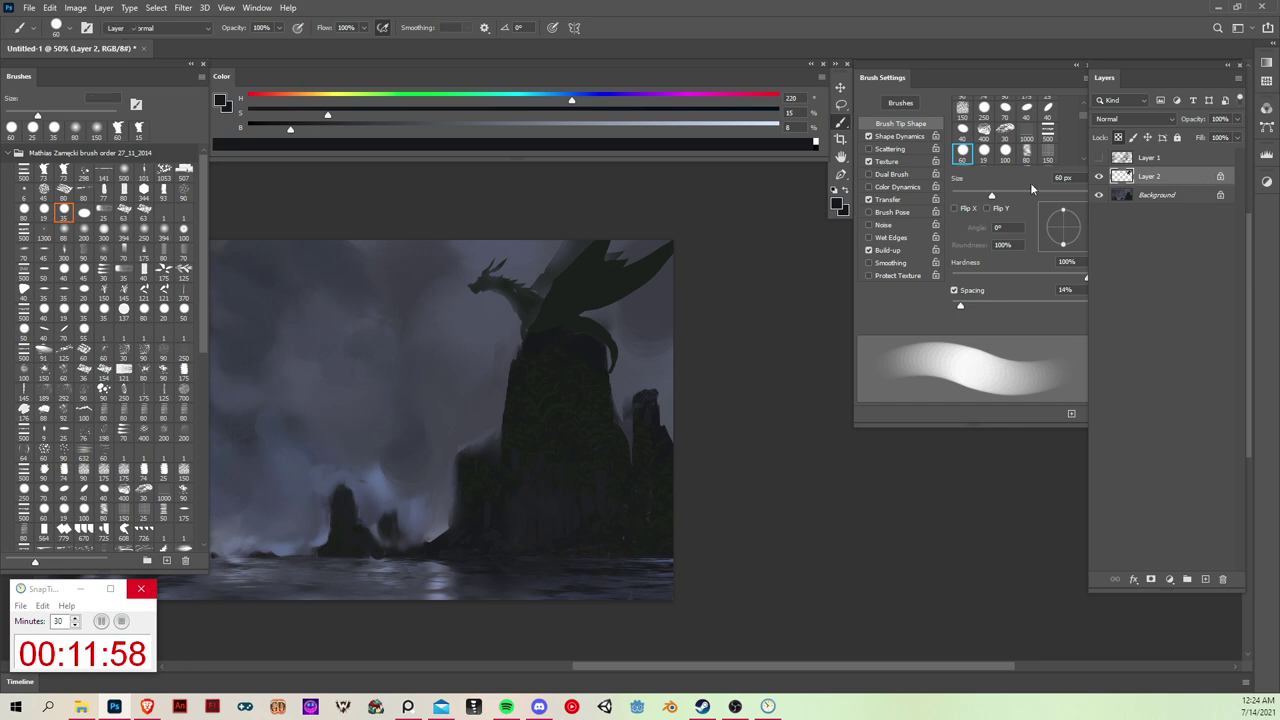
key(ctrl+z)
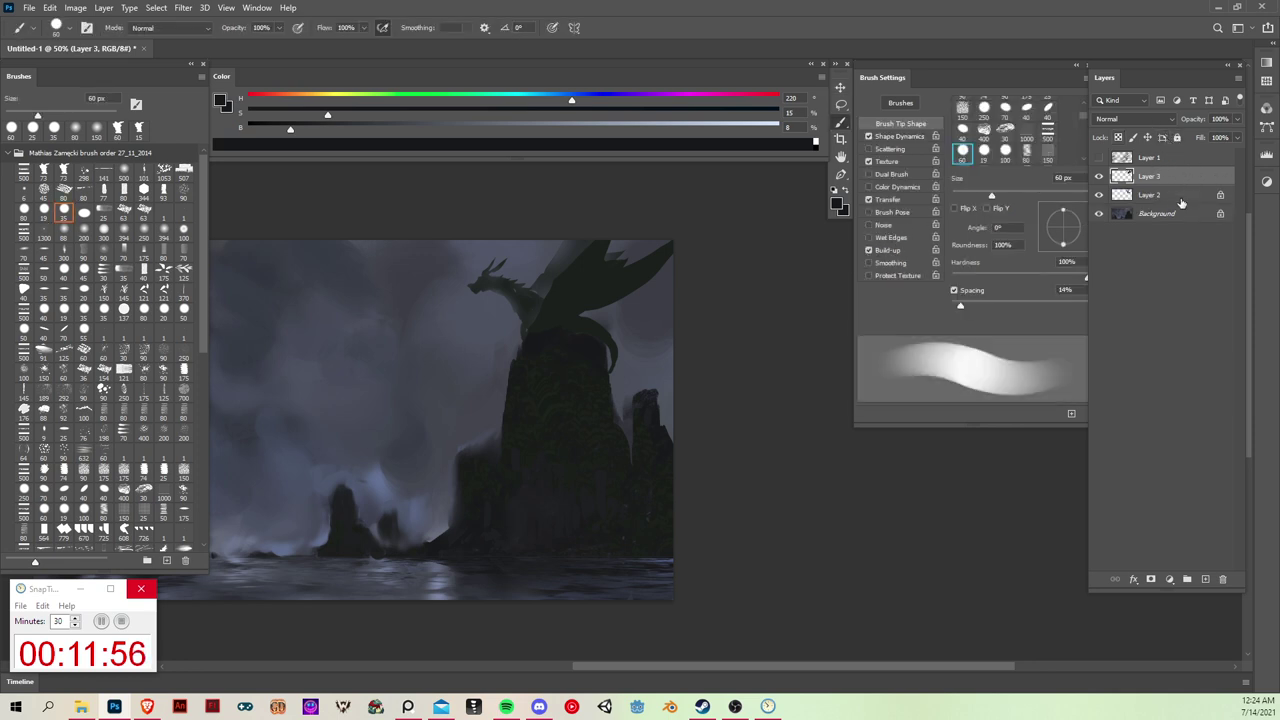
click(1181, 197)
alt+click(528, 349)
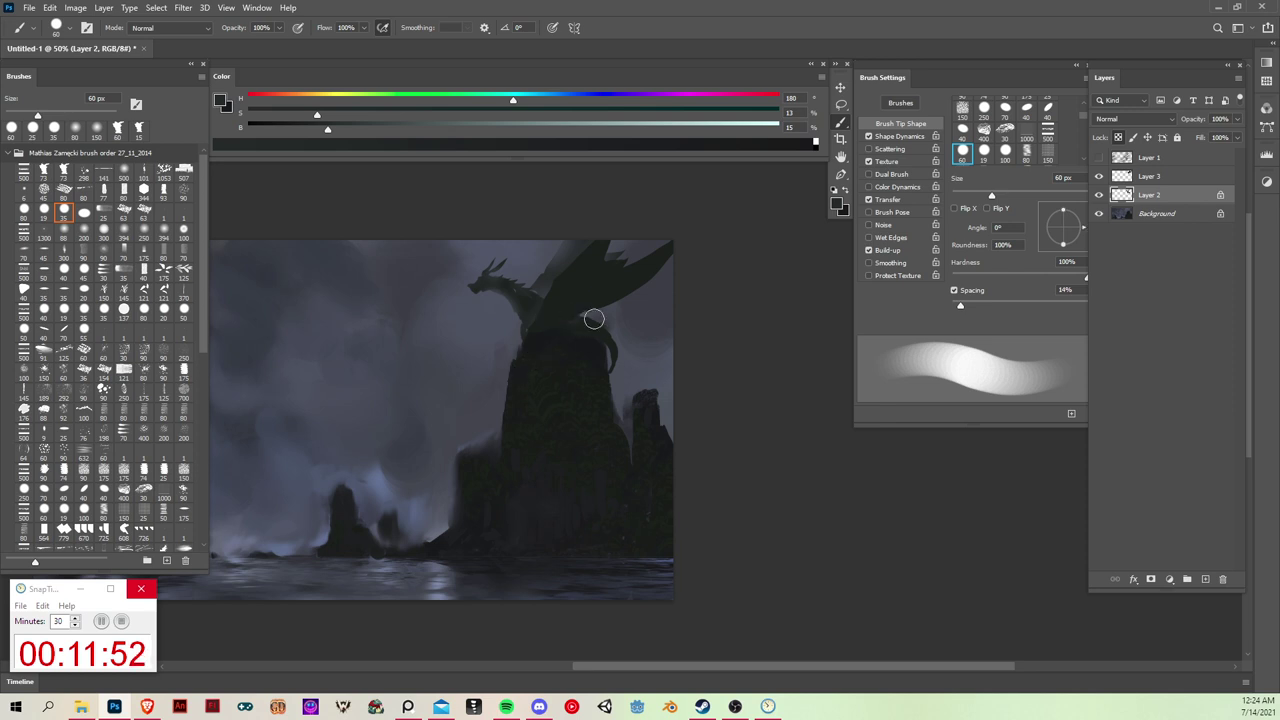
key(ctrl+z)
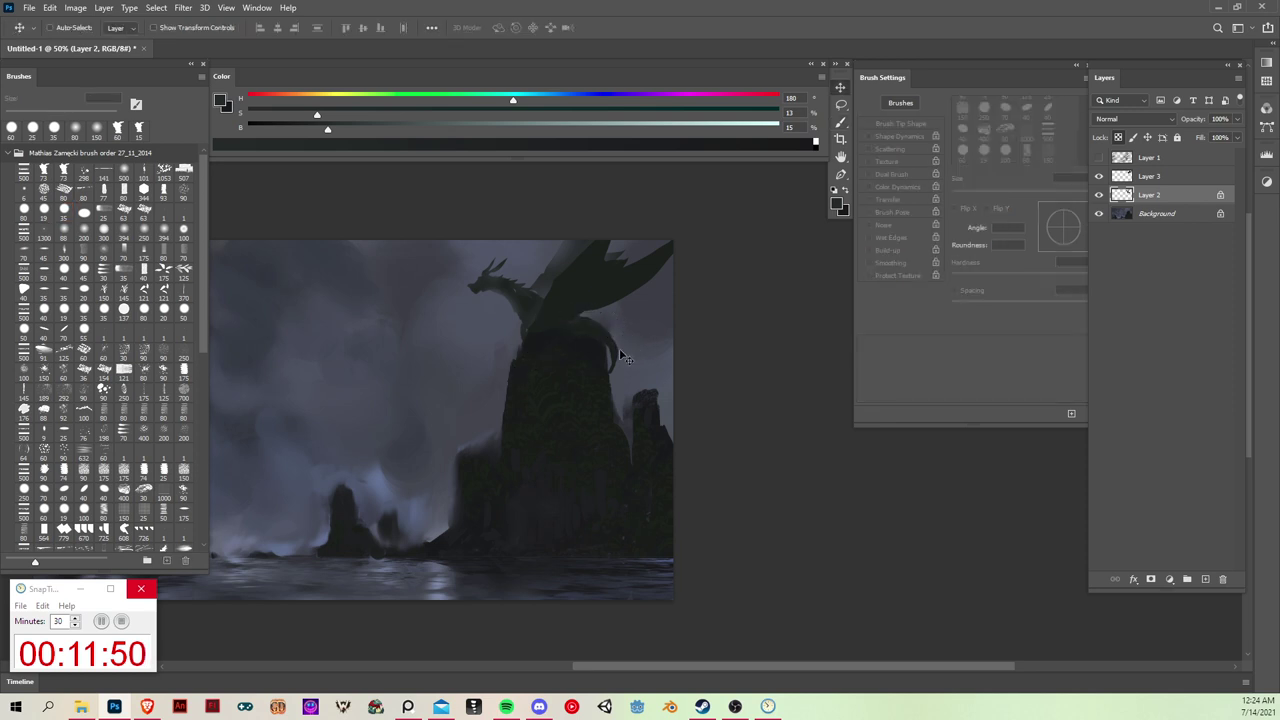
key(ctrl+z)
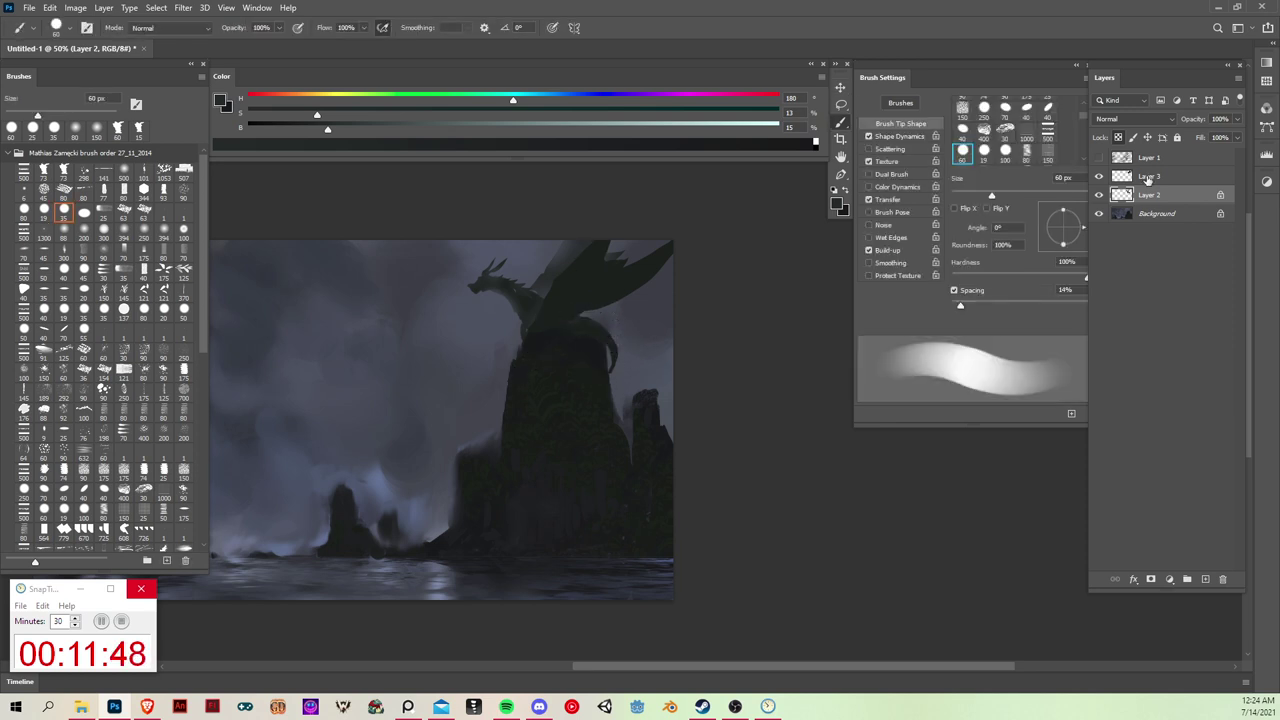
Step: Lock Layer 3's transparent pixels and texture the near wing with sampled sky blue-grey using the 73 px textured brush
click(1148, 179)
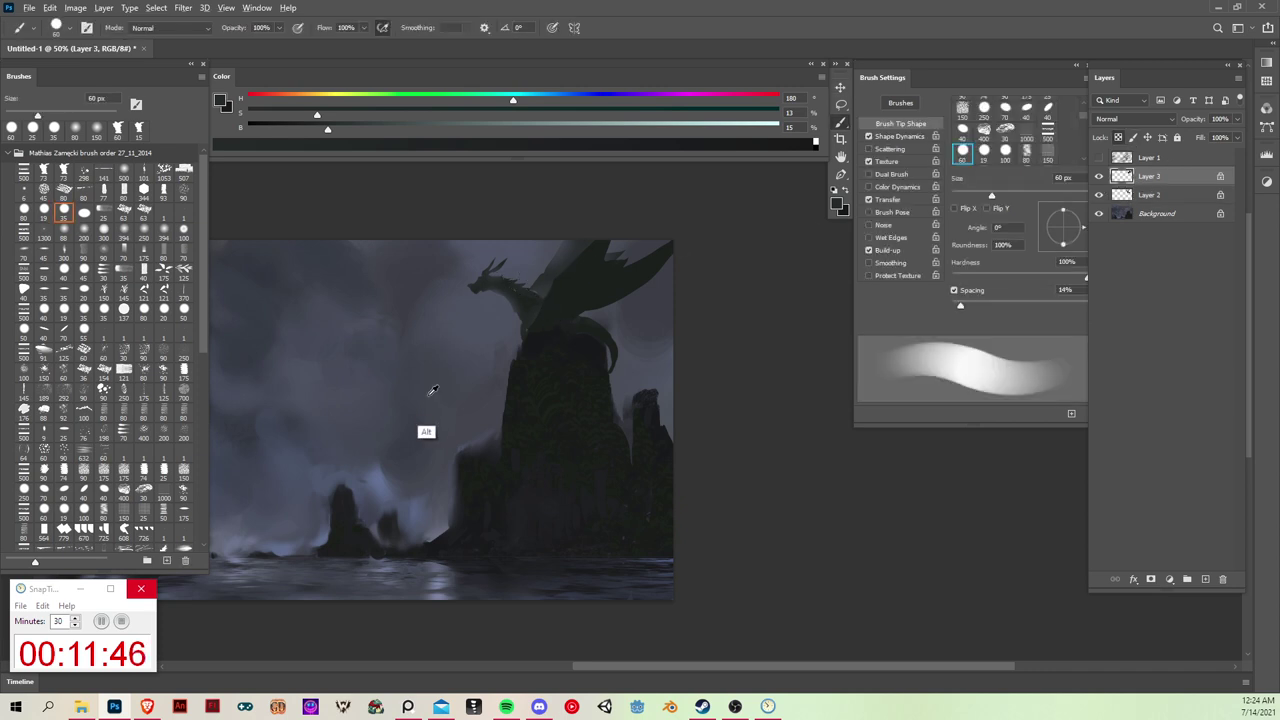
alt+click(465, 325)
click(43, 172)
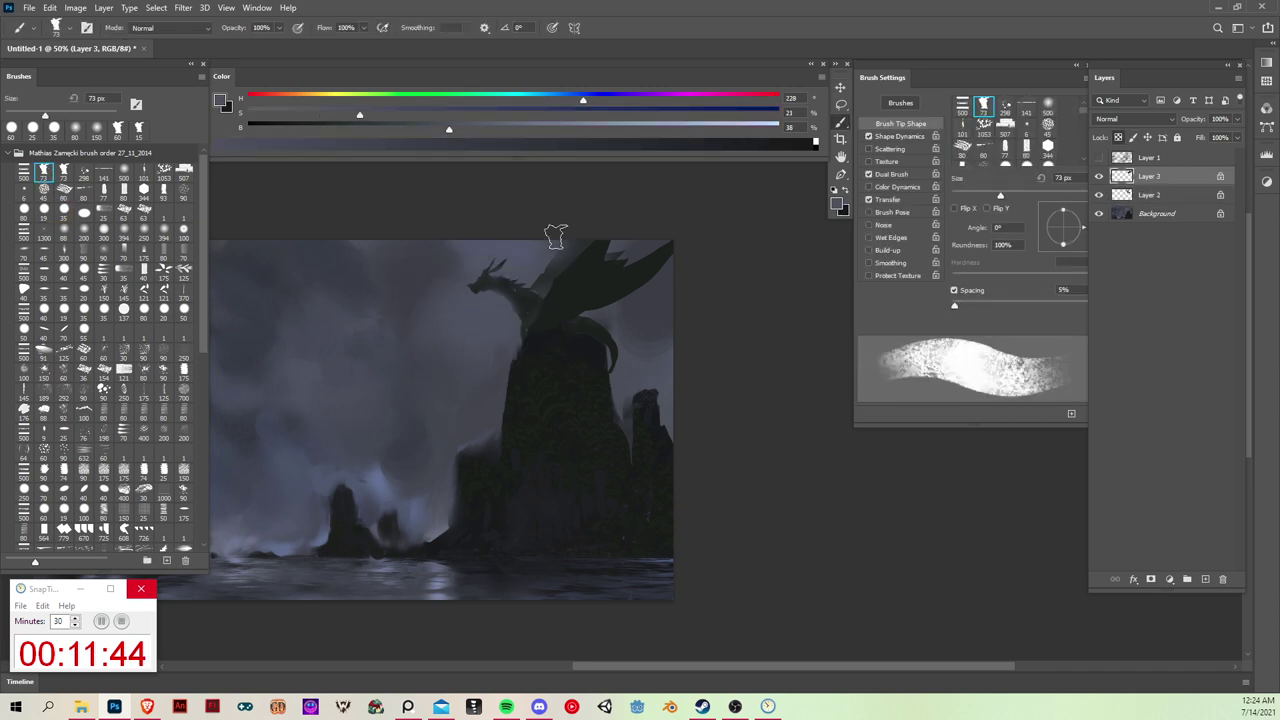
mouse_move(531, 314)
mouse_down()
mouse_move(572, 302)
mouse_move(552, 314)
mouse_move(586, 286)
mouse_move(554, 298)
mouse_move(570, 271)
mouse_move(619, 234)
mouse_move(542, 315)
mouse_move(653, 255)
mouse_up()
Step: Blend the near wing's texture with the Smudge tool reduced to 100 px
key(e)
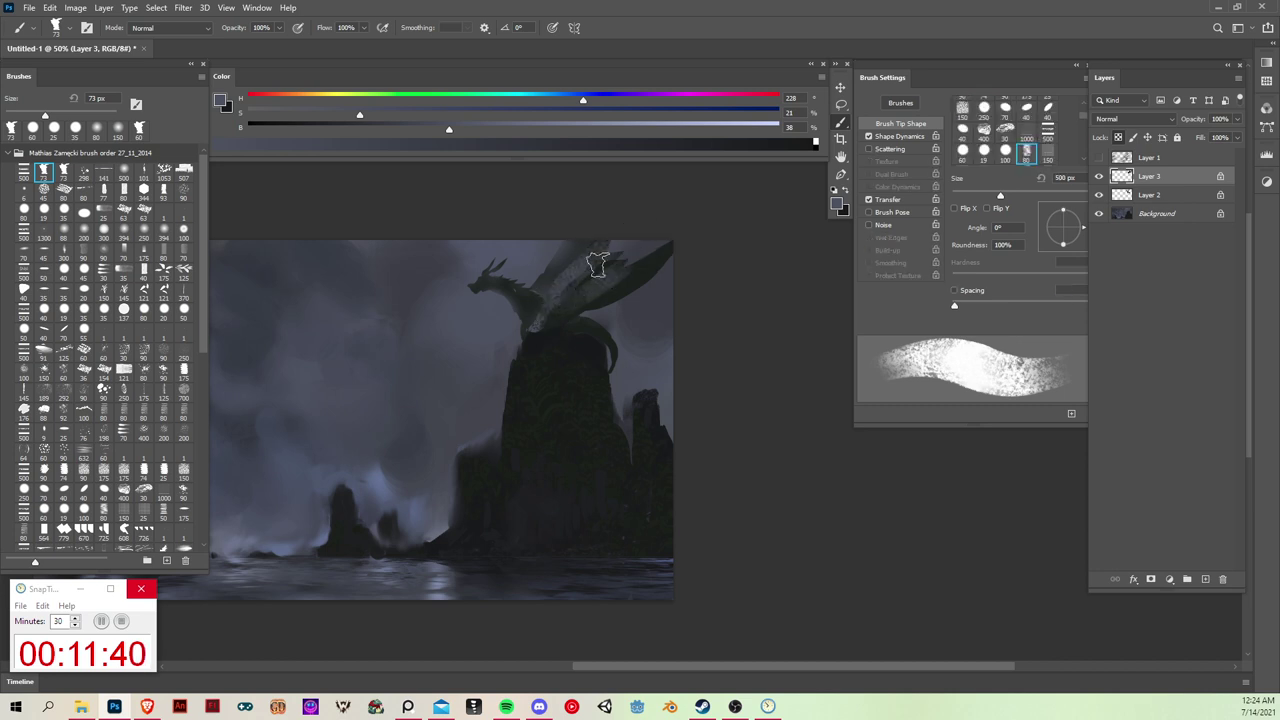
key(r)
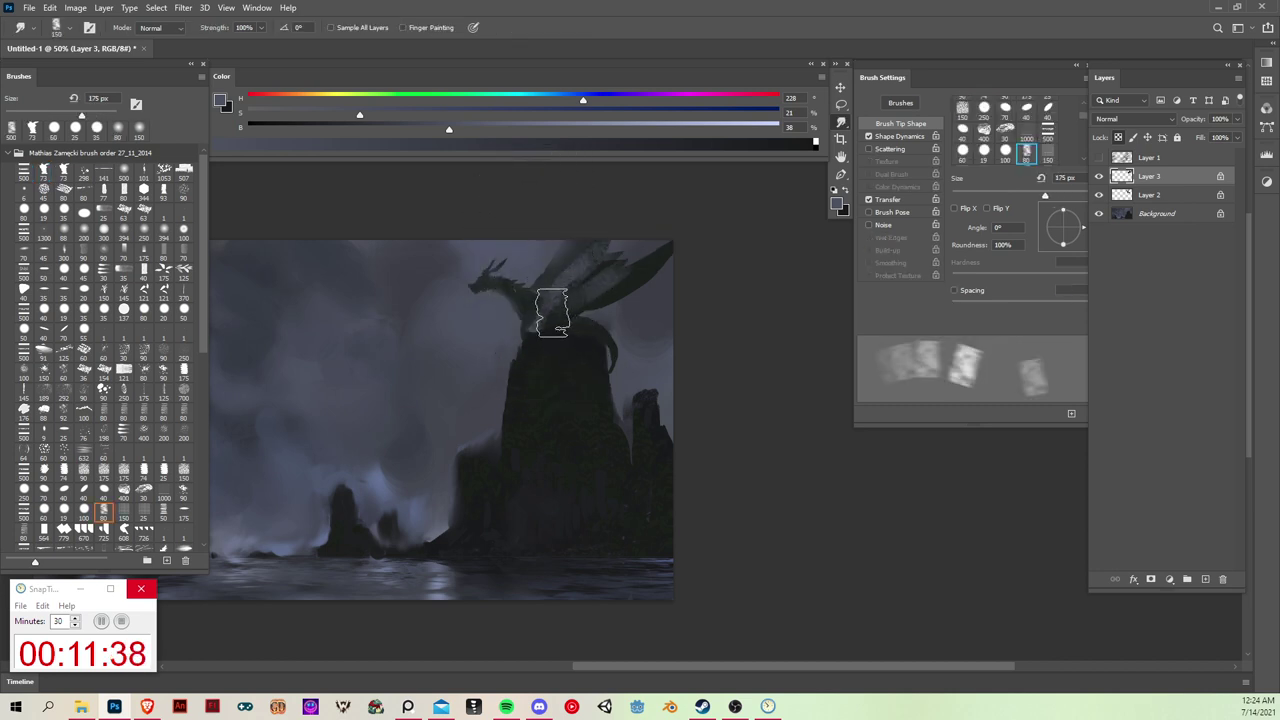
key(bracketleft)
key(bracketleft)
key(bracketleft)
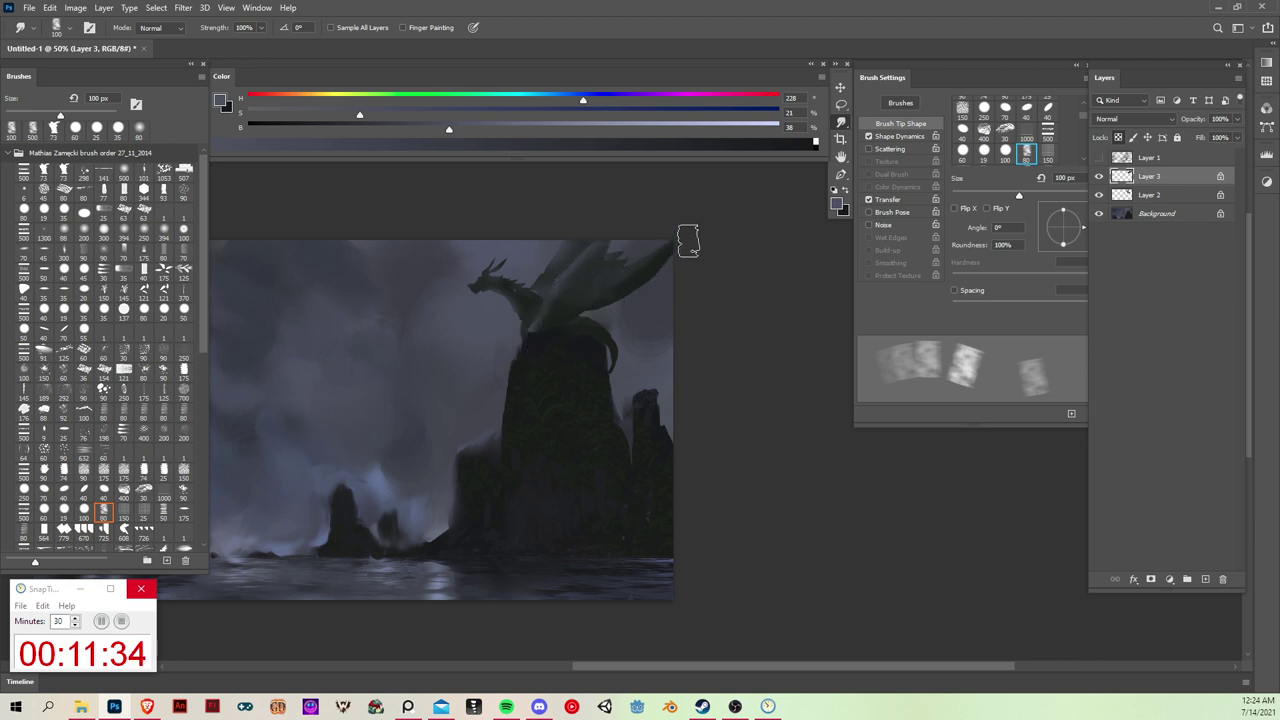
Step: Texture the near wing's outer tip with the 73 px brush and smudge it smooth at 100 px
key(b)
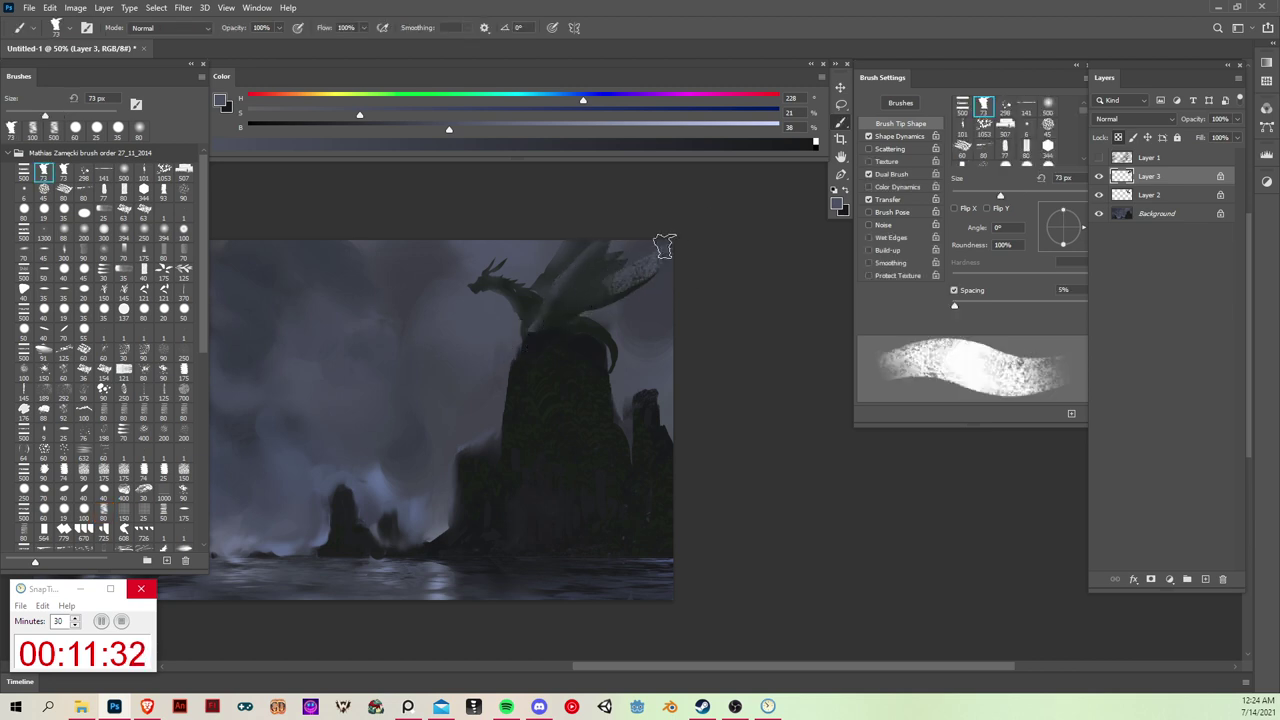
key(r)
mouse_move(669, 240)
mouse_down()
mouse_move(654, 258)
mouse_move(694, 233)
mouse_up()
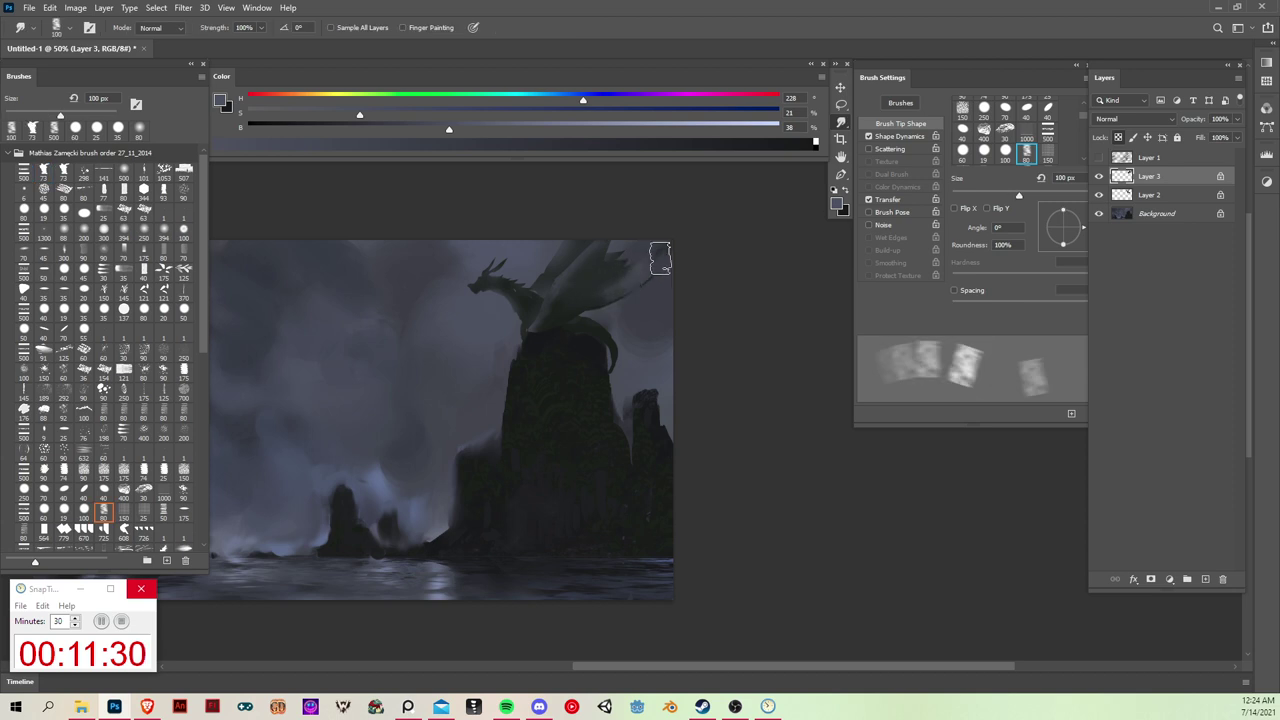
key(v)
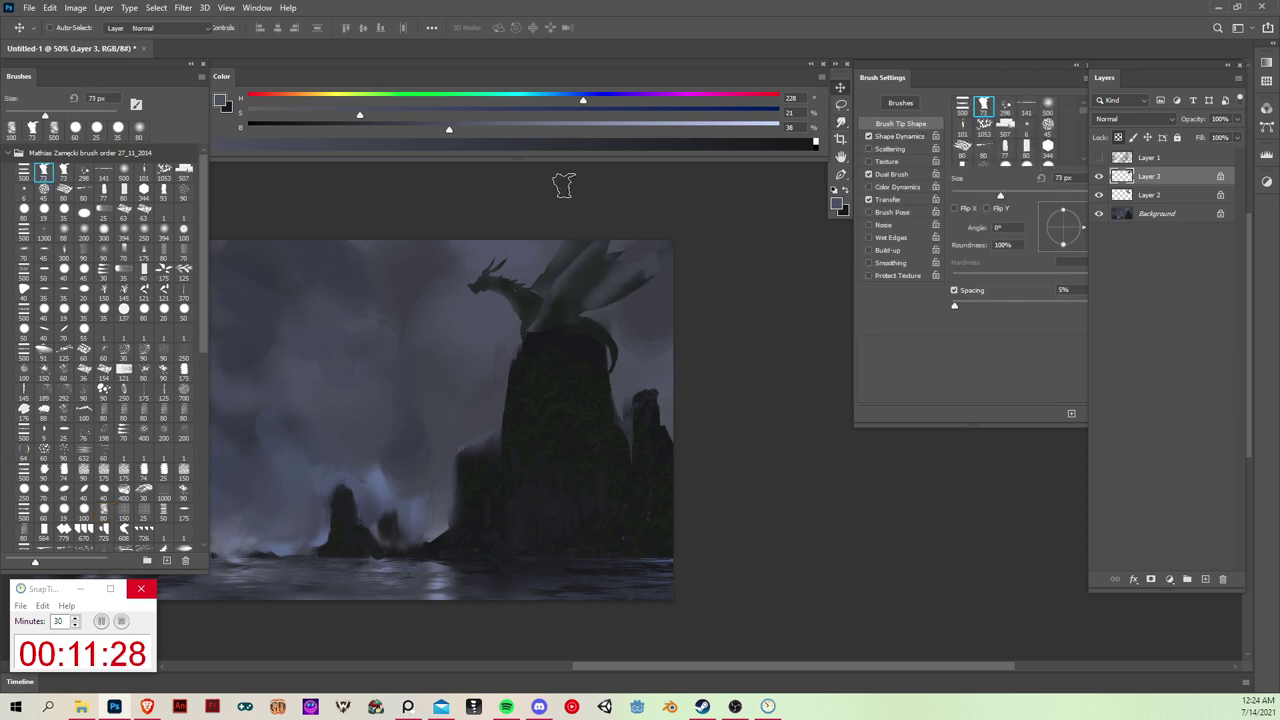
Step: Paint dark green struts and edges onto the near wing with the 35 px textured round brush
key(b)
click(63, 212)
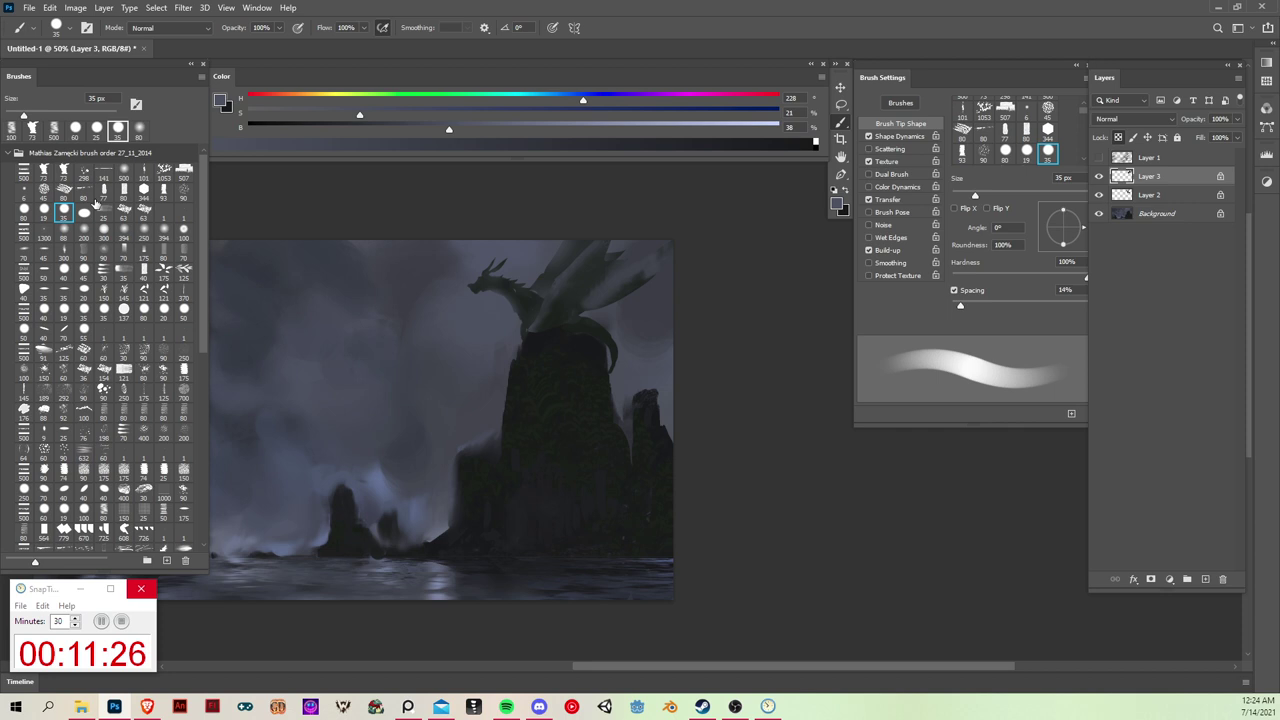
key(alt)
alt+click(563, 301)
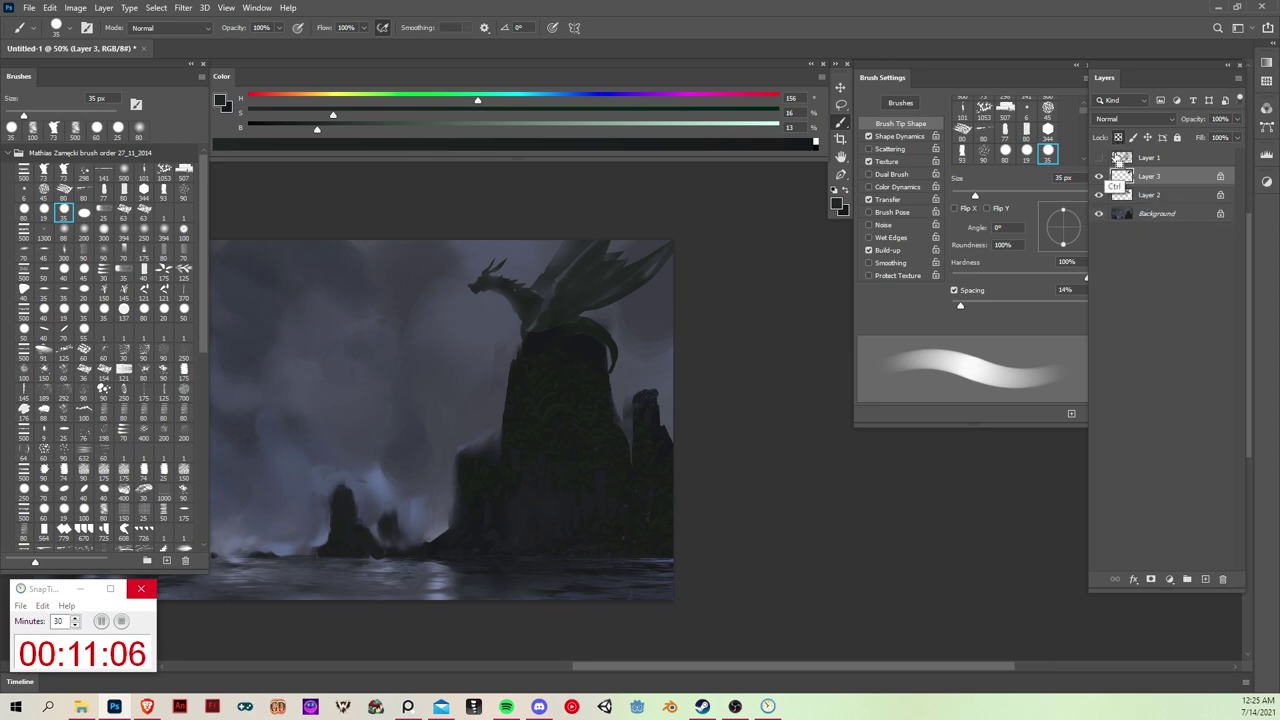
Step: On Layer 2, paint sampled sky-blue highlights on the dragon's head and chest in Color Dodge mode, using the 298 px scatter brush reduced to 80 px
click(1158, 196)
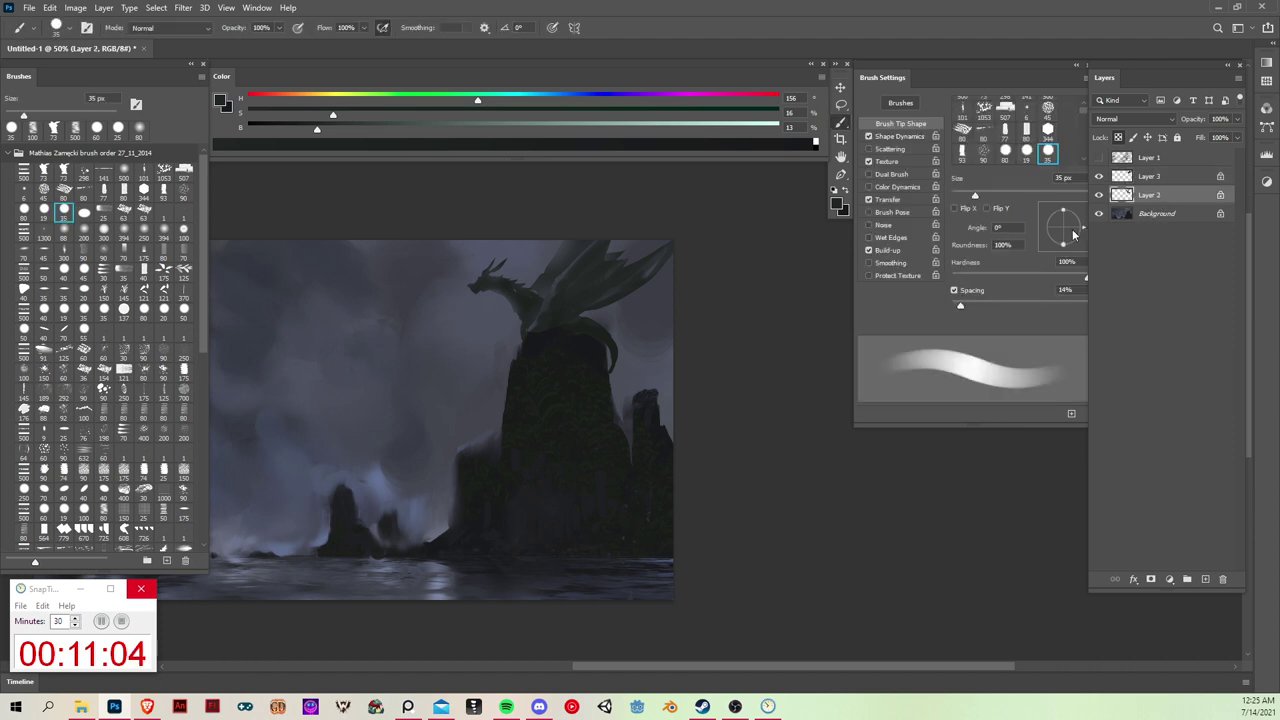
click(84, 172)
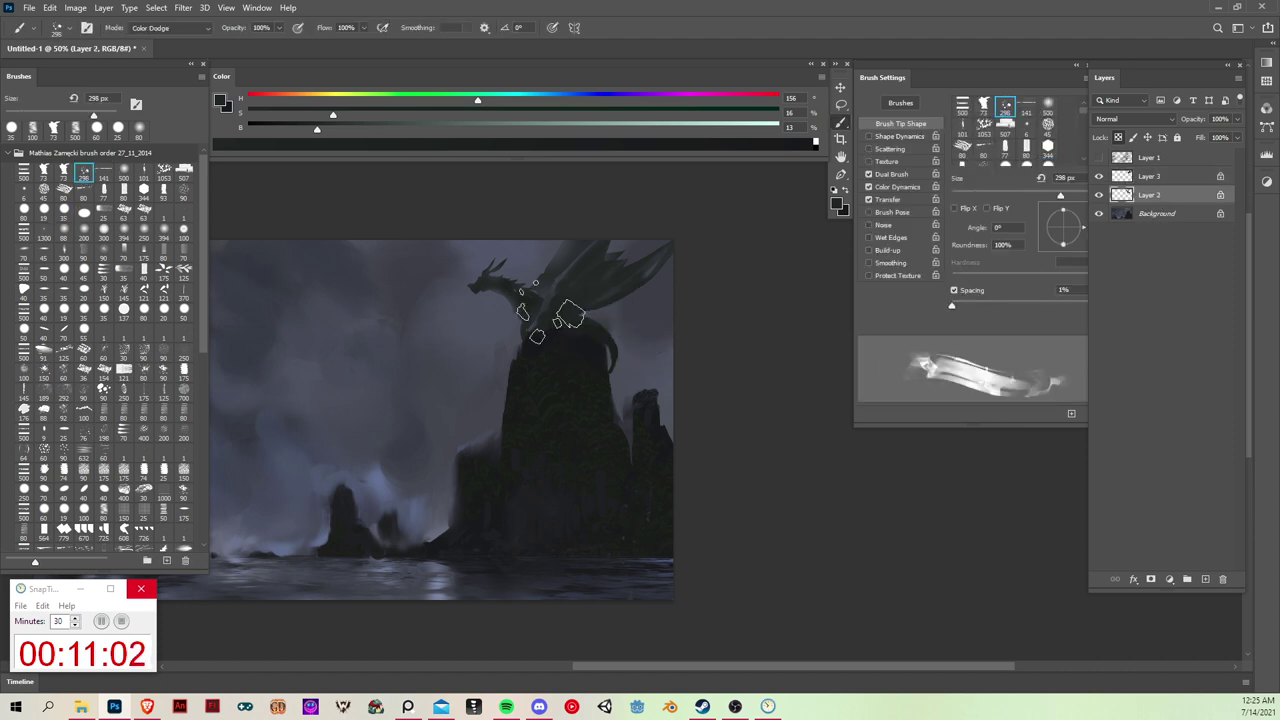
alt+click(379, 481)
key(bracketleft)
key(bracketleft)
key(bracketleft)
key(bracketleft)
key(bracketleft)
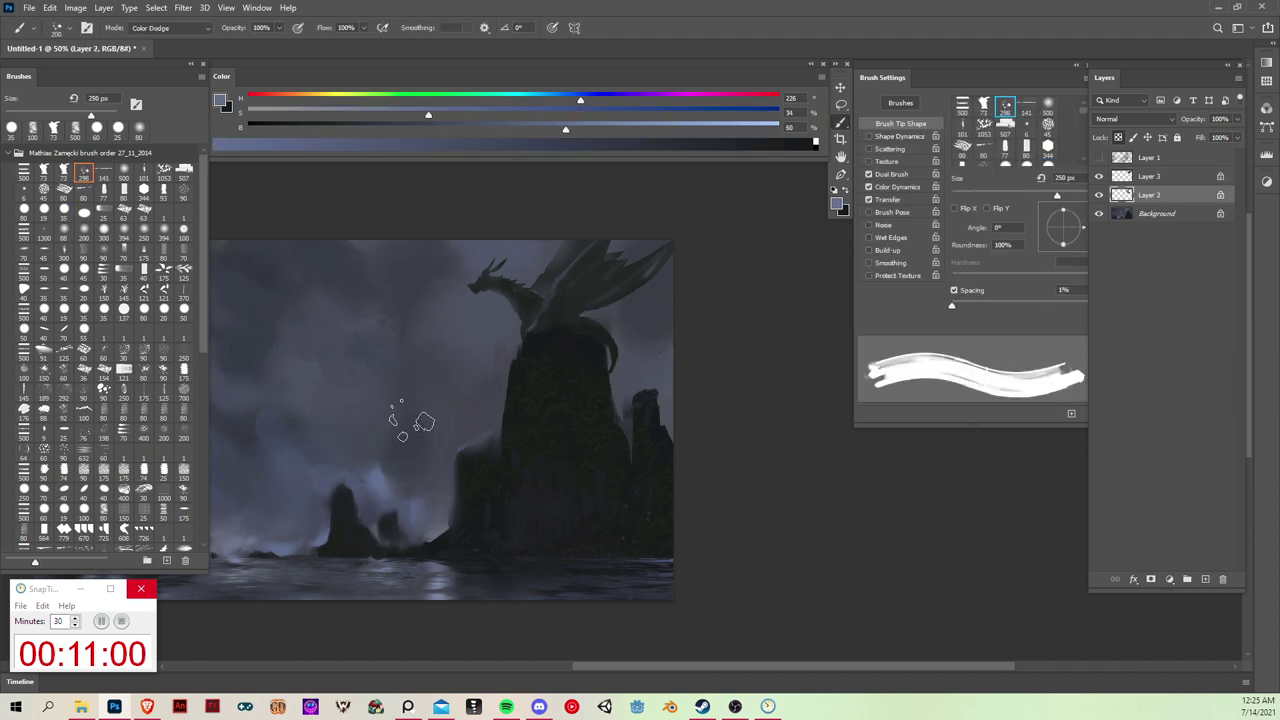
key(bracketleft)
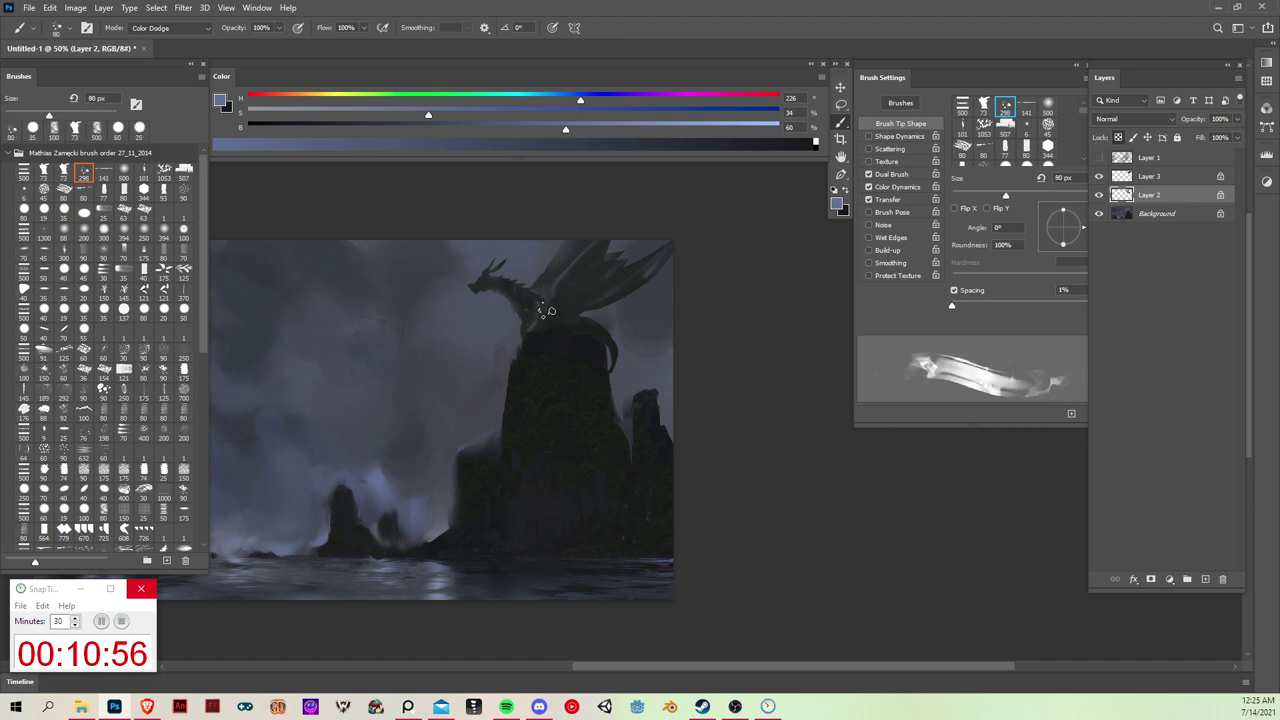
drag(547, 321, 540, 309)
key(ctrl+z)
key(ctrl+z)
click(64, 213)
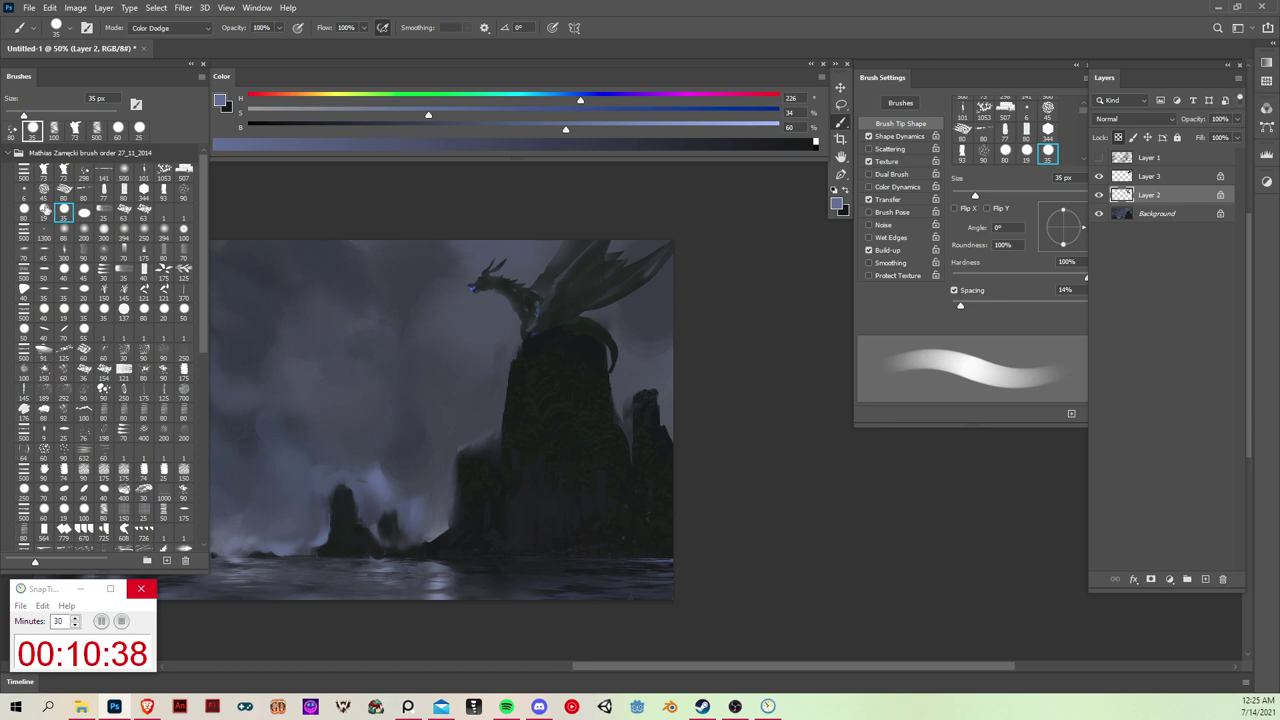
click(44, 210)
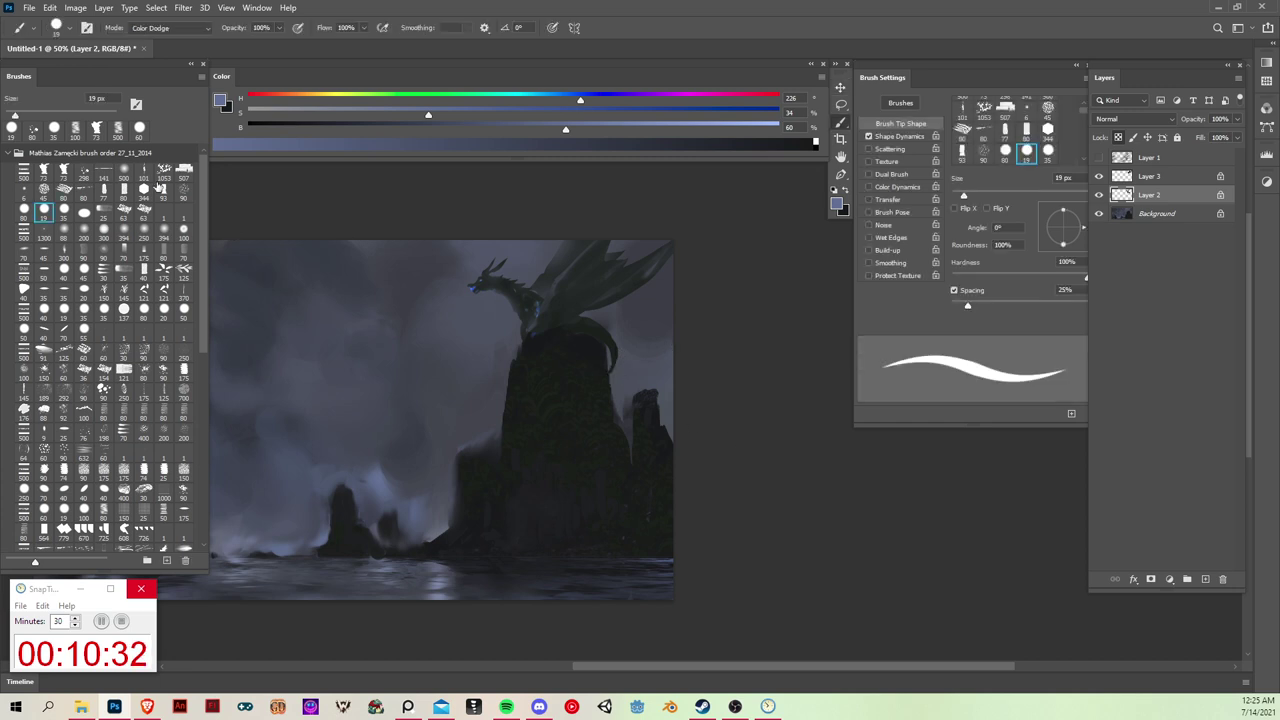
Step: Soften the dragon with sampled sky grey using the 500 px soft round brush in Normal mode, and undo the last haze stroke over the cliff
click(124, 172)
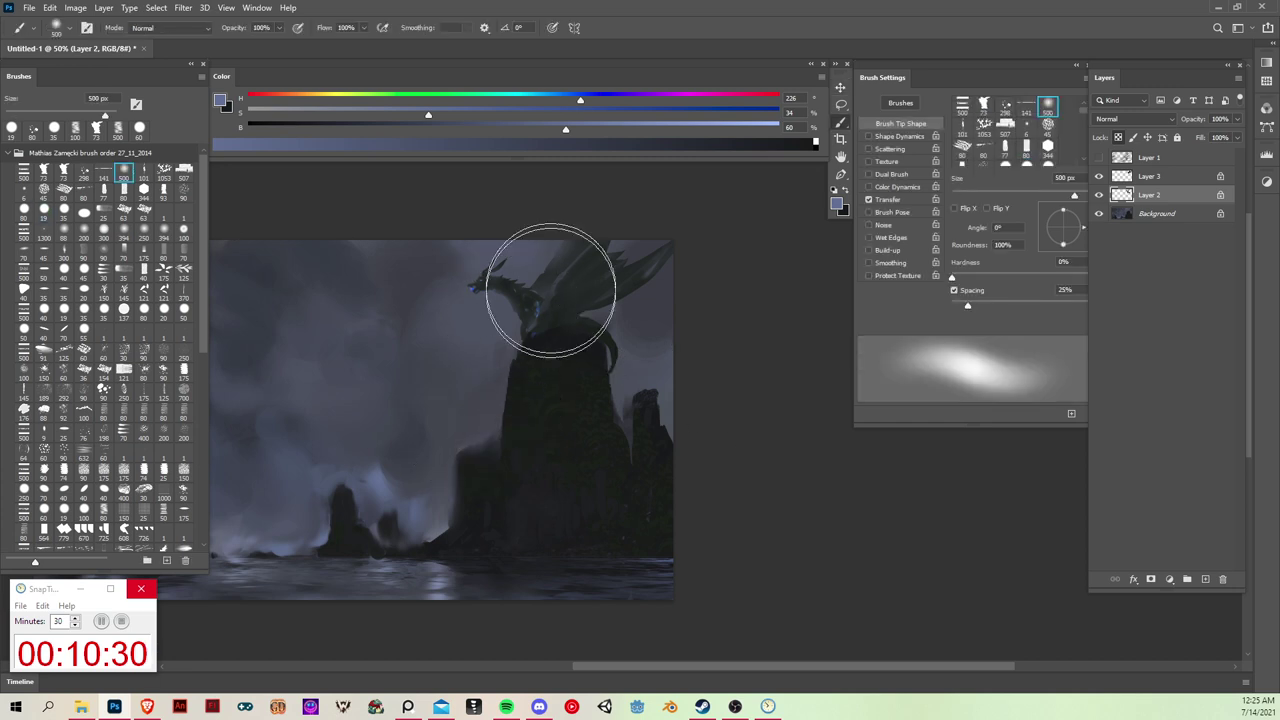
alt+click(466, 337)
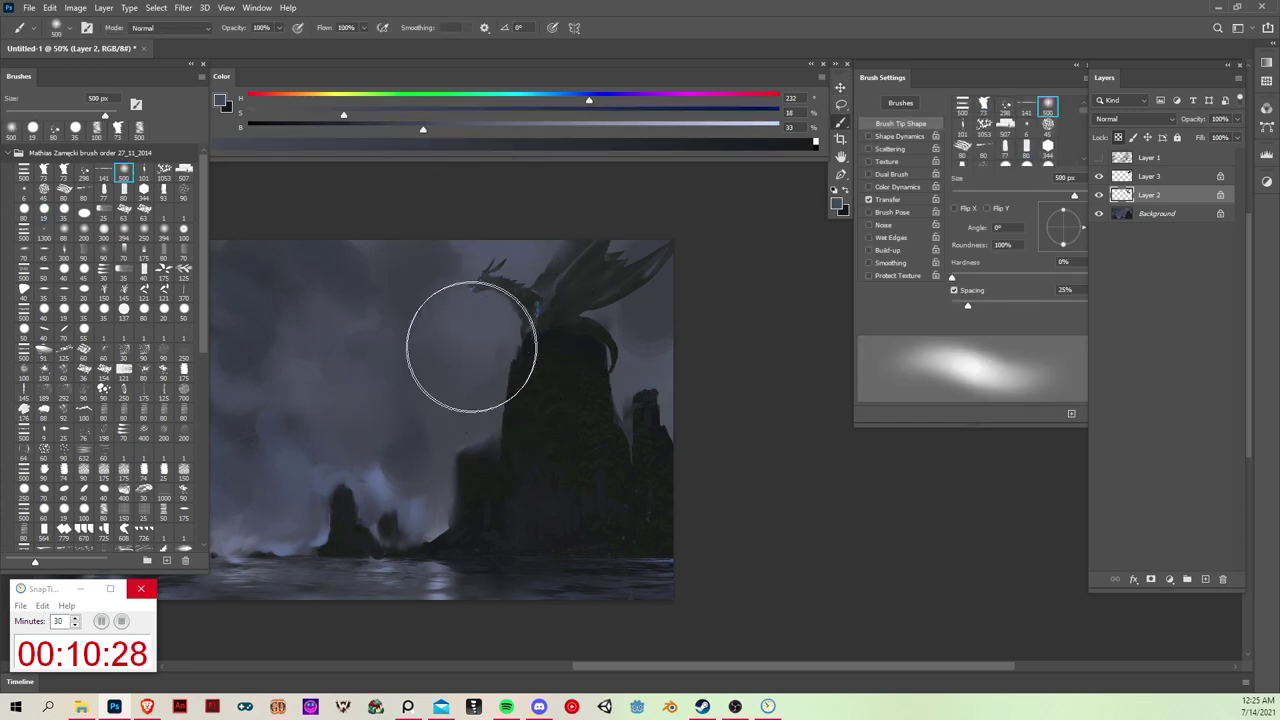
mouse_move(598, 279)
mouse_down()
mouse_move(545, 312)
mouse_move(534, 394)
mouse_up()
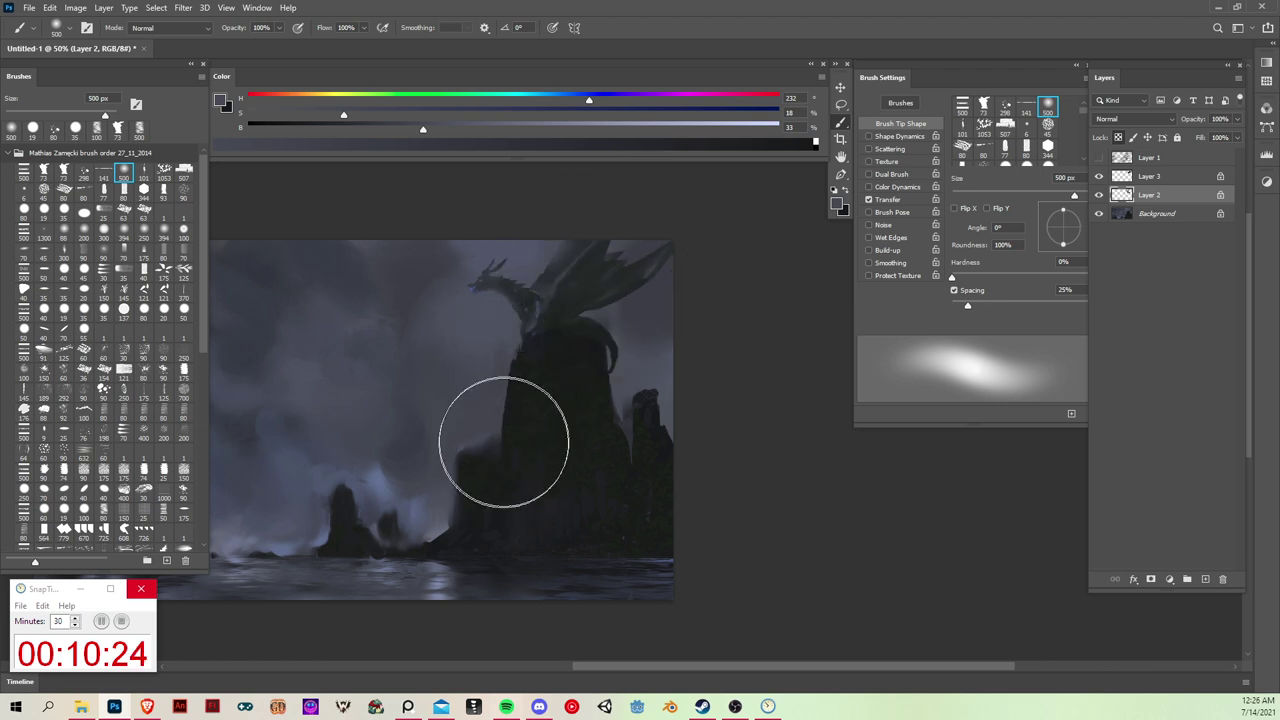
key(ctrl+z)
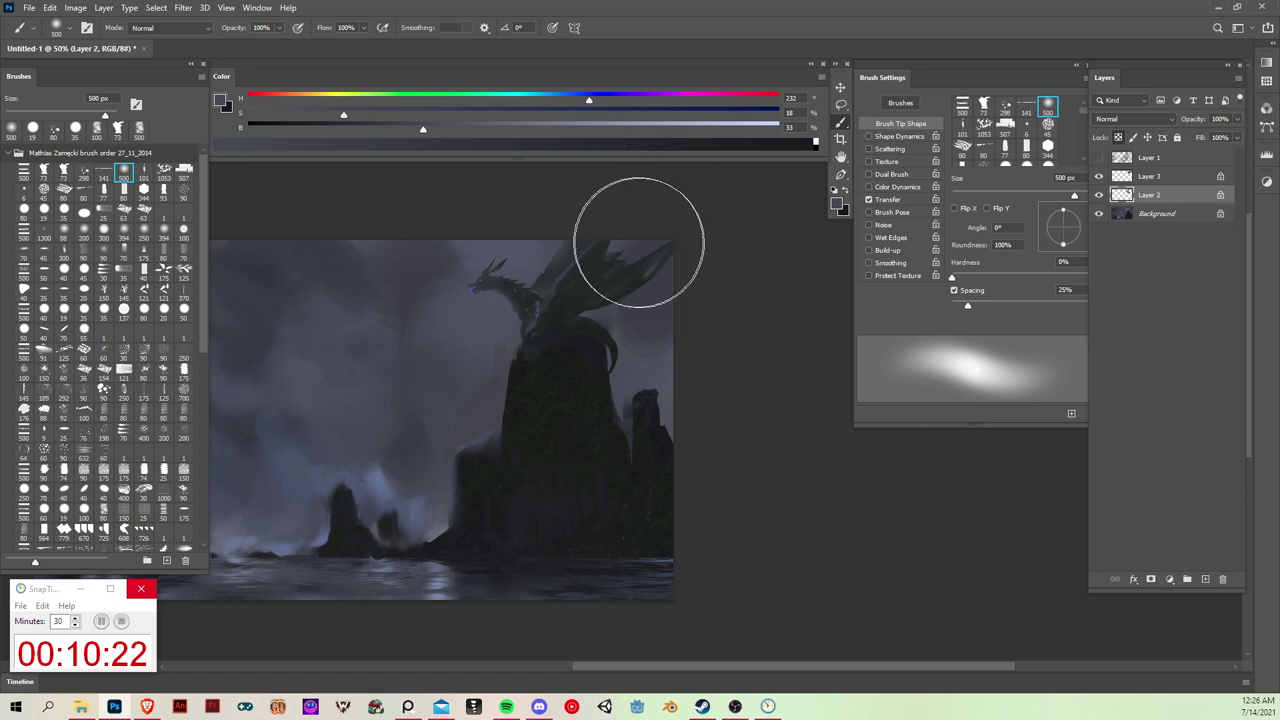
Step: Merge Layer 3 into Layer 2 and make the Layer 1 mist visible
click(1174, 186)
key(ctrl+e)
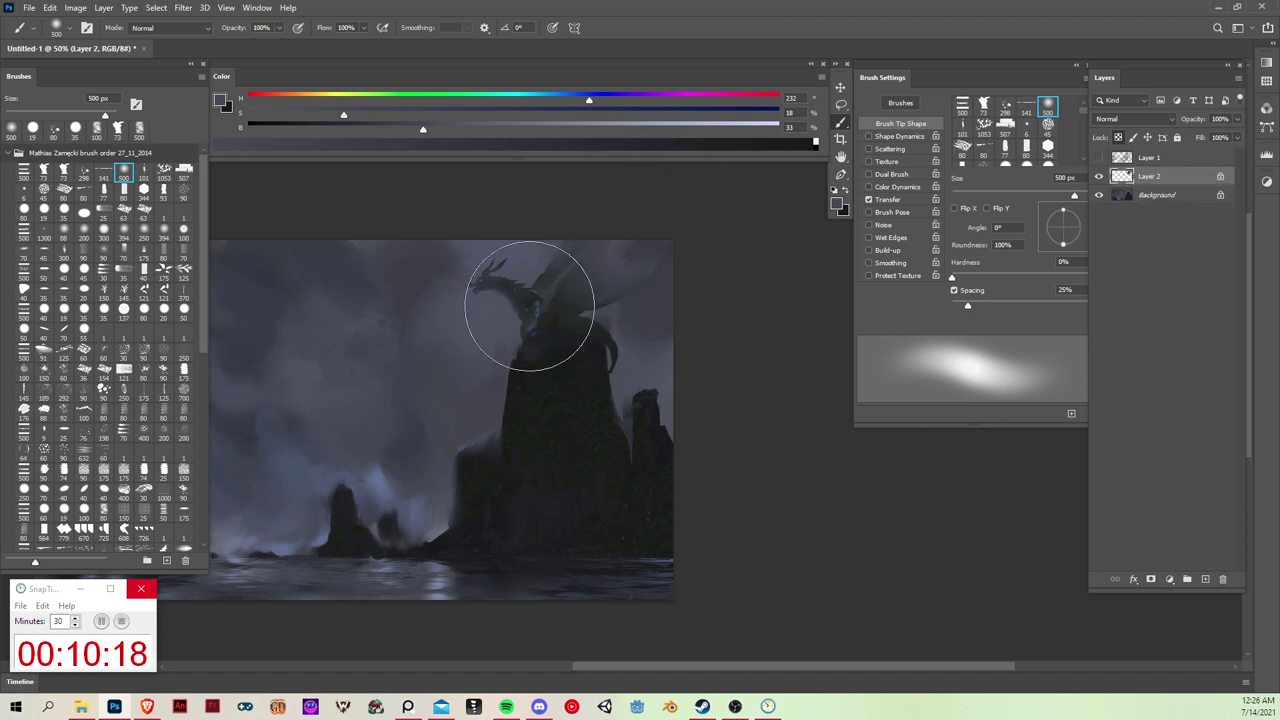
key(v)
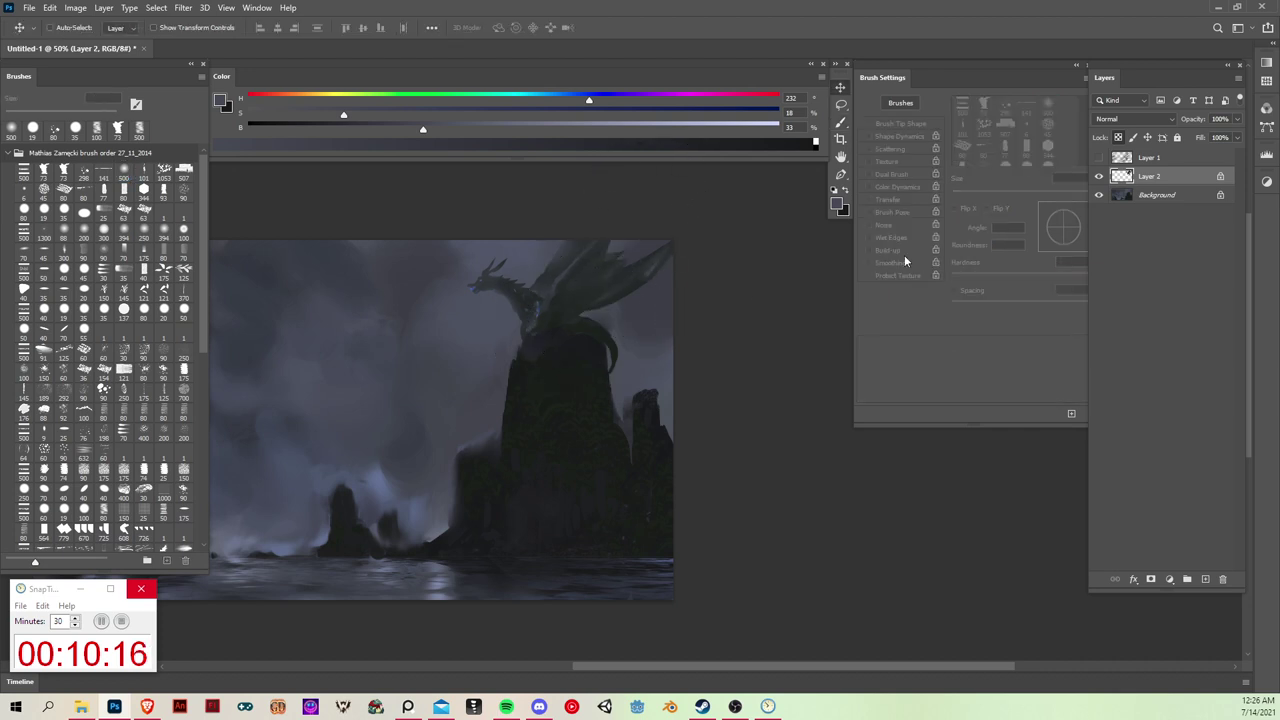
click(1099, 158)
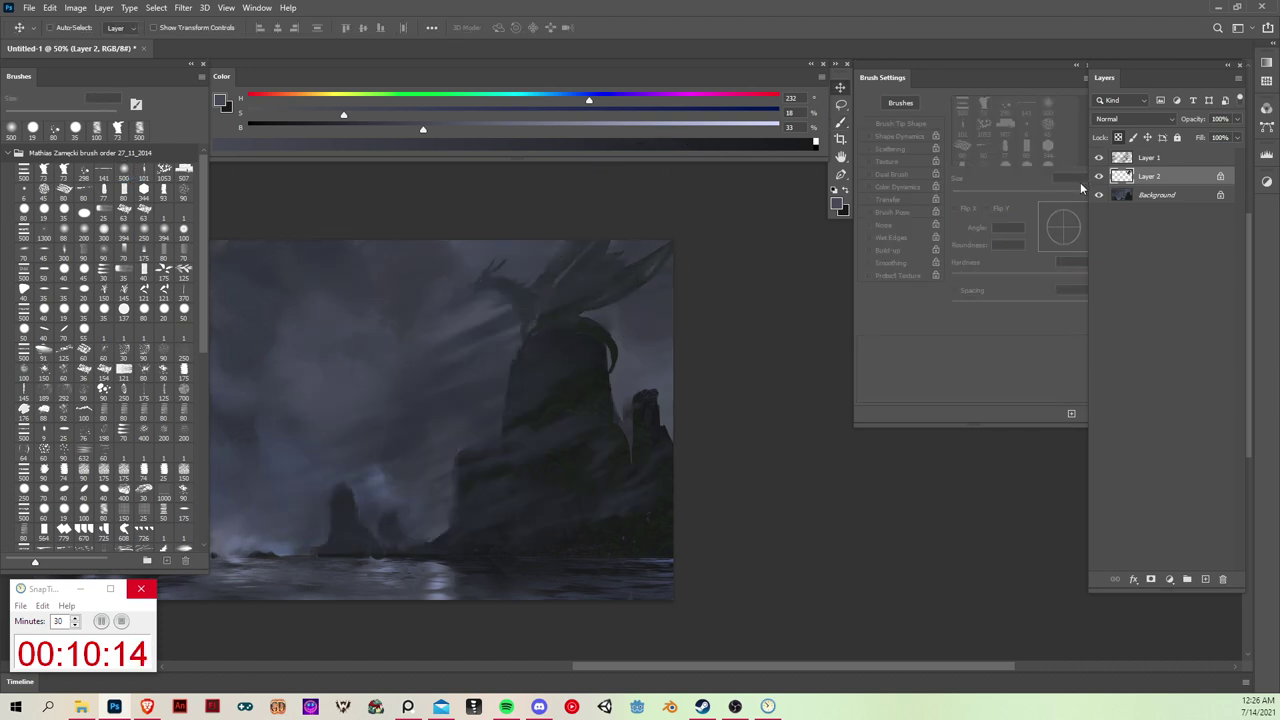
Step: Haze the dragon's wings on Layer 2 with the grey 500 px soft round brush
key(b)
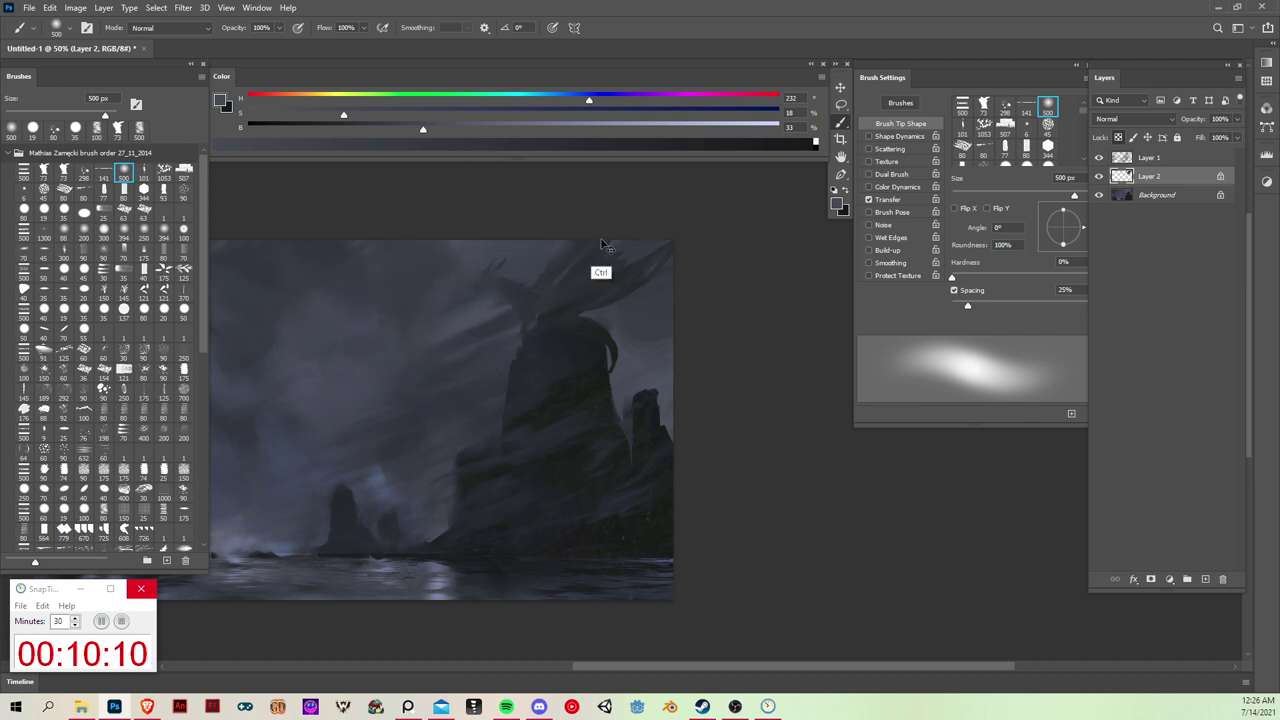
mouse_move(600, 274)
mouse_down()
mouse_move(591, 311)
mouse_move(603, 300)
mouse_move(602, 236)
mouse_up()
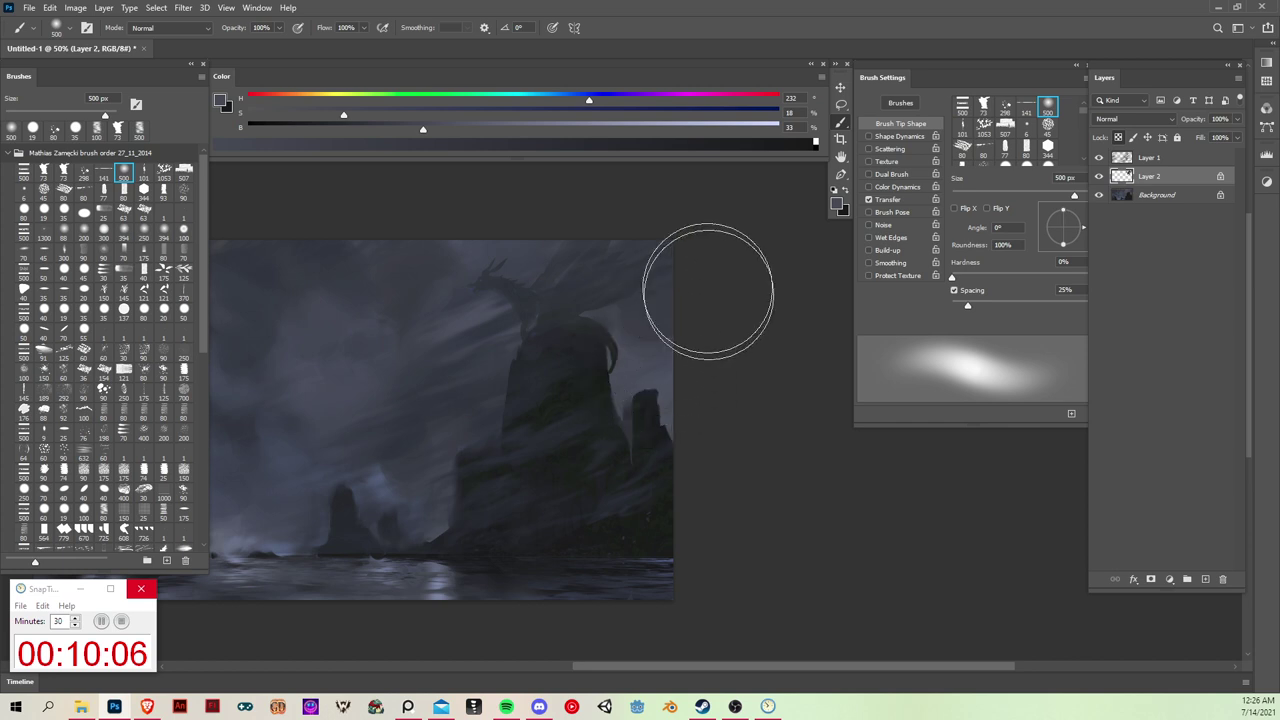
key(v)
key(ctrl+minus)
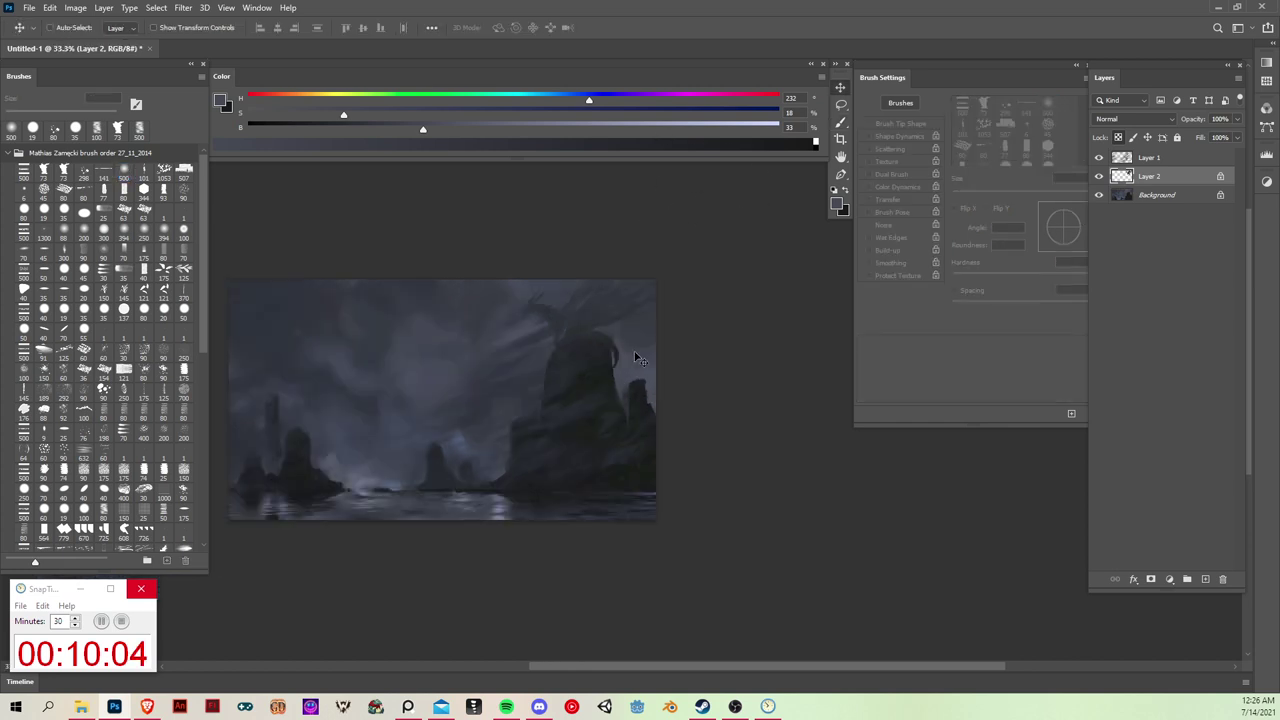
drag(595, 462, 686, 431)
key(b)
key(v)
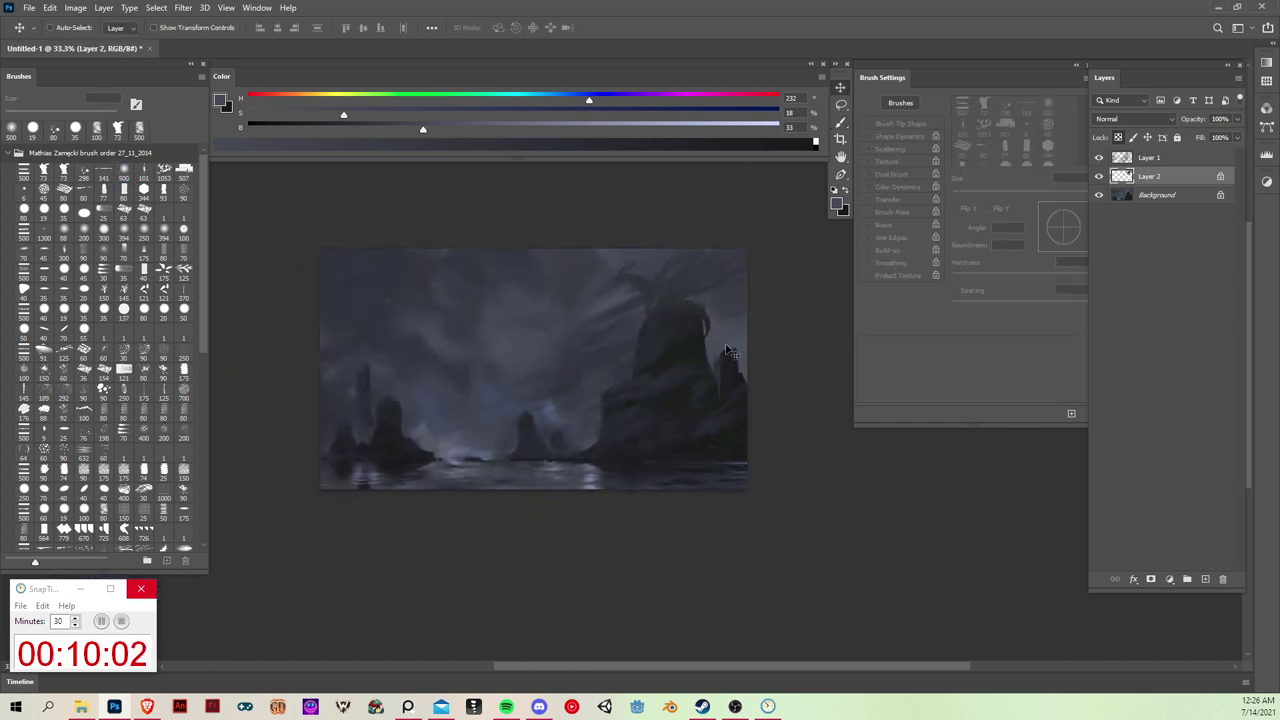
key(b)
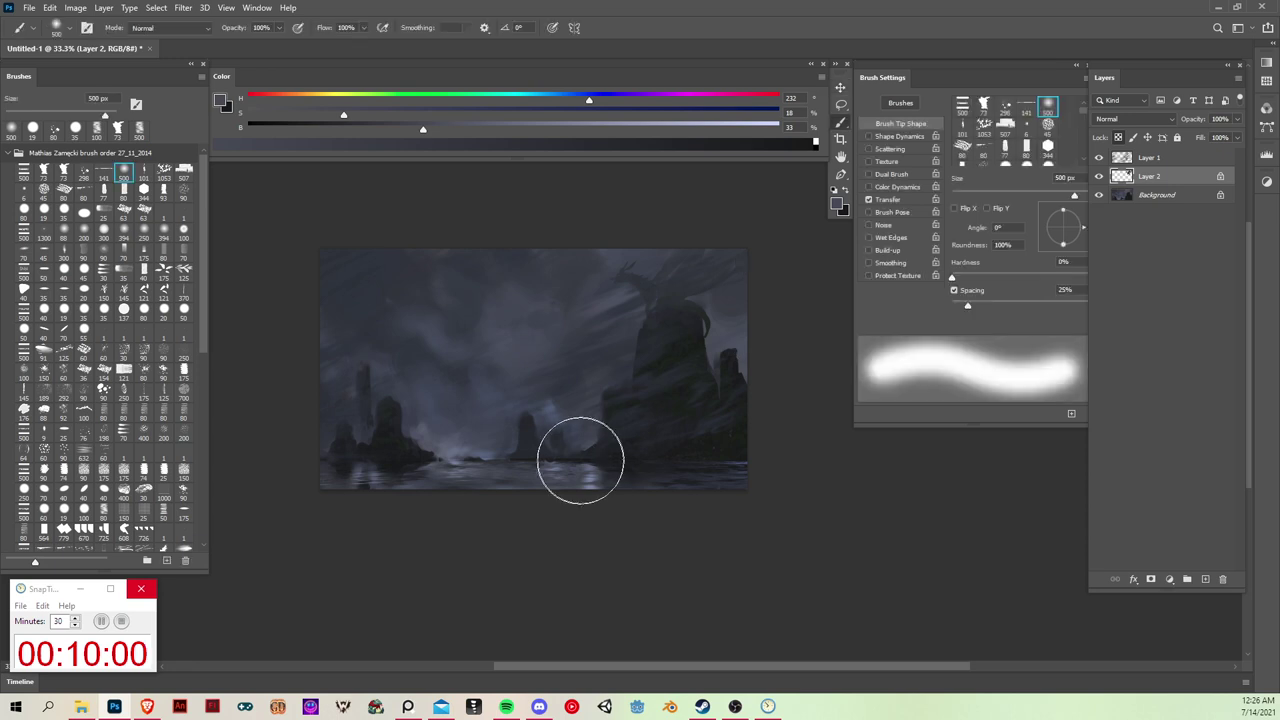
key(v)
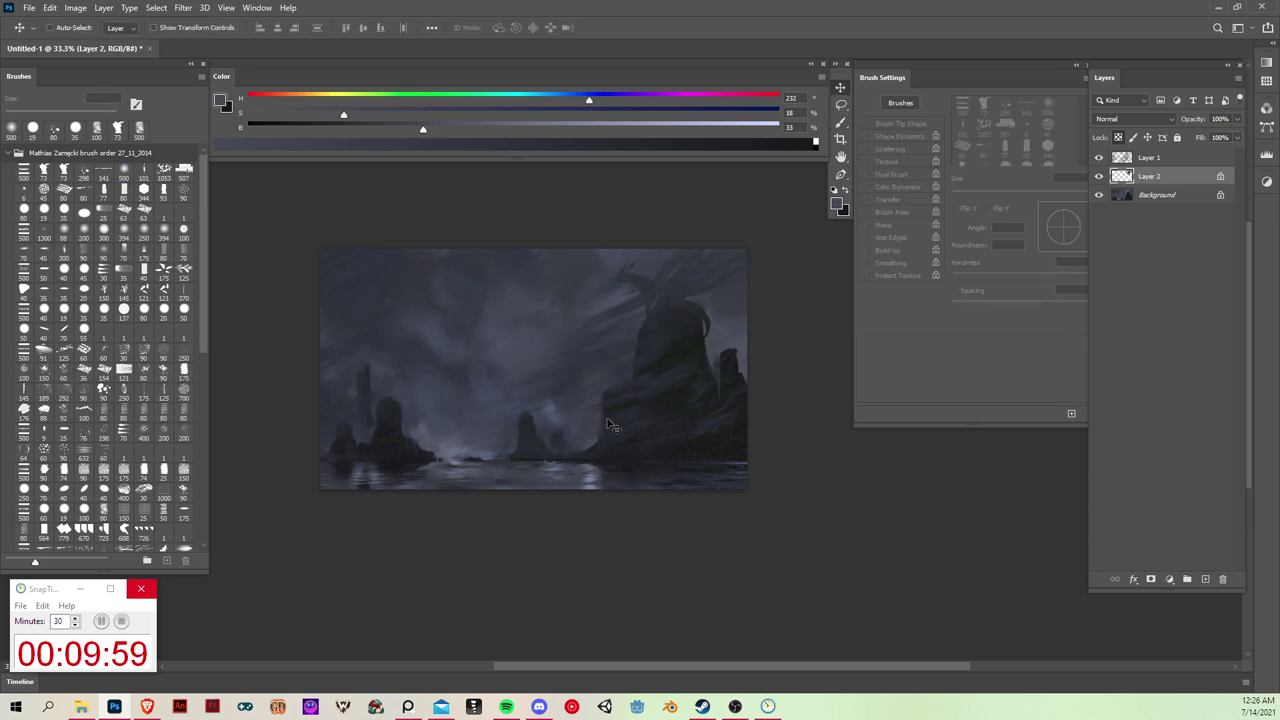
Step: Create a new layer above Layer 1 and try hazing the large cliff's base with the 500 px soft brush
click(1207, 582)
drag(1155, 177, 1180, 161)
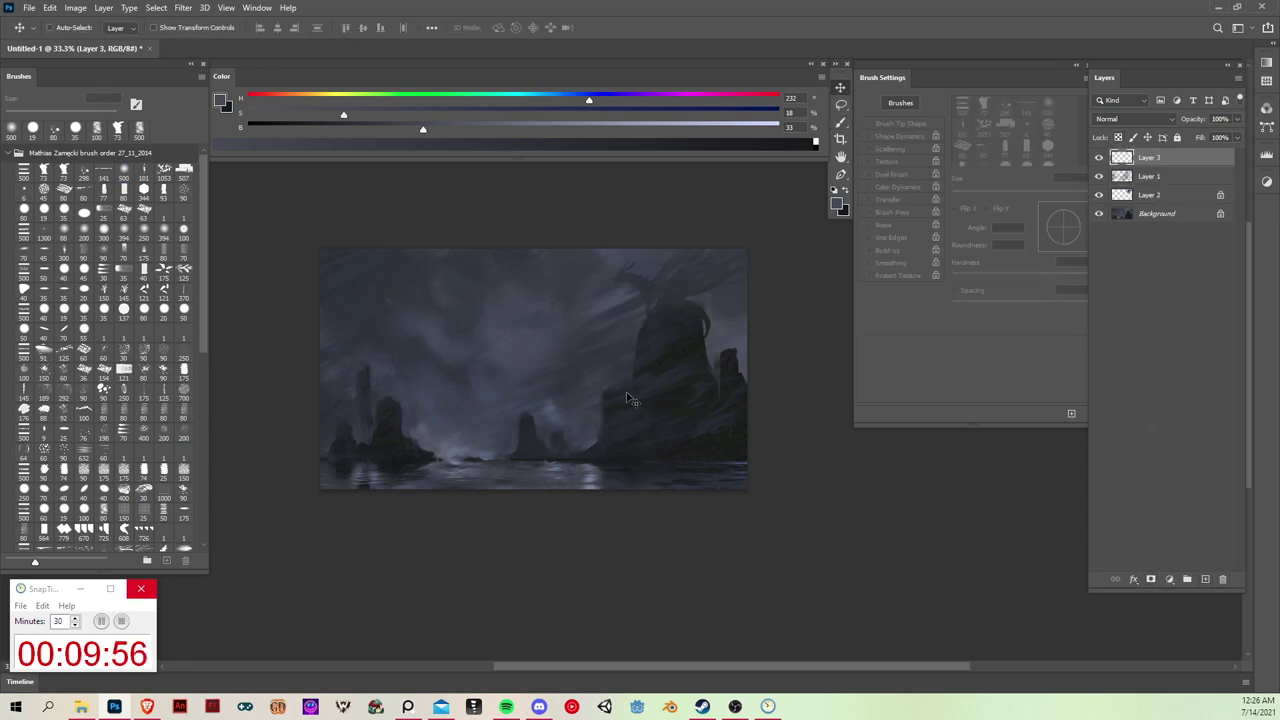
key(b)
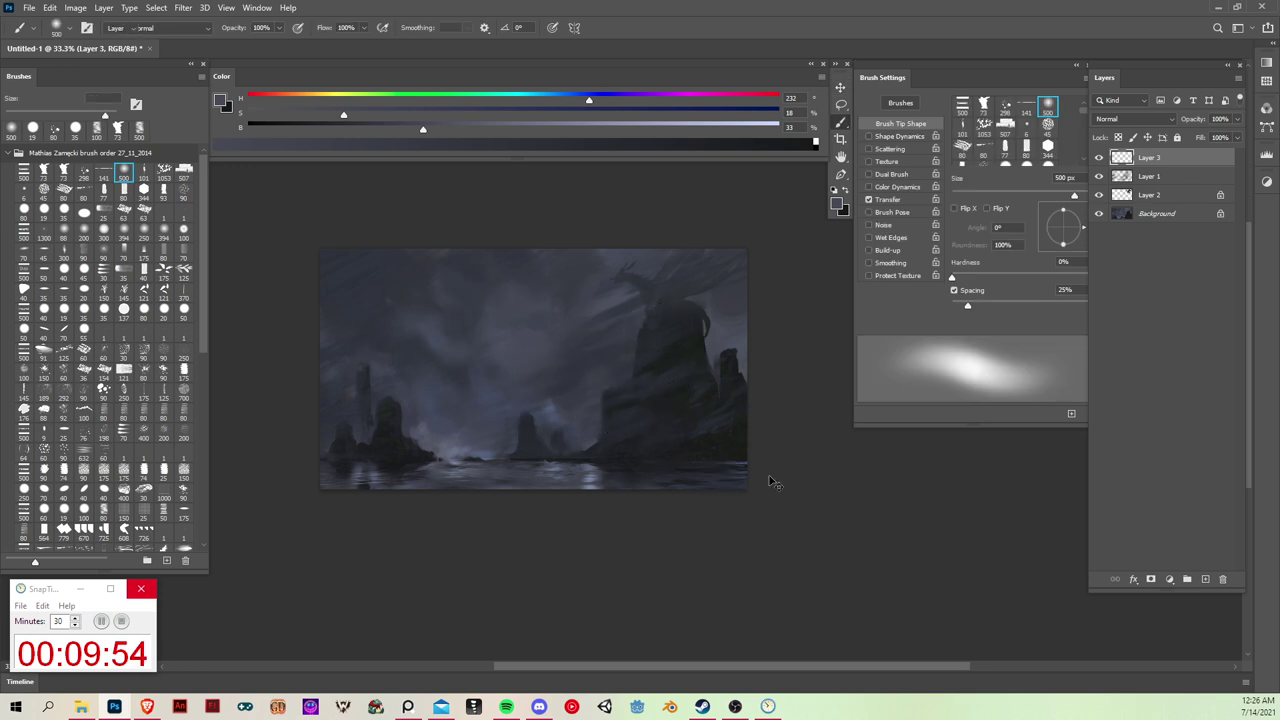
key(v)
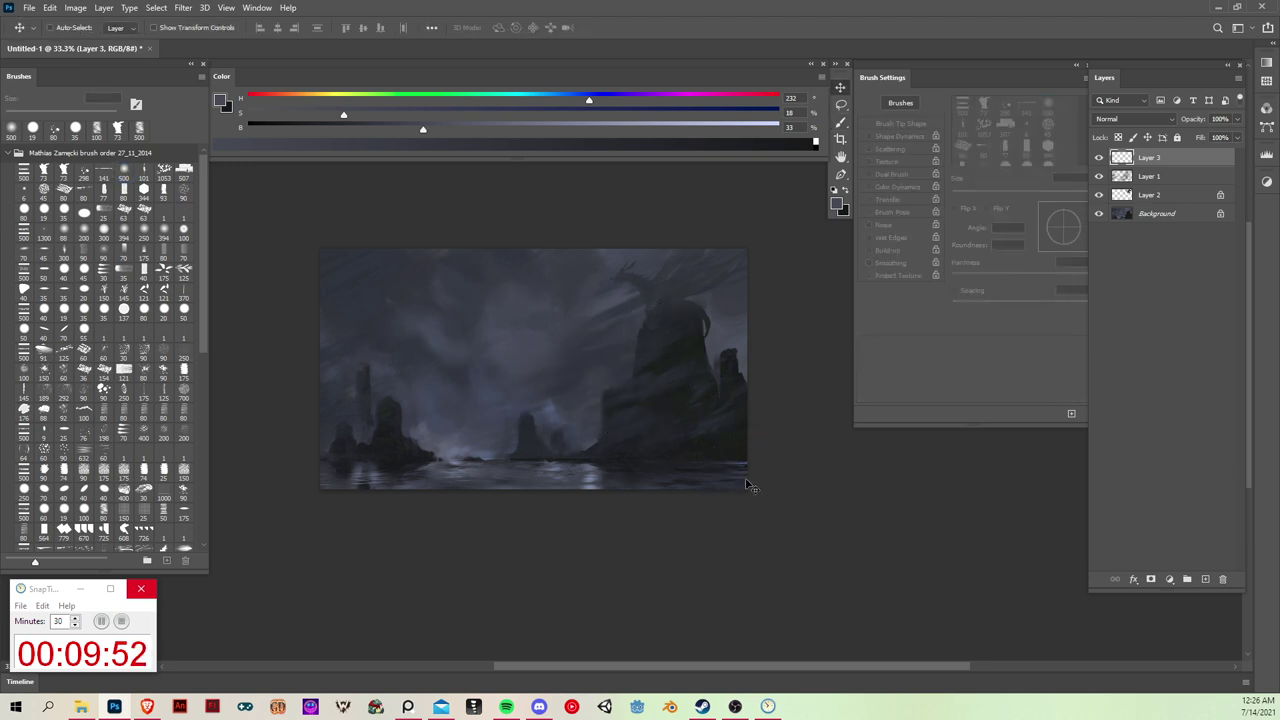
Step: On the Background, Magic Wand the bright sky behind the small central rocks and brighten it with sampled blue in Color Dodge mode
click(1162, 198)
key(w)
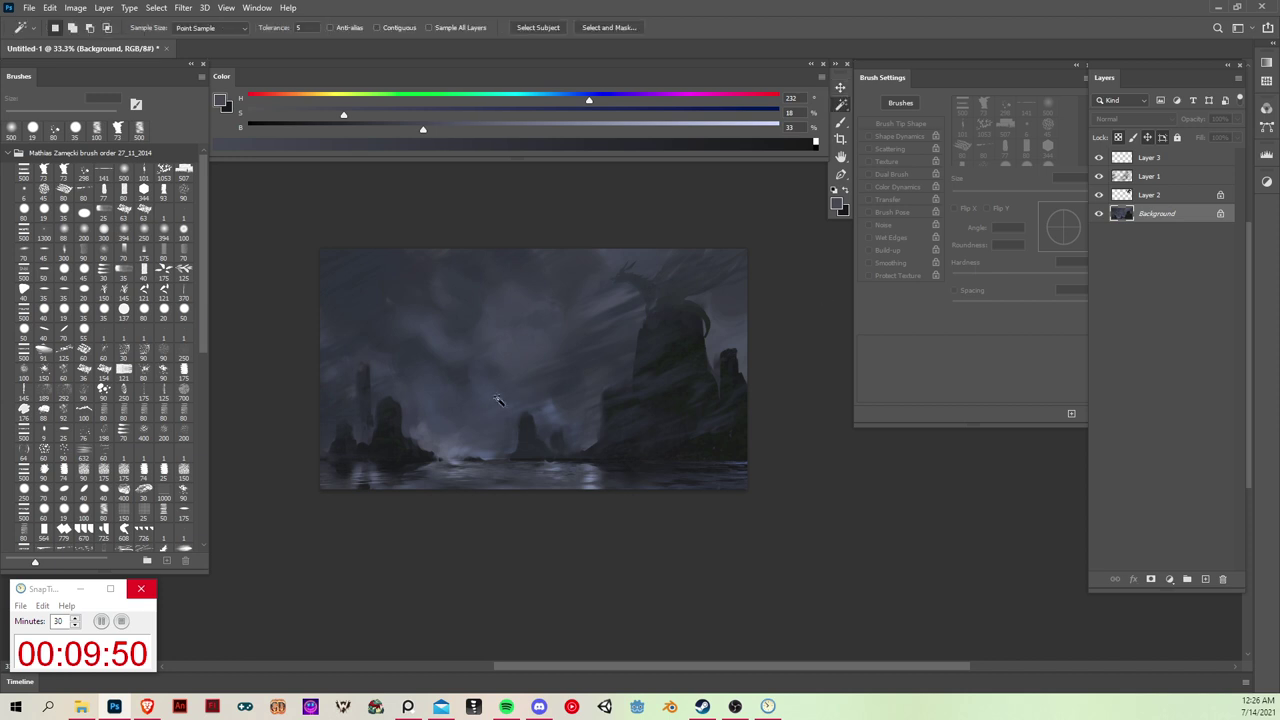
key(b)
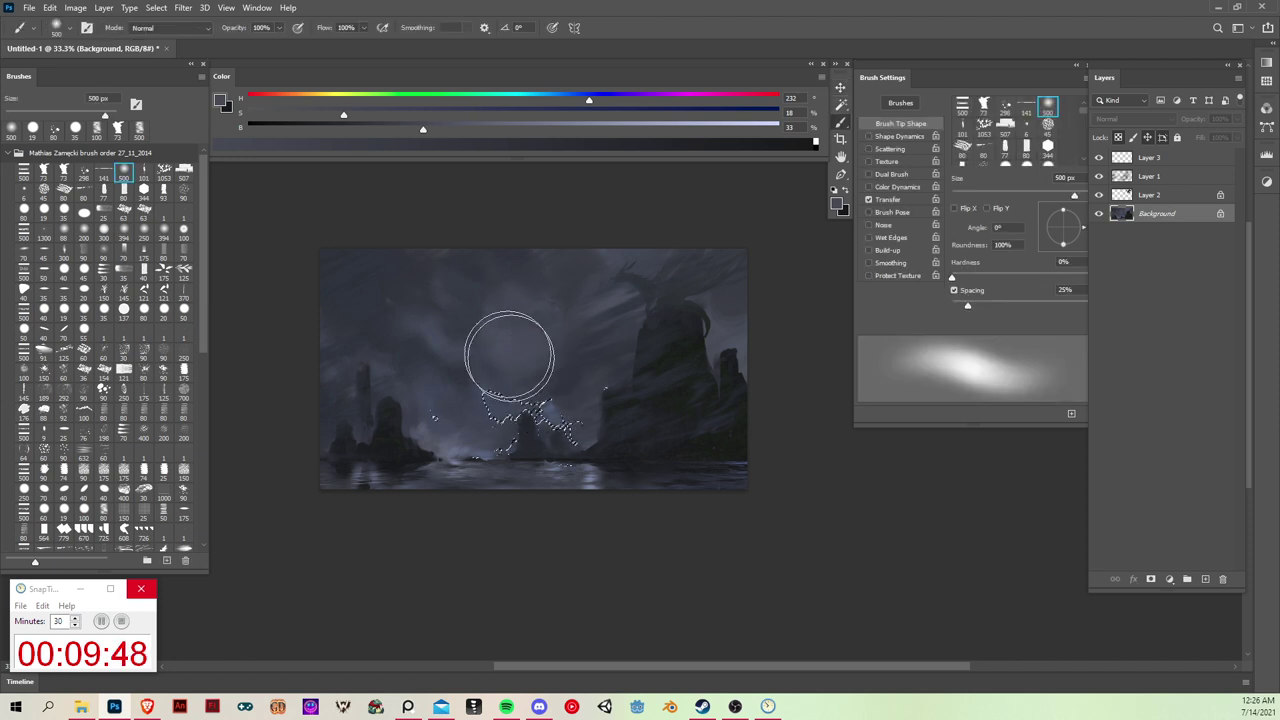
alt+click(481, 453)
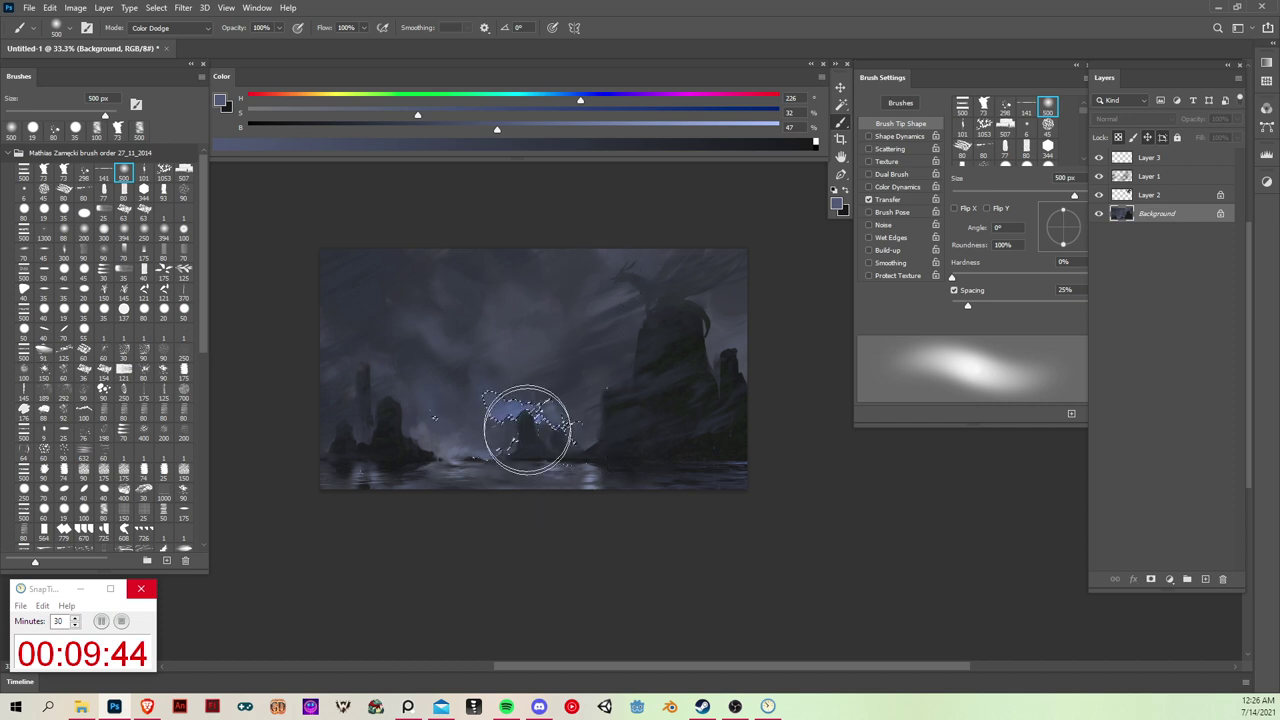
Step: Magic Wand the mid-tone clouds and brighten them around the dragon, cliff and distant rocks with the 500 px Color Dodge brush, then deselect
key(w)
click(511, 297)
key(b)
drag(502, 386, 497, 381)
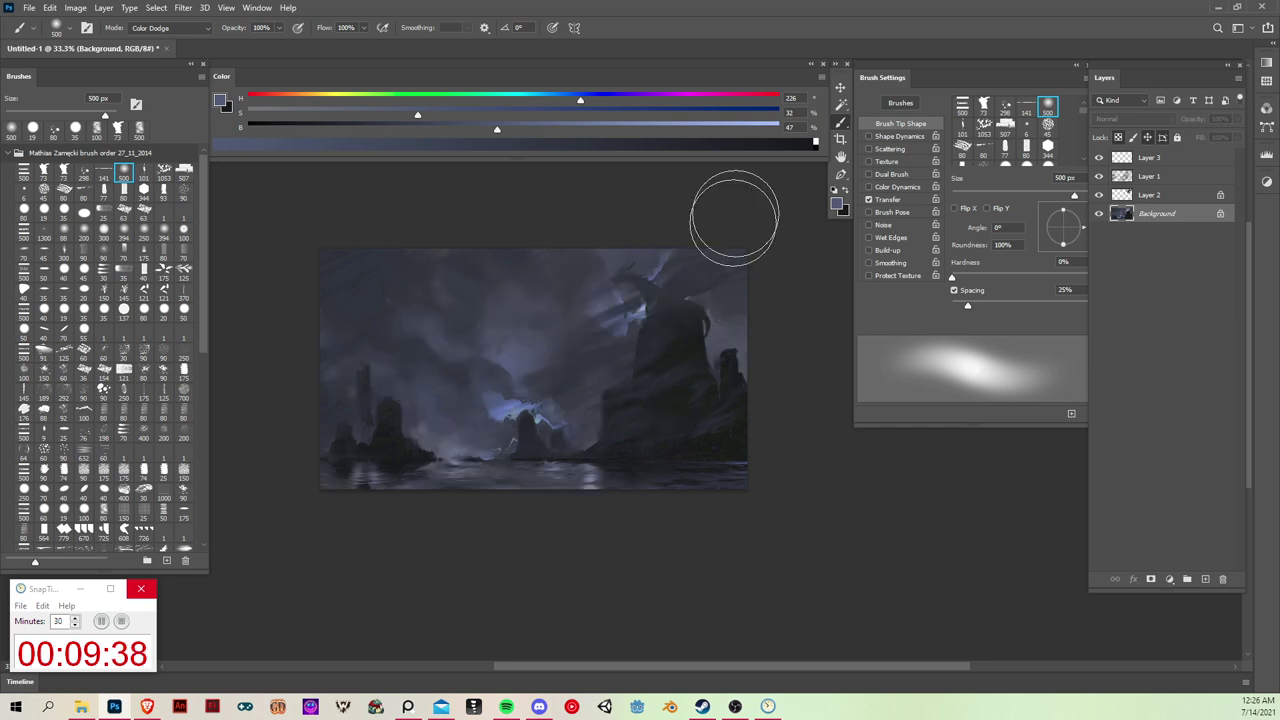
drag(721, 347, 724, 392)
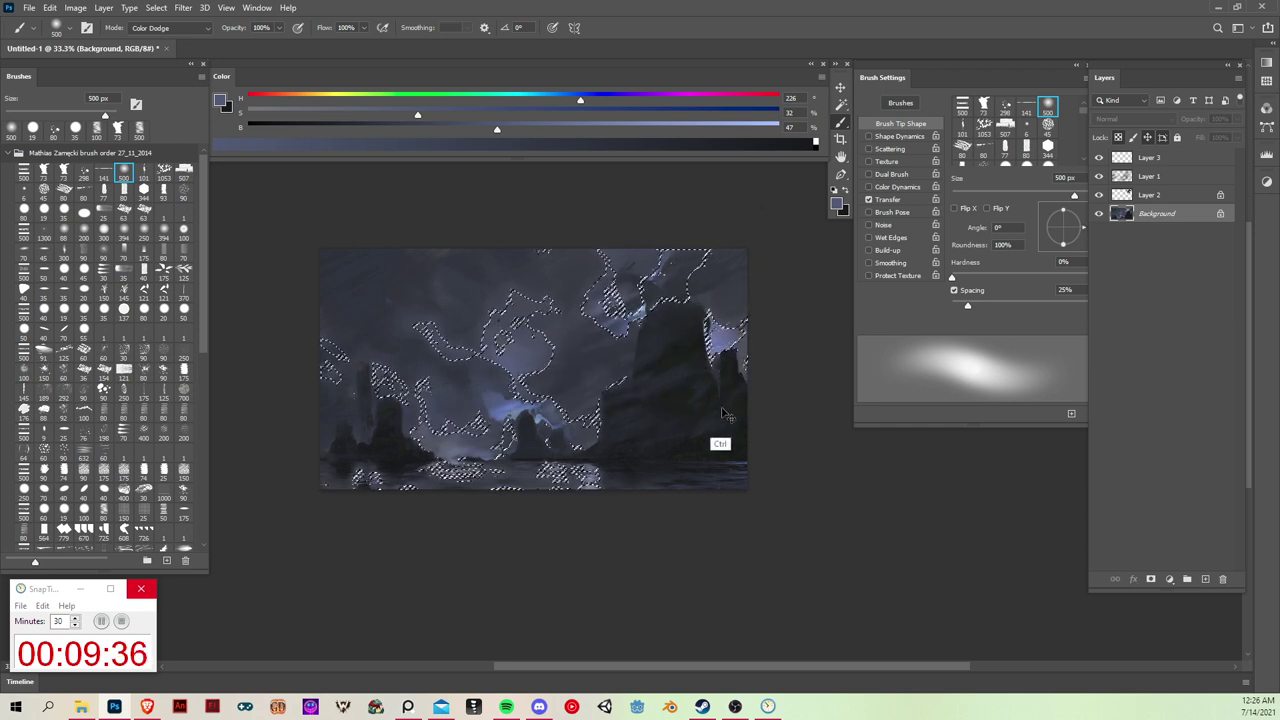
key(ctrl+h)
key(ctrl+h)
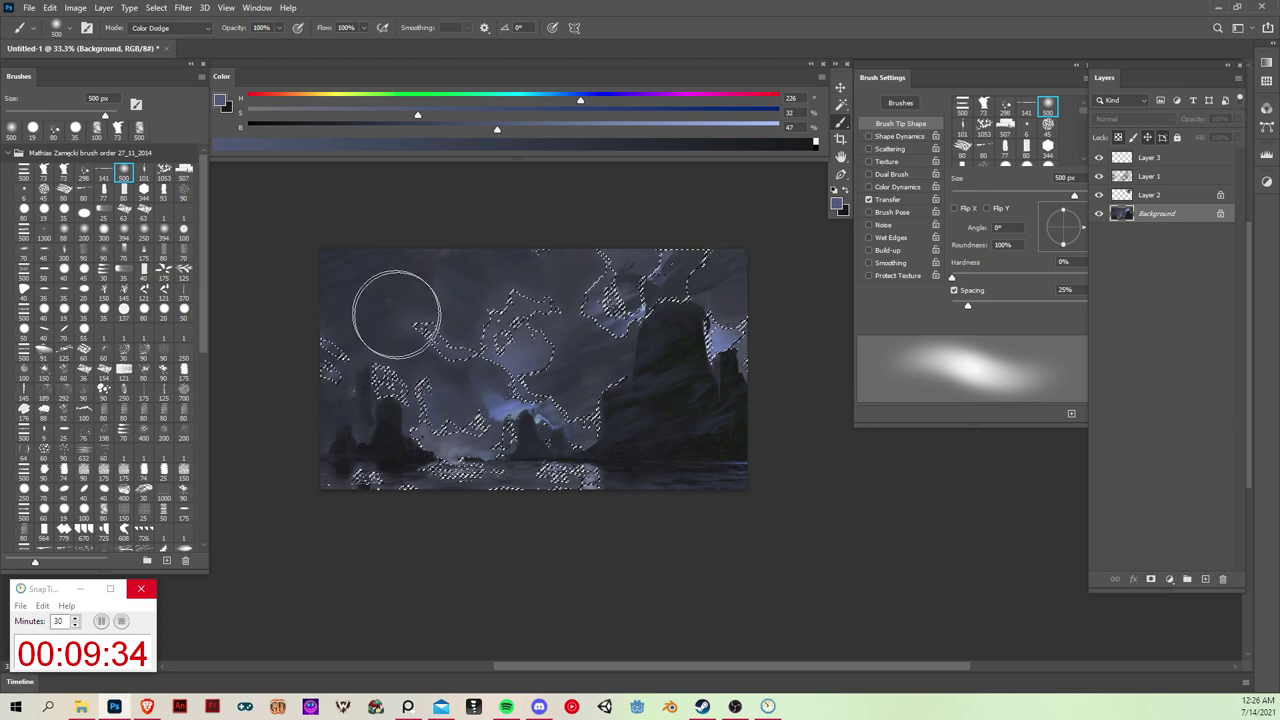
key(ctrl+d)
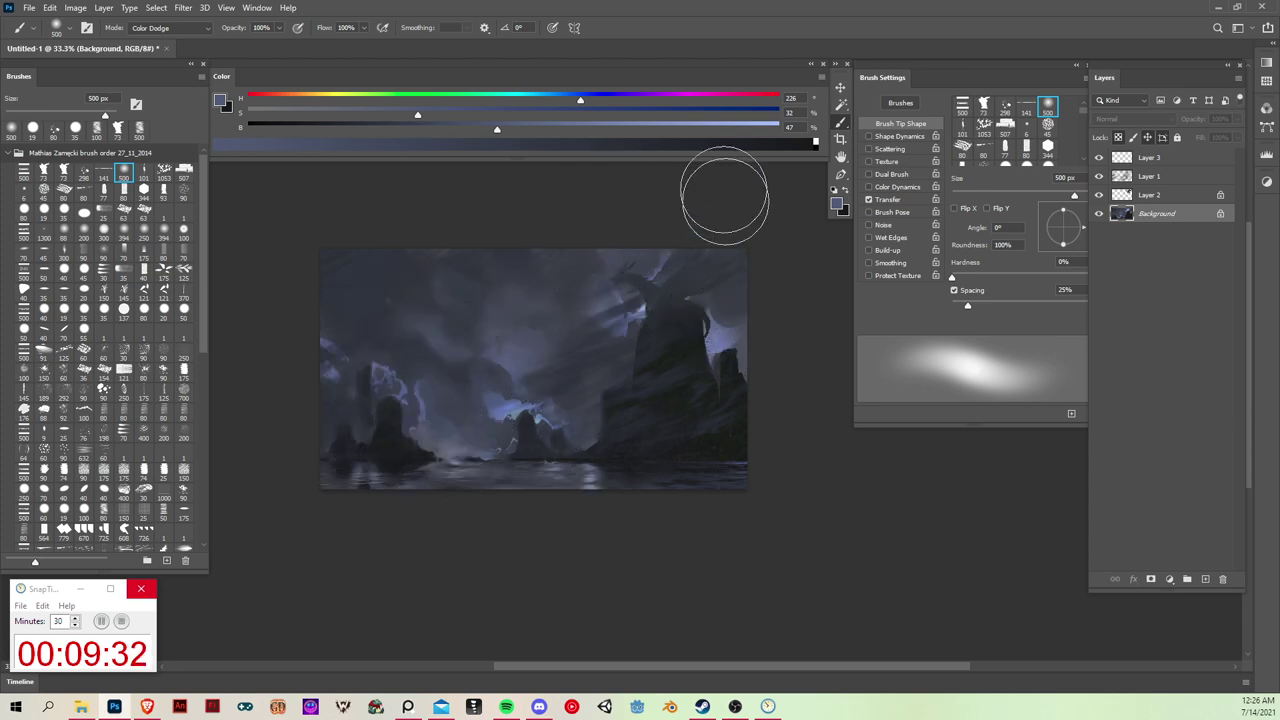
key(ctrl+shift+d)
key(ctrl+d)
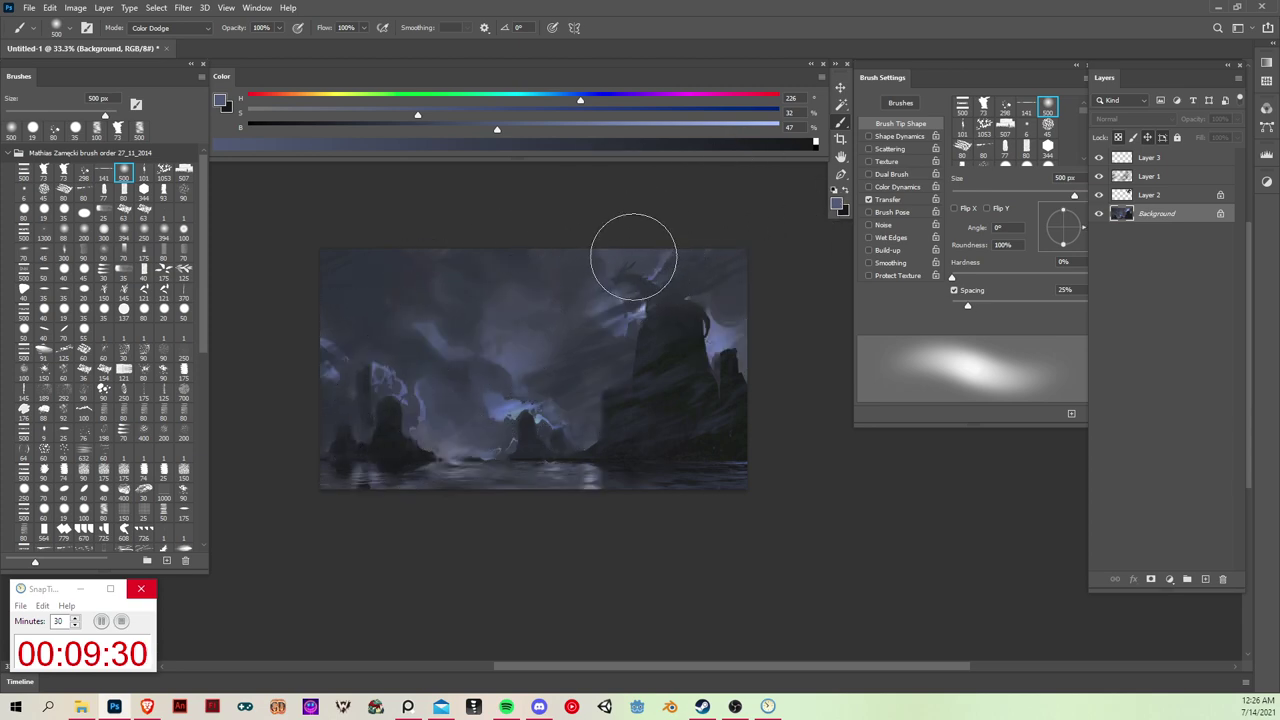
Step: Select dark sky areas with the Magic Wand and deepen them with the 500 px soft brush in Multiply mode
key(w)
click(428, 290)
key(b)
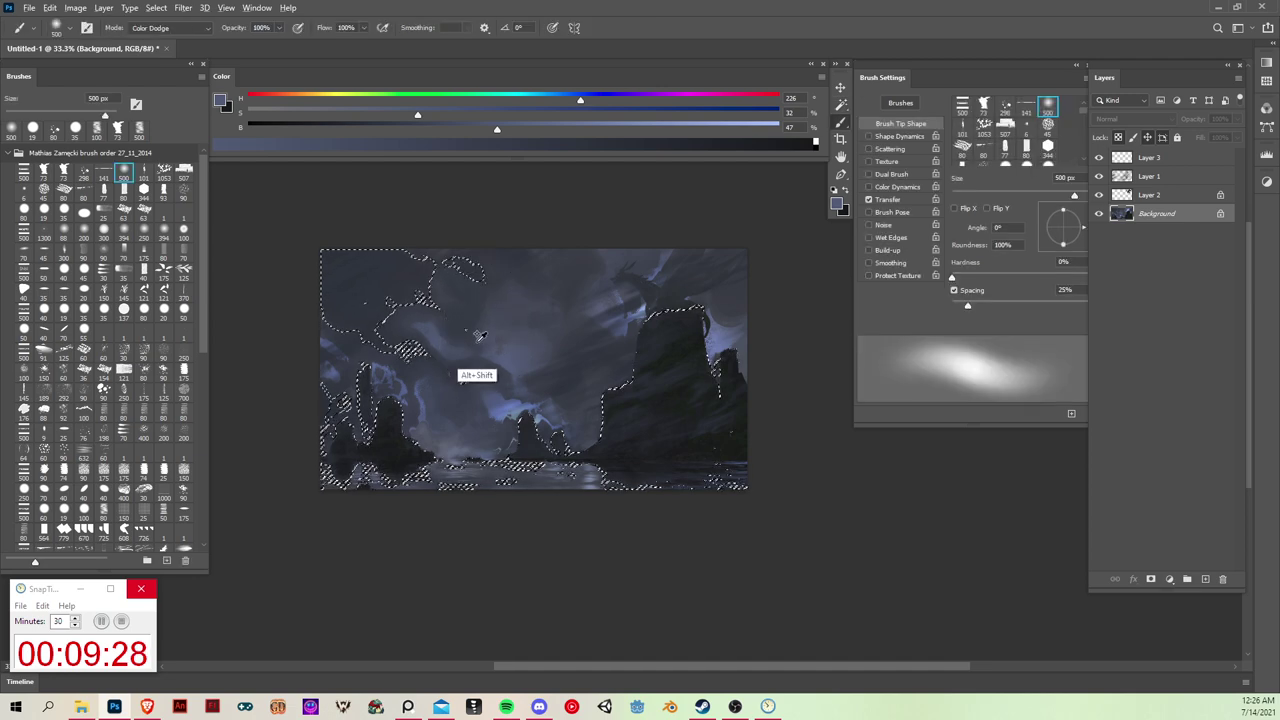
key(shift+alt+m)
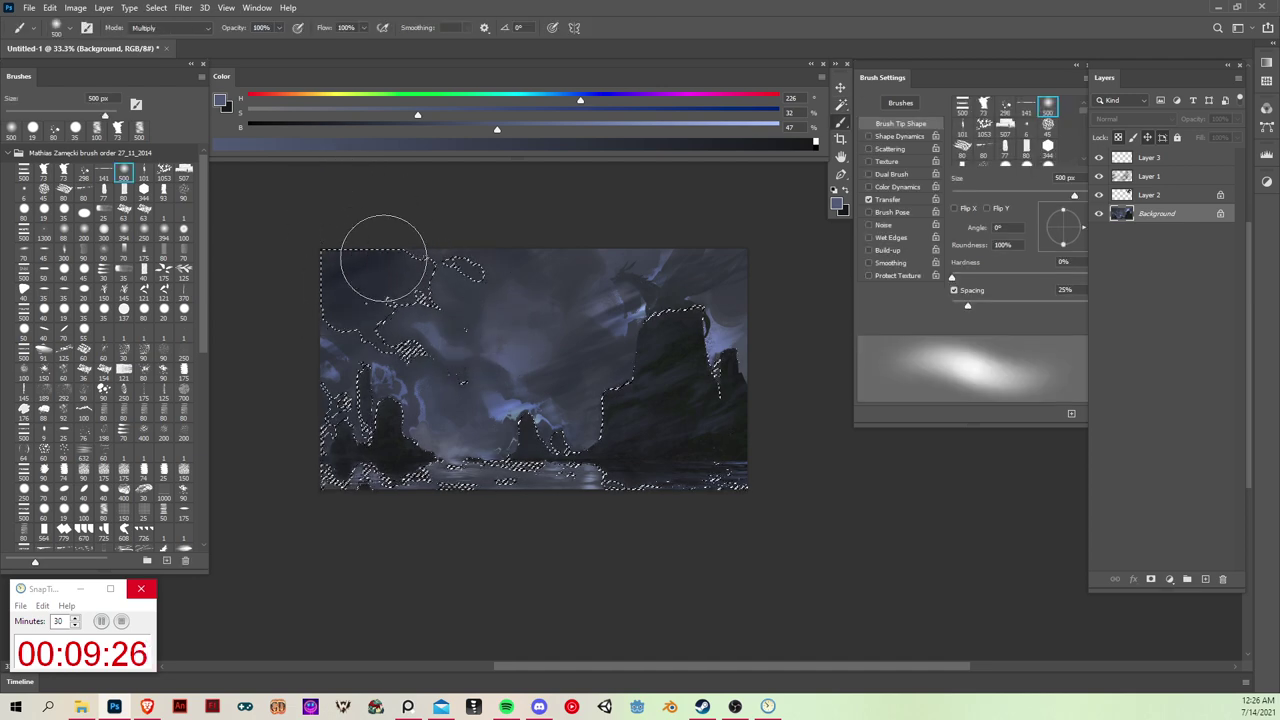
key(ctrl+d)
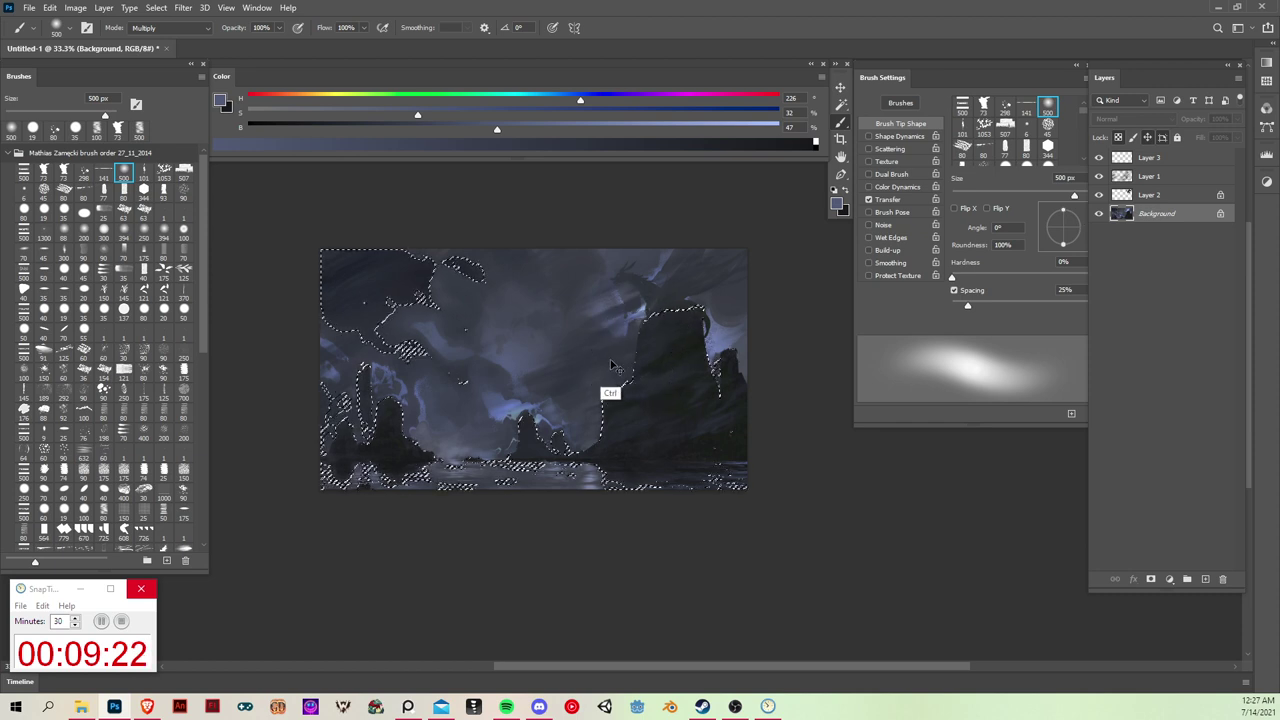
key(w)
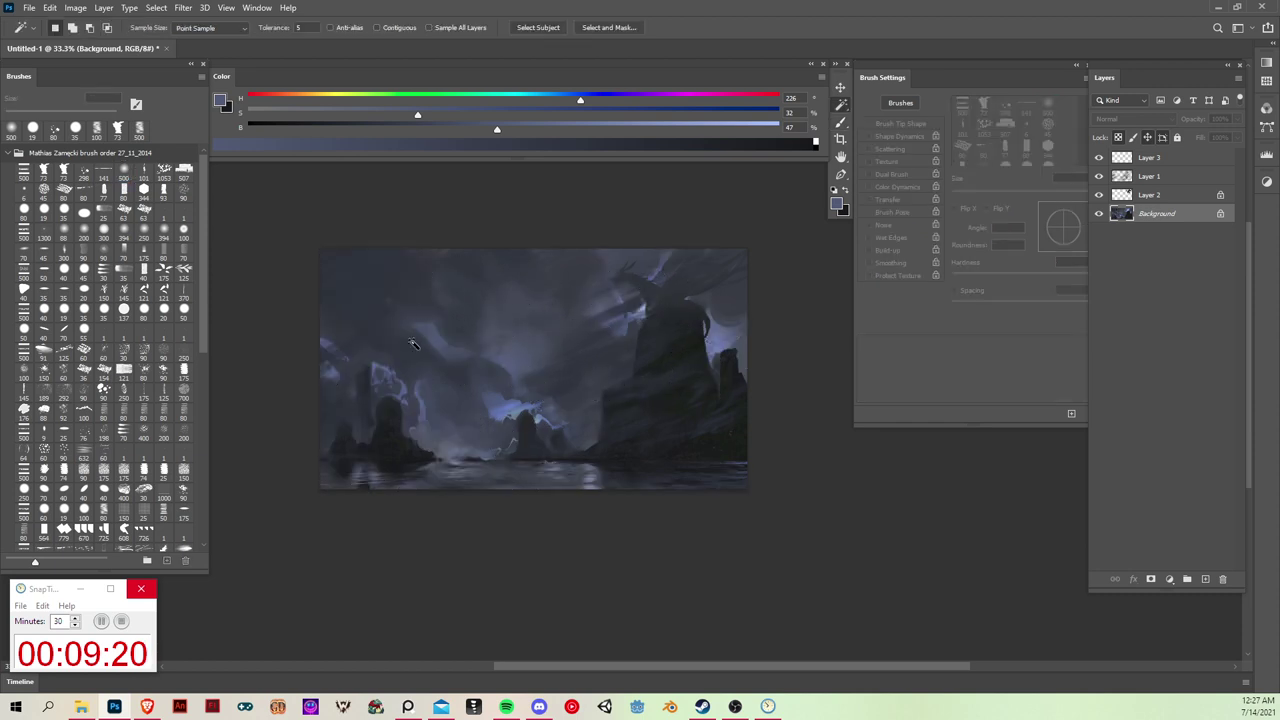
key(b)
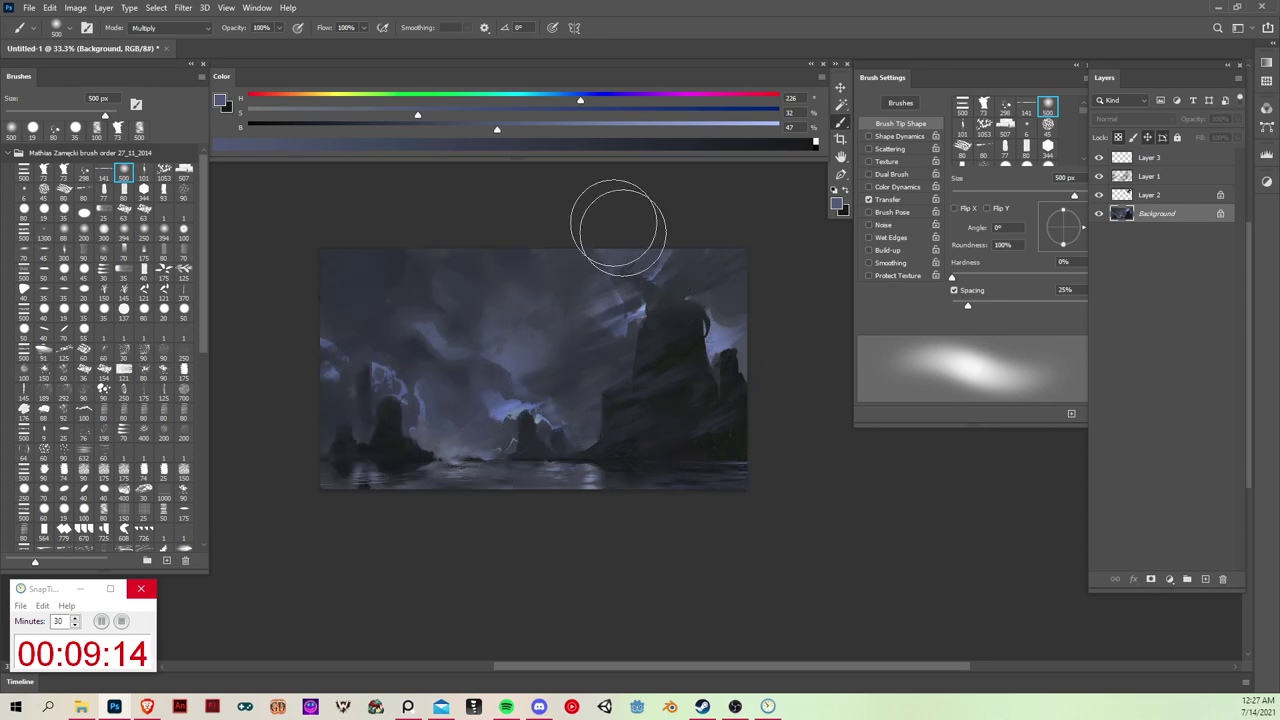
Step: Magic Wand the central clouds and the dark upper-left sky in turn, deepening each with the 500 px Multiply brush, and deselect
key(w)
click(574, 286)
key(b)
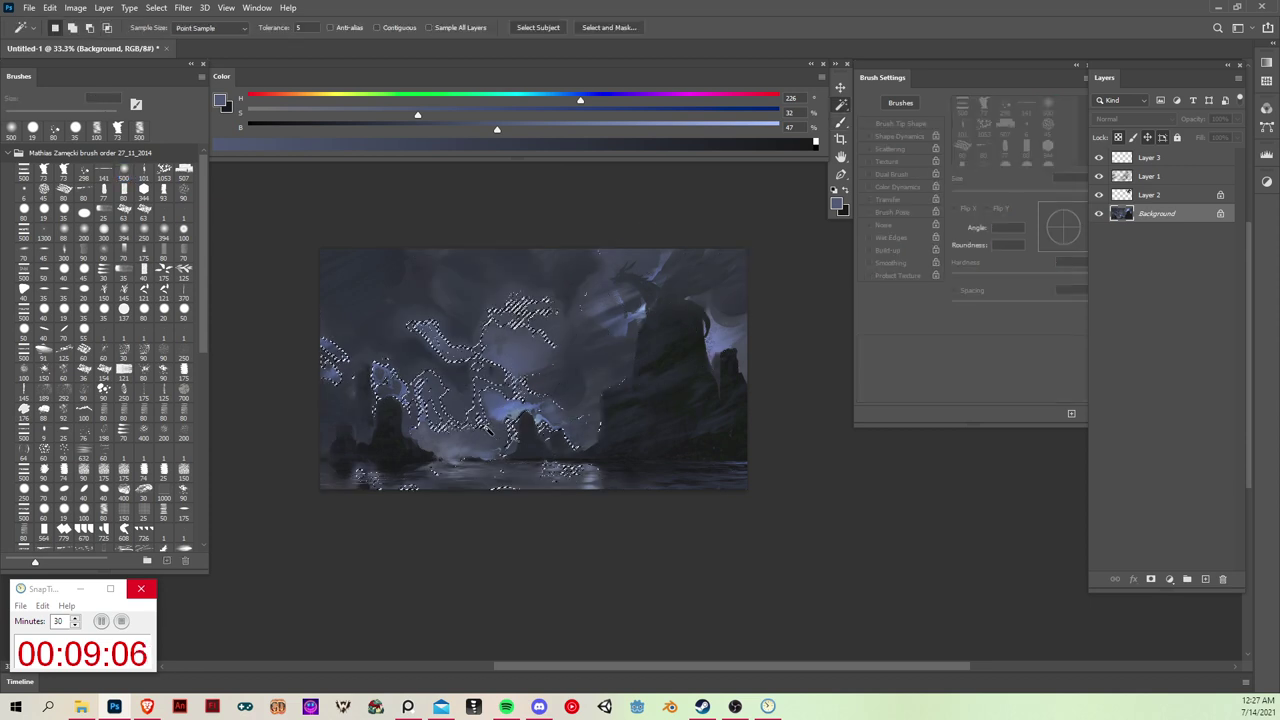
key(ctrl+d)
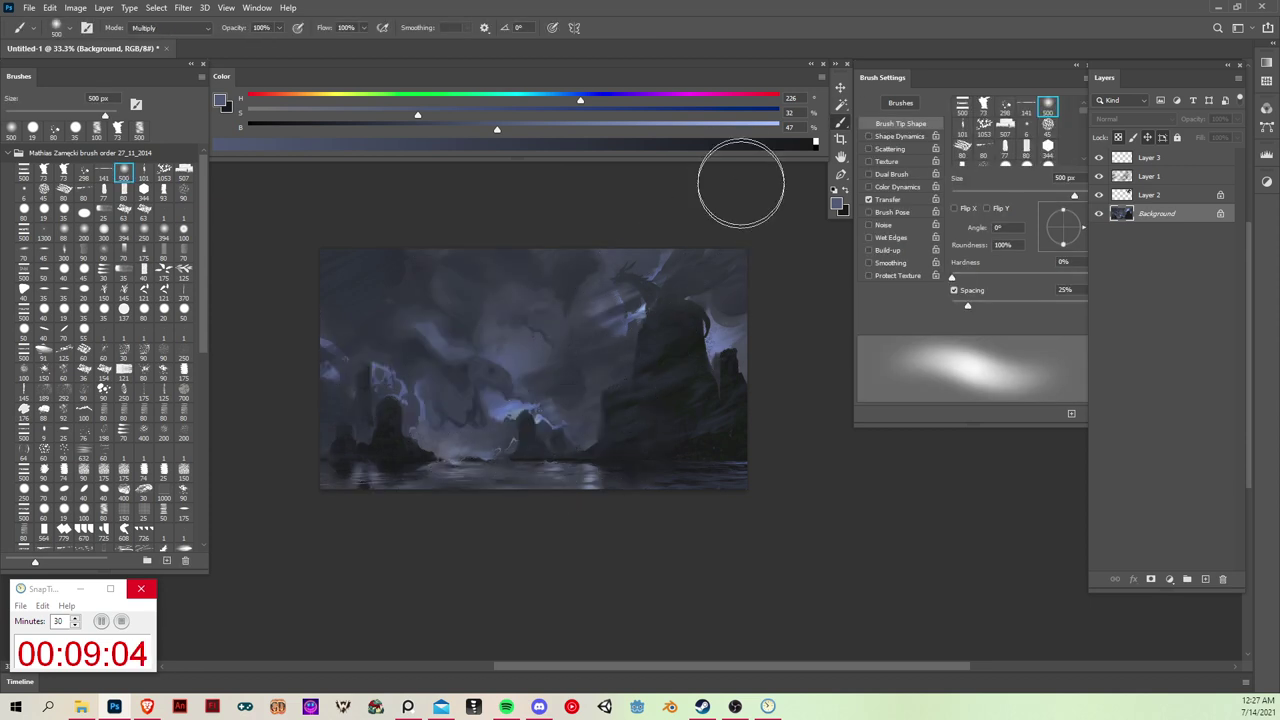
key(w)
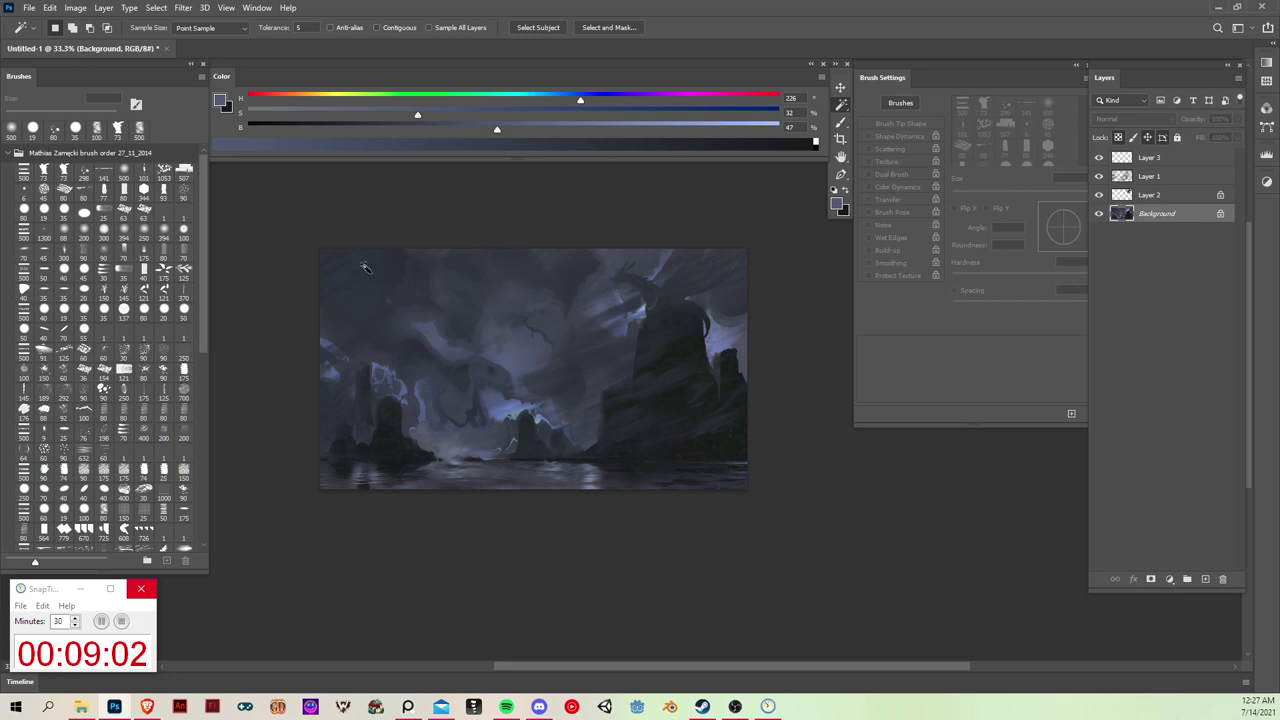
key(b)
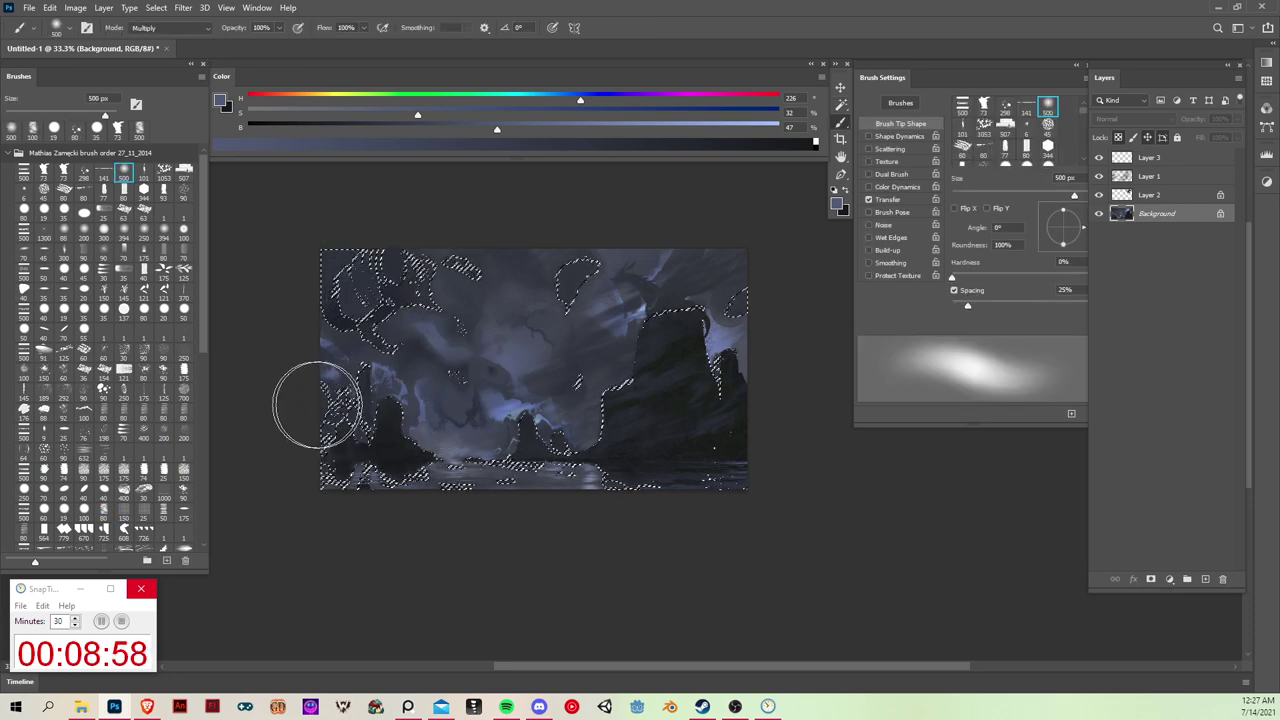
key(ctrl+d)
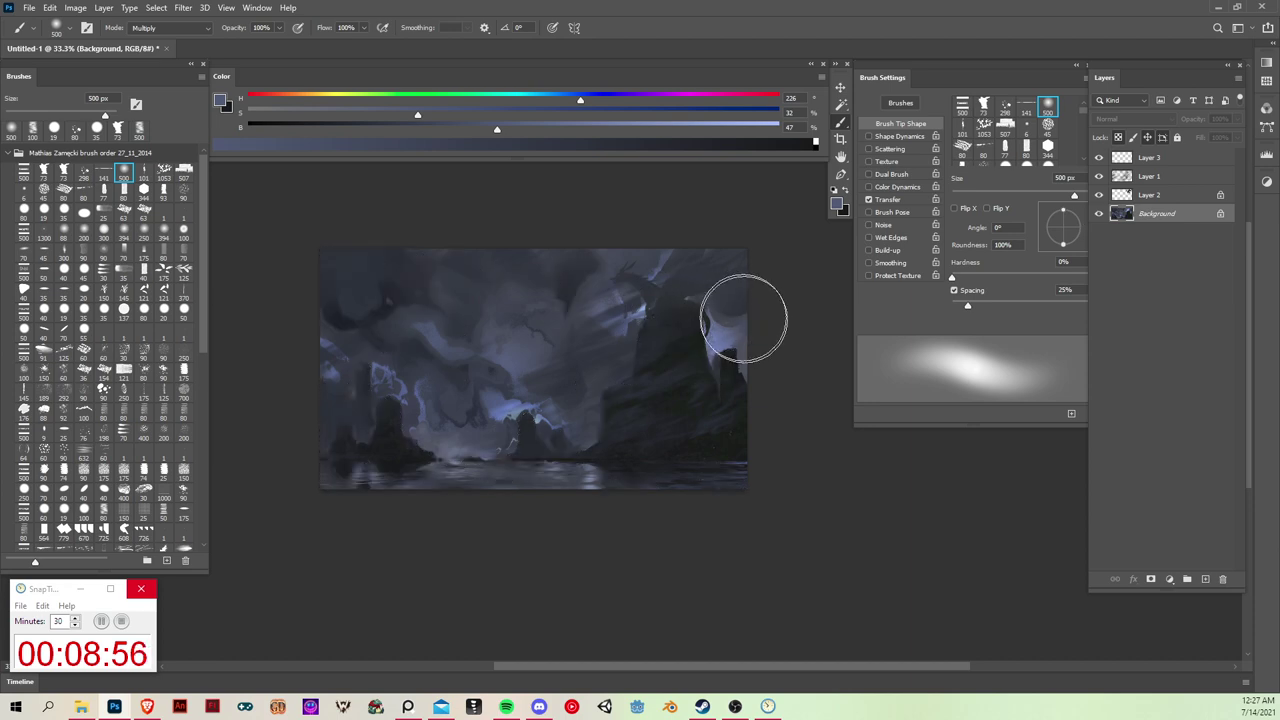
Step: Magic Wand the darker sky beside the large cliff's left face, deepen it with the 500 px Multiply brush, and deselect
key(w)
click(625, 370)
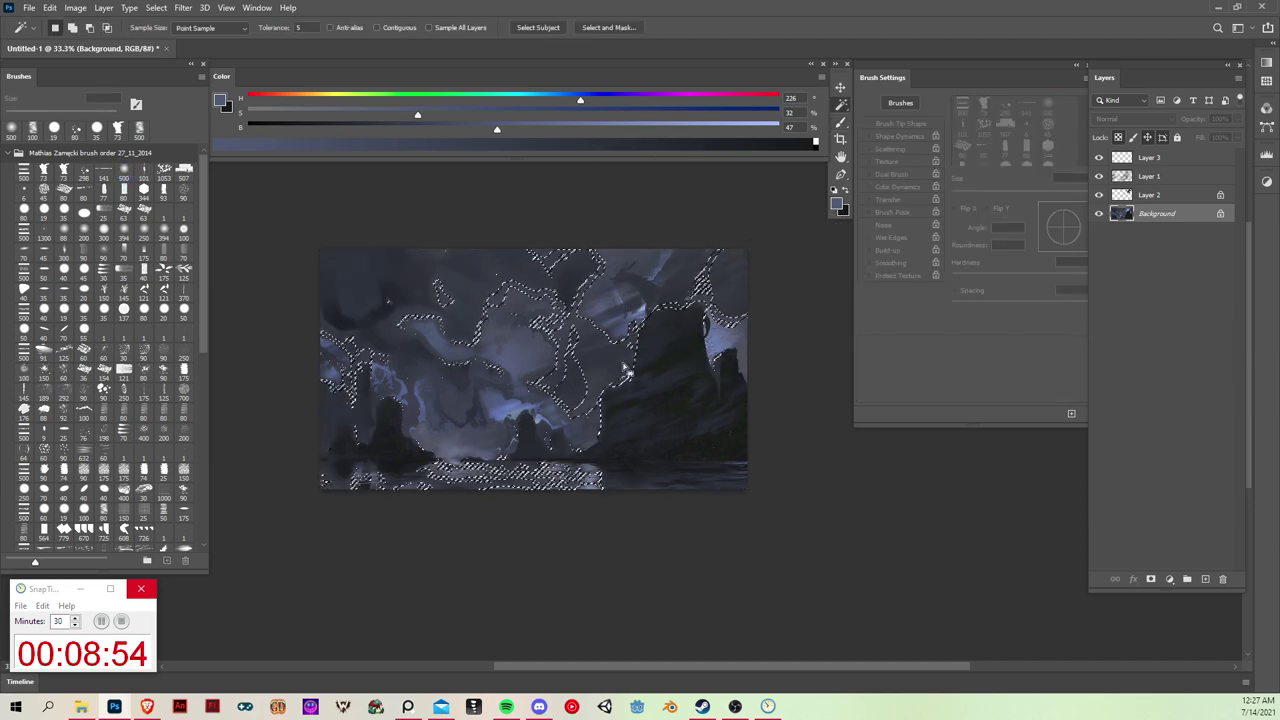
key(b)
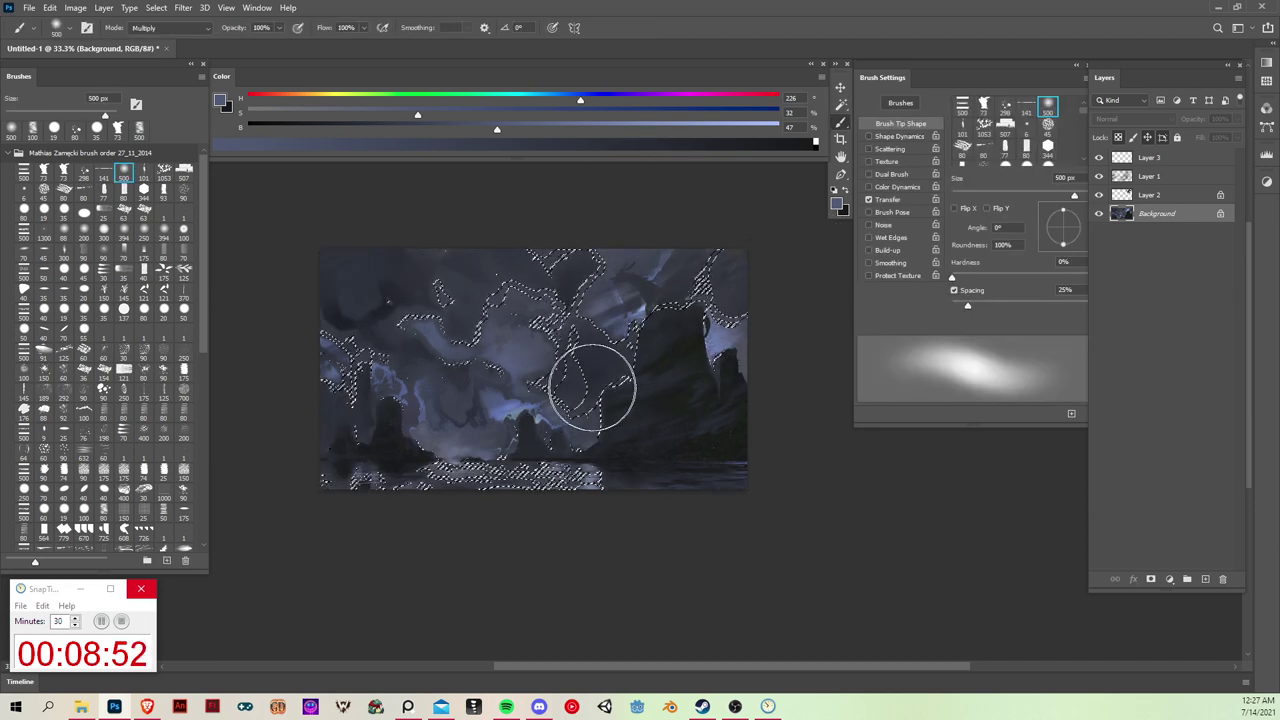
key(ctrl+d)
Step: Select the dark sky tones again from beside the large cliff, paint Multiply shadow around the cliff, and check it with selection edges hidden
key(w)
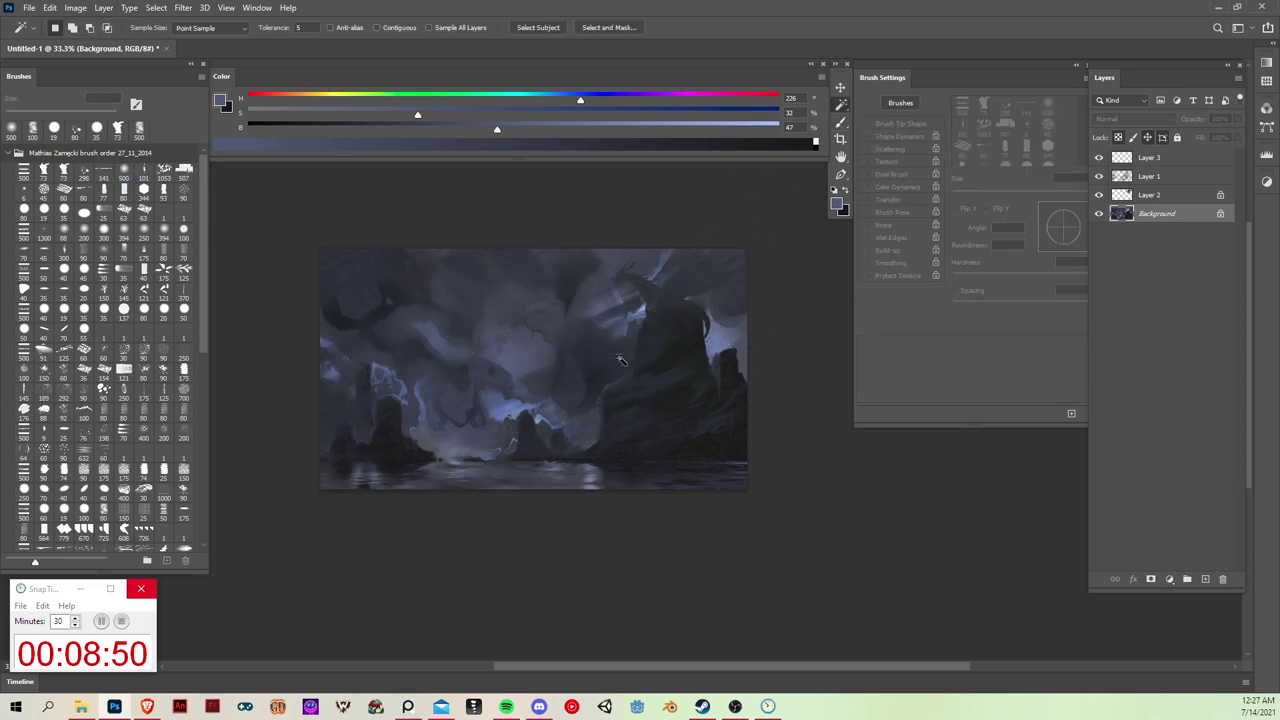
click(620, 360)
key(b)
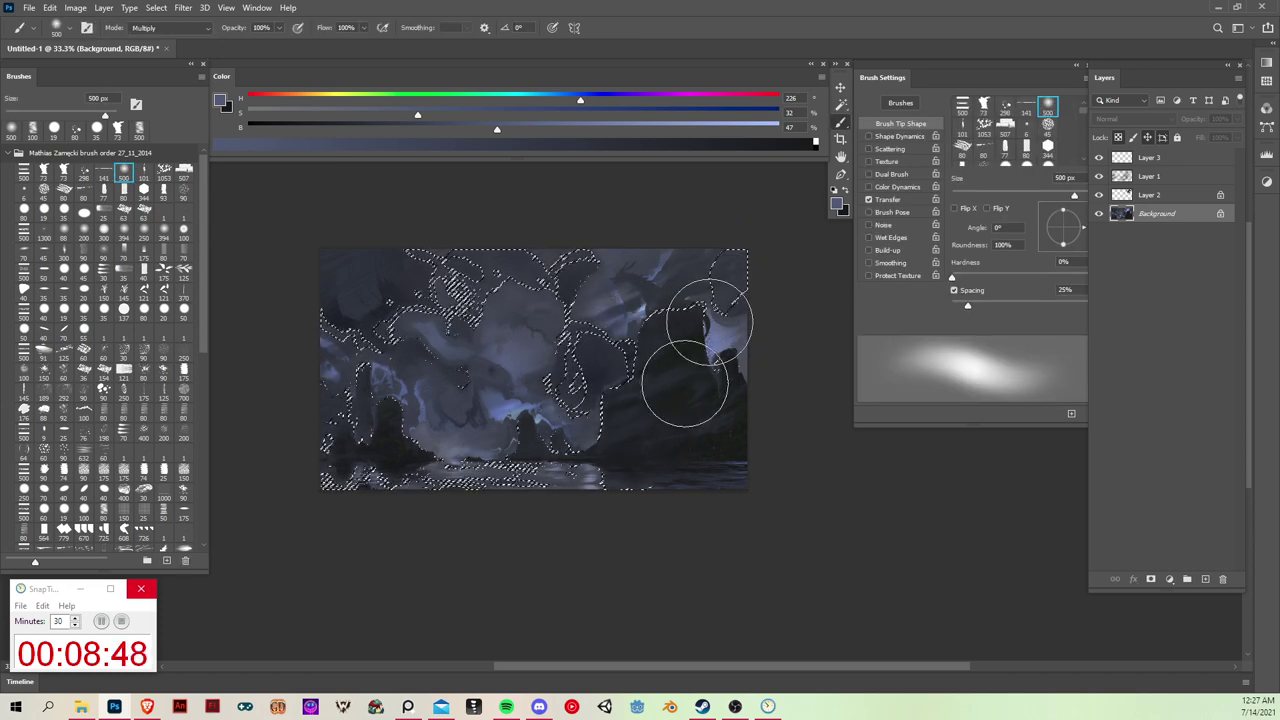
drag(709, 322, 722, 355)
key(ctrl+h)
key(ctrl+h)
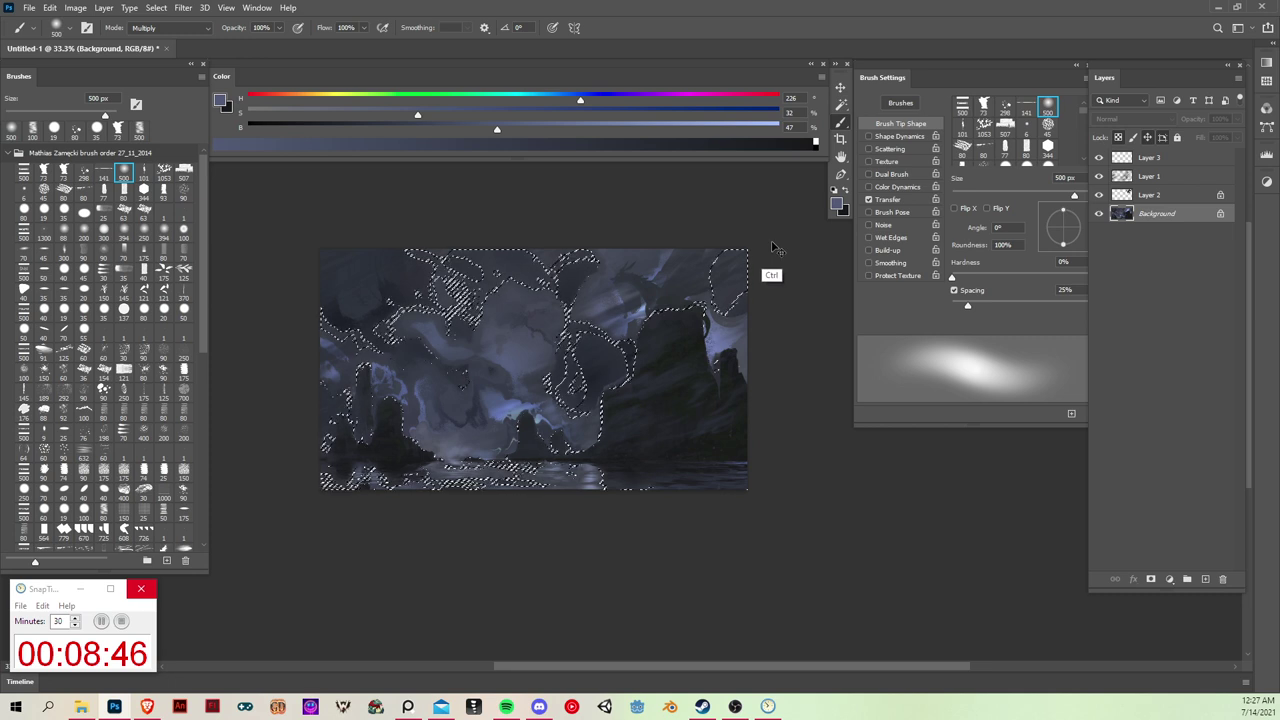
key(ctrl+h)
key(ctrl+h)
key(ctrl+h)
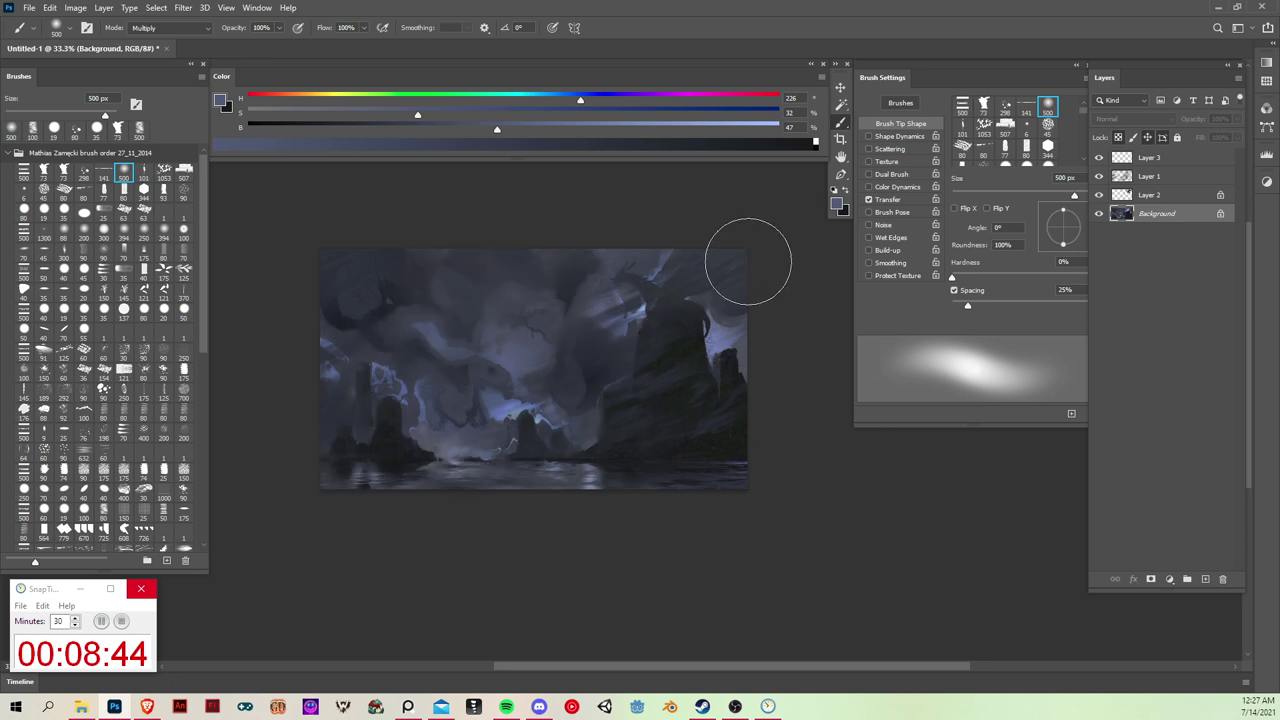
Step: Smudge the hard cloud edges across the sky with the textured brush, varying its size between 90 and 175 px
key(r)
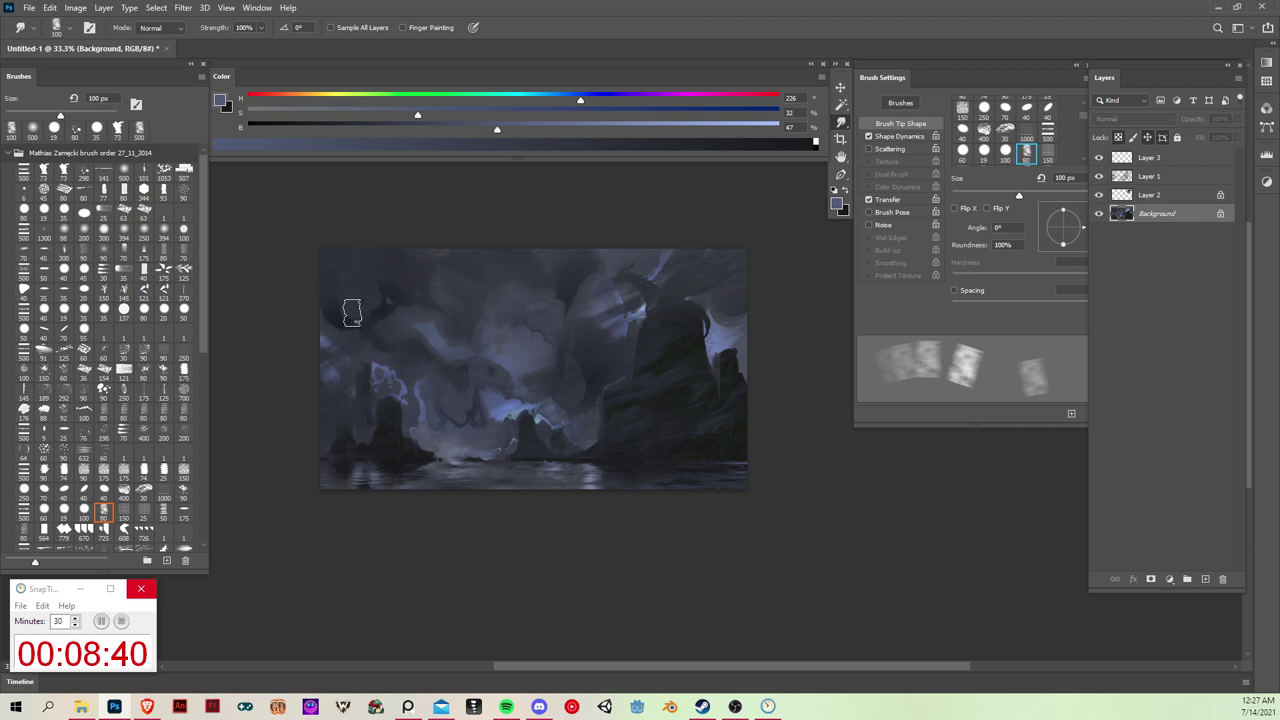
key(bracketright)
key(bracketright)
key(bracketright)
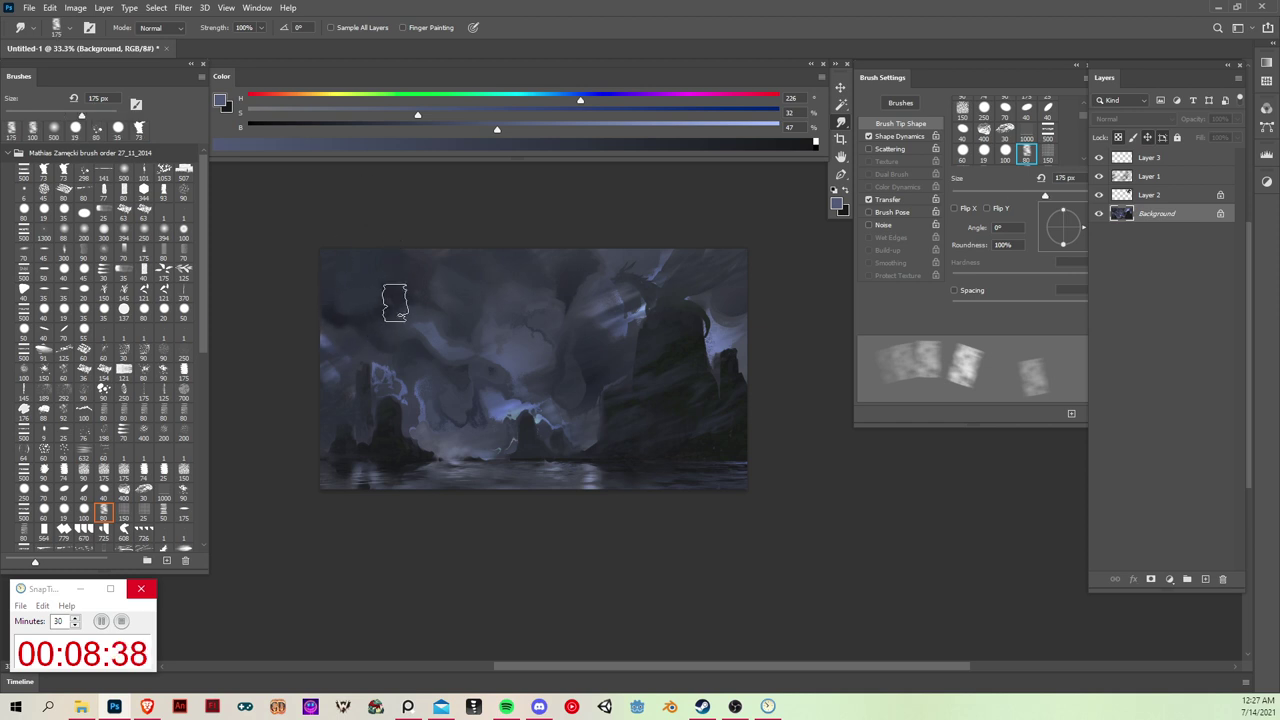
key(bracketleft)
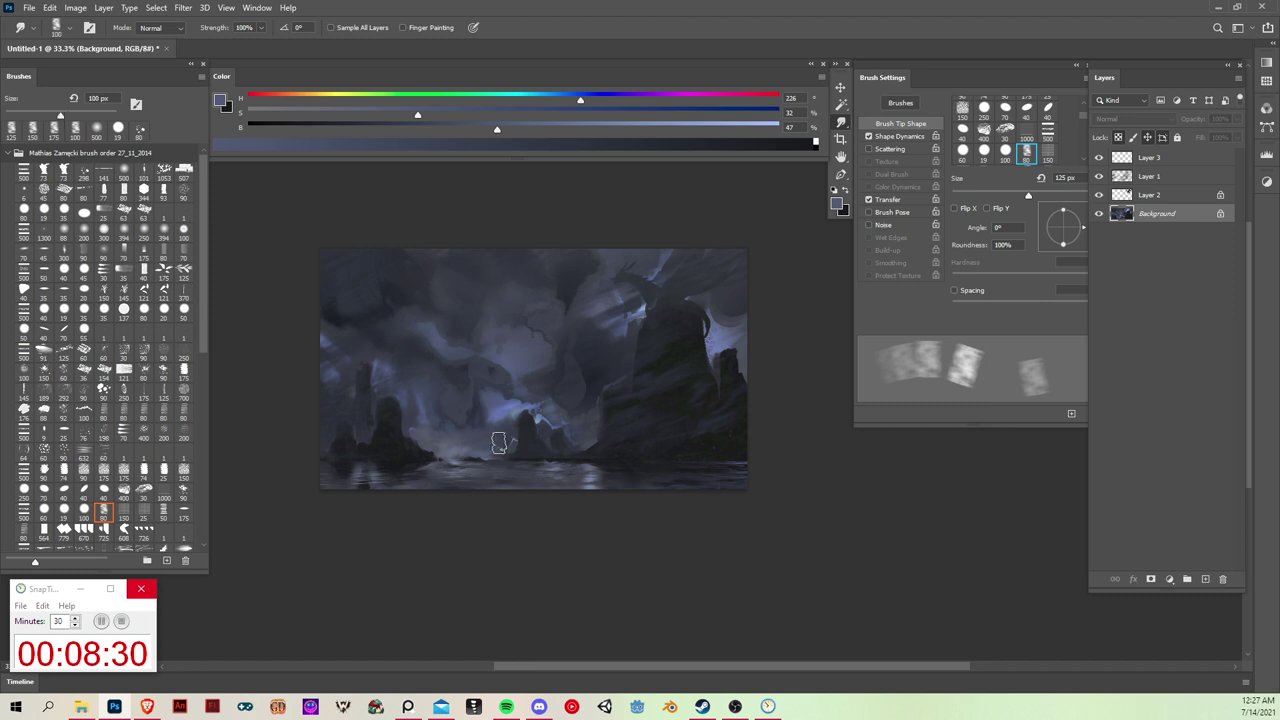
key(bracketleft)
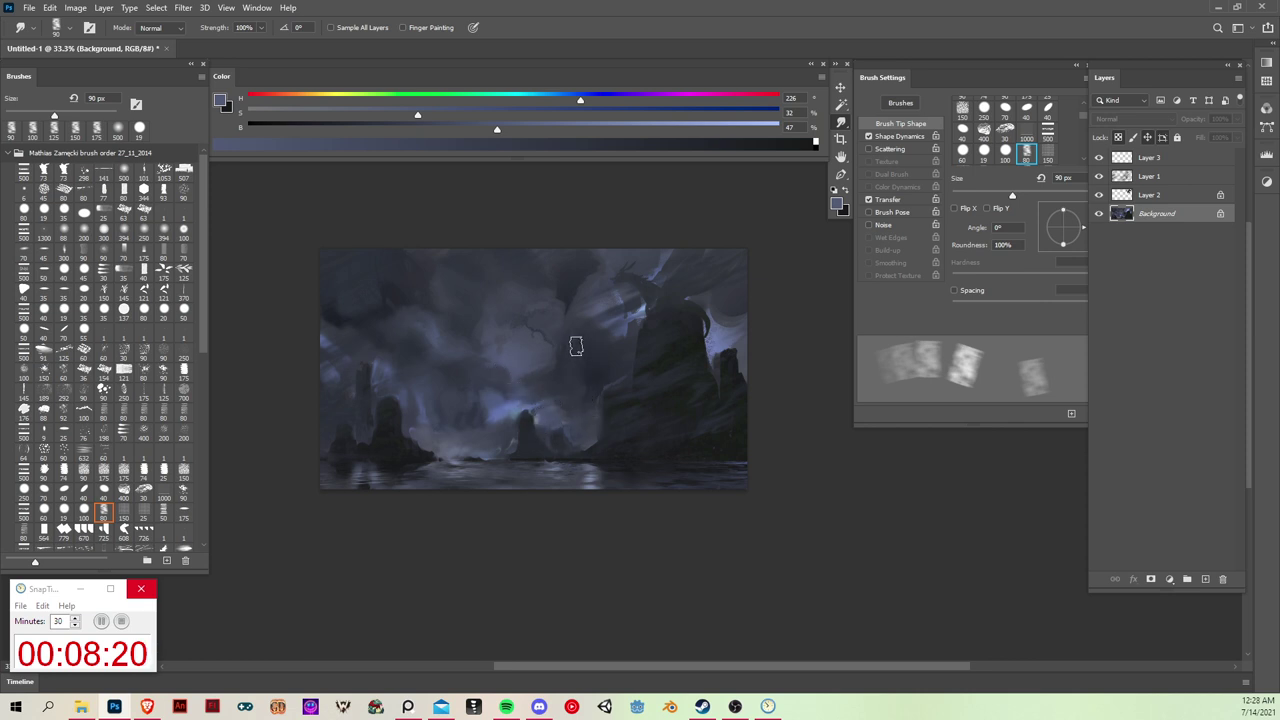
key(bracketright)
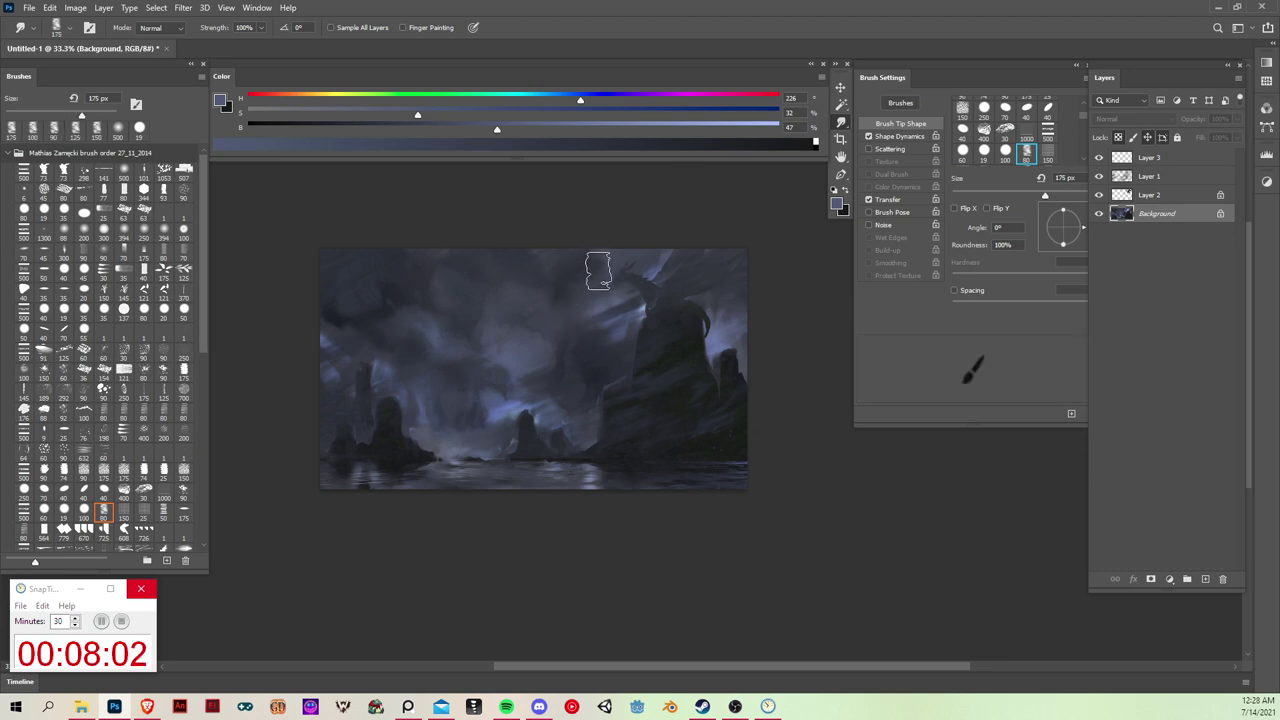
key(bracketright)
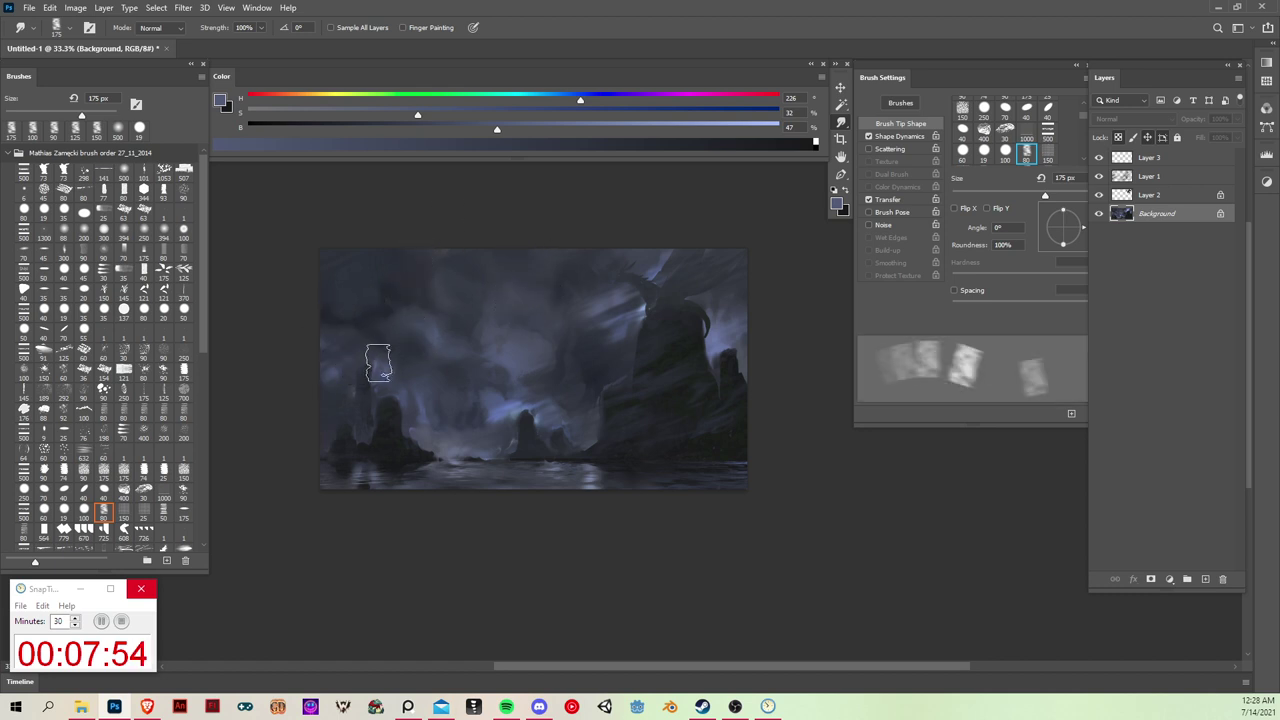
Step: Activate Layer 3, return the brush to Normal mode, and sample the dark colour of the left rock
key(v)
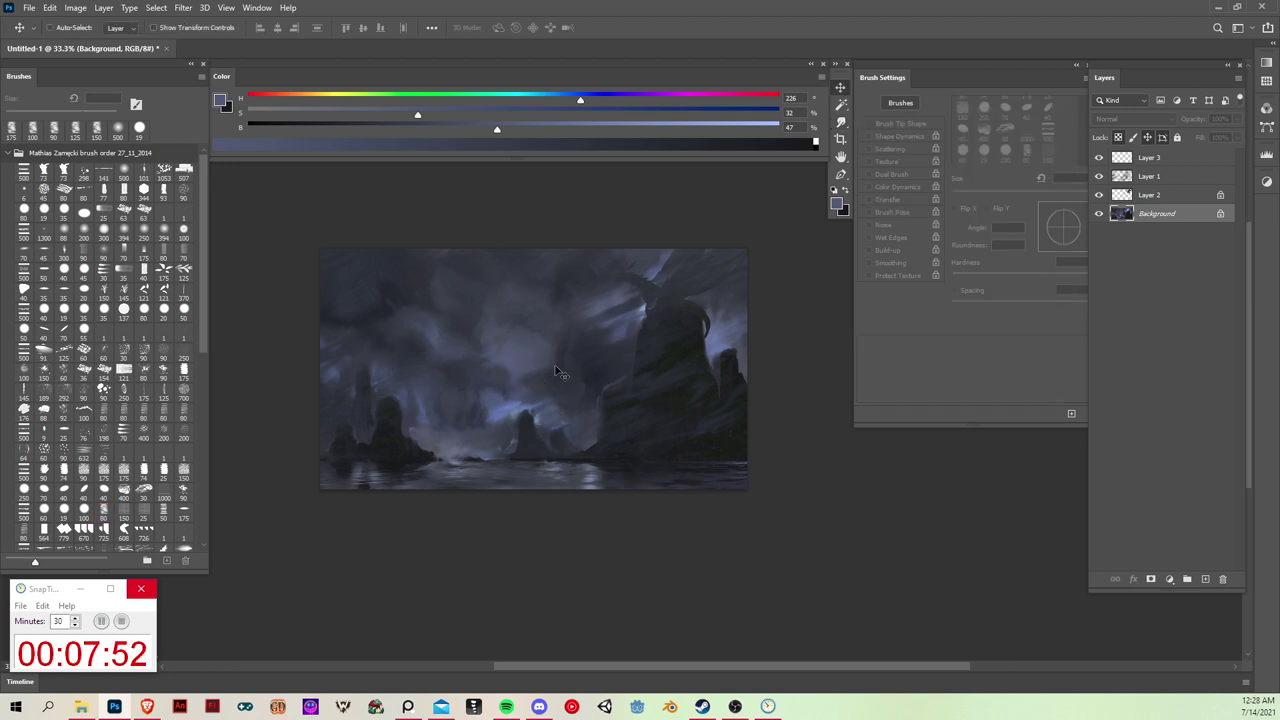
key(b)
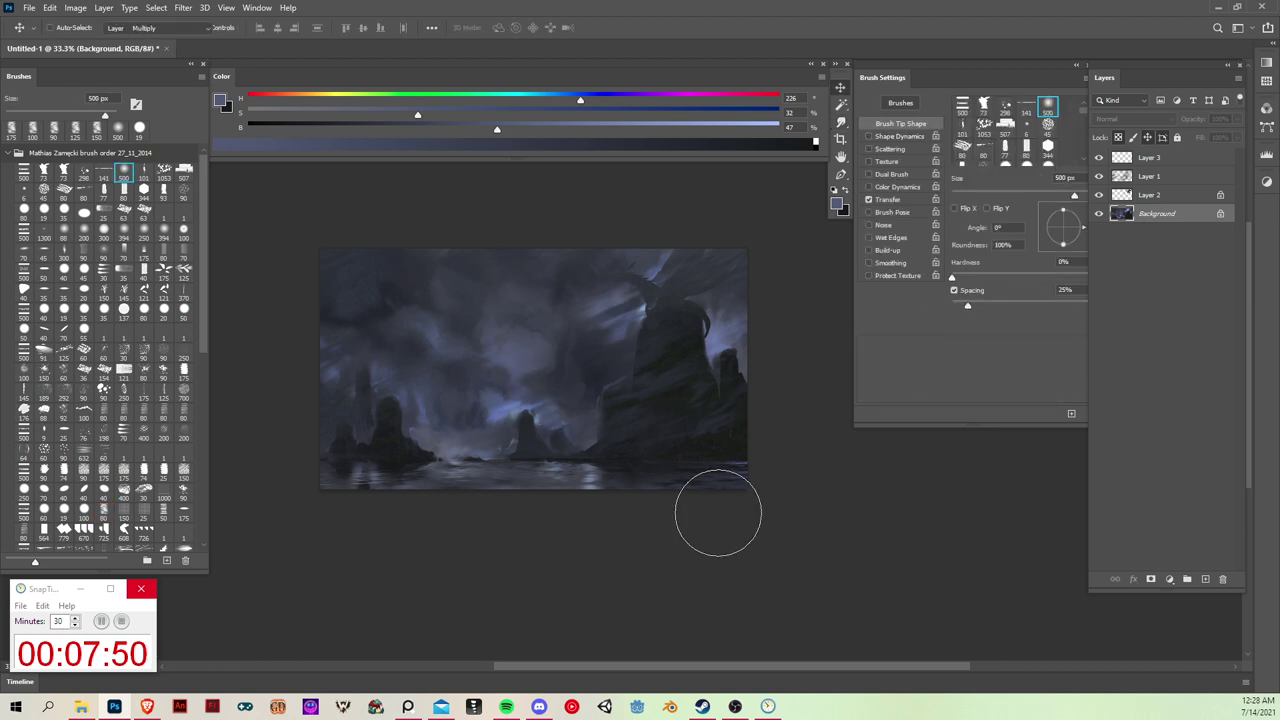
key(v)
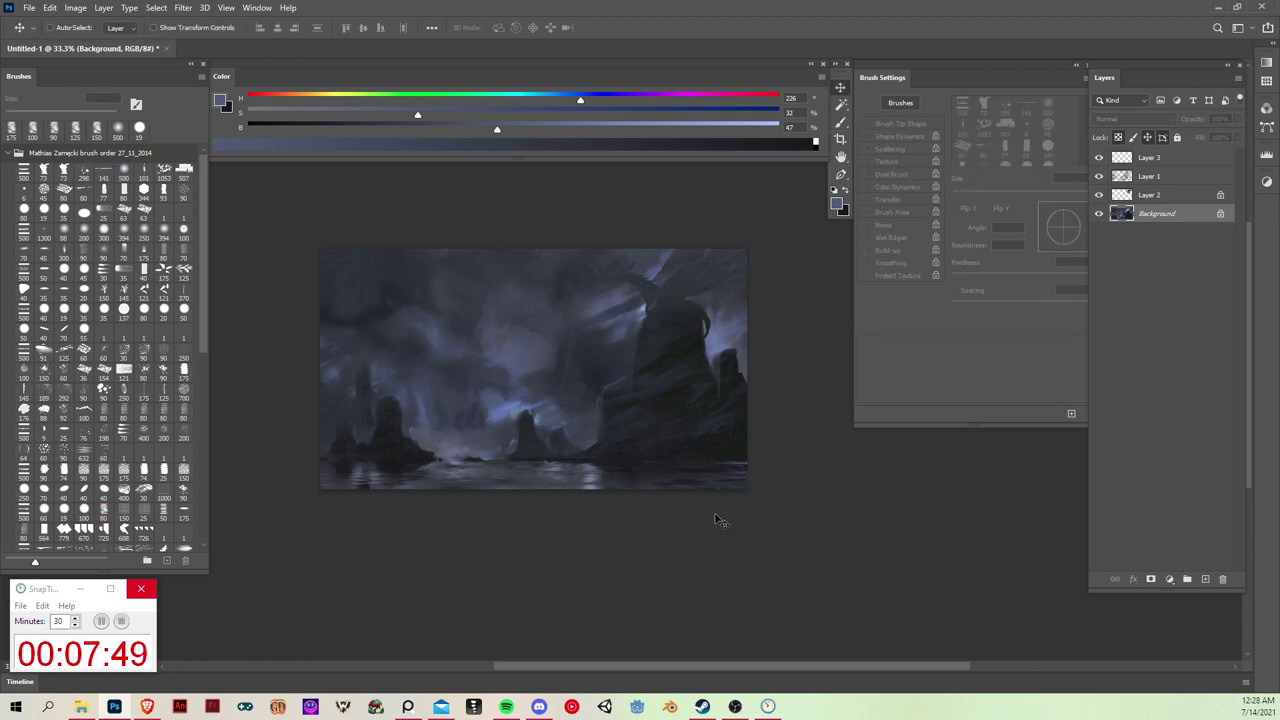
click(1176, 162)
key(b)
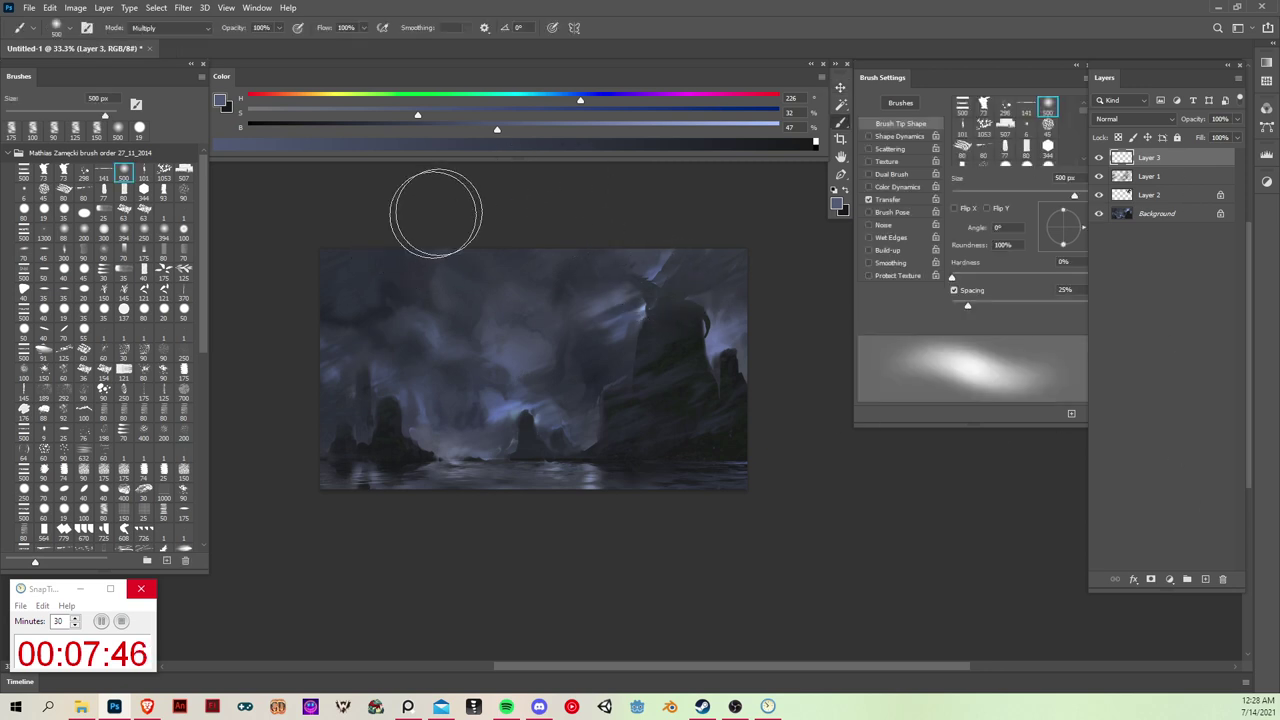
key(shift+alt+n)
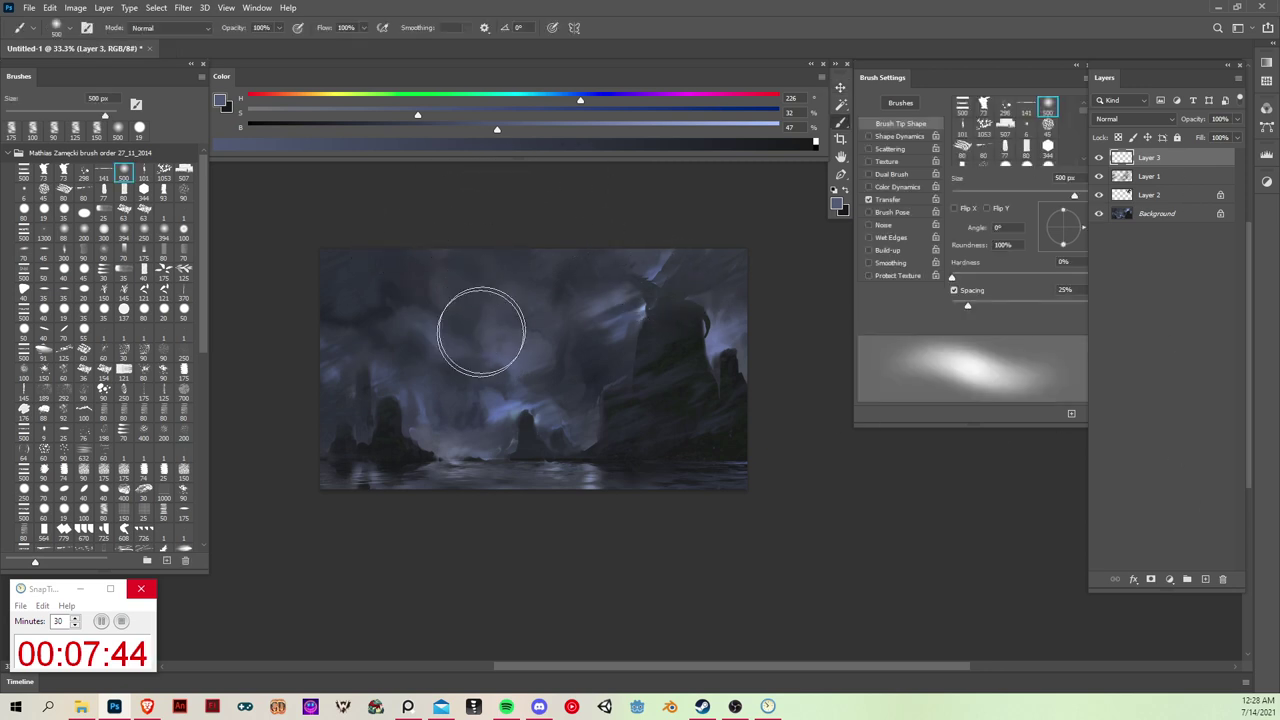
alt+click(386, 443)
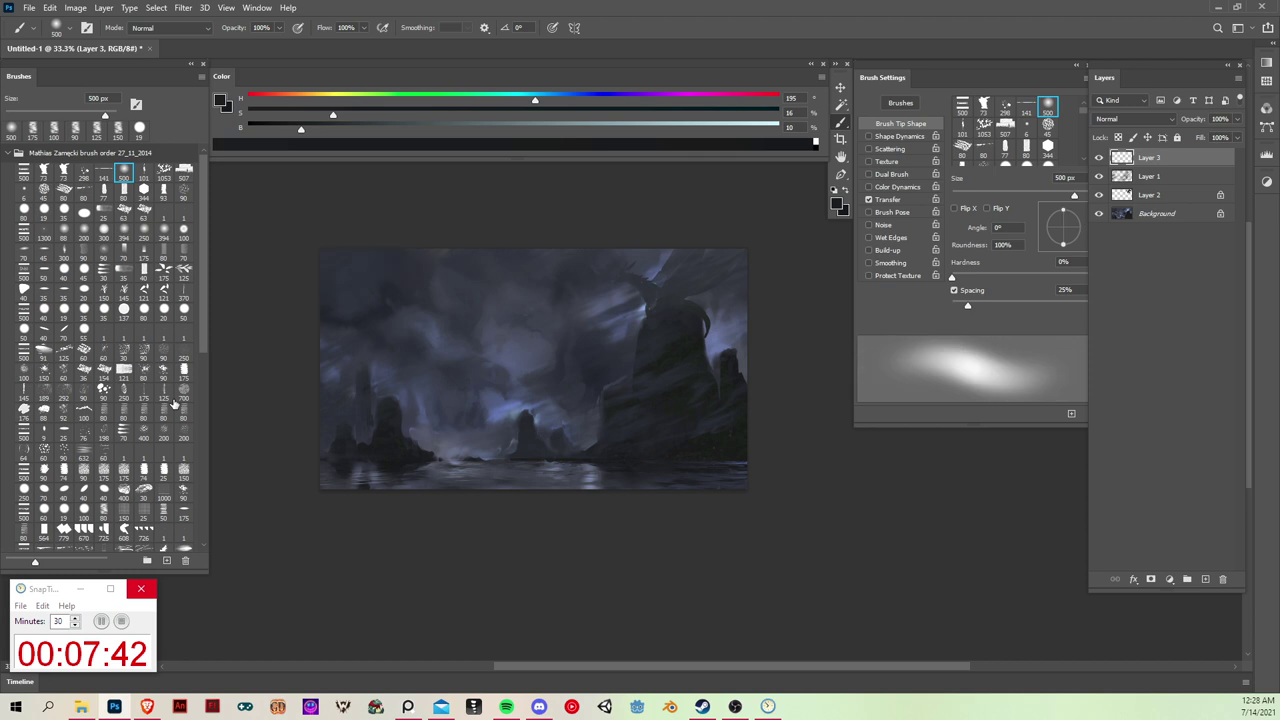
Step: Try darkening the upper sky with a dark Multiply gradient on Layer 3, undoing each attempt
key(g)
key(shift)
drag(533, 313, 533, 313)
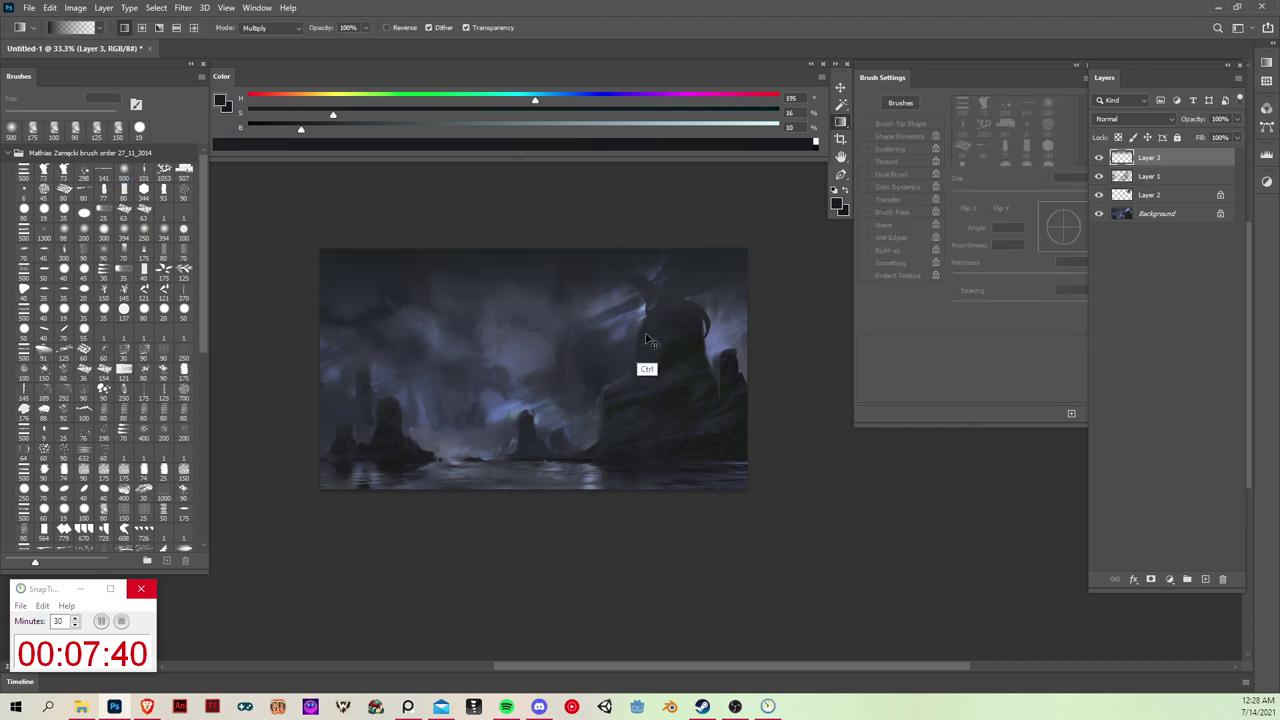
key(ctrl+z)
drag(549, 218, 610, 400)
key(ctrl+z)
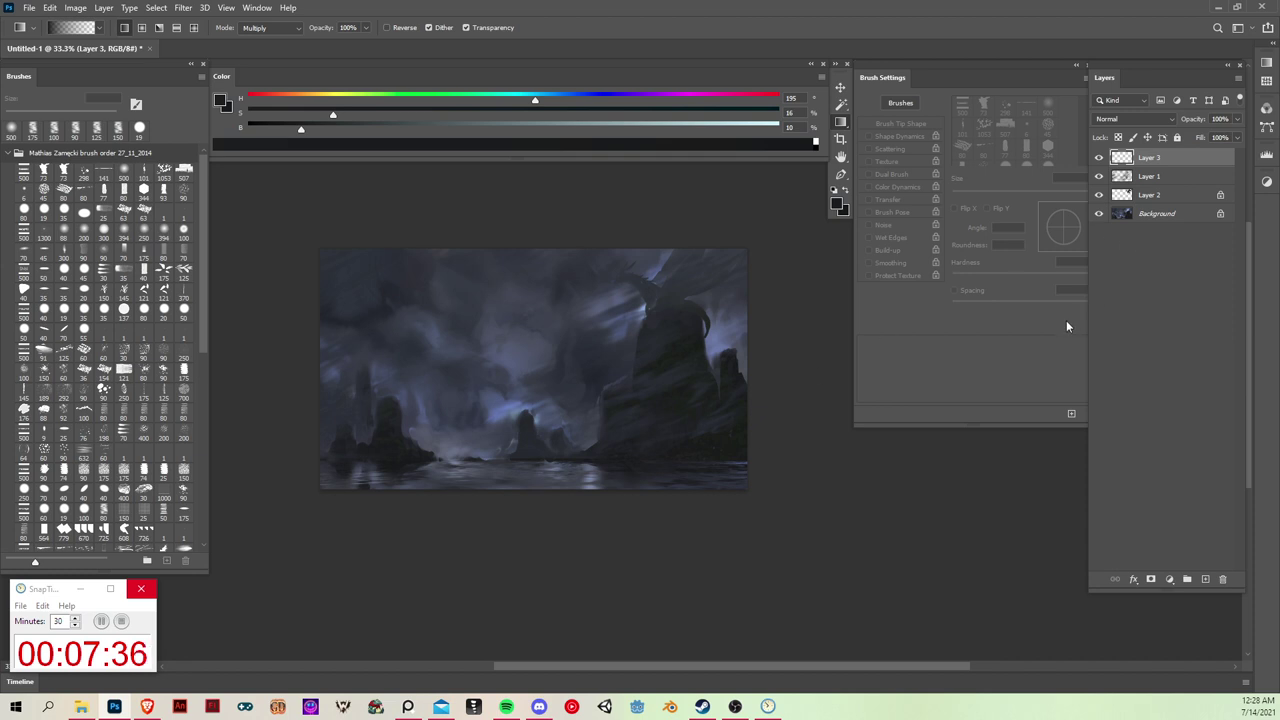
Step: On Layer 3, paint a long black boat hull on the water near the left rocks with the 19 px hard round brush
key(b)
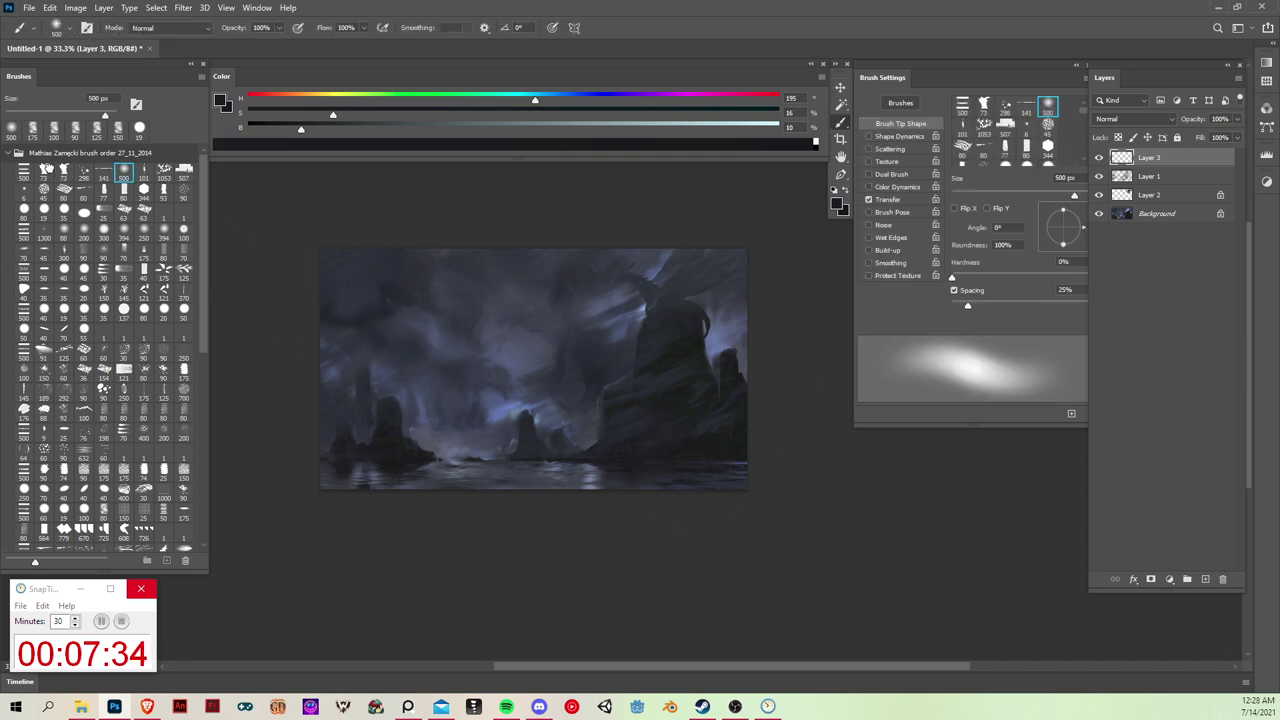
click(44, 171)
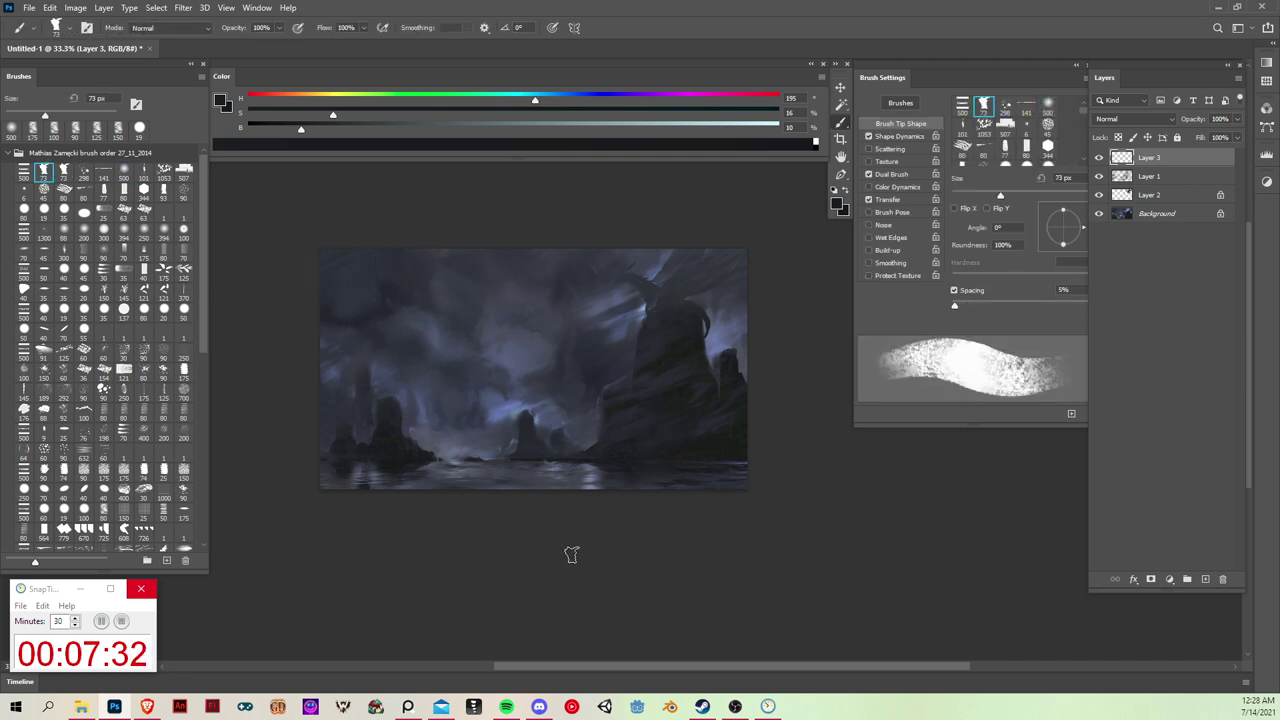
click(44, 211)
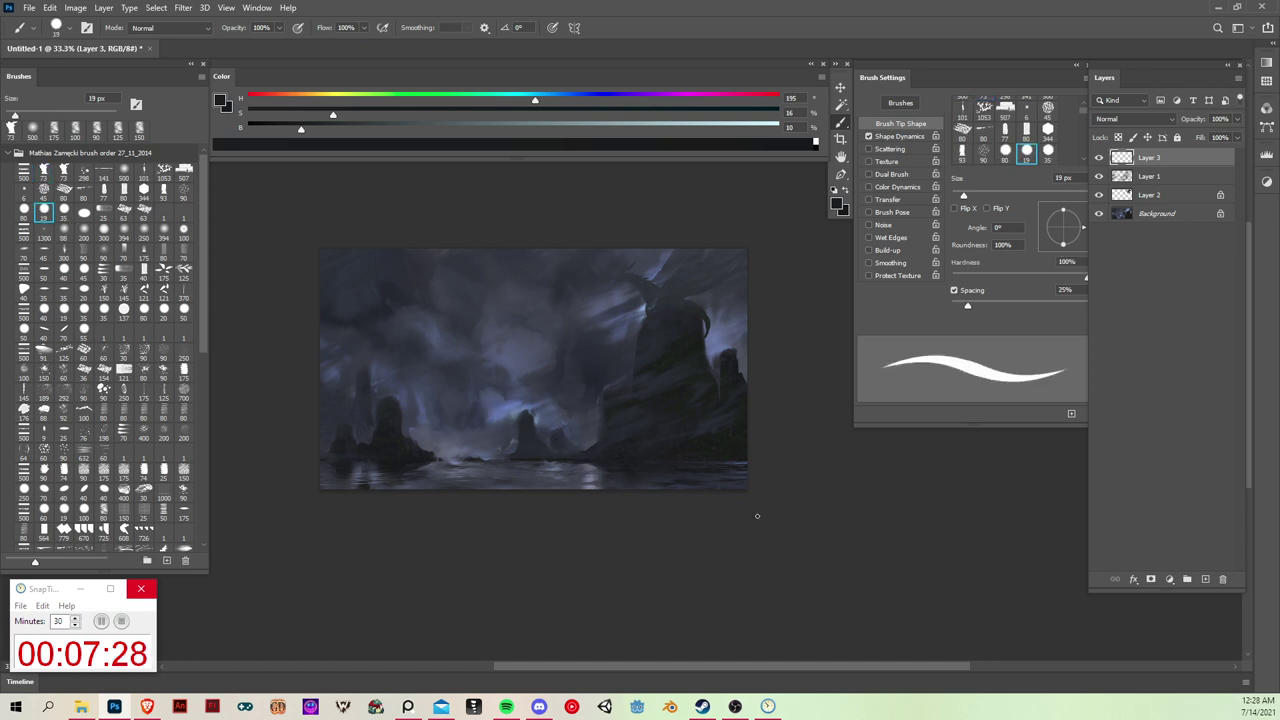
key(ctrl+plus)
key(ctrl+plus)
drag(762, 510, 944, 382)
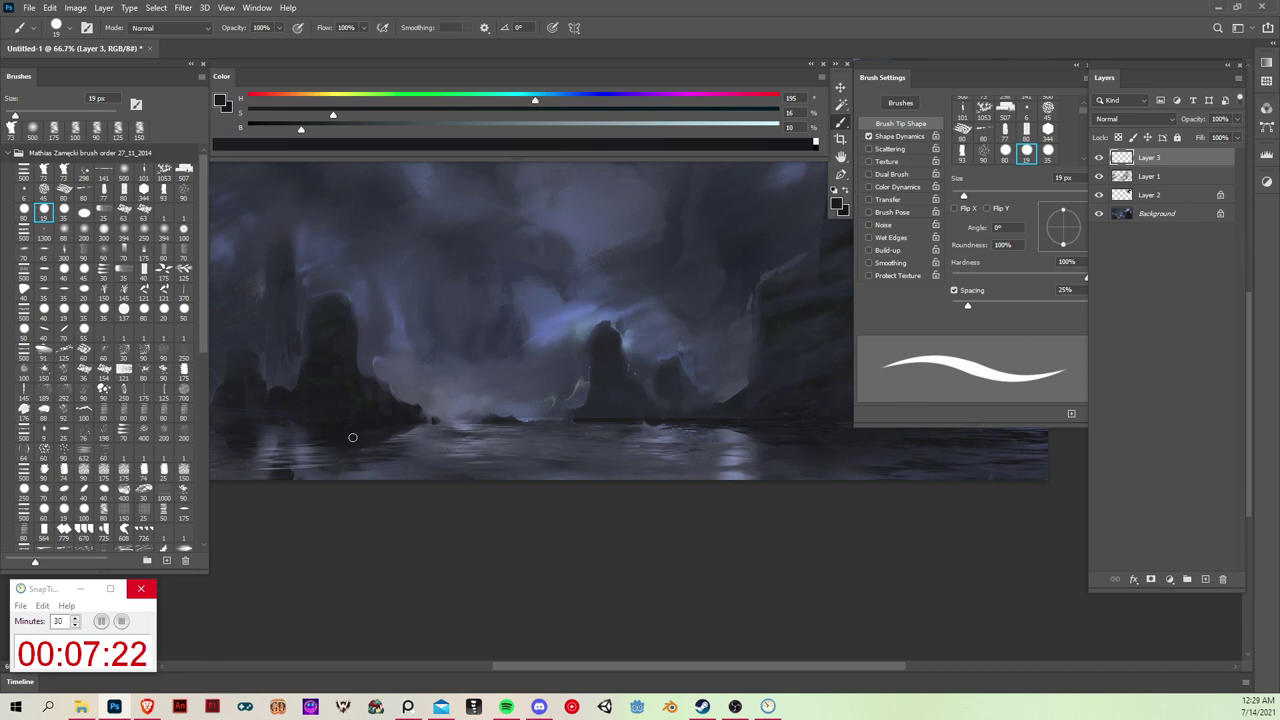
key(d)
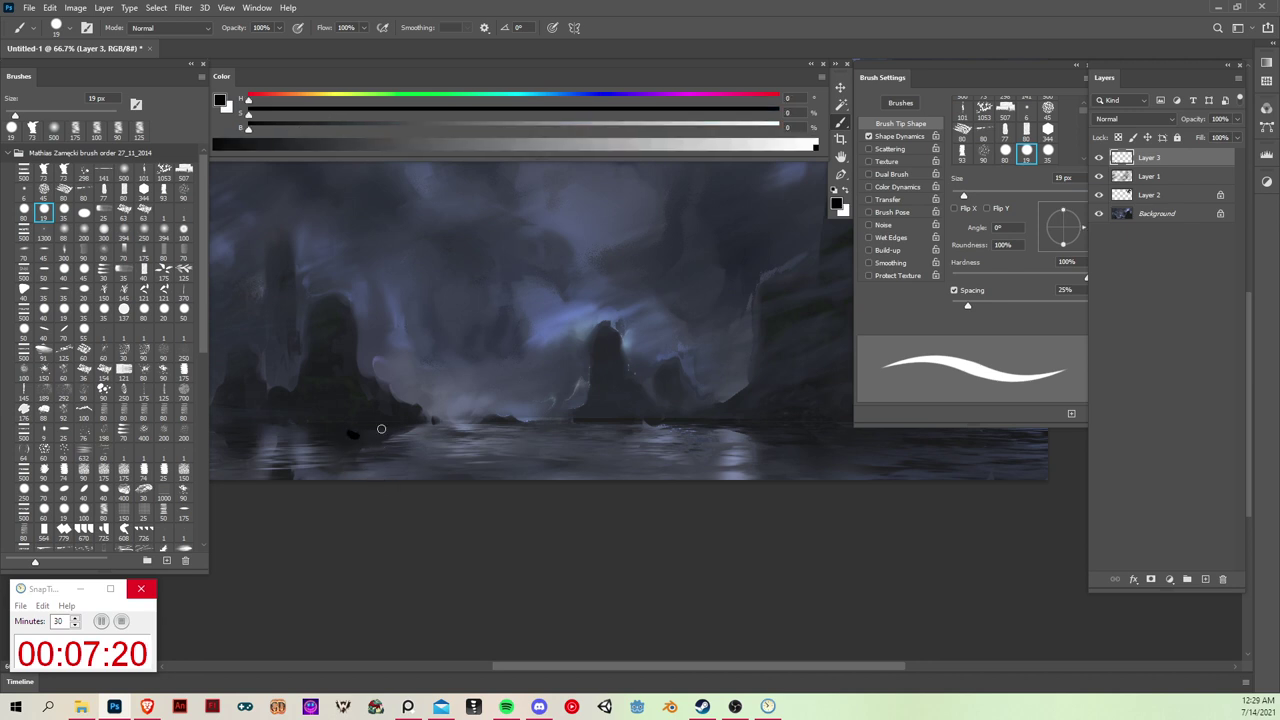
key(ctrl+z)
drag(349, 434, 460, 421)
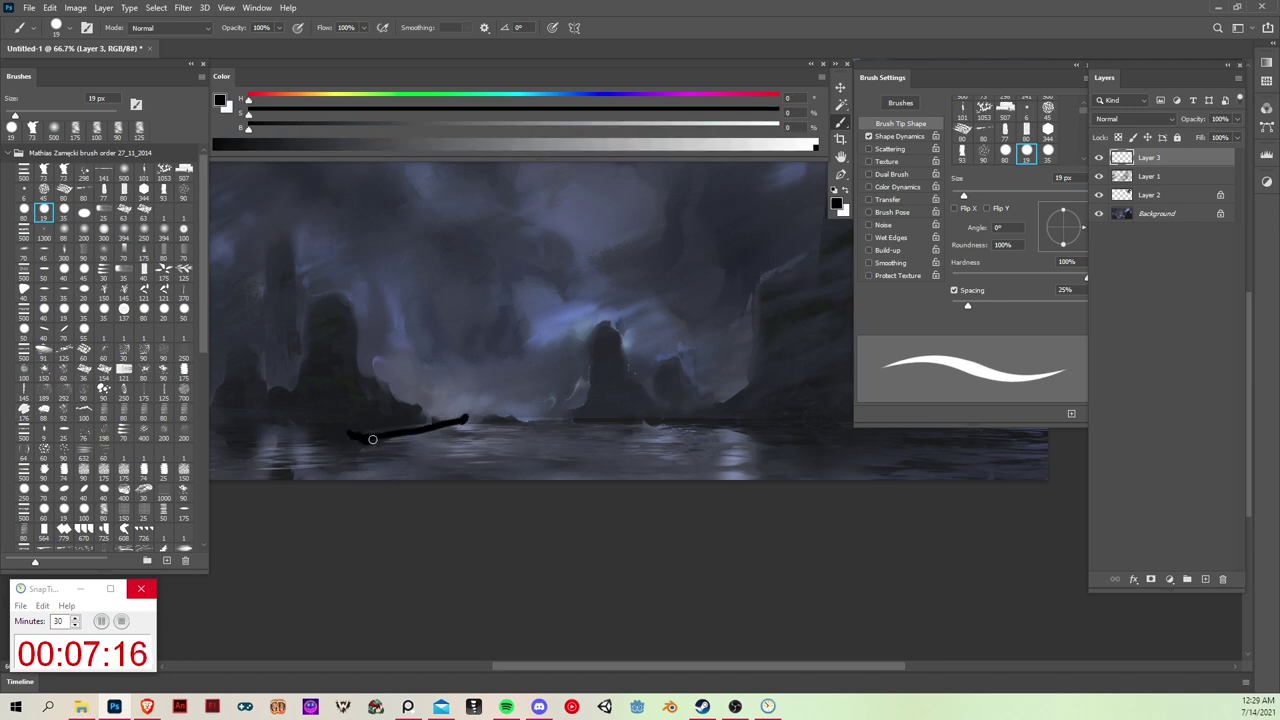
key(ctrl+z)
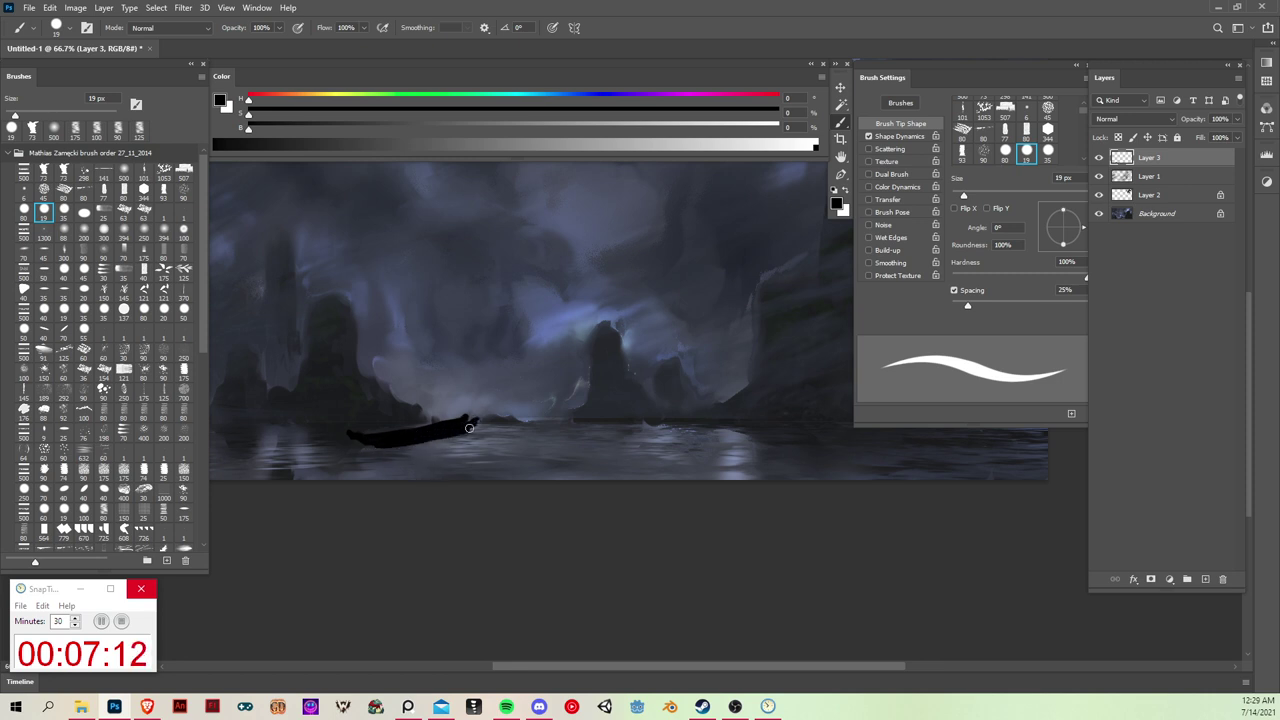
Step: Free Transform the black boat hull to level it, and move it slightly lower on the water
key(ctrl+t)
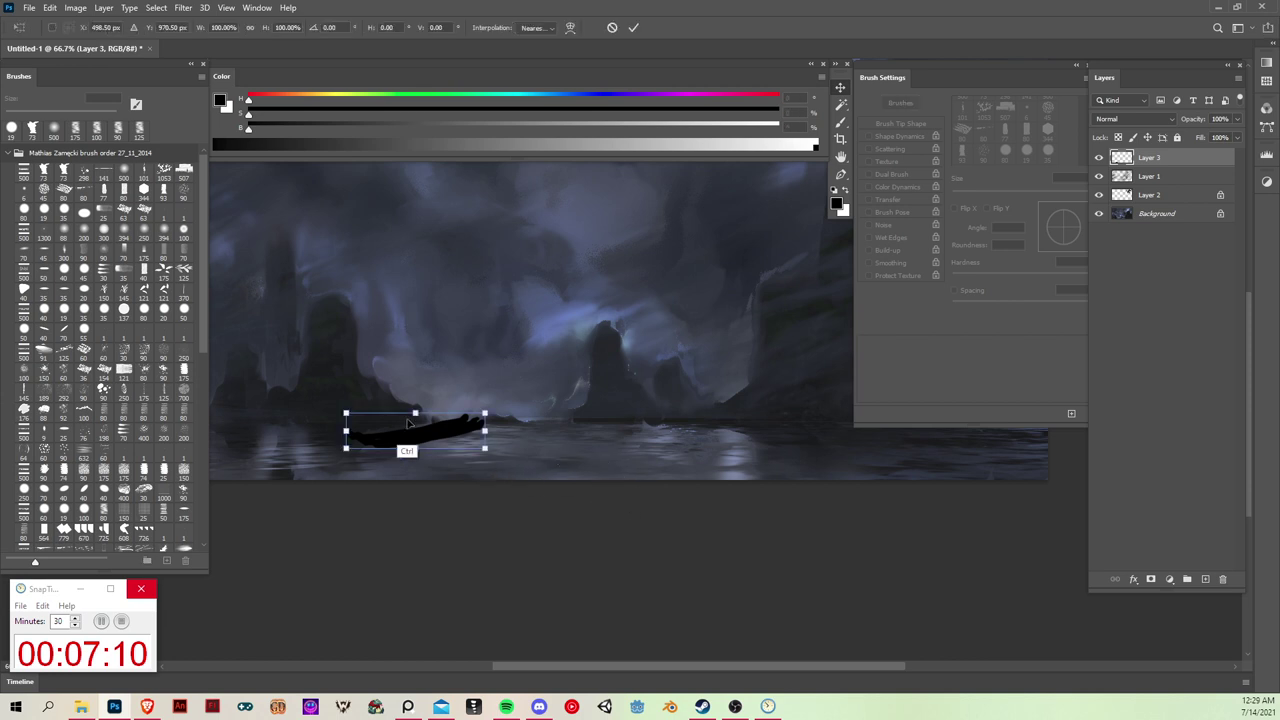
drag(416, 409, 417, 411)
drag(504, 402, 508, 413)
key(Return)
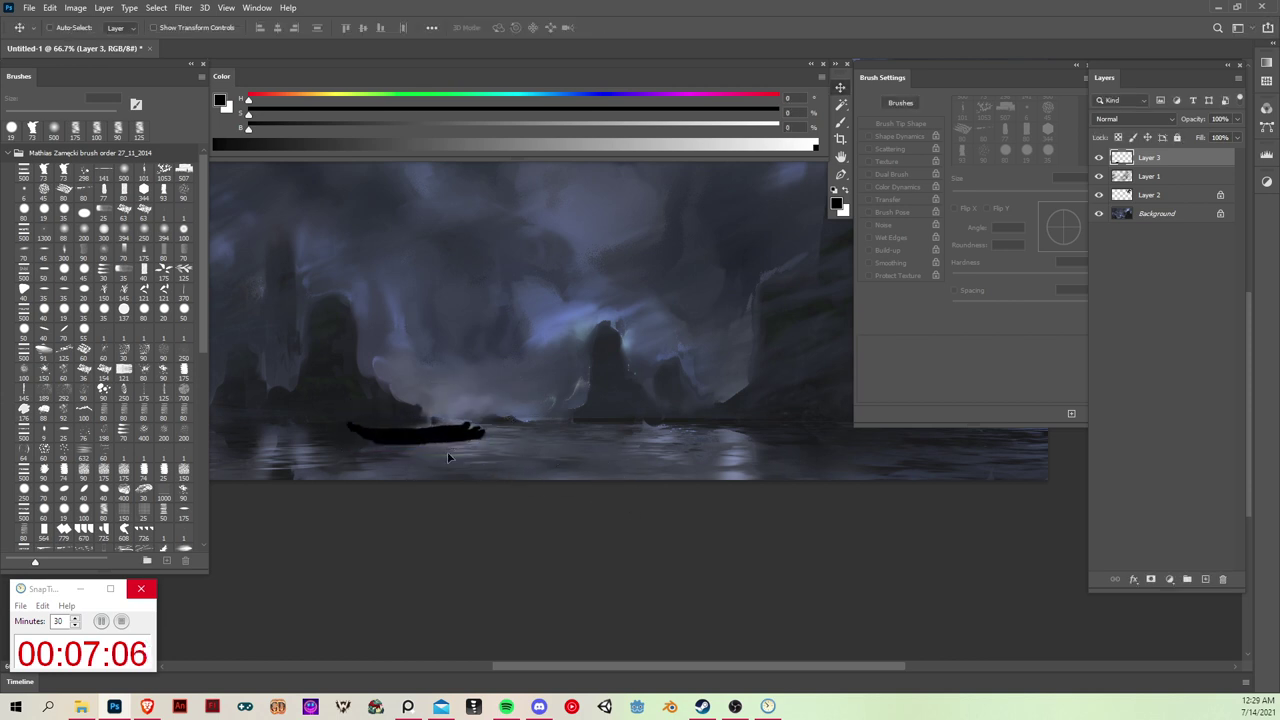
drag(446, 444, 455, 451)
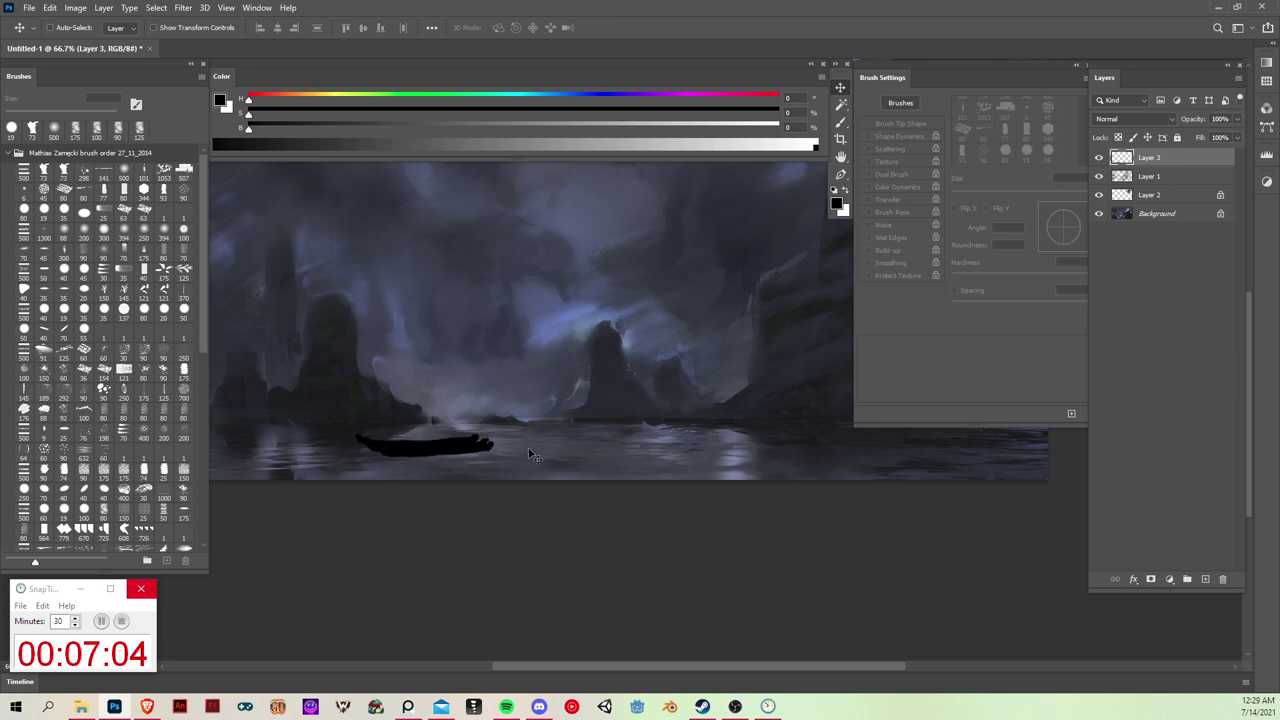
Step: Move the black boat hull slightly to the right on the water, away from the left rocks
key(b)
mouse_move(697, 348)
mouse_down()
mouse_move(671, 428)
mouse_move(542, 503)
mouse_up()
key(ctrl+minus)
key(ctrl+minus)
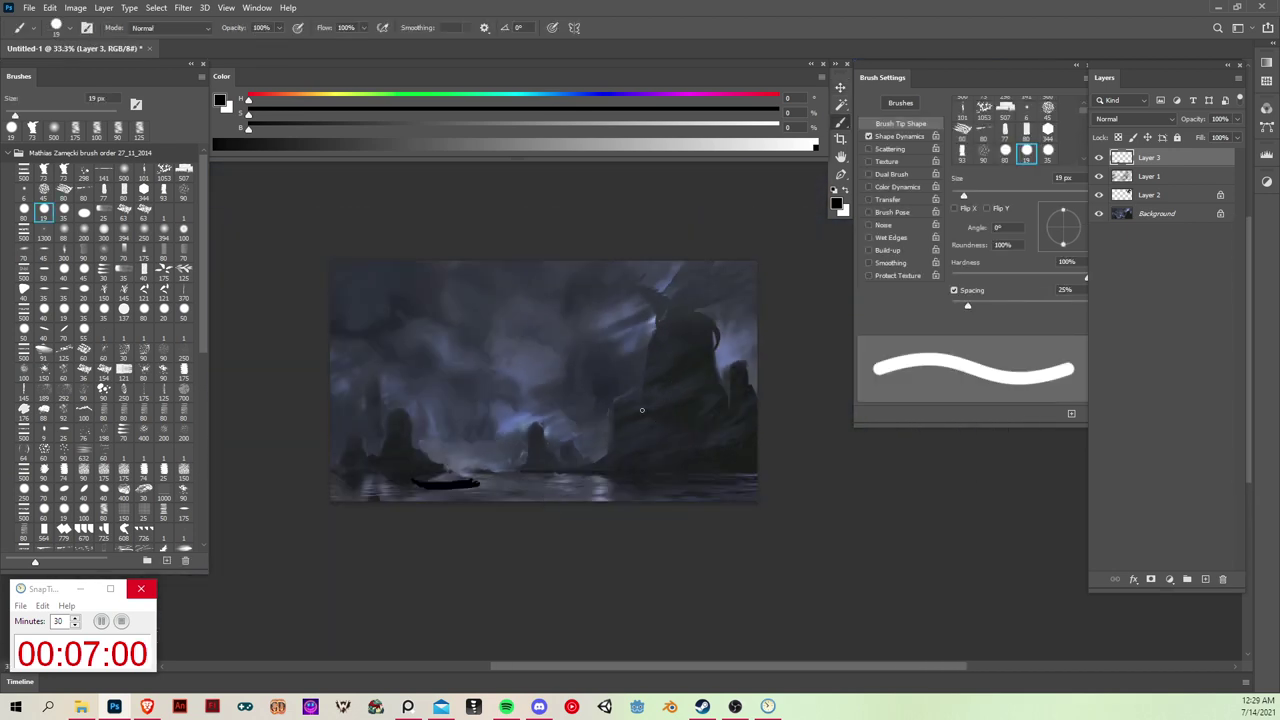
key(v)
drag(459, 483, 474, 485)
key(ctrl)
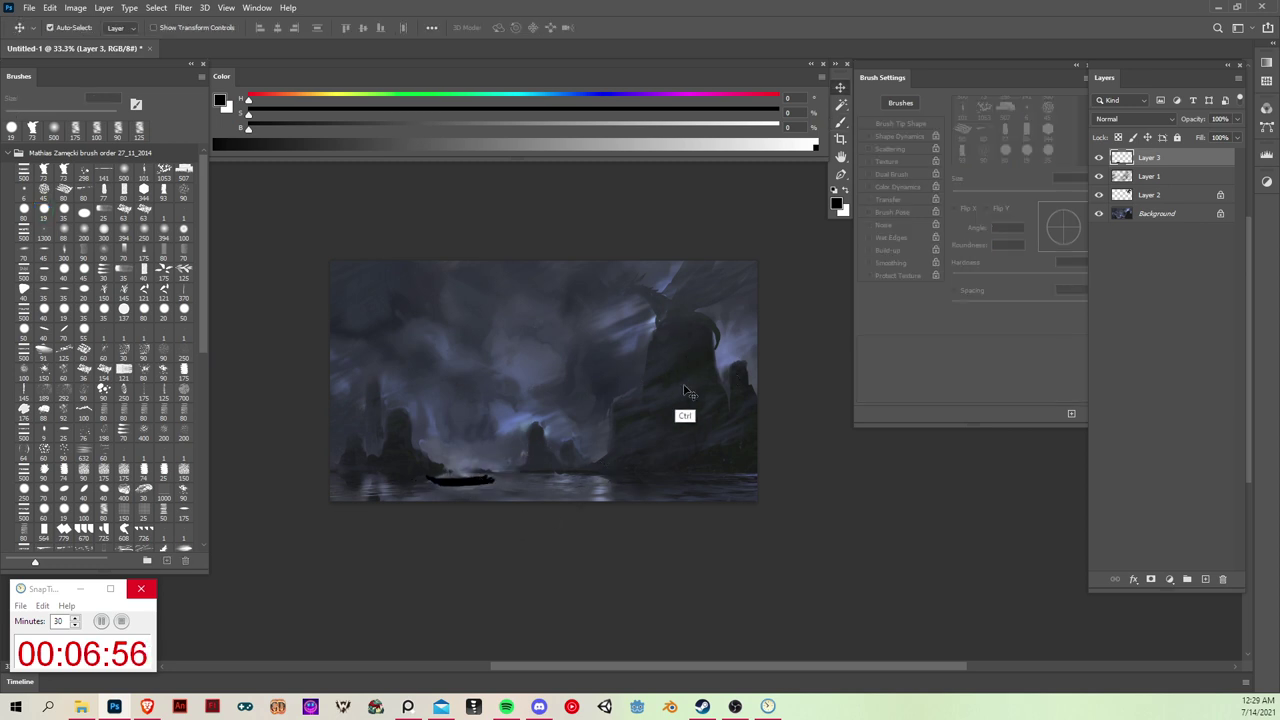
drag(472, 485, 476, 485)
Step: On the Background layer, brighten the misty sky behind the boat with the 500 px soft Color Dodge brush in a blue-grey sampled from the mist
key(ctrl+plus)
key(ctrl+plus)
key(space)
drag(577, 529, 734, 437)
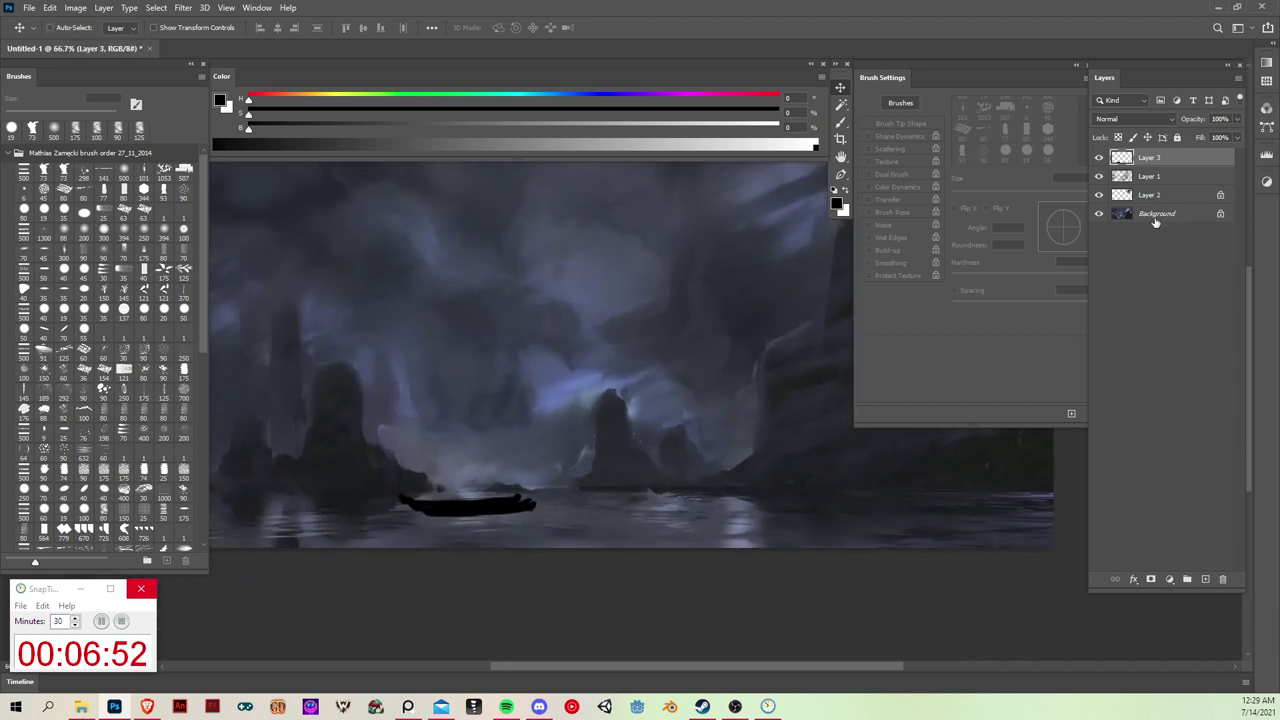
click(1155, 217)
key(b)
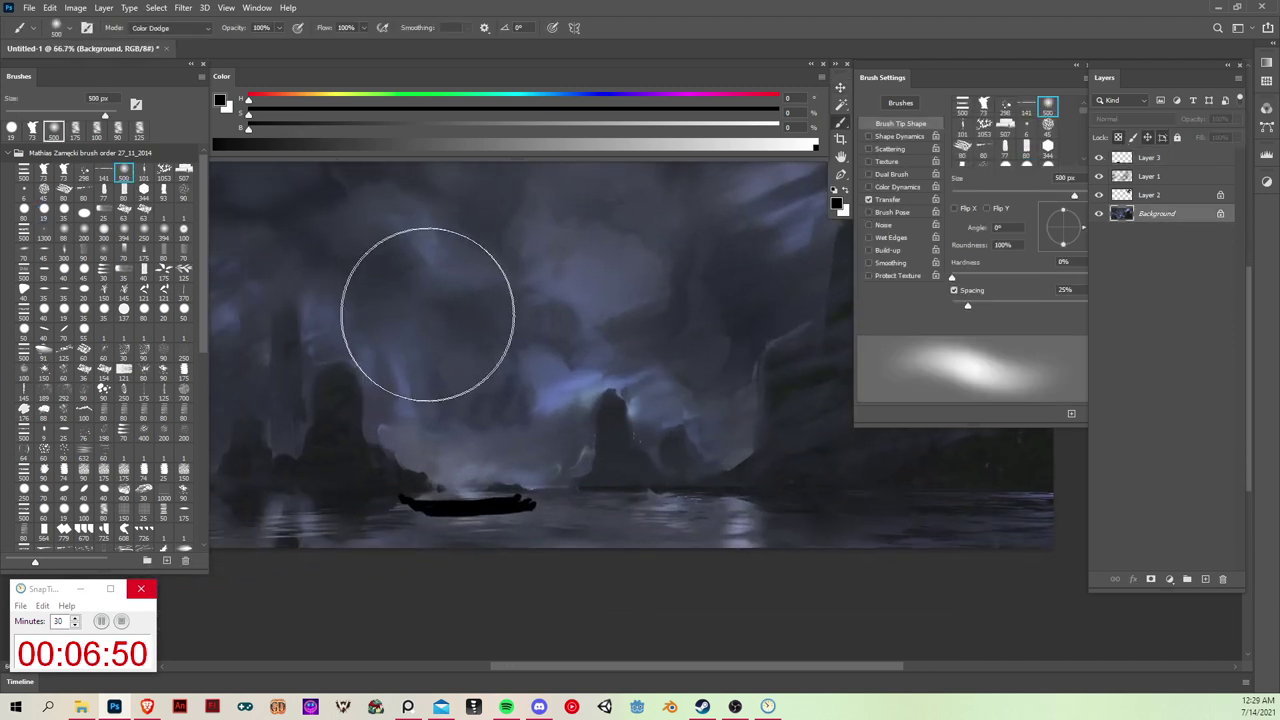
alt+click(458, 468)
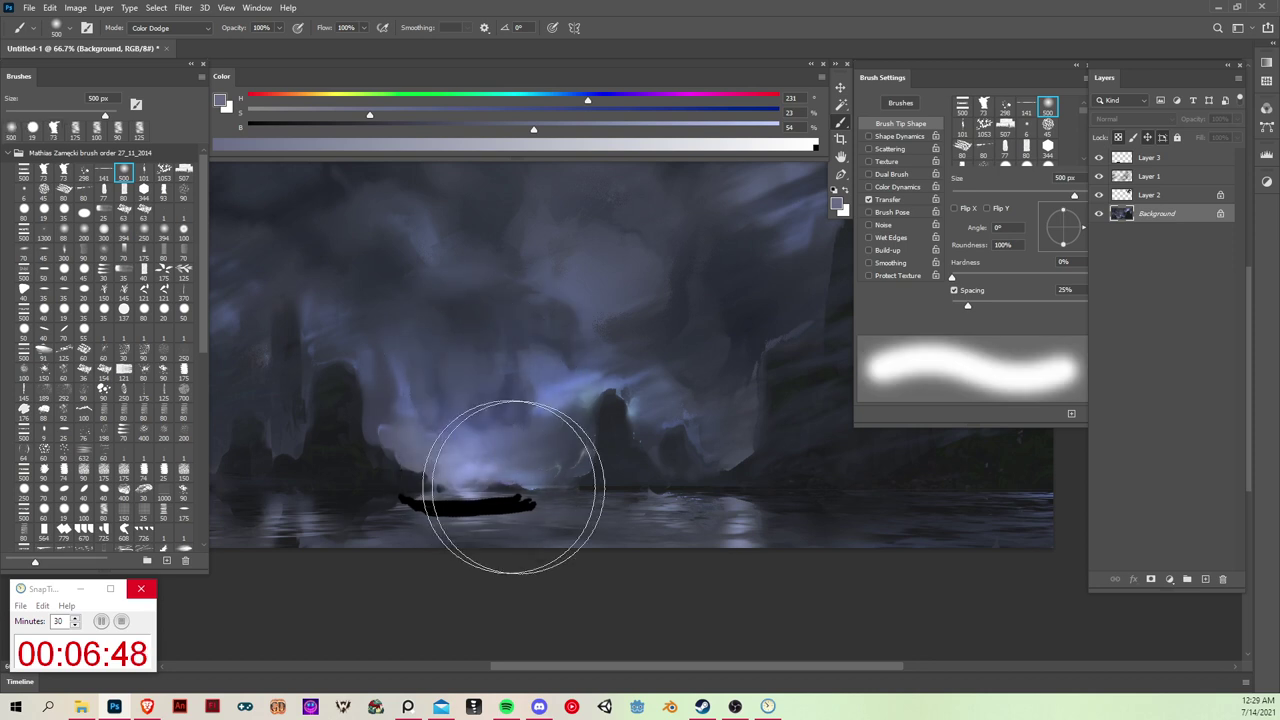
mouse_move(513, 487)
mouse_down()
mouse_move(568, 448)
mouse_move(500, 383)
mouse_move(434, 423)
mouse_move(418, 501)
mouse_move(379, 446)
mouse_move(414, 471)
mouse_move(375, 428)
mouse_up()
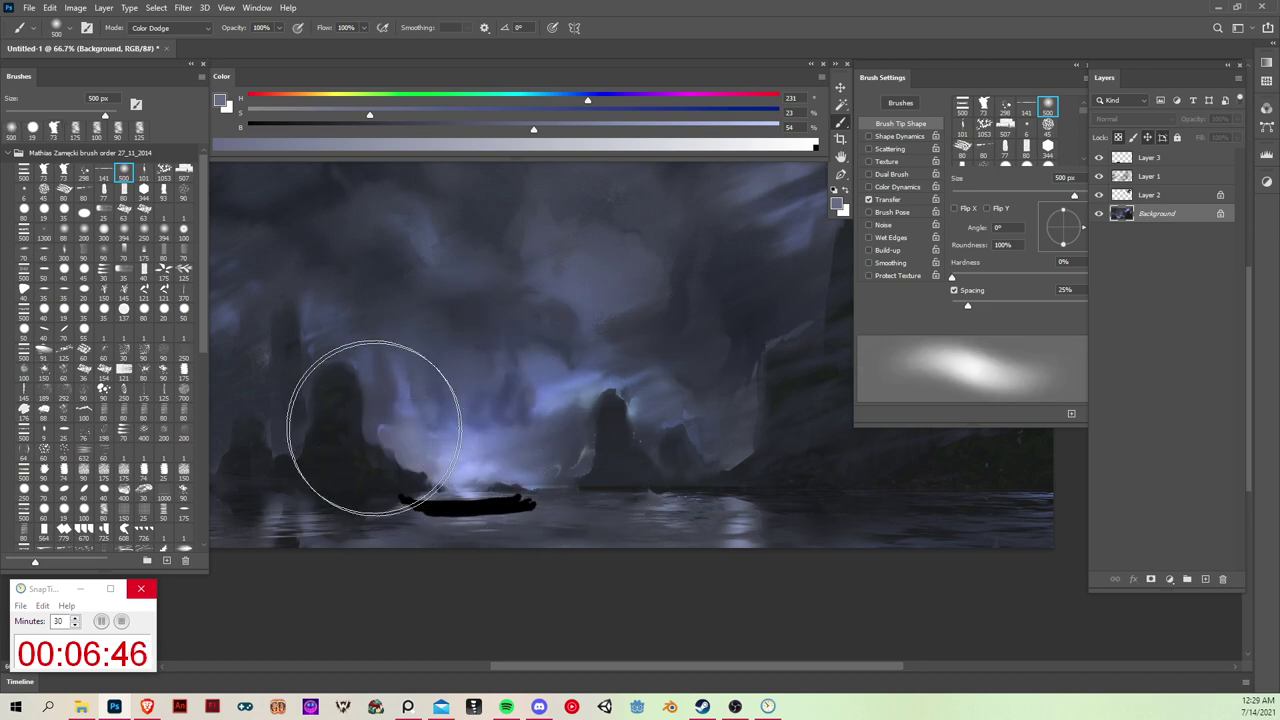
key(ctrl+z)
key(ctrl+z)
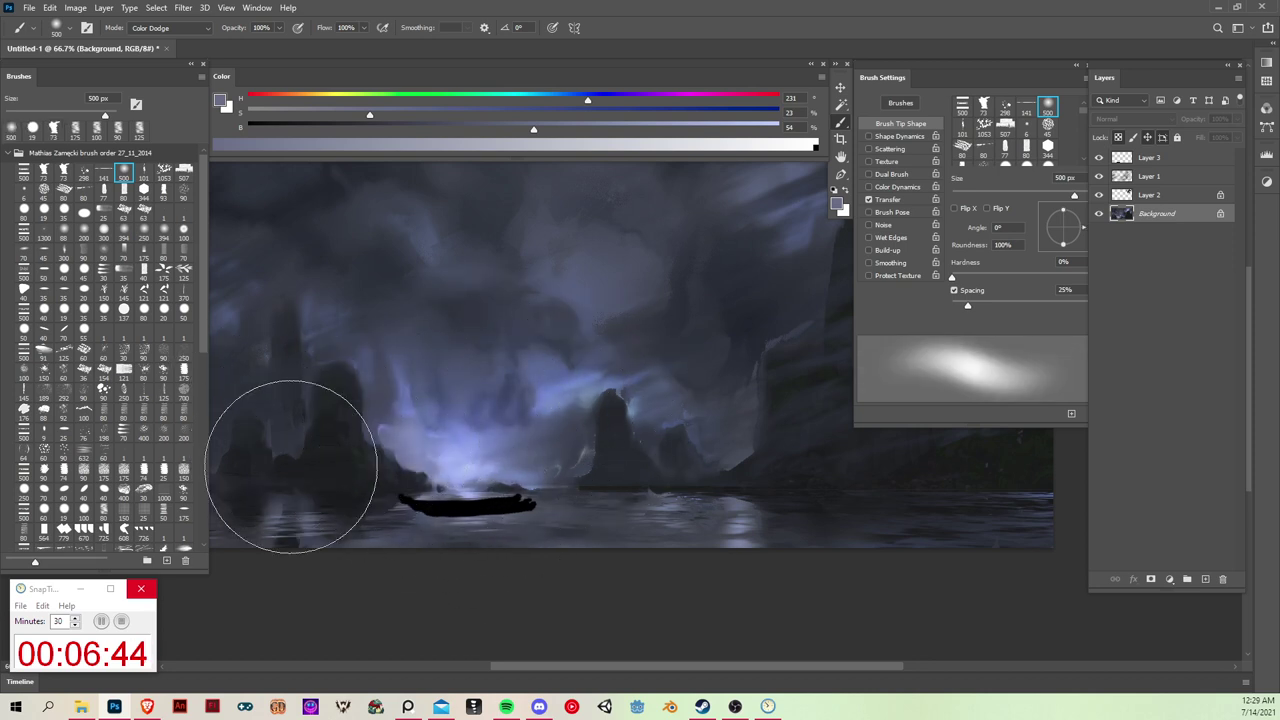
drag(546, 262, 574, 347)
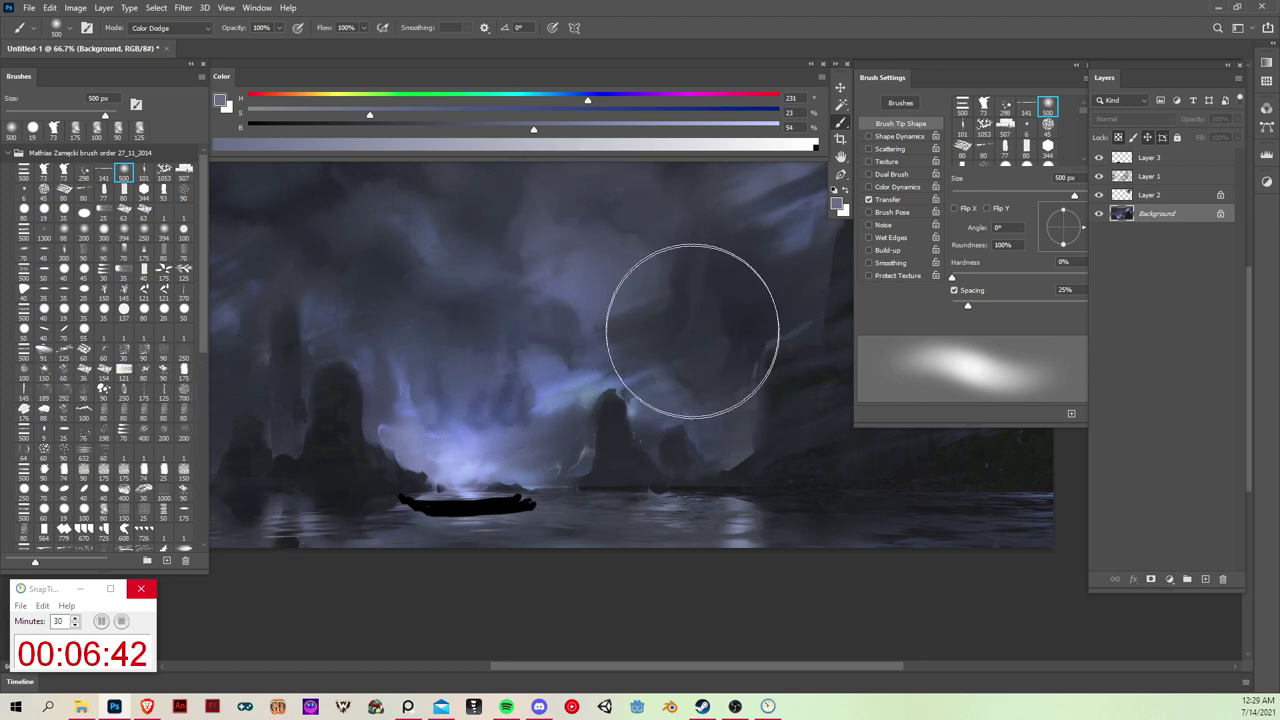
key(w)
click(705, 482)
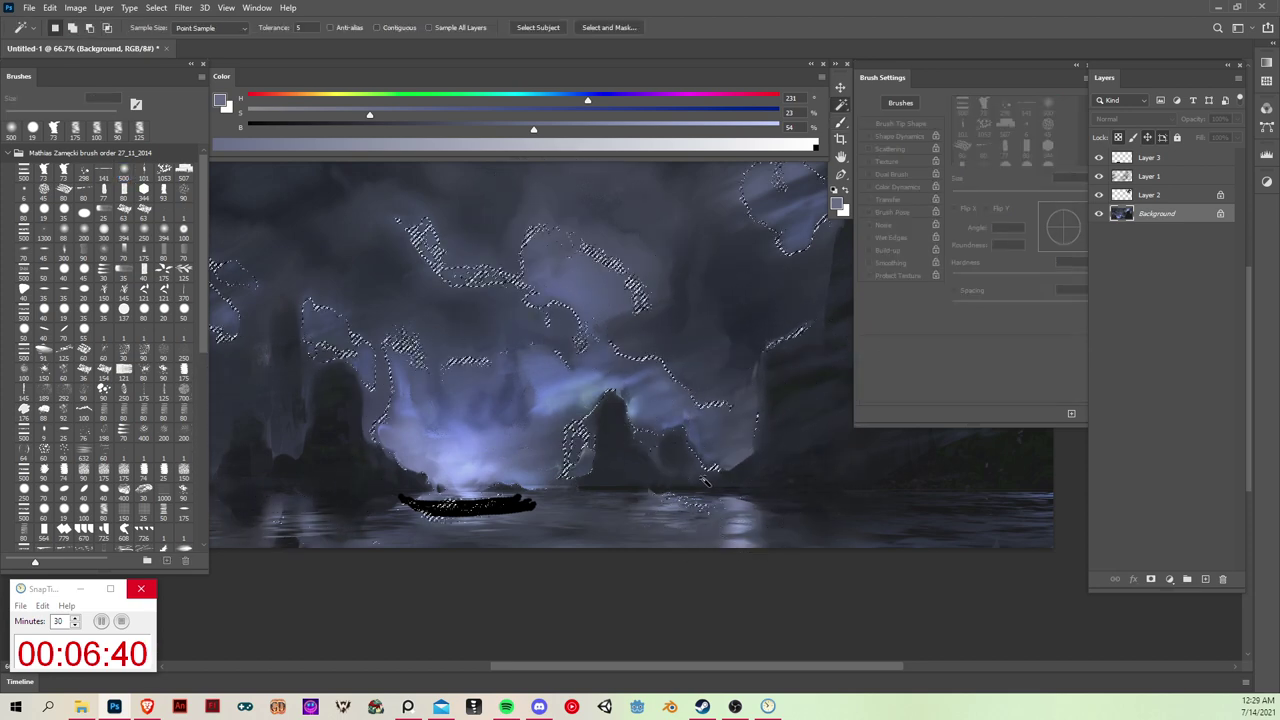
key(b)
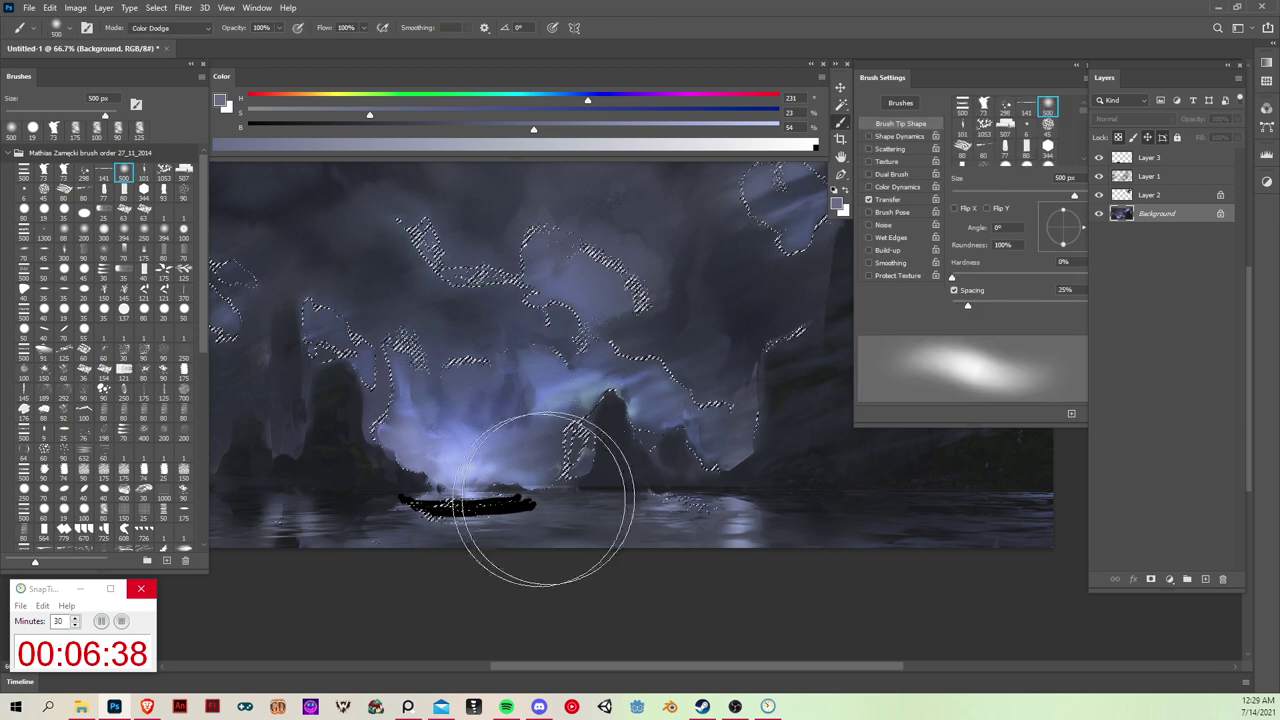
key(ctrl+d)
key(r)
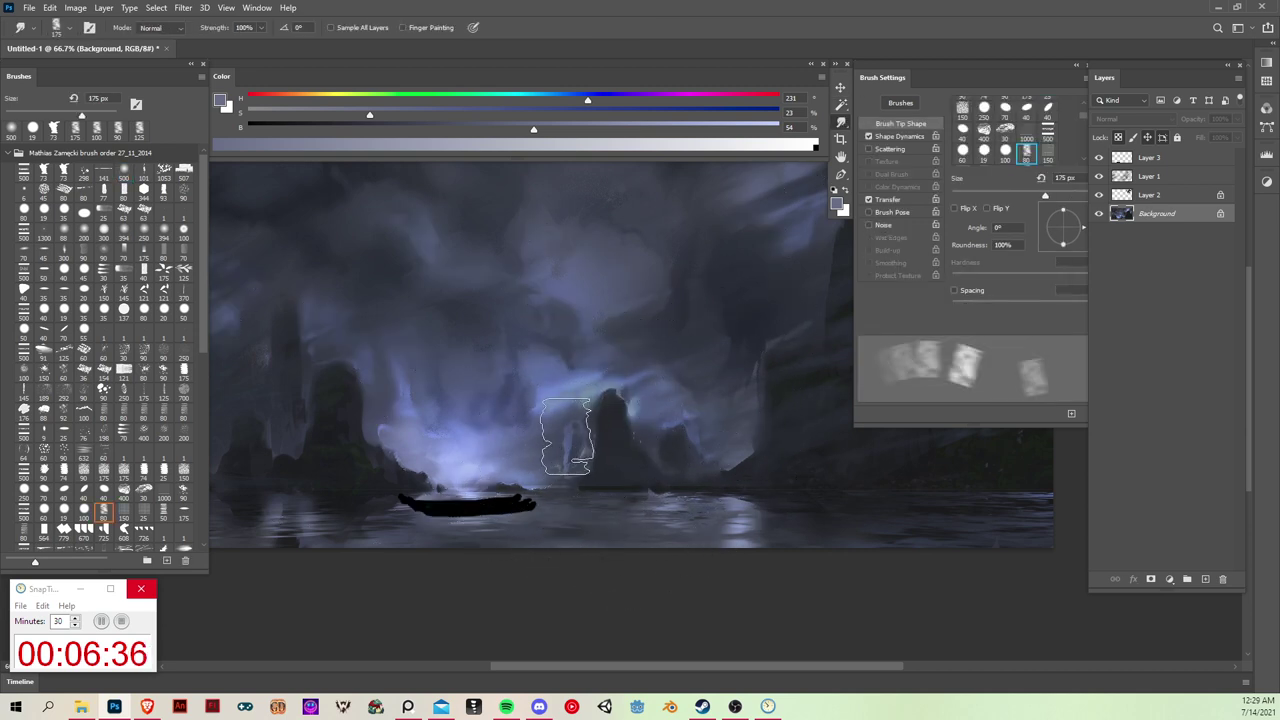
key(v)
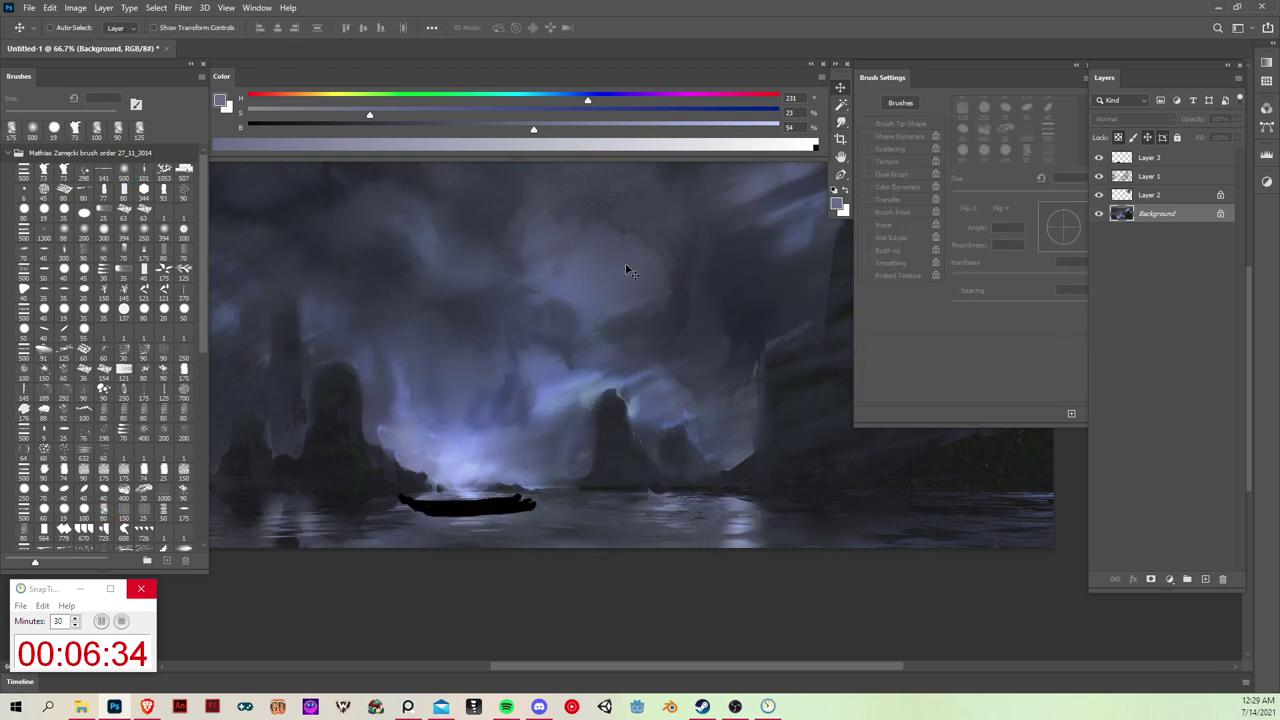
Step: Add a new layer above Layer 3 and set the brush to the 19 px hard round in Normal mode
click(1165, 163)
key(b)
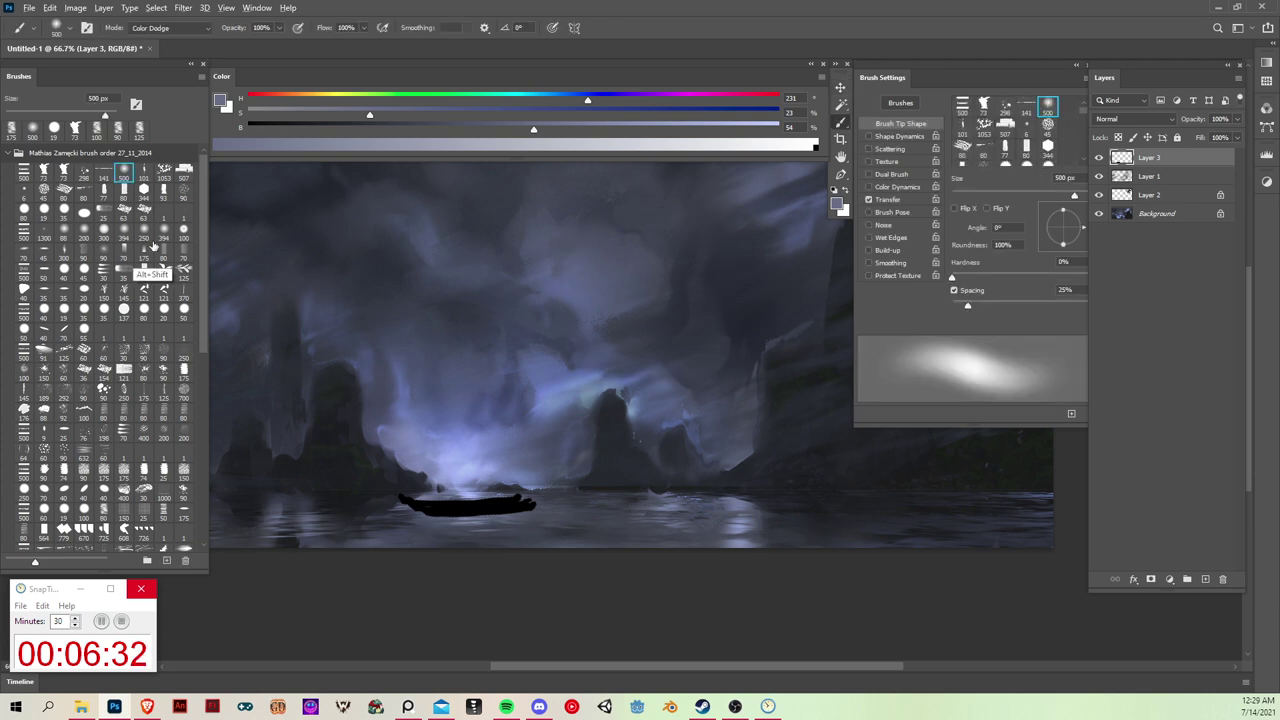
key(alt+shift+b)
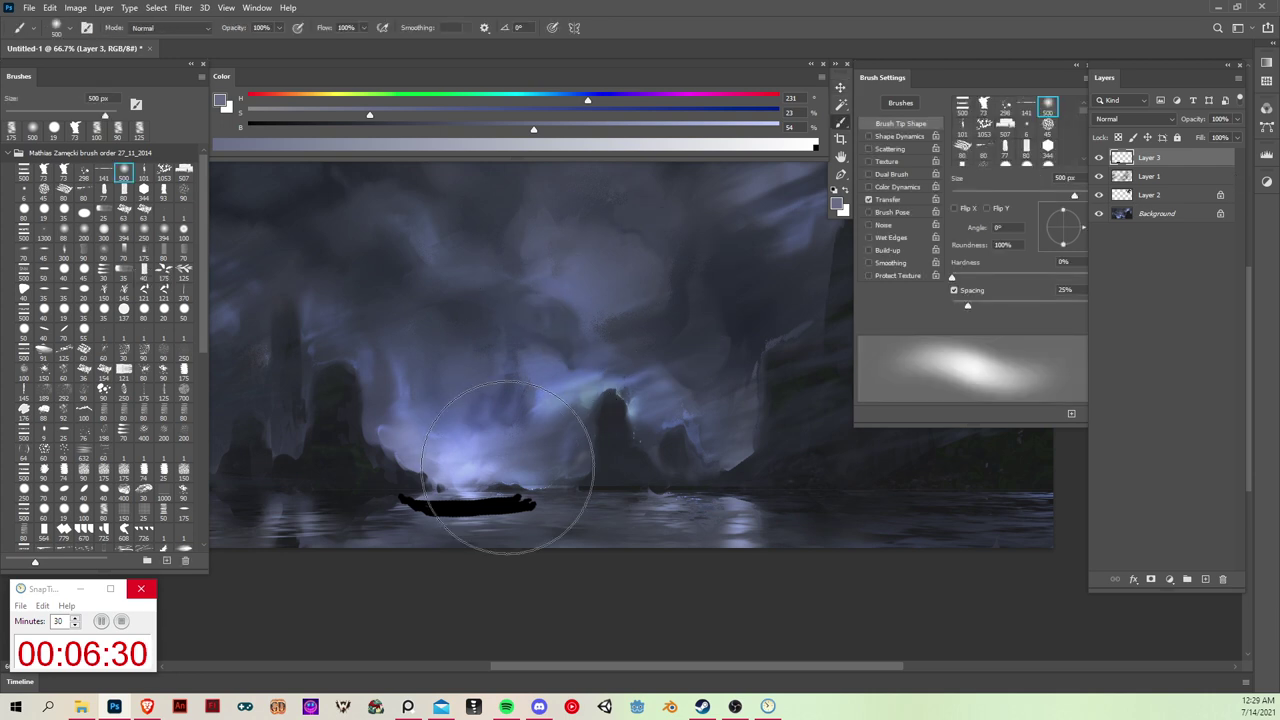
click(43, 212)
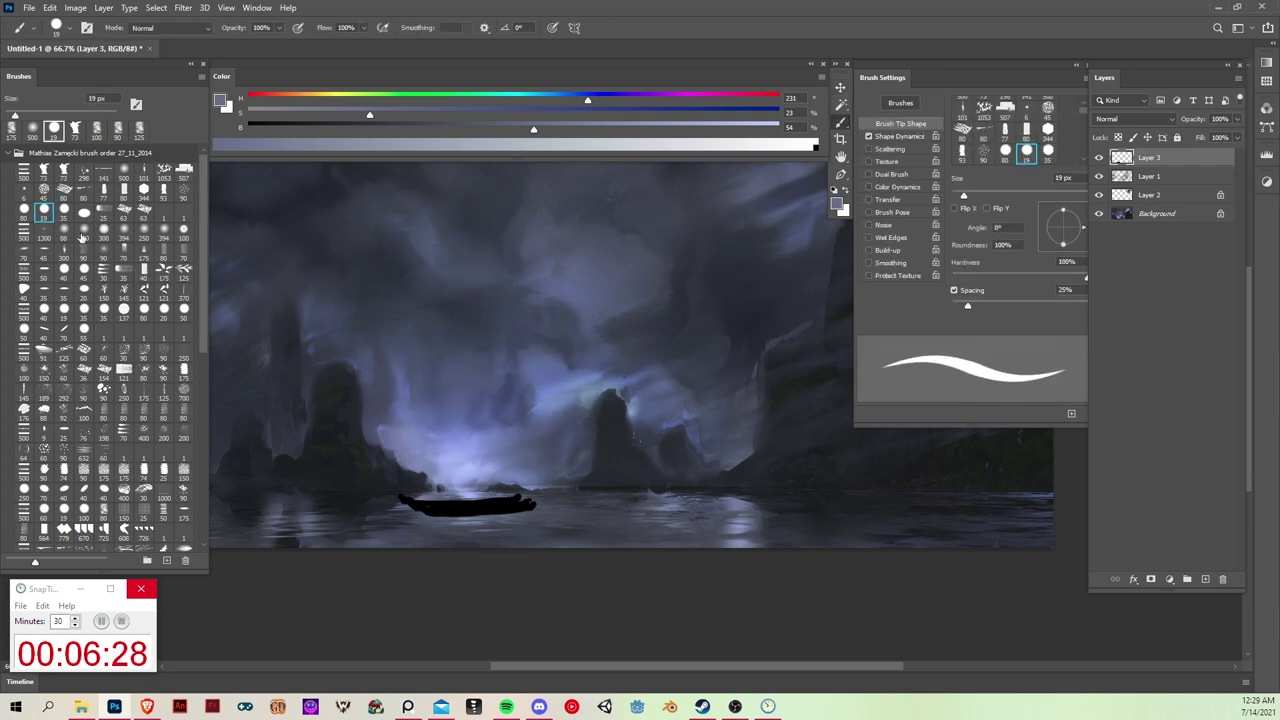
click(1210, 579)
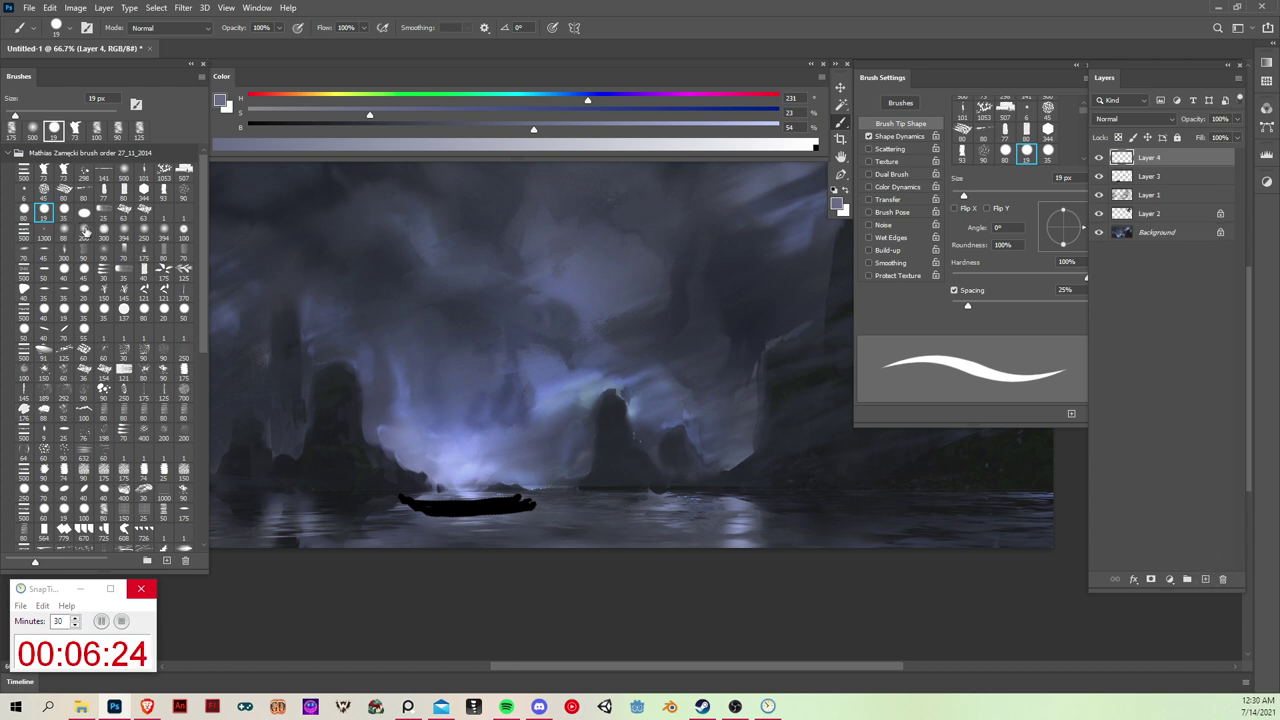
Step: Paint a black standing figure on the boat with the textured brush at 15 px and 10 px, sampling the hull's black
click(43, 171)
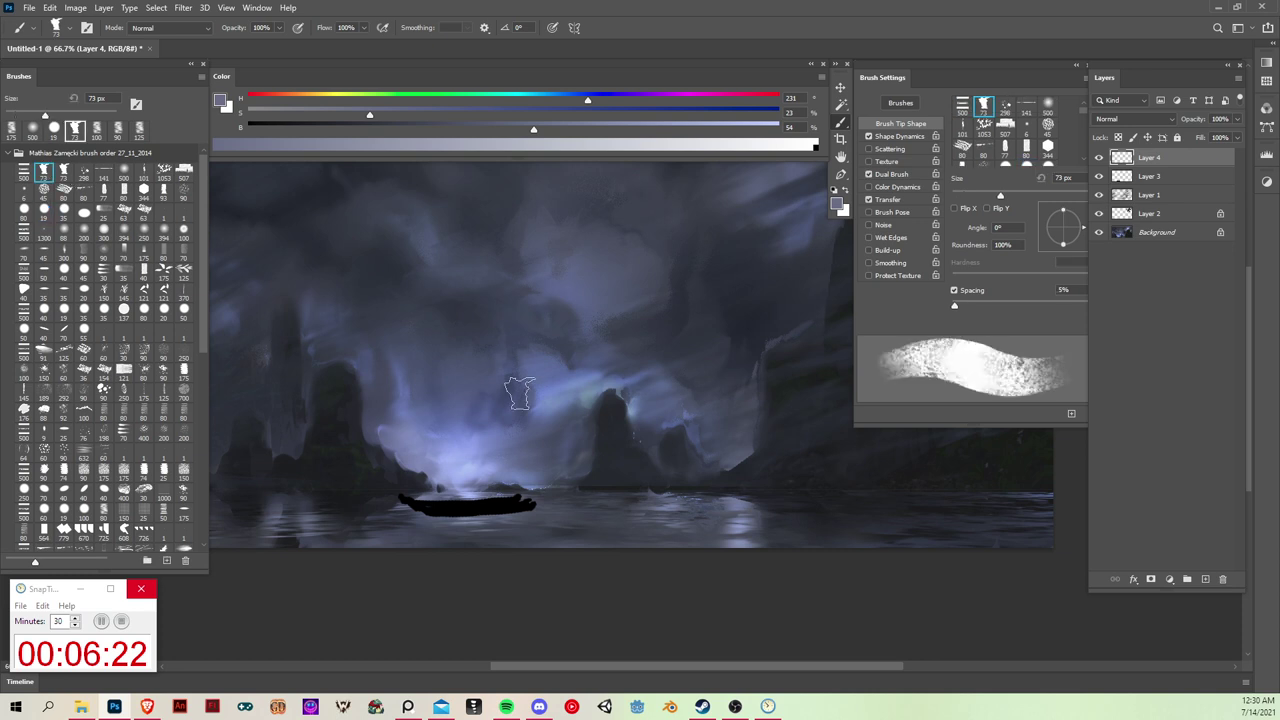
key(bracketleft)
key(bracketleft)
key(bracketleft)
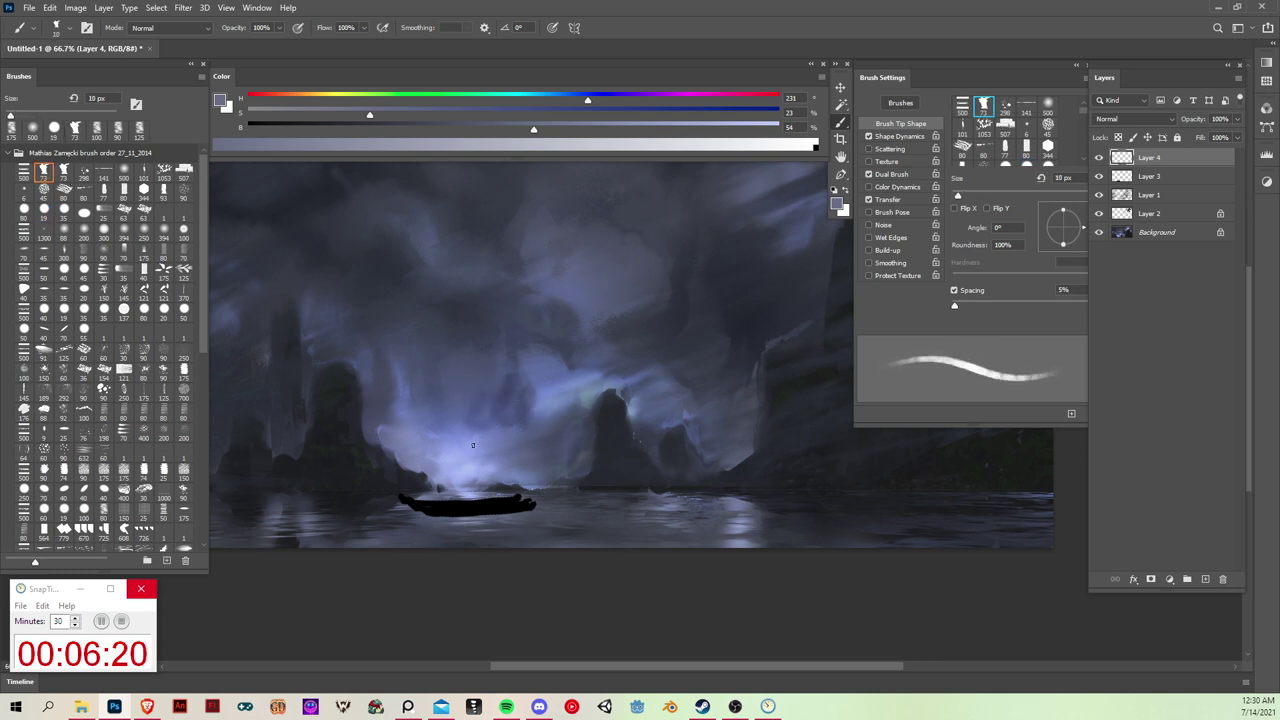
click(468, 436)
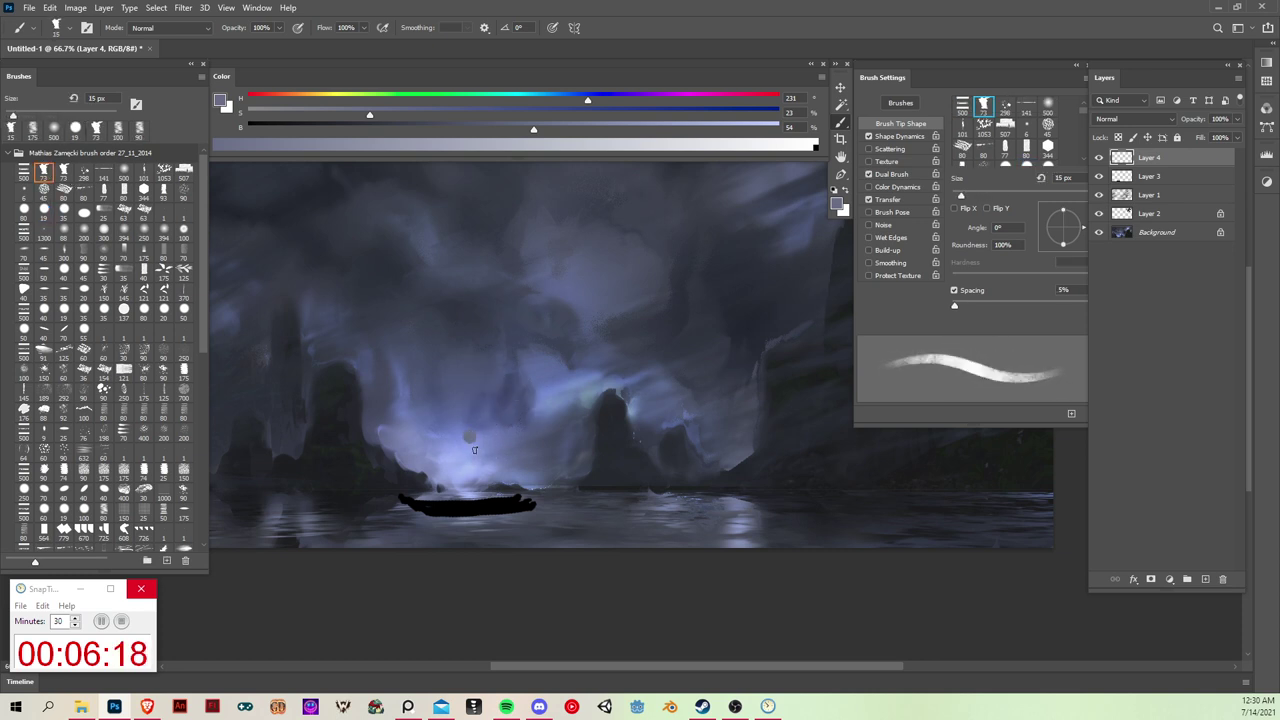
alt+click(469, 508)
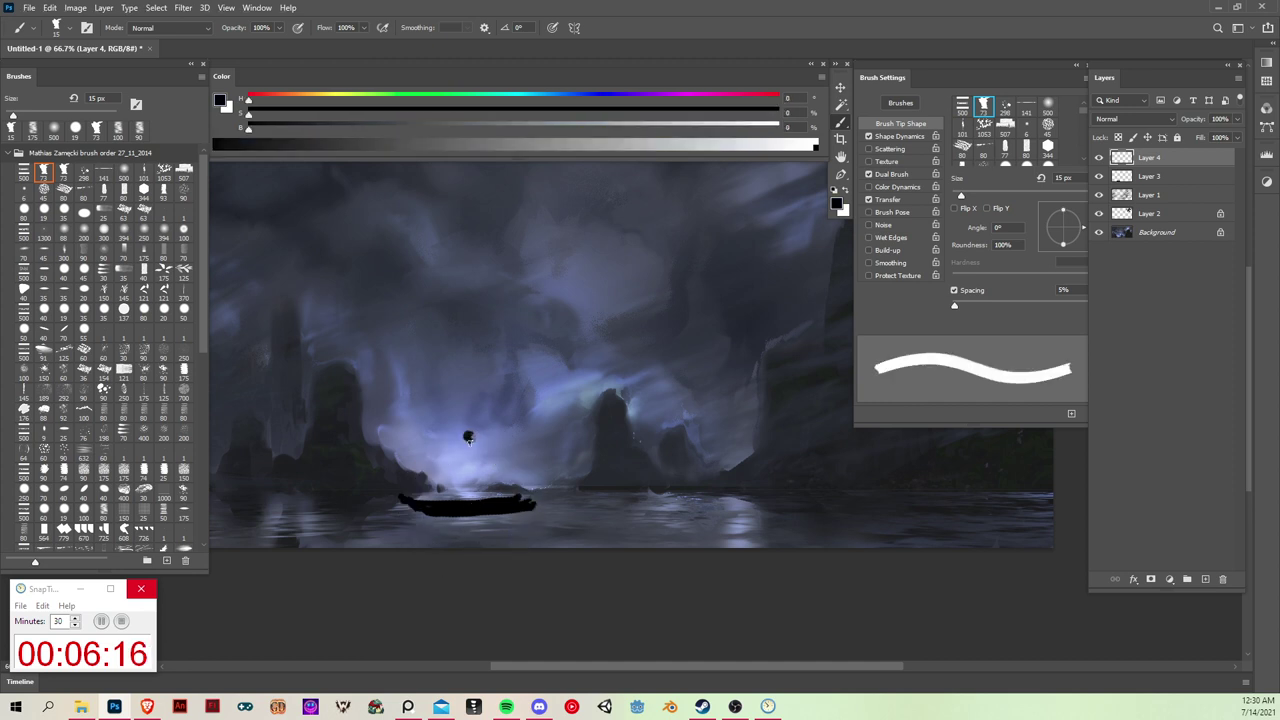
mouse_move(468, 437)
mouse_down()
mouse_move(464, 455)
mouse_move(476, 456)
mouse_move(462, 458)
mouse_move(477, 478)
mouse_move(463, 502)
mouse_move(476, 499)
mouse_up()
key(bracketleft)
key(ctrl+z)
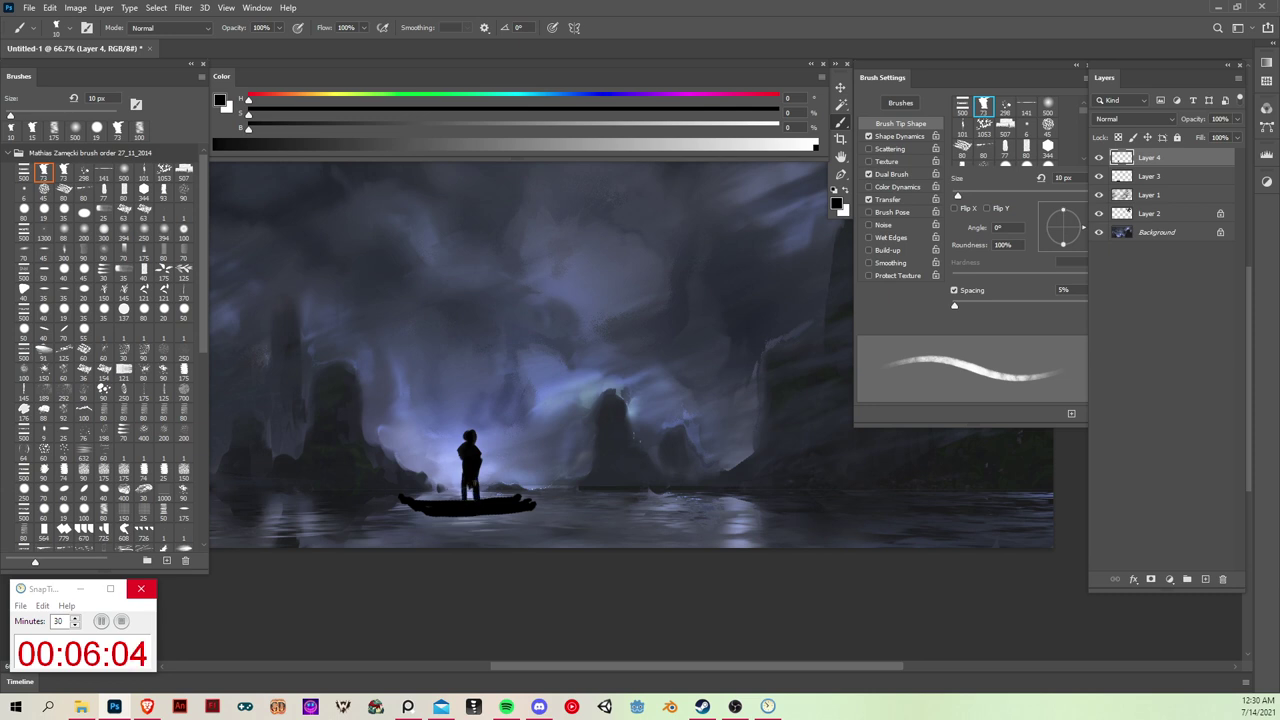
Step: Trim the figure's head with the eraser, using the 19 px hard round tip
key(e)
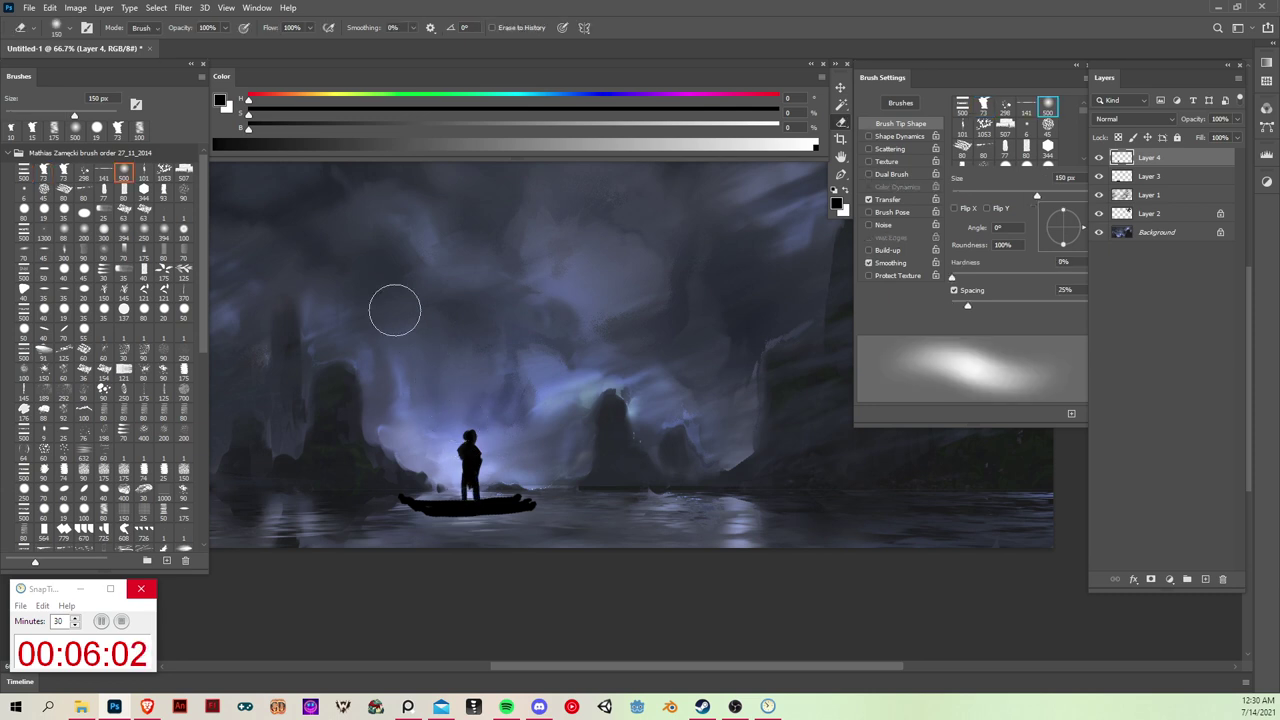
click(44, 210)
drag(476, 433, 473, 428)
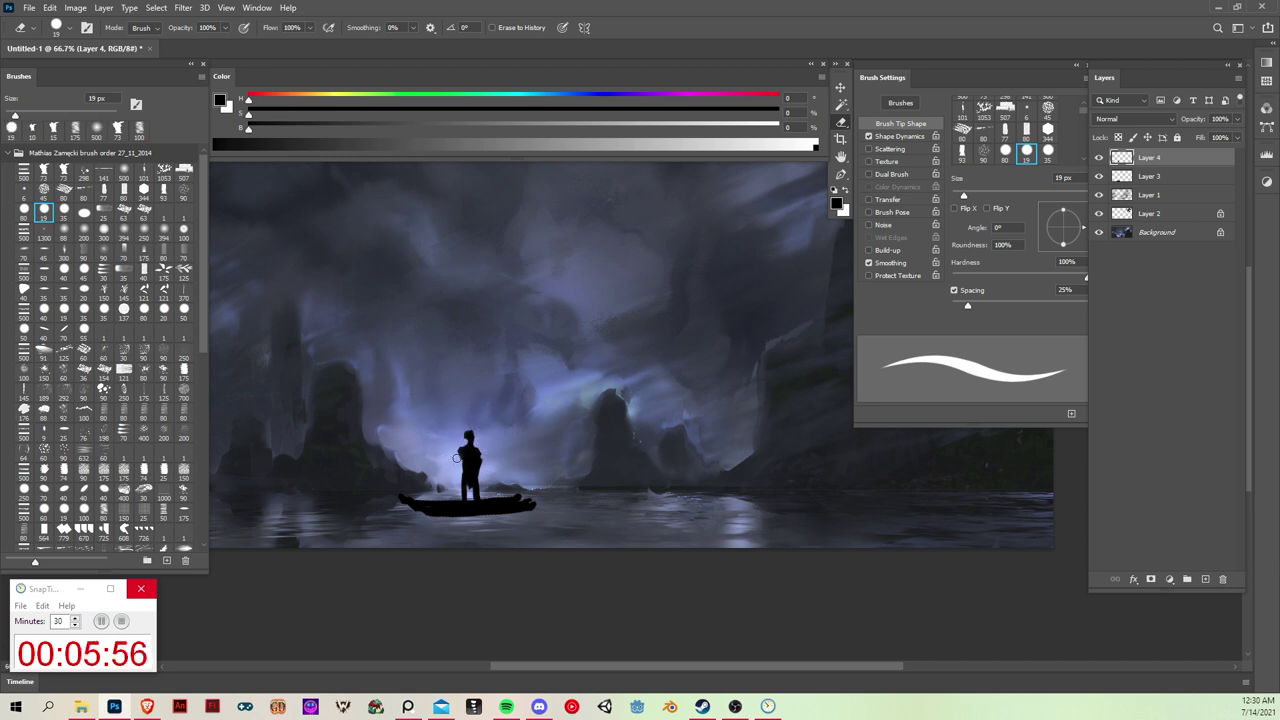
Step: Paint a wide-brimmed, pointed black hat on the figure's head with the 10 px textured brush
key(b)
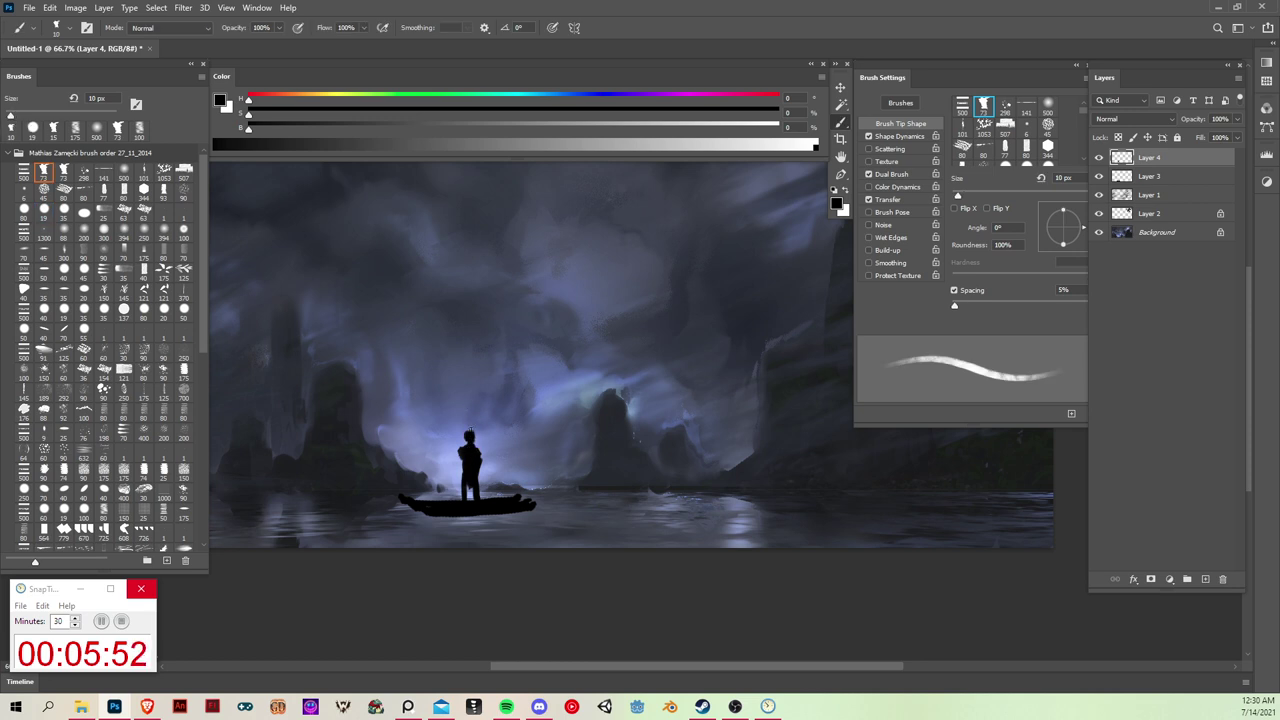
key(l)
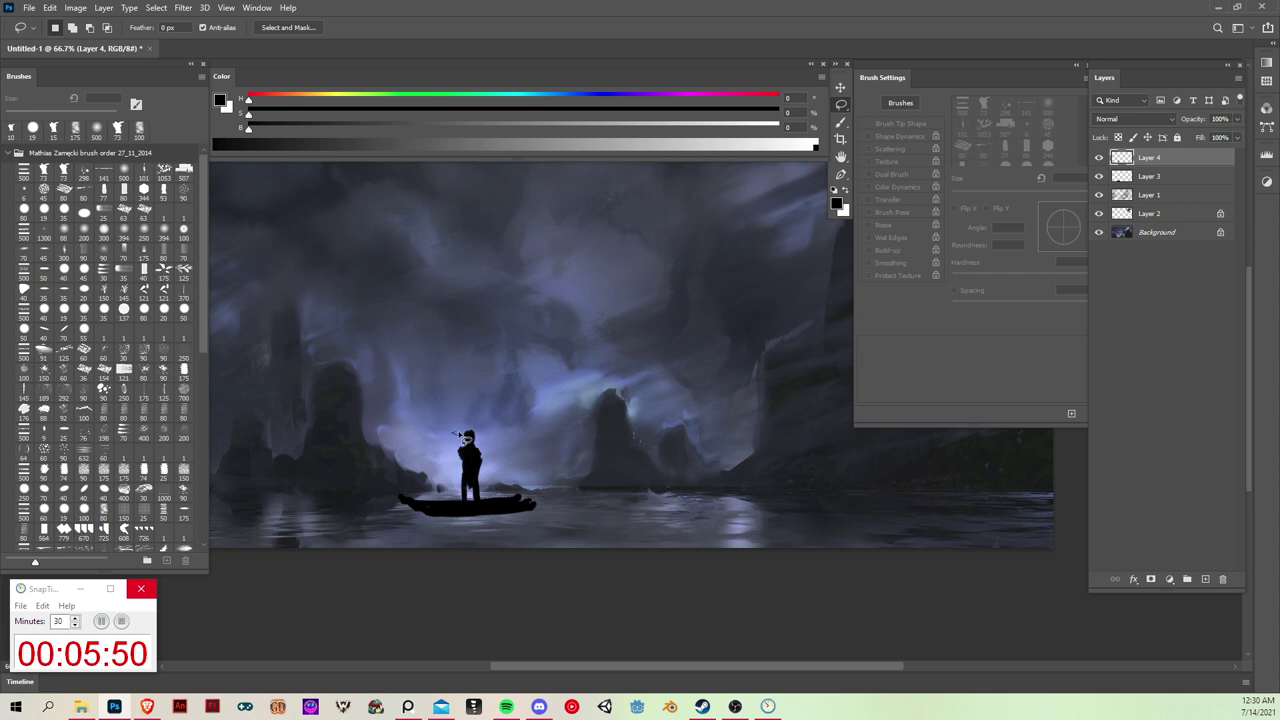
key(b)
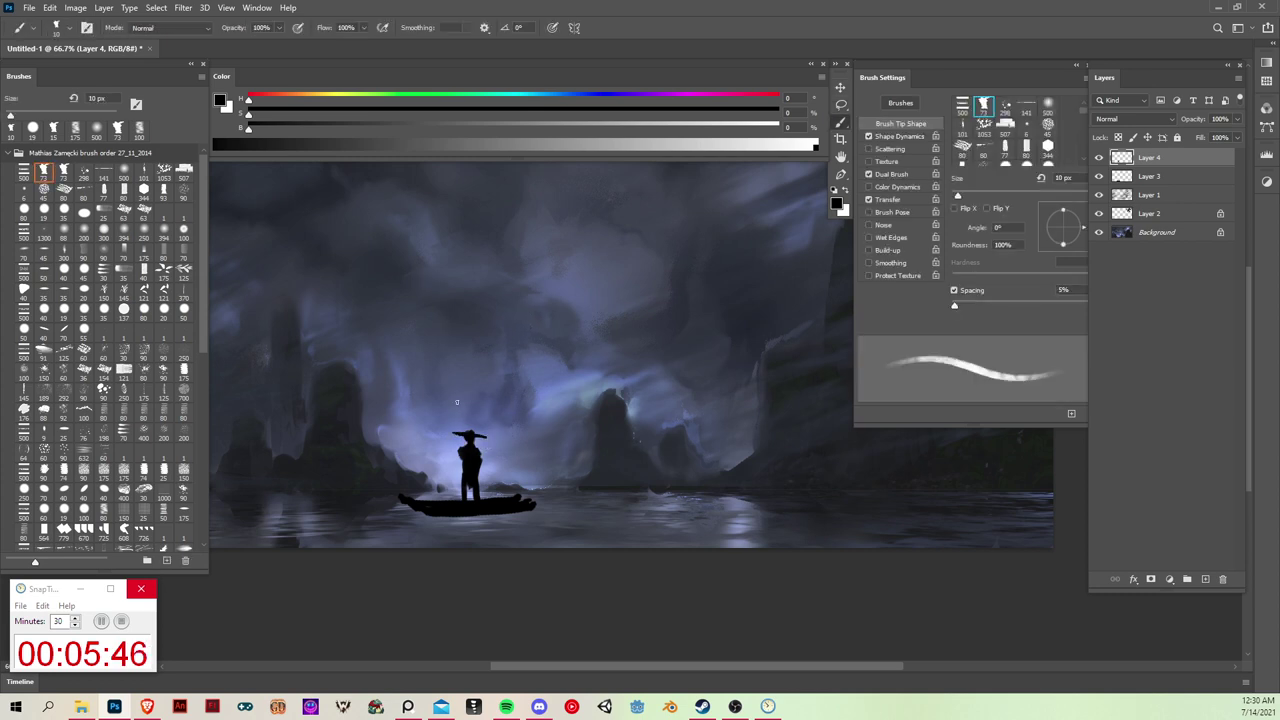
key(l)
key(b)
Step: Paint a raised, bent left arm on the figure with the textured brush at 8 px
key(bracketleft)
key(bracketleft)
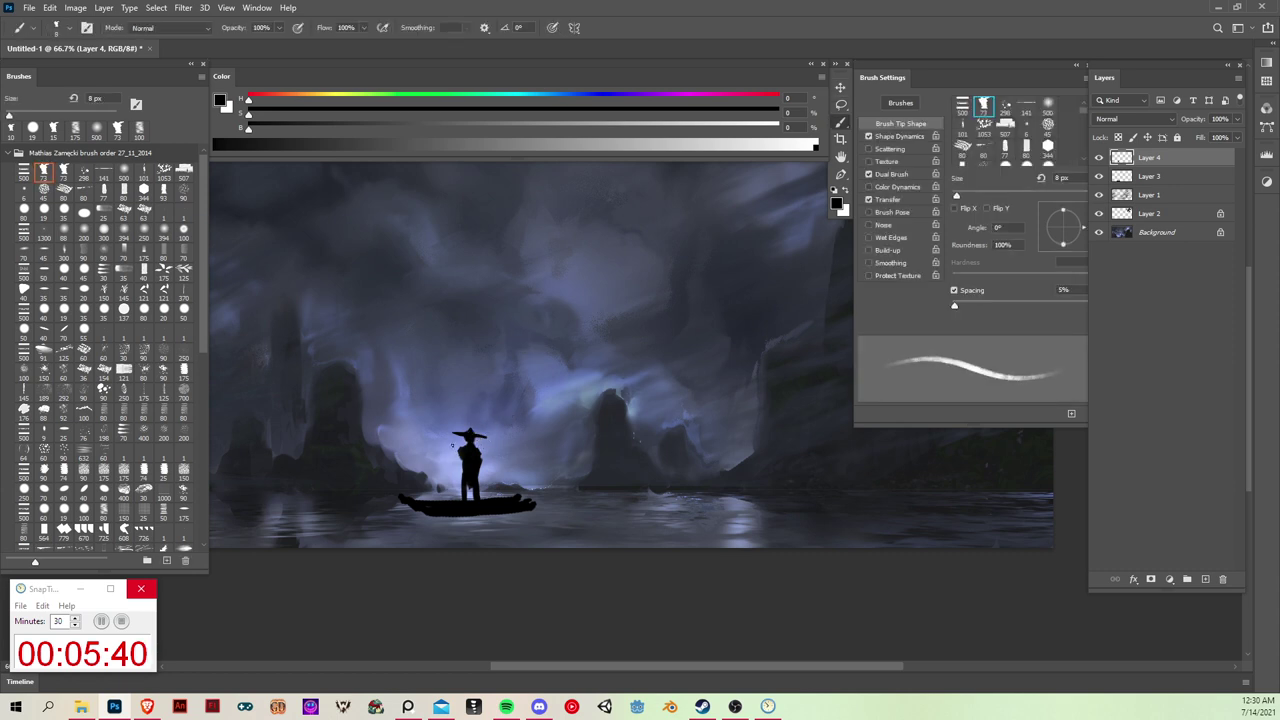
mouse_move(452, 446)
mouse_down()
mouse_move(450, 458)
mouse_move(463, 450)
mouse_up()
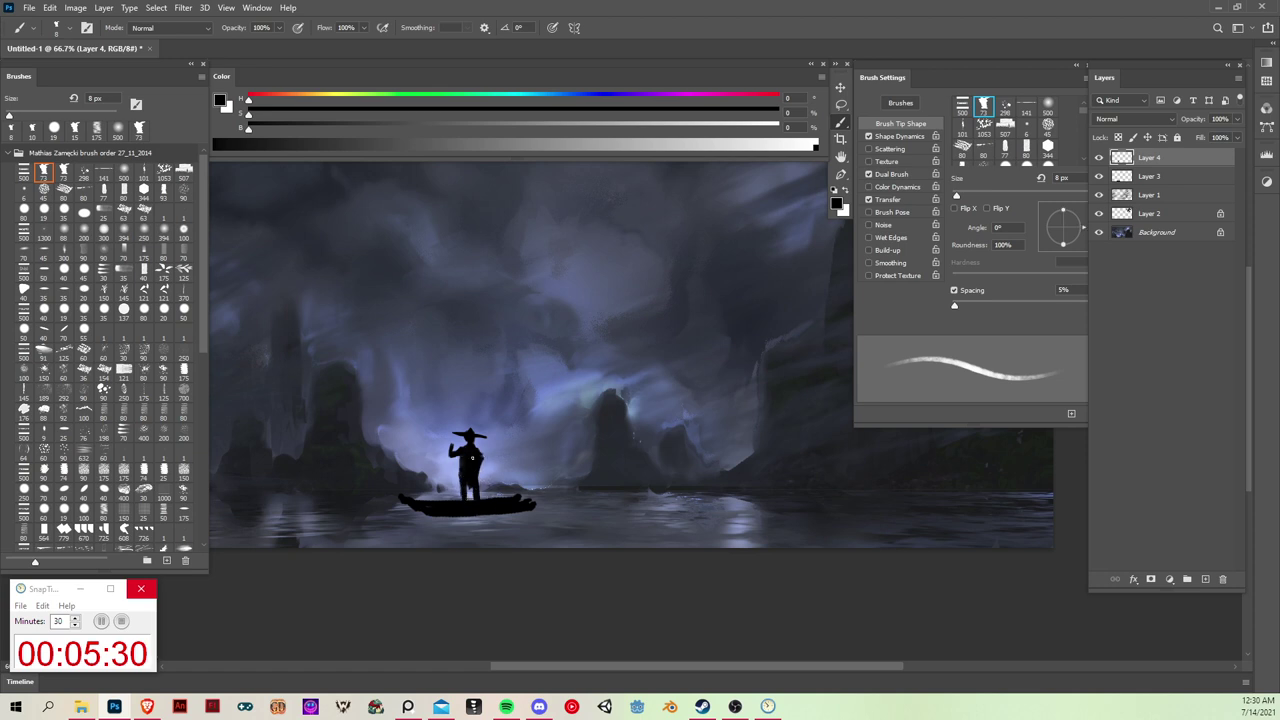
Step: Paint a long slanted black pole across the figure's shoulders with the 19 px hard round brush, rotating the canvas for the stroke and back upright
click(44, 213)
key(r)
drag(657, 348, 711, 157)
drag(655, 471, 612, 393)
key(b)
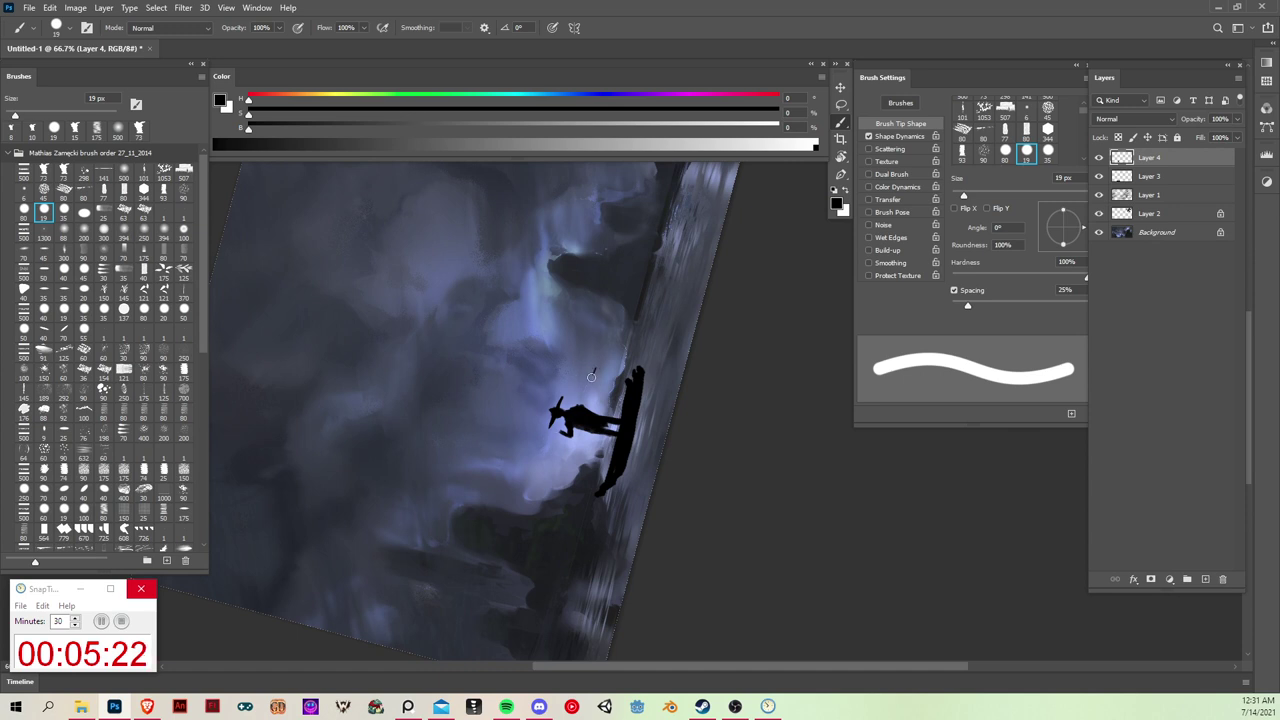
drag(591, 376, 548, 450)
key(r)
drag(690, 450, 546, 503)
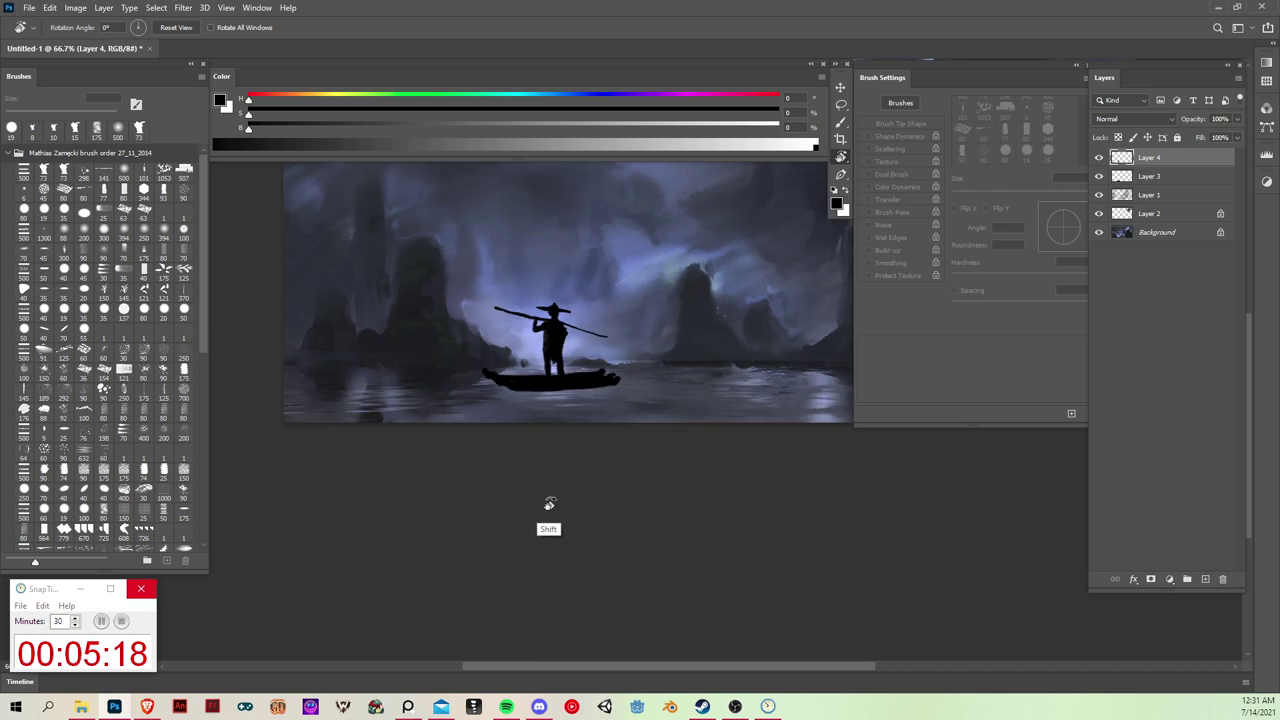
Step: Switch to the textured brush at 10 px and lock the transparent pixels of Layer 4
key(space)
drag(662, 362, 576, 394)
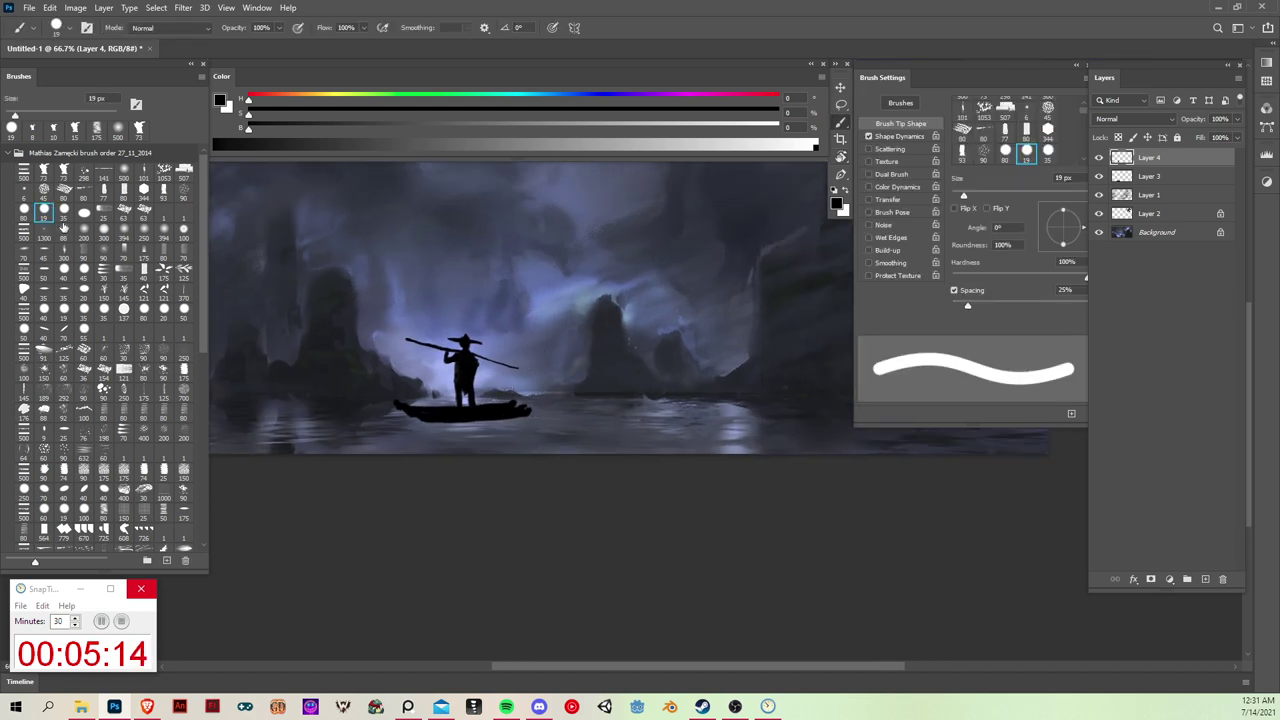
click(44, 172)
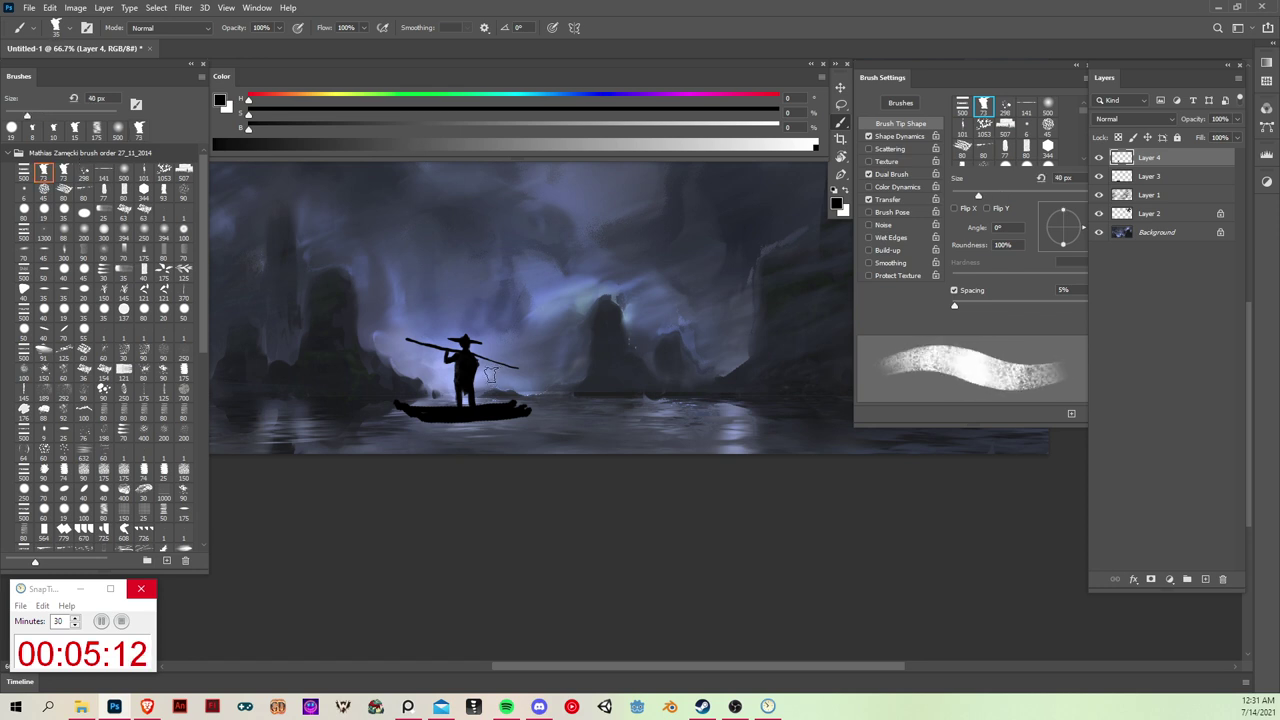
key(bracketleft)
key(bracketleft)
key(bracketleft)
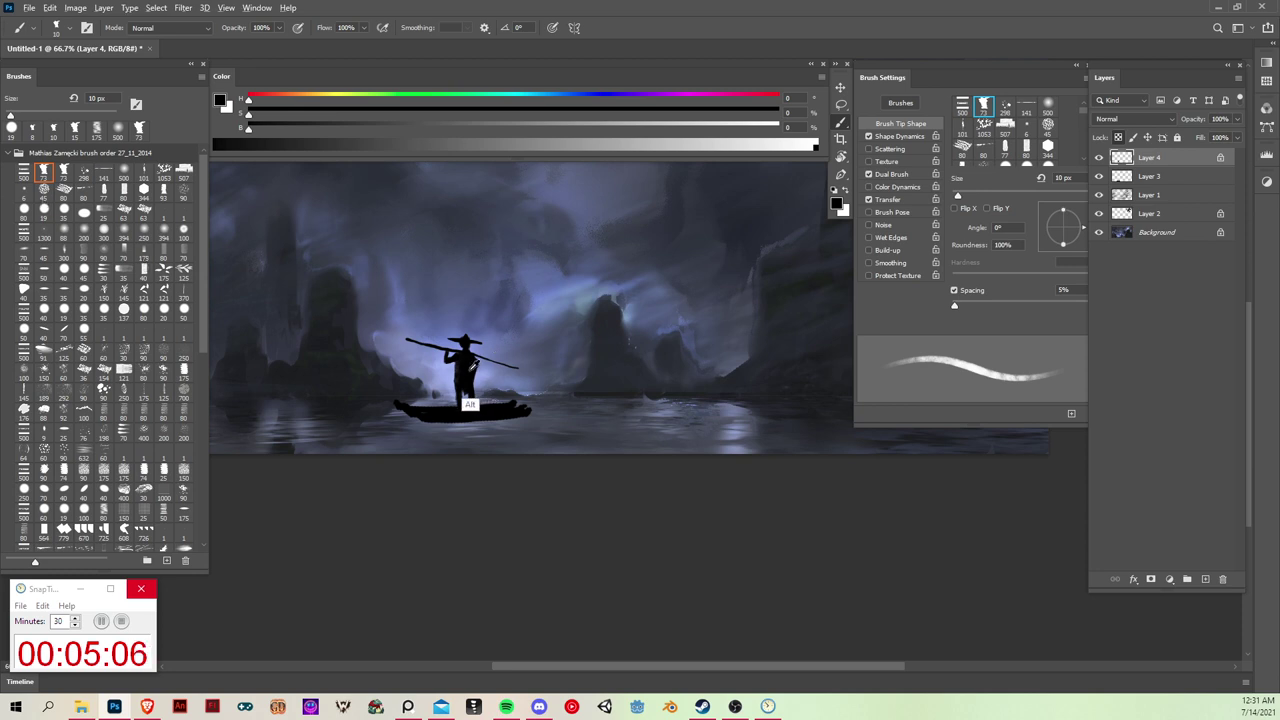
Step: Sample the figure's black and shift it to a dark blue-grey with hue 217, saturation 9 and brightness 14
alt+click(467, 371)
click(567, 100)
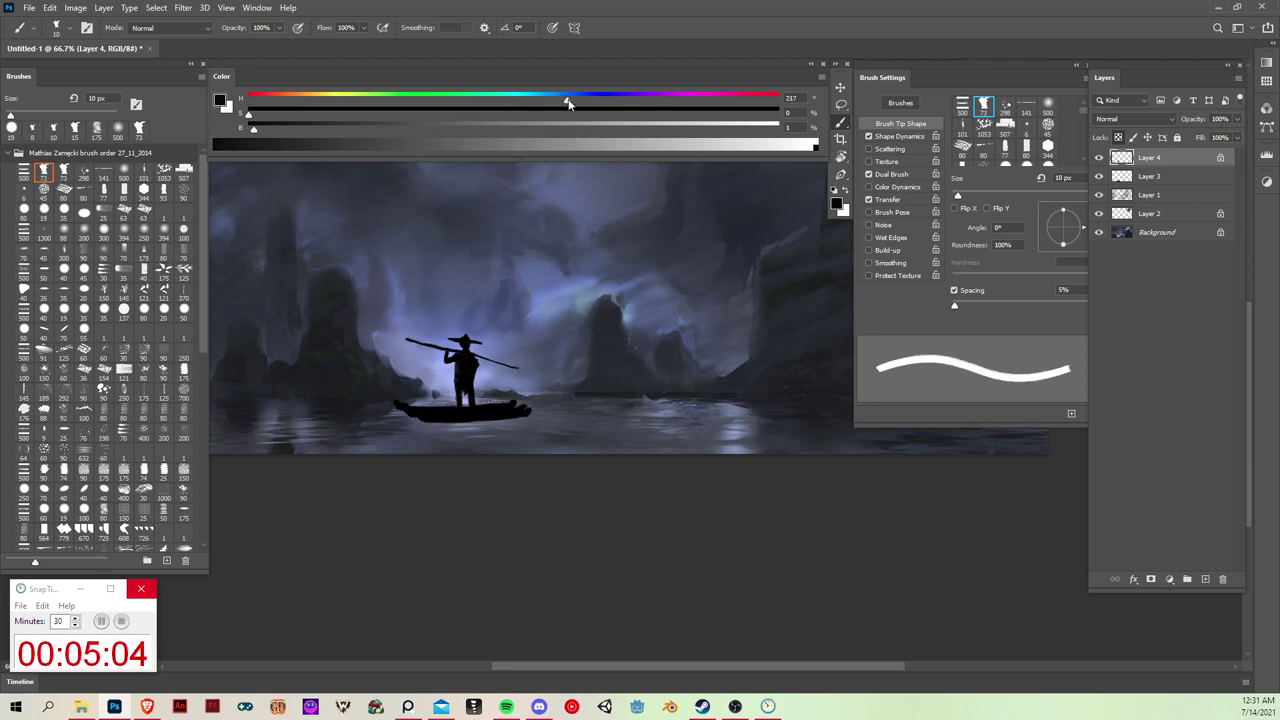
click(276, 113)
click(322, 125)
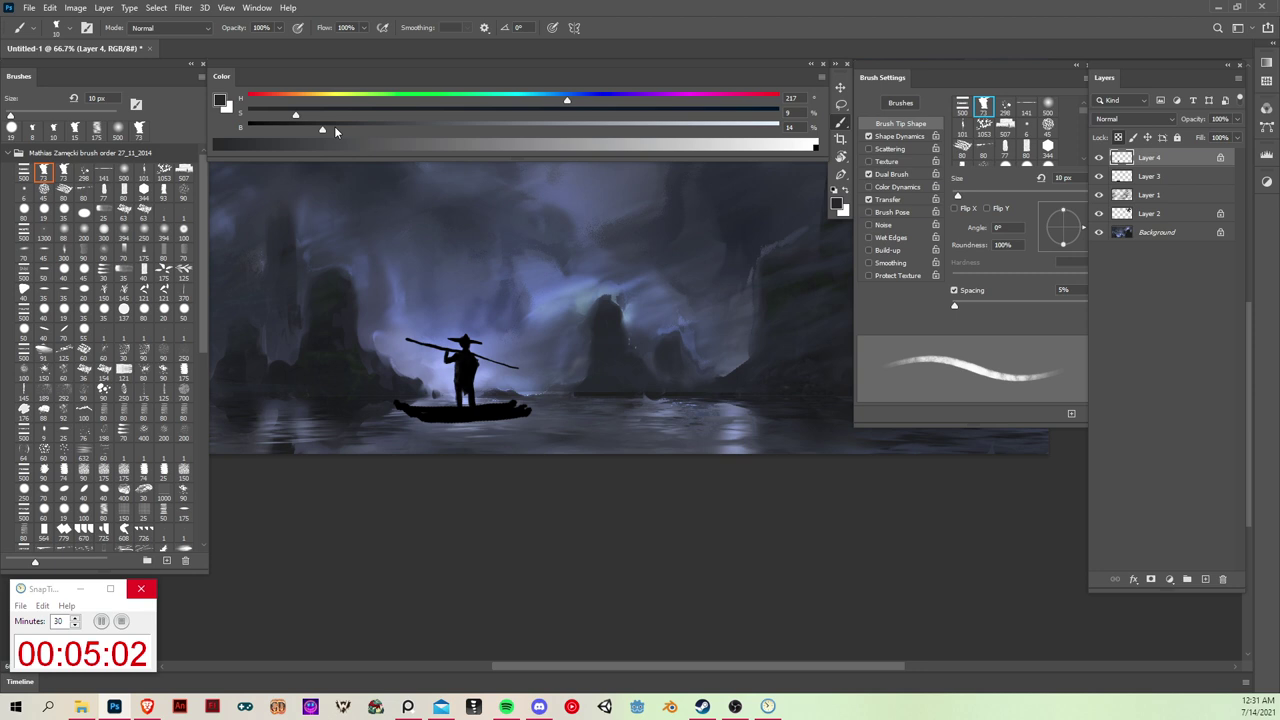
Step: Shade the figure's legs dark blue at saturation 34, then sample the torso colour and set its brightness to 7 for the body shading
click(427, 109)
drag(458, 382, 464, 394)
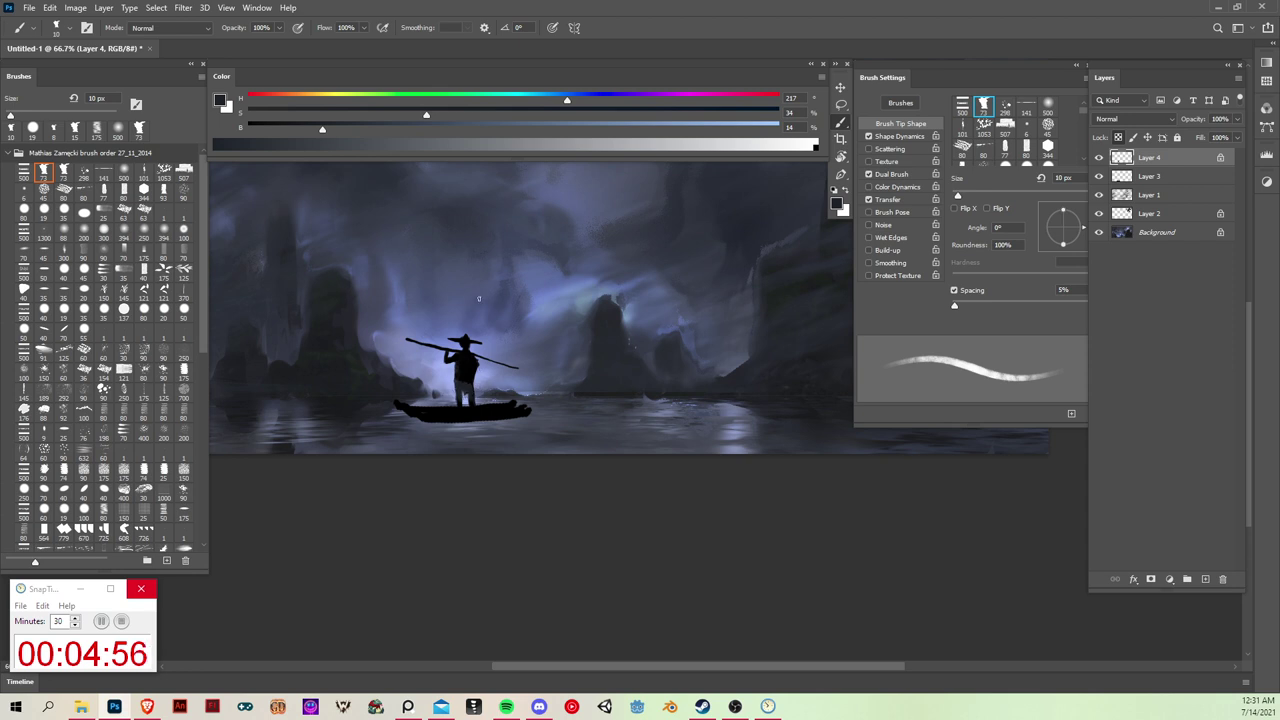
alt+click(465, 369)
click(284, 126)
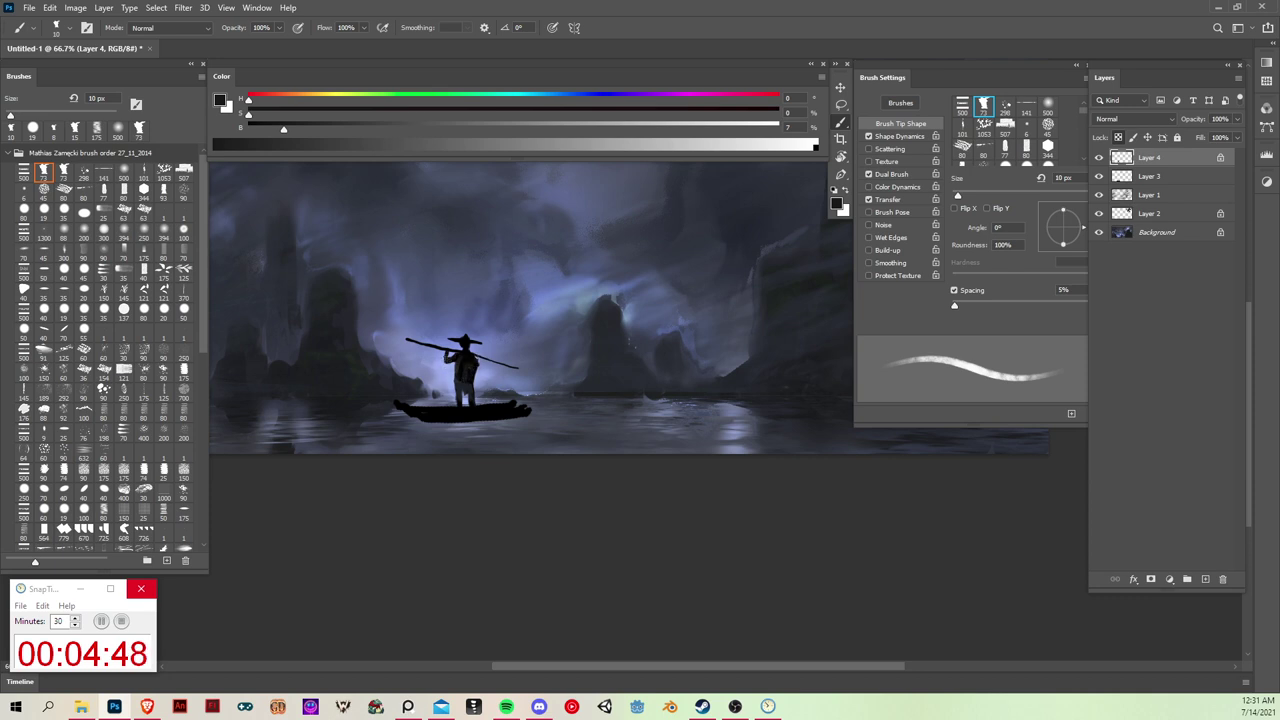
Step: Sample the figure's black, mix a brown with hue 37, saturation 41 and brightness 31, and paint the face under the hat
alt+click(467, 343)
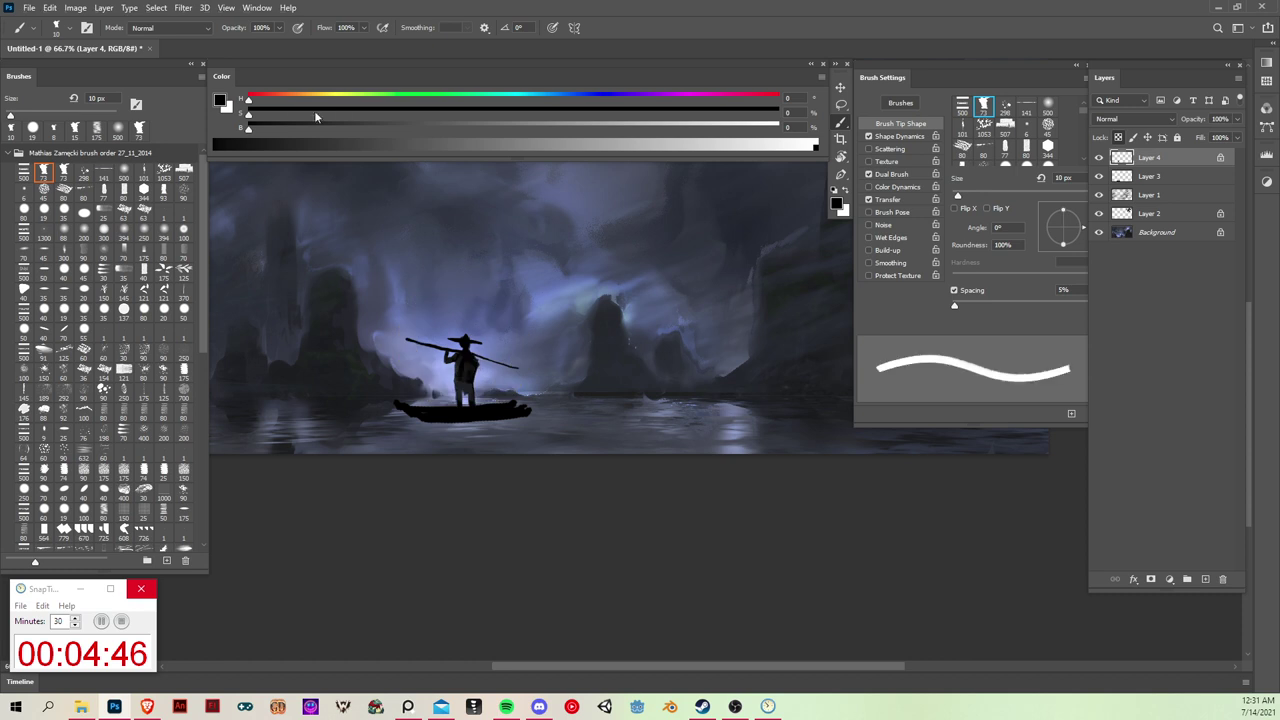
click(302, 98)
click(463, 112)
click(410, 125)
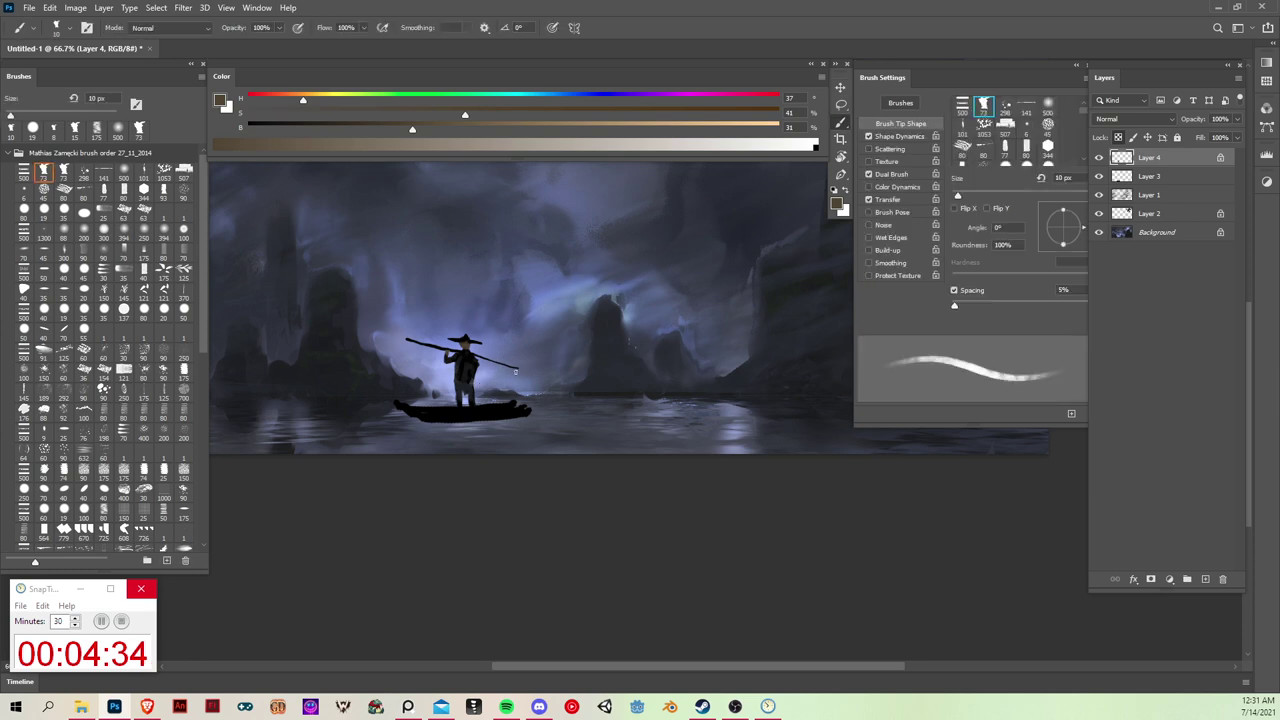
Step: Paint a coat behind the figure on a new layer below Layer 4 in dark brown with hue 21, saturation 32 and brightness 21
click(1168, 177)
click(1205, 579)
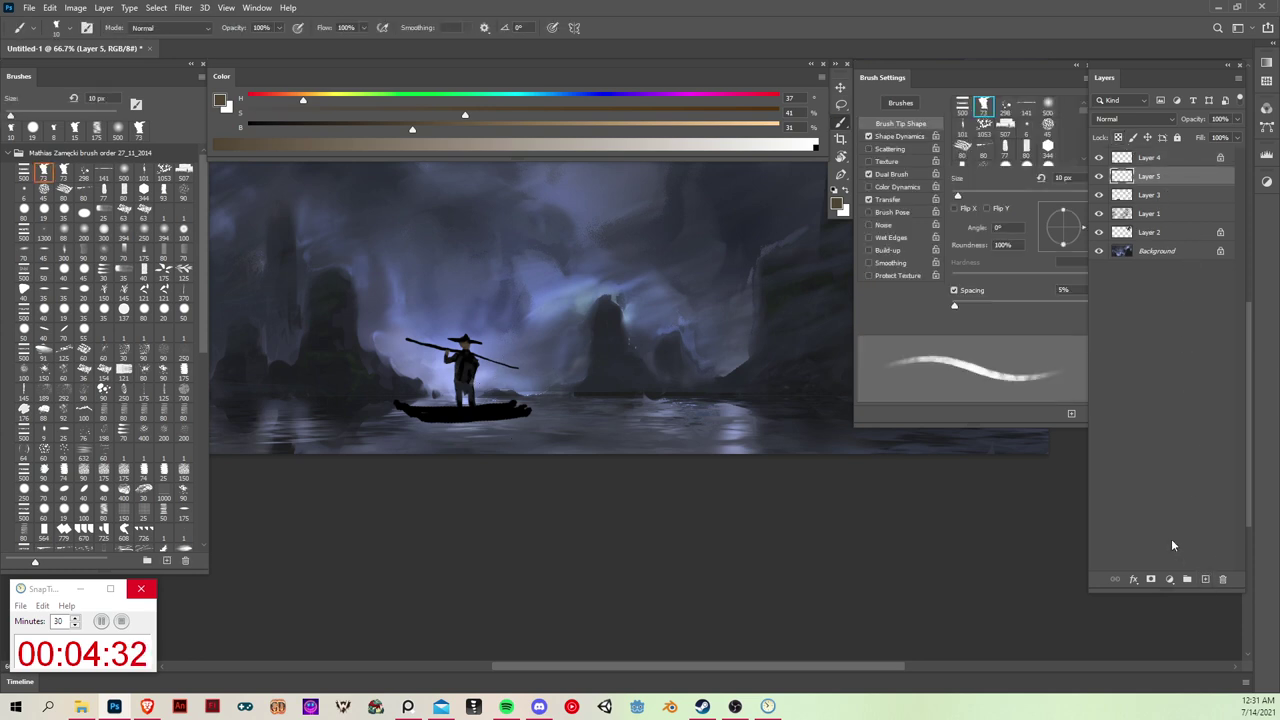
alt+click(481, 347)
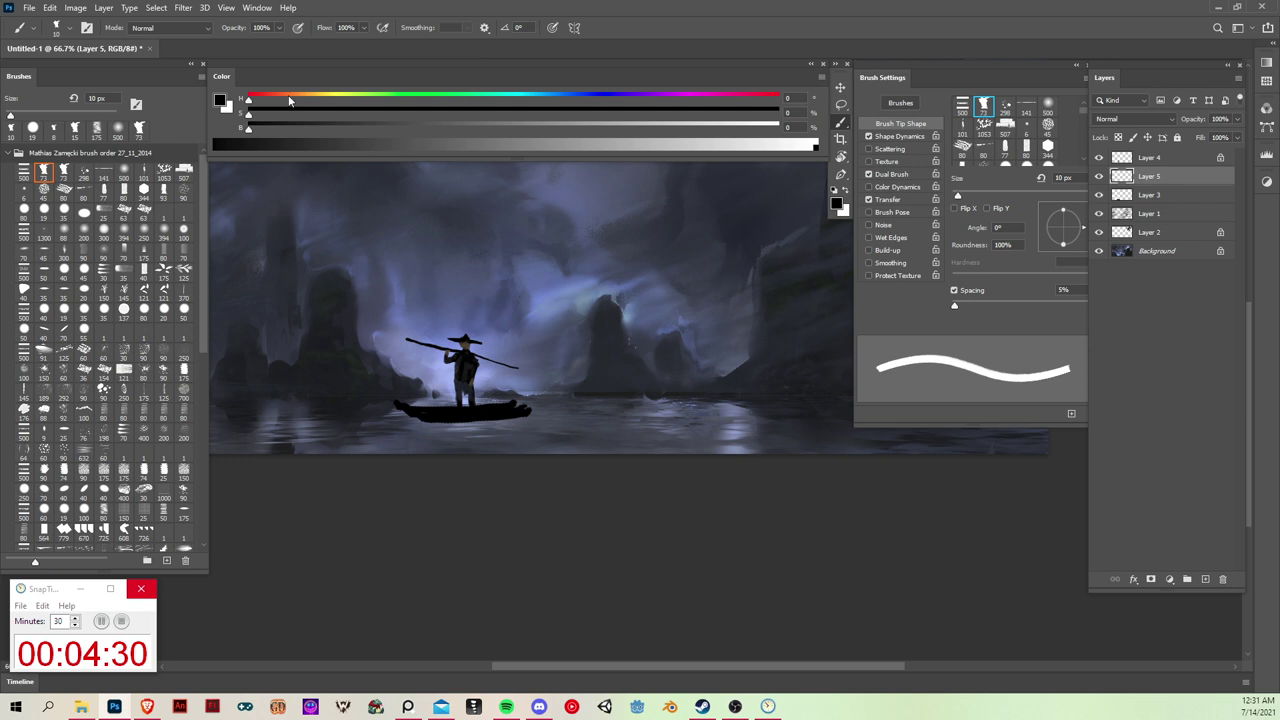
click(280, 99)
click(500, 113)
click(357, 127)
click(419, 114)
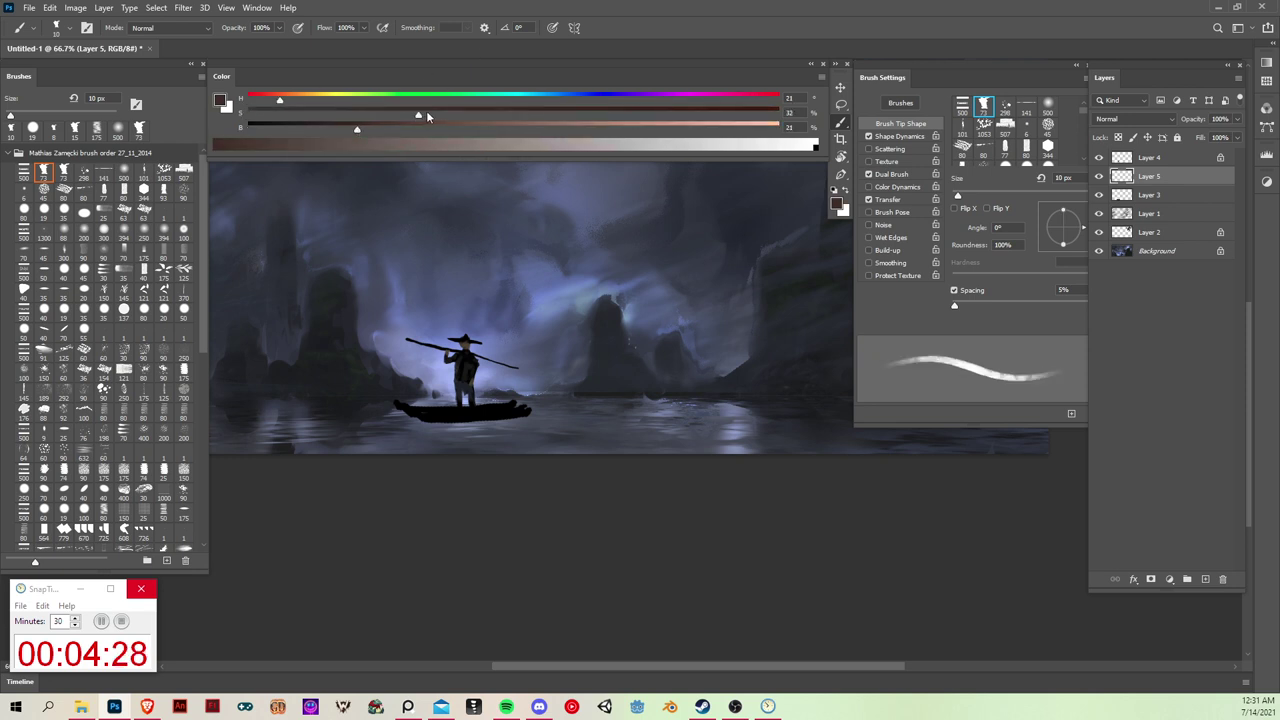
drag(456, 362, 457, 385)
drag(474, 376, 476, 398)
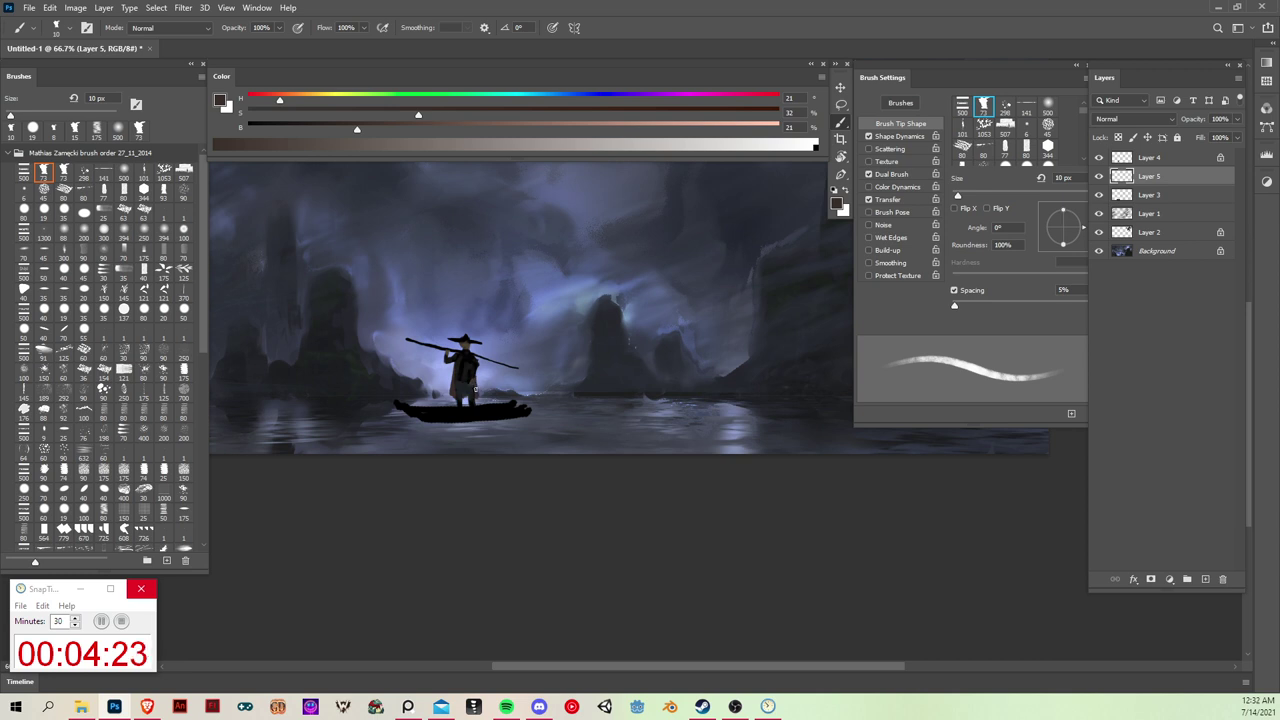
Step: Merge the figure's Layer 4 down into the coat layer, Layer 5
click(1148, 158)
key(ctrl+e)
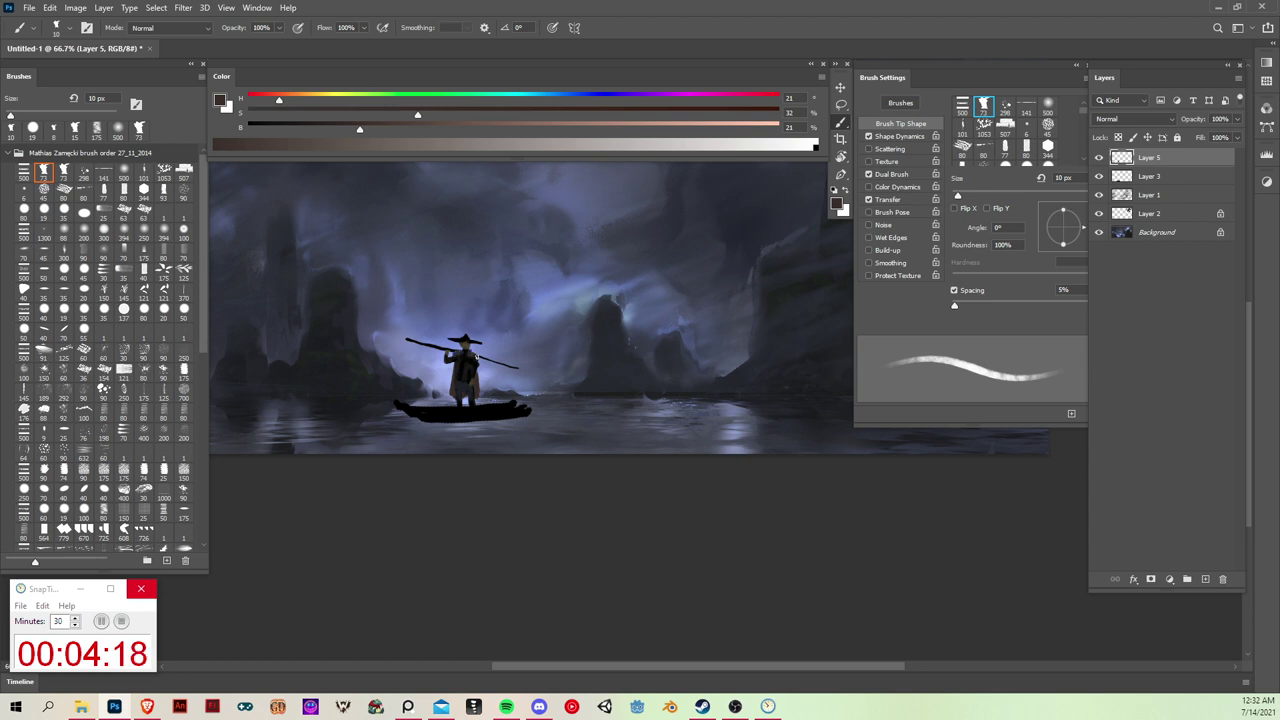
key(ctrl+z)
key(ctrl+z)
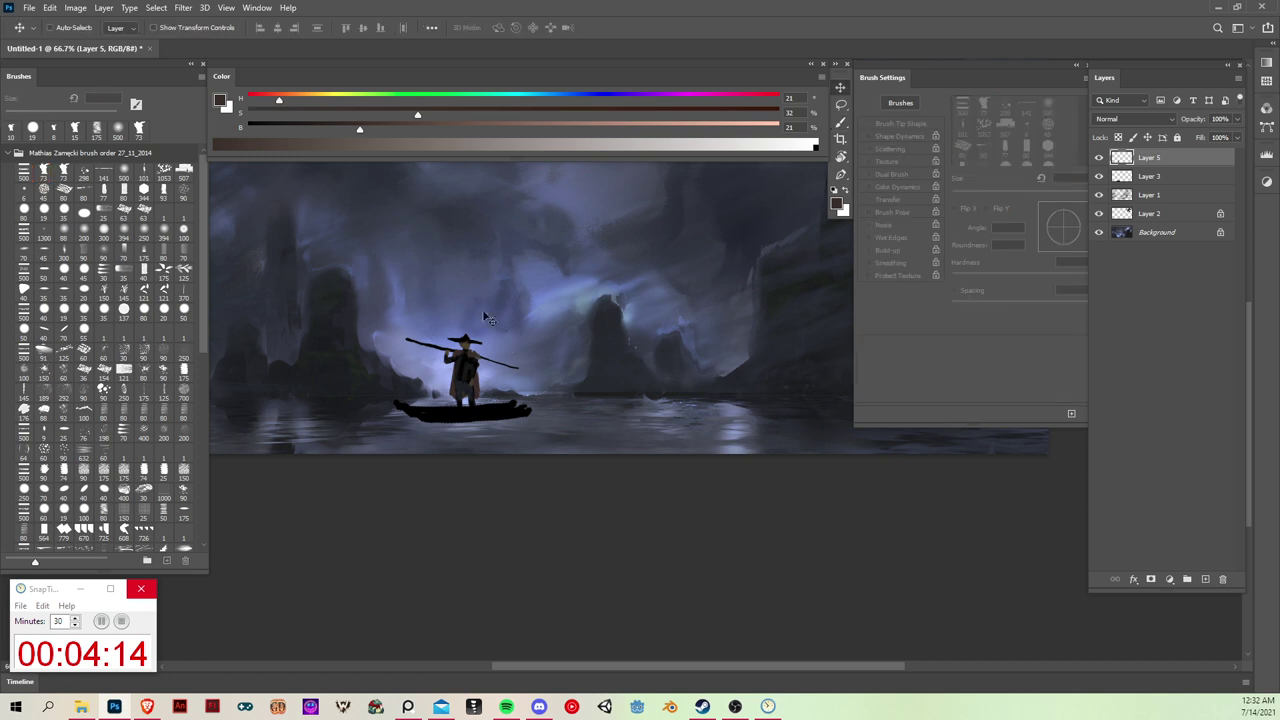
Step: Paint a small red accent on the hat with the 19 px hard round brush at saturation 50 and brightness 49
click(44, 210)
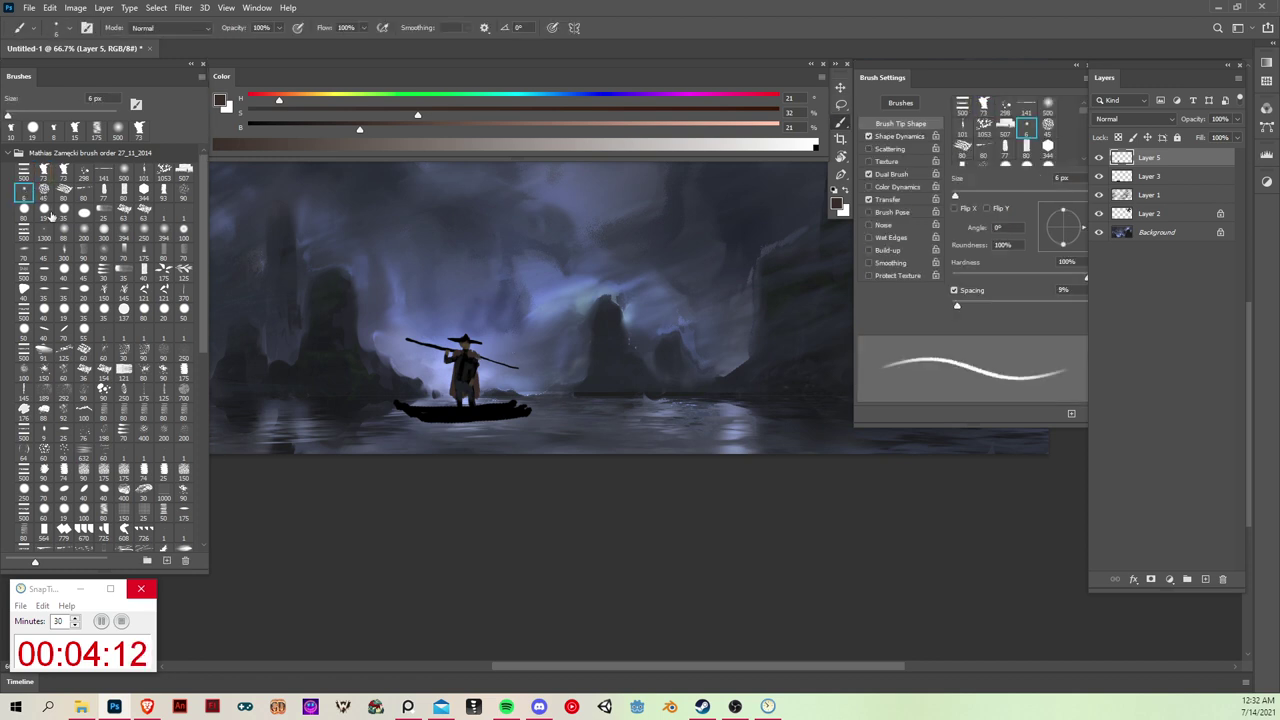
alt+click(478, 371)
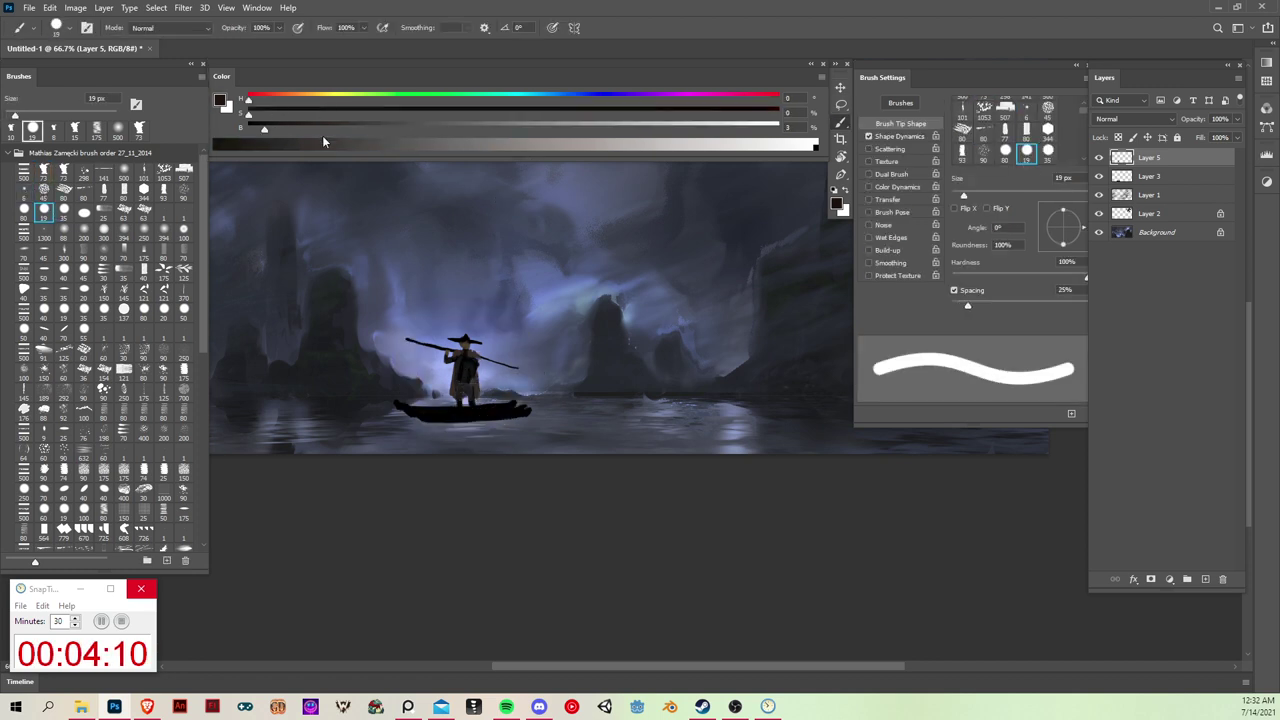
click(511, 112)
click(506, 127)
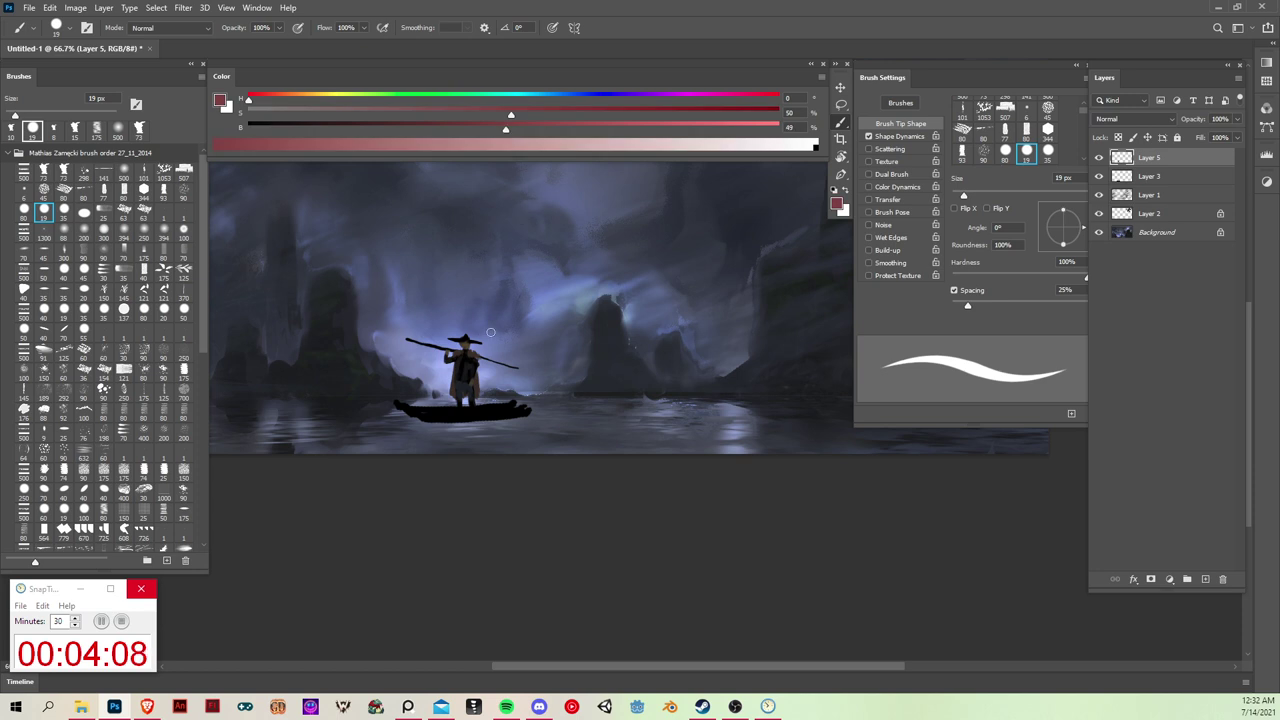
drag(473, 334, 467, 335)
key(ctrl)
key(ctrl)
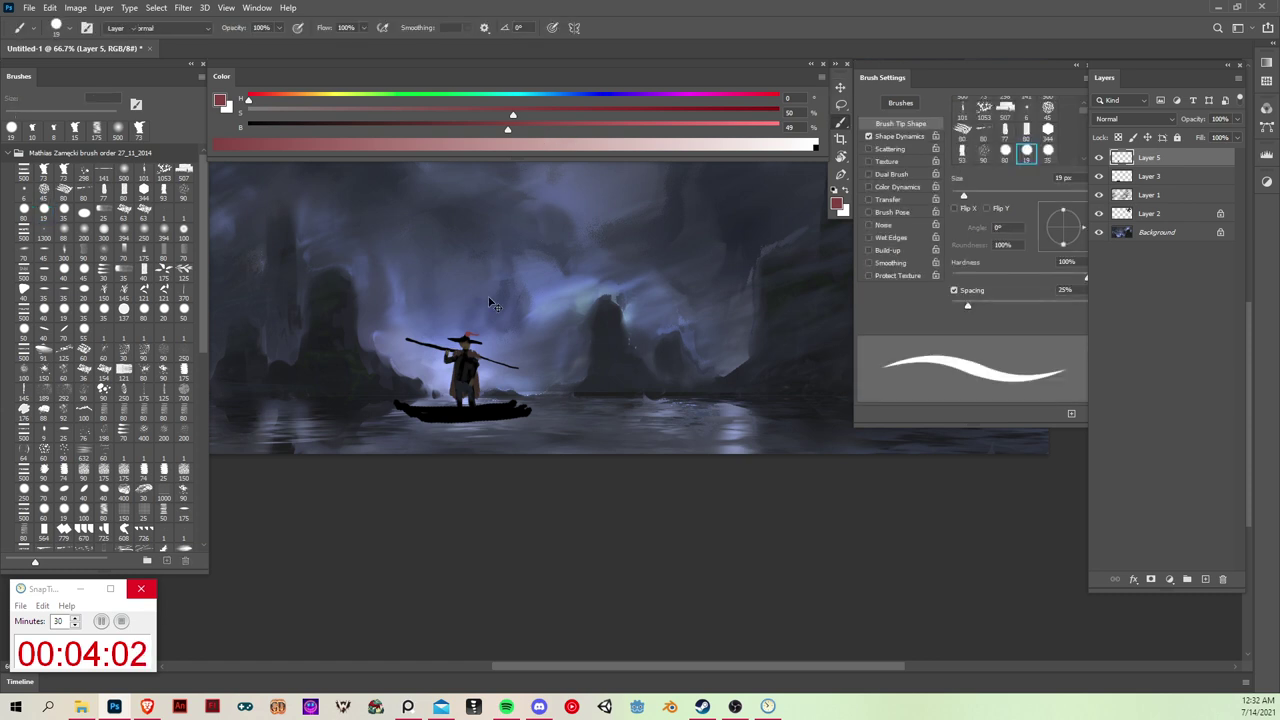
Step: Sample the face's brown, raise its brightness to 67, and highlight the face with the textured round brush at 8 px
alt+click(465, 350)
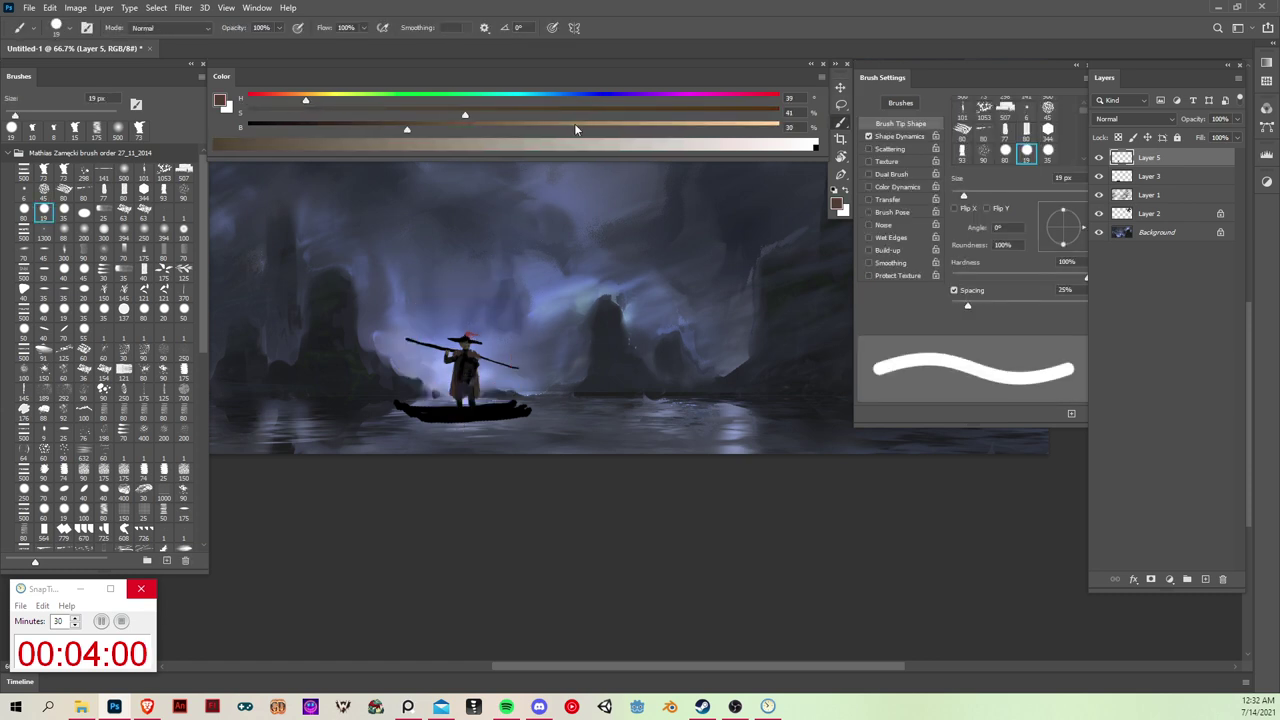
click(601, 127)
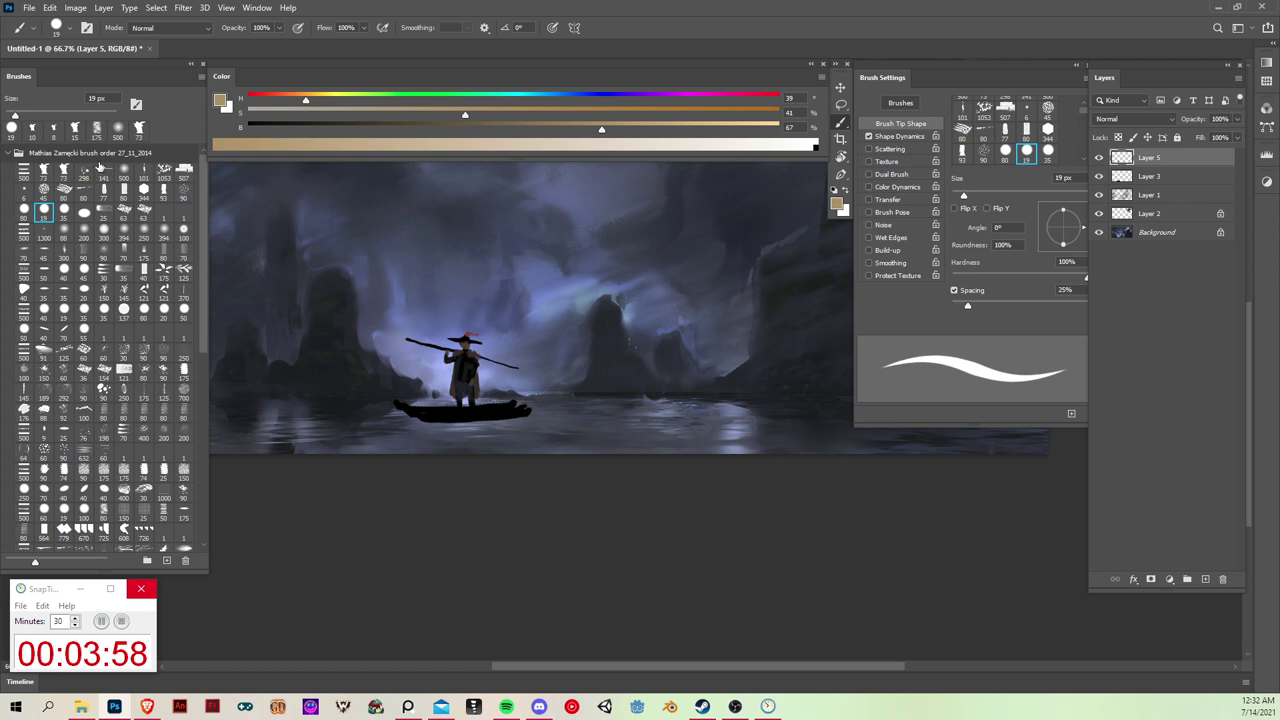
click(64, 212)
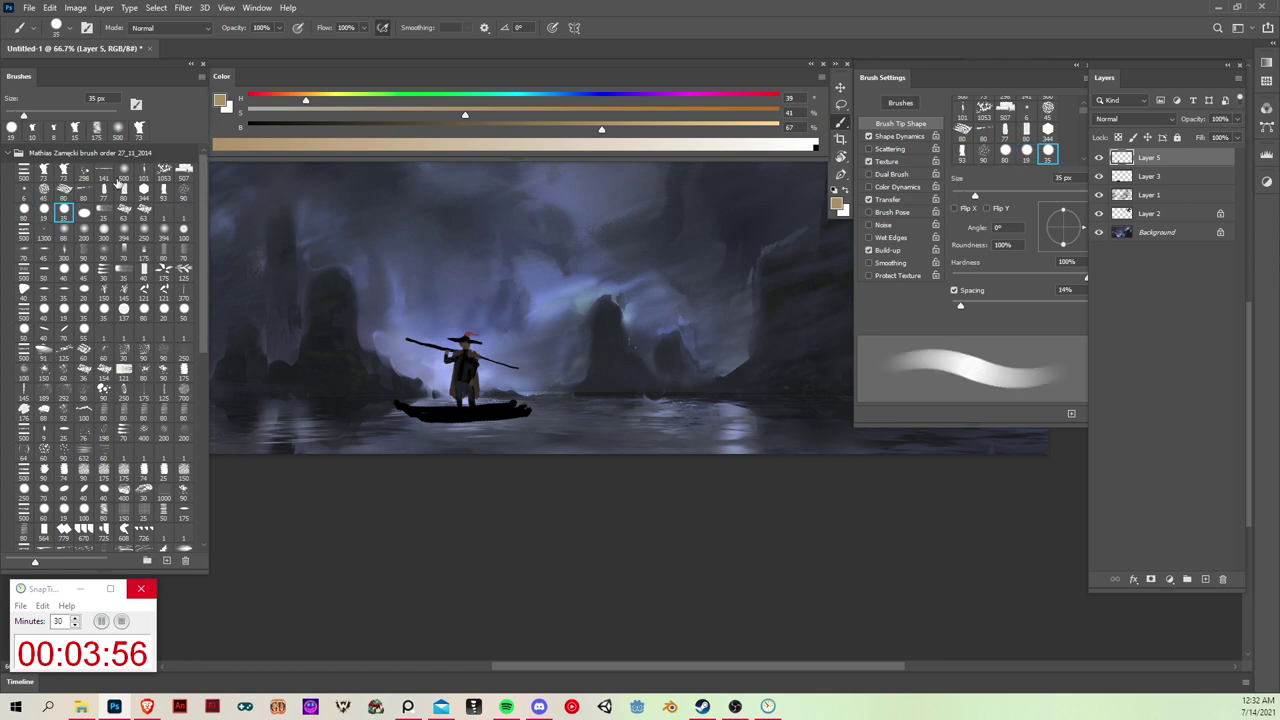
key([)
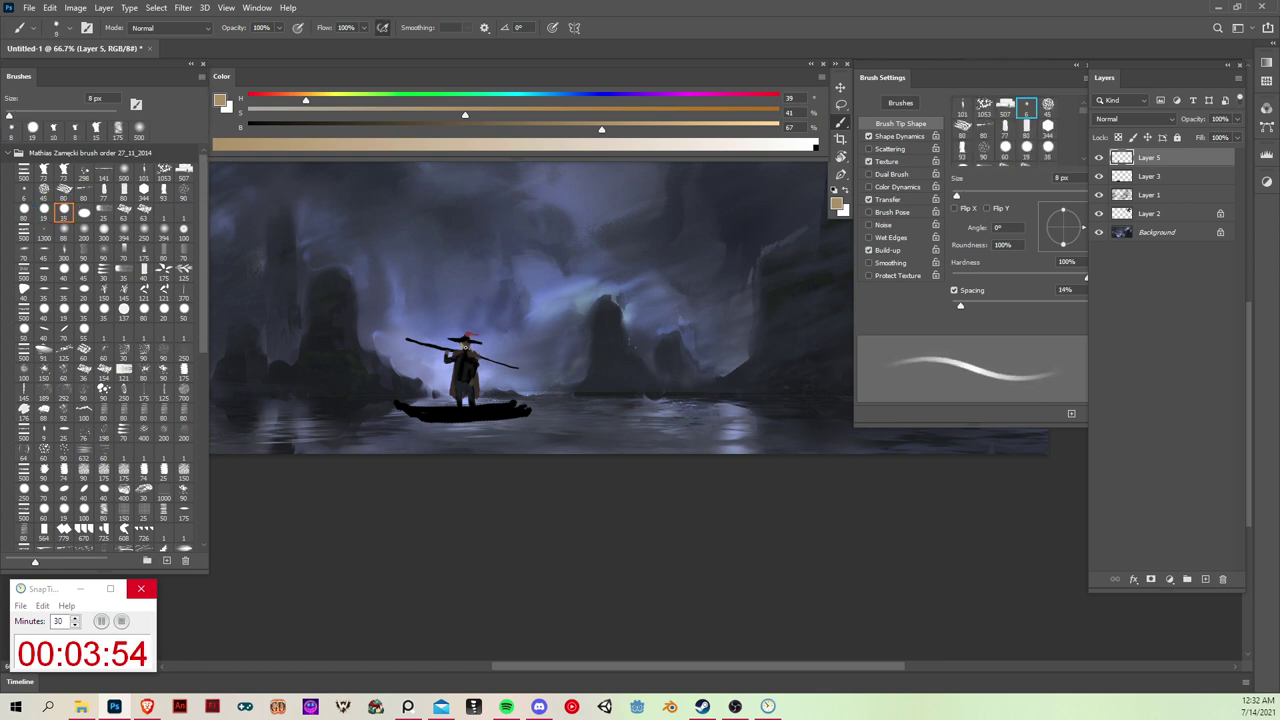
Step: Paint orange-brown highlights on the coat with hue 24 and saturation 77, and lock the transparent pixels of Layer 5
click(284, 98)
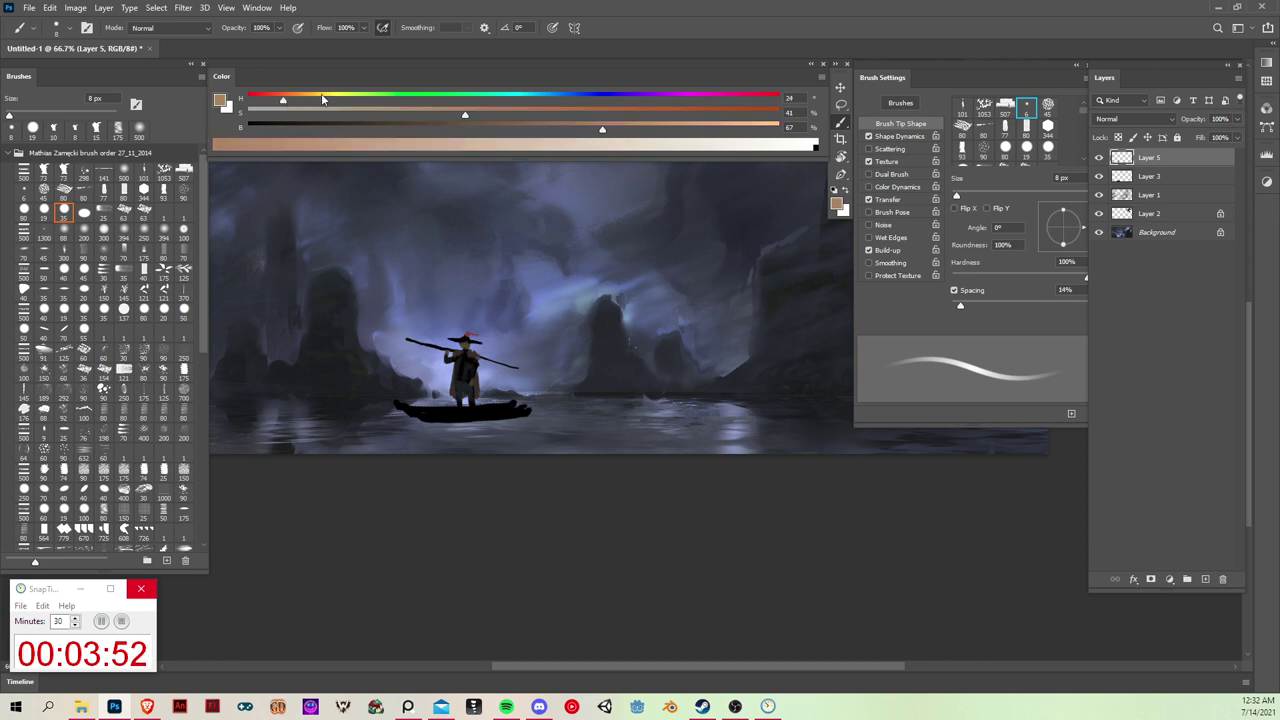
click(657, 112)
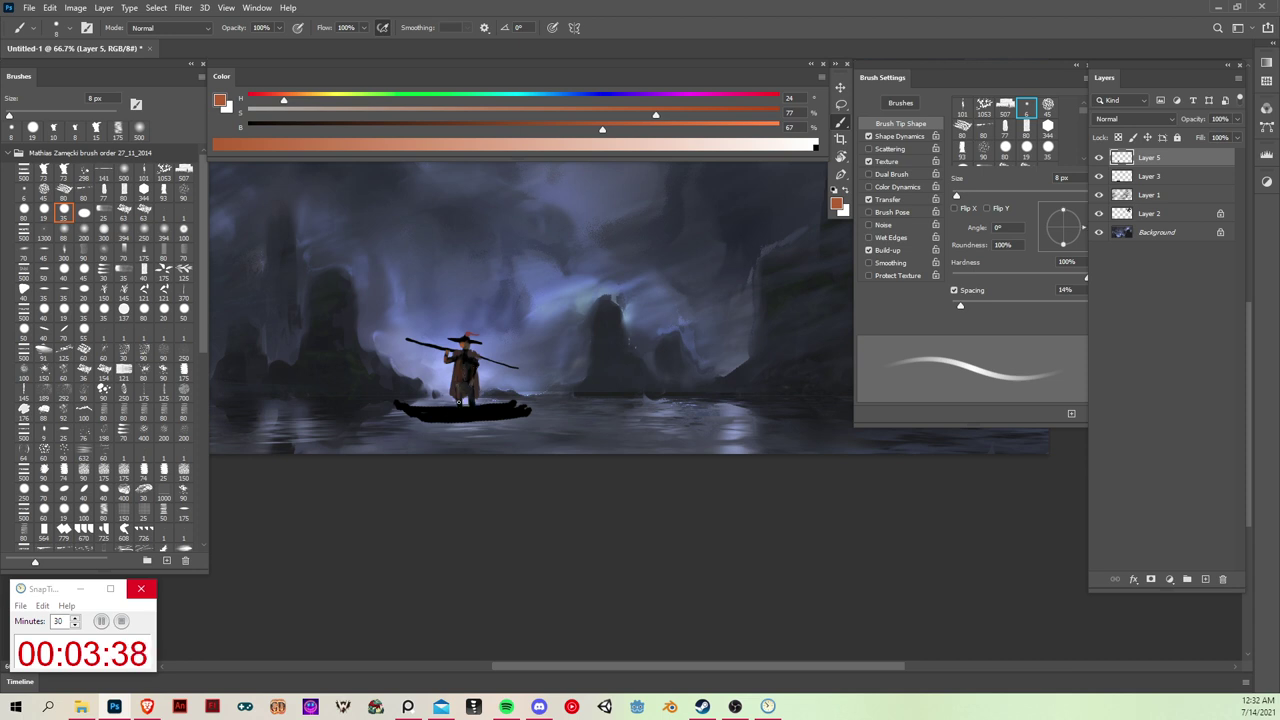
click(1118, 137)
click(44, 210)
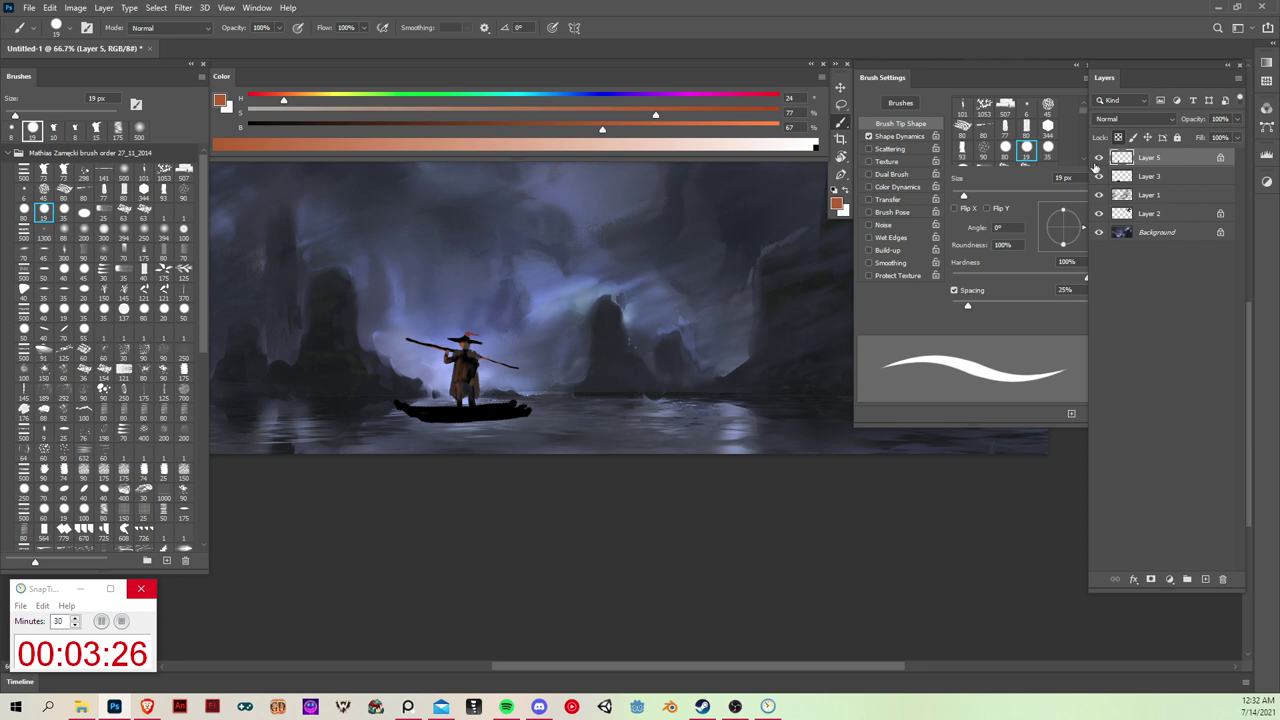
Step: Paint brown over the boat on Layer 3 with its transparent pixels locked, using the textured round brush at 20 px and hue 24
click(64, 210)
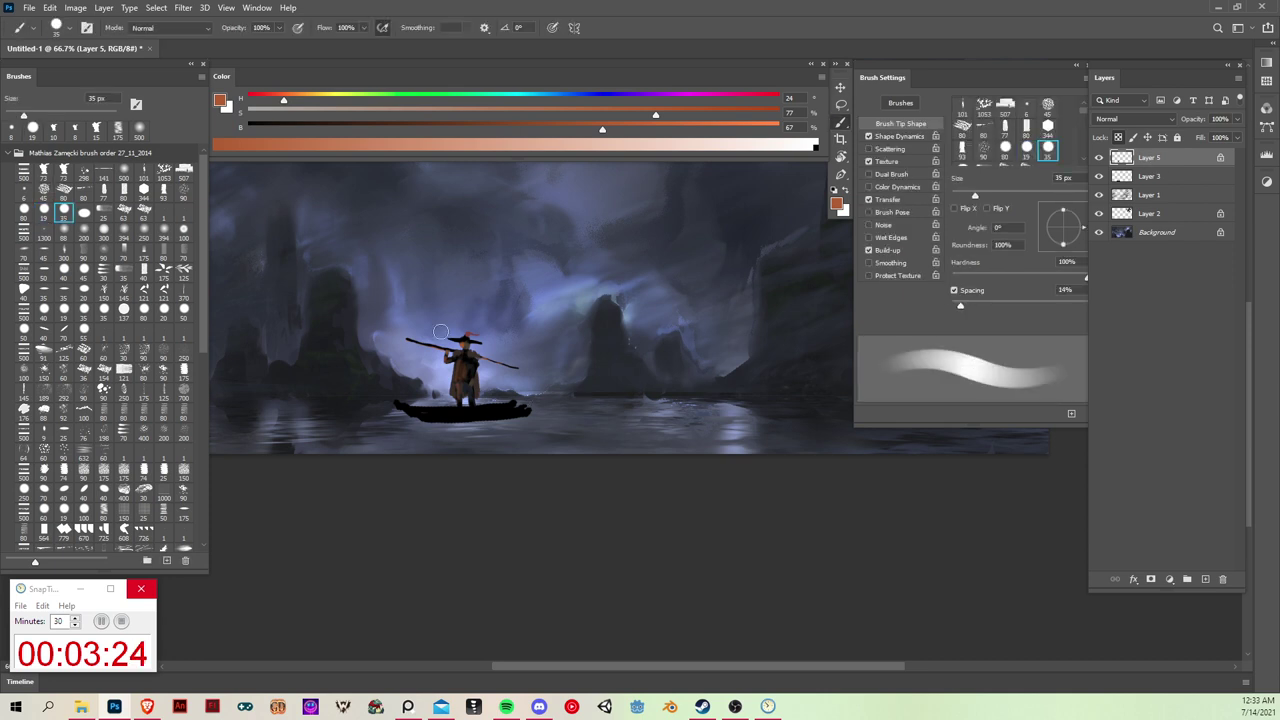
key([)
key([)
key([)
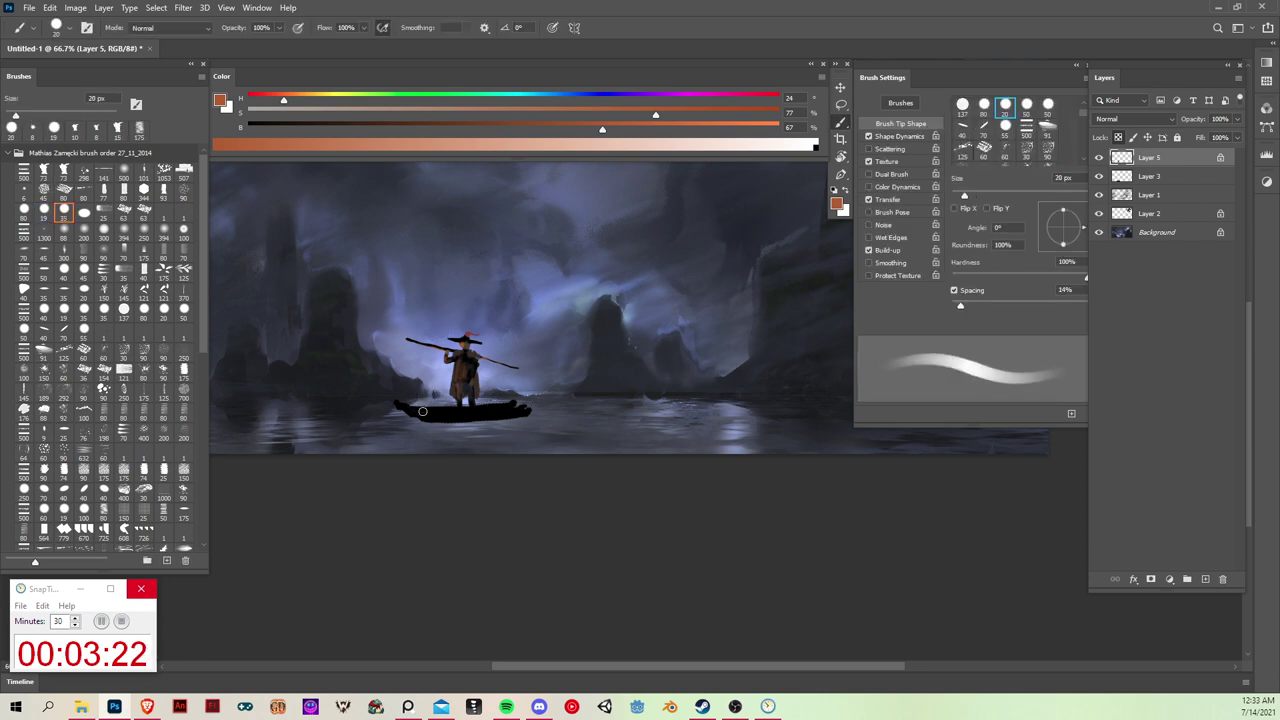
alt+click(424, 412)
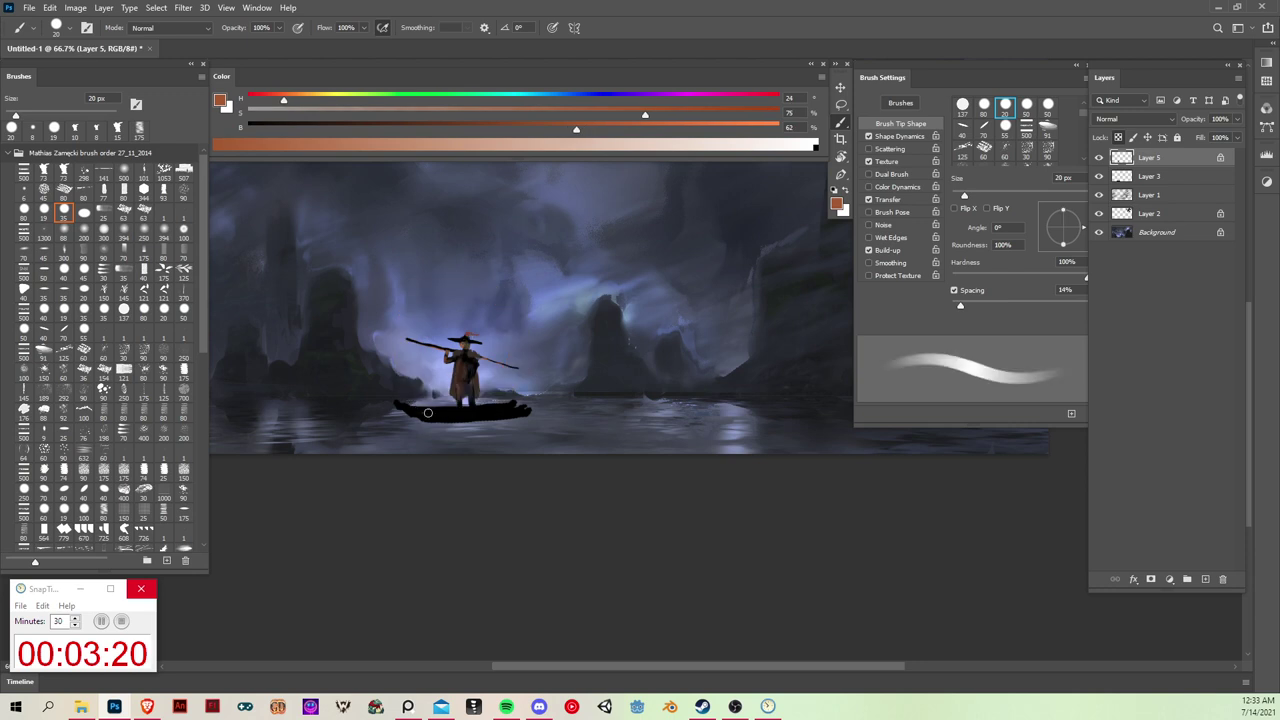
click(1115, 177)
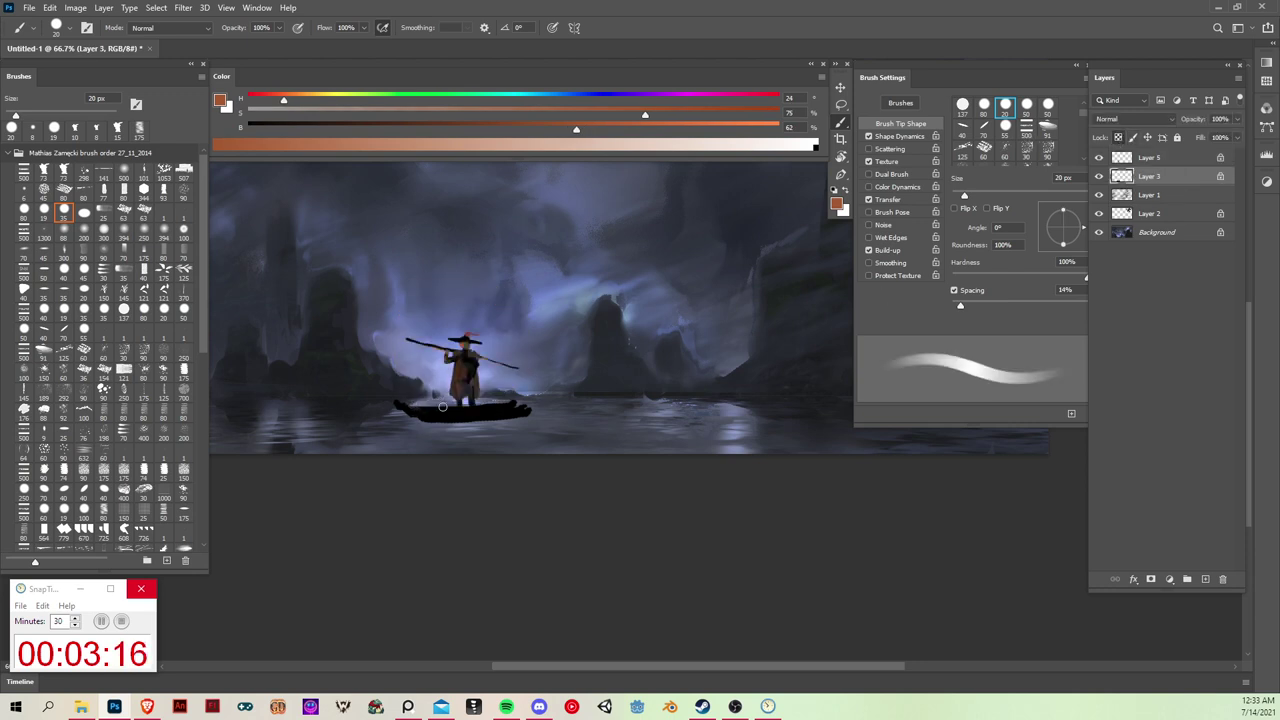
mouse_move(442, 407)
mouse_down()
mouse_move(402, 403)
mouse_move(529, 408)
mouse_up()
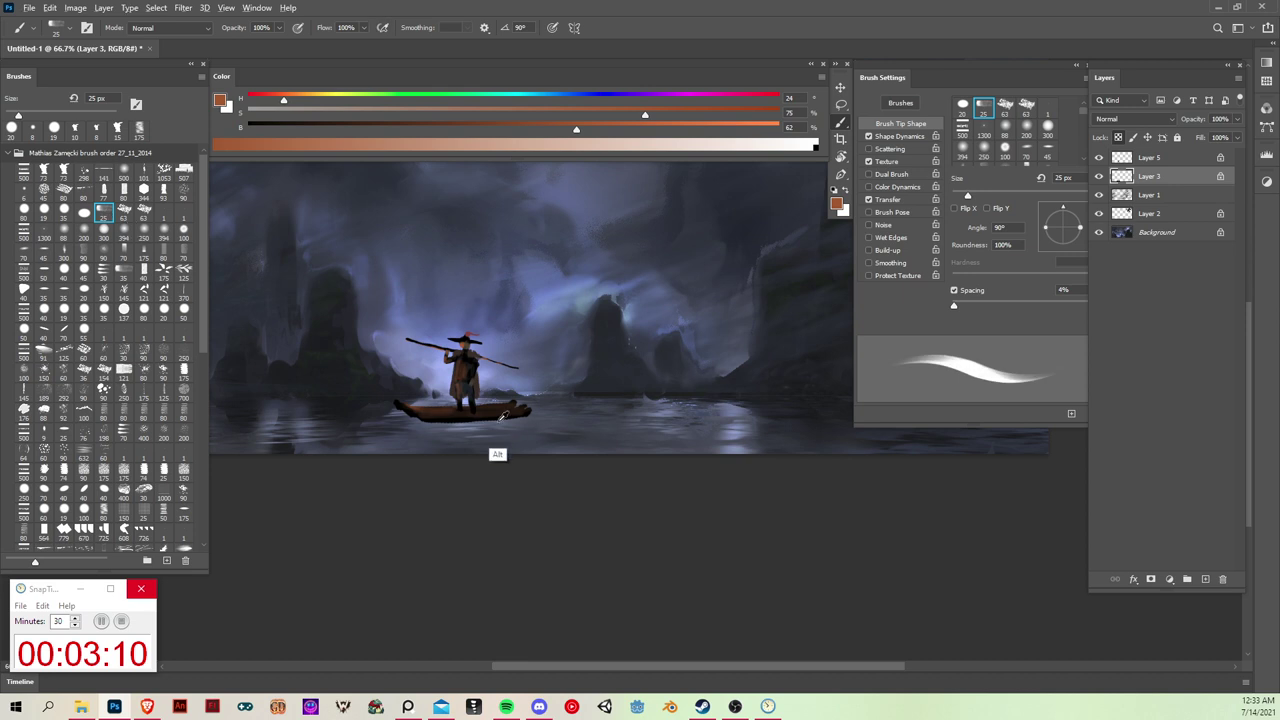
Step: Lighten the boat on Layer 3 slightly with a Hue/Saturation adjustment
alt+click(439, 419)
key(ctrl+u)
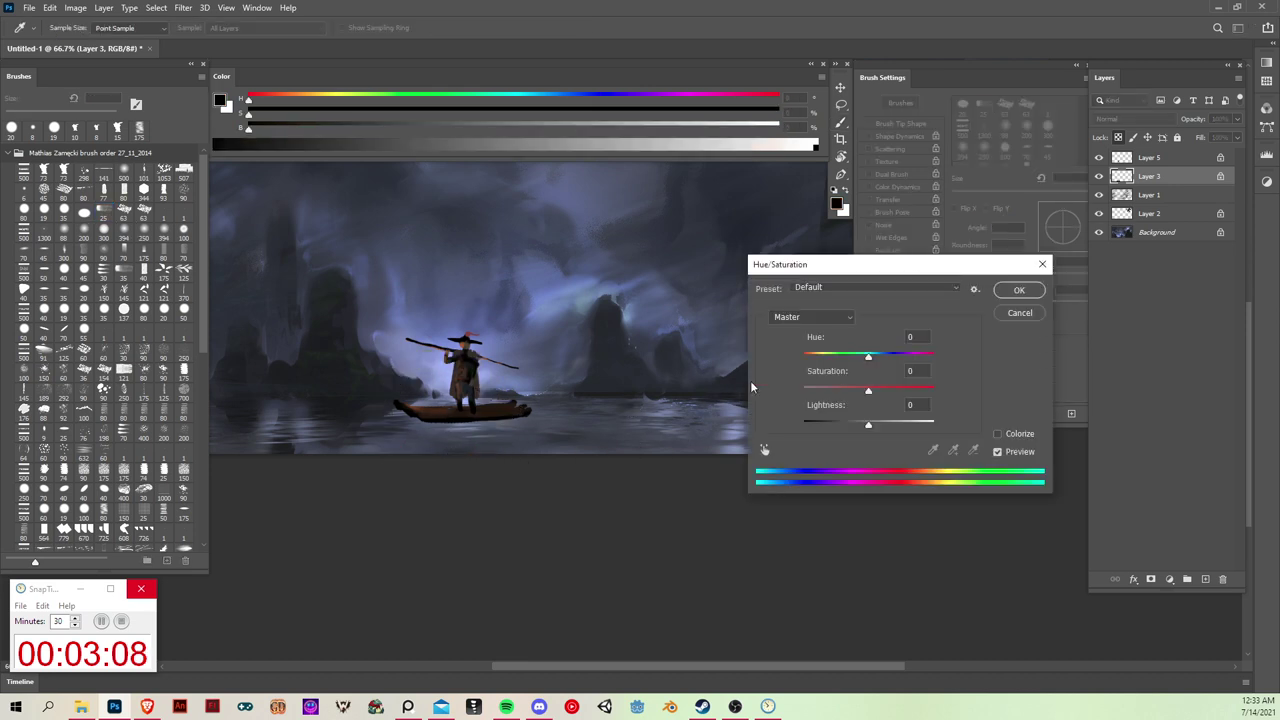
drag(867, 421, 874, 429)
click(1019, 289)
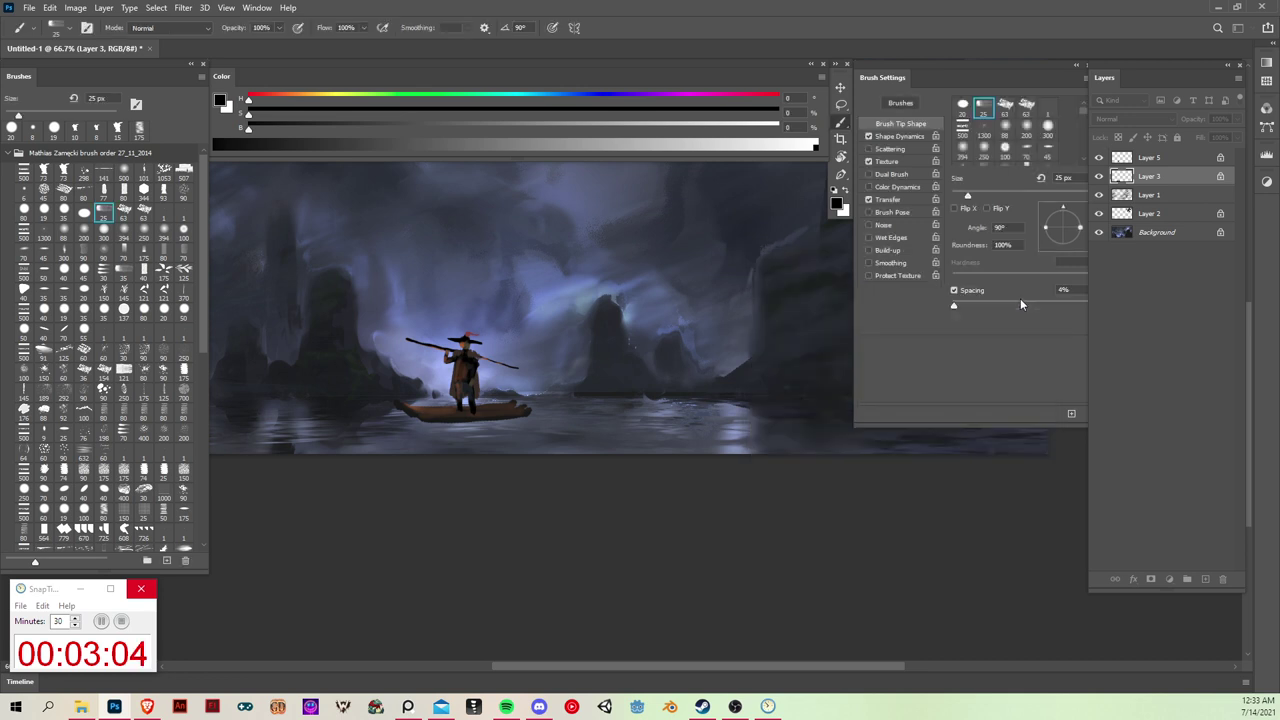
alt+click(446, 425)
drag(500, 423, 433, 425)
key(ctrl+z)
key(ctrl+z)
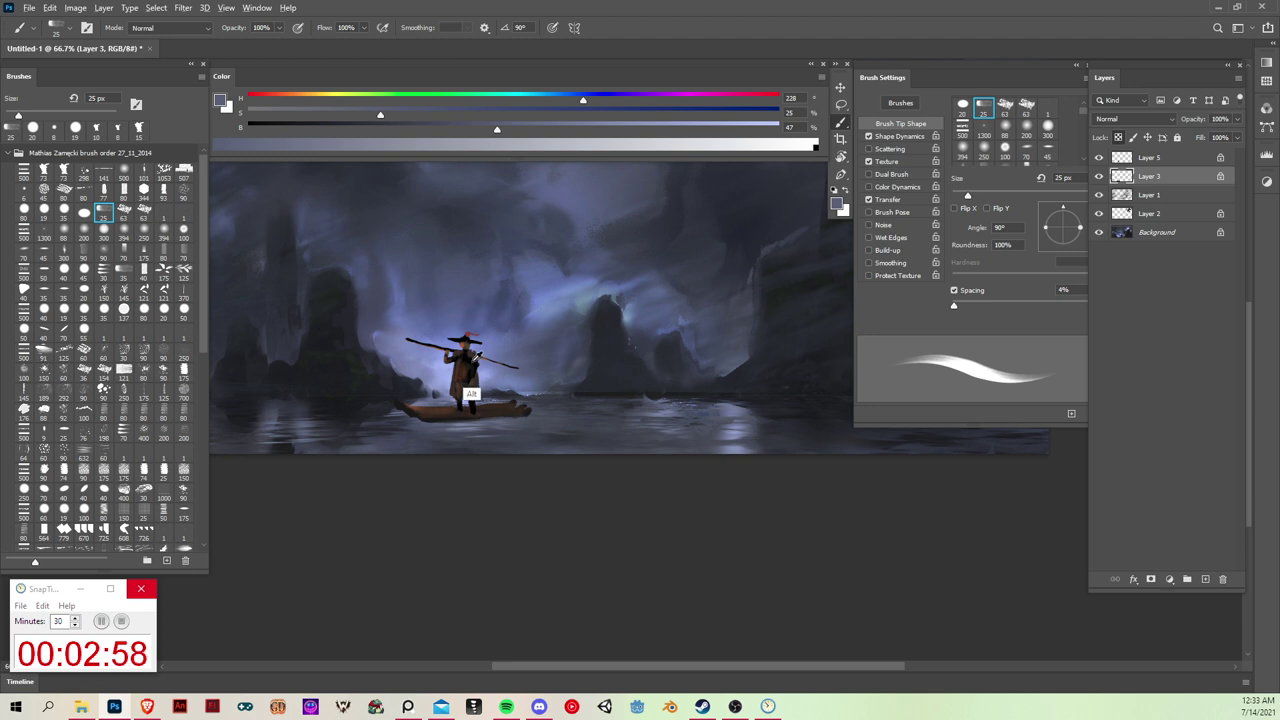
Step: Paint near-black plank lines along the boat with the flat textured brush at 10 px
key(d)
key(bracketleft)
key(bracketleft)
key(bracketleft)
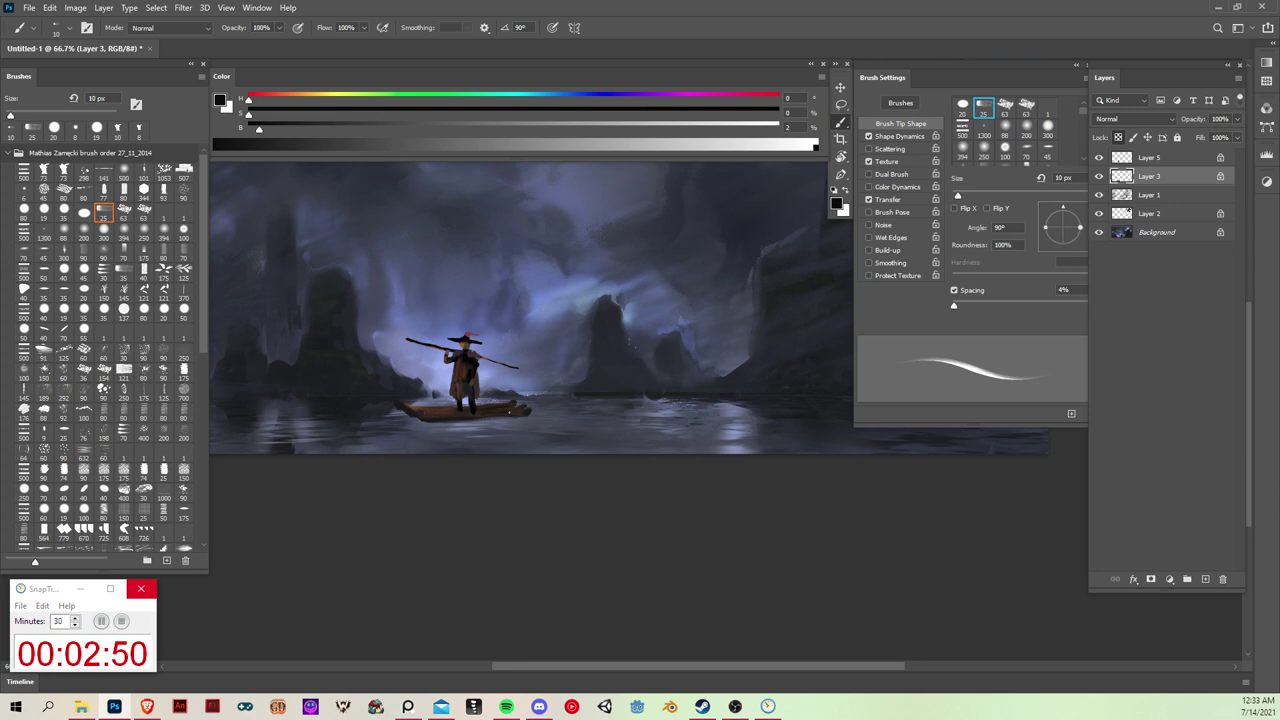
Step: Refine the dark lines near the boat's left end with the textured round brush at 8 px
click(64, 212)
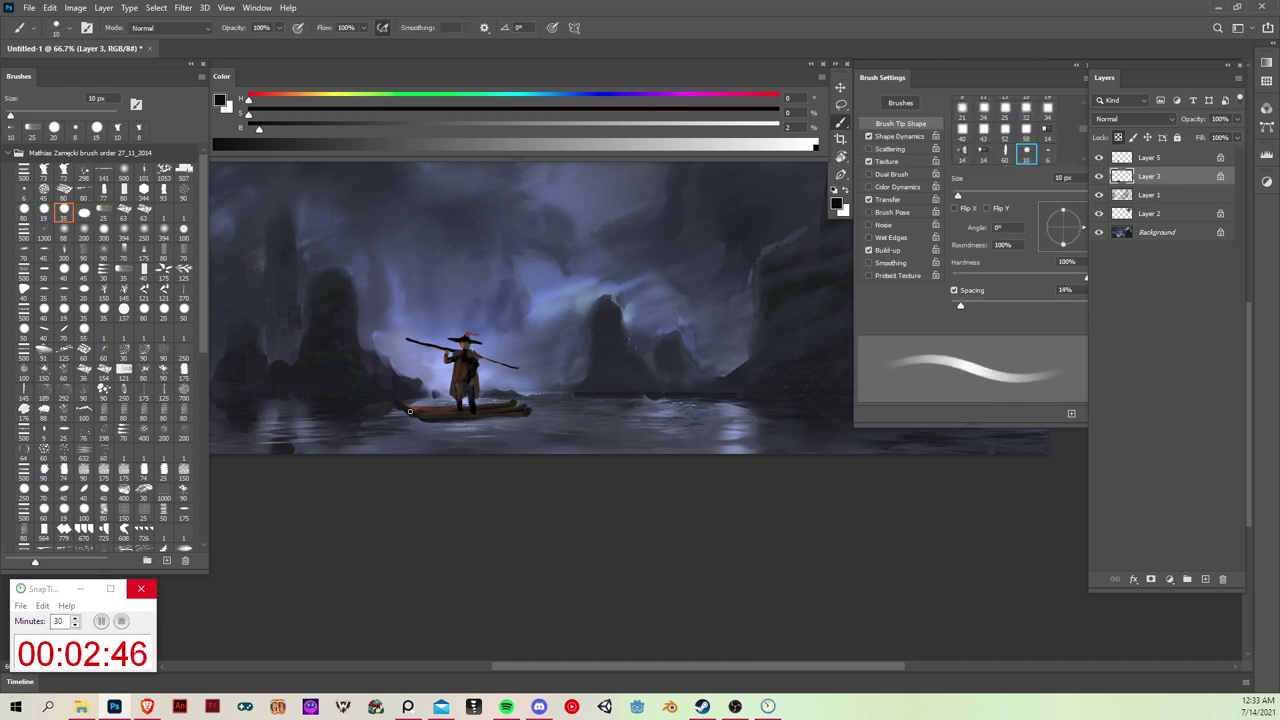
key(bracketleft)
key(bracketleft)
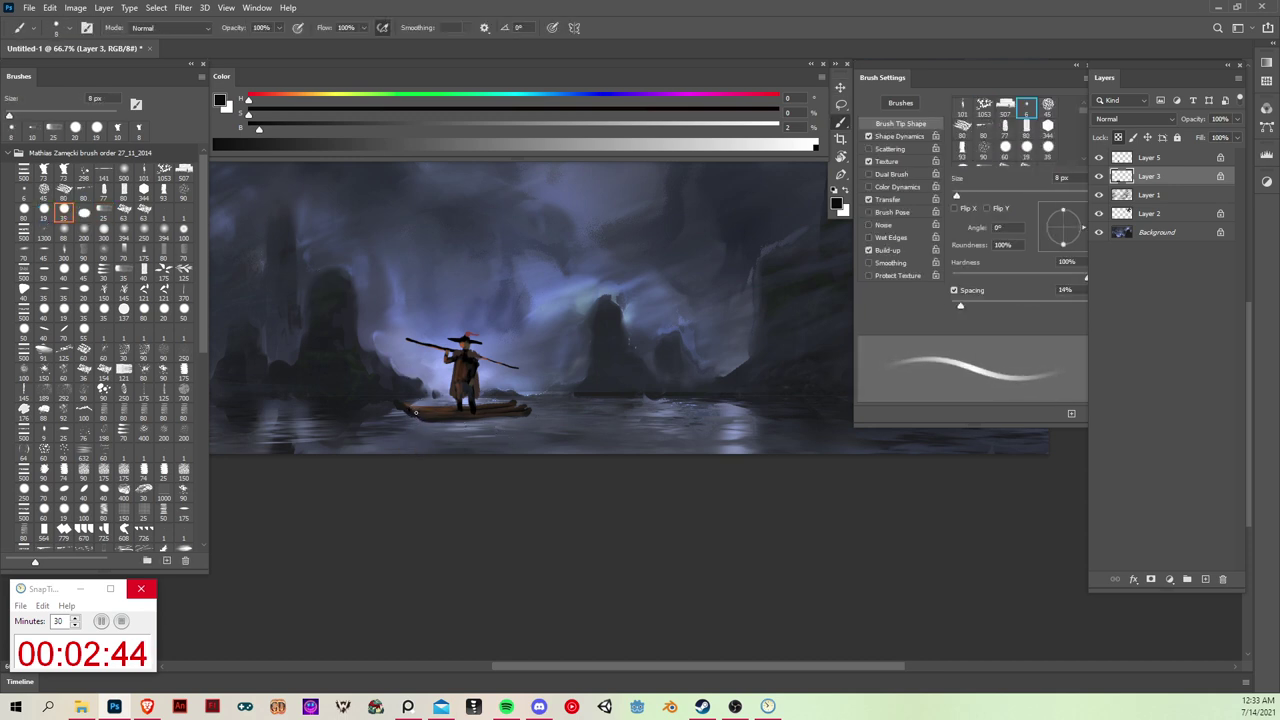
Step: Move the boat and its figure slightly downward on the water
key(v)
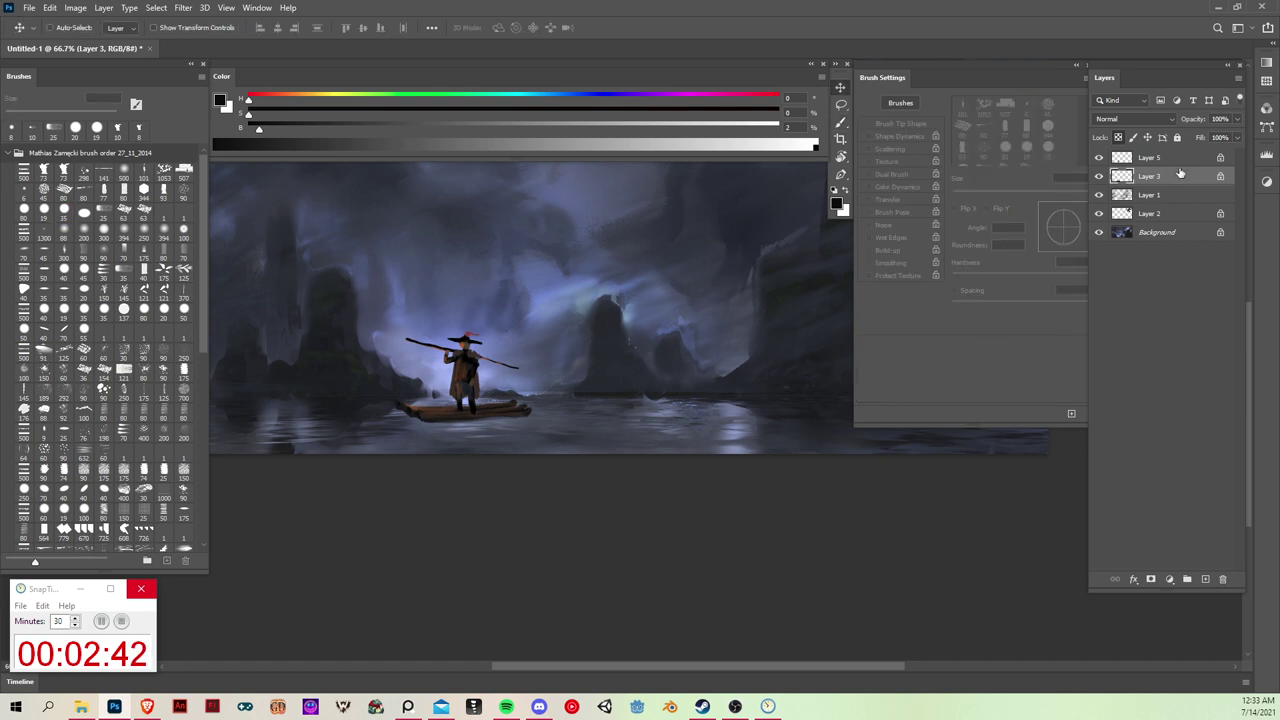
drag(508, 410, 506, 415)
key(b)
Step: Add a new layer above Layer 5 and choose the hard round brush at 19 px
click(1150, 158)
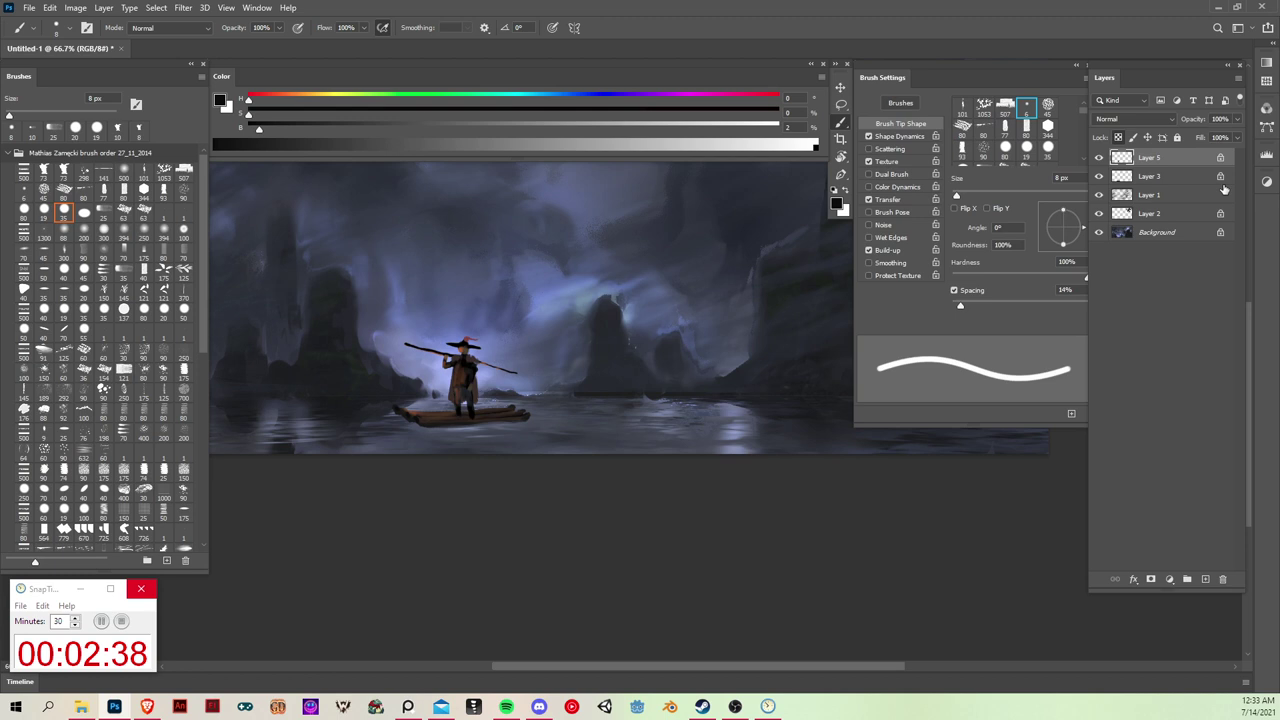
click(1205, 579)
click(44, 209)
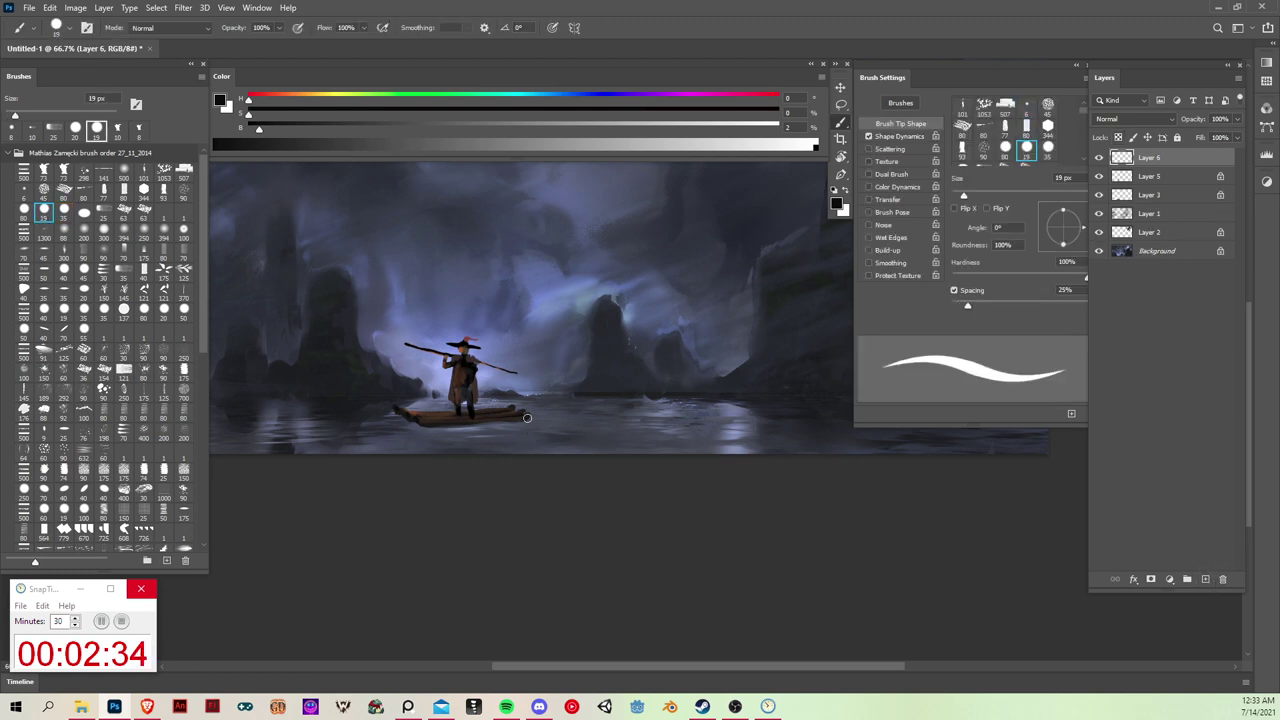
Step: Shift the boatman on Layer 5 slightly left along the raft
click(1150, 176)
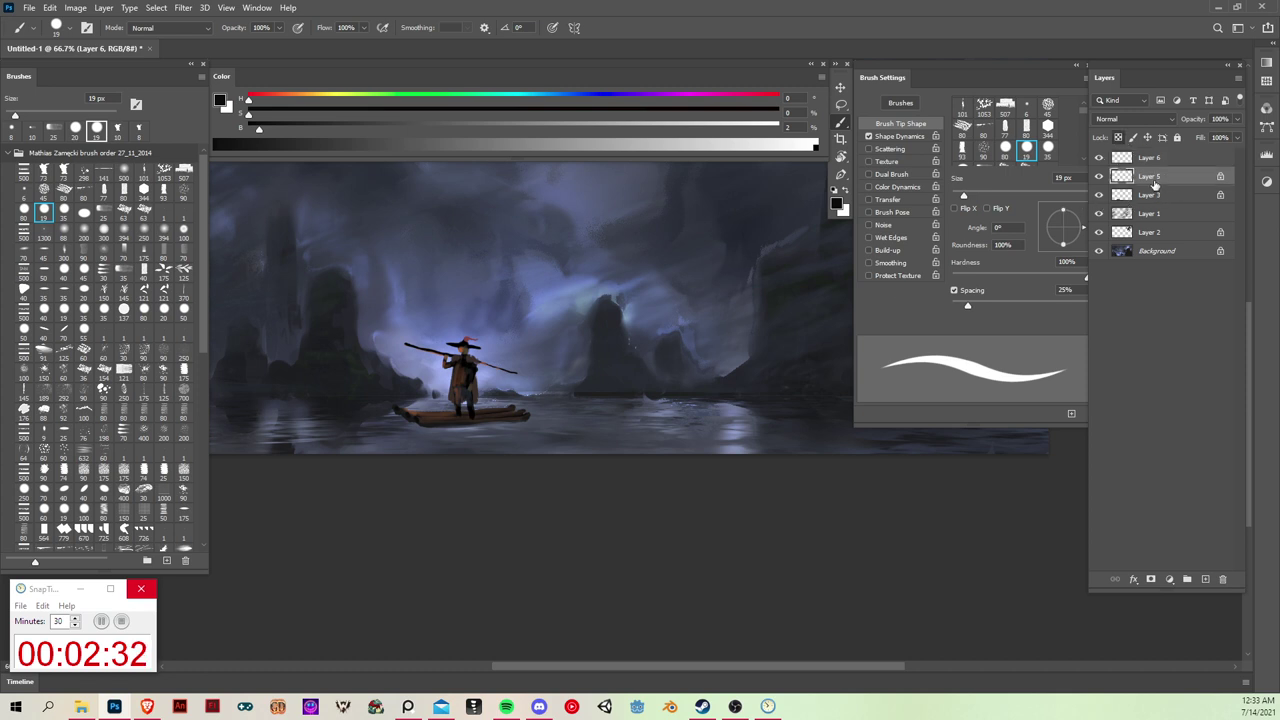
key(v)
drag(478, 410, 470, 412)
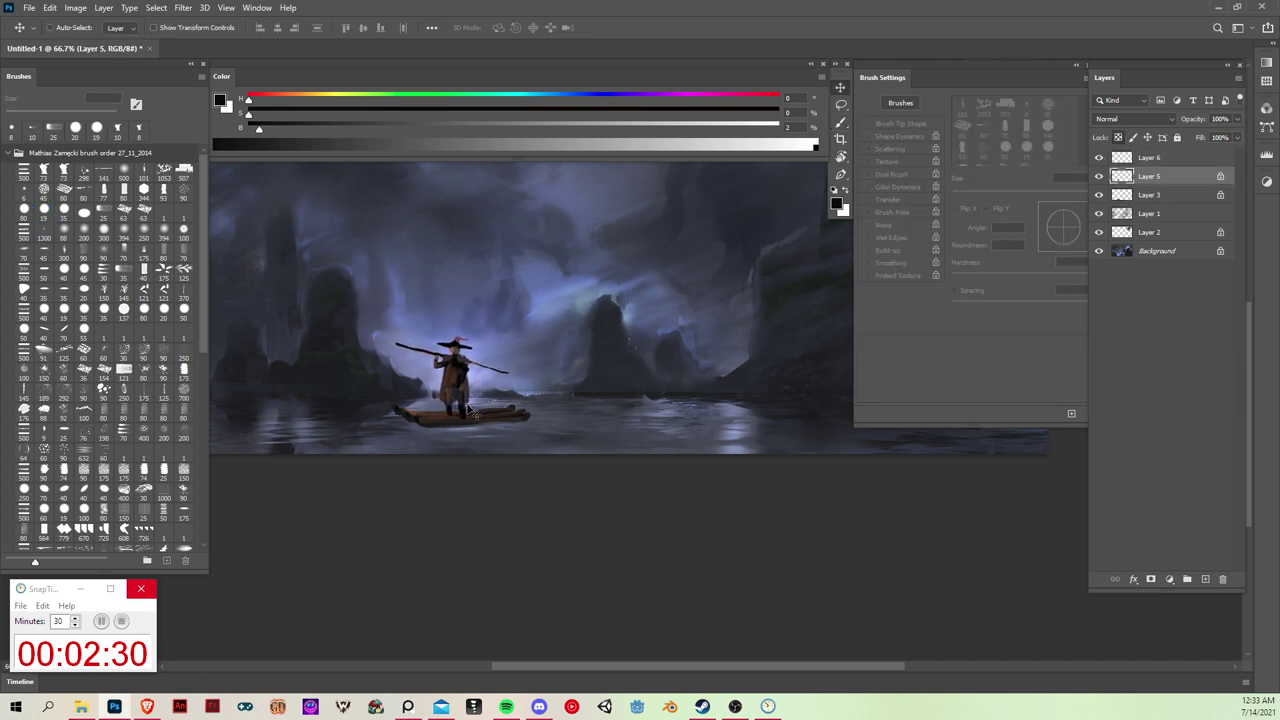
Step: Reorder the empty Layer 6 so it sits between Layer 5 and Layer 3
click(1180, 196)
click(1171, 177)
drag(1166, 159, 1186, 188)
Step: Paint a dark brown basket on the raft's right part on Layer 6 with the textured round brush, starting at 20 px
key(b)
key(period)
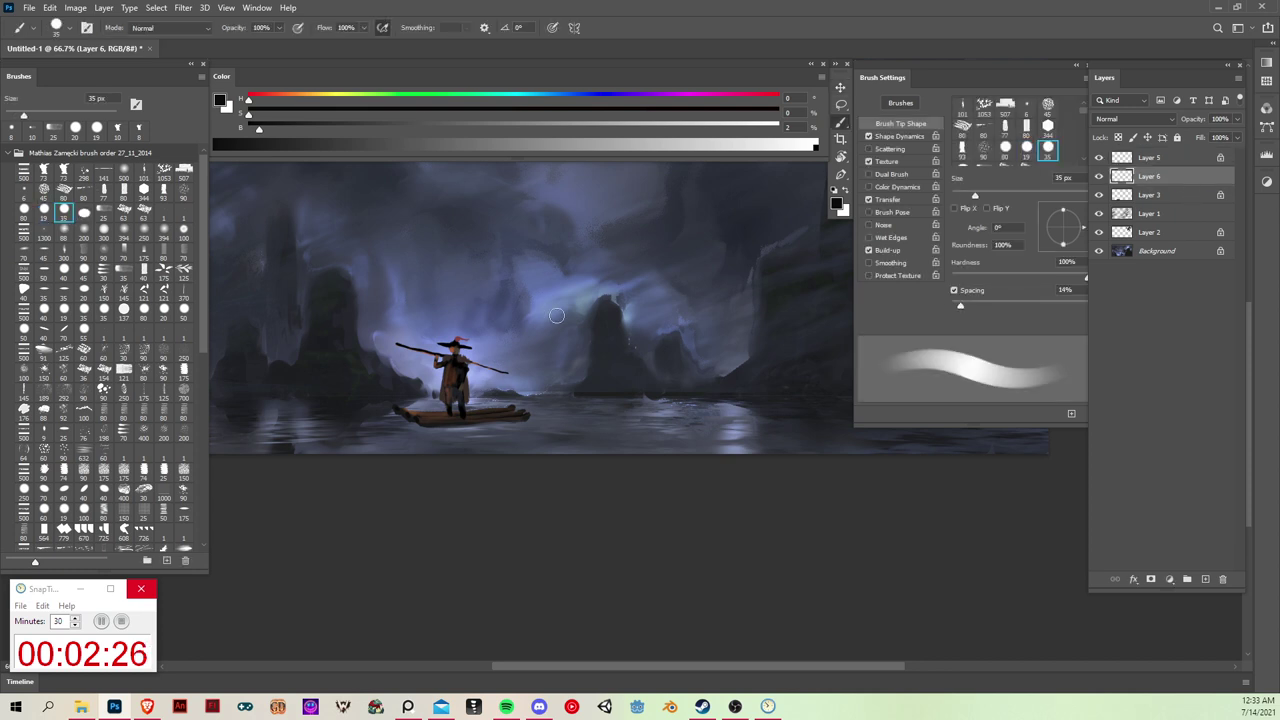
alt+click(457, 378)
key(bracketleft)
key(bracketleft)
key(bracketleft)
key(bracketleft)
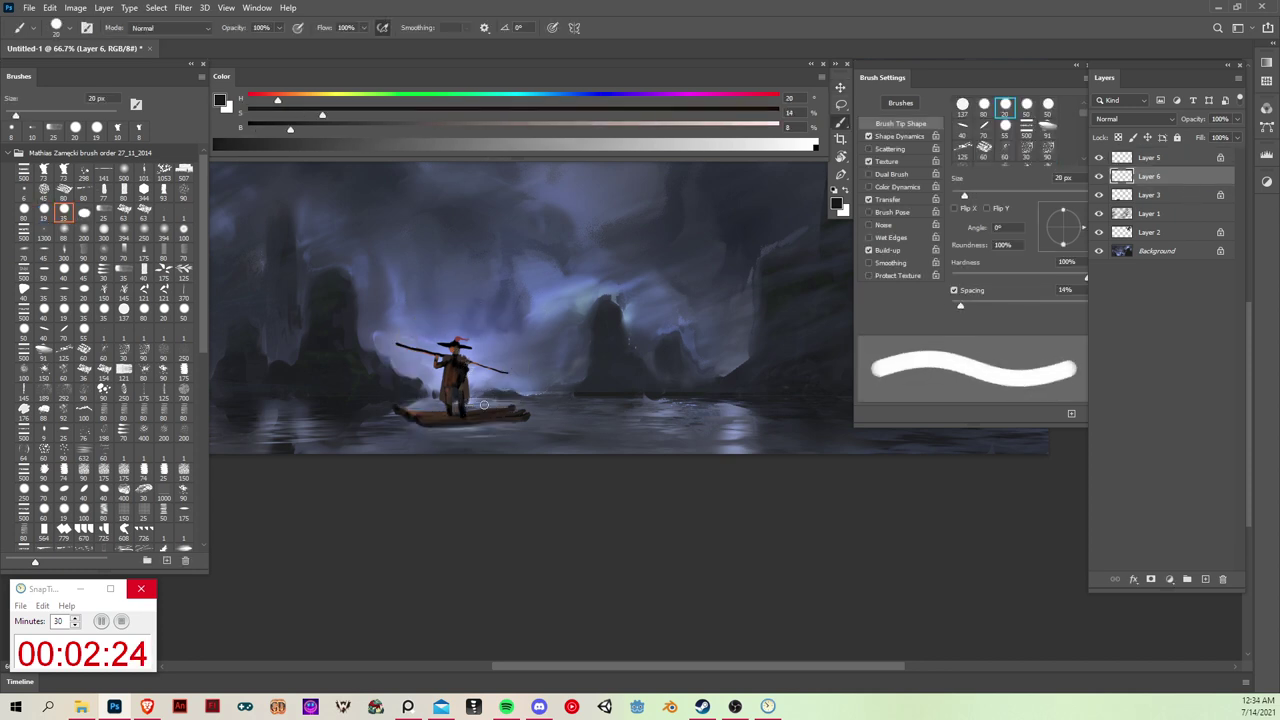
drag(484, 398, 495, 408)
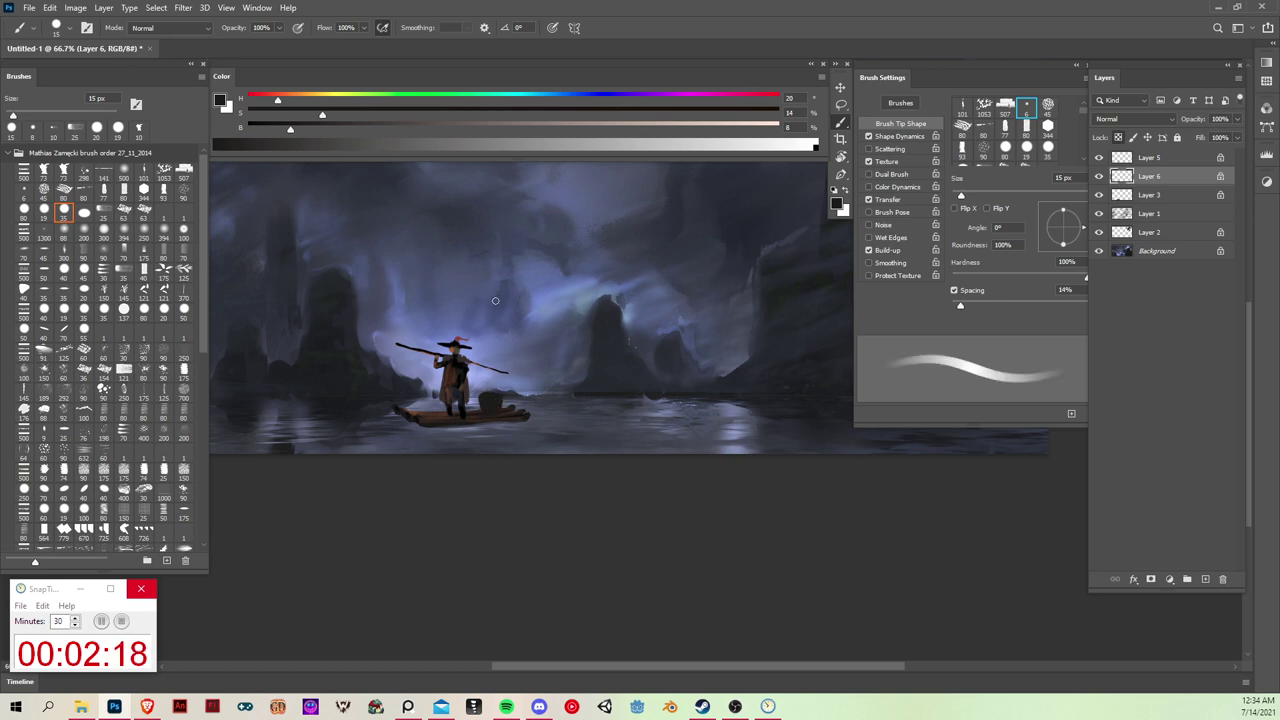
Step: Shade the basket with olive brown and black and give its left side an orange-brown tone, using the textured brush at 15 px
alt+click(456, 343)
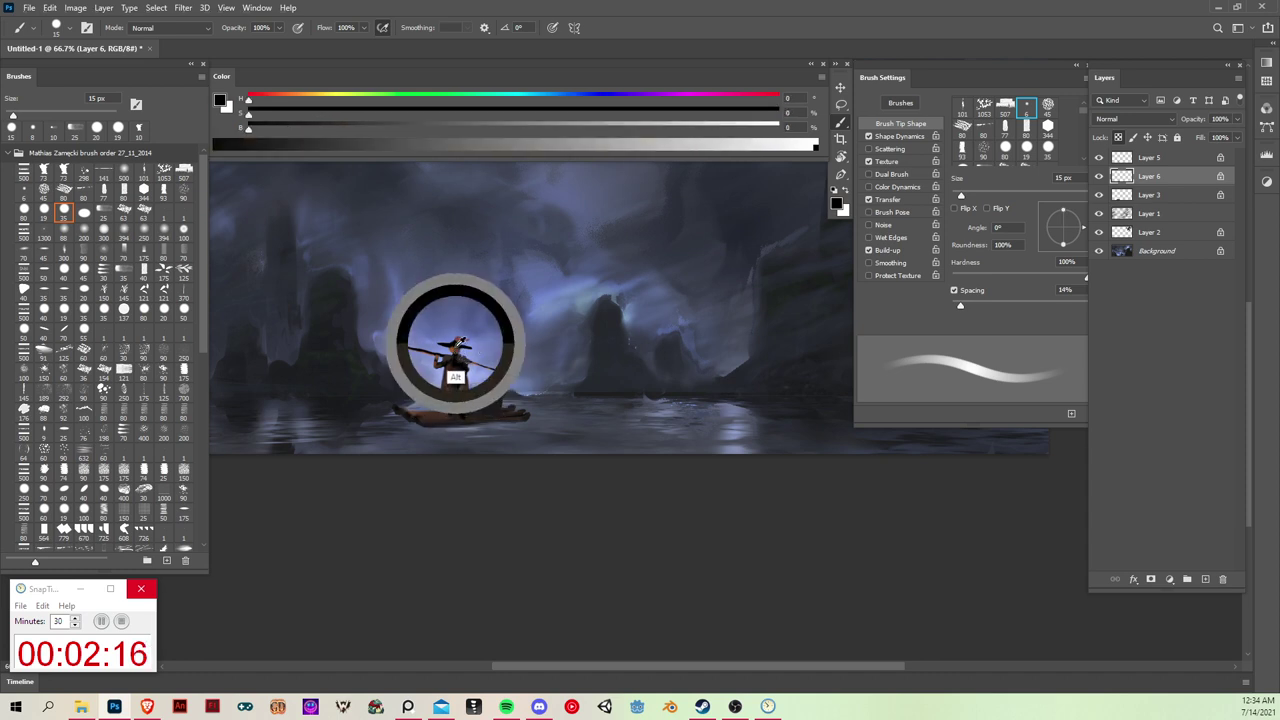
drag(456, 343, 497, 413)
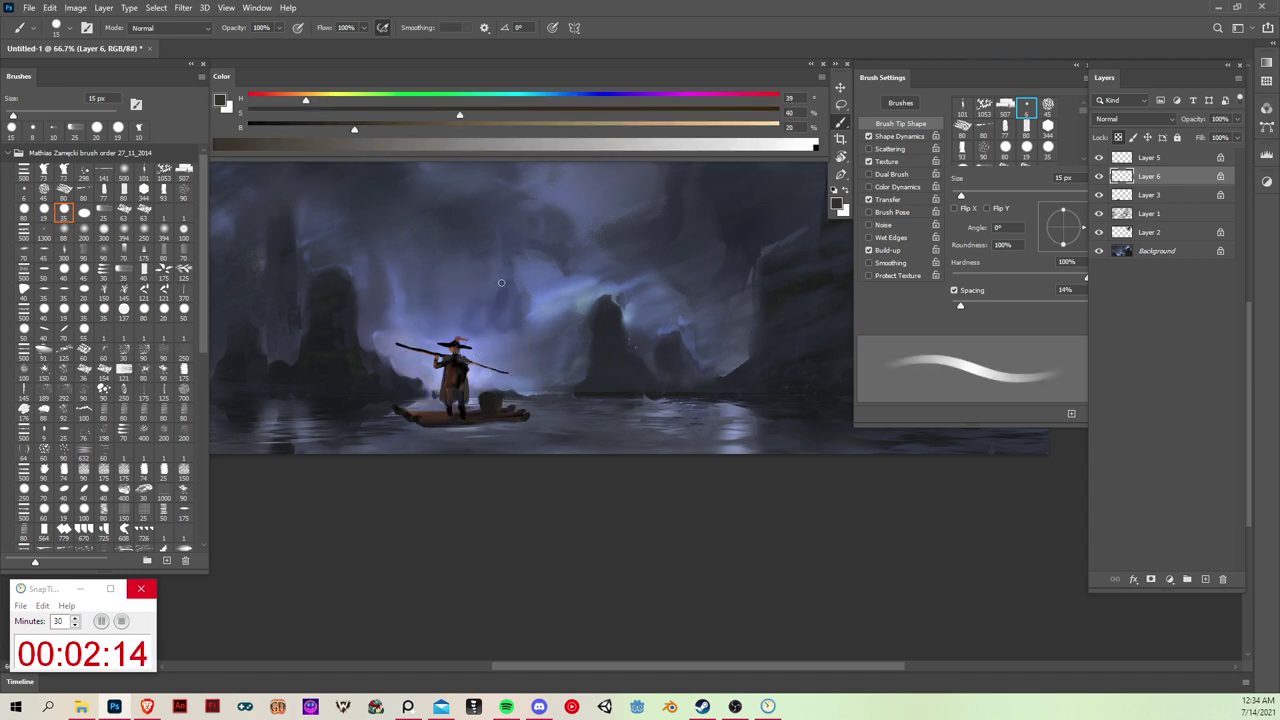
key(d)
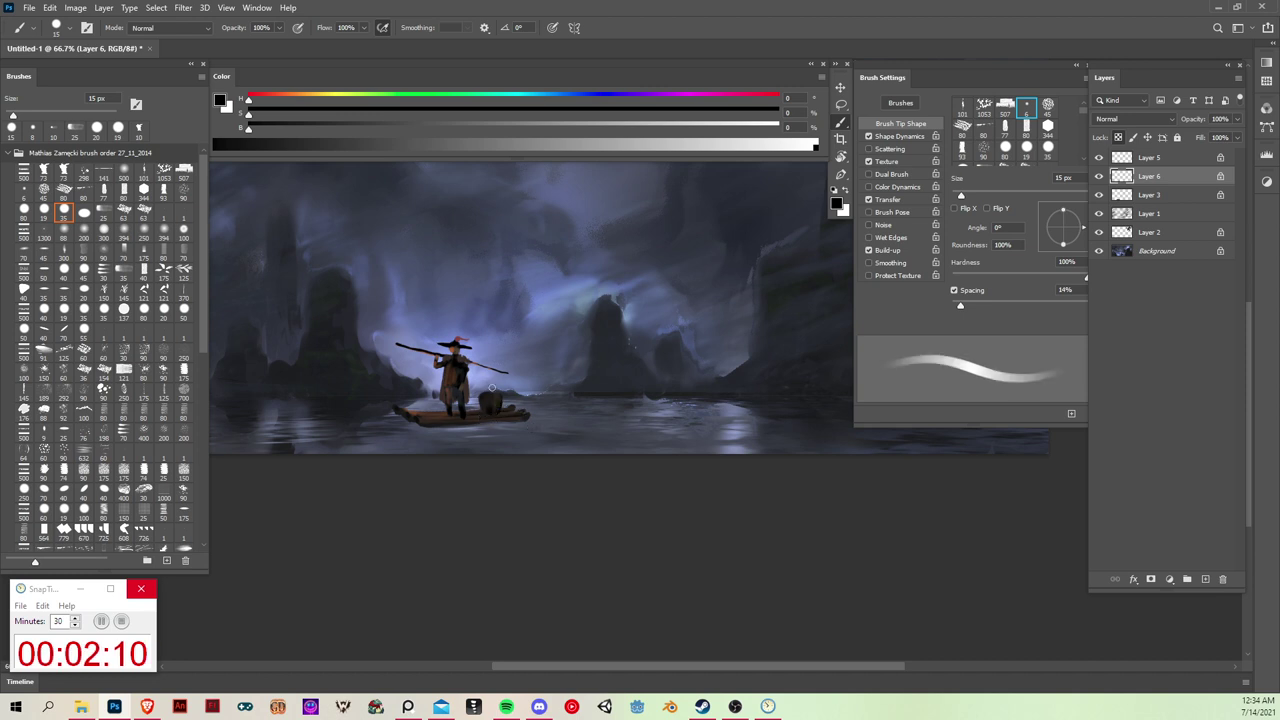
alt+click(443, 363)
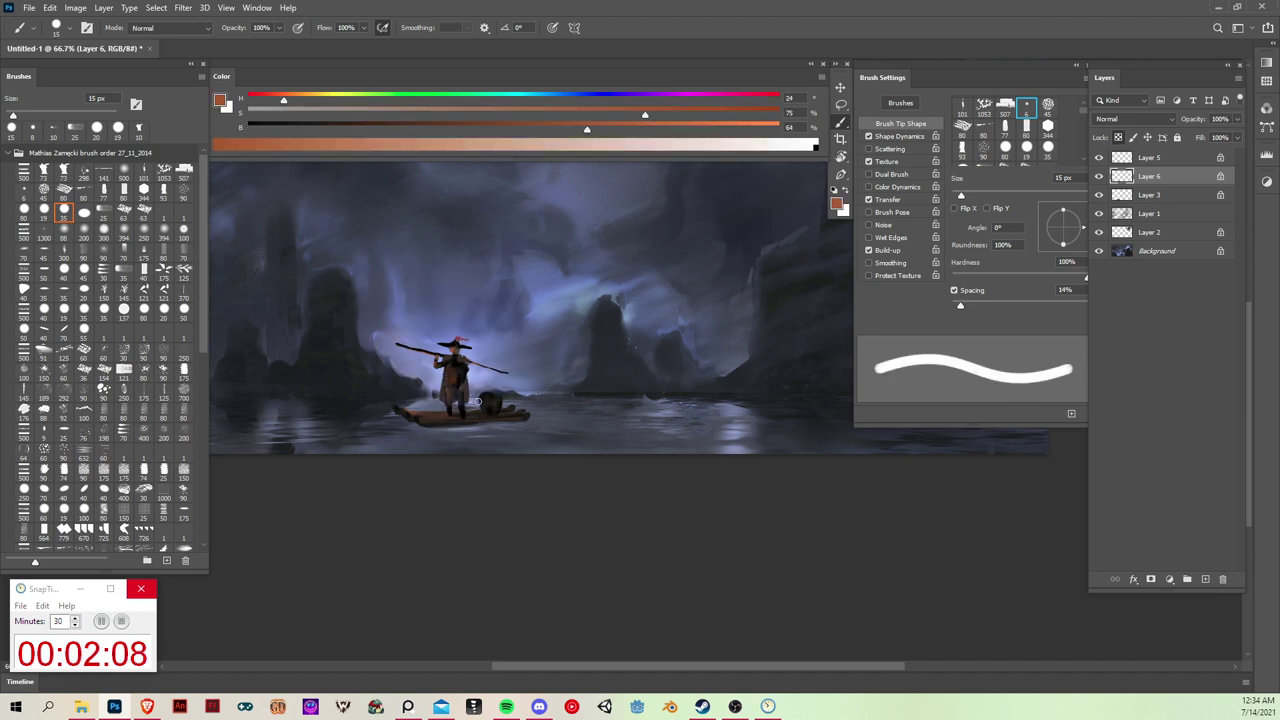
drag(478, 398, 482, 415)
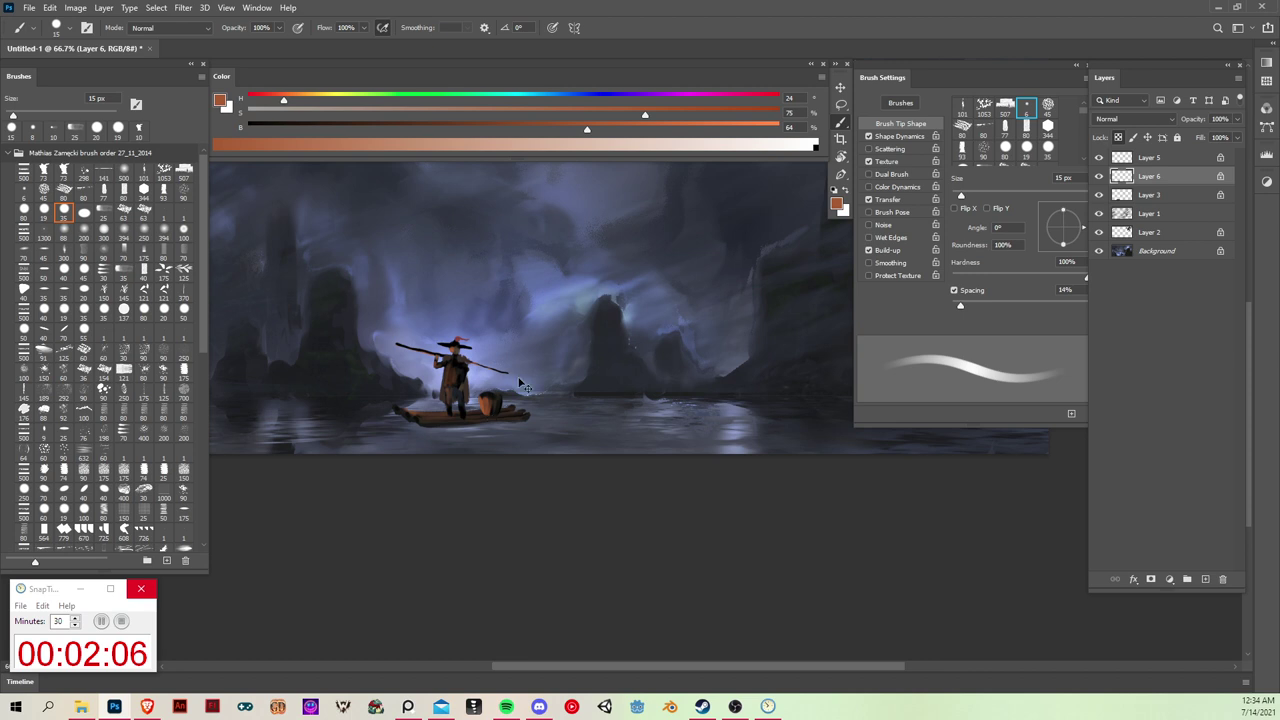
Step: On a new layer above Layer 5, paint near-black curved lantern hooks at both raft ends with the hard round brush at 8 px
key(v)
key(alt+bracketright)
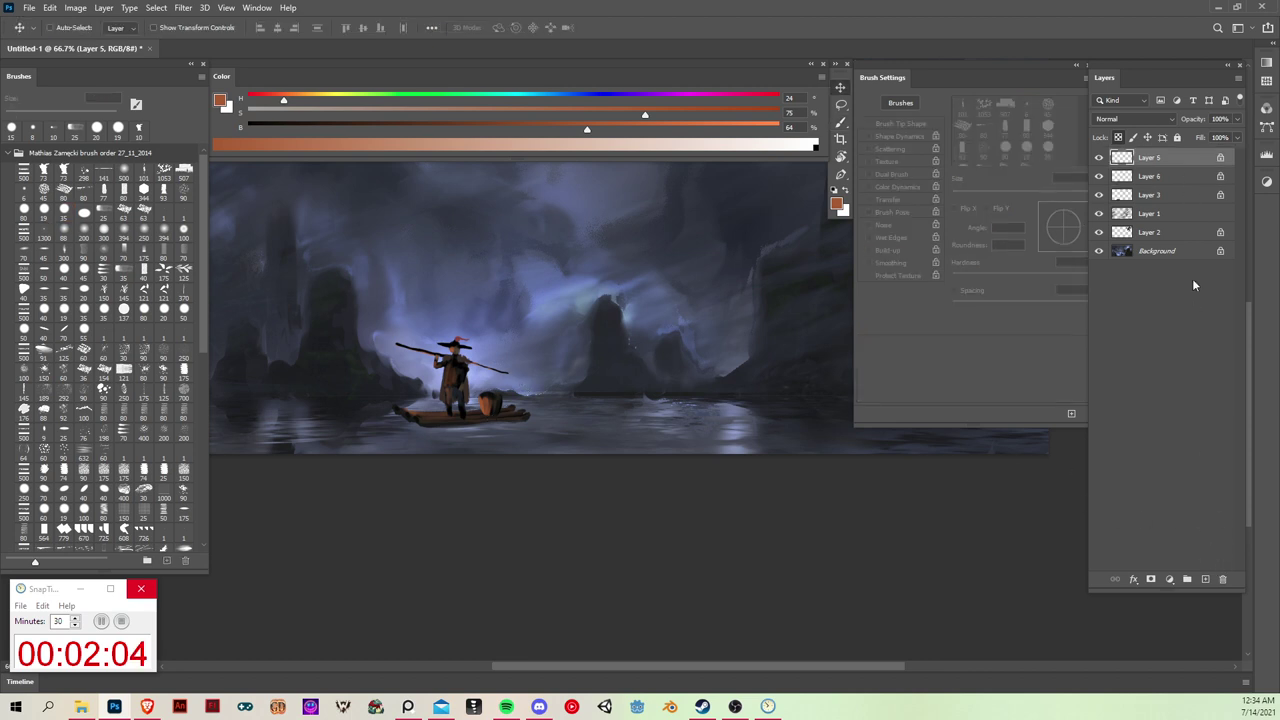
click(1205, 579)
click(44, 212)
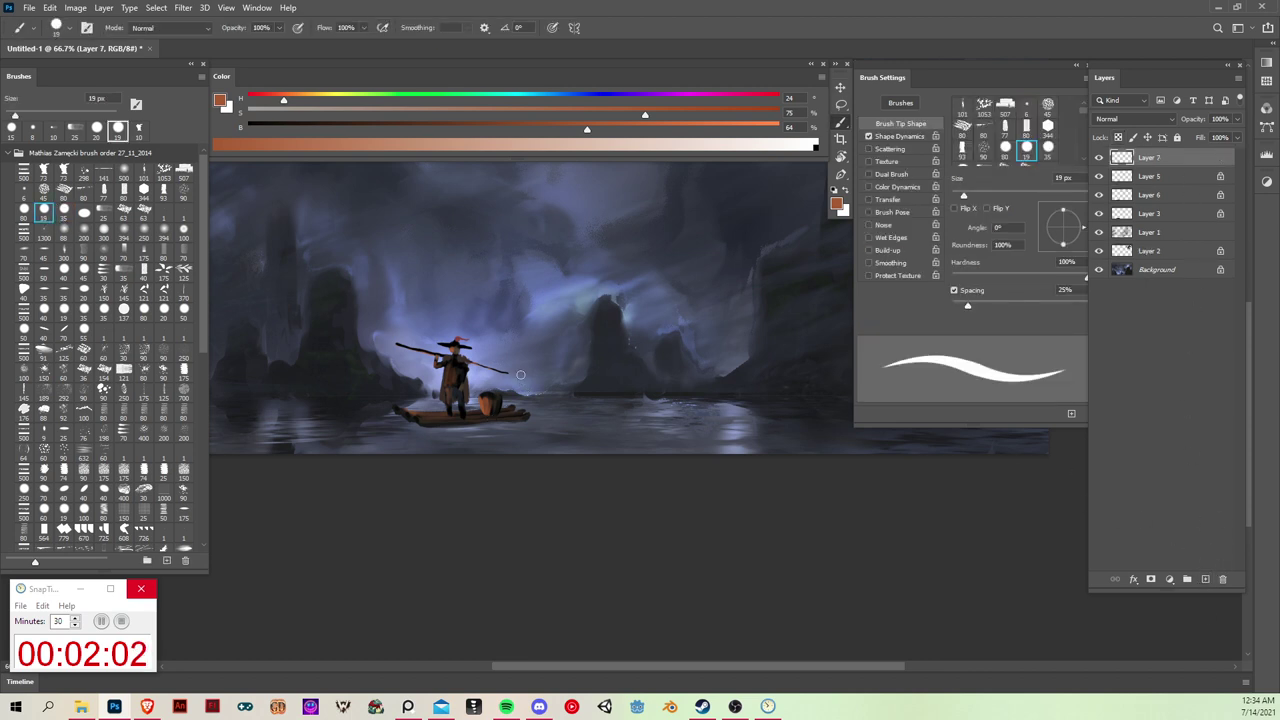
key(d)
key(bracketleft)
key(bracketleft)
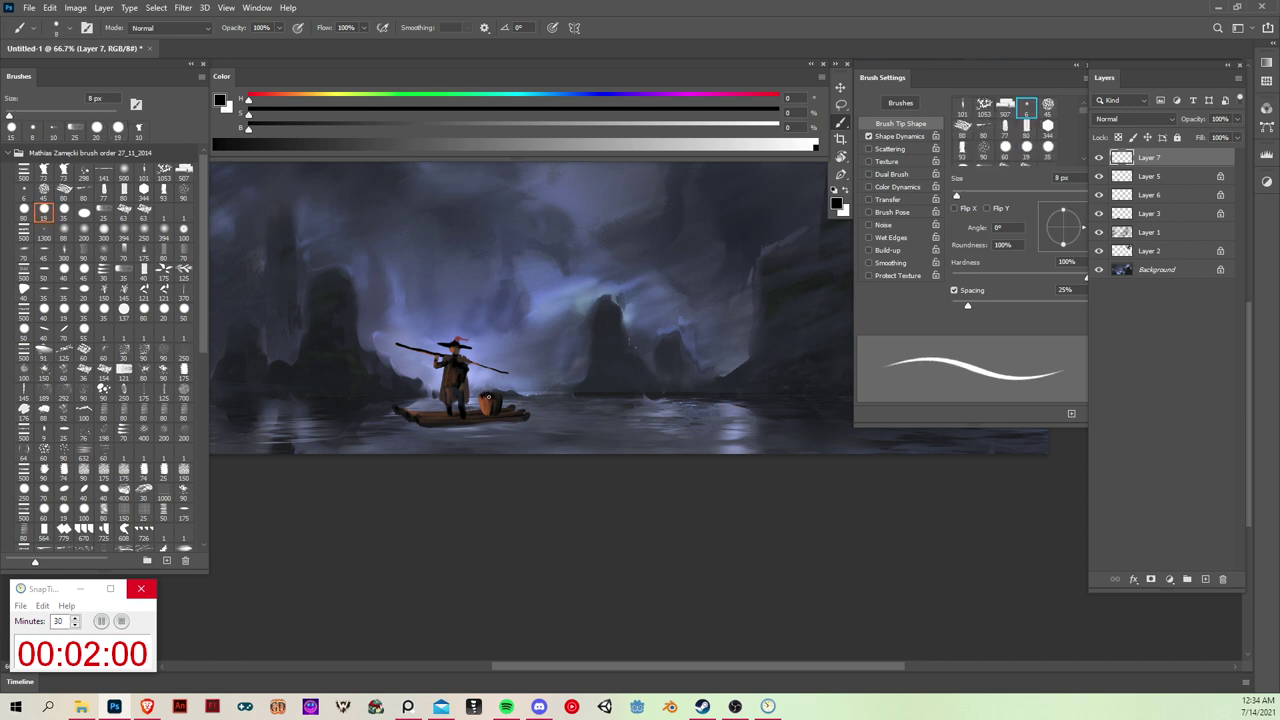
alt+click(414, 395)
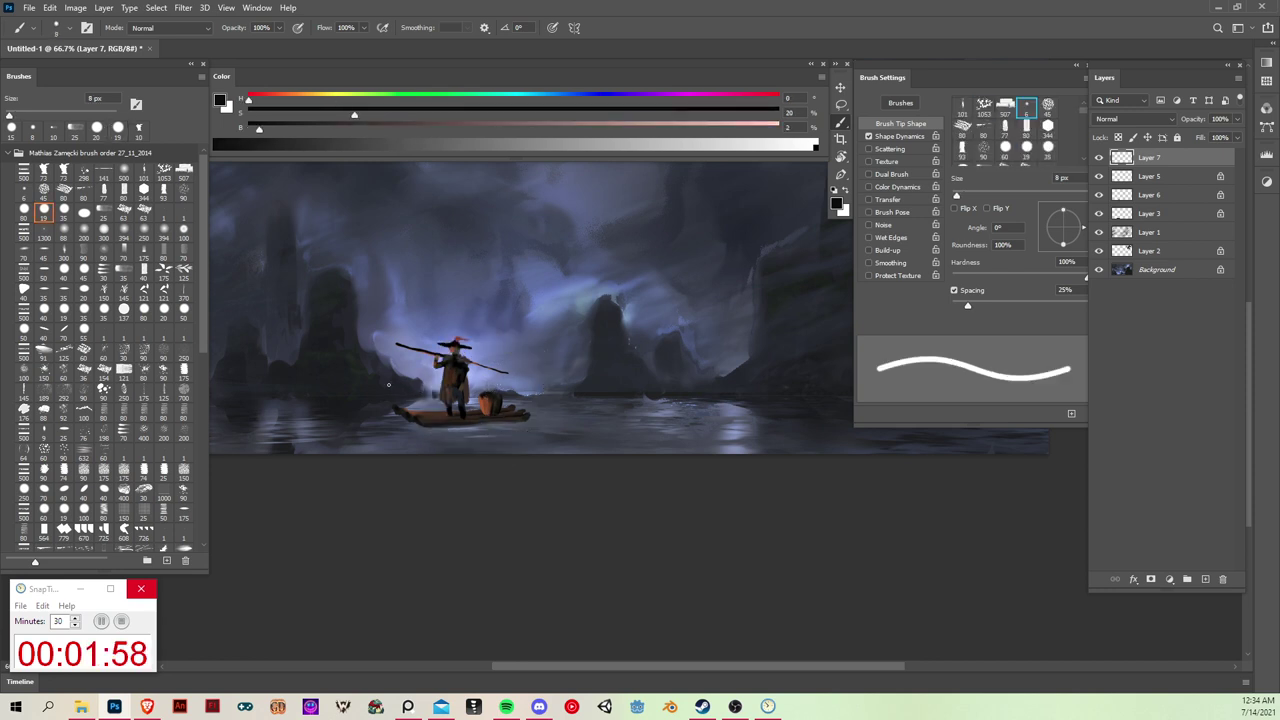
drag(395, 382, 410, 408)
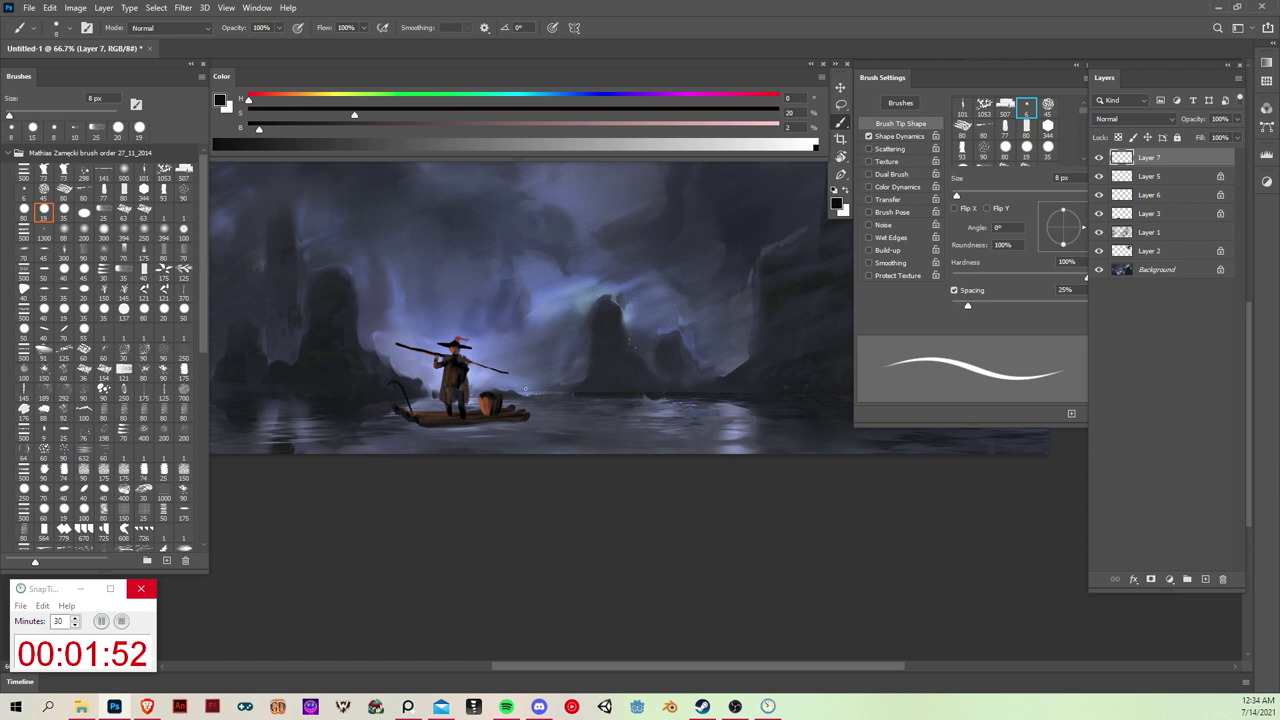
drag(520, 408, 529, 383)
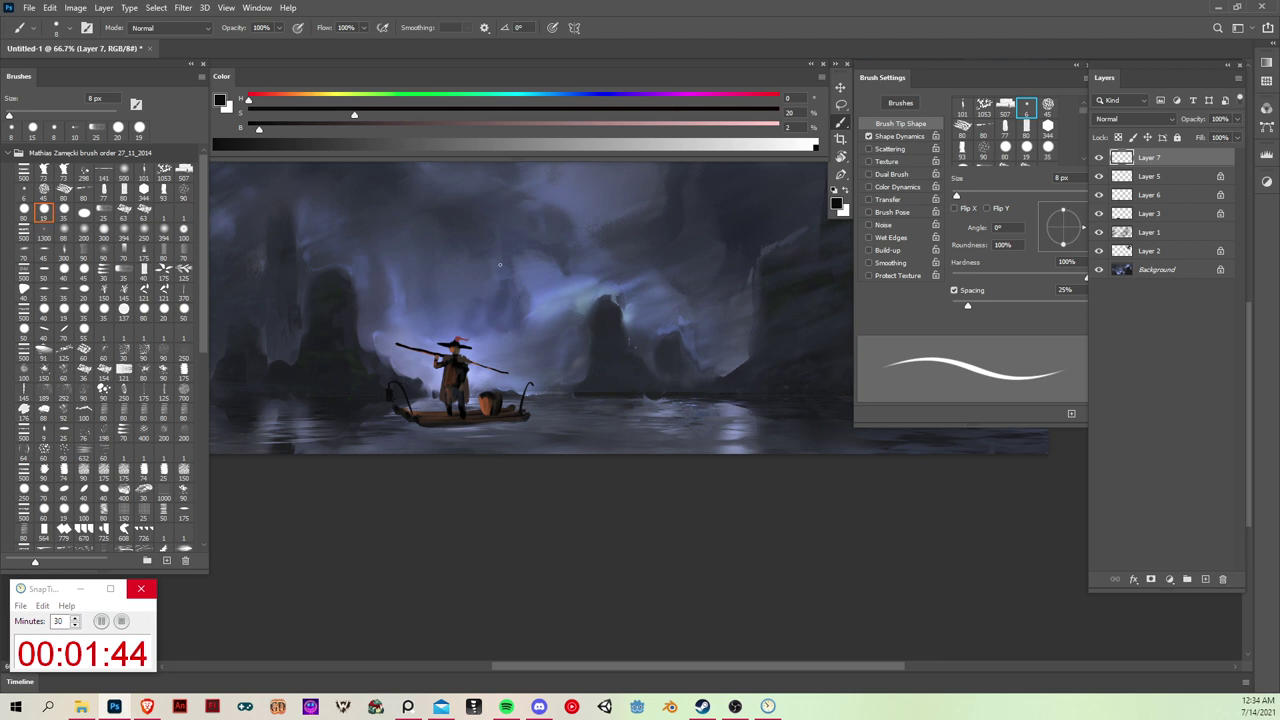
Step: Mix a bright orange of H 29, S 88, B 82 and paint a small lantern hanging from the left hook
alt+click(484, 410)
click(712, 113)
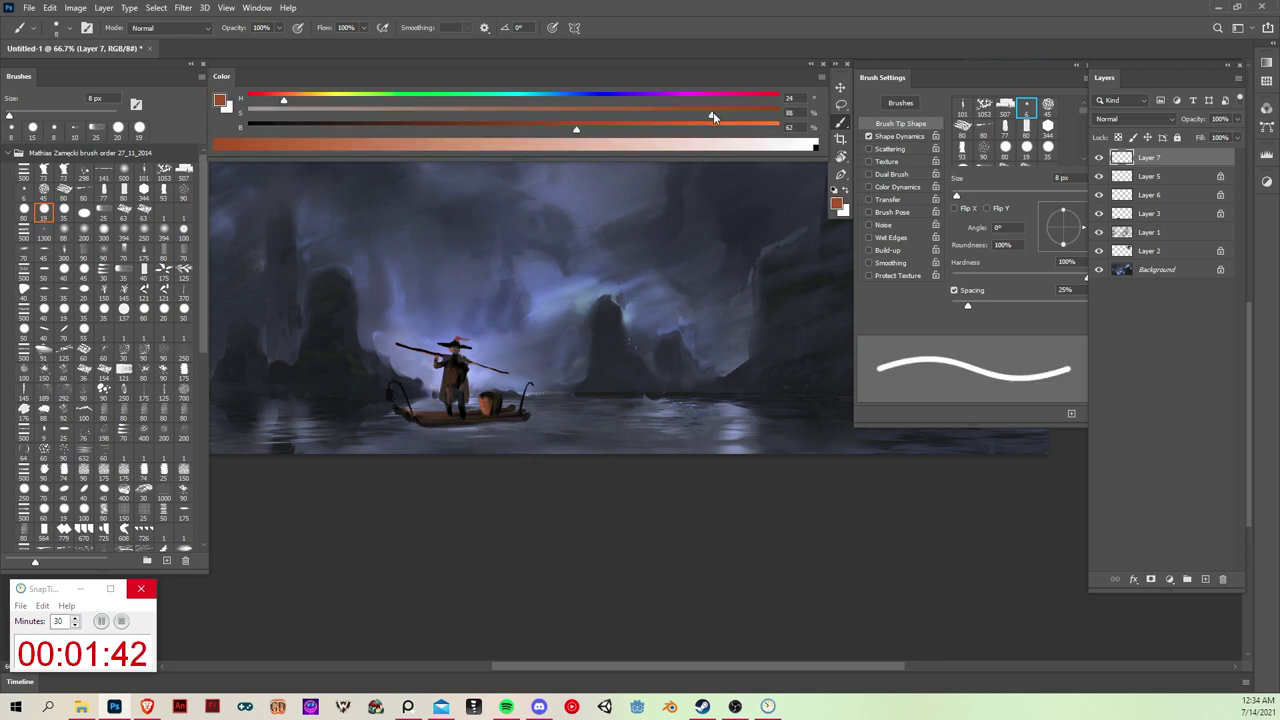
click(682, 127)
click(291, 100)
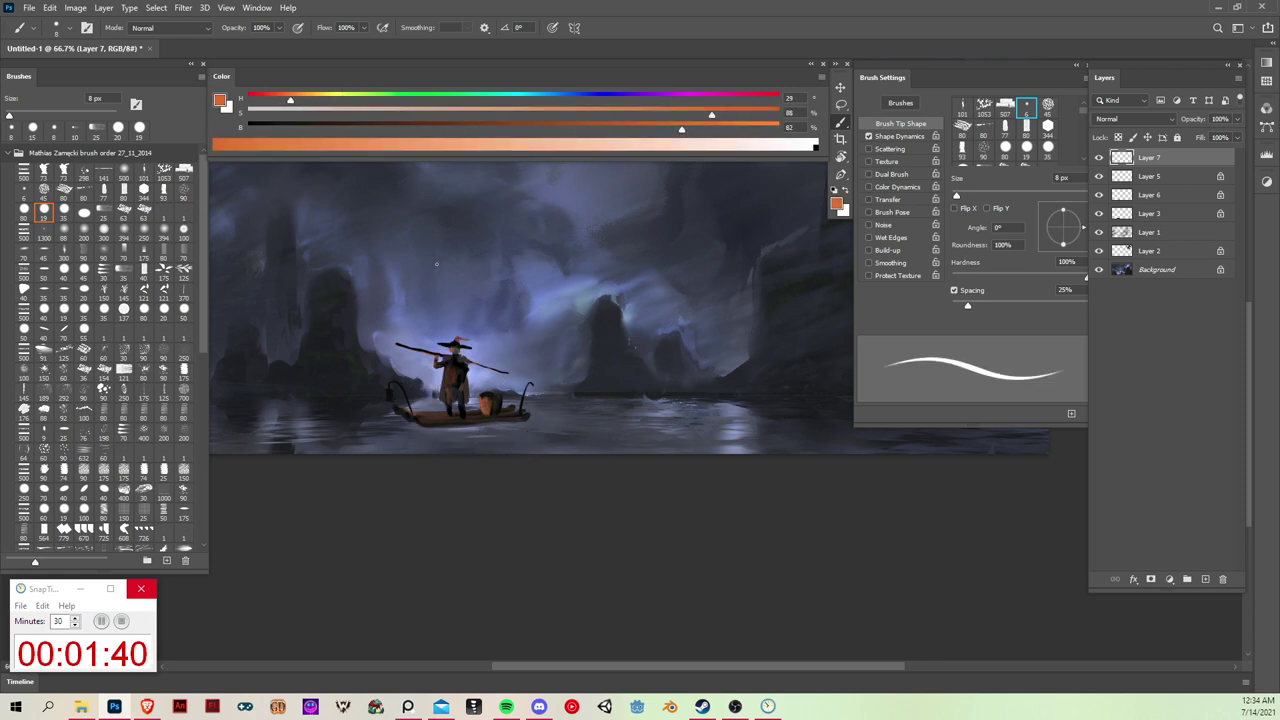
click(388, 394)
Step: Brush an orange glow onto the lantern and the nearby raft with the soft round brush at 60 px in Color Dodge mode
click(123, 172)
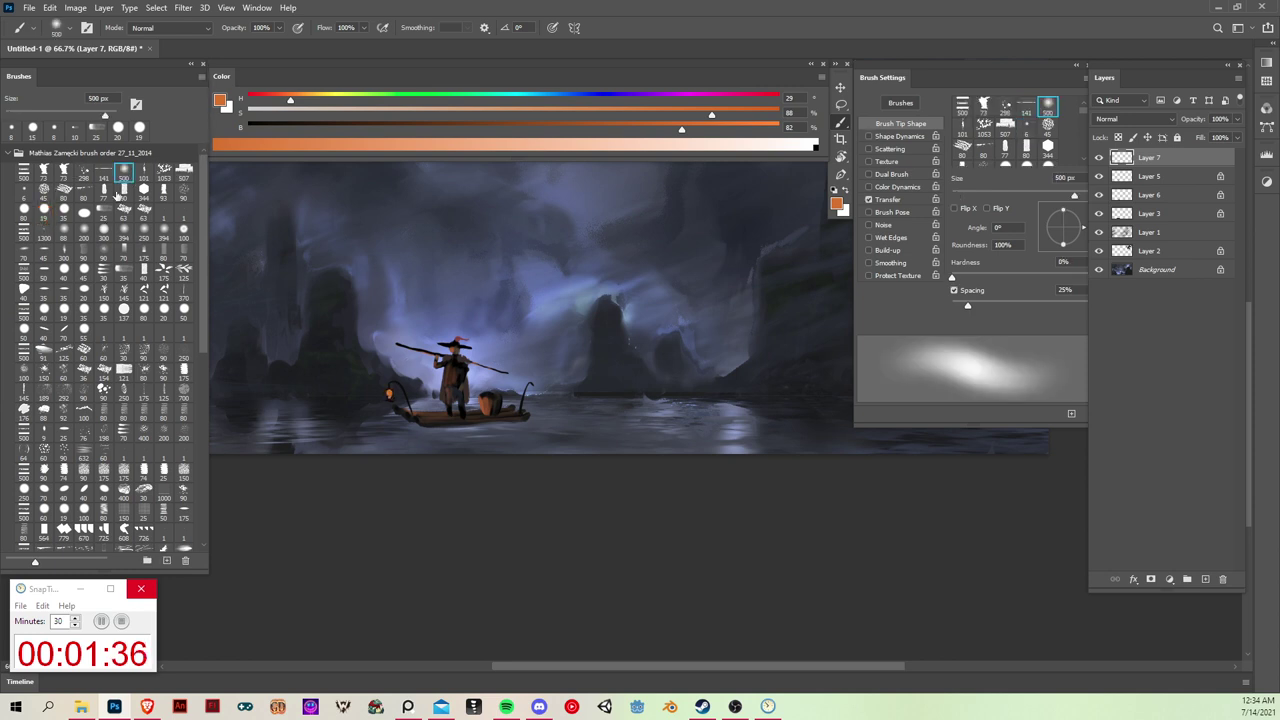
key(bracketleft)
key(bracketleft)
key(bracketleft)
key(bracketleft)
key(bracketleft)
key(bracketleft)
key(bracketleft)
key(bracketleft)
key(bracketleft)
key(bracketleft)
key(bracketleft)
key(bracketleft)
key(shift+alt+d)
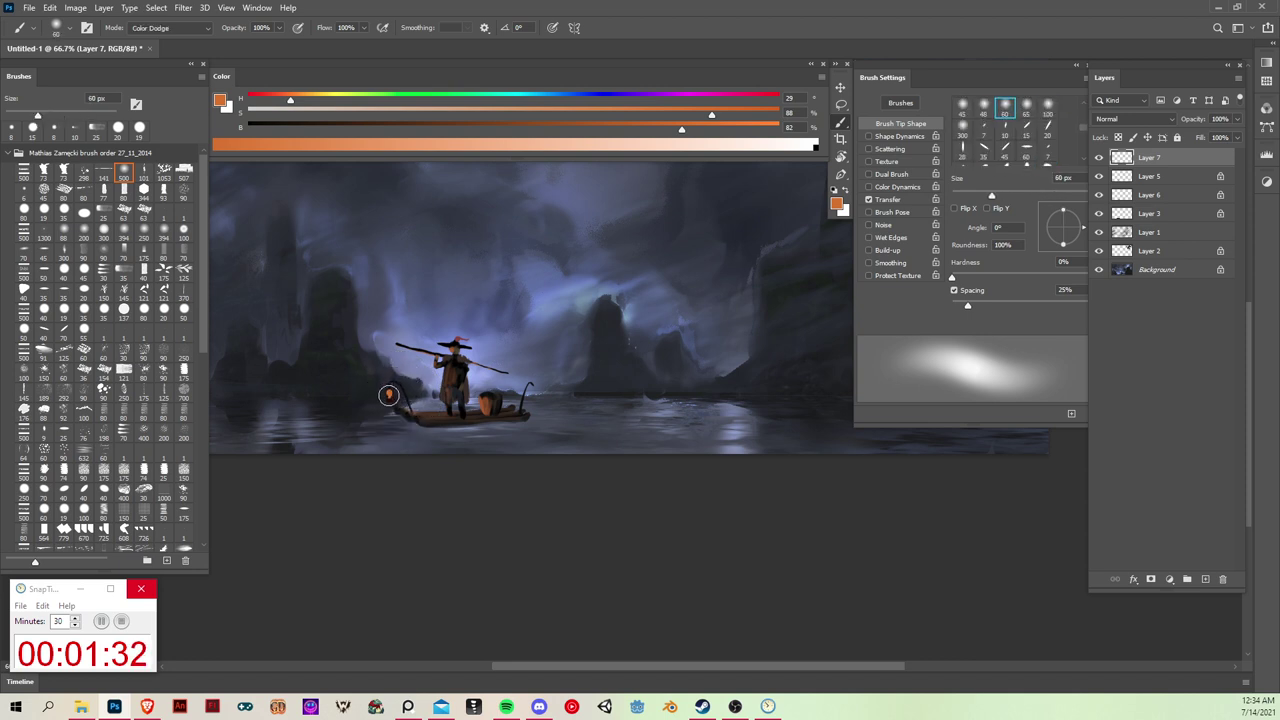
click(392, 391)
key(ctrl+z)
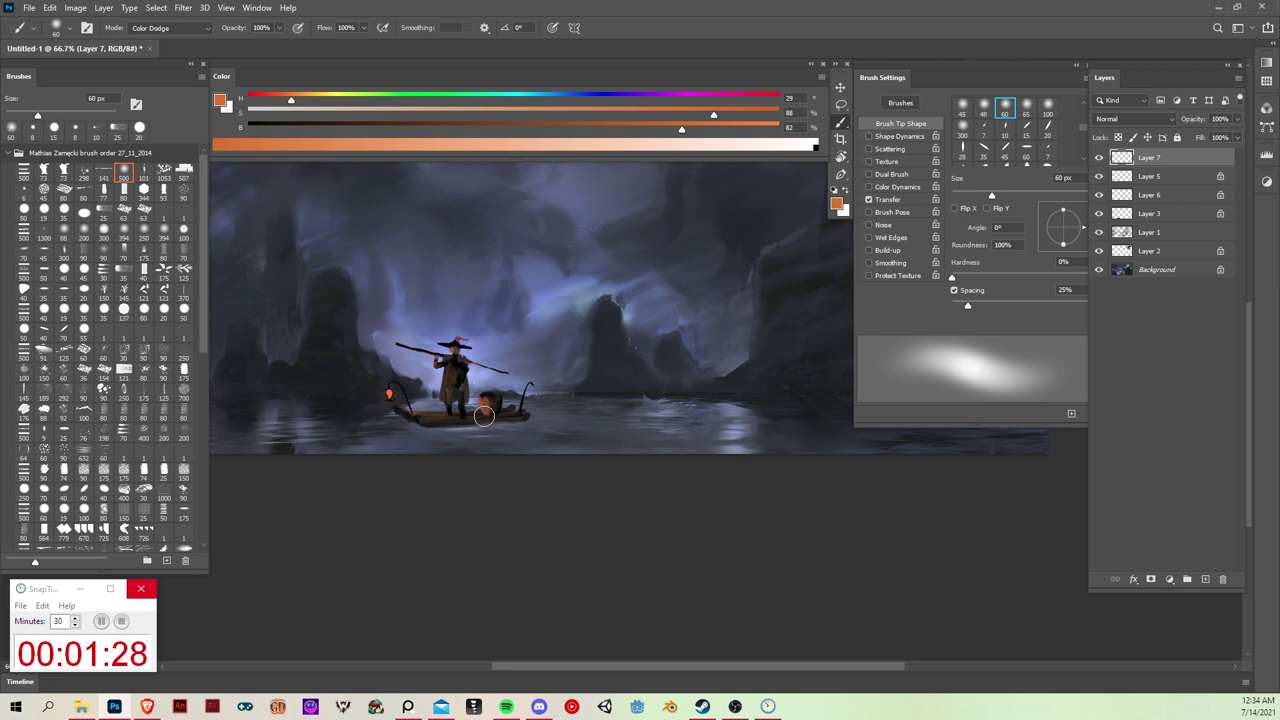
drag(419, 412, 478, 416)
key(ctrl+z)
Step: Merge Layers 7, 5, 6 and 3 into a single layer
shift+click(1150, 213)
key(ctrl+e)
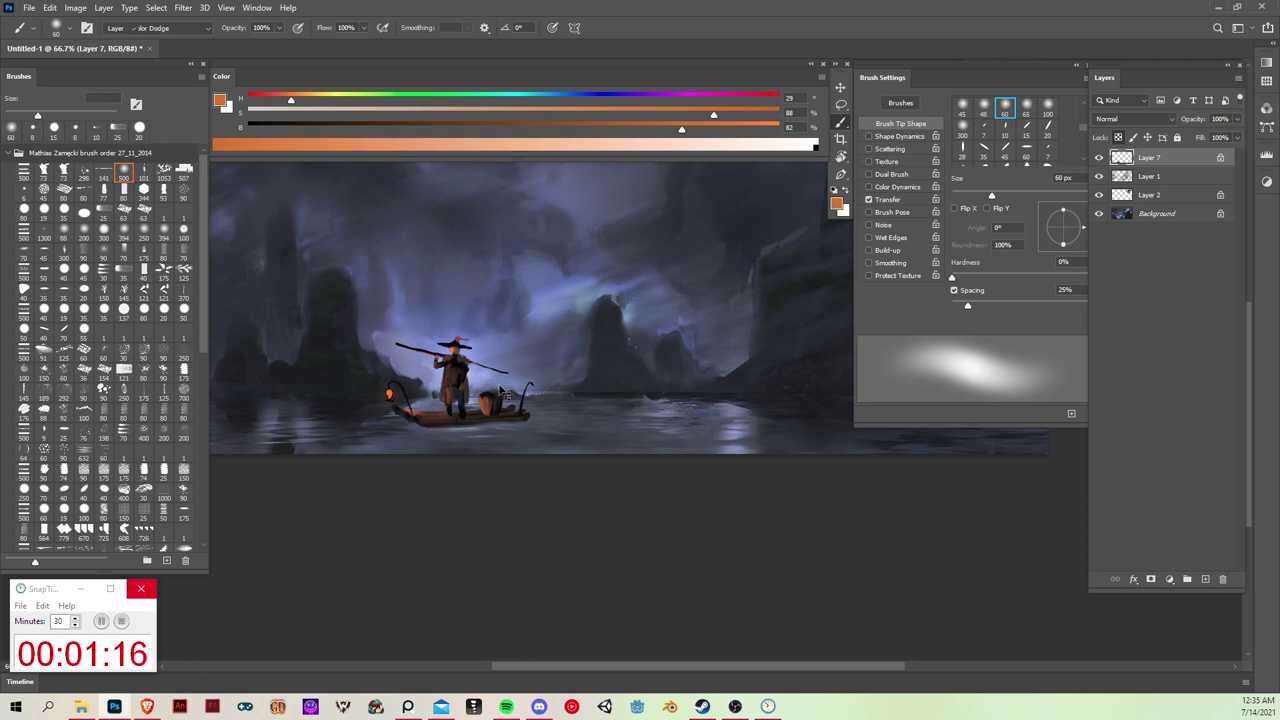
key(v)
Step: Select water tones on the Background with the Magic Wand and dodge an orange lantern reflection into the water below the left hook
click(1160, 195)
click(1160, 214)
key(b)
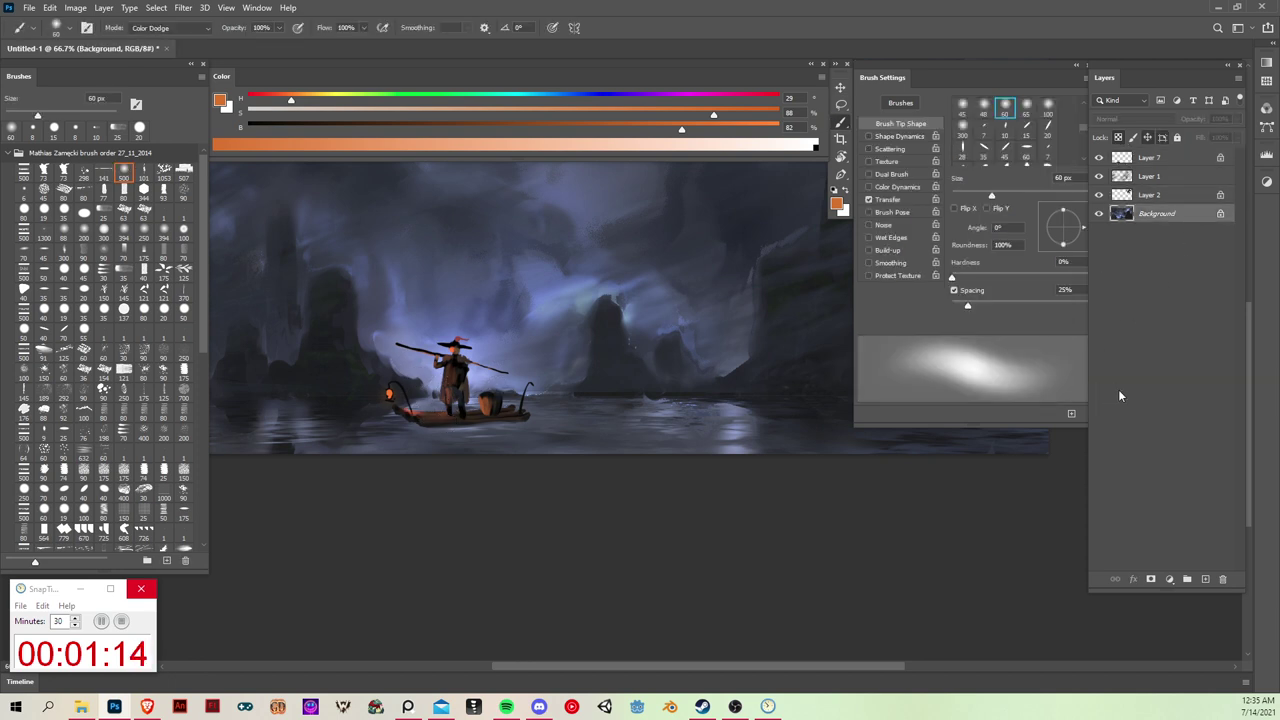
key(w)
click(396, 437)
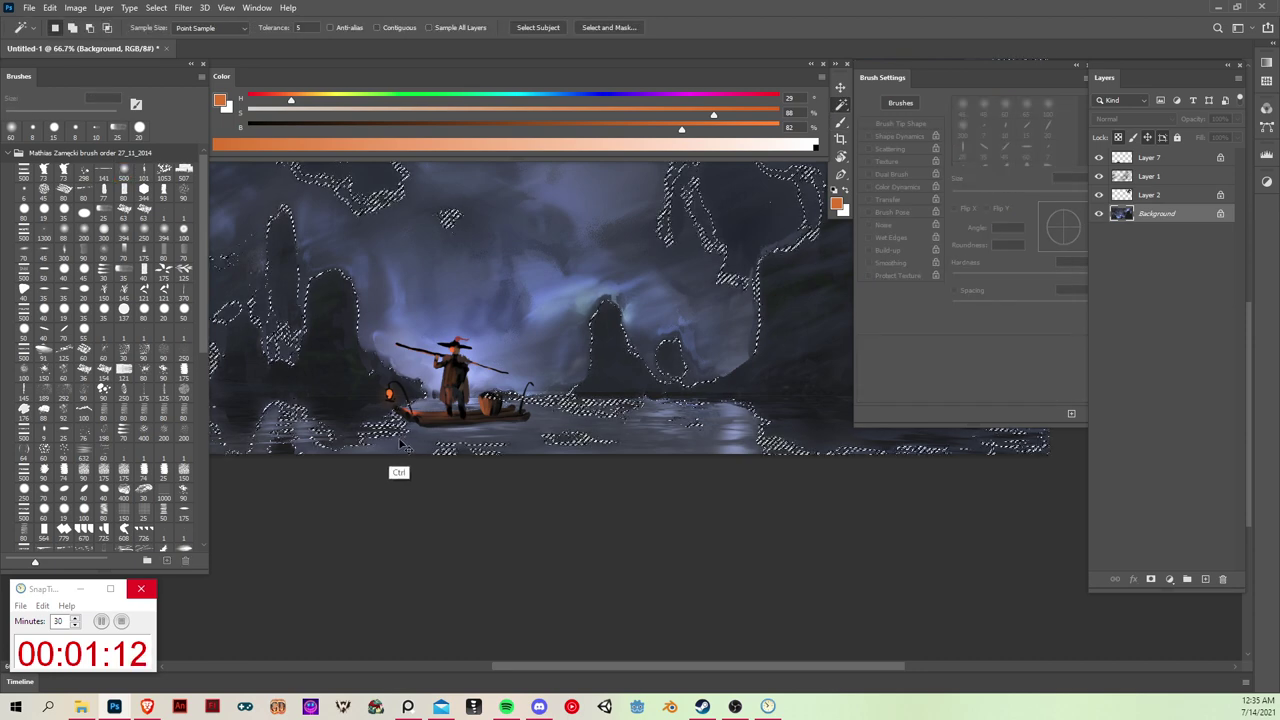
key(b)
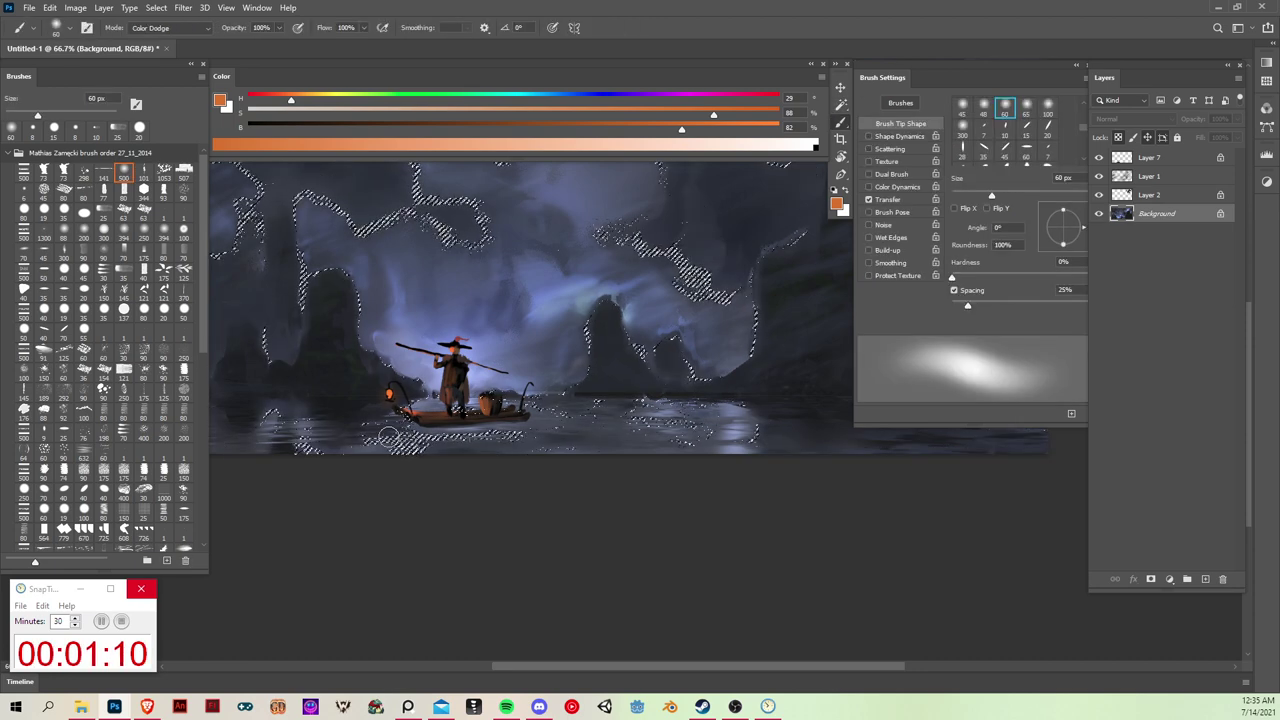
key(ctrl+h)
Step: Strengthen the orange reflection below the lantern within further Magic Wand selections of the water, and clear the selection
key(w)
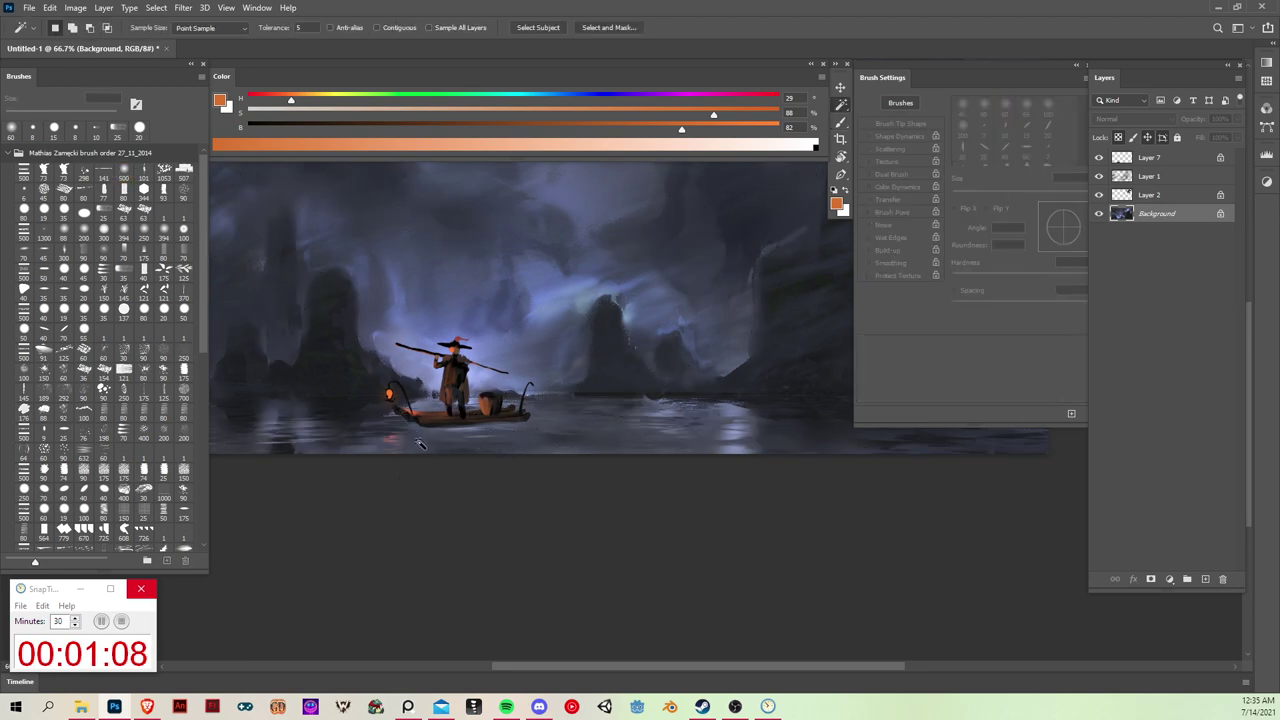
key(b)
key(ctrl+h)
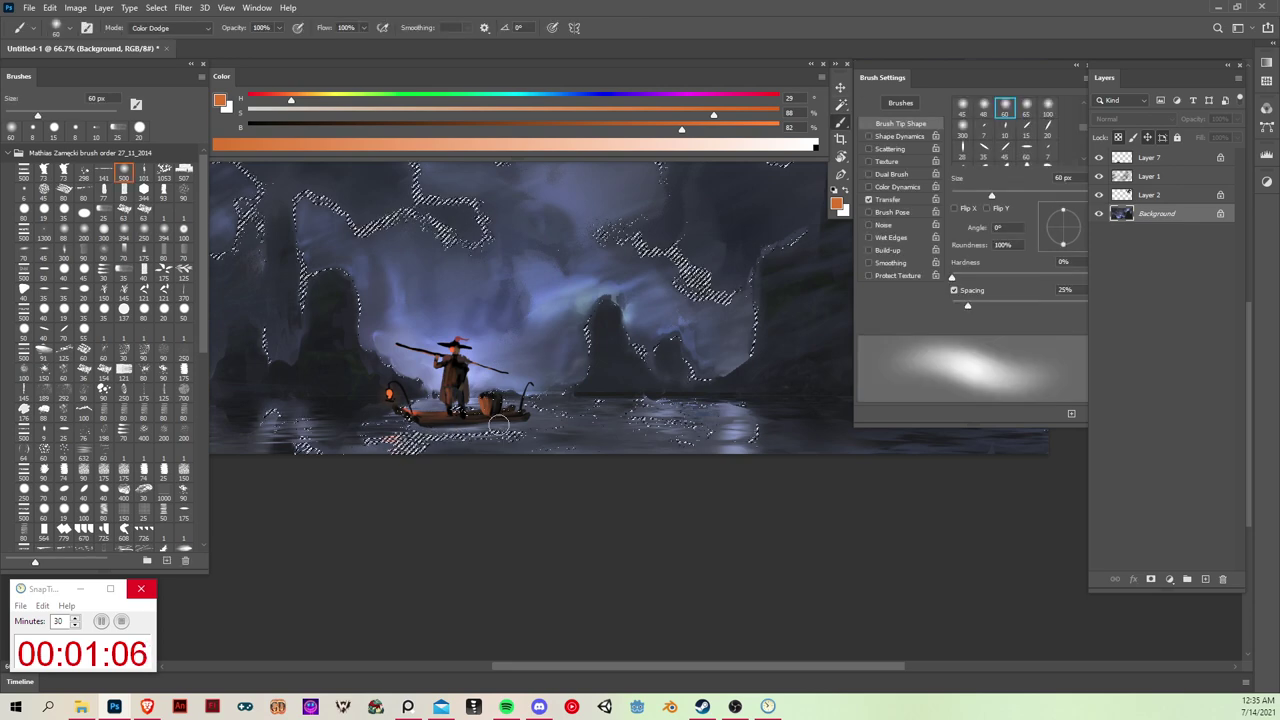
key(ctrl+h)
key(ctrl+h)
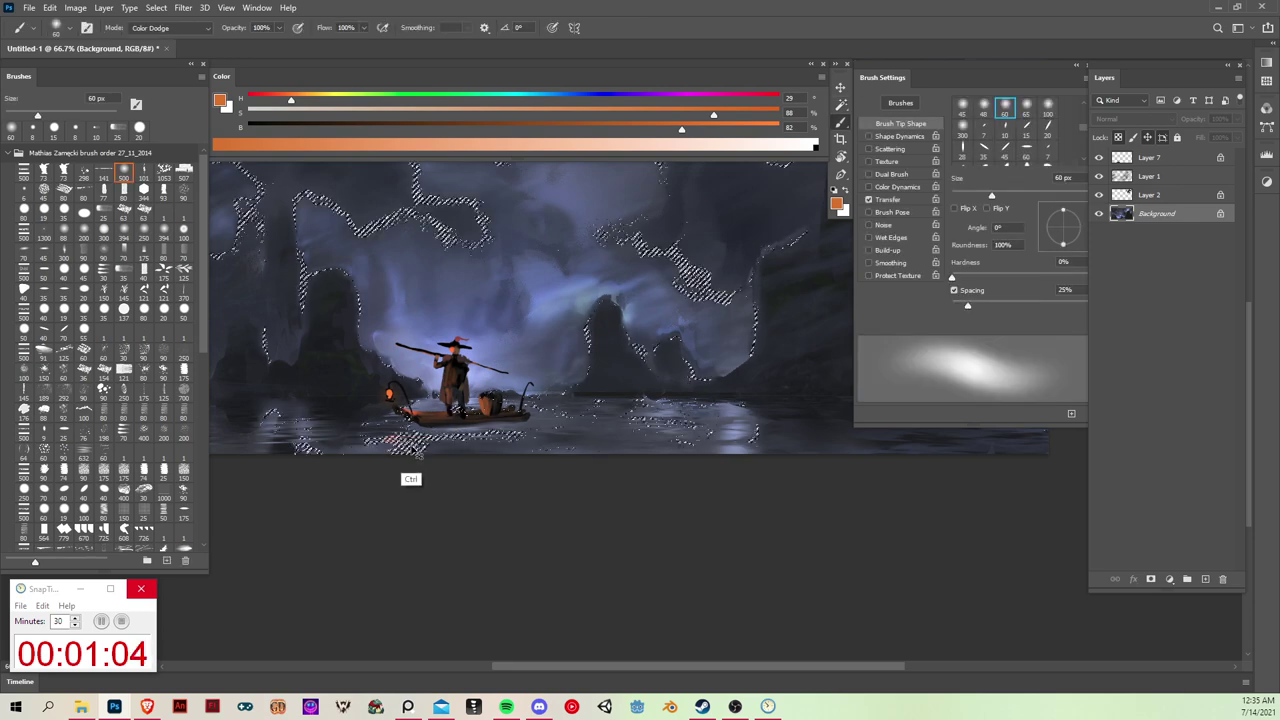
key(ctrl+h)
key(w)
key(ctrl+h)
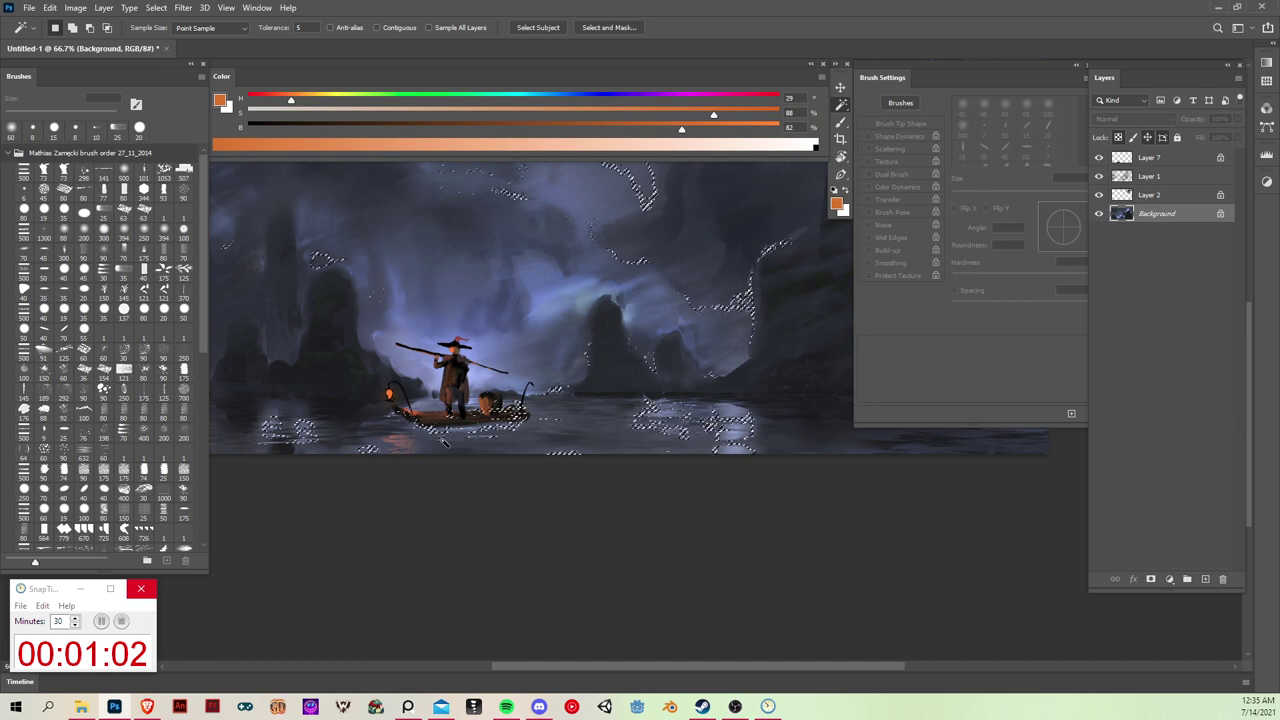
click(436, 436)
key(ctrl+d)
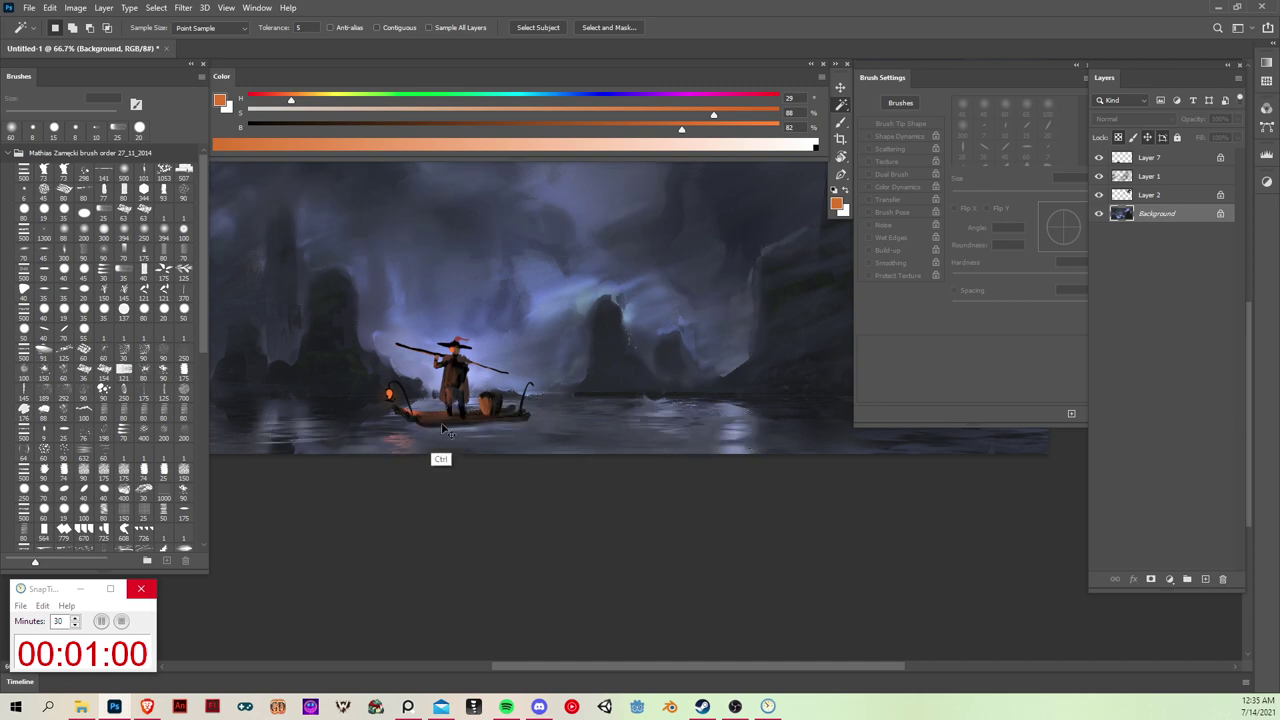
Step: Select the water tones on the Background with the Magic Wand at tolerance 20, and sample a near-black for the brush in Normal mode
text(20)
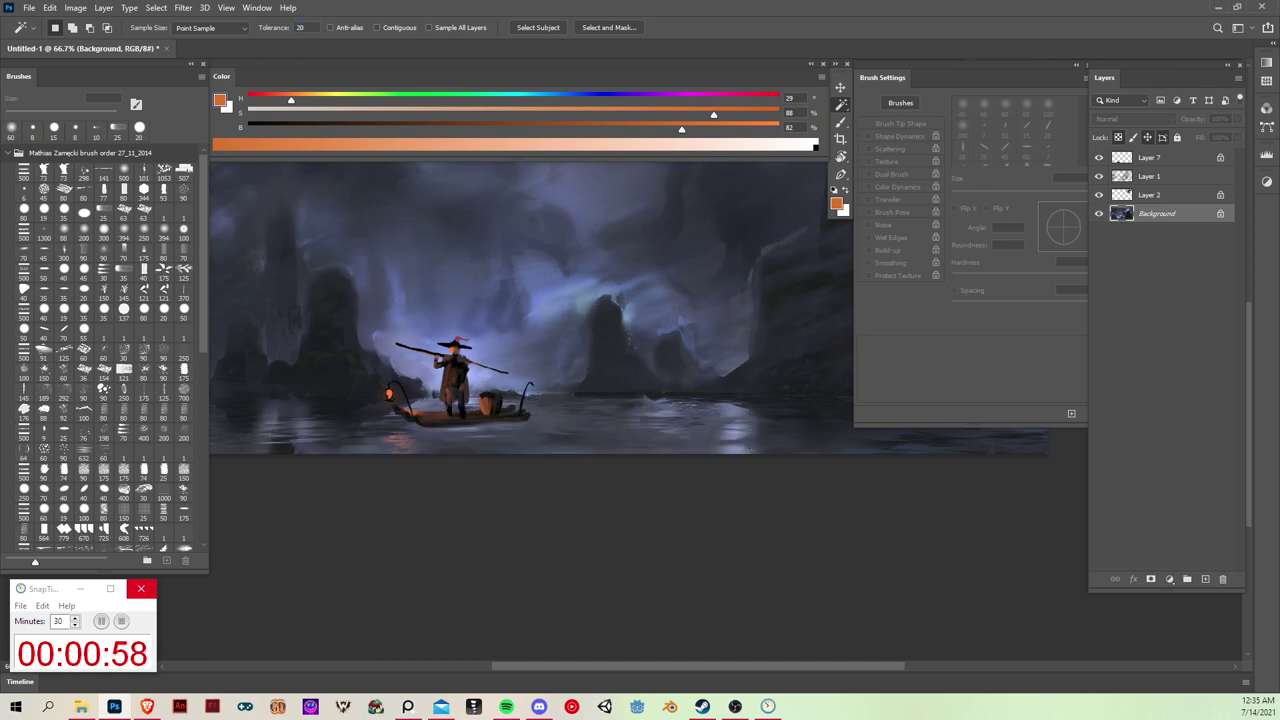
click(440, 442)
key(b)
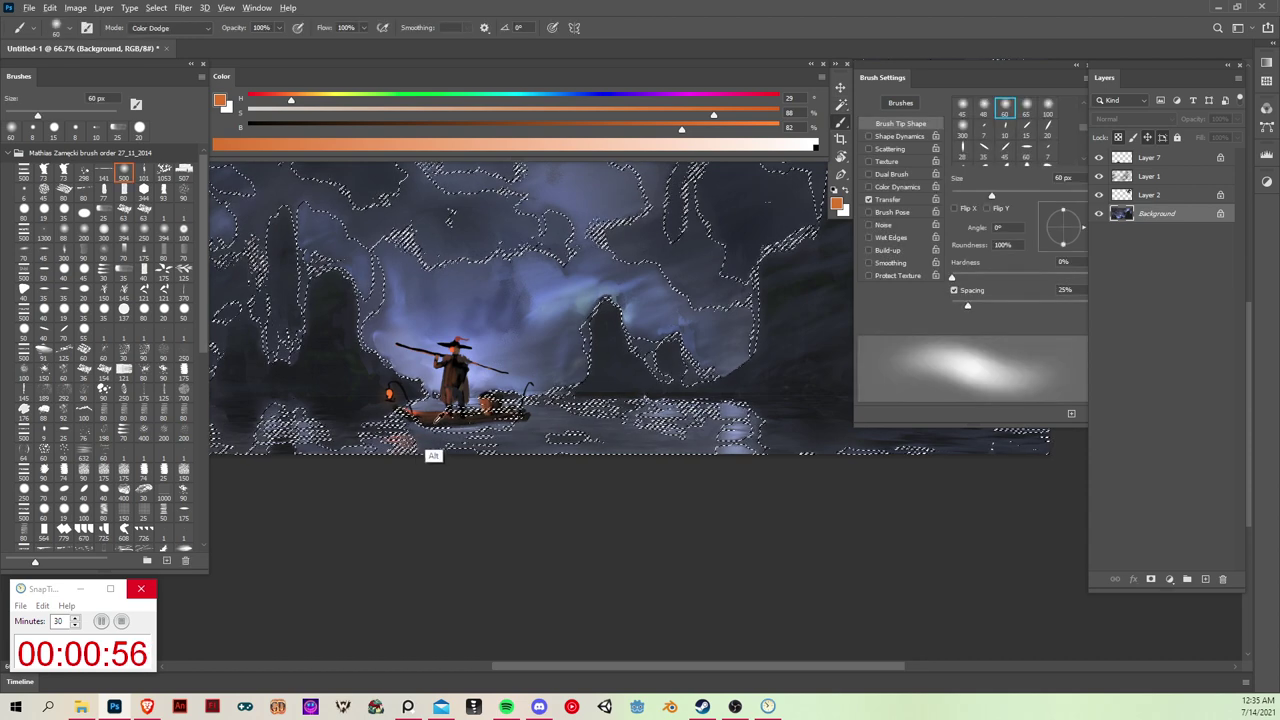
alt+click(438, 423)
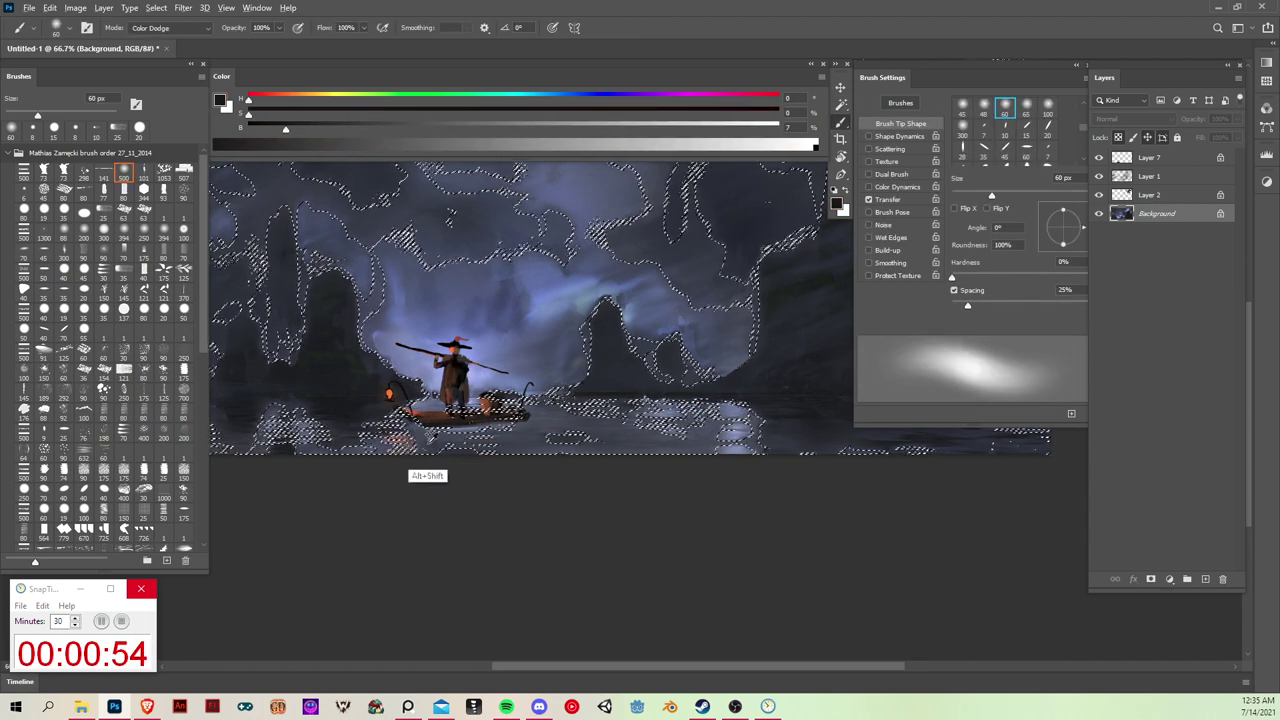
key(alt+shift+n)
alt+click(458, 372)
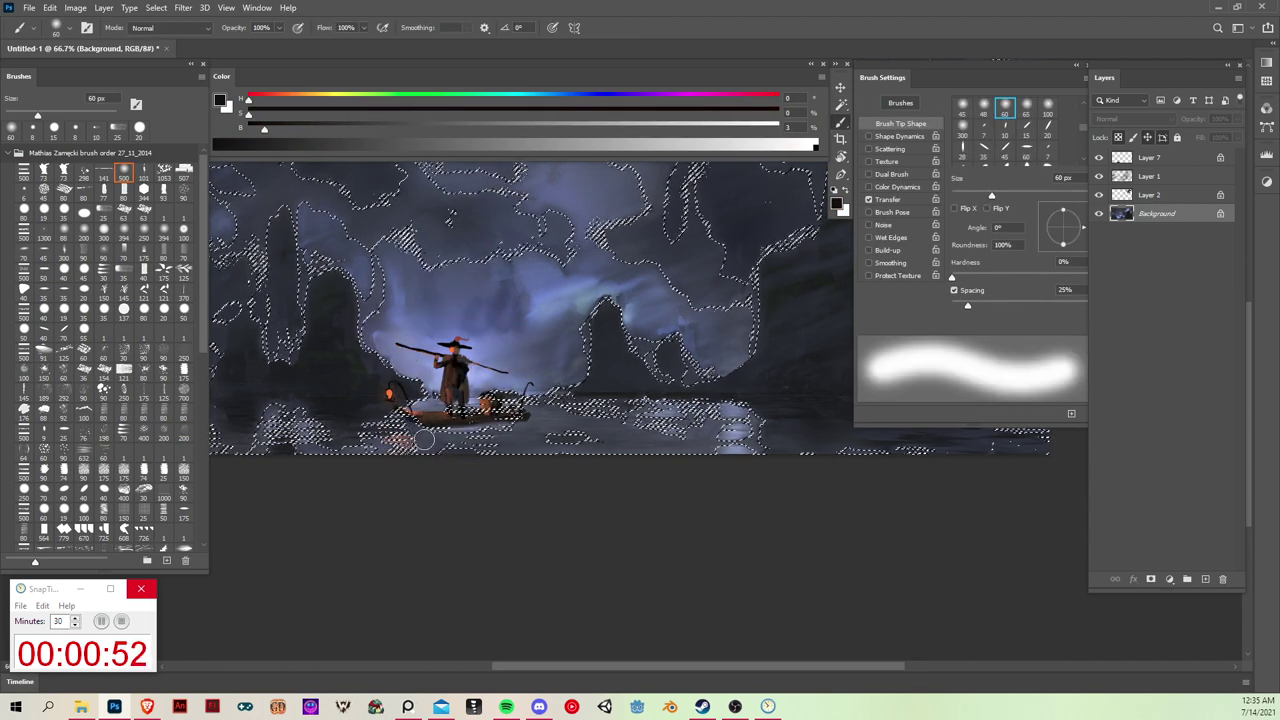
Step: Paint a dark reflection beneath the raft inside the selected water with the 35 px textured round brush, and clear the selection
drag(424, 440, 399, 442)
key(ctrl+z)
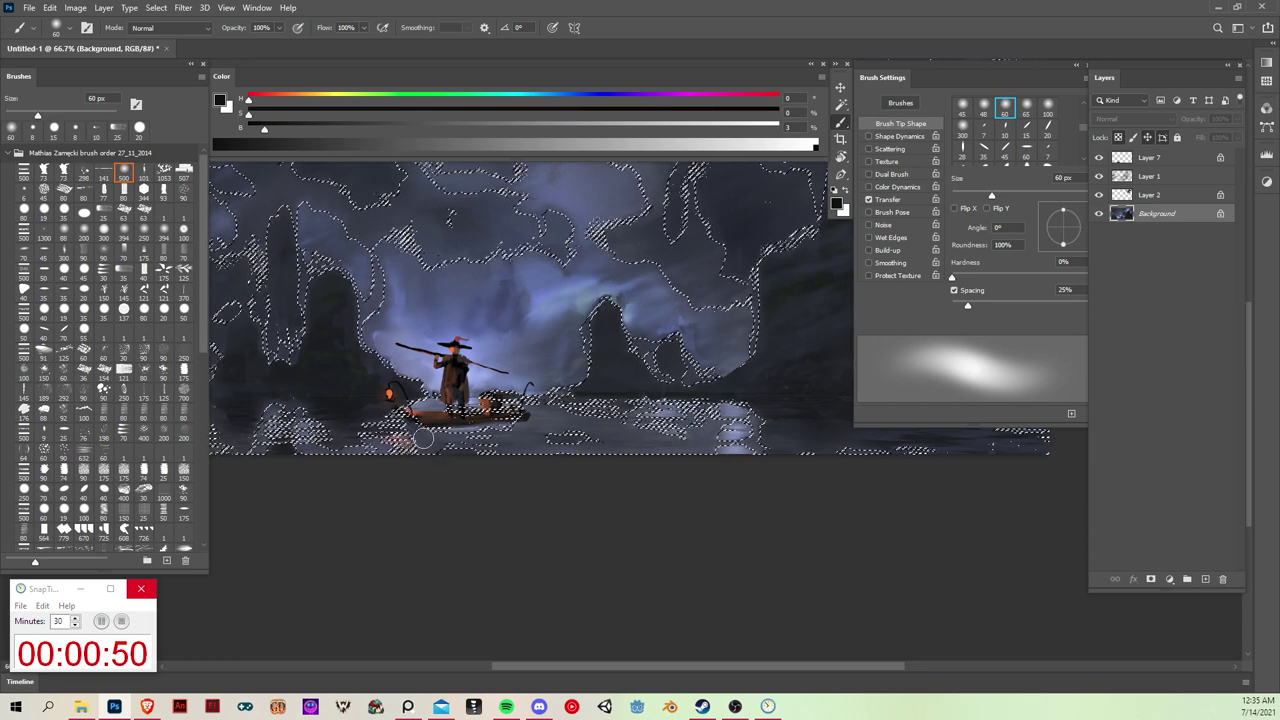
click(63, 212)
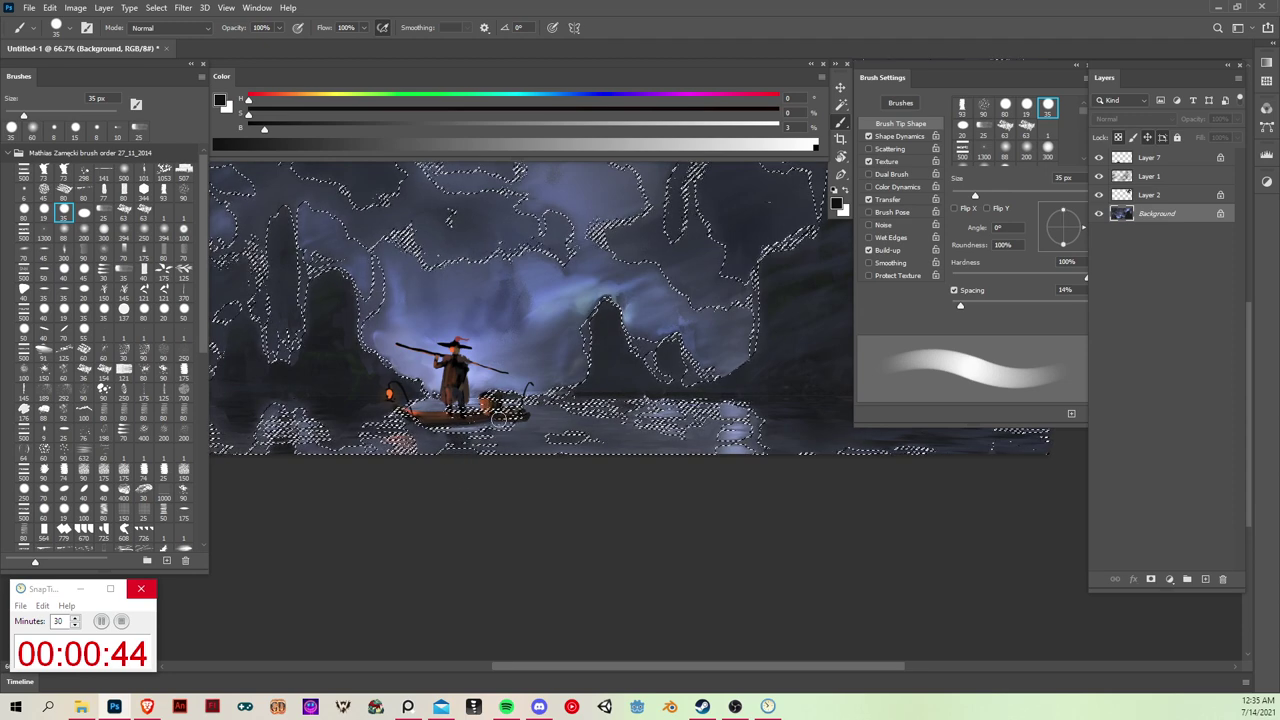
key(ctrl+h)
key(ctrl+h)
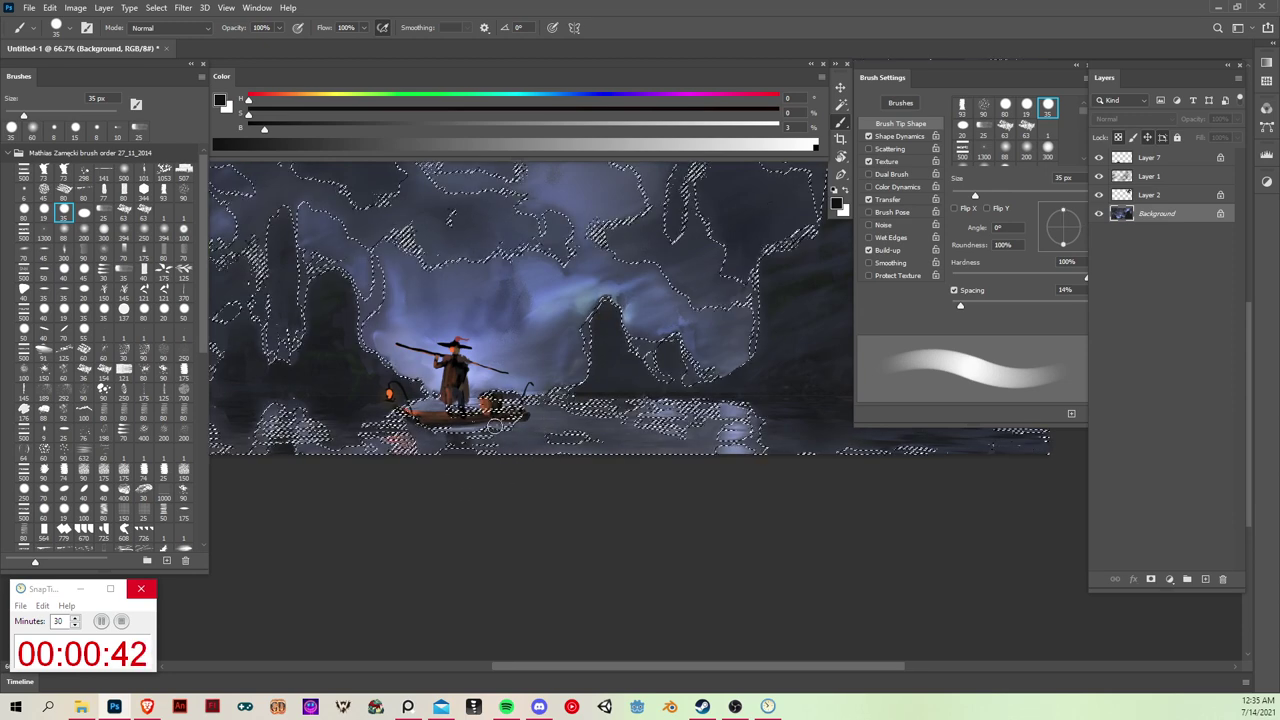
key(ctrl+d)
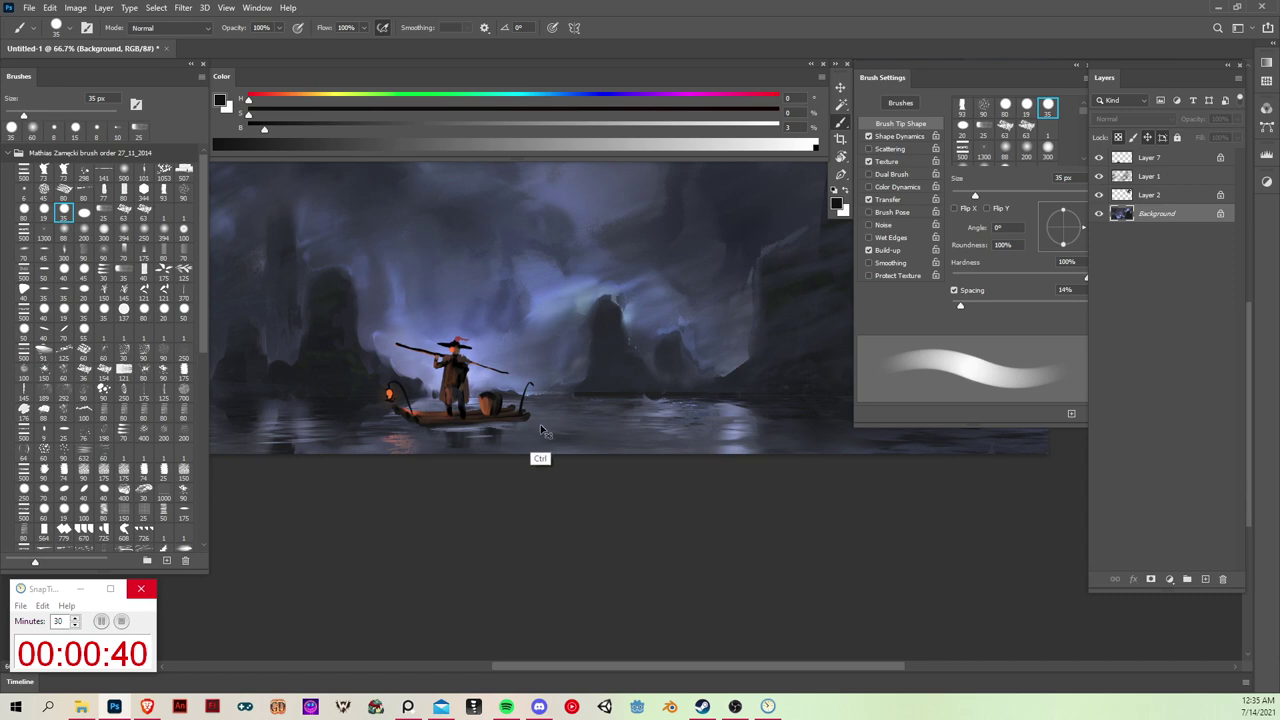
key(ctrl+shift+d)
key(ctrl+d)
key(v)
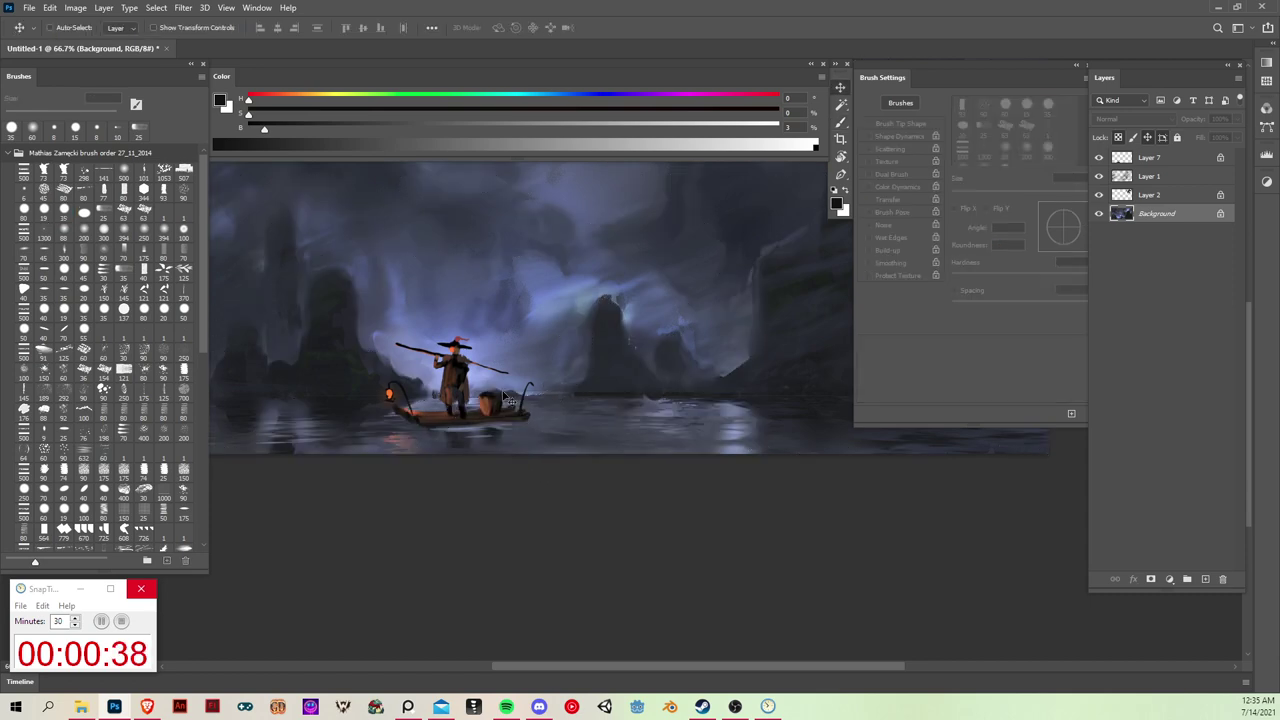
Step: On a new layer above Layer 7, paint black birds at both ends of the boatman's pole with a 9 px hard round brush
click(1158, 164)
click(1205, 578)
key(b)
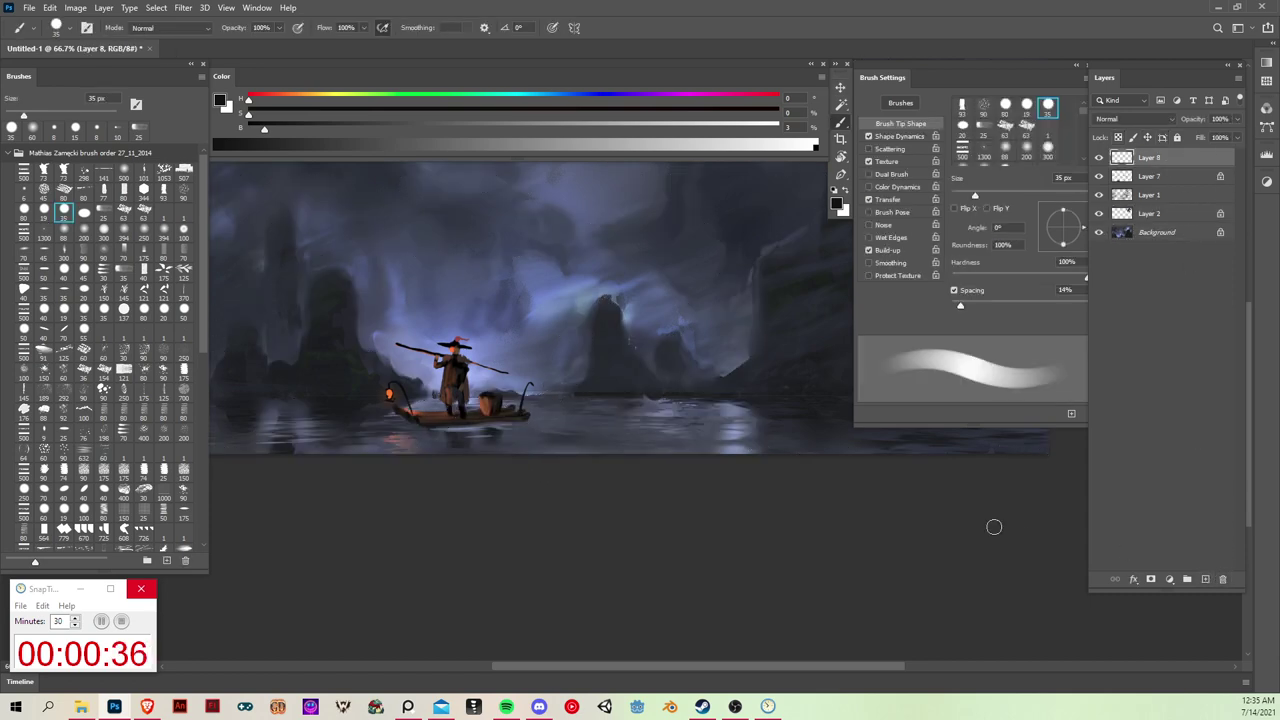
click(43, 211)
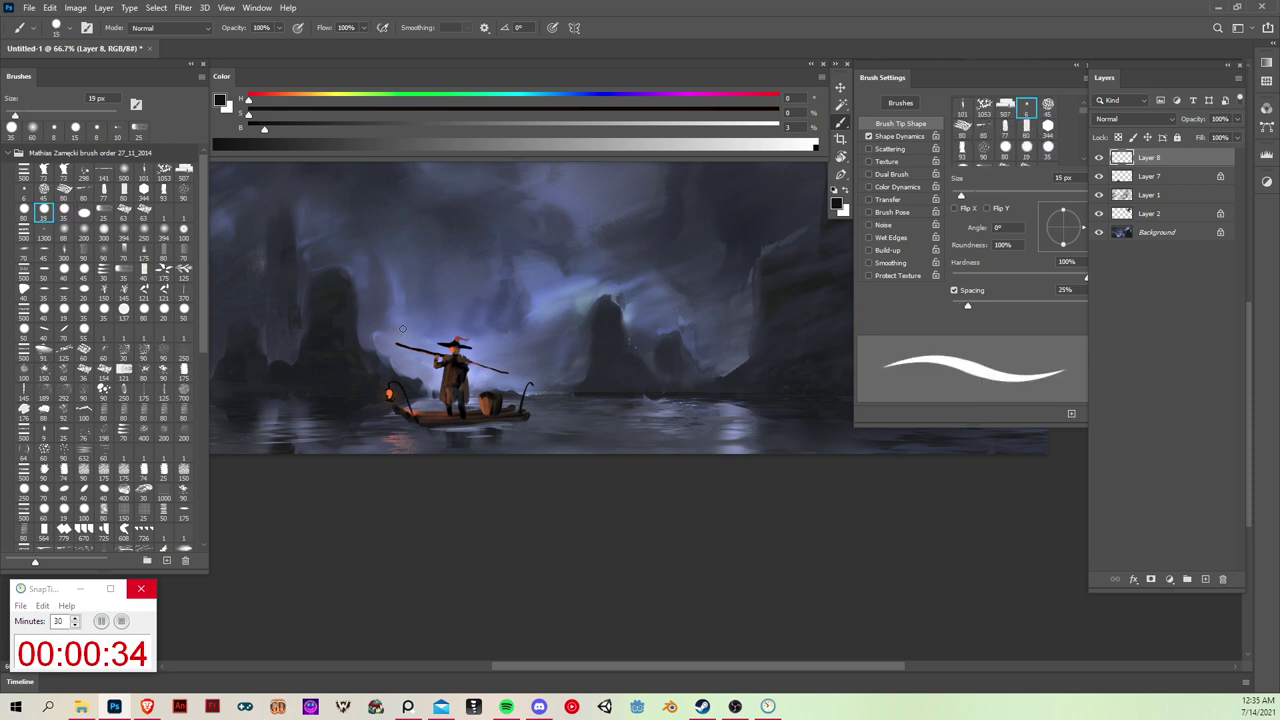
key([)
key([)
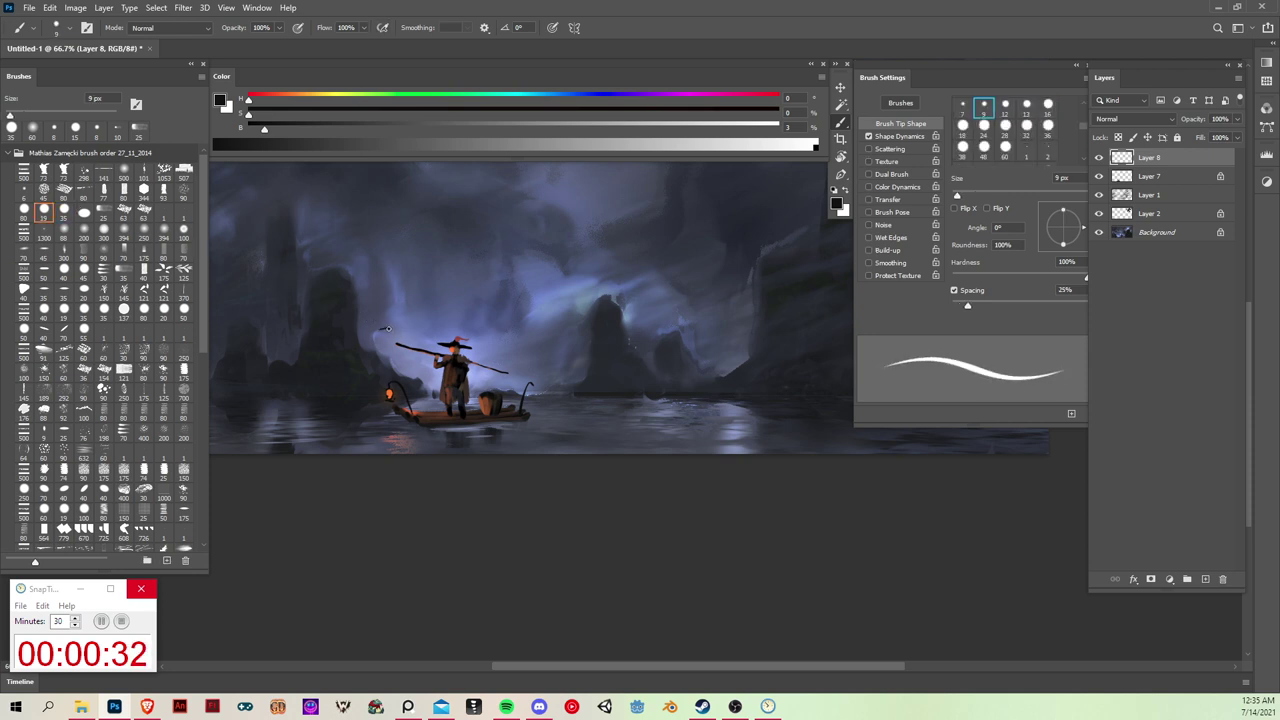
mouse_move(386, 328)
mouse_down()
mouse_move(398, 339)
mouse_move(394, 328)
mouse_up()
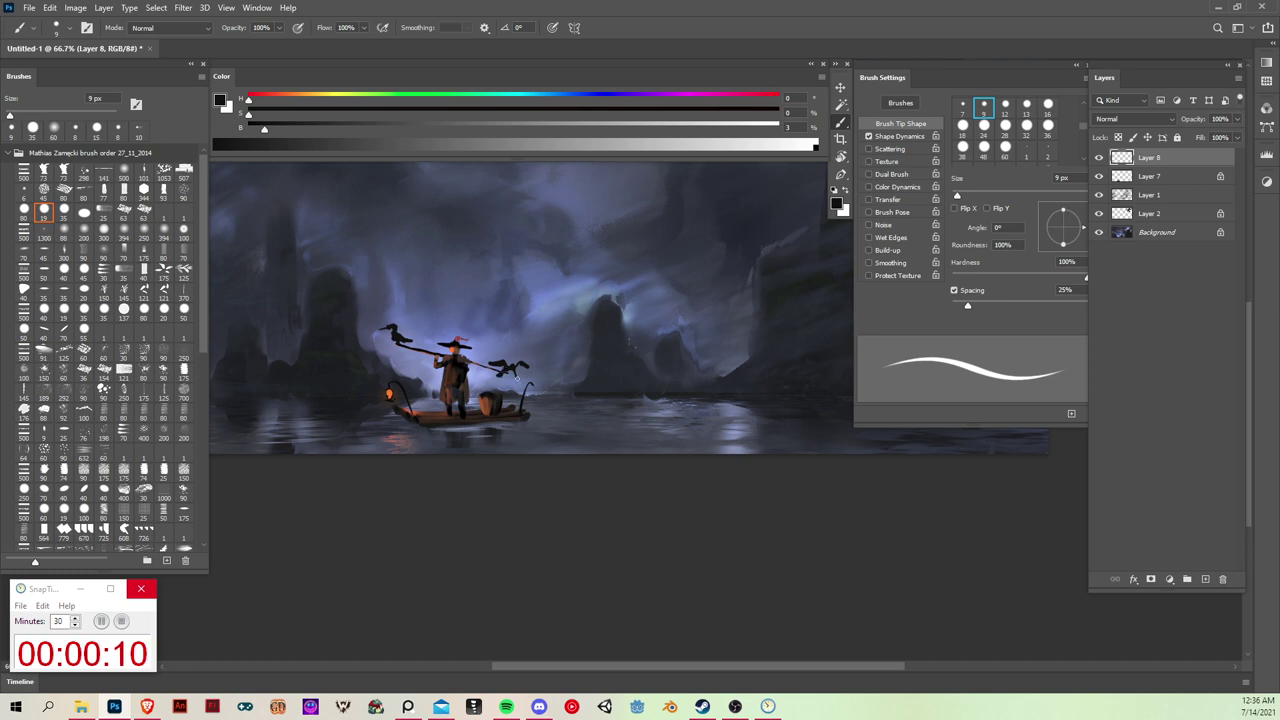
key(e)
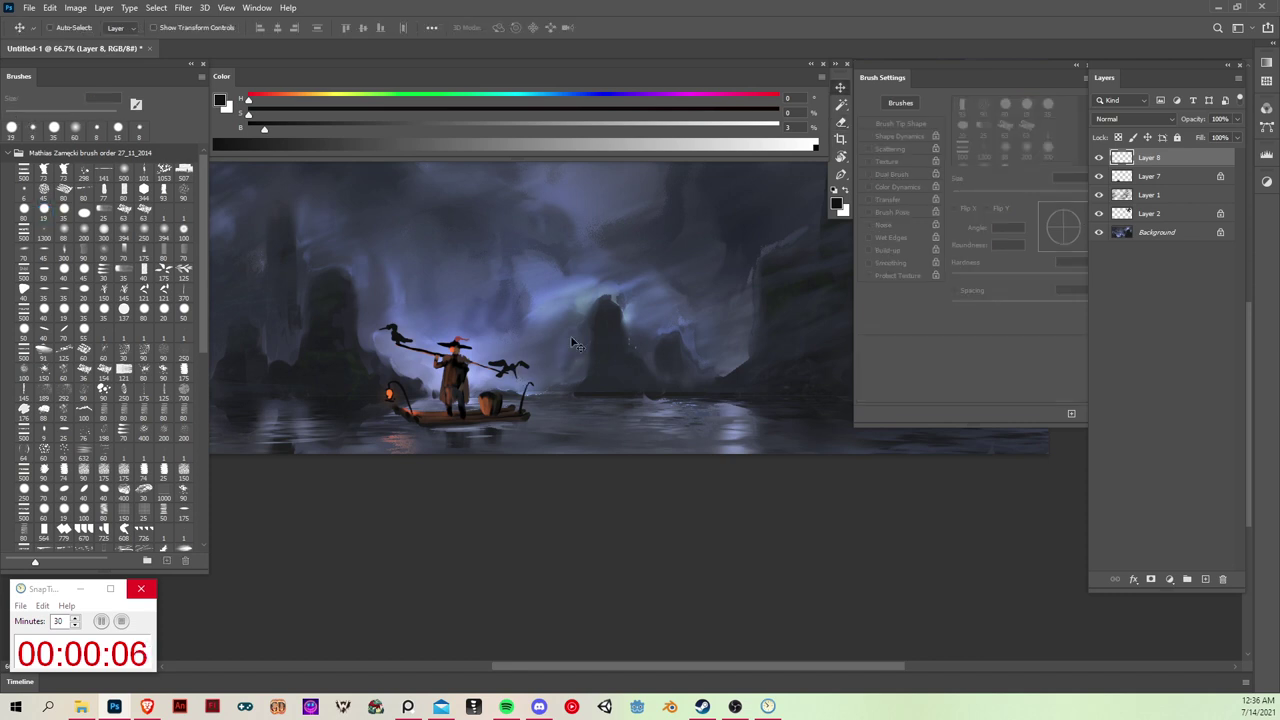
Step: Merge all the layers from Layer 8 down to the Background into one
key(ctrl+minus)
key(ctrl+minus)
drag(759, 333, 688, 400)
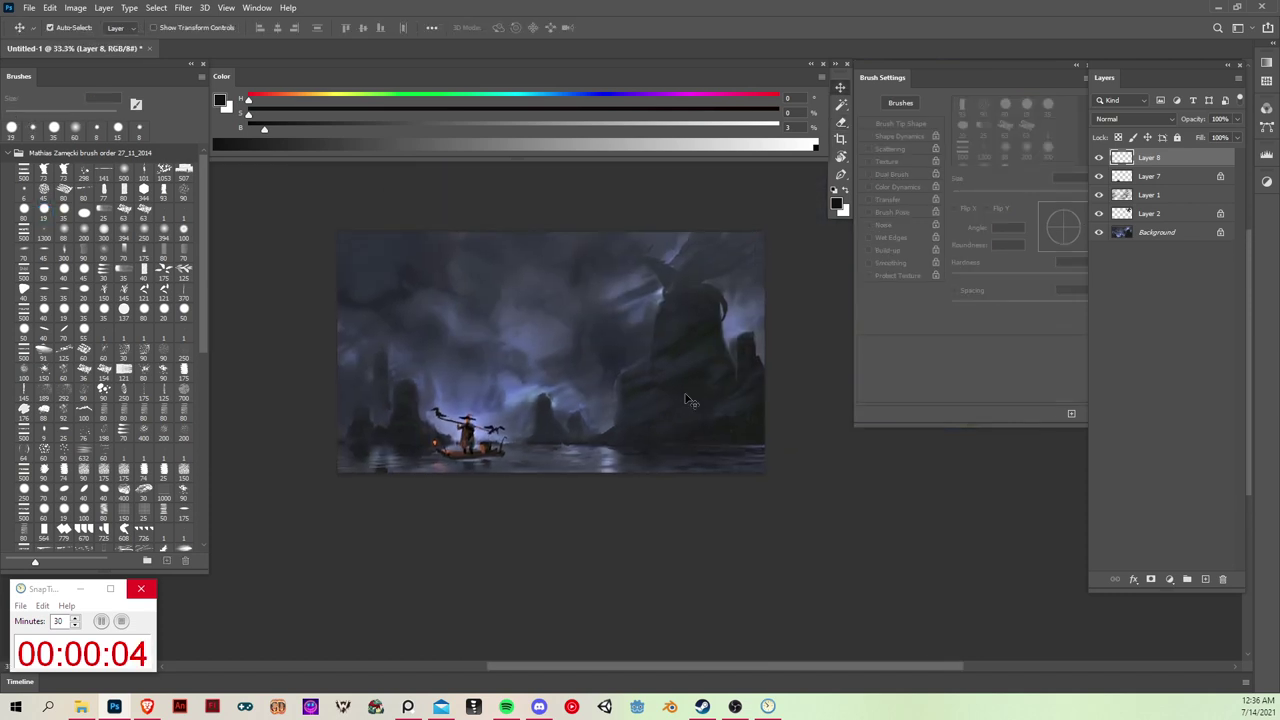
shift+click(1170, 238)
key(ctrl+e)
Step: Darken the upper-left sky with a slanted Multiply gradient in a dark grey-blue sampled from the clouds
key(g)
key(alt)
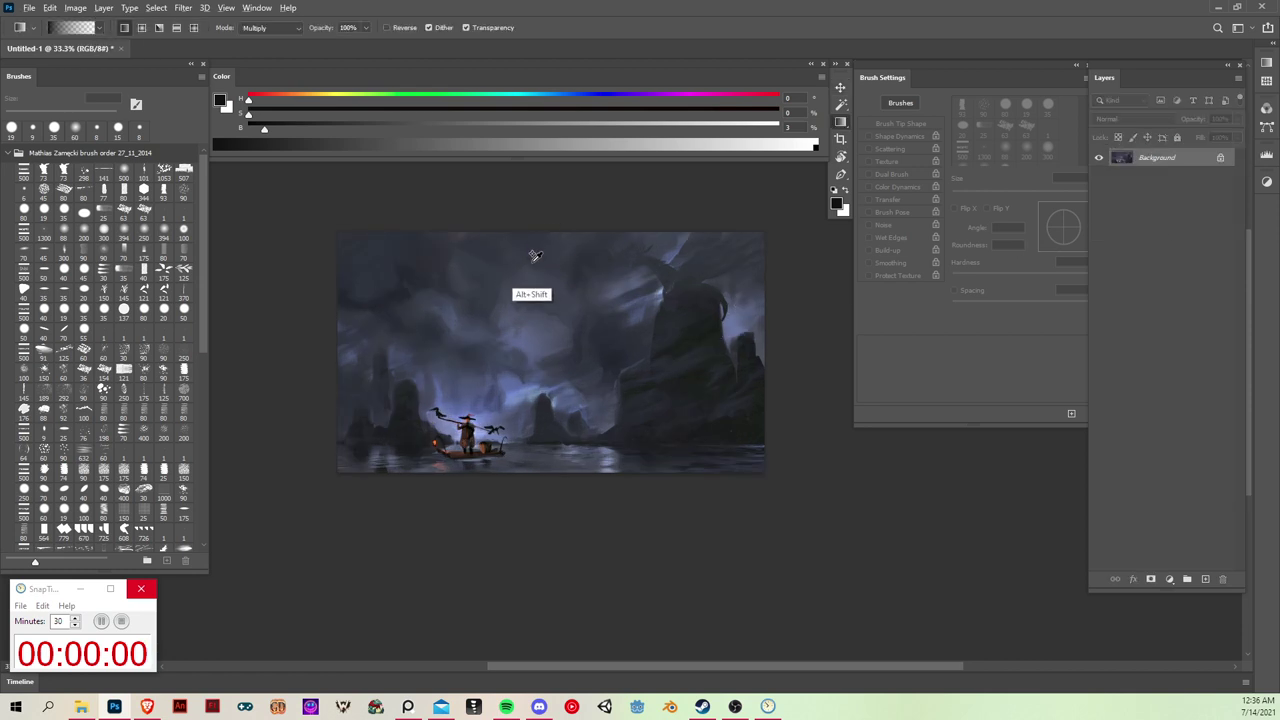
alt+click(566, 284)
drag(582, 186, 584, 326)
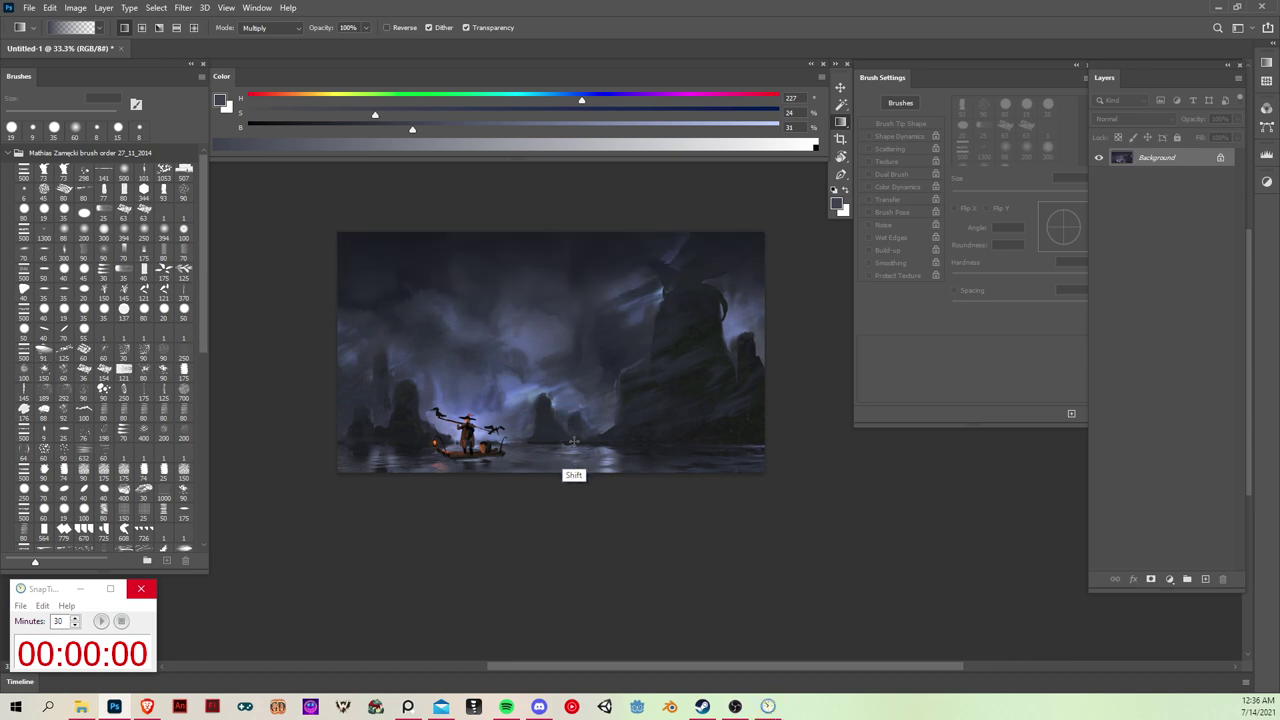
key(ctrl+z)
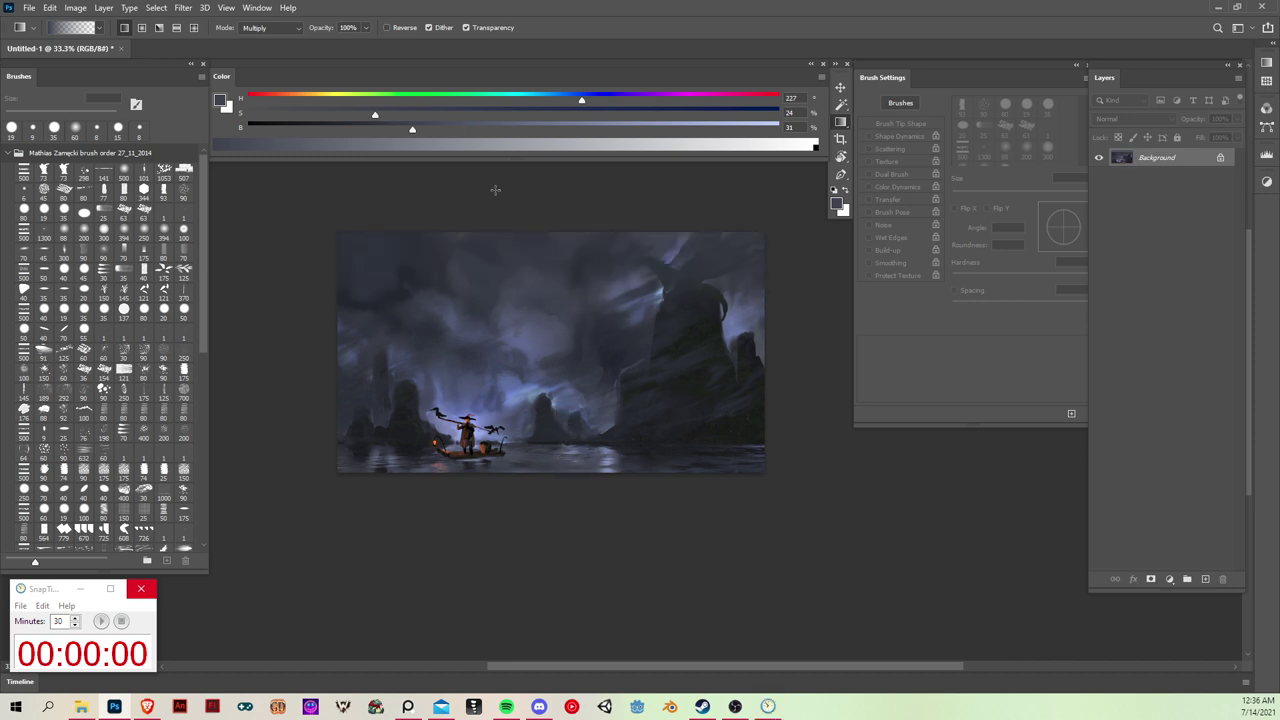
drag(447, 180, 521, 387)
key(ctrl+z)
drag(467, 172, 519, 368)
key(v)
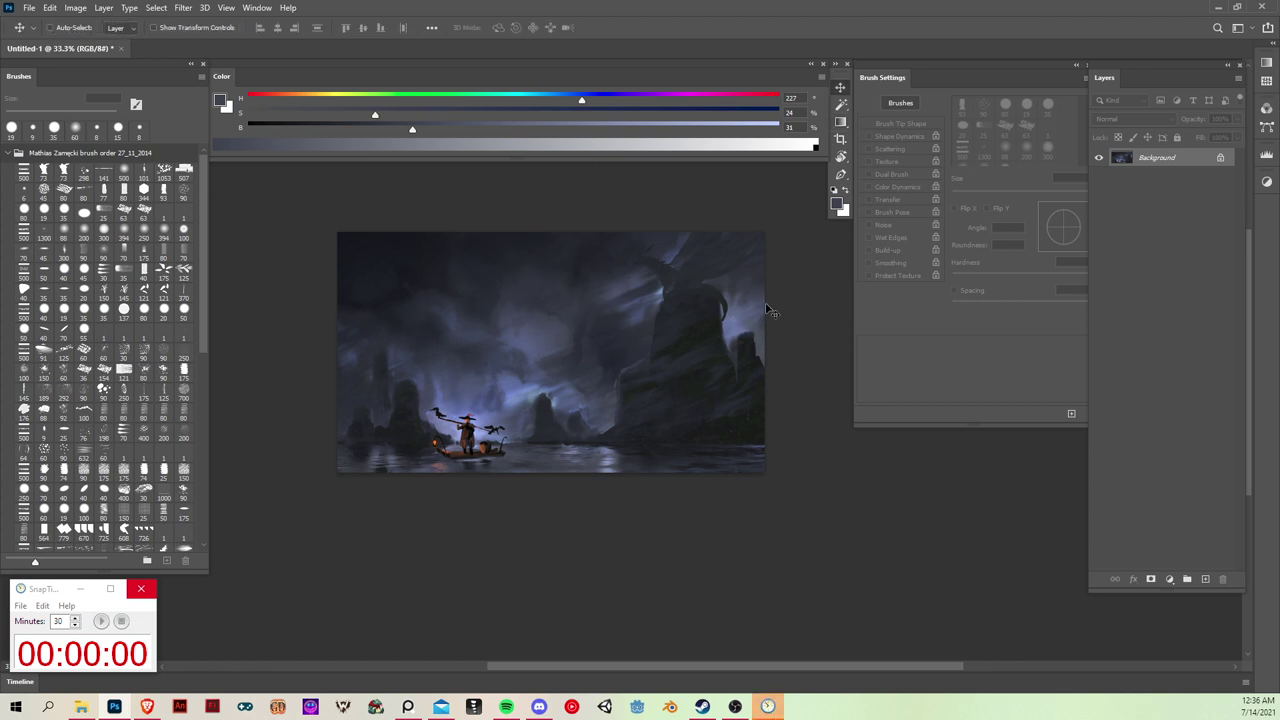